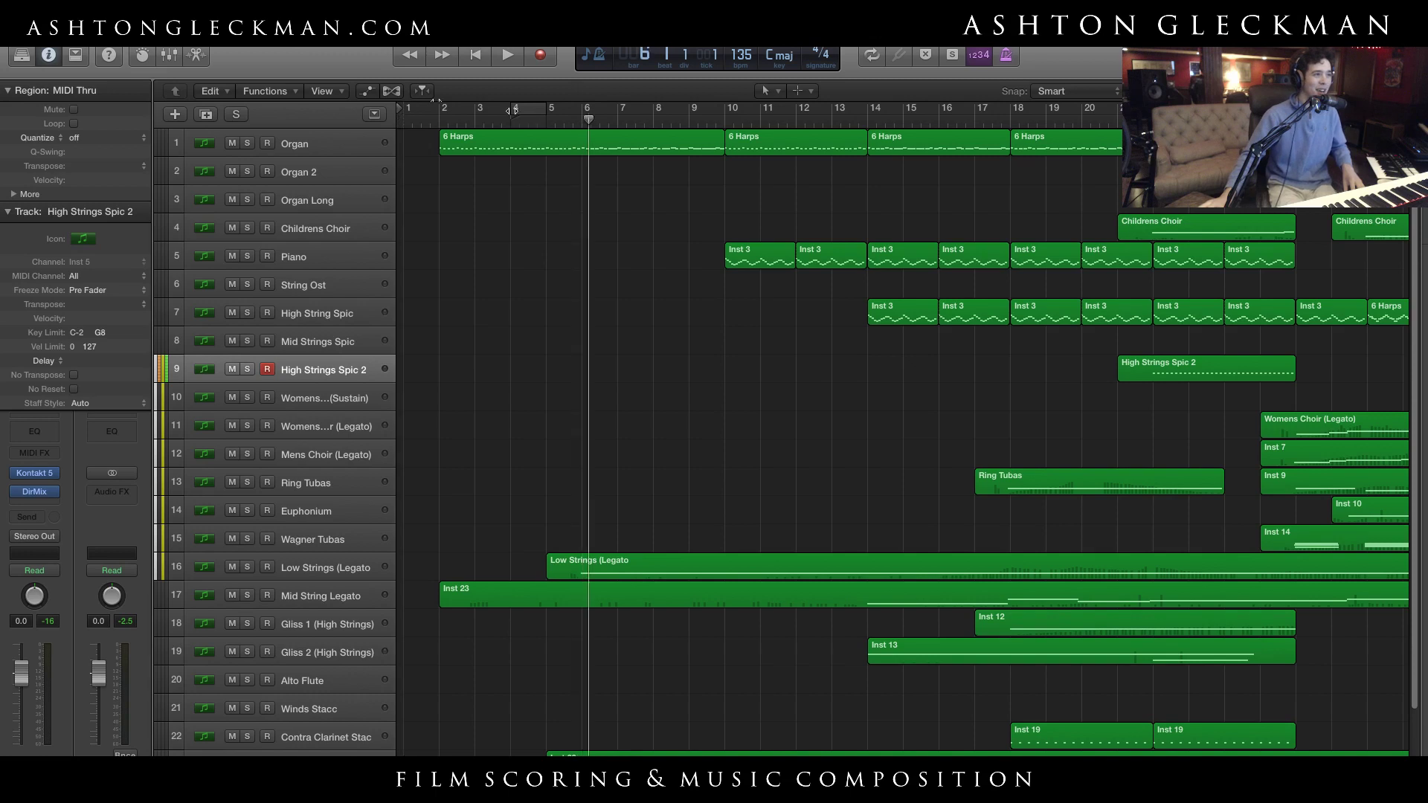
Play the whole piece from the opening, follow its regions across all tracks to the last one, and stop playback
{"action": "key", "text": "space"}
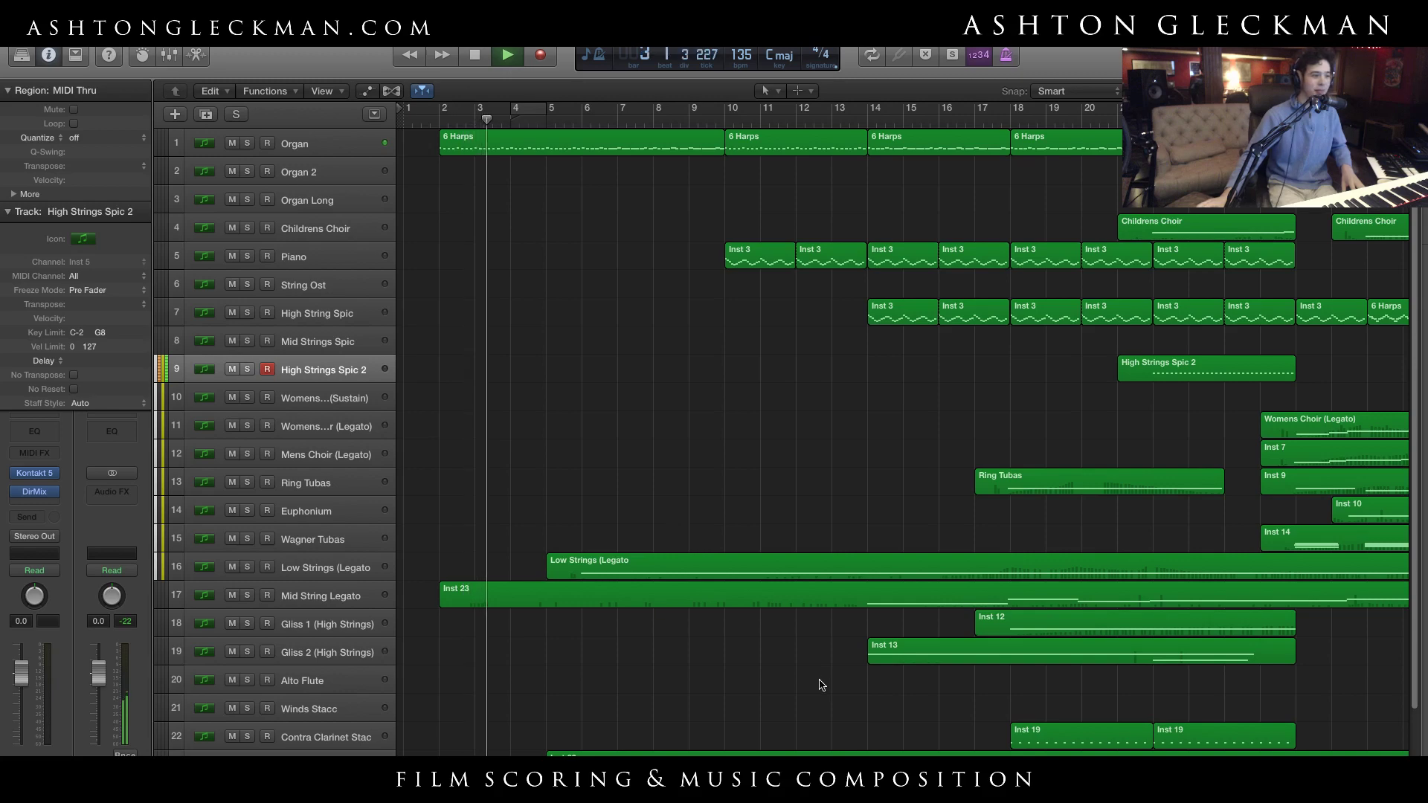
{"action": "scroll", "coordinate": [822, 678], "scroll_direction": "down", "scroll_amount": 3}
{"action": "scroll", "coordinate": [1036, 660], "scroll_direction": "up", "scroll_amount": 3}
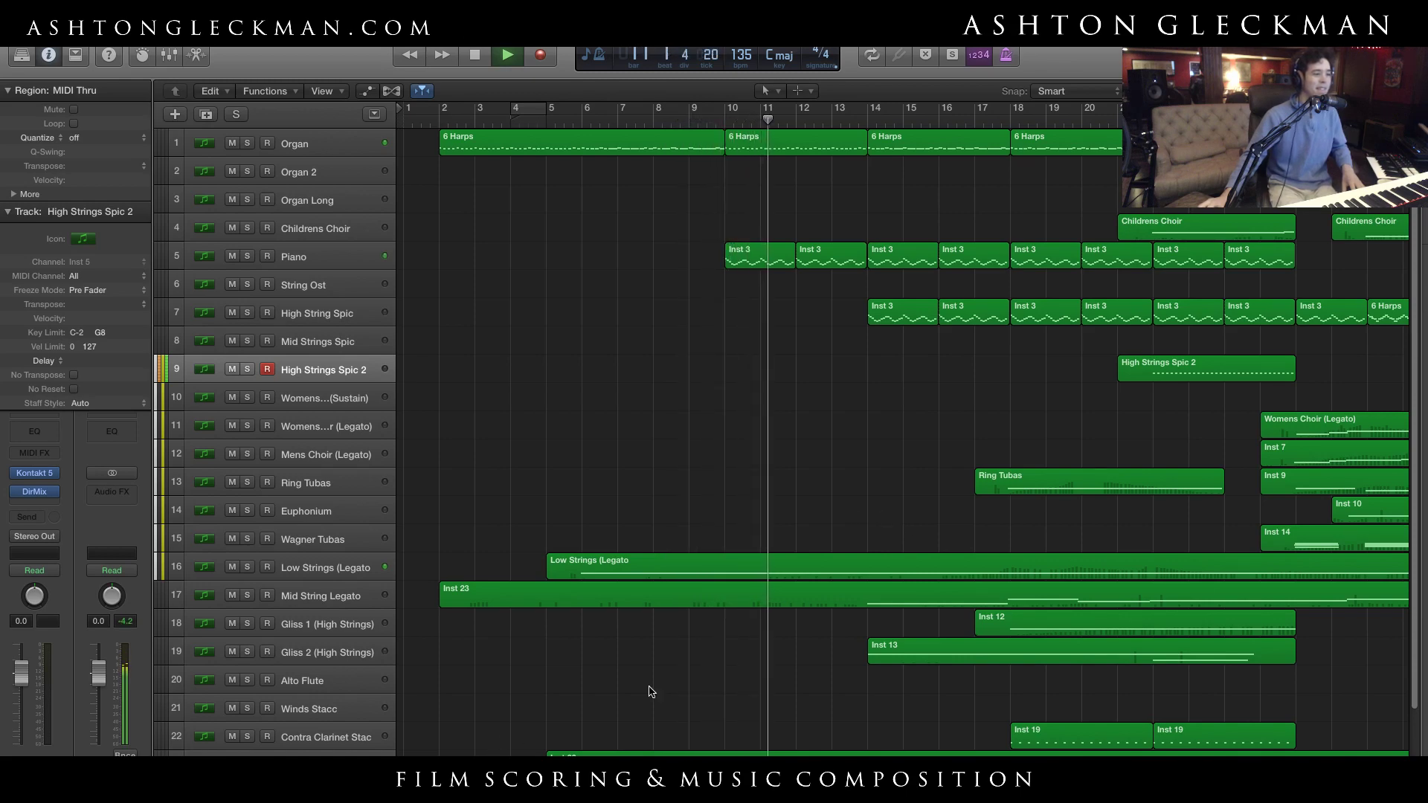
{"action": "scroll", "coordinate": [699, 669], "scroll_direction": "down", "scroll_amount": 3}
{"action": "scroll", "coordinate": [727, 656], "scroll_direction": "up", "scroll_amount": 3}
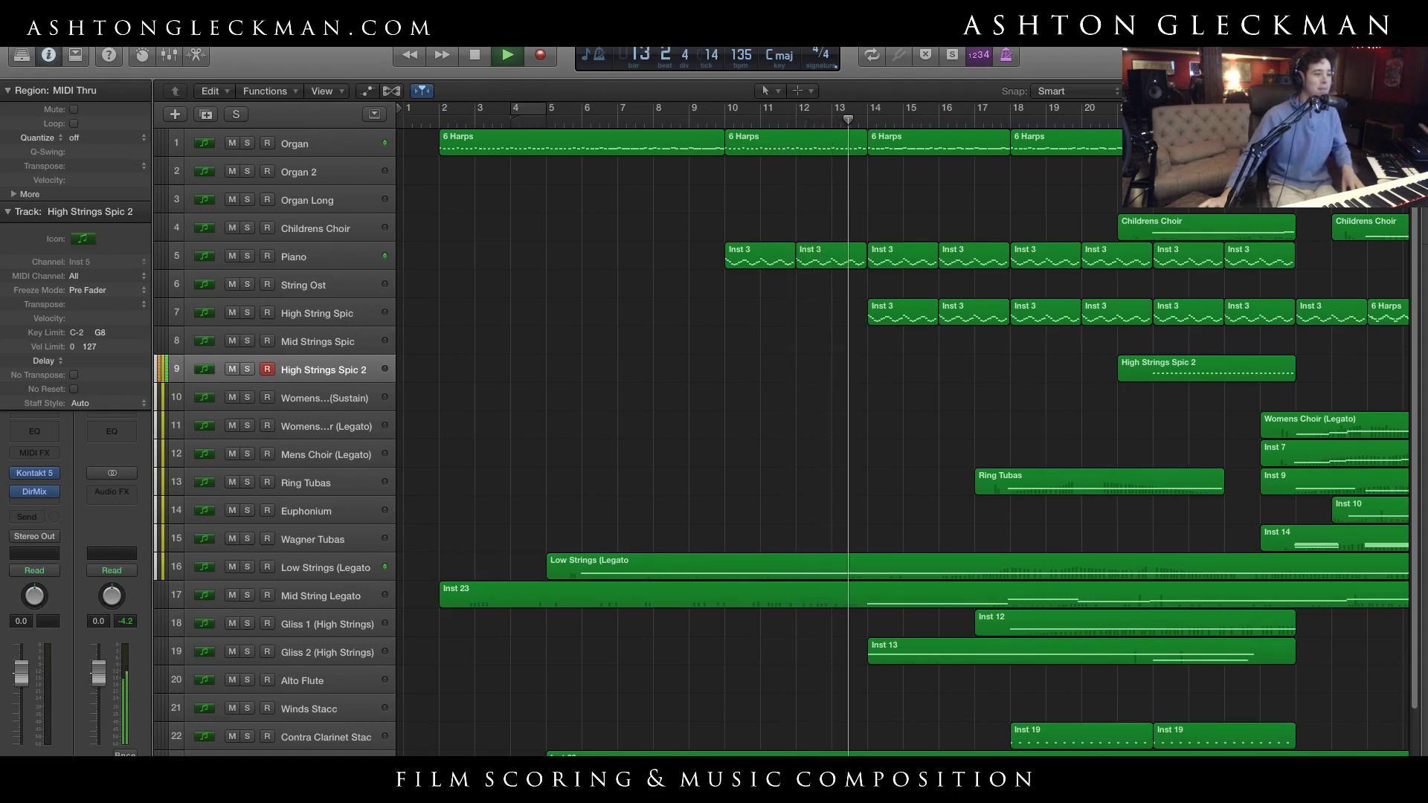
{"action": "scroll", "coordinate": [900, 431], "scroll_direction": "right", "scroll_amount": 2}
{"action": "scroll", "coordinate": [760, 598], "scroll_direction": "right", "scroll_amount": 3}
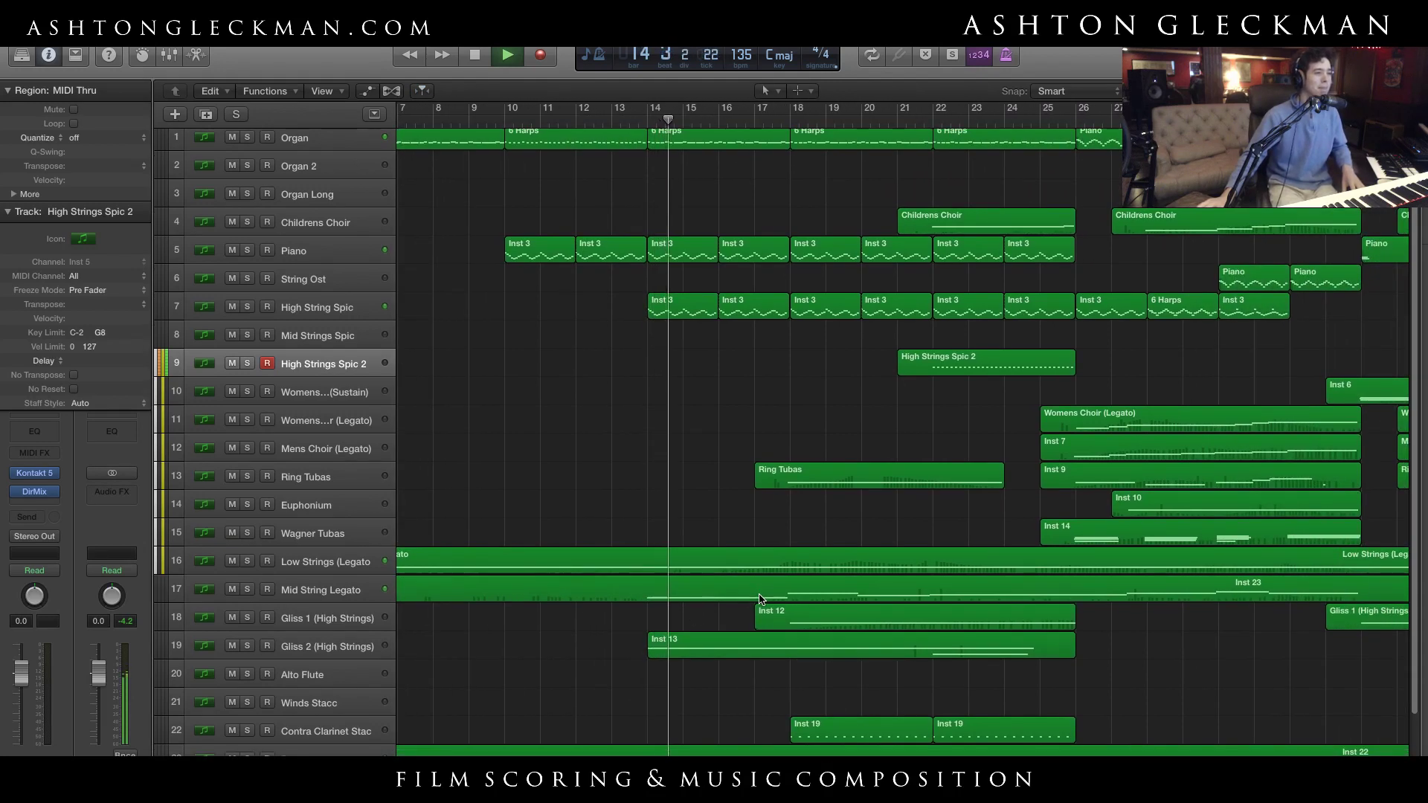
{"action": "scroll", "coordinate": [760, 599], "scroll_direction": "down", "scroll_amount": 1}
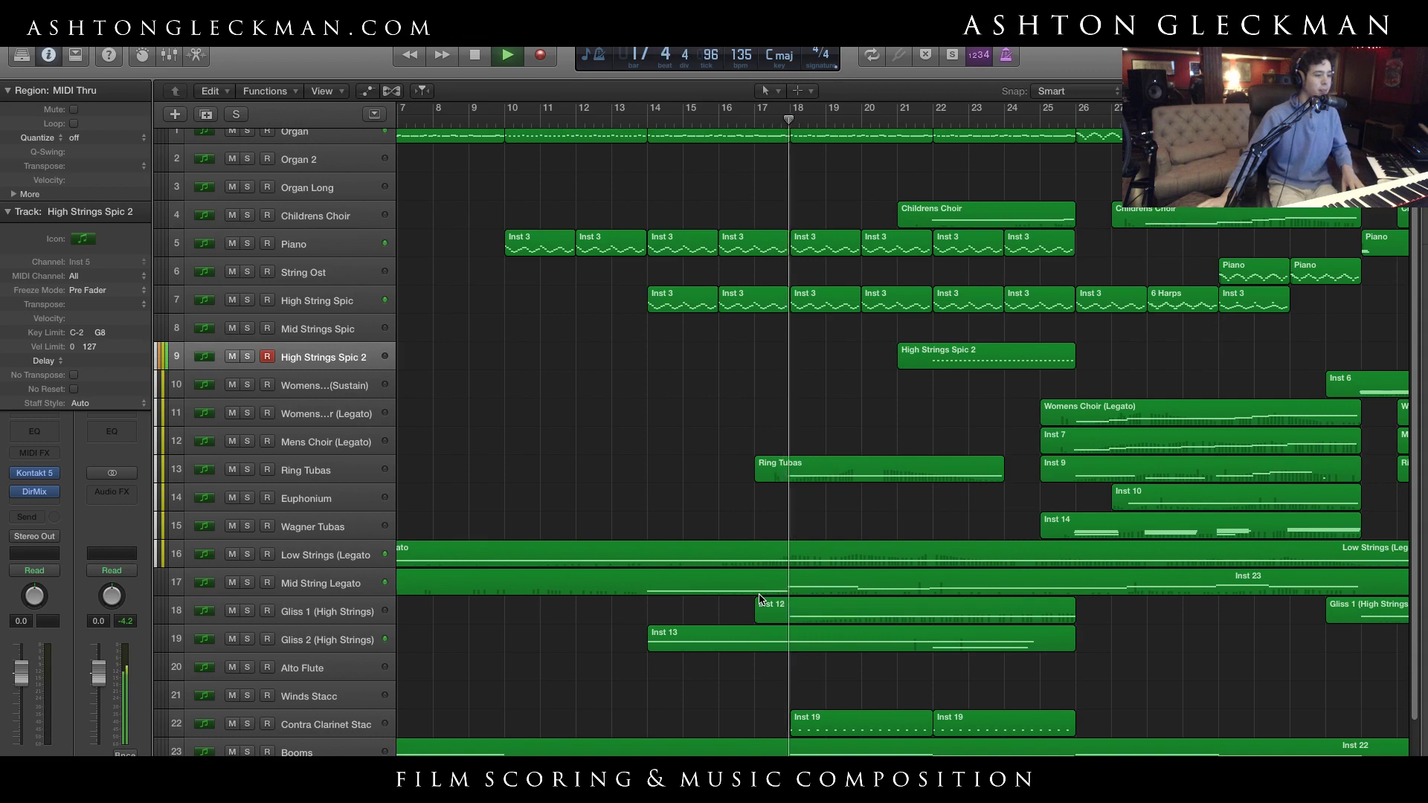
{"action": "scroll", "coordinate": [903, 429], "scroll_direction": "right", "scroll_amount": 5}
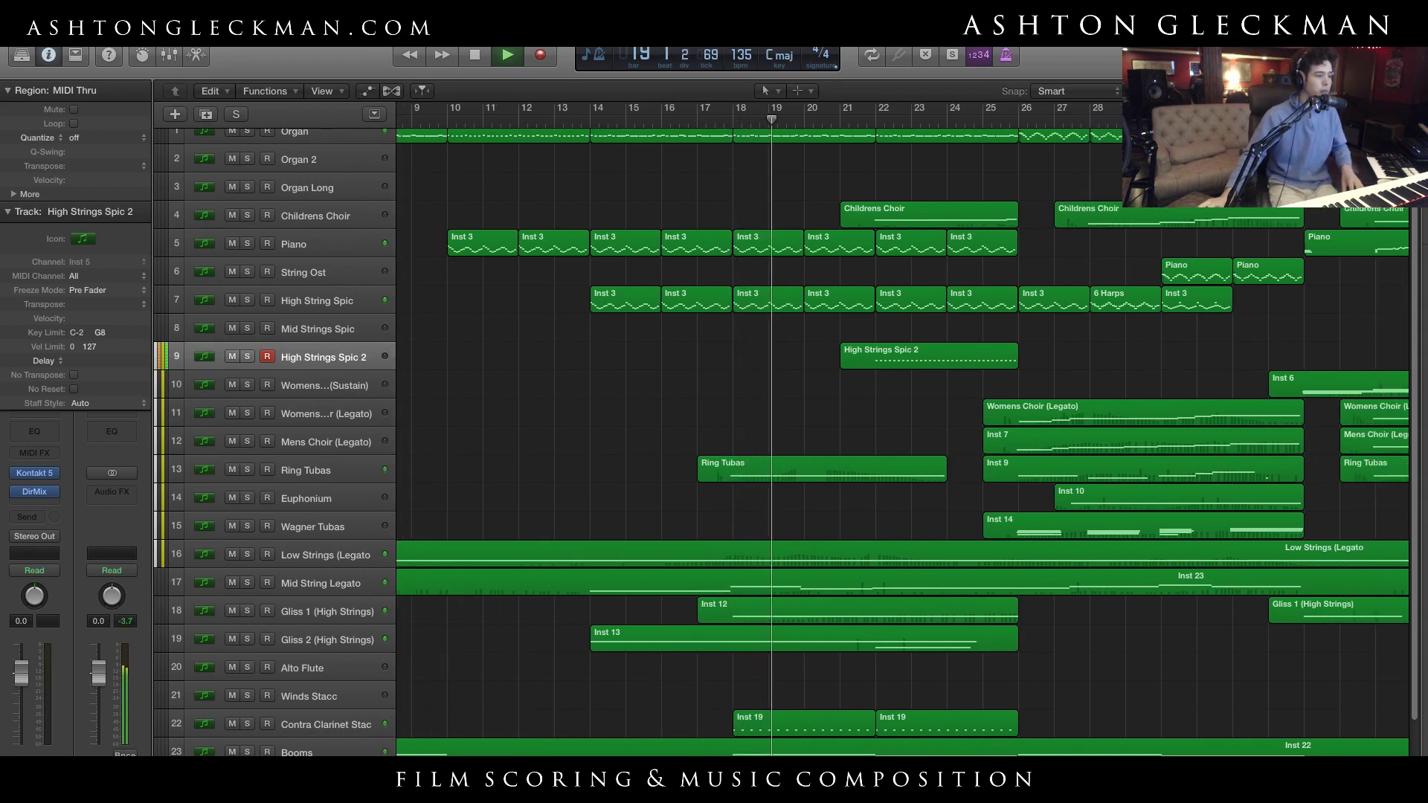
{"action": "scroll", "coordinate": [902, 429], "scroll_direction": "right", "scroll_amount": 6}
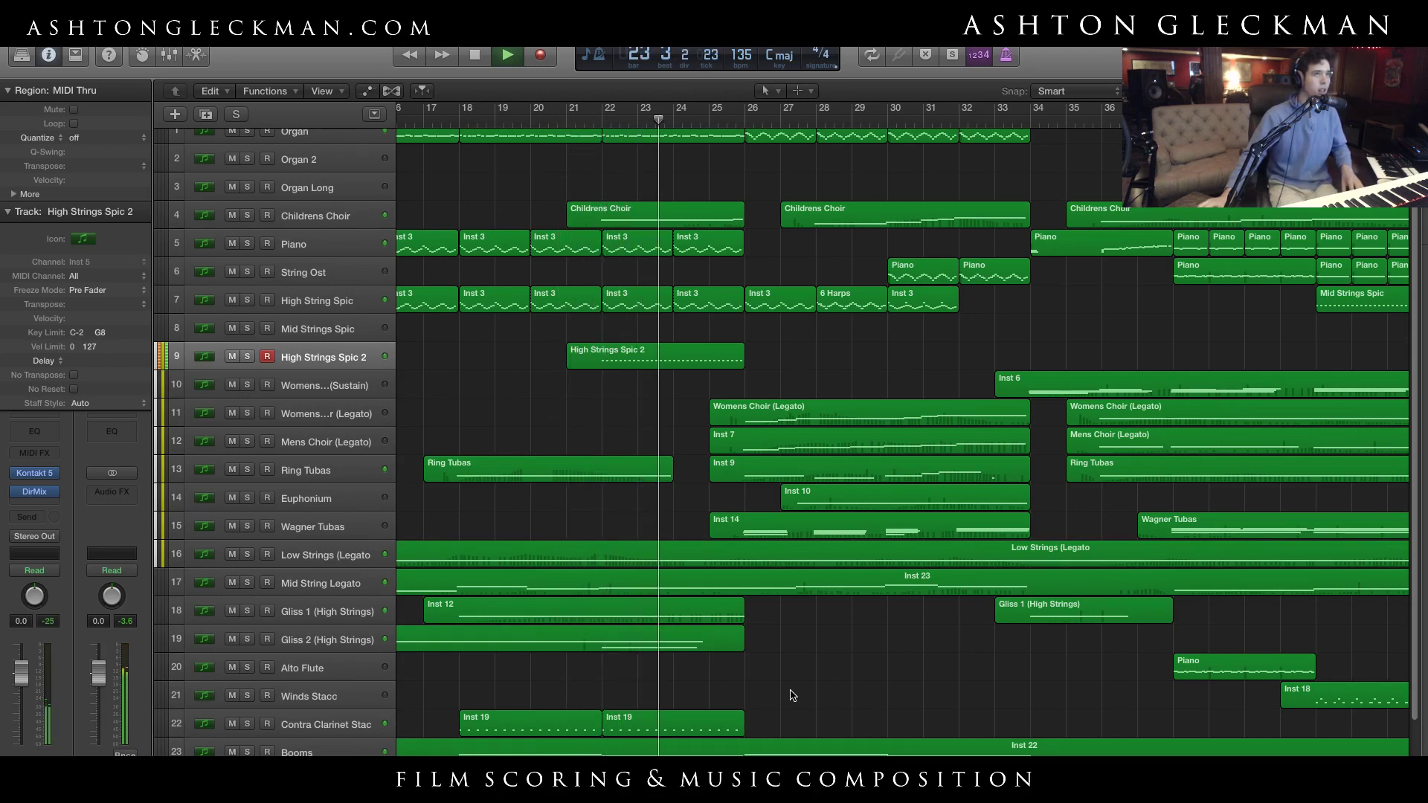
{"action": "scroll", "coordinate": [808, 680], "scroll_direction": "down", "scroll_amount": 3}
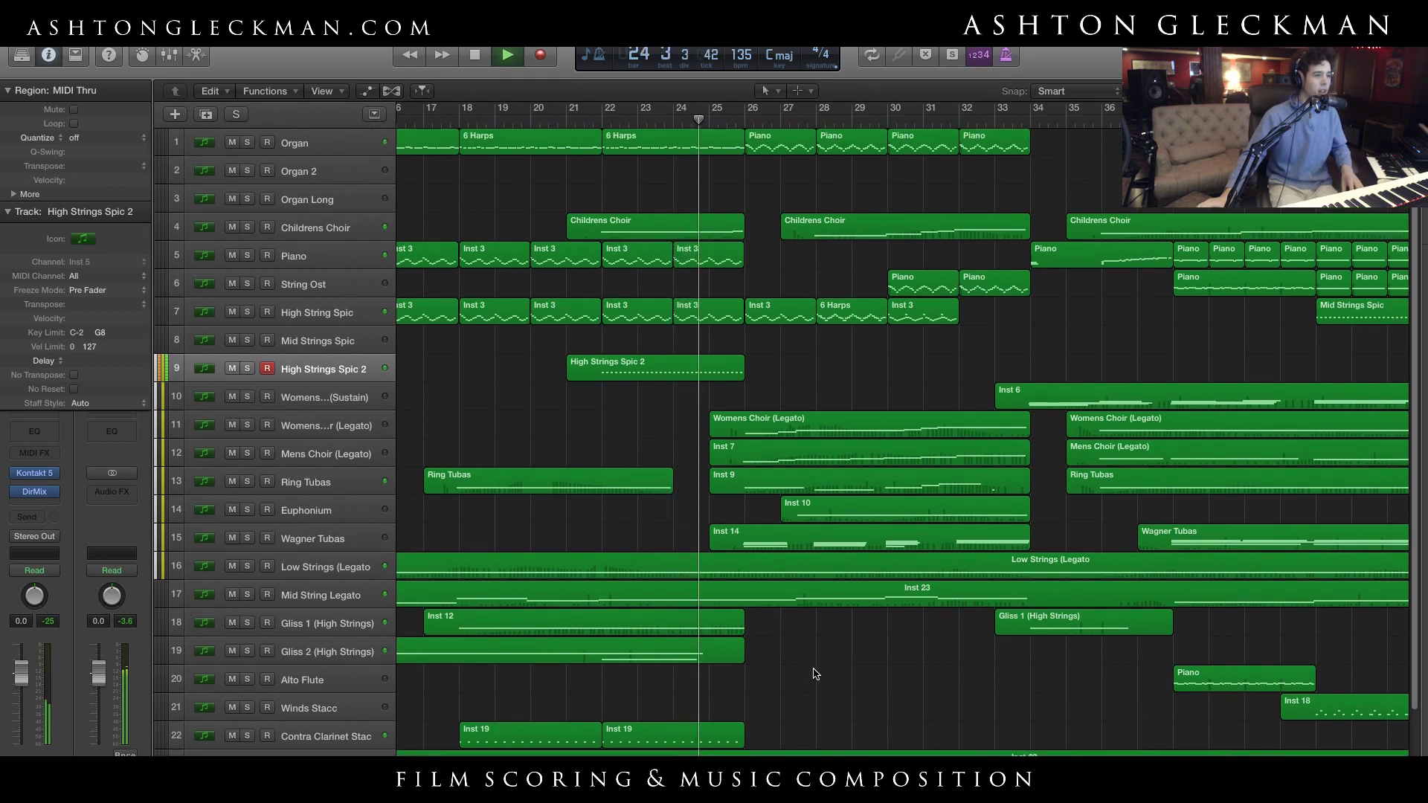
{"action": "scroll", "coordinate": [815, 673], "scroll_direction": "up", "scroll_amount": 3}
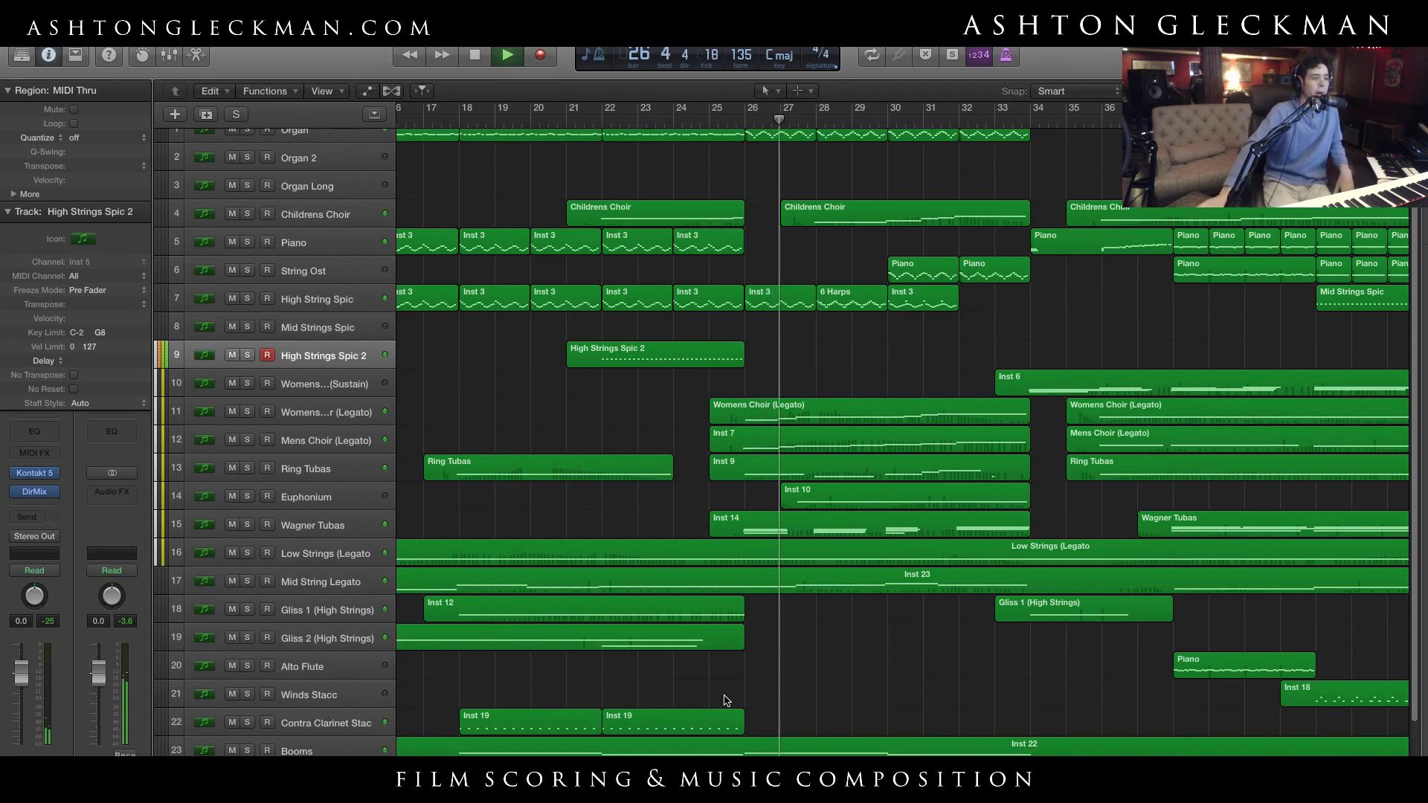
{"action": "scroll", "coordinate": [712, 700], "scroll_direction": "up", "scroll_amount": 1}
{"action": "scroll", "coordinate": [720, 687], "scroll_direction": "right", "scroll_amount": 5}
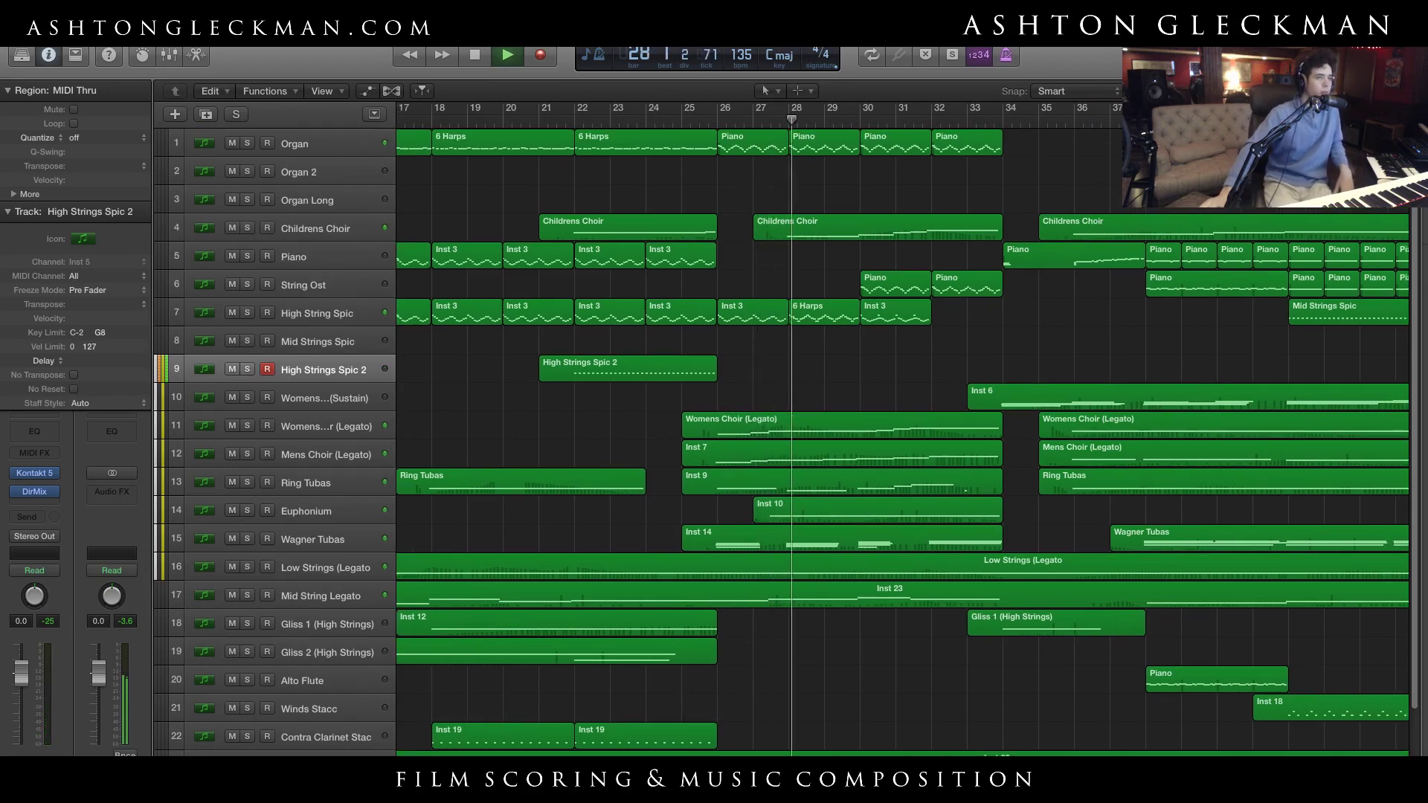
{"action": "scroll", "coordinate": [700, 715], "scroll_direction": "right", "scroll_amount": 4}
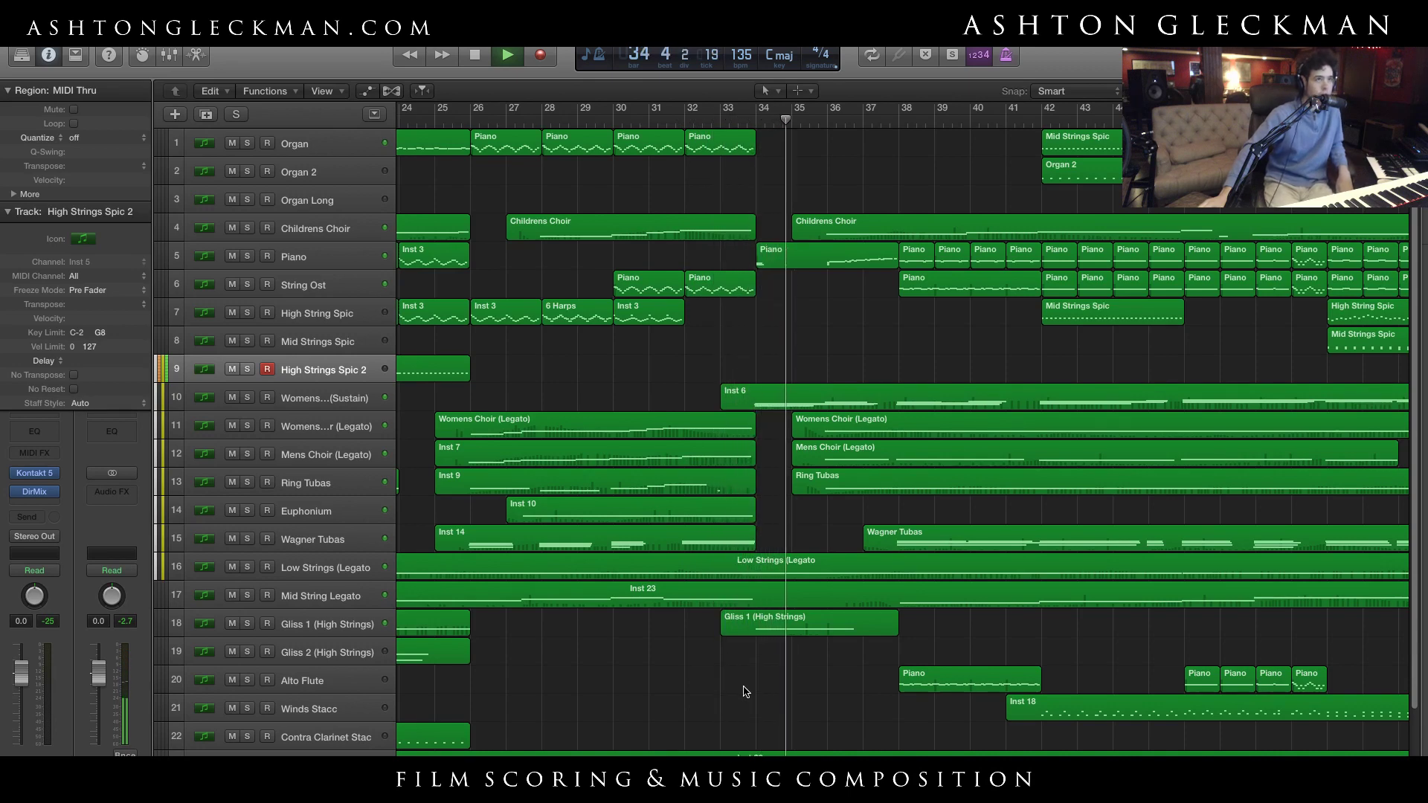
{"action": "scroll", "coordinate": [746, 691], "scroll_direction": "down", "scroll_amount": 3}
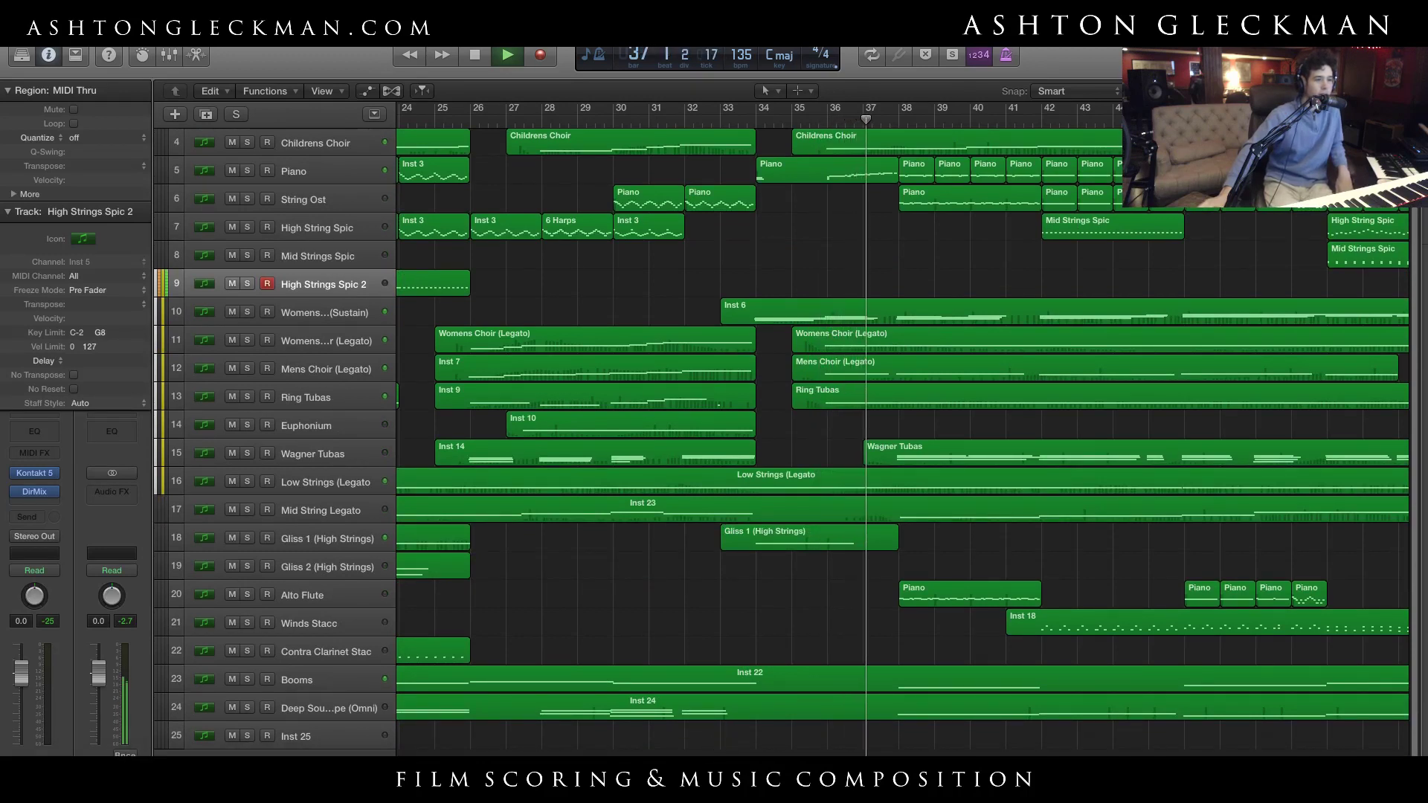
{"action": "scroll", "coordinate": [703, 736], "scroll_direction": "right", "scroll_amount": 5}
{"action": "scroll", "coordinate": [902, 429], "scroll_direction": "right", "scroll_amount": 1}
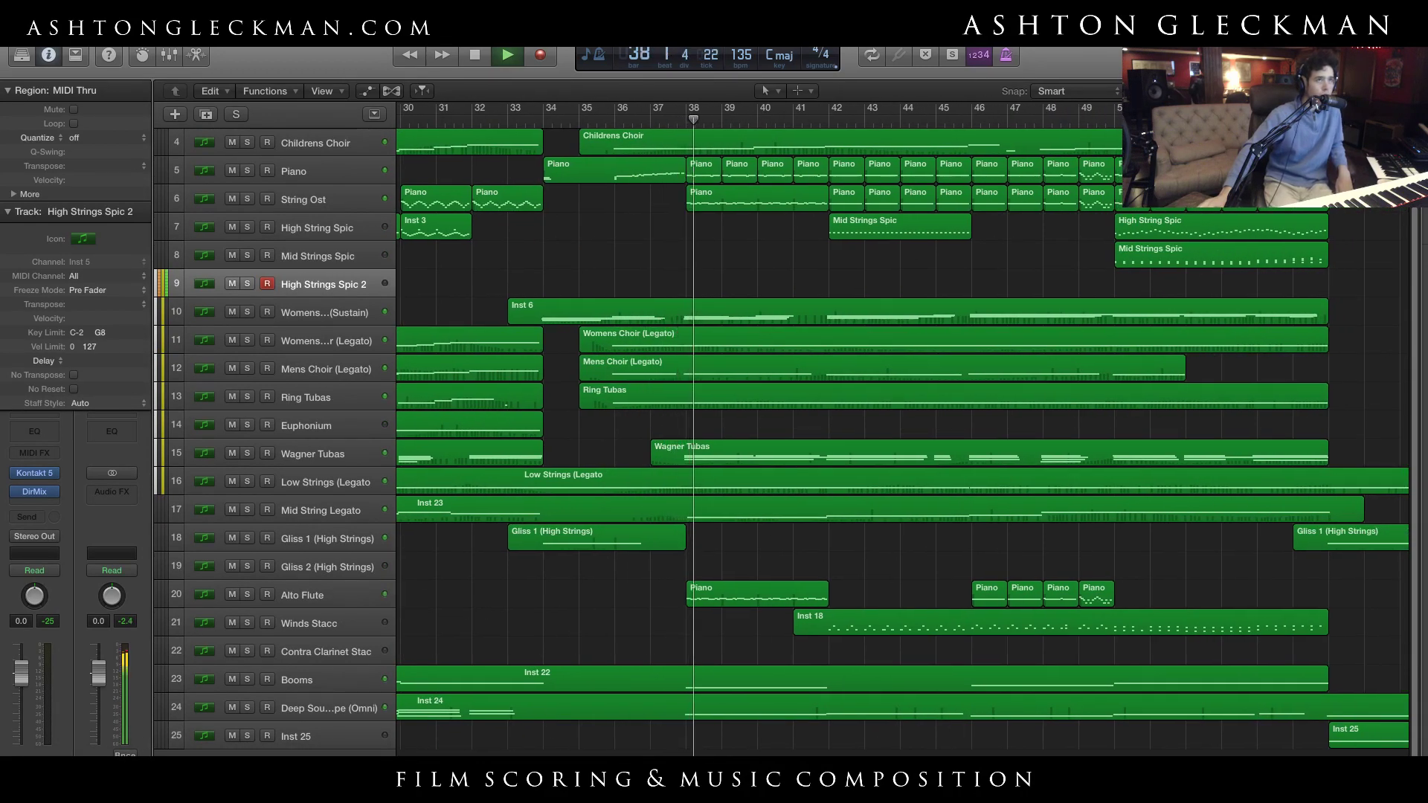
{"action": "scroll", "coordinate": [768, 743], "scroll_direction": "up", "scroll_amount": 3}
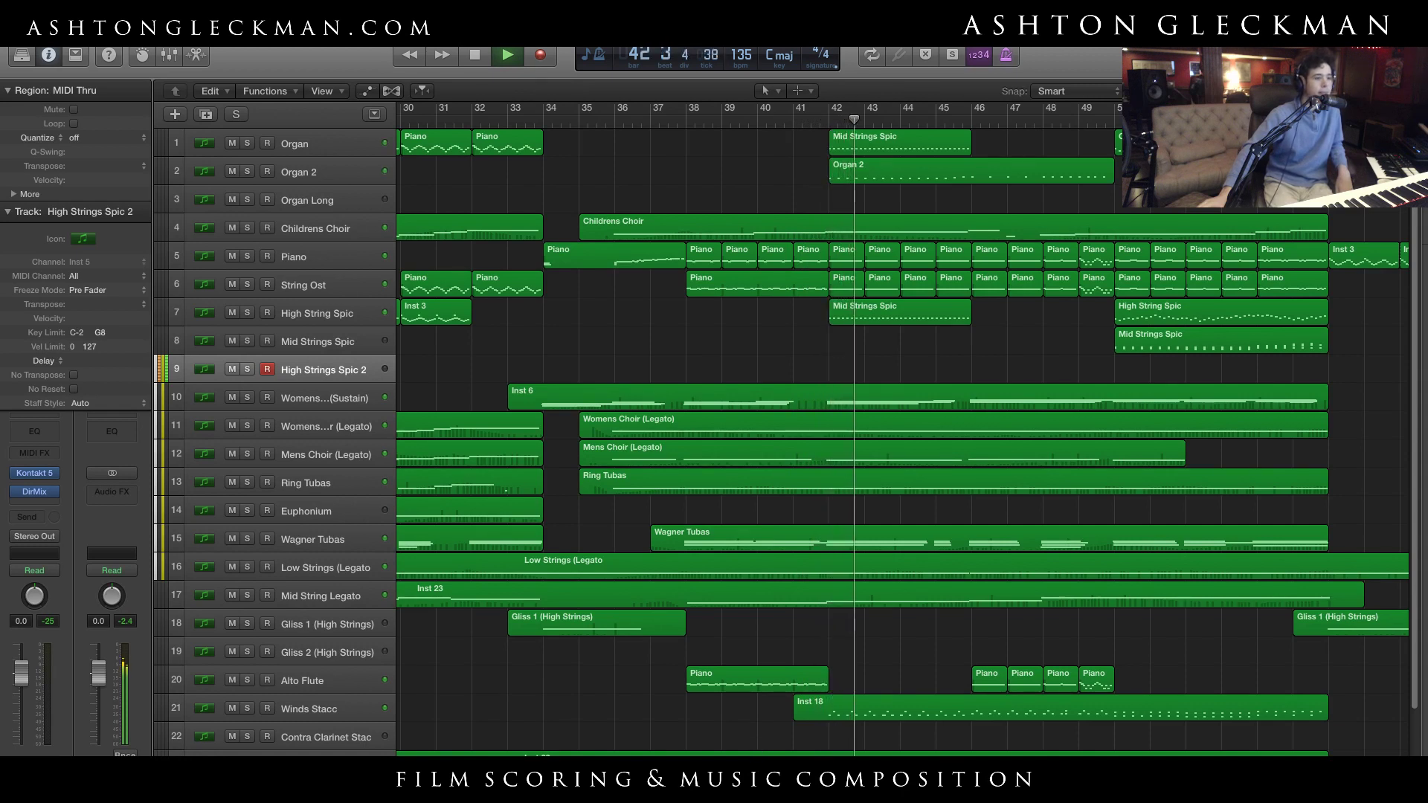
{"action": "scroll", "coordinate": [903, 429], "scroll_direction": "right", "scroll_amount": 8}
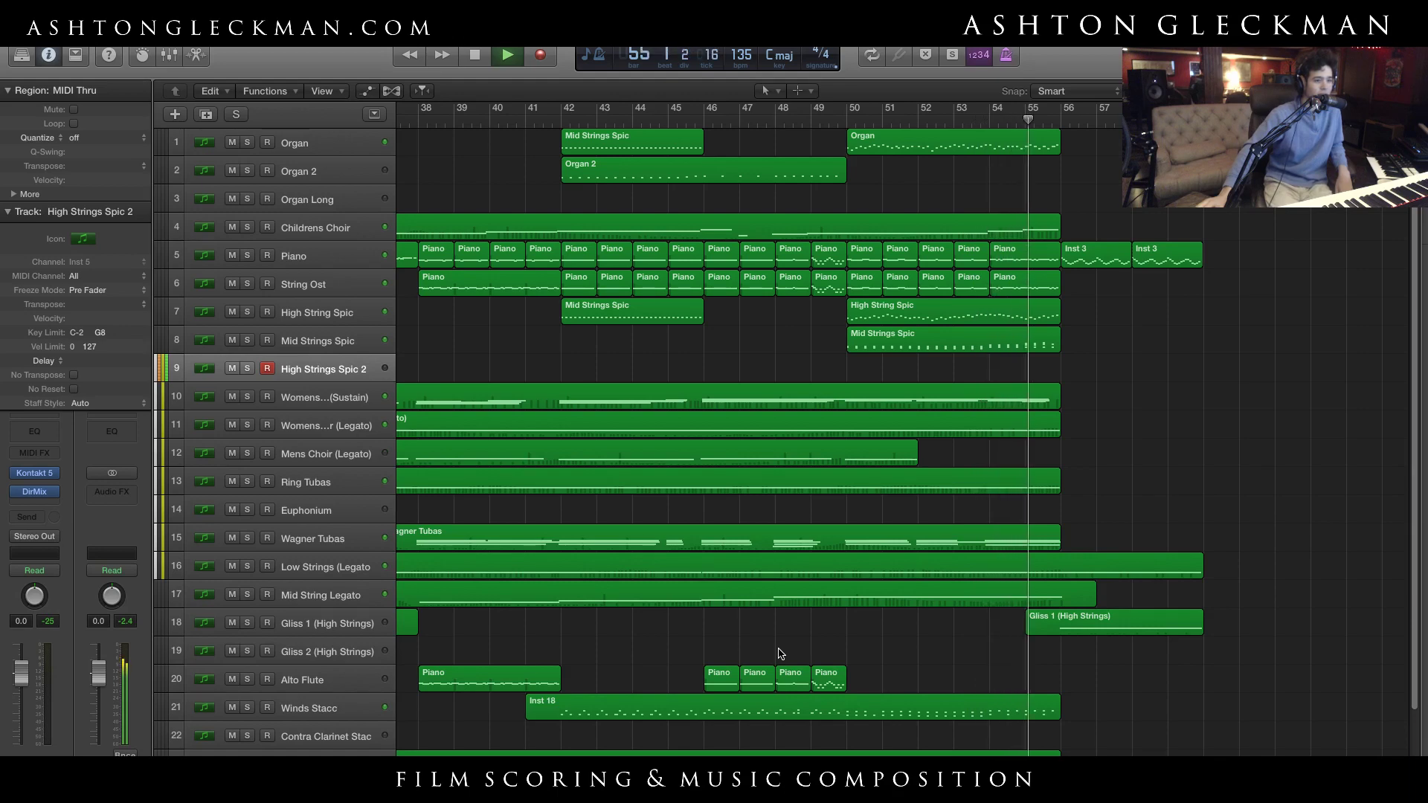
{"action": "scroll", "coordinate": [743, 684], "scroll_direction": "down", "scroll_amount": 3}
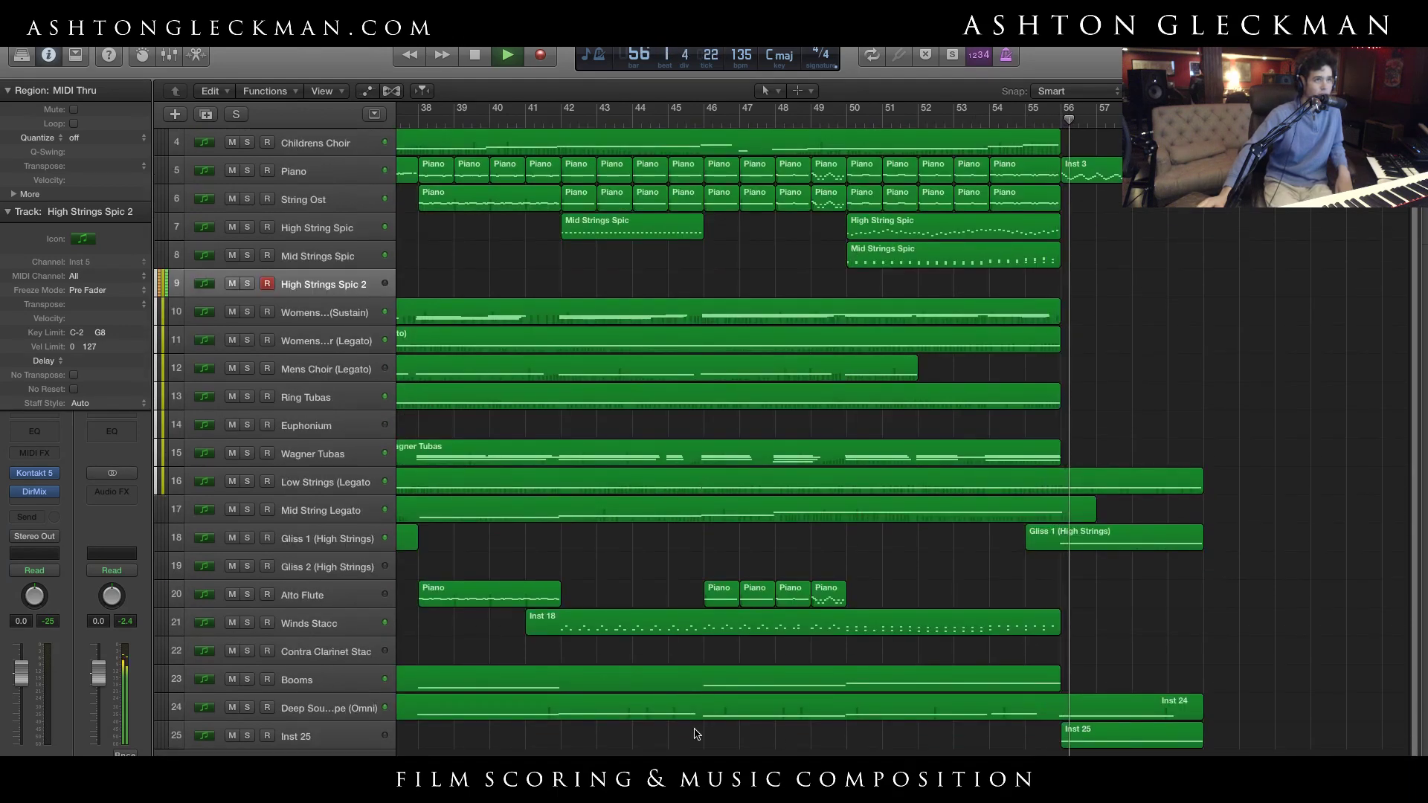
{"action": "scroll", "coordinate": [697, 734], "scroll_direction": "right", "scroll_amount": 5}
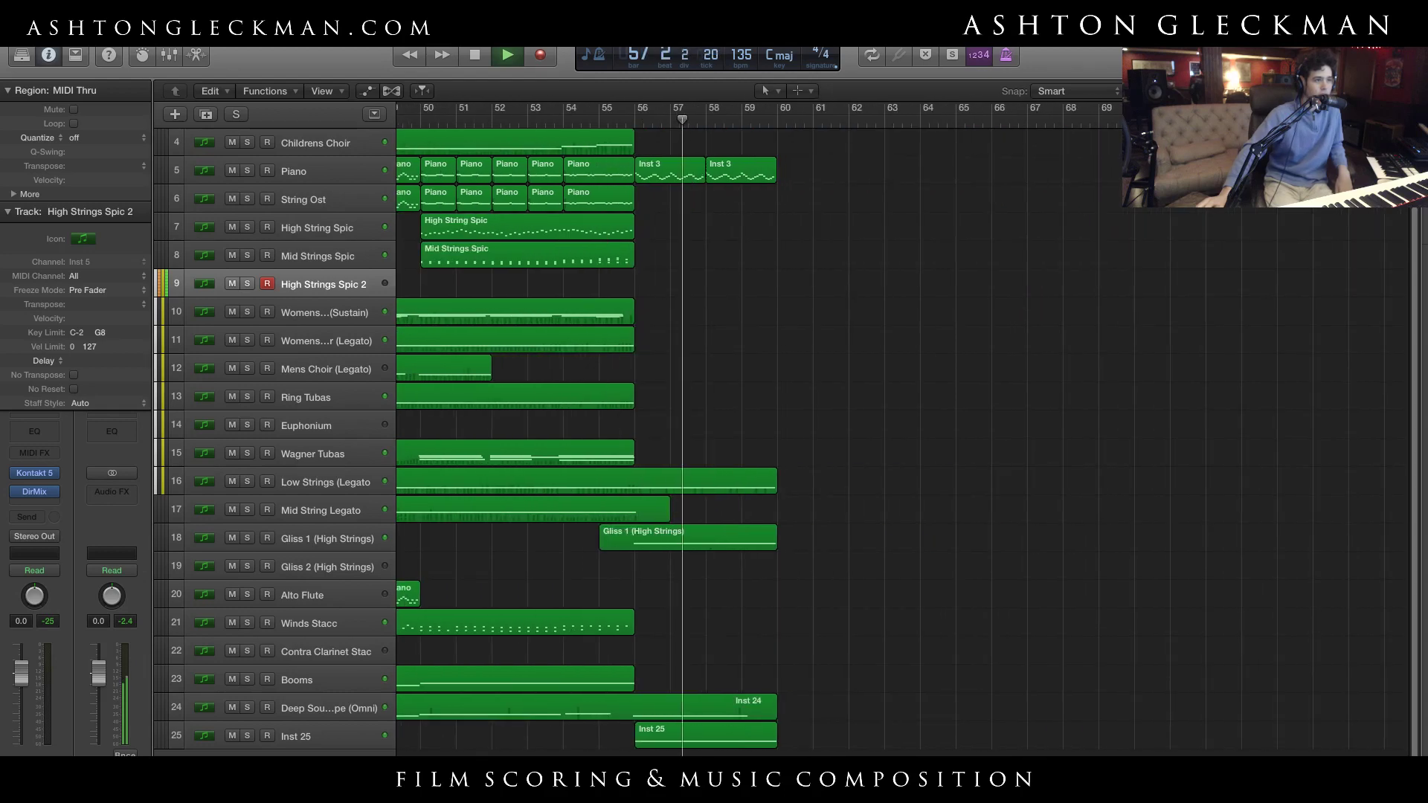
{"action": "scroll", "coordinate": [857, 652], "scroll_direction": "up", "scroll_amount": 3}
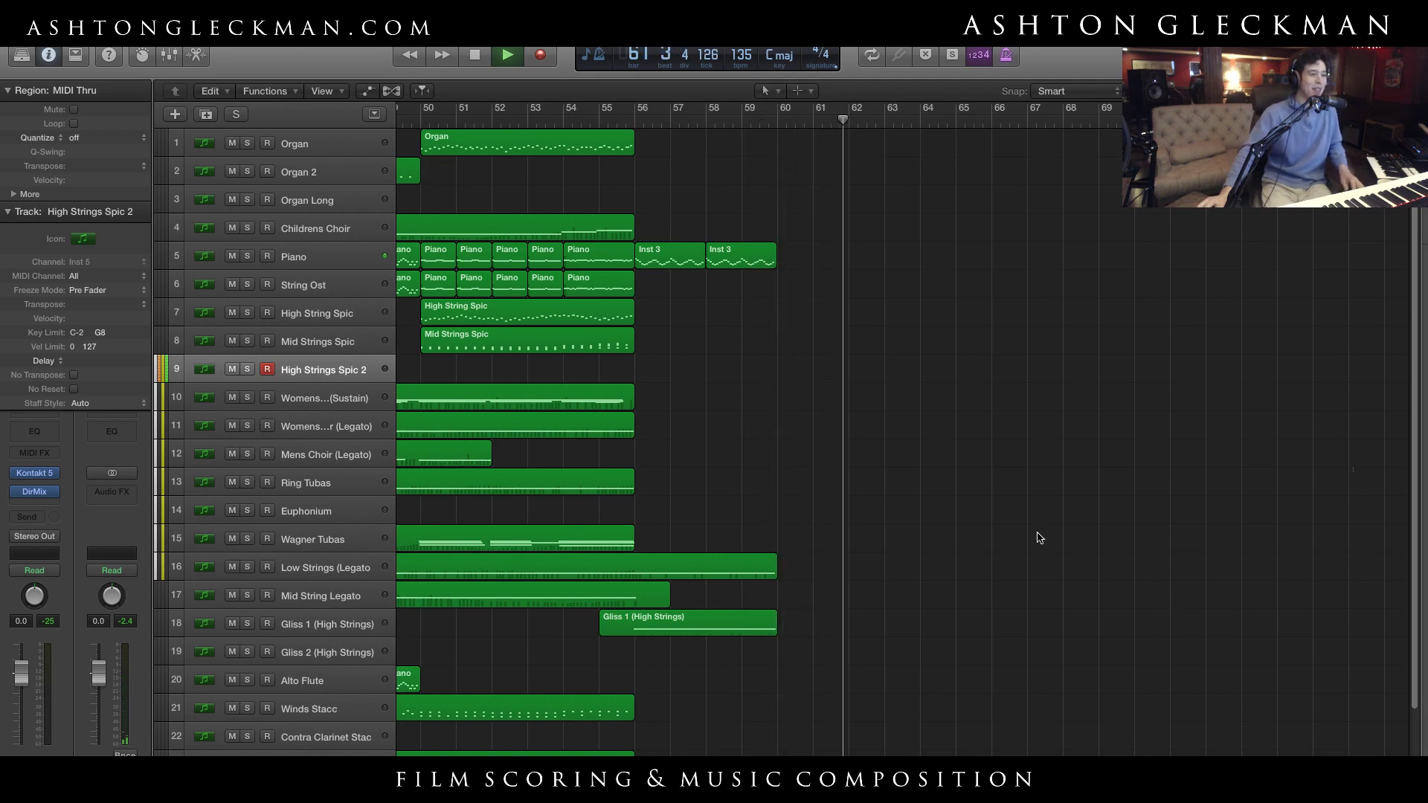
{"action": "key", "text": "space"}
Review the arrangement from its opening bars onward and place the playhead at bar 34
{"action": "scroll", "coordinate": [669, 565], "scroll_direction": "left", "scroll_amount": 20}
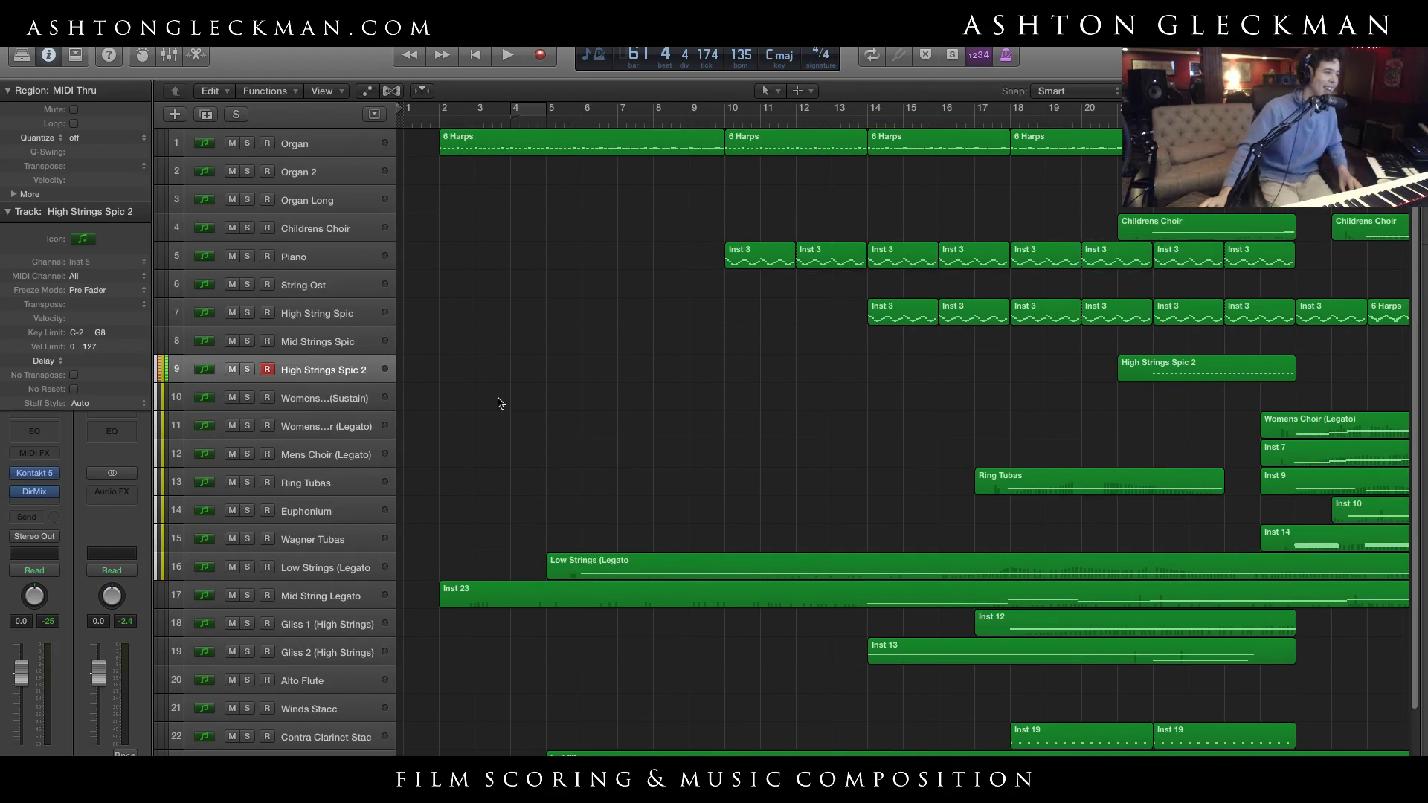
{"action": "scroll", "coordinate": [559, 429], "scroll_direction": "down", "scroll_amount": 3}
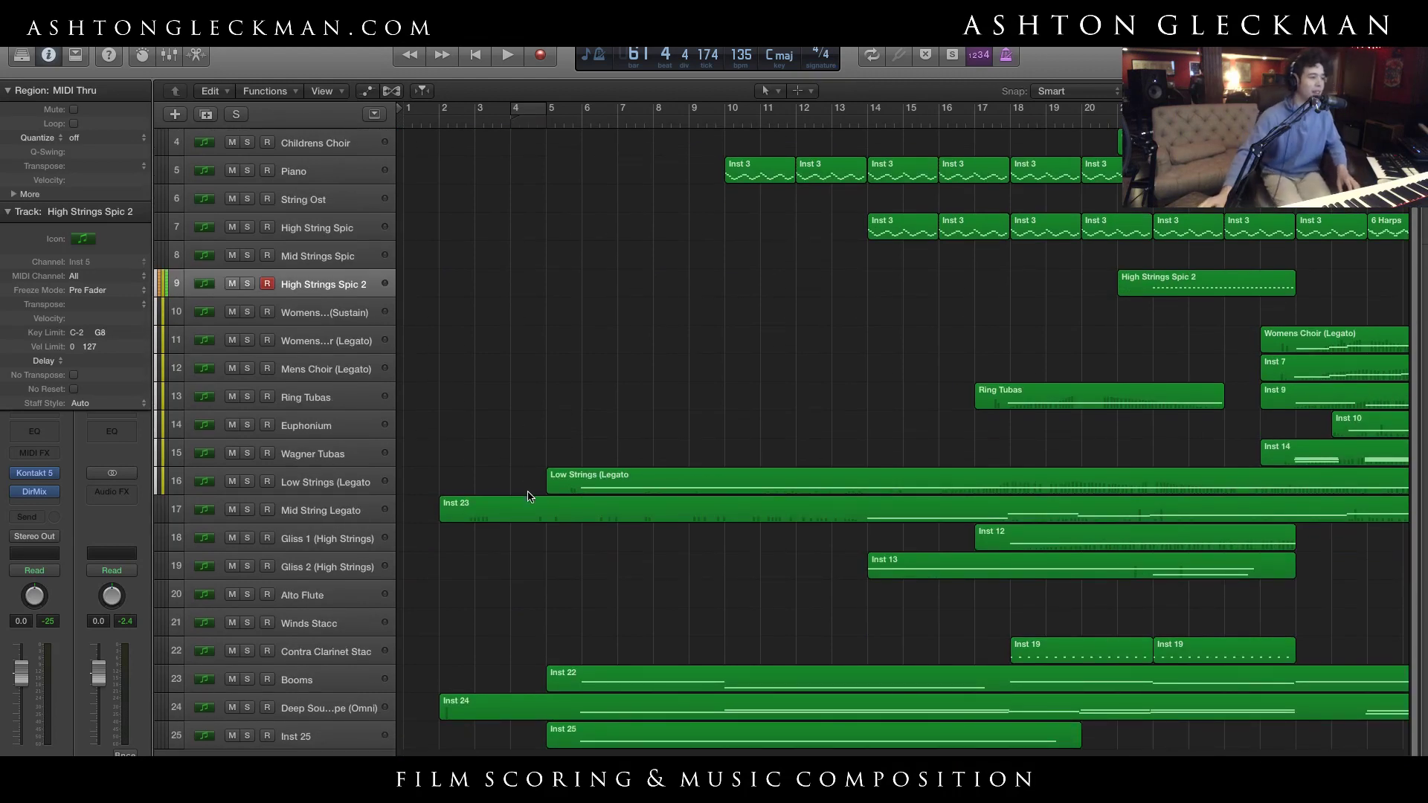
{"action": "scroll", "coordinate": [635, 281], "scroll_direction": "up", "scroll_amount": 3}
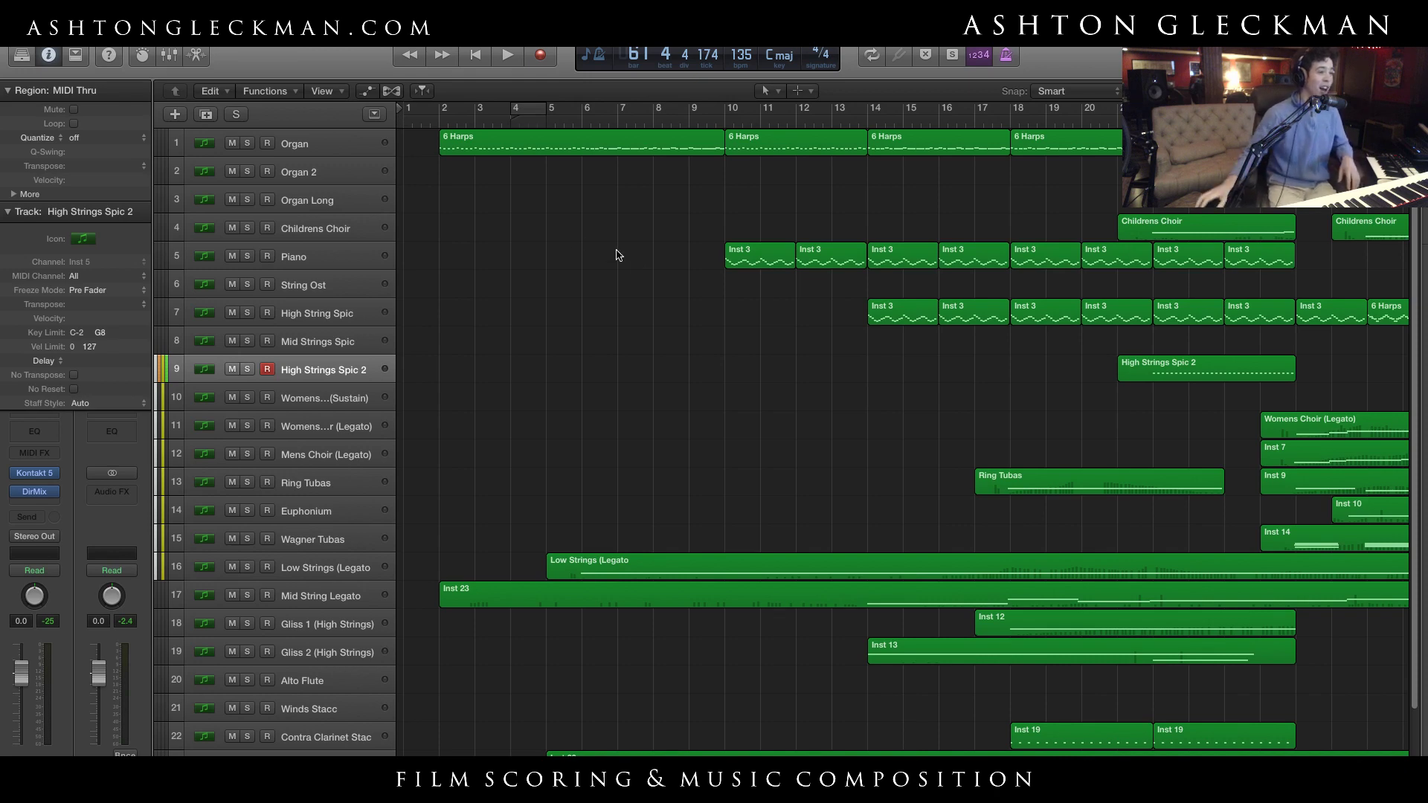
{"action": "scroll", "coordinate": [621, 223], "scroll_direction": "down", "scroll_amount": 3}
{"action": "scroll", "coordinate": [818, 480], "scroll_direction": "right", "scroll_amount": 10}
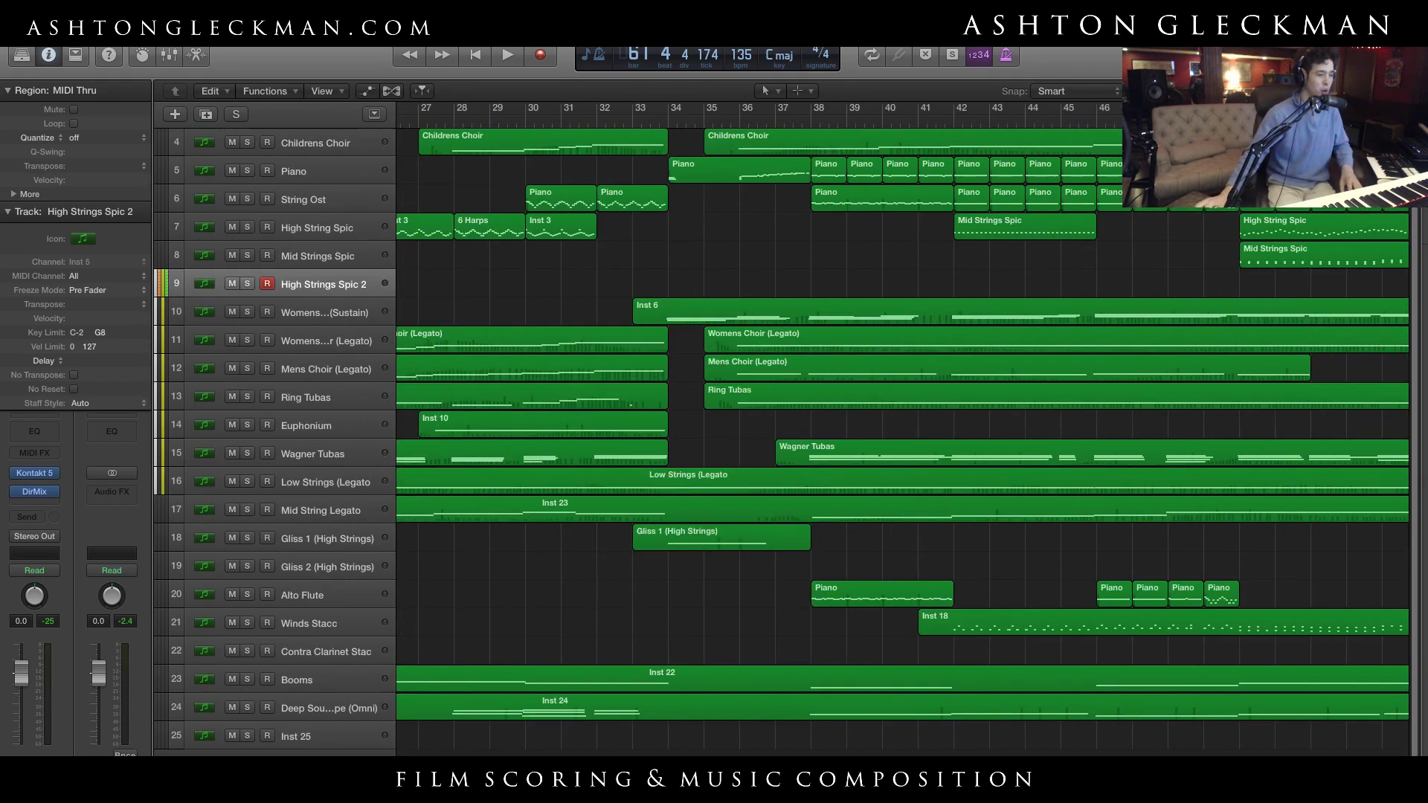
{"action": "scroll", "coordinate": [818, 479], "scroll_direction": "up", "scroll_amount": 3}
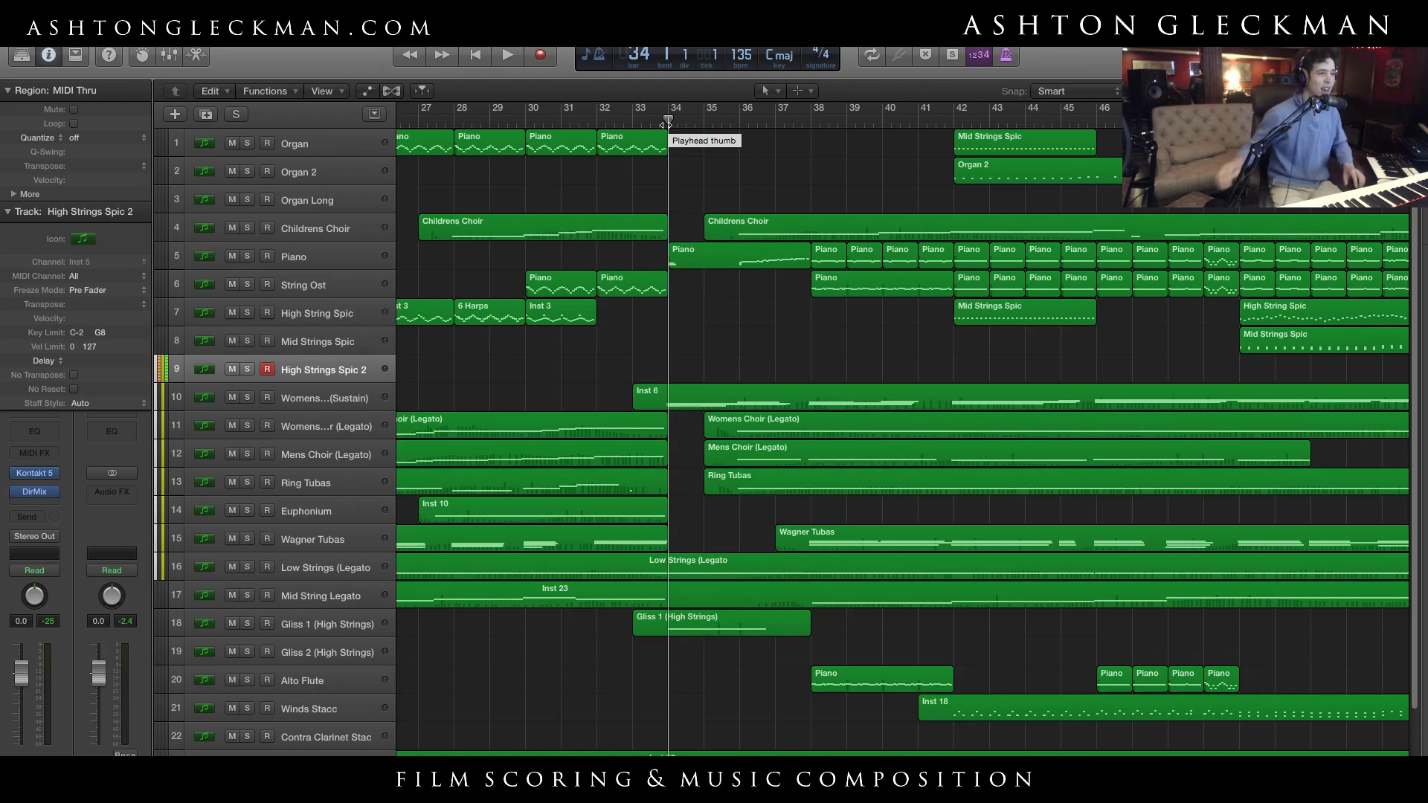
{"action": "left_click_drag", "start_coordinate": [666, 124], "coordinate": [646, 120]}
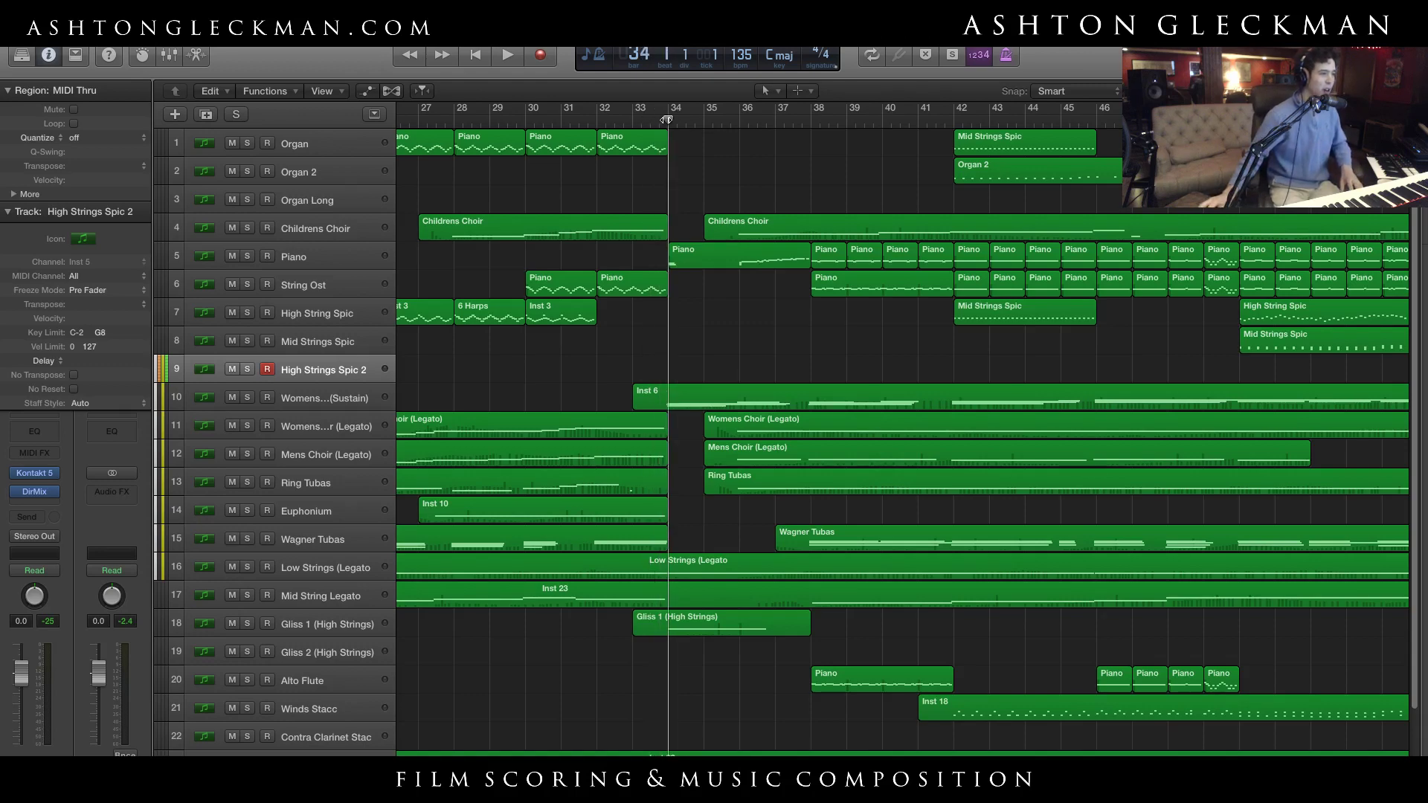
Select the Winds Stacc track and clear the selection of its region
{"action": "scroll", "coordinate": [685, 446], "scroll_direction": "down", "scroll_amount": 3}
{"action": "left_click", "coordinate": [688, 633]}
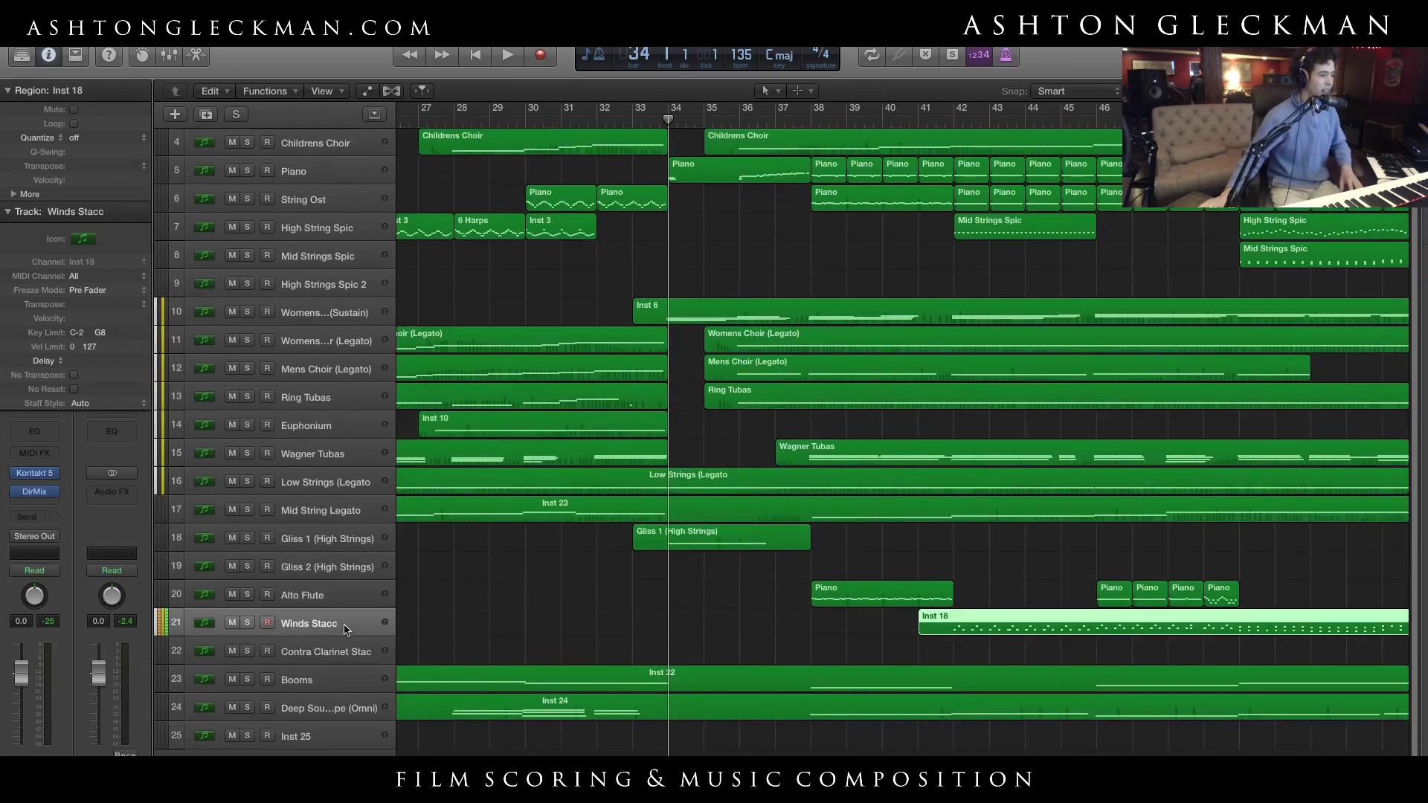
{"action": "left_click", "coordinate": [688, 634]}
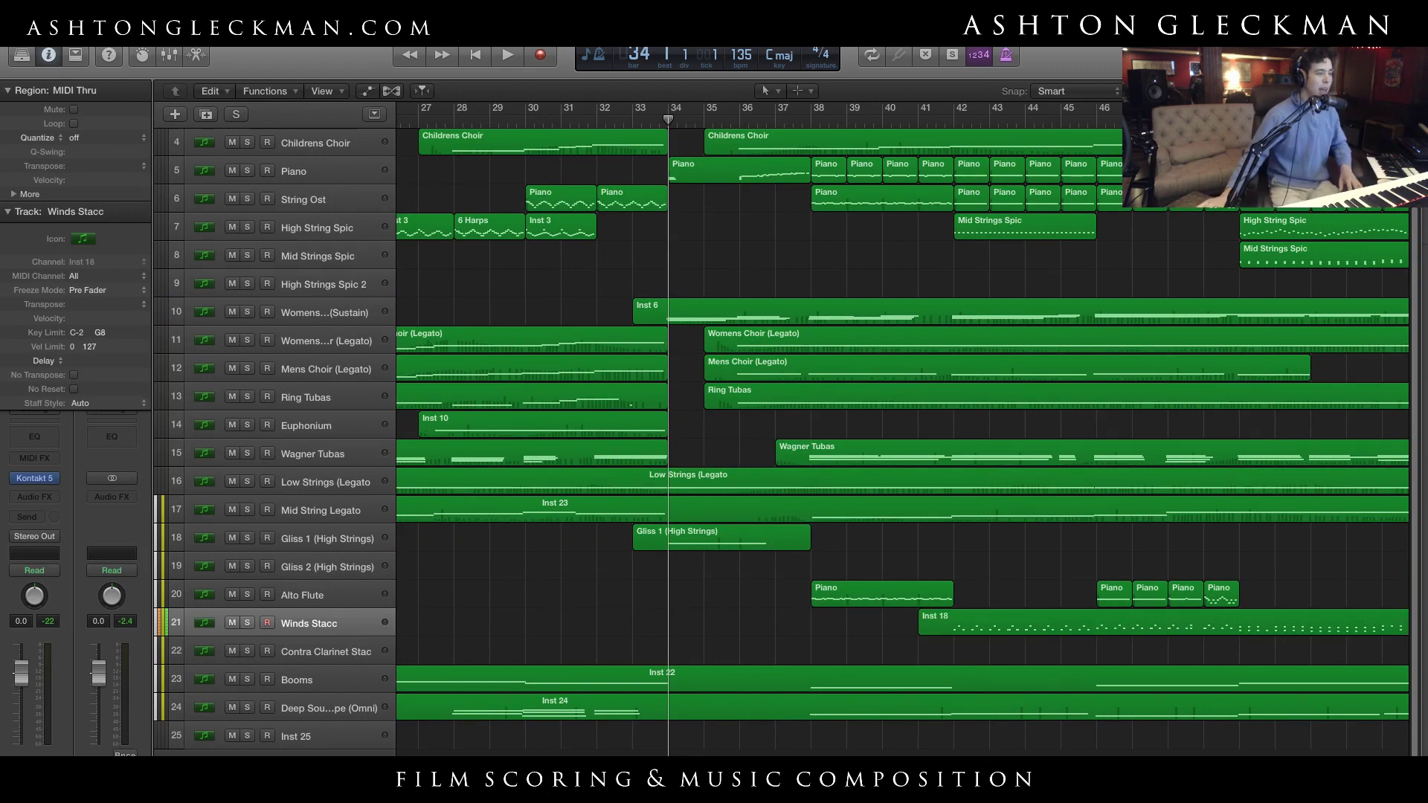
Return to the beginning of the arrangement and select the Organ track
{"action": "scroll", "coordinate": [848, 417], "scroll_direction": "left", "scroll_amount": 20}
{"action": "scroll", "coordinate": [834, 437], "scroll_direction": "up", "scroll_amount": 3}
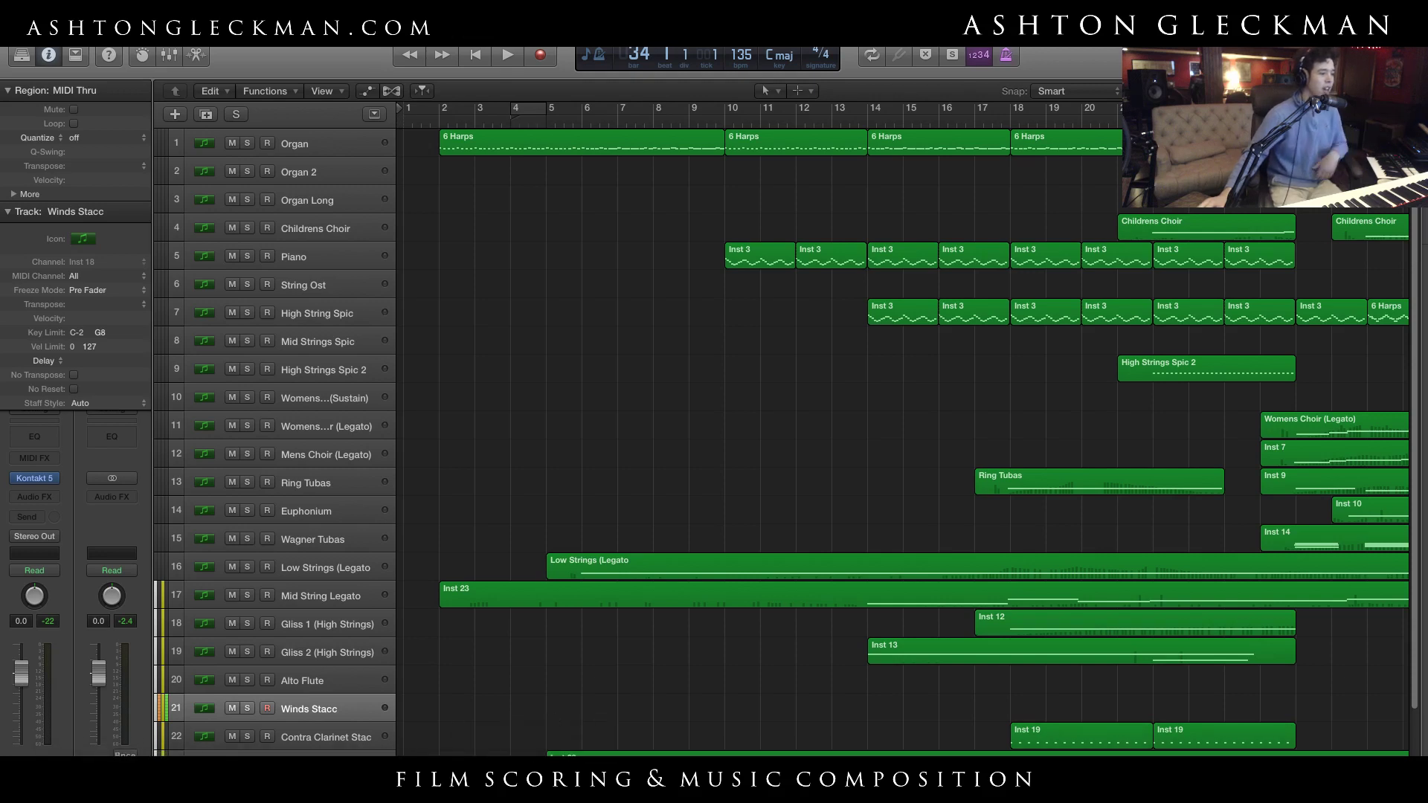
{"action": "scroll", "coordinate": [565, 569], "scroll_direction": "down", "scroll_amount": 1}
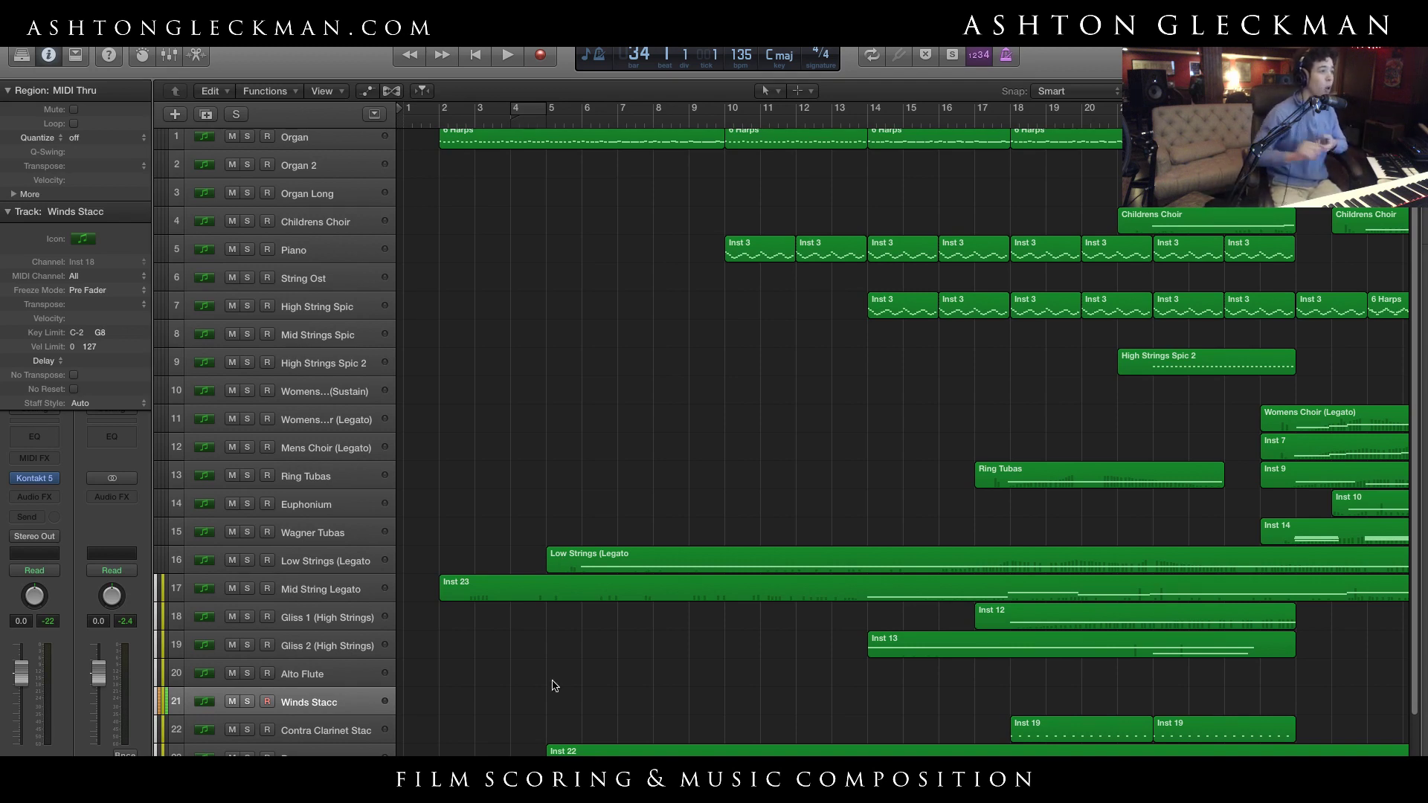
{"action": "scroll", "coordinate": [561, 690], "scroll_direction": "up", "scroll_amount": 1}
{"action": "left_click", "coordinate": [304, 143]}
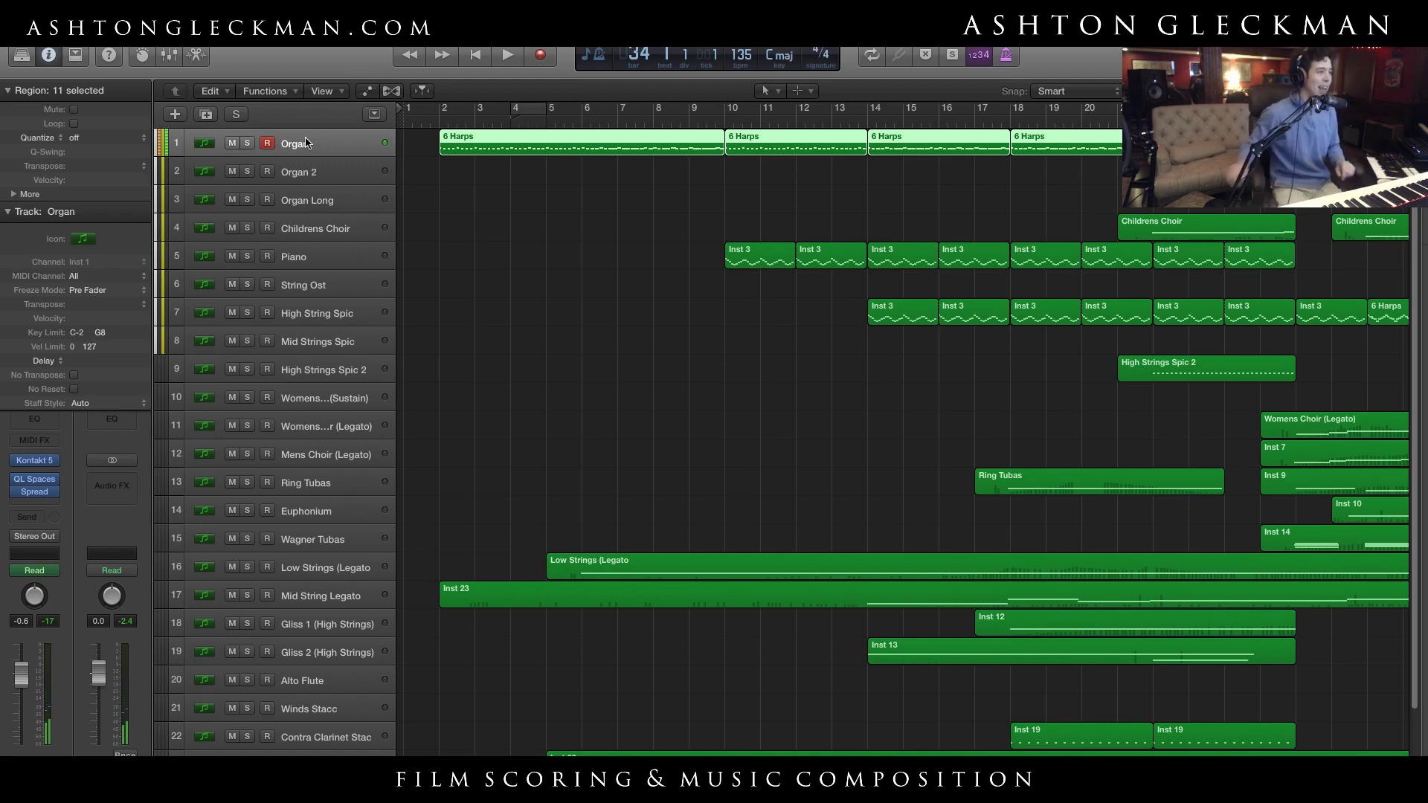
Select the Childrens Choir track and keep its name as it is
{"action": "left_click", "coordinate": [330, 222]}
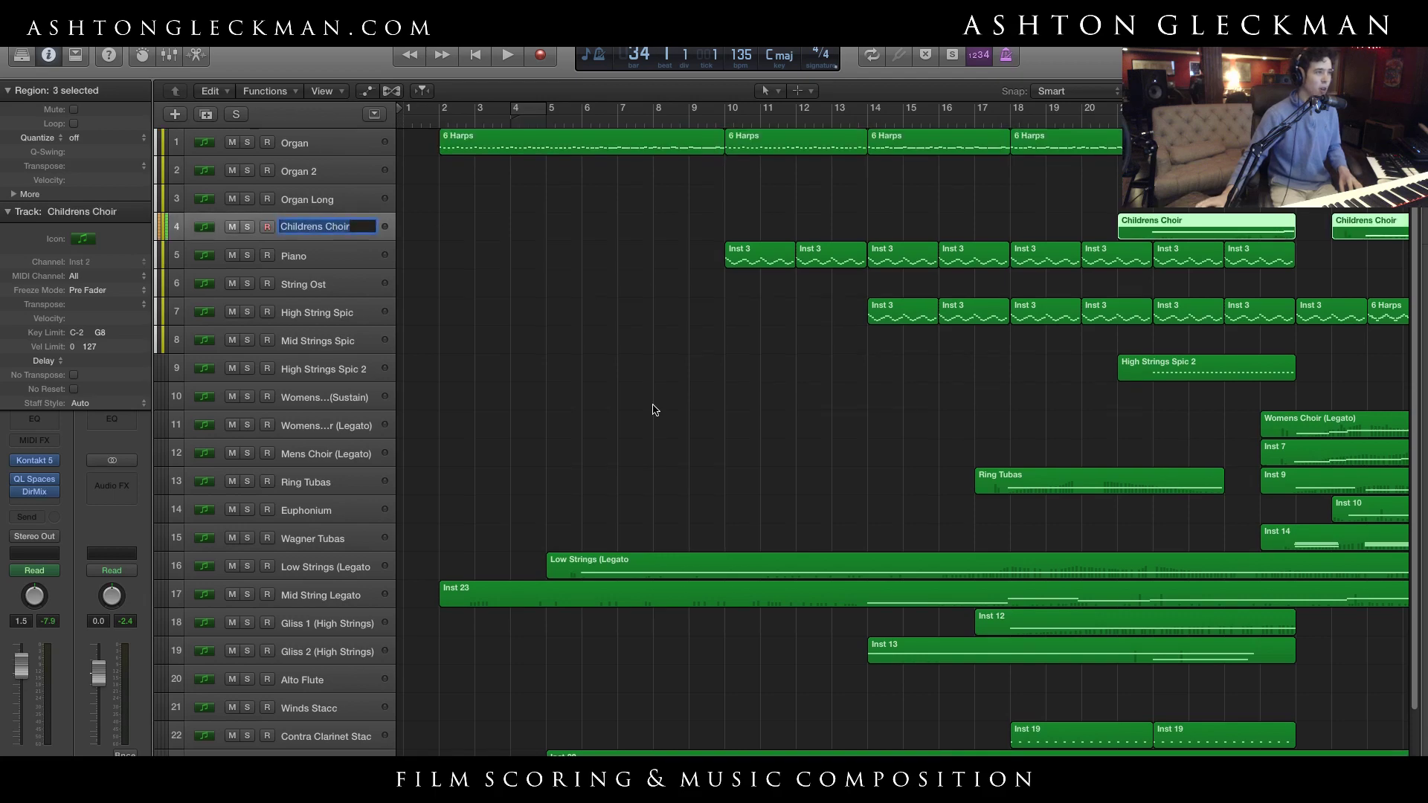
{"action": "scroll", "coordinate": [550, 319], "scroll_direction": "down", "scroll_amount": 3}
{"action": "scroll", "coordinate": [892, 438], "scroll_direction": "up", "scroll_amount": 3}
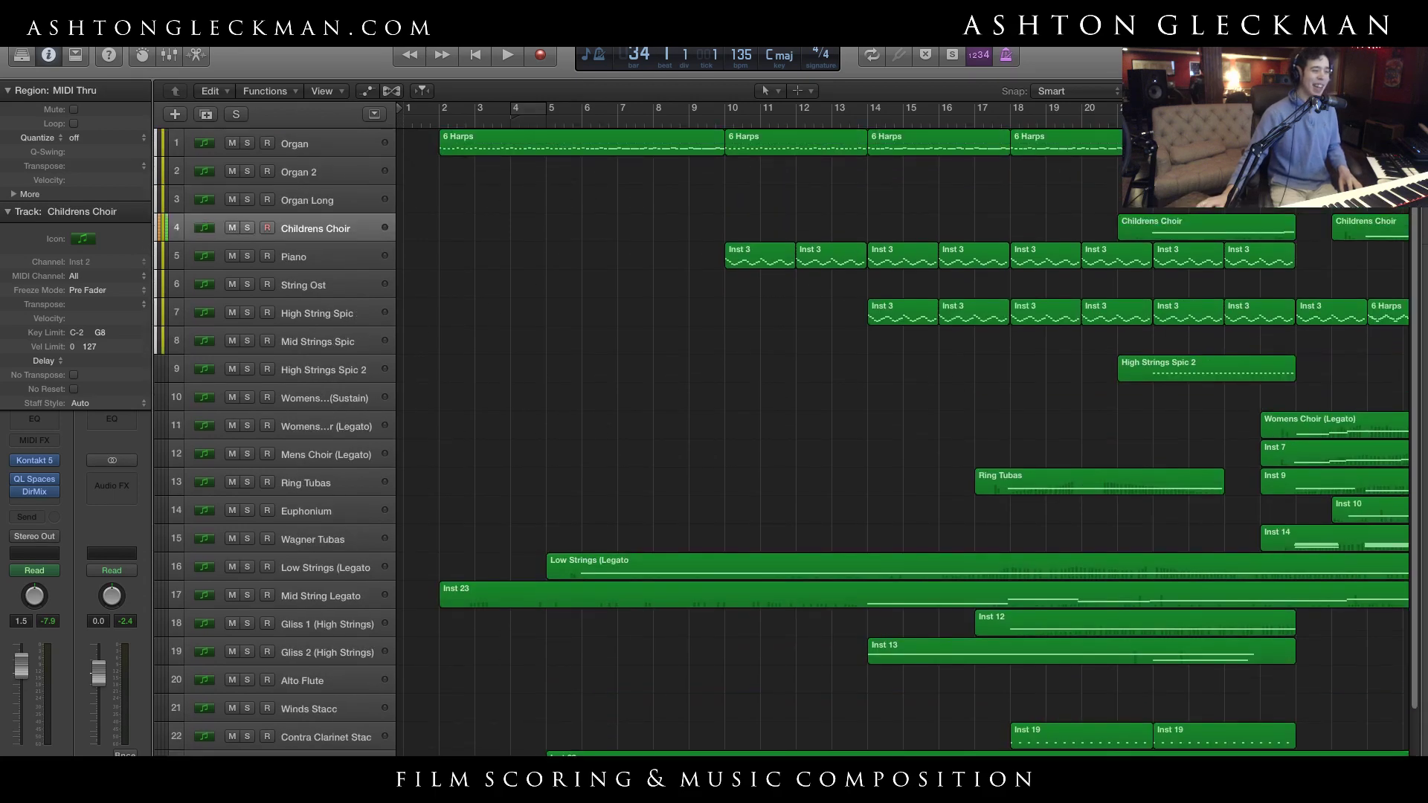
Play a short excerpt from the beginning of the piece and stop playback
{"action": "left_click", "coordinate": [446, 123]}
{"action": "key", "text": "space"}
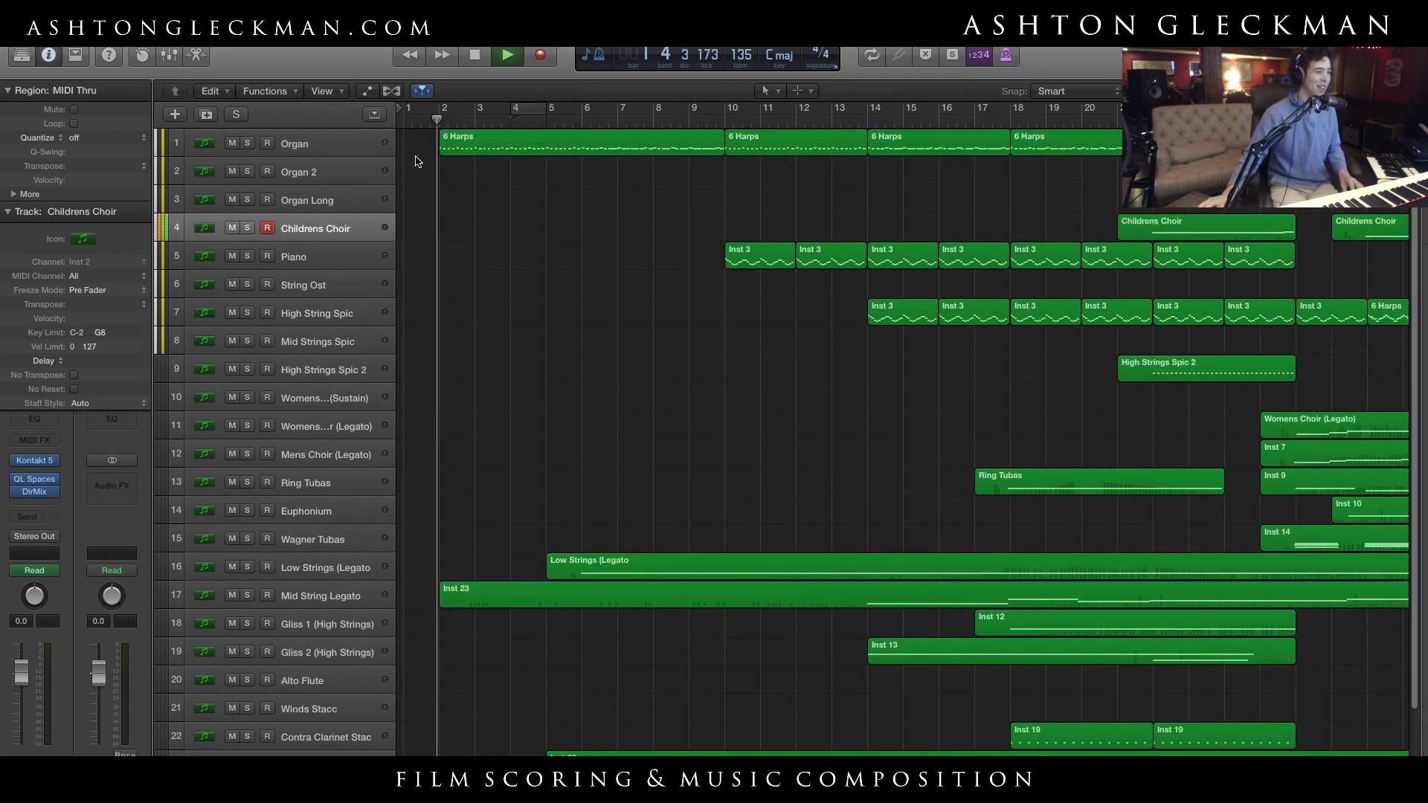
{"action": "scroll", "coordinate": [589, 392], "scroll_direction": "down", "scroll_amount": 3}
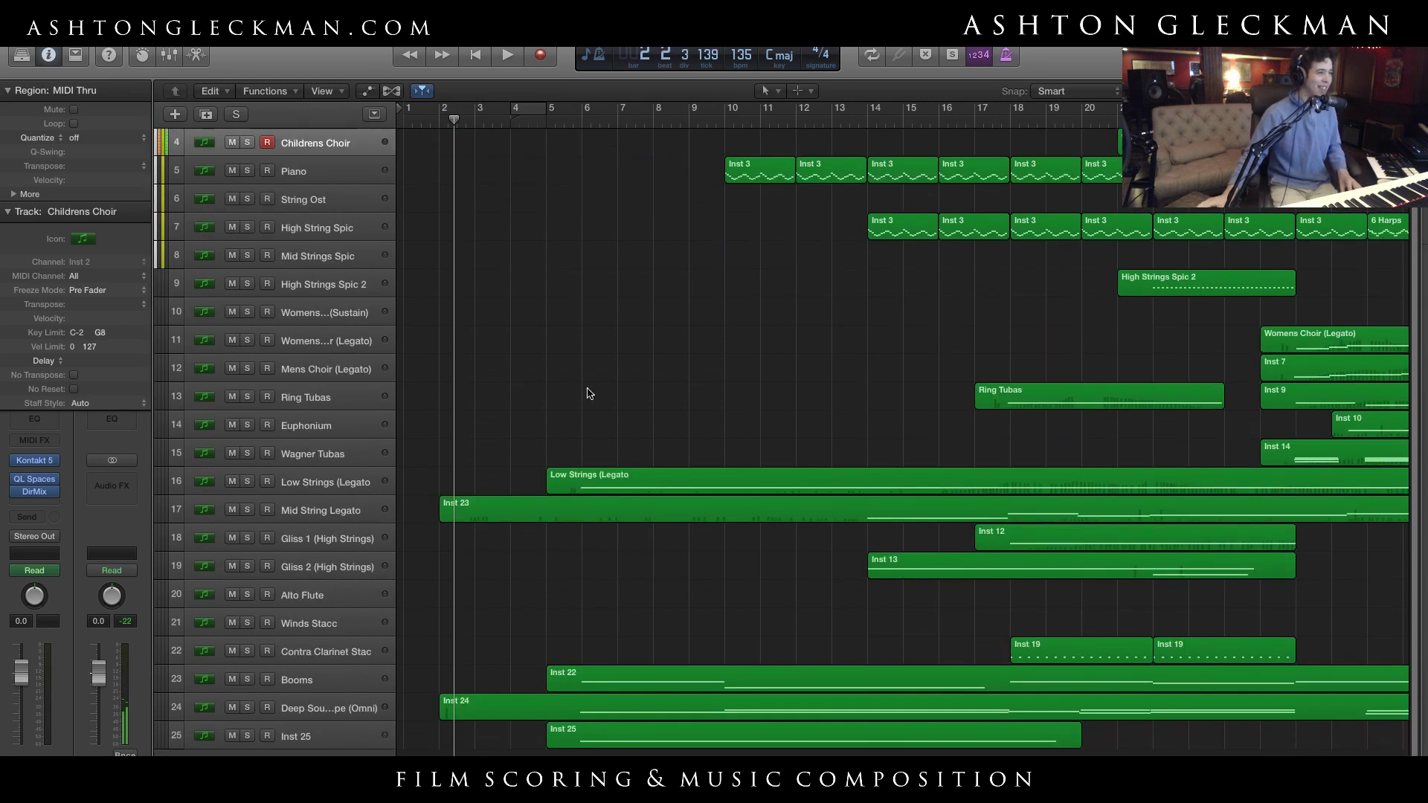
{"action": "scroll", "coordinate": [614, 451], "scroll_direction": "up", "scroll_amount": 3}
{"action": "scroll", "coordinate": [611, 583], "scroll_direction": "down", "scroll_amount": 3}
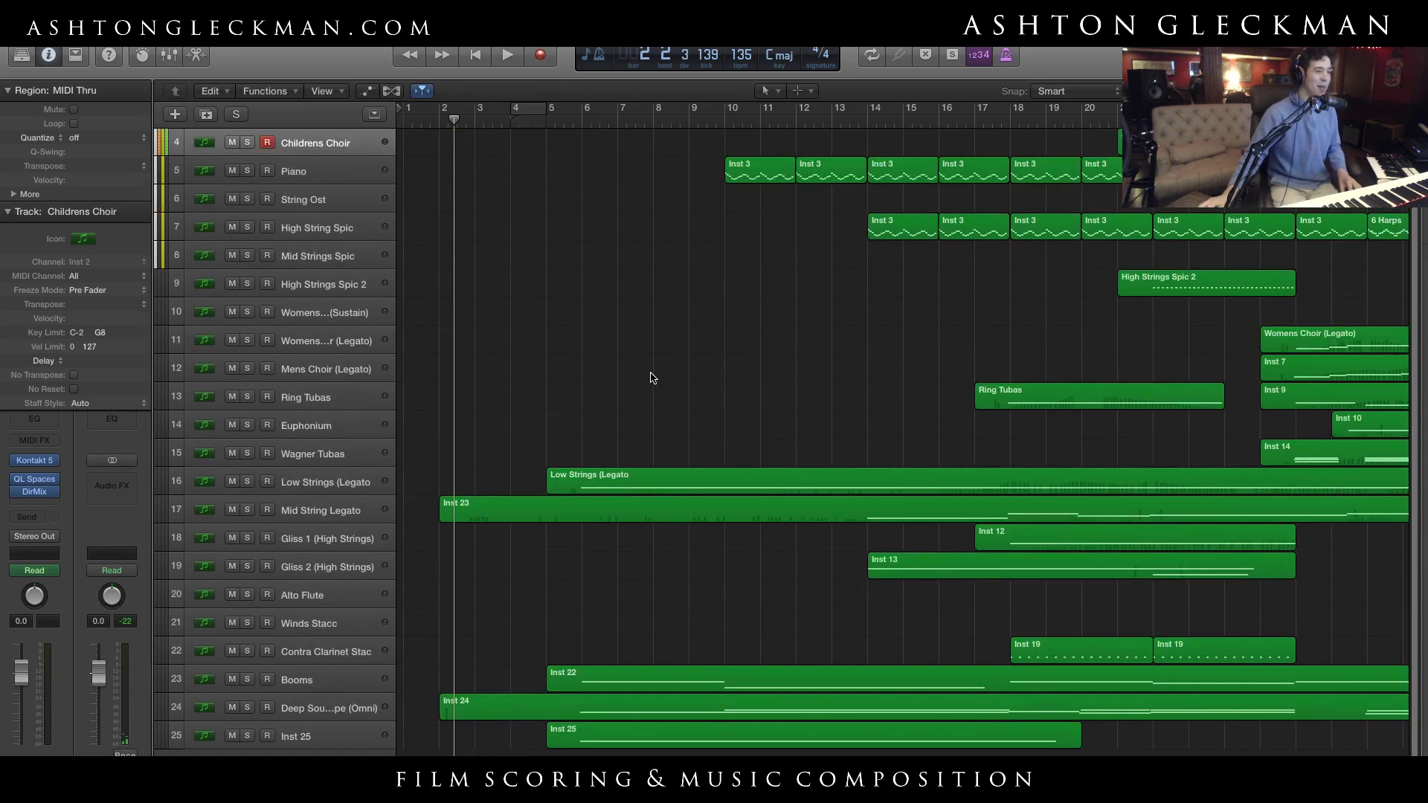
Solo the Low Strings (Legato) track and select it for live playing
{"action": "left_click", "coordinate": [248, 482]}
{"action": "left_click", "coordinate": [349, 483]}
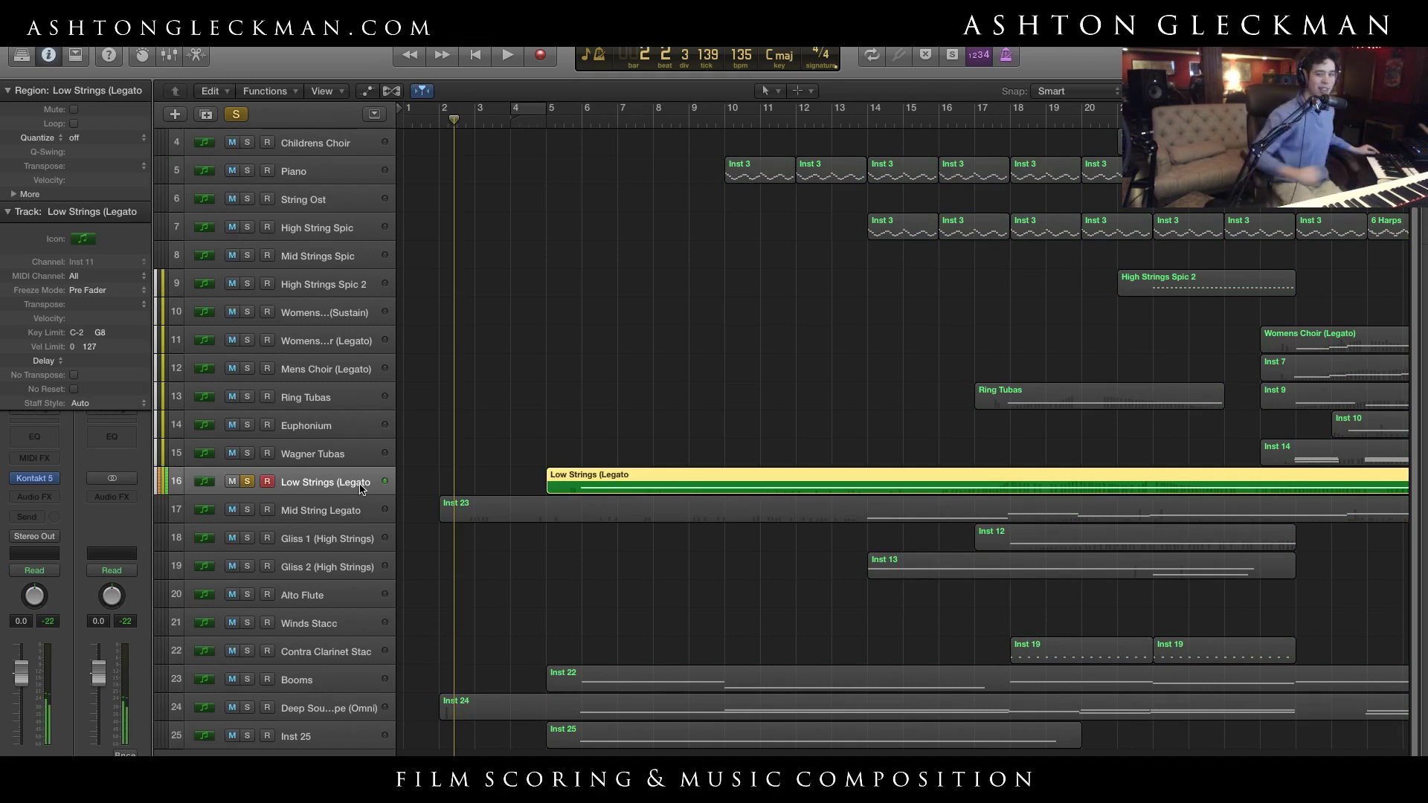
Turn off solo on the Low Strings (Legato) track, select Booms, and finish on the Contra Clarinet Stac track for live playing
{"action": "left_click", "coordinate": [247, 482]}
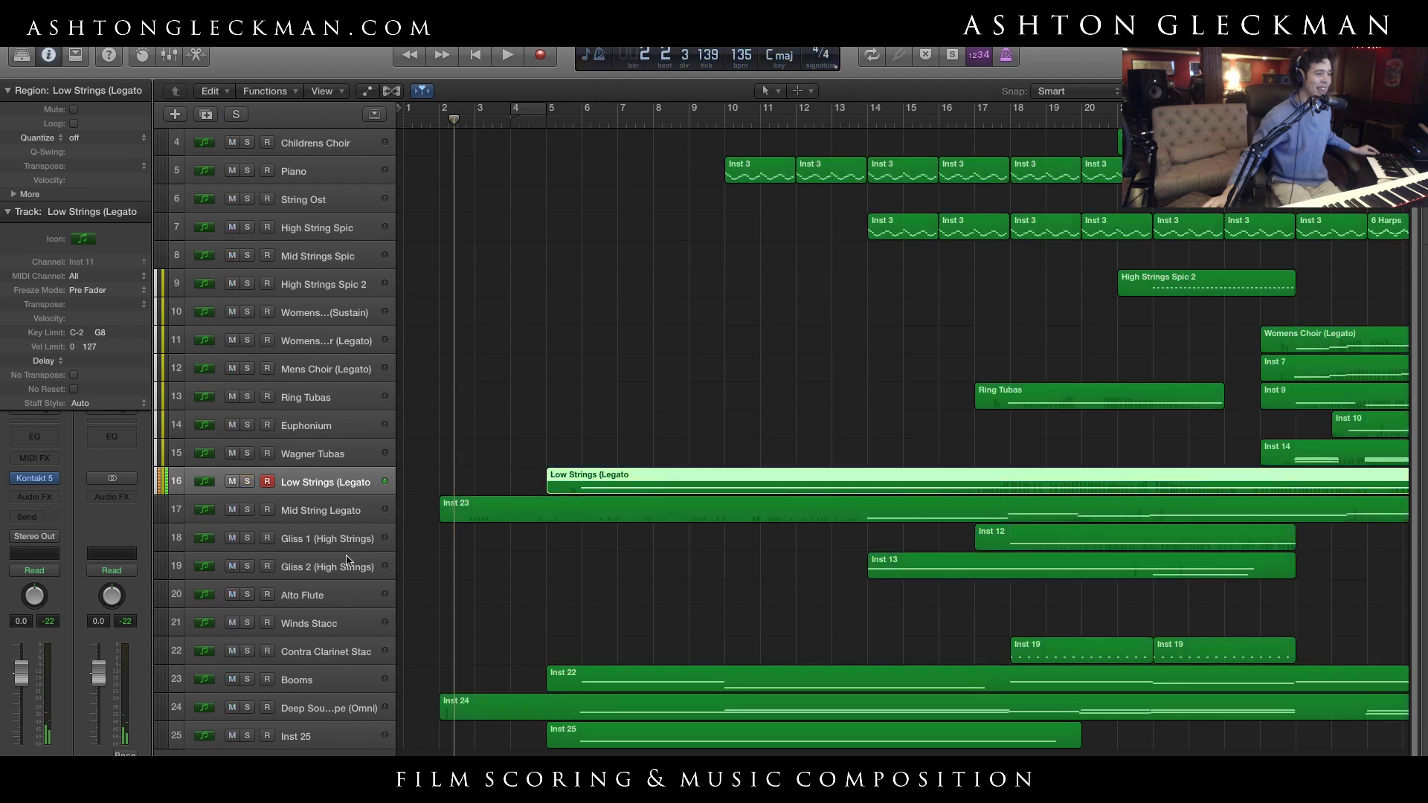
{"action": "left_click", "coordinate": [338, 689]}
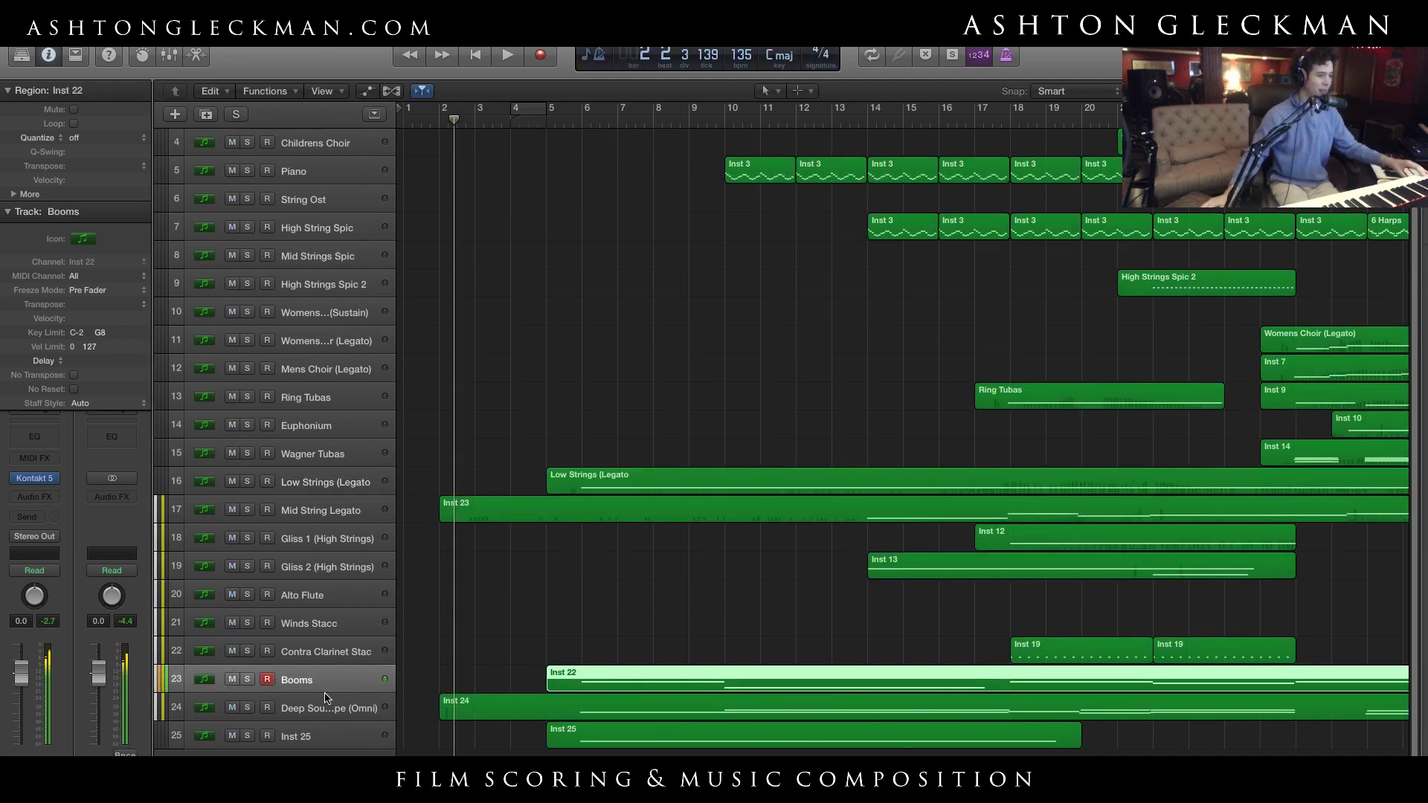
{"action": "left_click", "coordinate": [350, 655]}
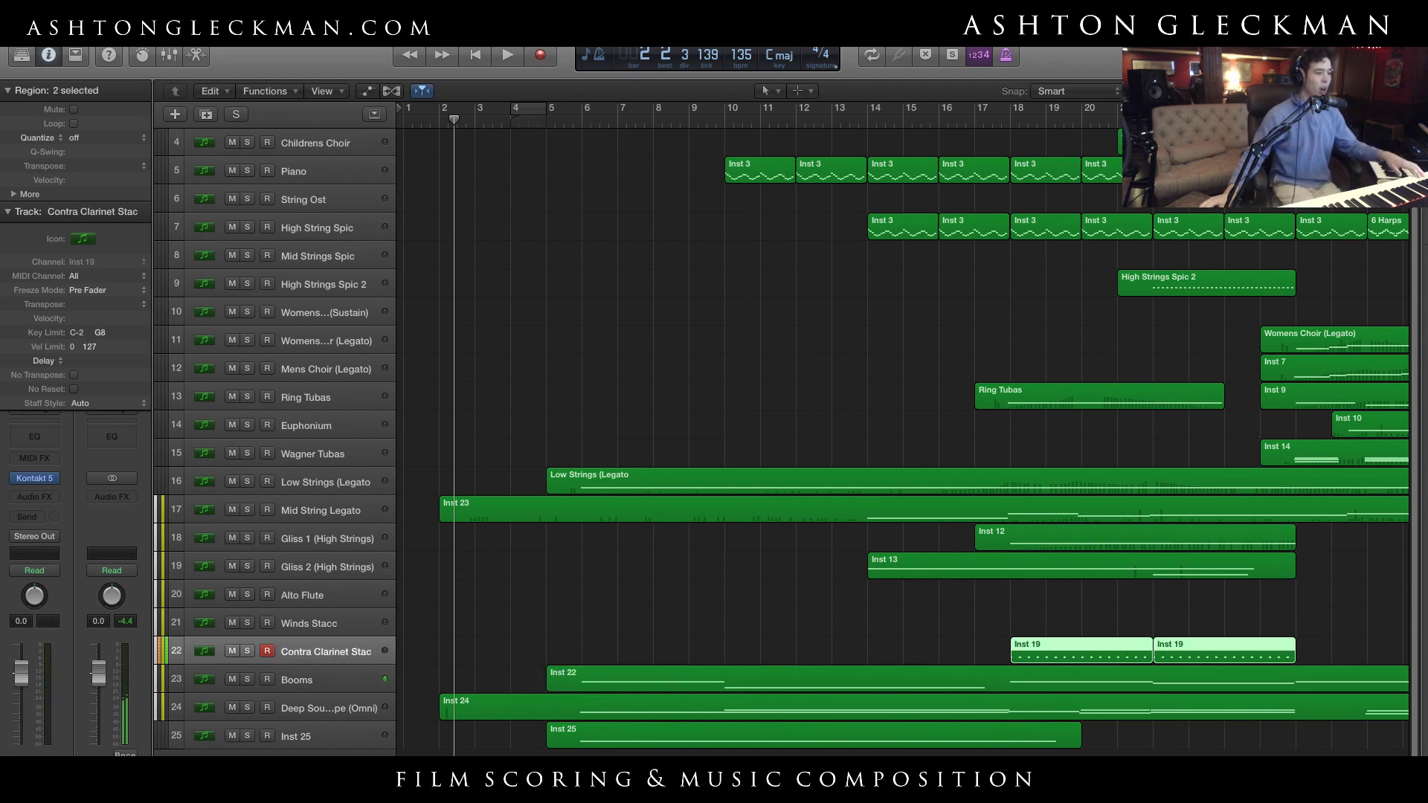
Deselect the Contra Clarinet Stac regions and play a short excerpt of the full arrangement from bar 17, beat 3
{"action": "scroll", "coordinate": [899, 432], "scroll_direction": "right", "scroll_amount": 15}
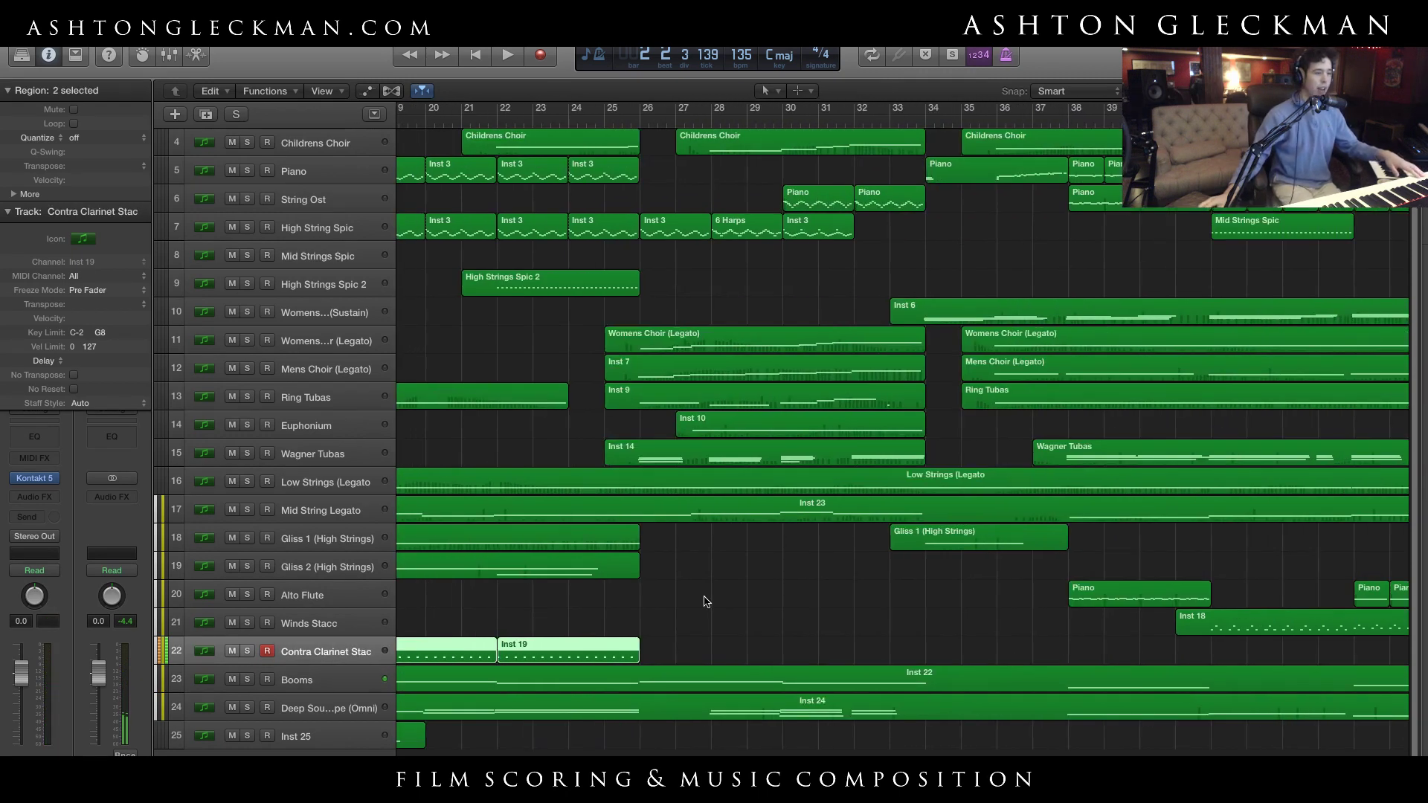
{"action": "left_click", "coordinate": [705, 601]}
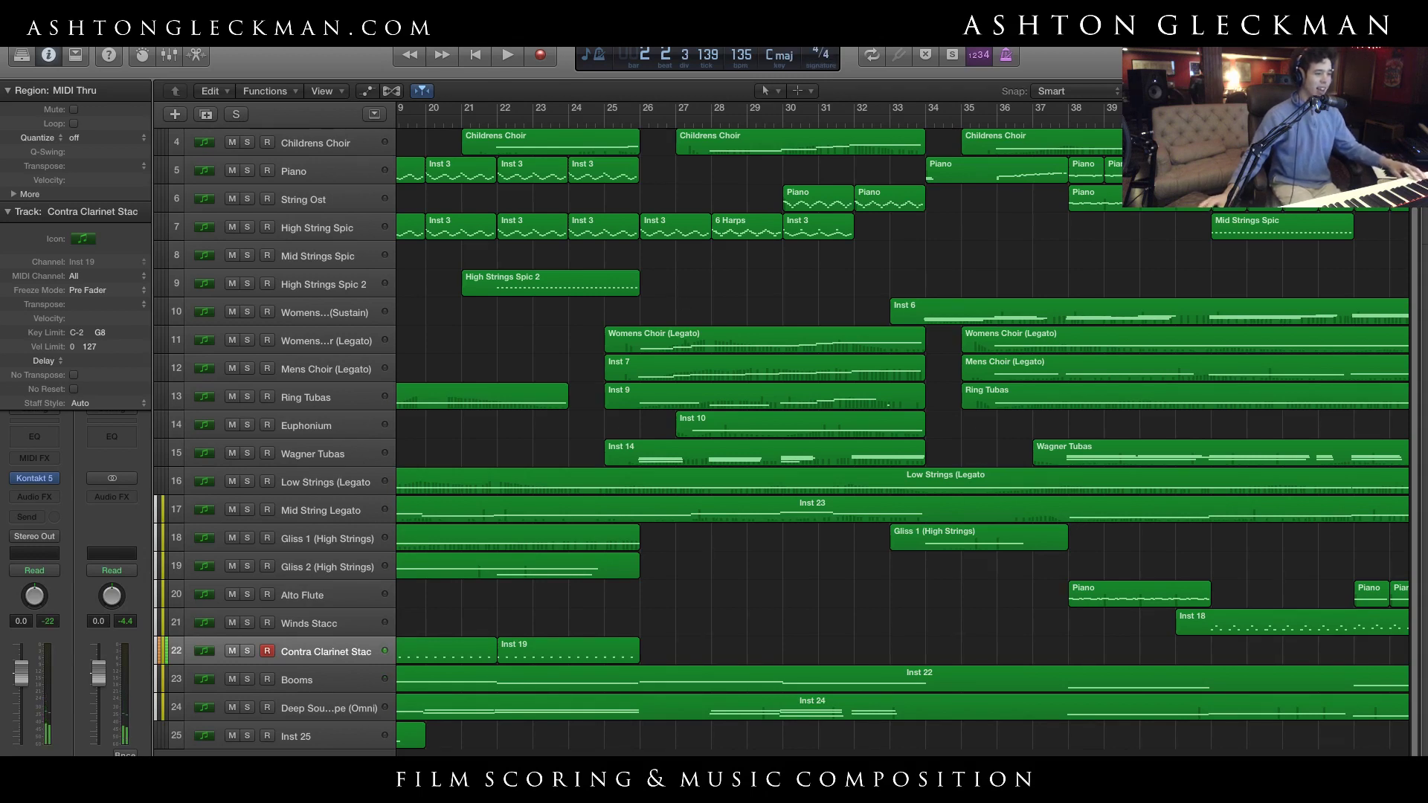
{"action": "scroll", "coordinate": [900, 432], "scroll_direction": "left", "scroll_amount": 5}
{"action": "left_click", "coordinate": [569, 121]}
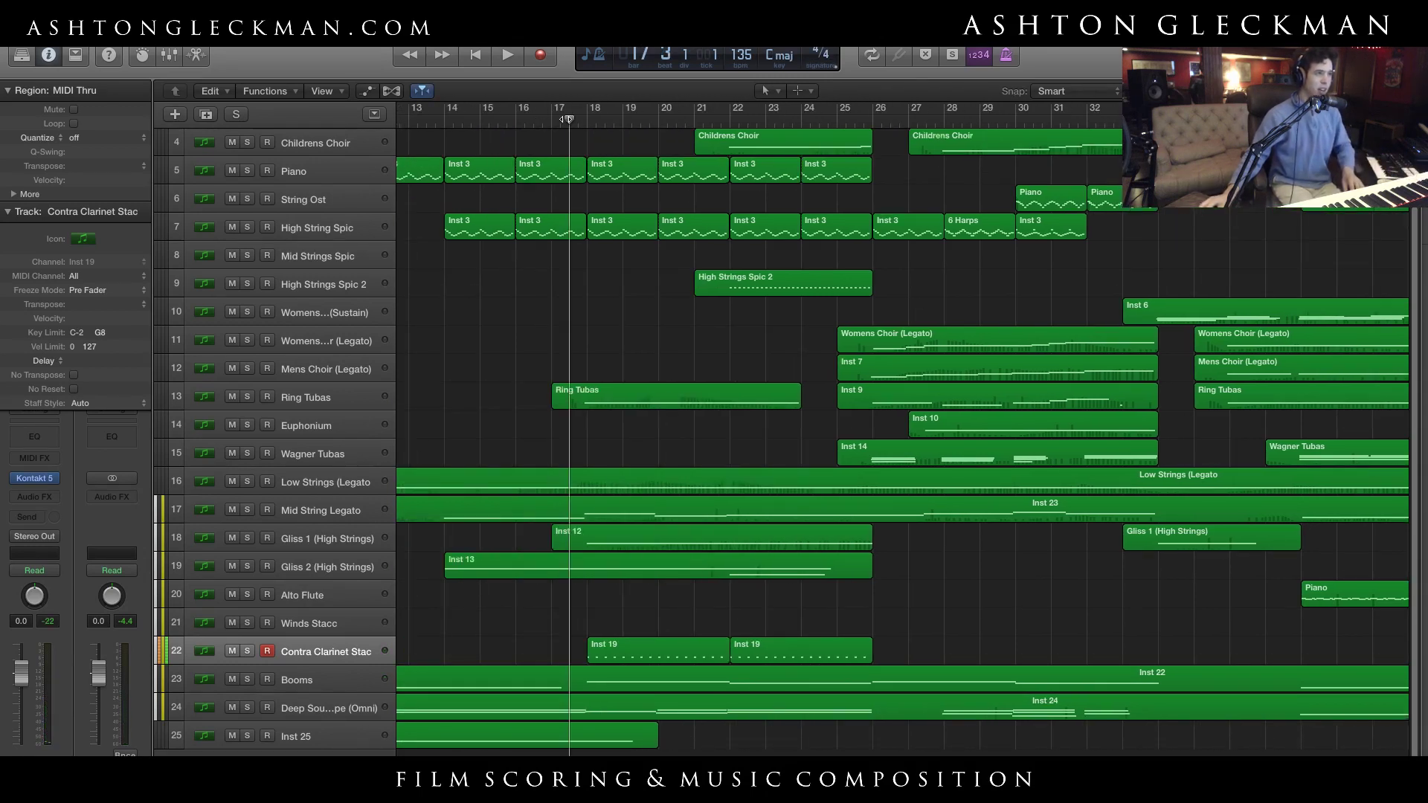
{"action": "key", "text": "space"}
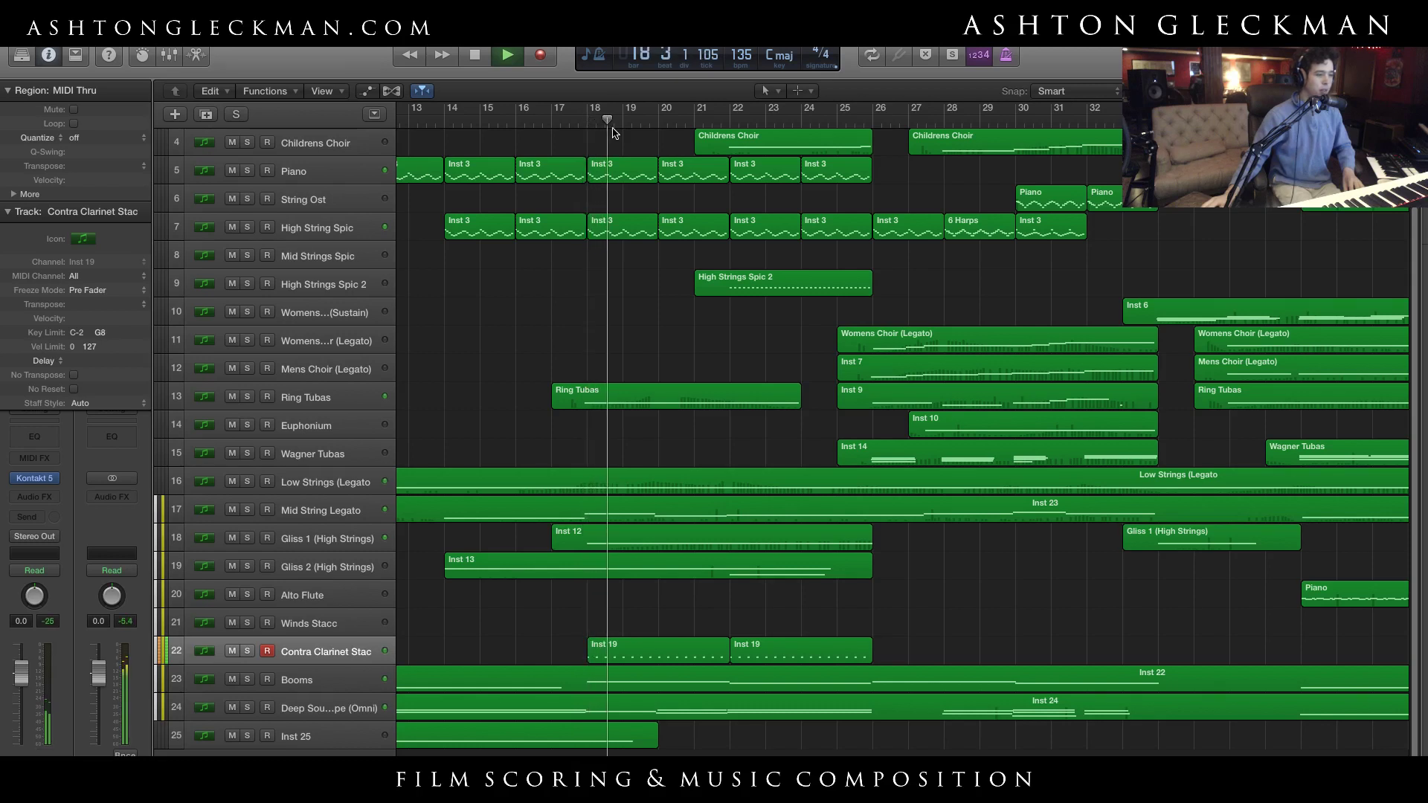
{"action": "key", "text": "space"}
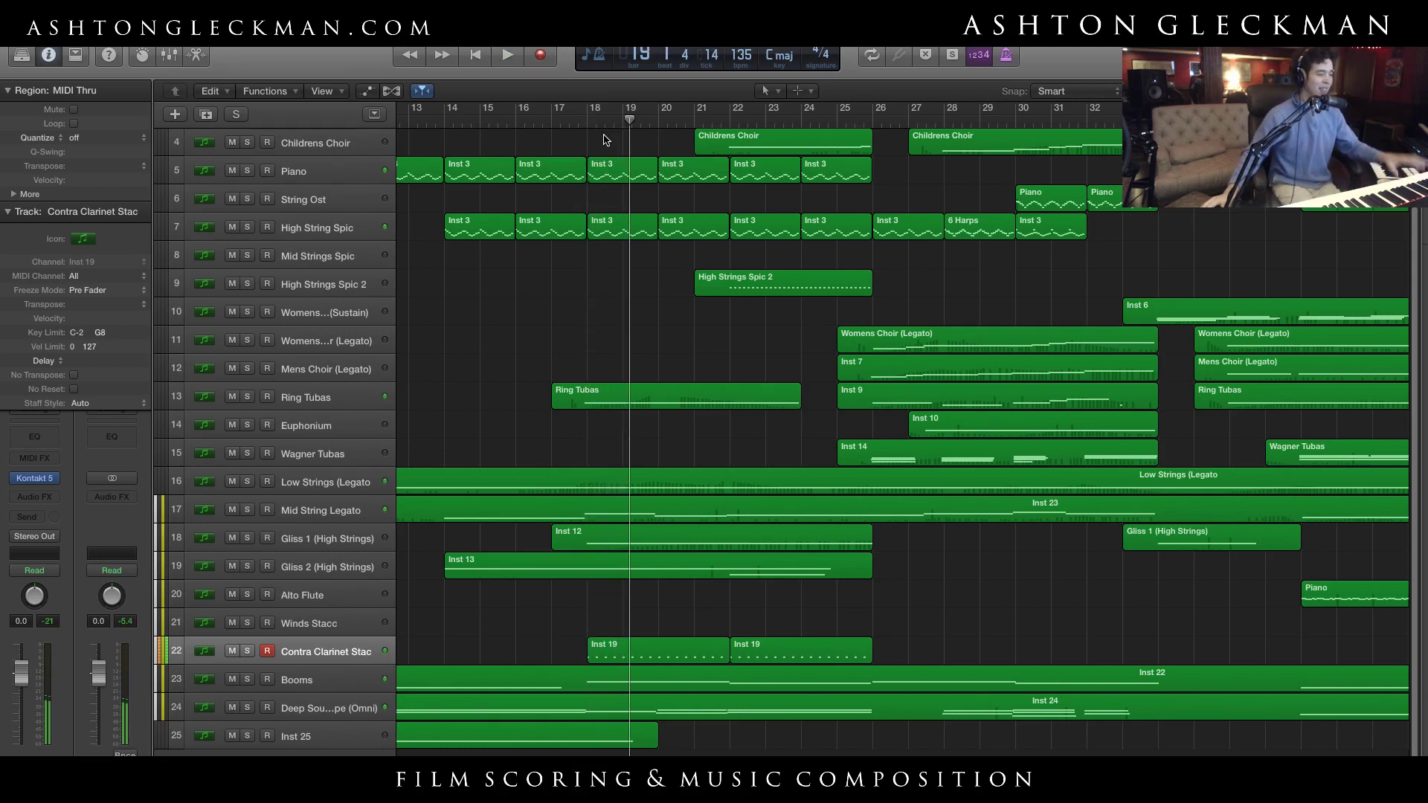
Return the playhead to bar 17, beat 3 and briefly replay the lead-in to the contra clarinet entrance
{"action": "scroll", "coordinate": [1204, 200], "scroll_direction": "left", "scroll_amount": 10}
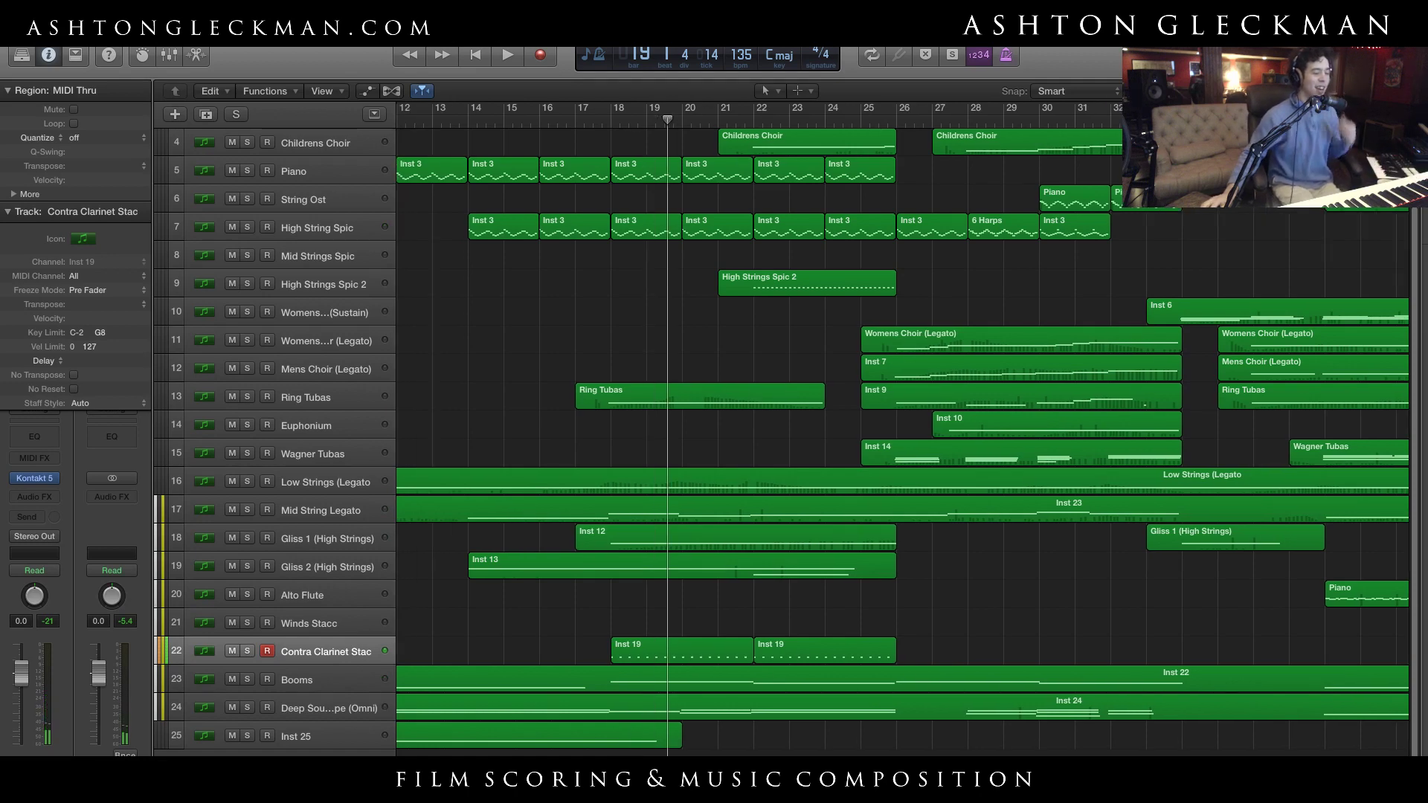
{"action": "scroll", "coordinate": [967, 435], "scroll_direction": "up", "scroll_amount": 1}
{"action": "scroll", "coordinate": [989, 434], "scroll_direction": "up", "scroll_amount": 3}
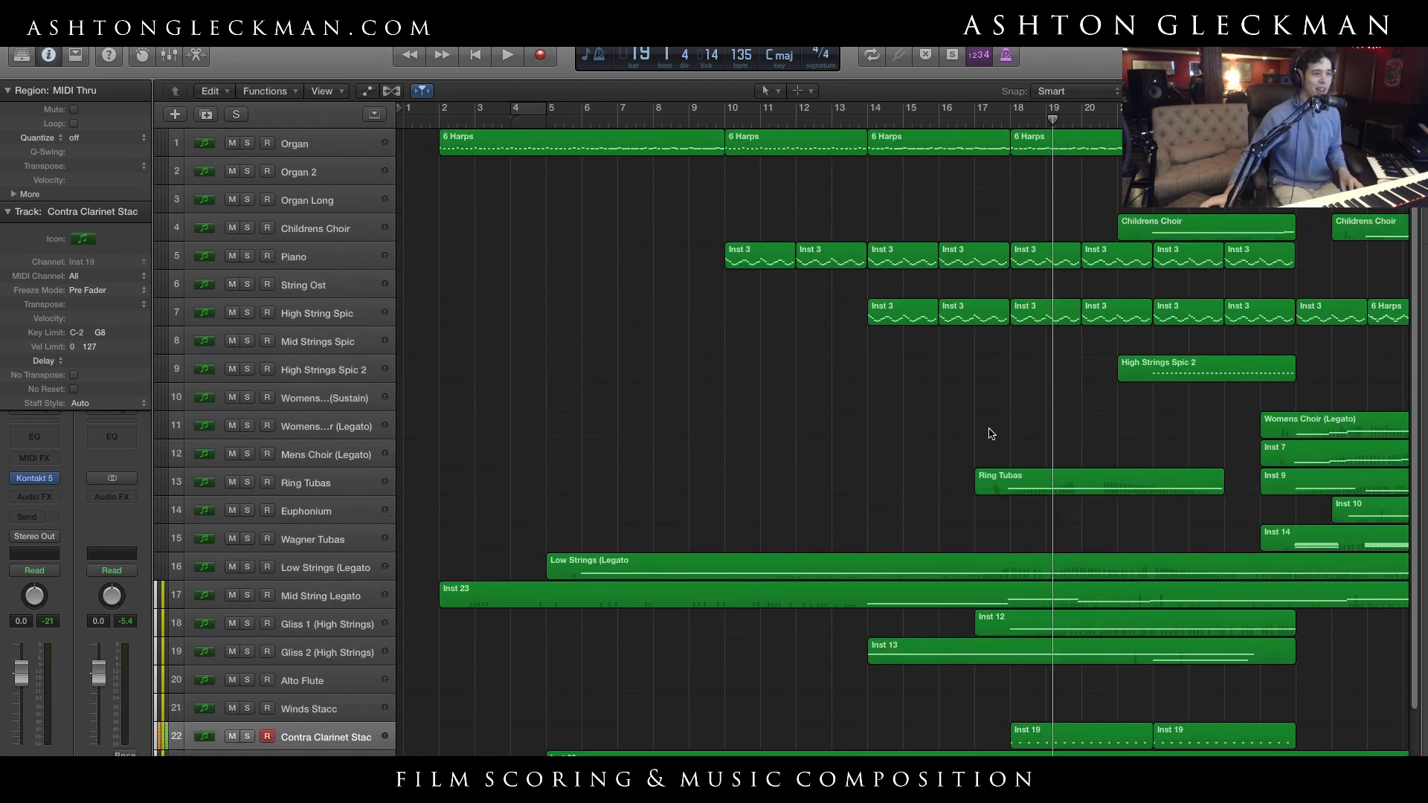
{"action": "scroll", "coordinate": [966, 453], "scroll_direction": "down", "scroll_amount": 3}
{"action": "left_click_drag", "start_coordinate": [1011, 123], "coordinate": [992, 122]}
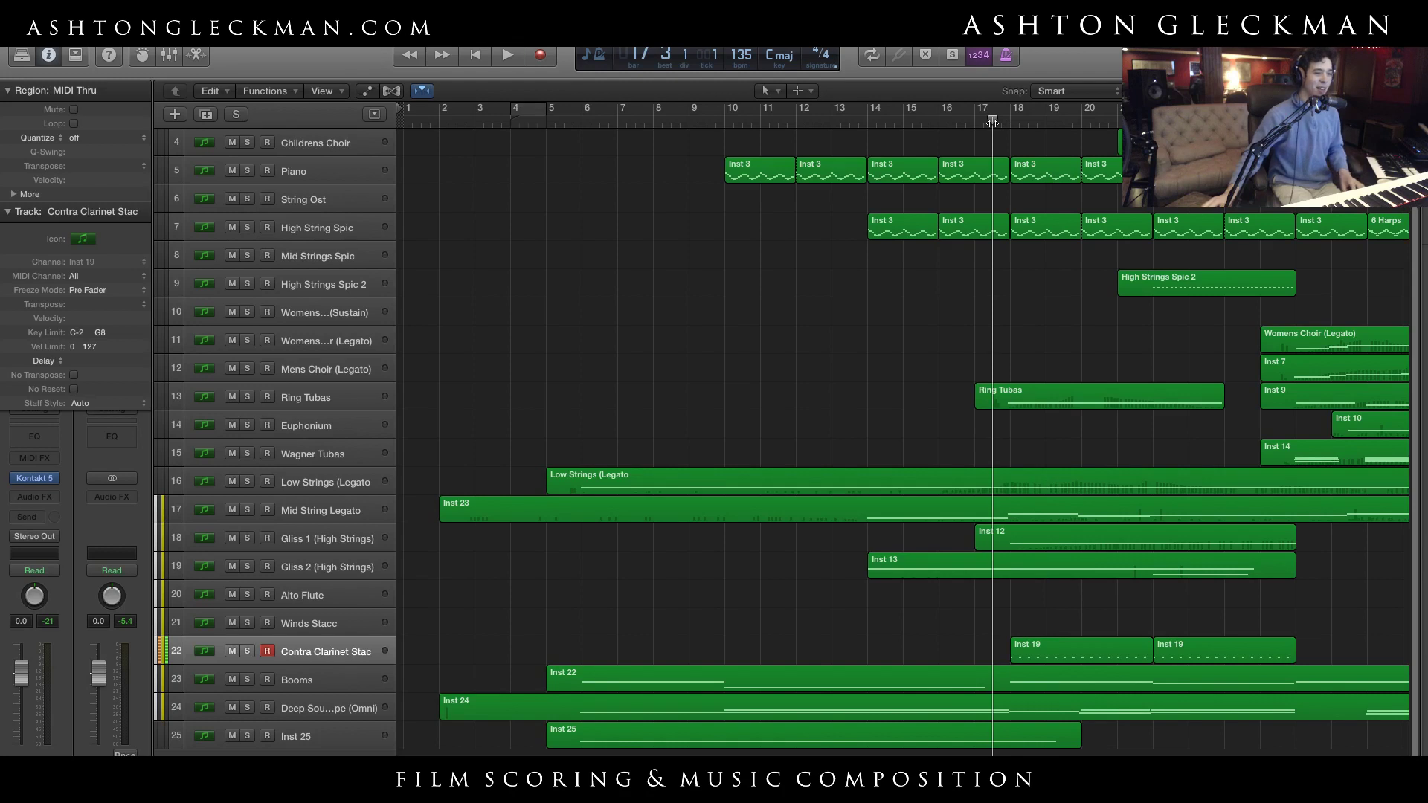
{"action": "key", "text": "space"}
{"action": "key", "text": "space"}
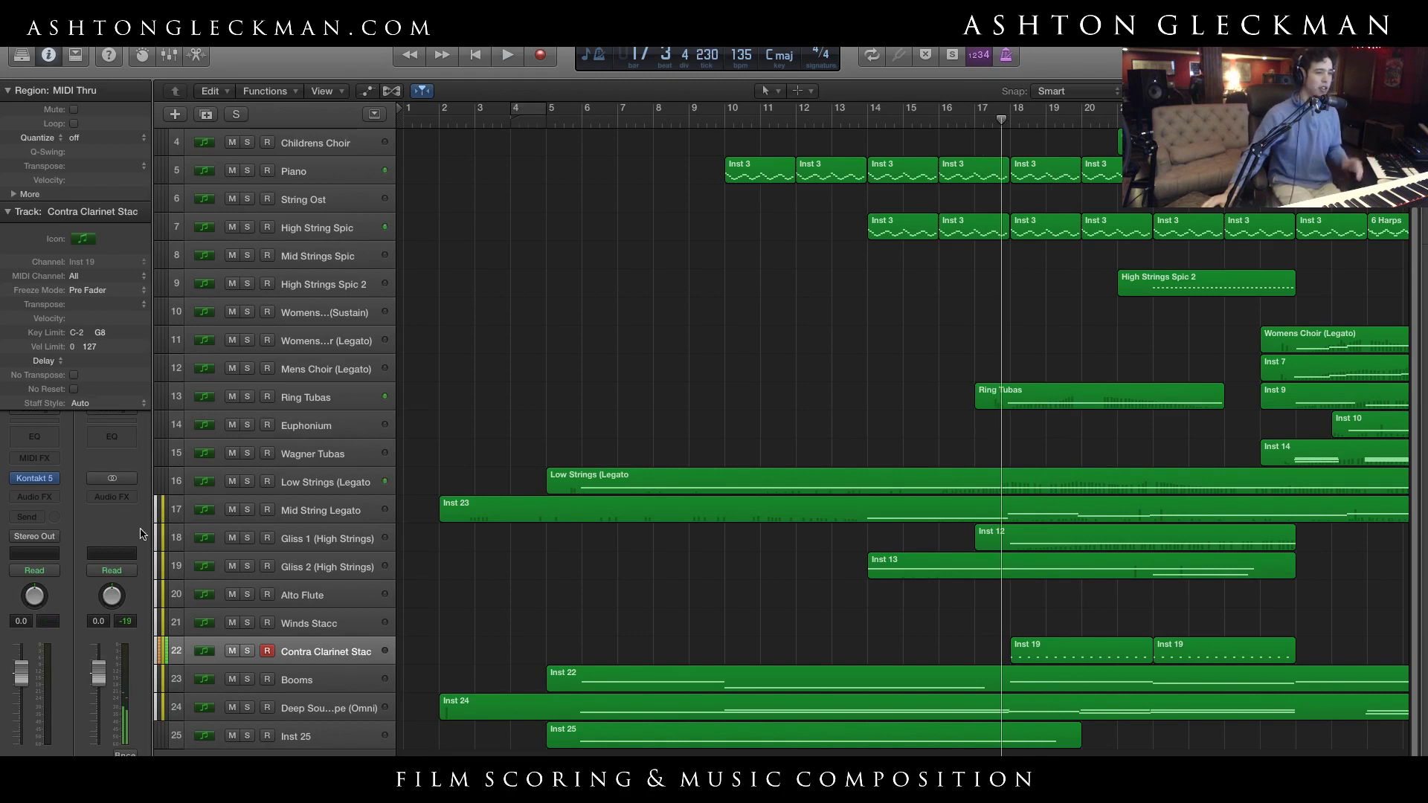
Solo the tracks from Ring Tubas through Gliss 2 (High Strings), select Wagner Tubas, and clear all solos
{"action": "left_click_drag", "start_coordinate": [248, 396], "coordinate": [250, 565]}
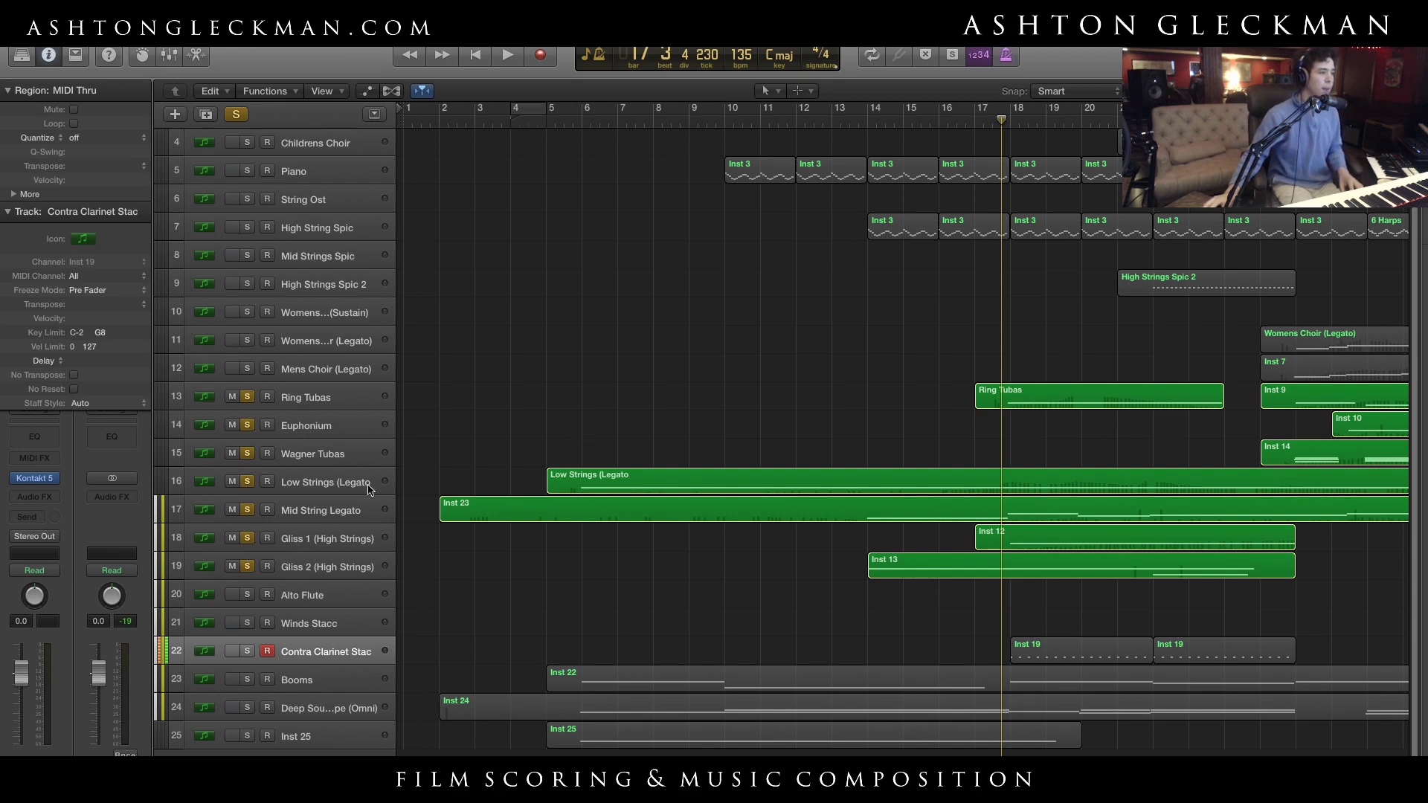
{"action": "left_click", "coordinate": [351, 460]}
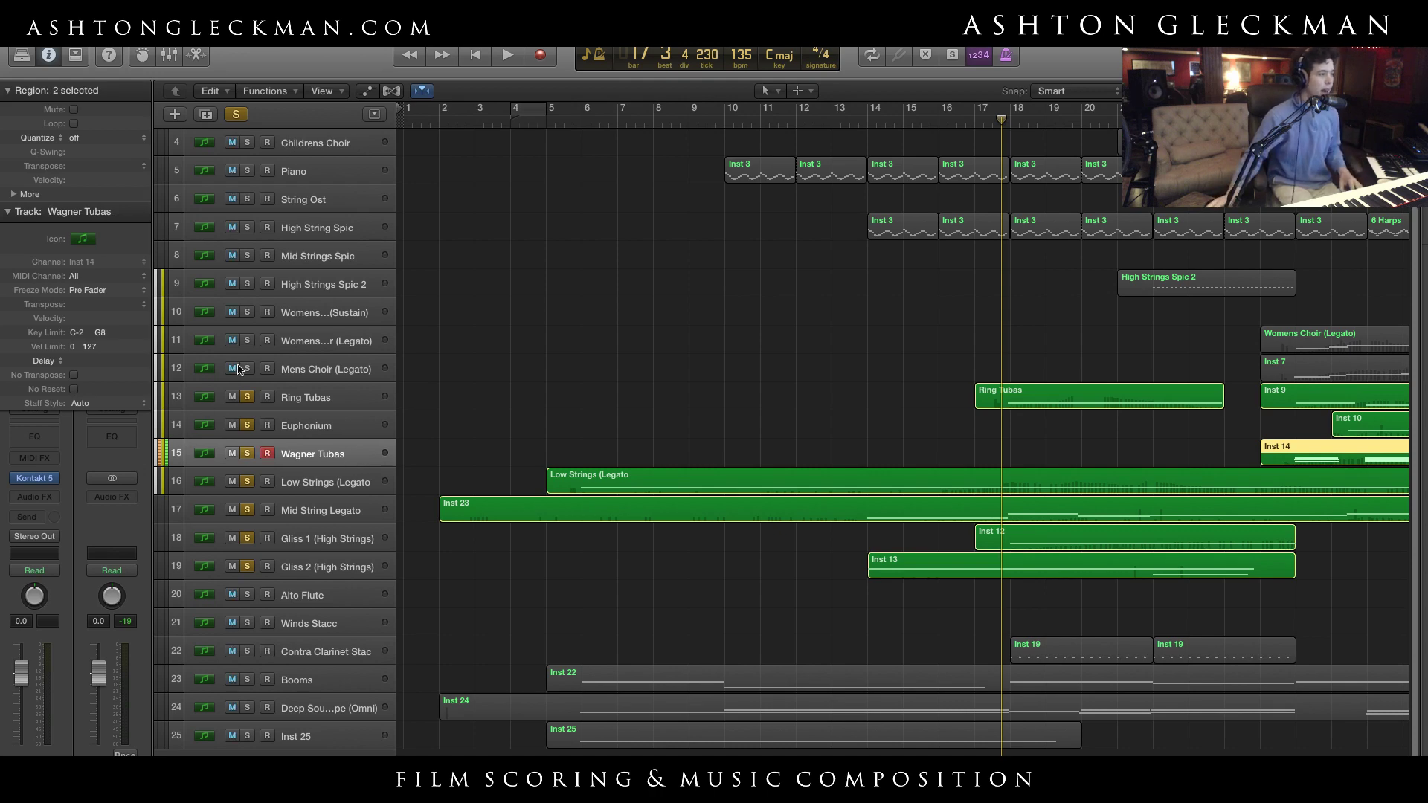
{"action": "left_click", "coordinate": [237, 115]}
Play from bar 2 with the Organ track selected and soloed, and turn its solo off while playback continues
{"action": "scroll", "coordinate": [631, 360], "scroll_direction": "up", "scroll_amount": 3}
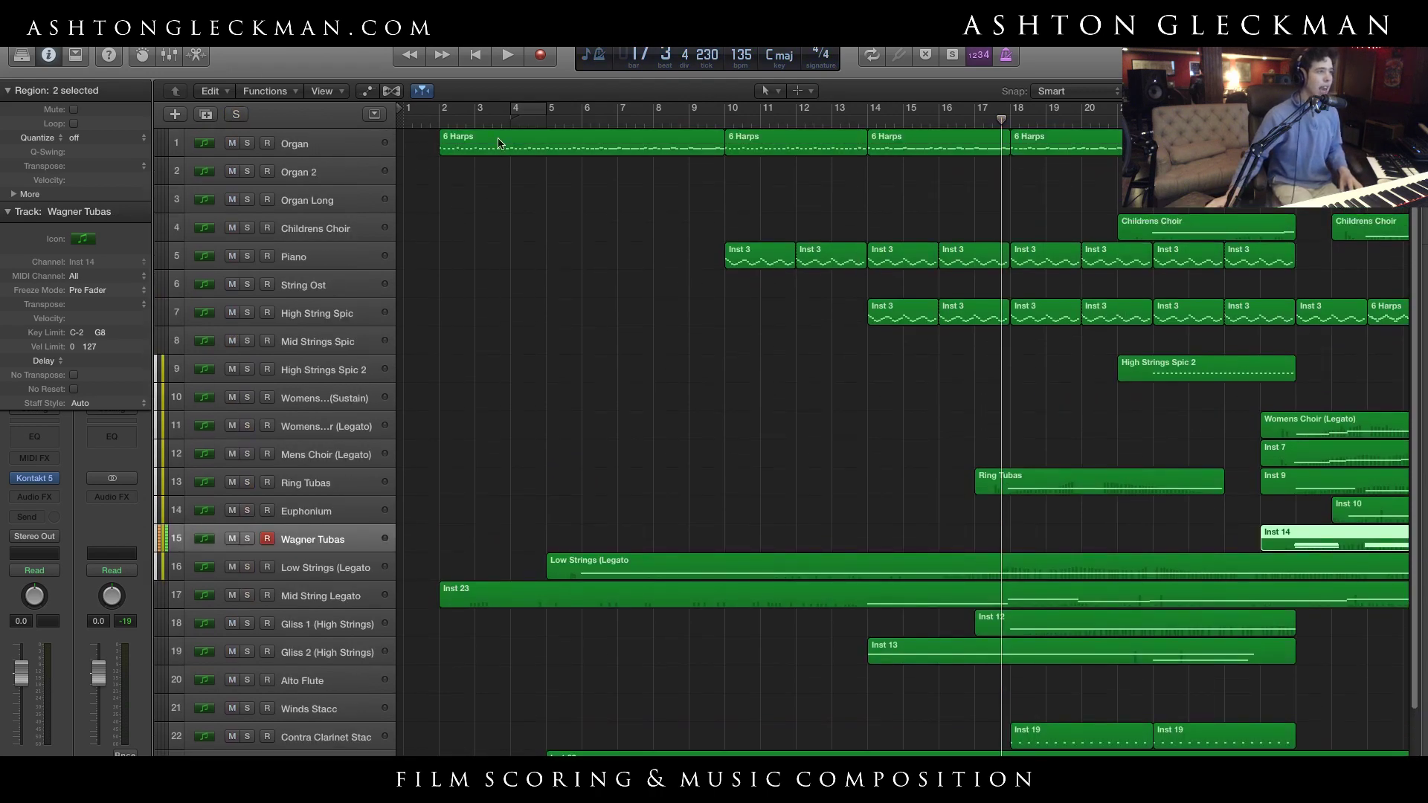
{"action": "left_click", "coordinate": [449, 119]}
{"action": "mouse_move", "coordinate": [449, 119]}
{"action": "left_mouse_down"}
{"action": "mouse_move", "coordinate": [421, 117]}
{"action": "mouse_move", "coordinate": [443, 118]}
{"action": "left_mouse_up"}
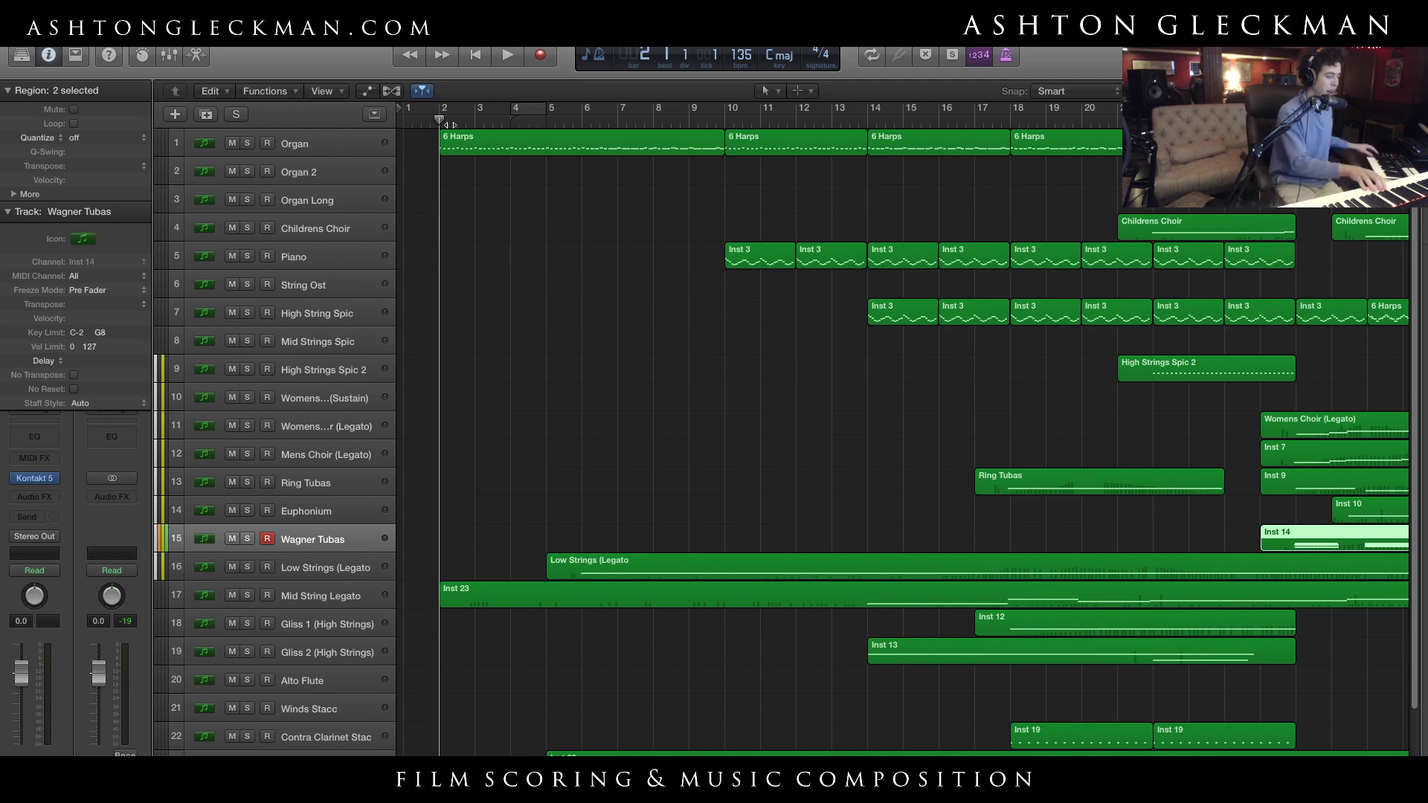
{"action": "left_click", "coordinate": [332, 135]}
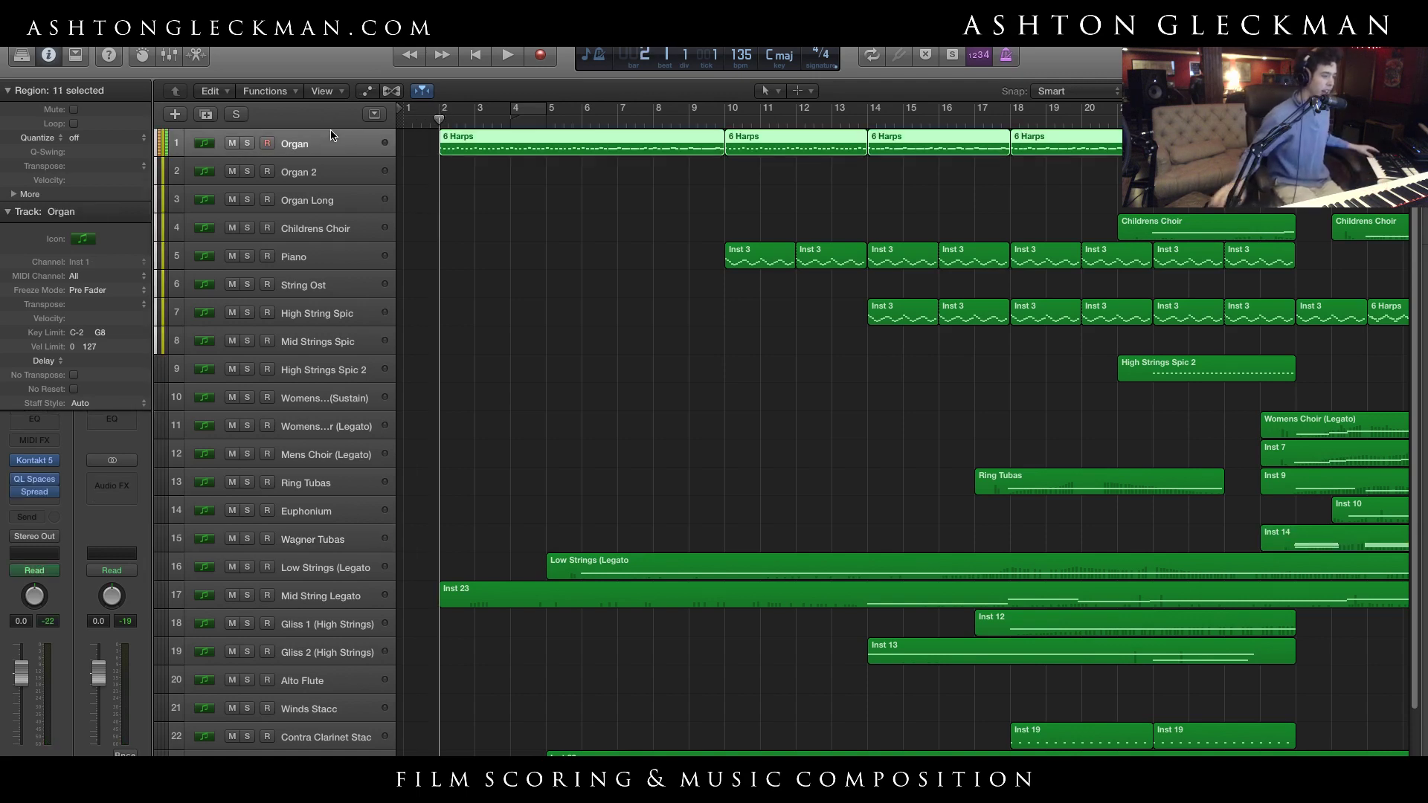
{"action": "key", "text": "space"}
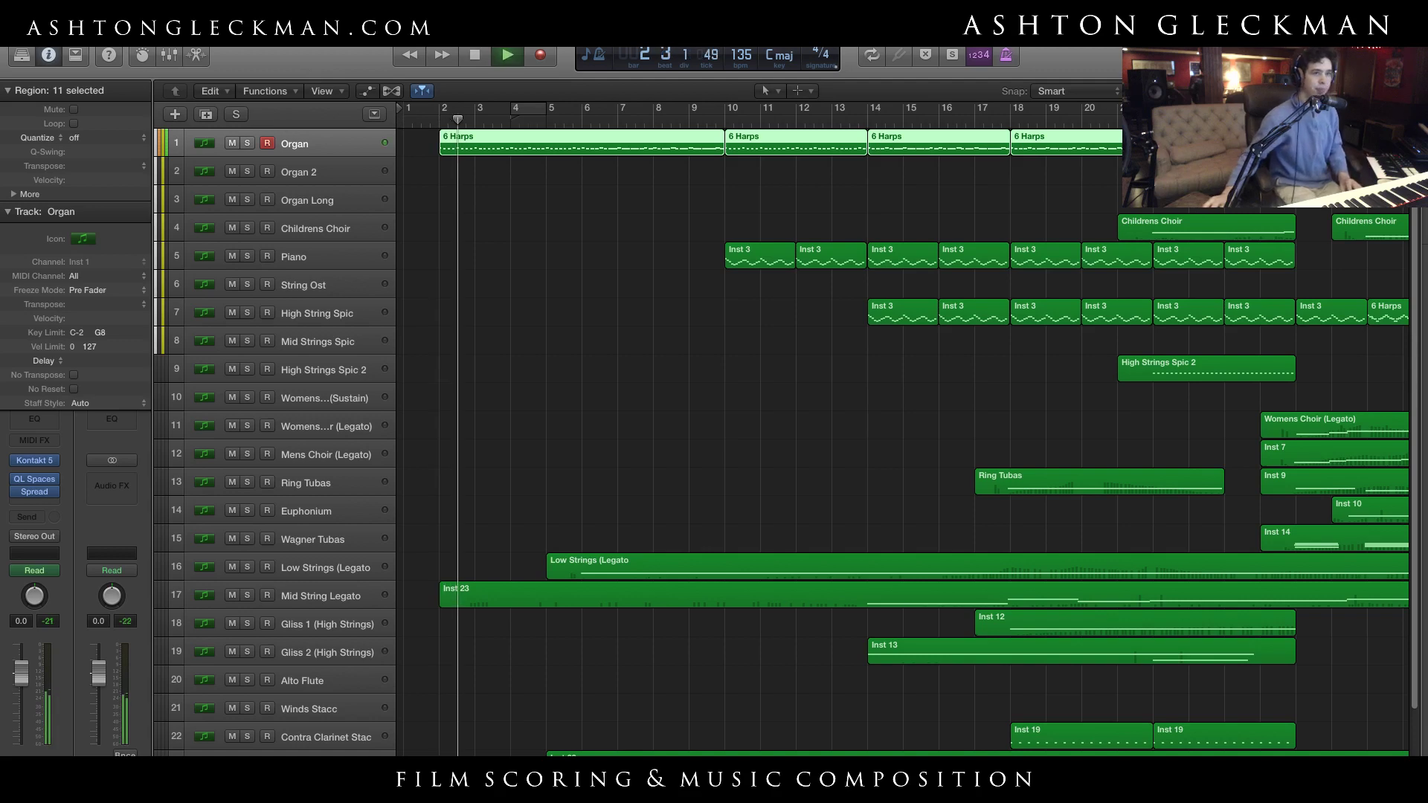
{"action": "left_click", "coordinate": [247, 143]}
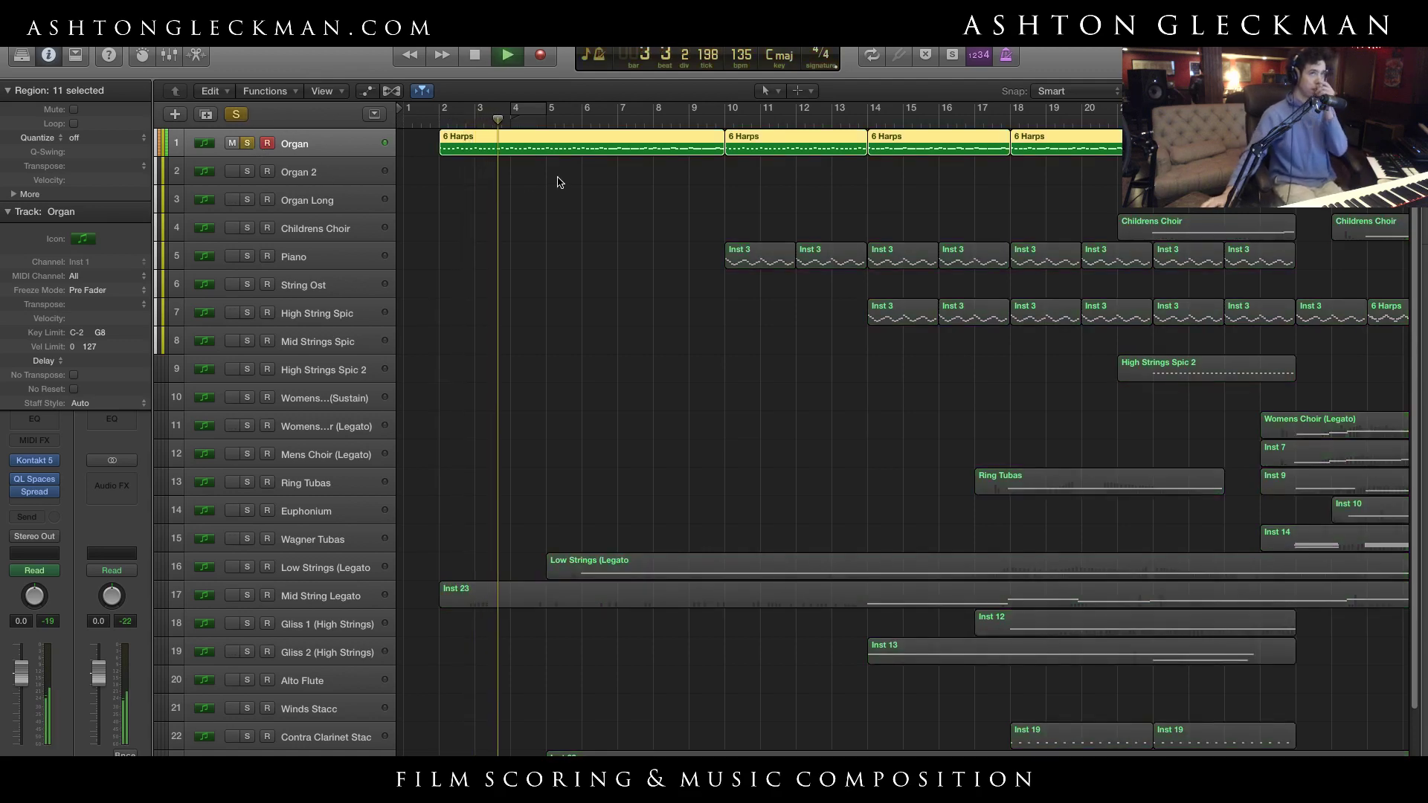
{"action": "key", "text": "s"}
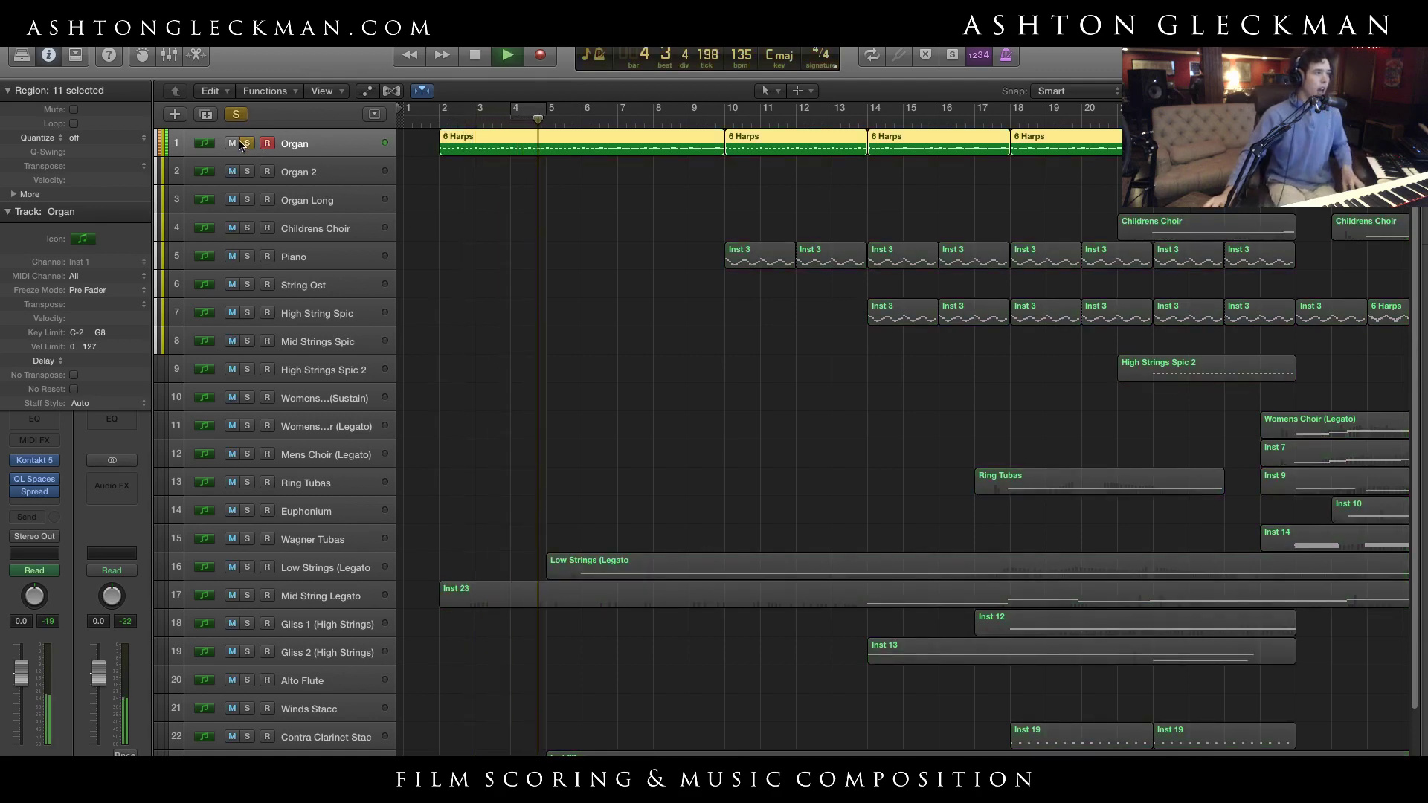
Solo the Low Strings (Legato) track, add Booms to the solo during playback, and stop
{"action": "left_click", "coordinate": [246, 566]}
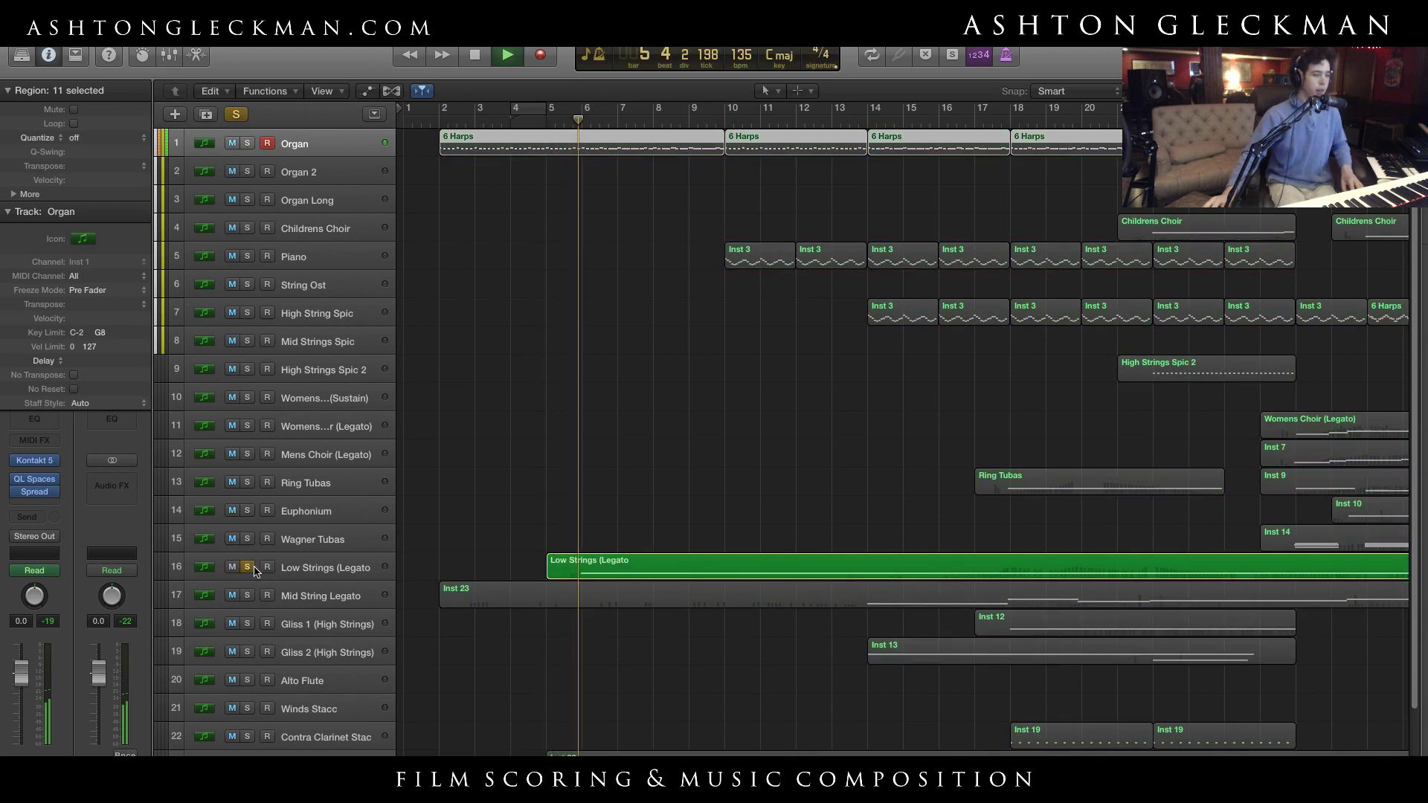
{"action": "scroll", "coordinate": [417, 594], "scroll_direction": "down", "scroll_amount": 3}
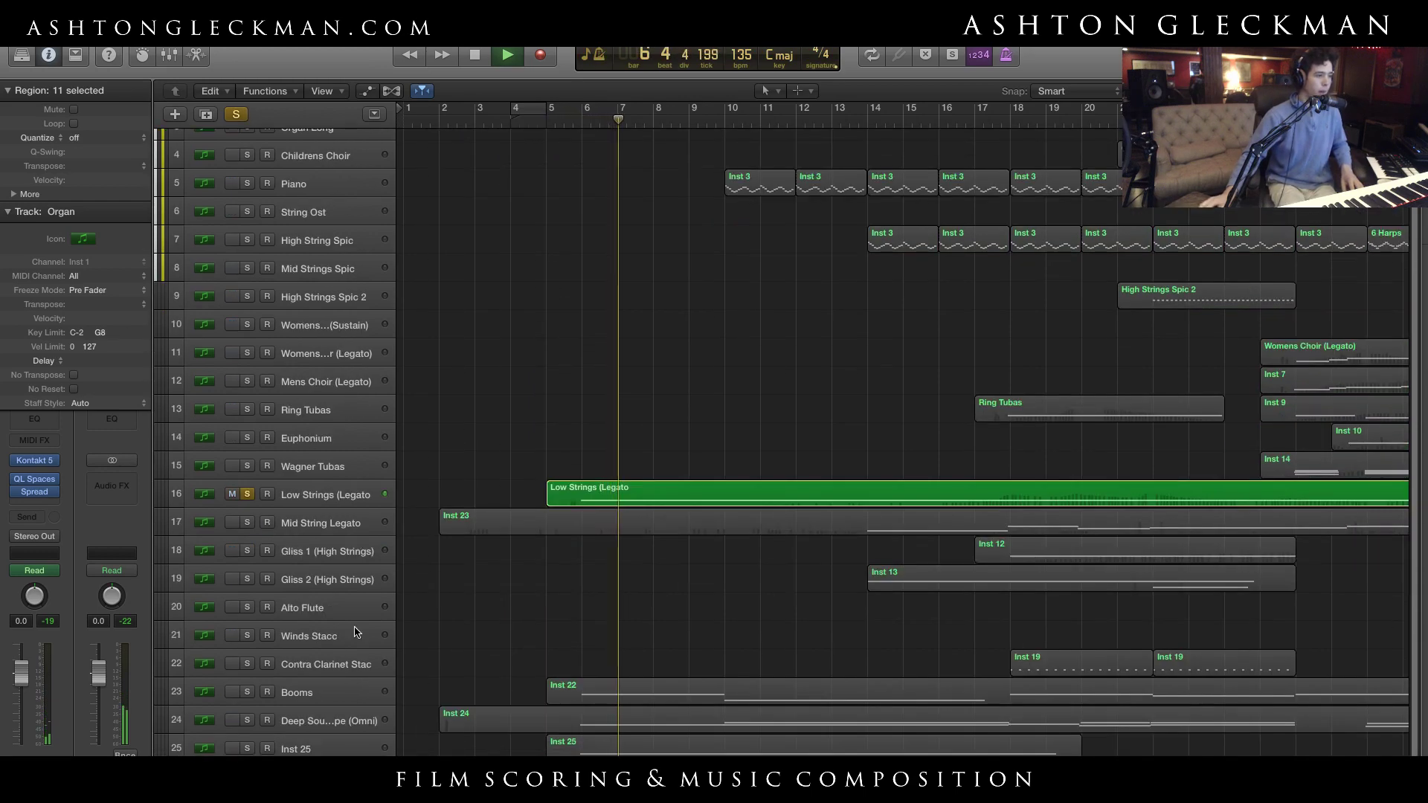
{"action": "left_click", "coordinate": [247, 691]}
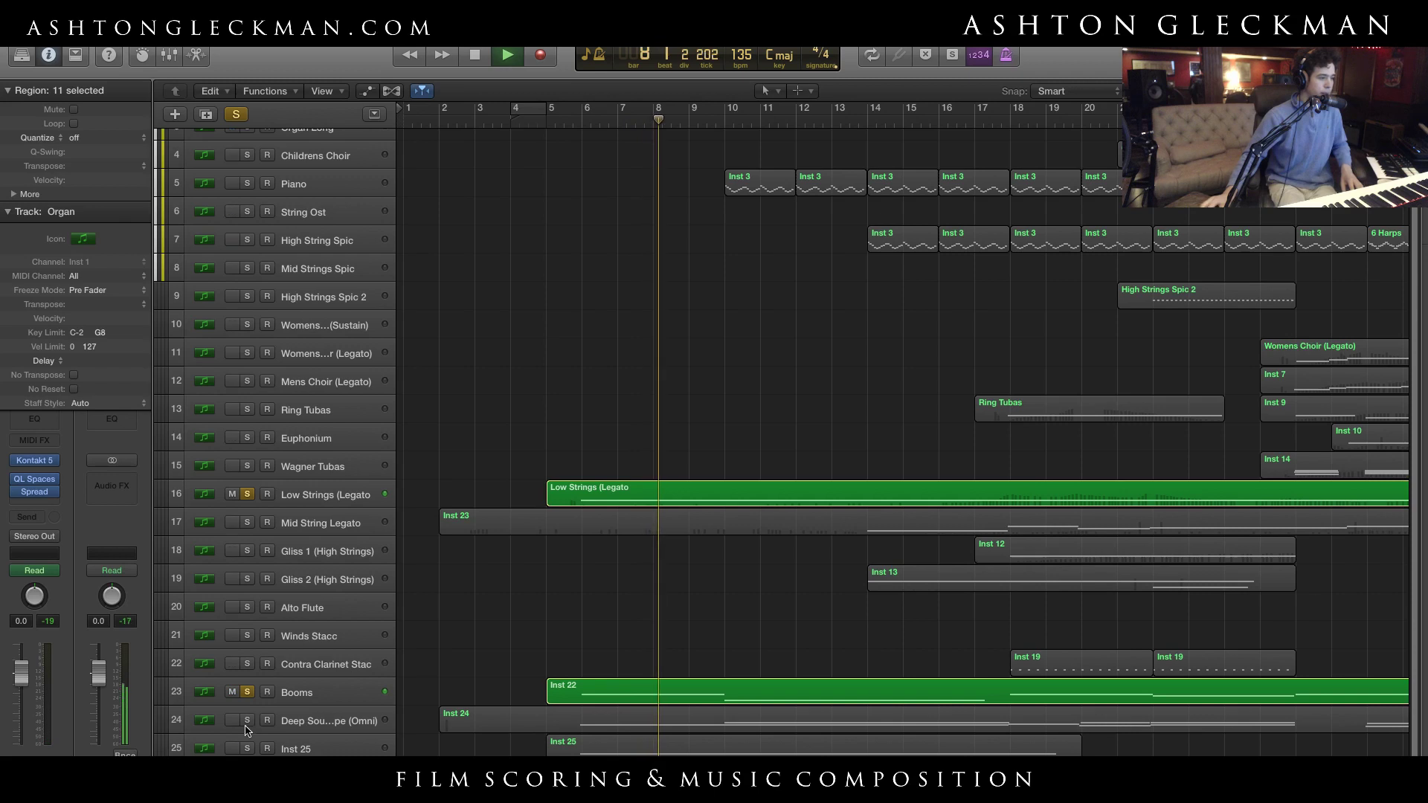
{"action": "key", "text": "space"}
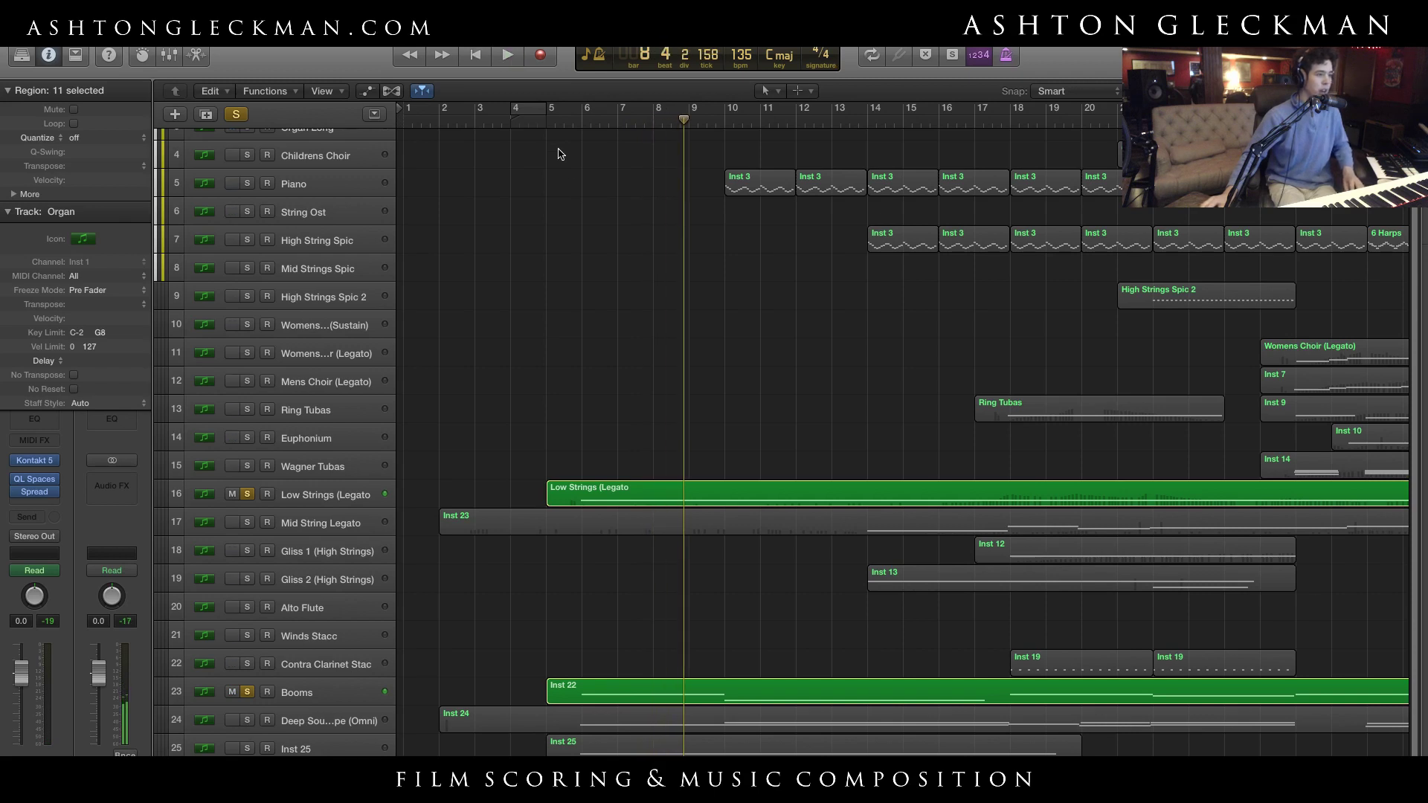
Replace the current solos with Inst 25, the Deep Soundscape (Omni) track and Booms, and play from bar 5, beat 3
{"action": "left_click", "coordinate": [566, 120]}
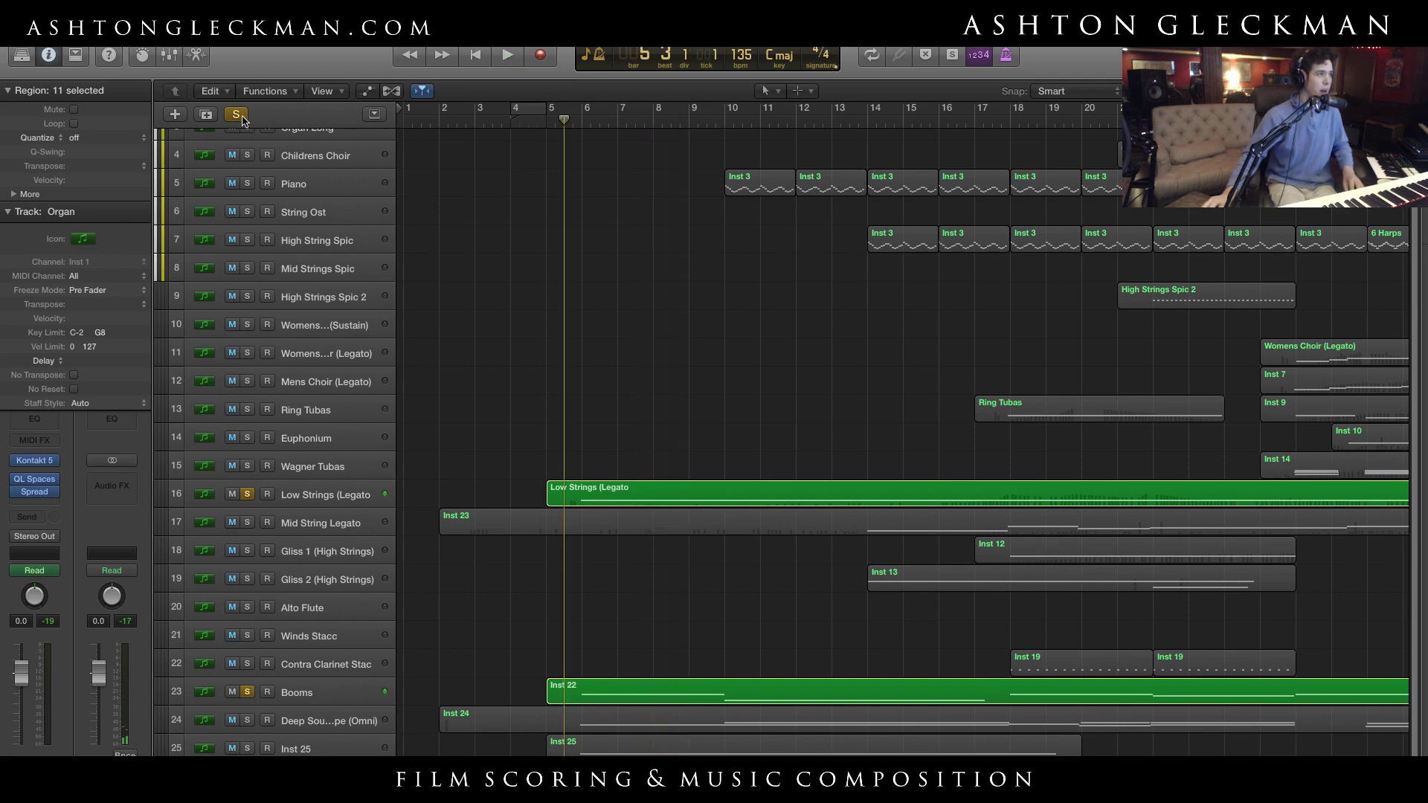
{"action": "left_click", "coordinate": [236, 114]}
{"action": "left_click", "coordinate": [247, 748]}
{"action": "left_click", "coordinate": [248, 720]}
{"action": "left_click", "coordinate": [247, 692]}
{"action": "key", "text": "space"}
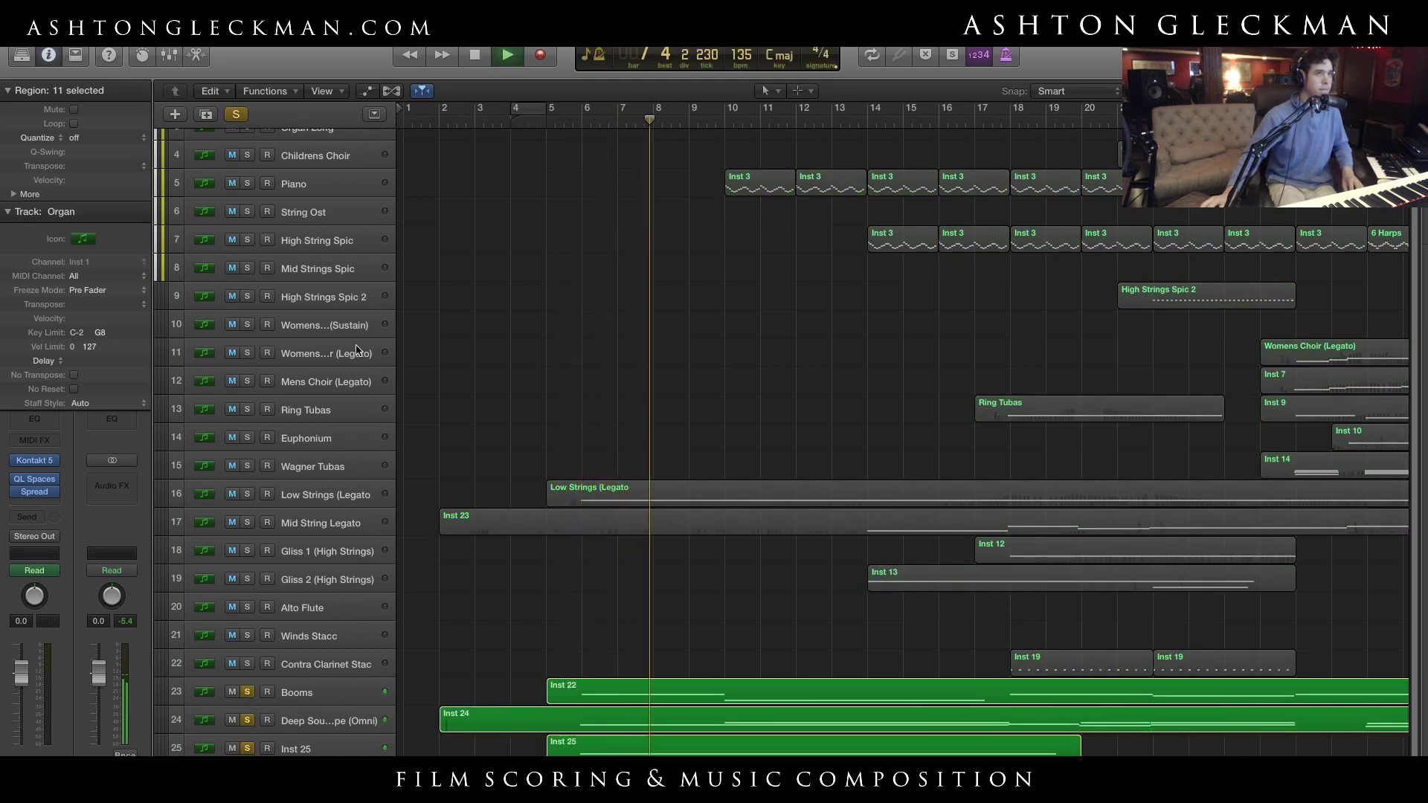
Clear all solos to hear the full arrangement, and stop playback with no regions selected
{"action": "left_click", "coordinate": [236, 114]}
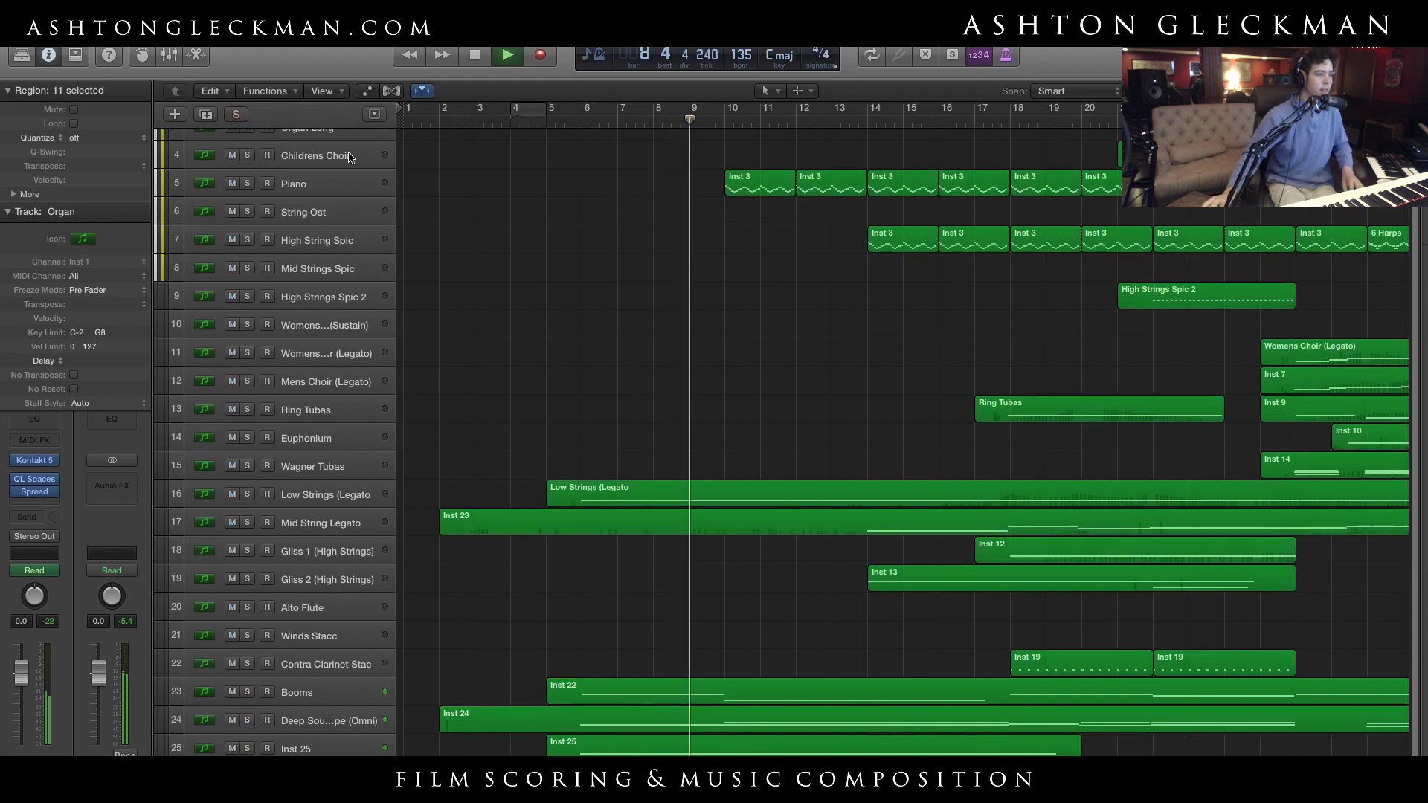
{"action": "key", "text": "space"}
{"action": "left_click", "coordinate": [754, 432]}
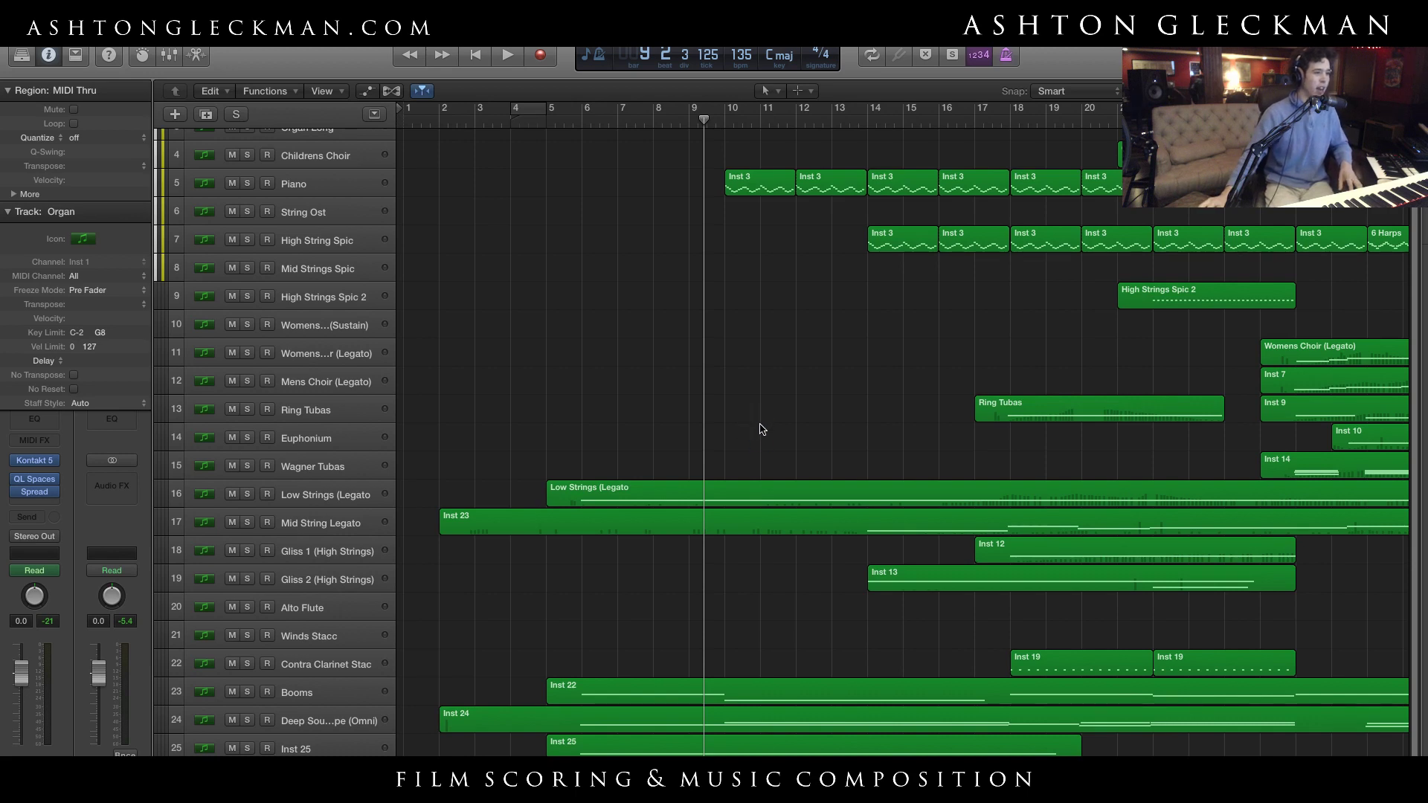
{"action": "left_click_drag", "start_coordinate": [760, 424], "coordinate": [727, 398]}
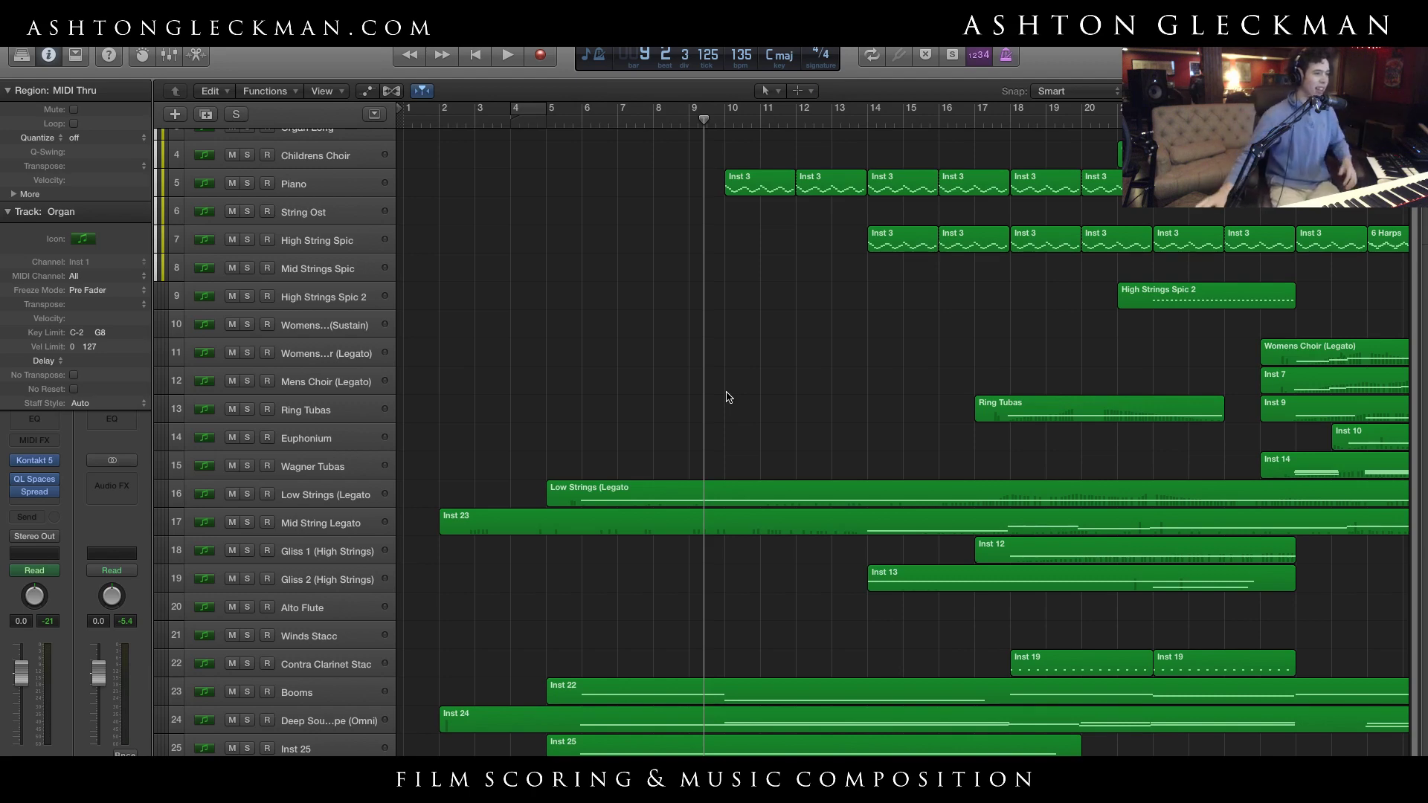
Select the Piano track, play the full arrangement through the piano passage around bar 35, and stop playback
{"action": "scroll", "coordinate": [721, 391], "scroll_direction": "up", "scroll_amount": 3}
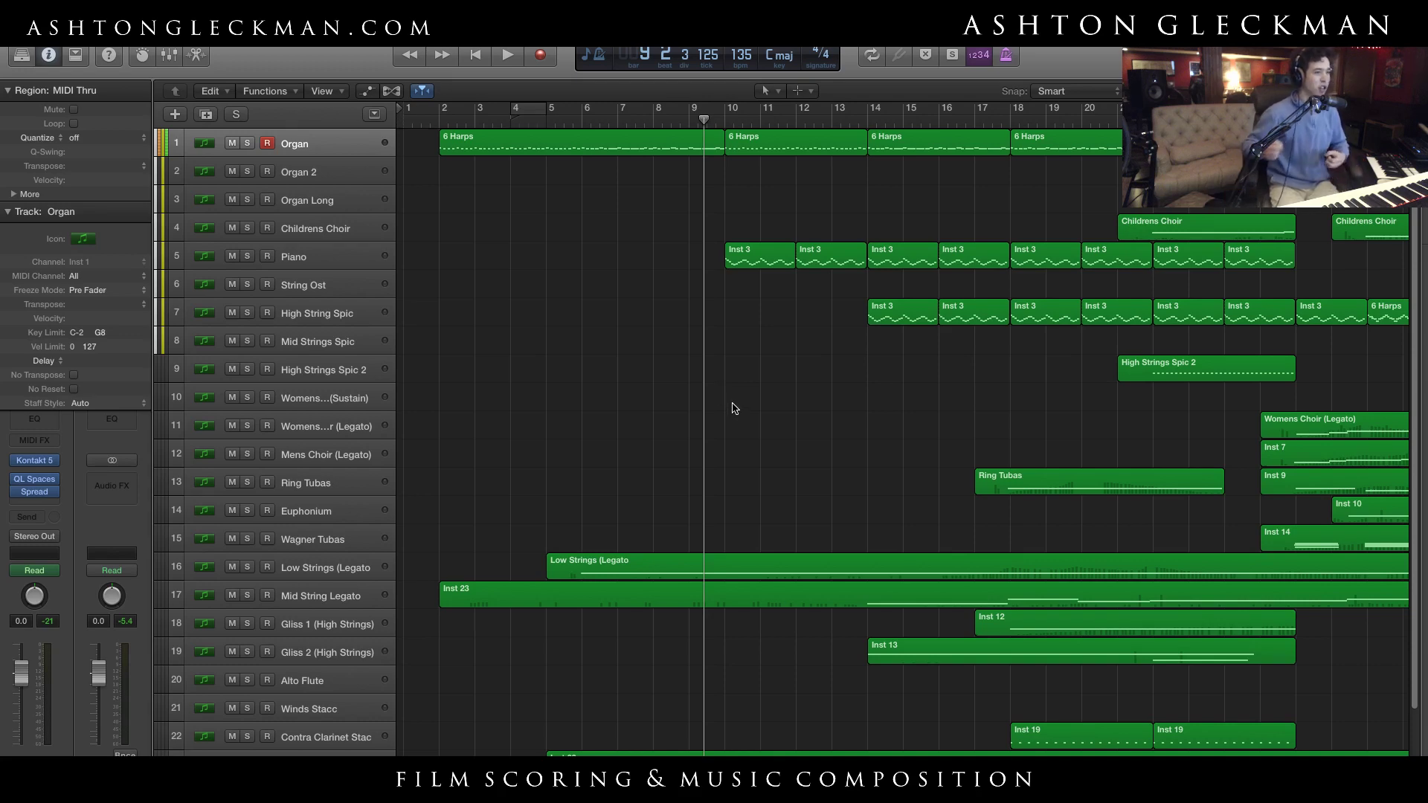
{"action": "scroll", "coordinate": [880, 134], "scroll_direction": "right", "scroll_amount": 10}
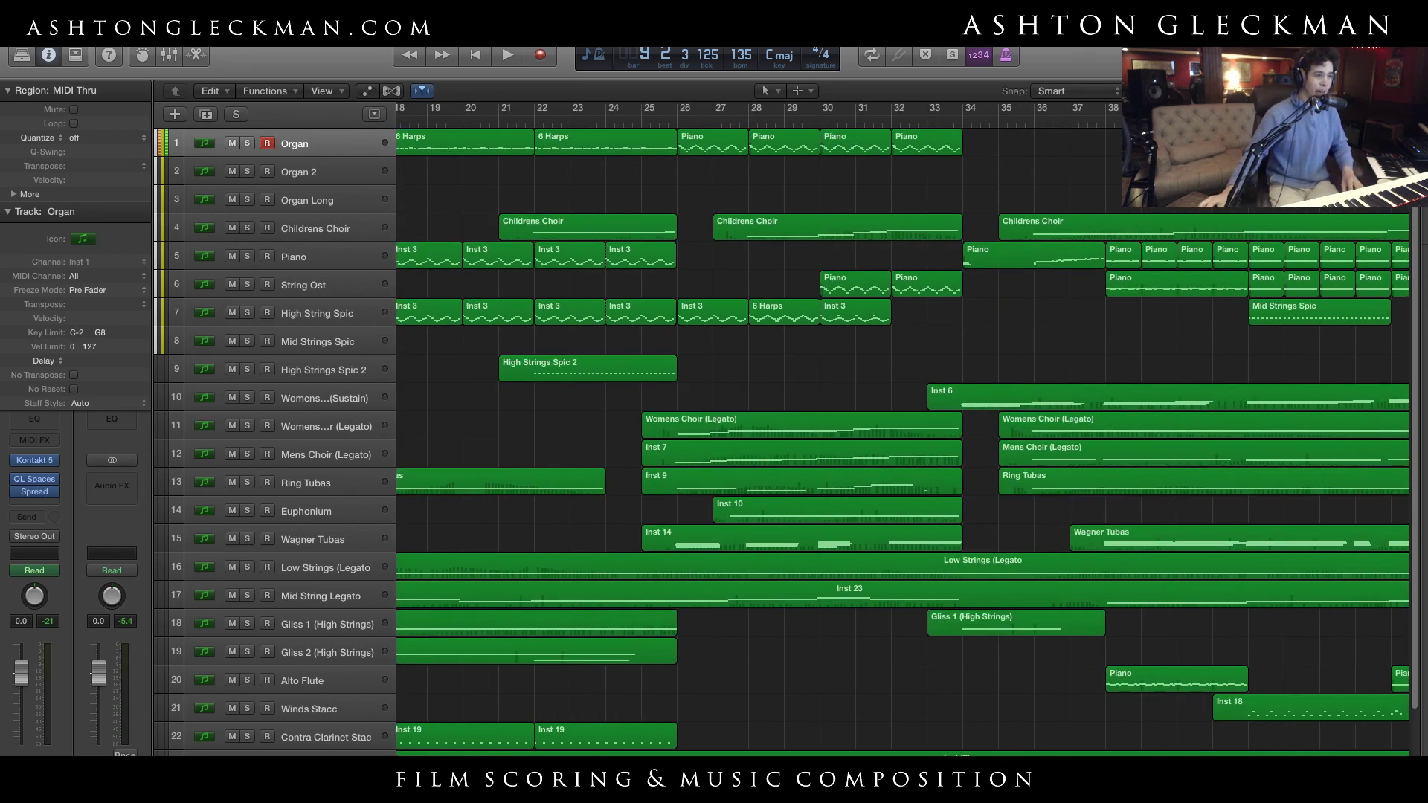
{"action": "scroll", "coordinate": [848, 386], "scroll_direction": "down", "scroll_amount": 3}
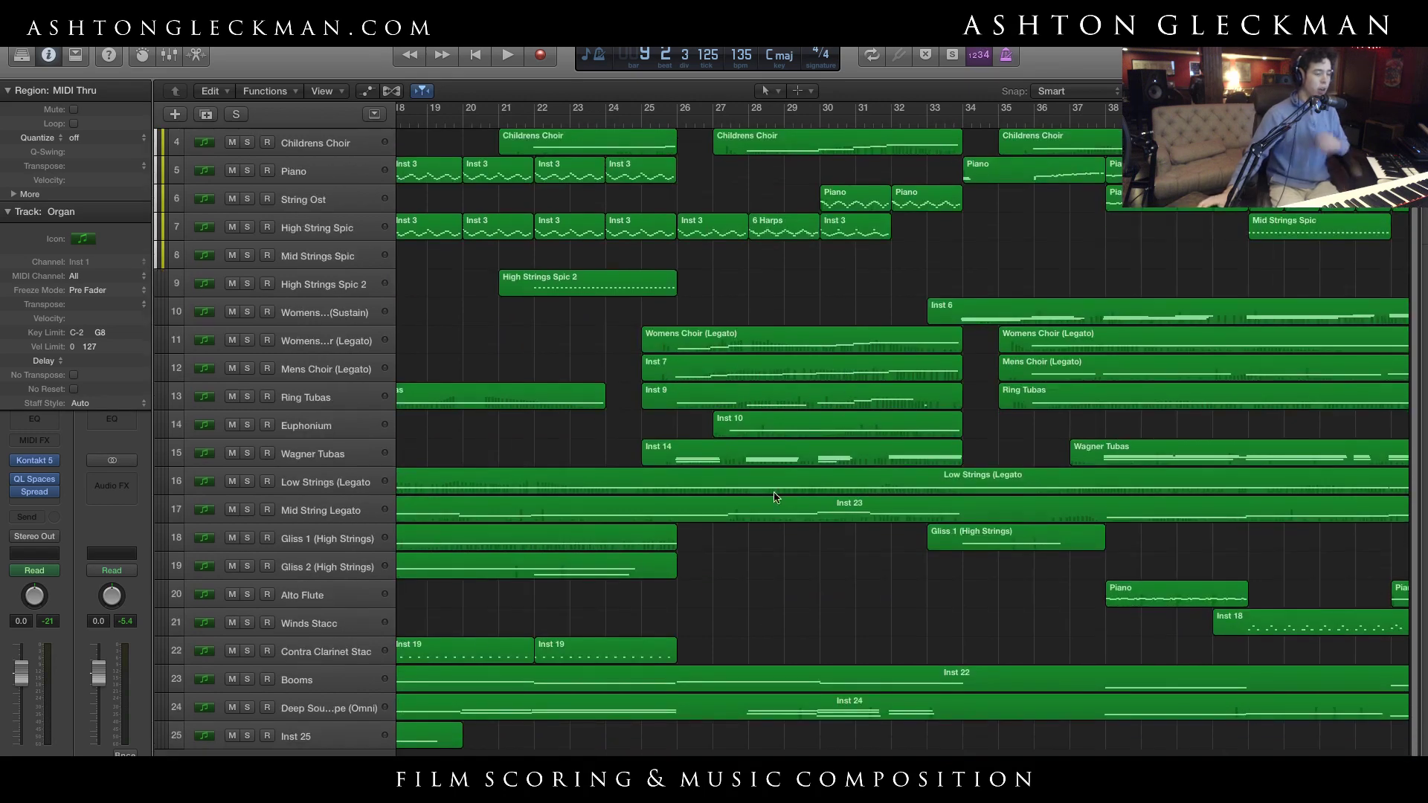
{"action": "scroll", "coordinate": [299, 587], "scroll_direction": "up", "scroll_amount": 3}
{"action": "left_click", "coordinate": [328, 255]}
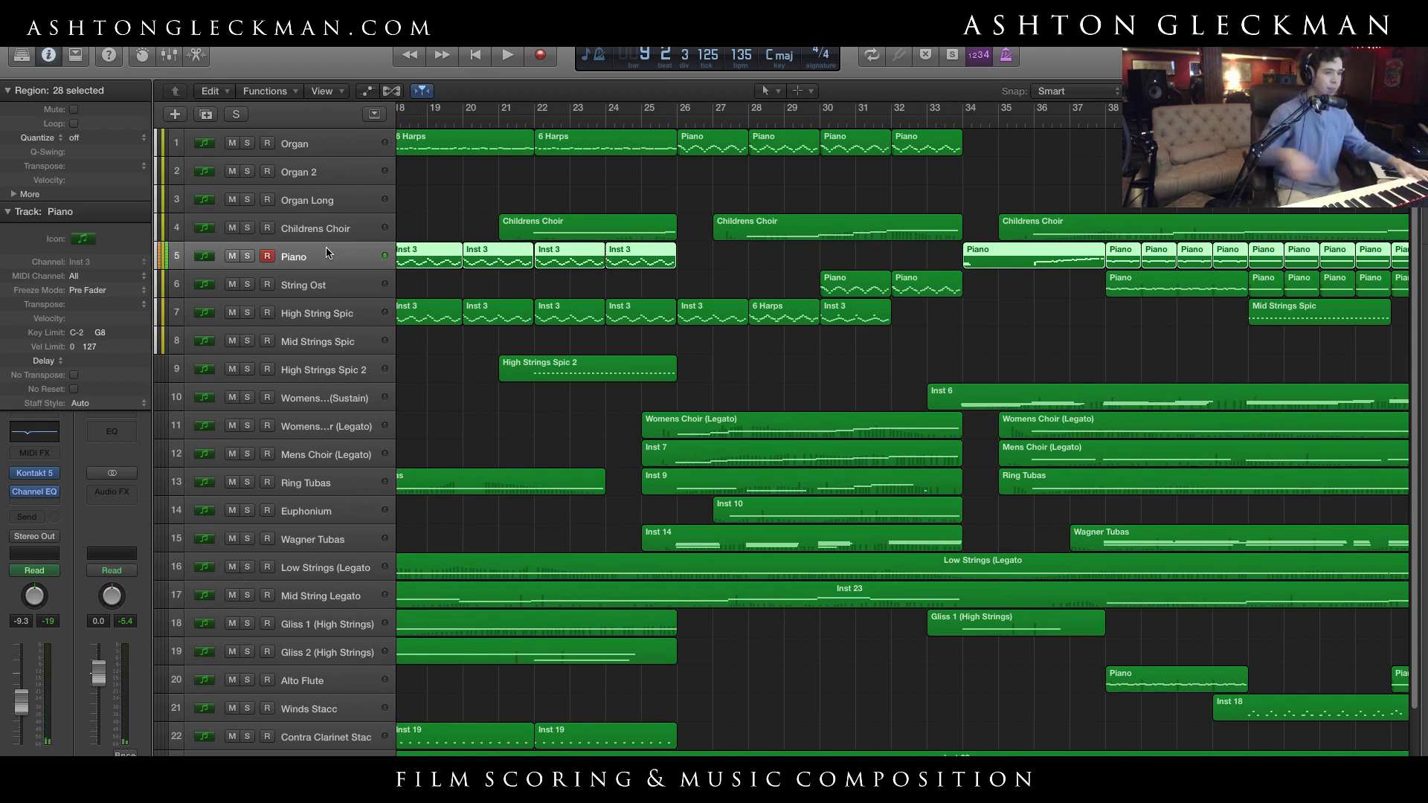
{"action": "key", "text": "space"}
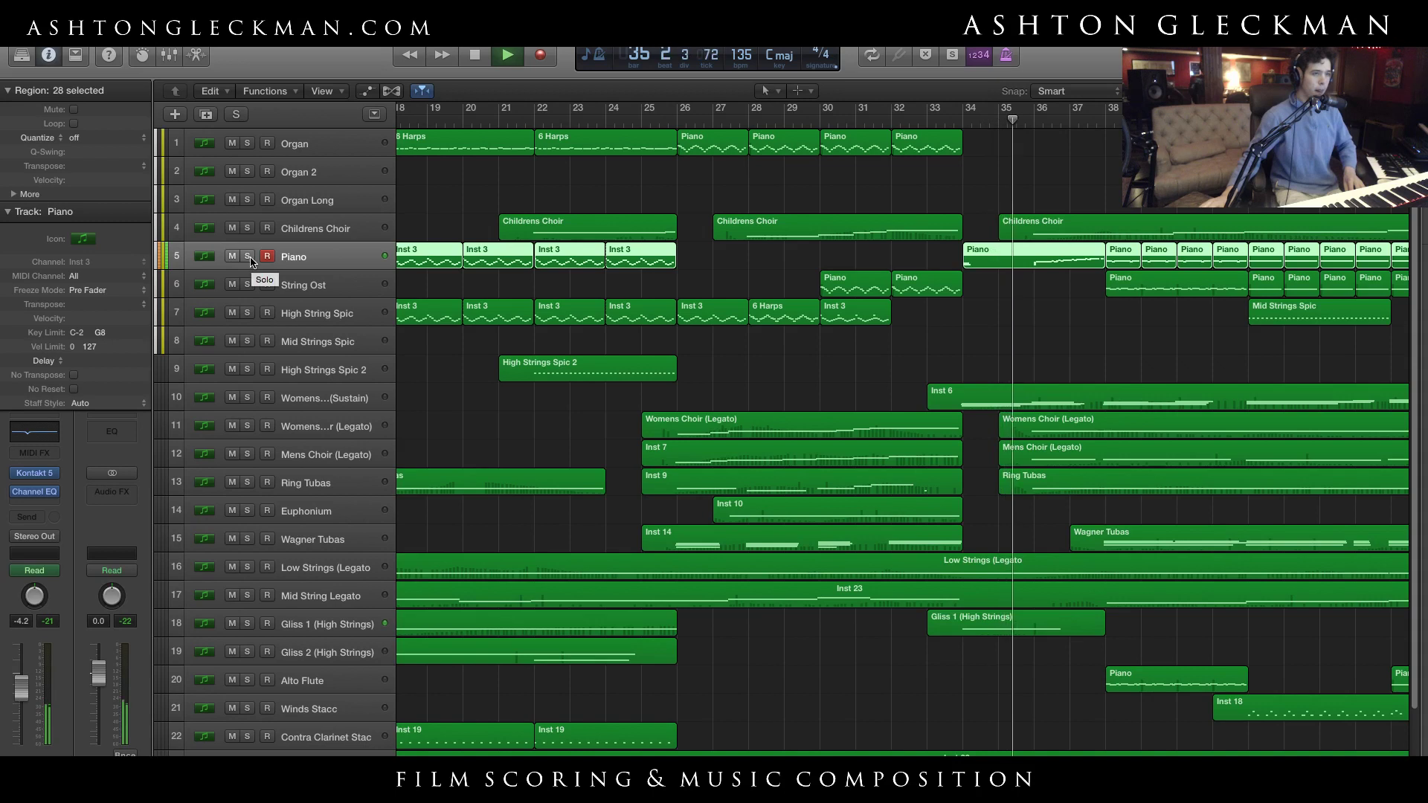
{"action": "key", "text": "space"}
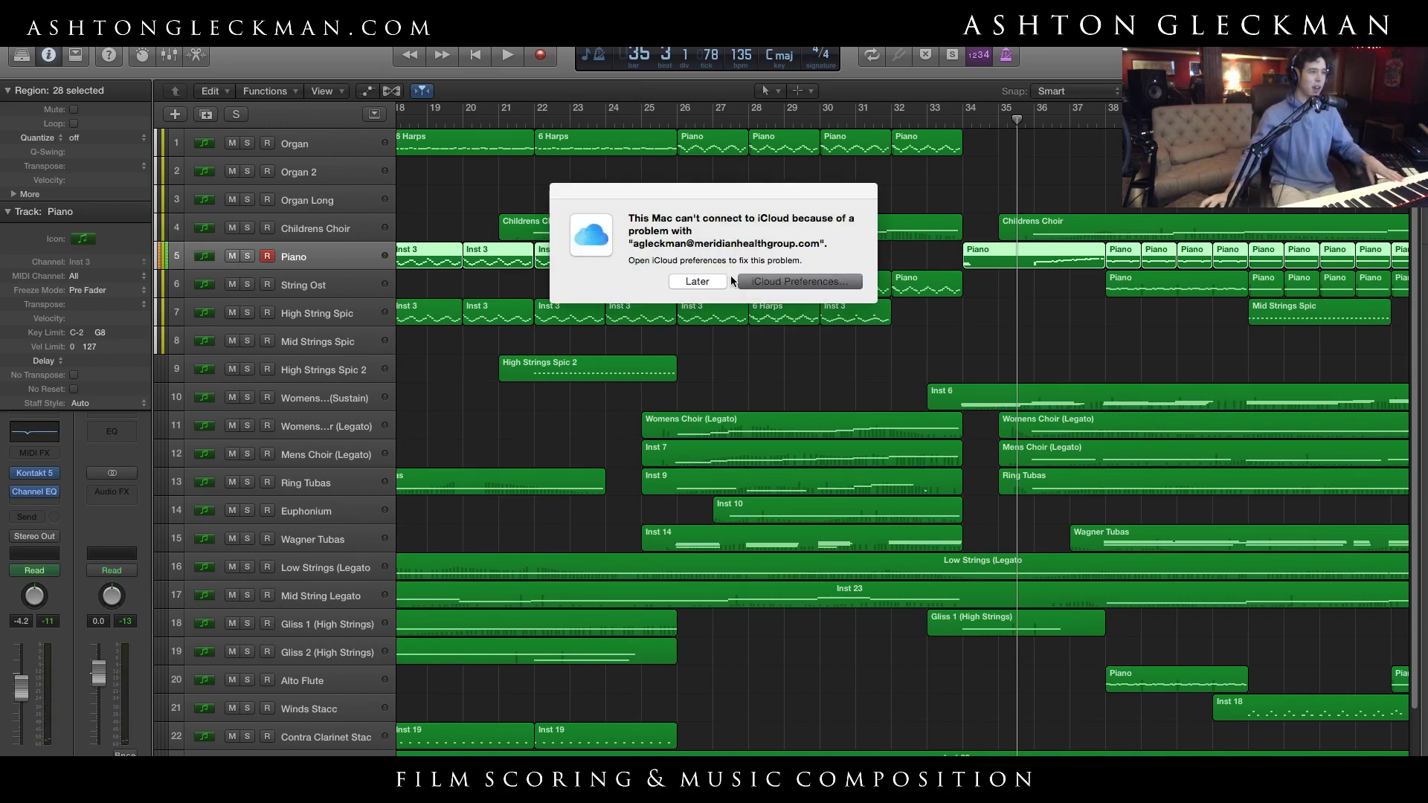
Dismiss the iCloud connection alert and deselect all regions in the arrangement
{"action": "left_click", "coordinate": [707, 282]}
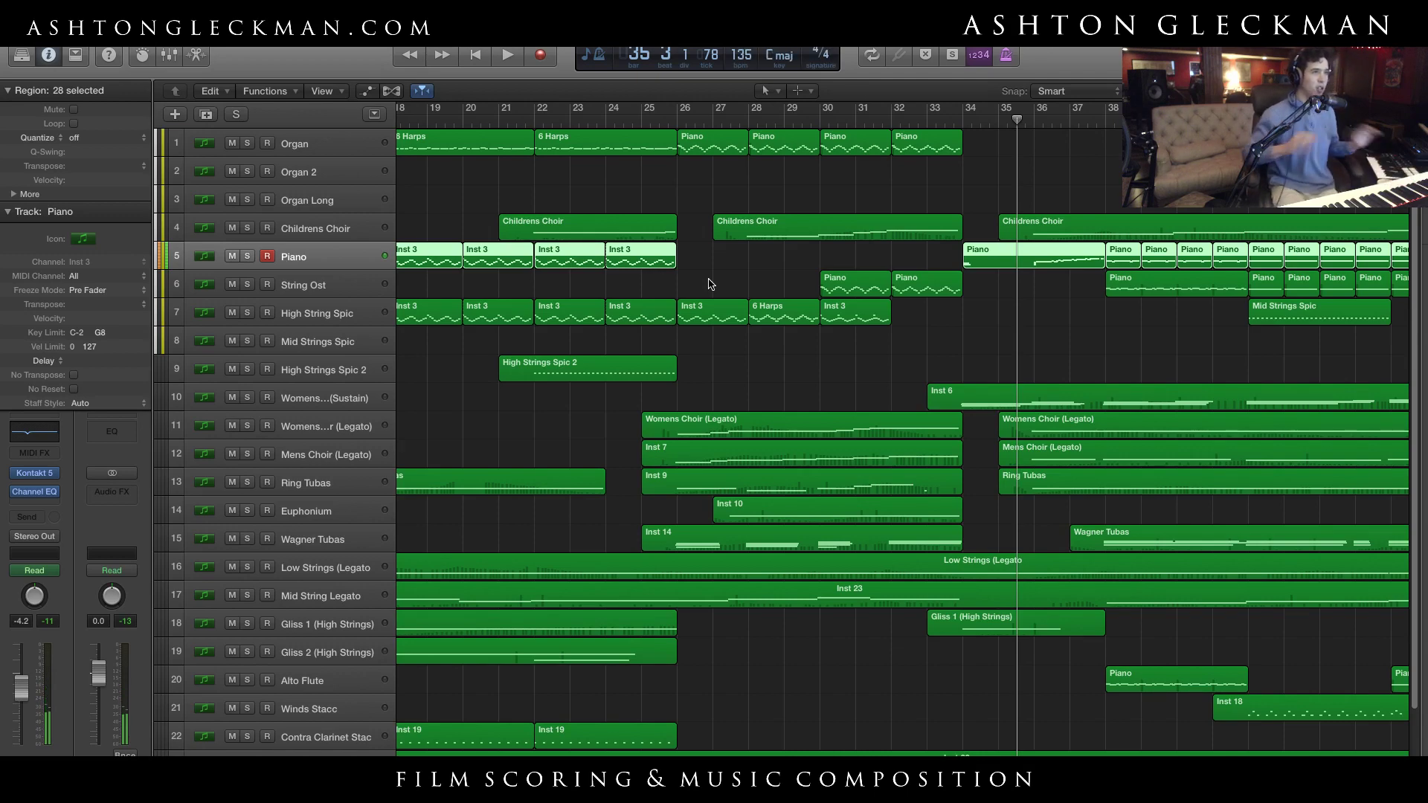
{"action": "left_click", "coordinate": [708, 284]}
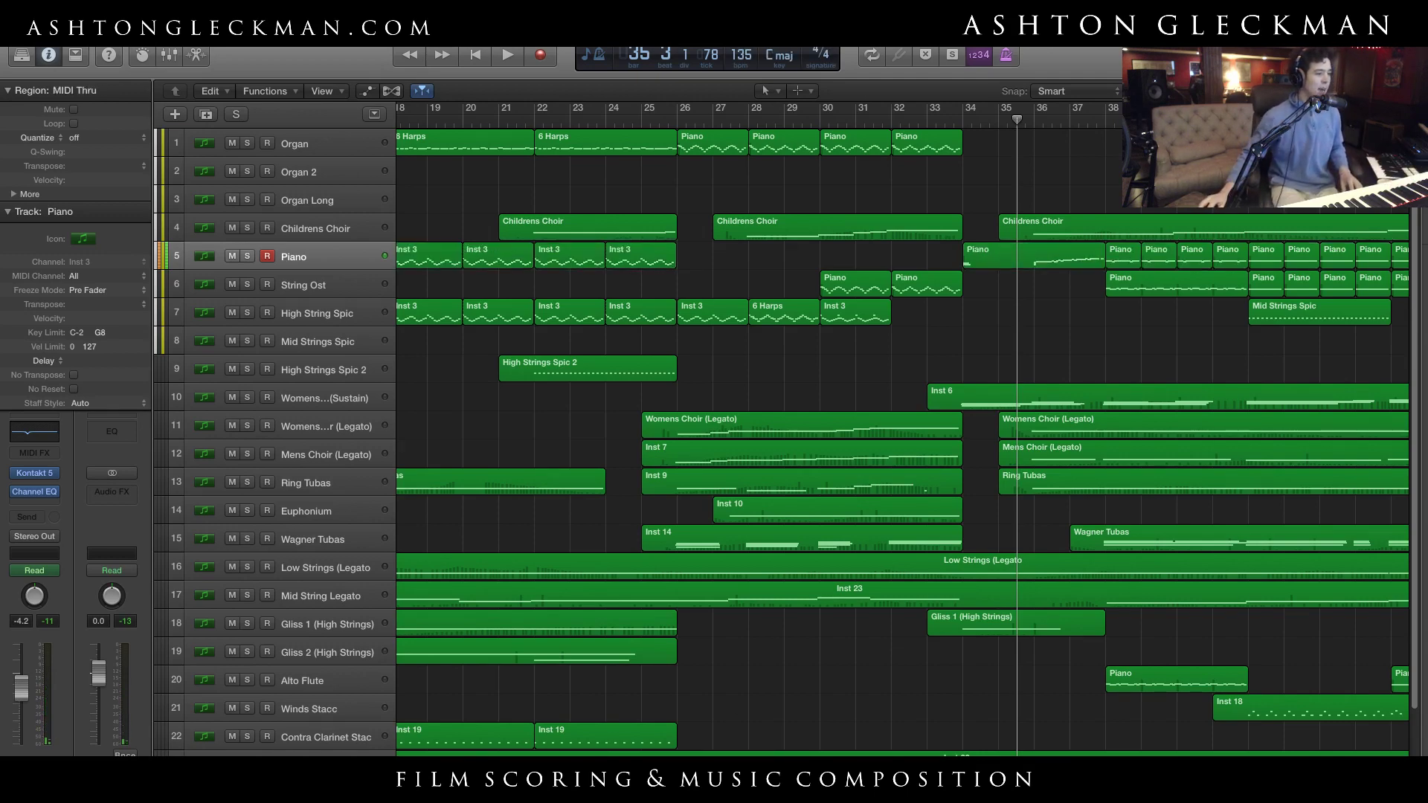
Solo the String Ost track, play it from bar 38 for about a bar, and stop playback
{"action": "scroll", "coordinate": [902, 429], "scroll_direction": "right", "scroll_amount": 2}
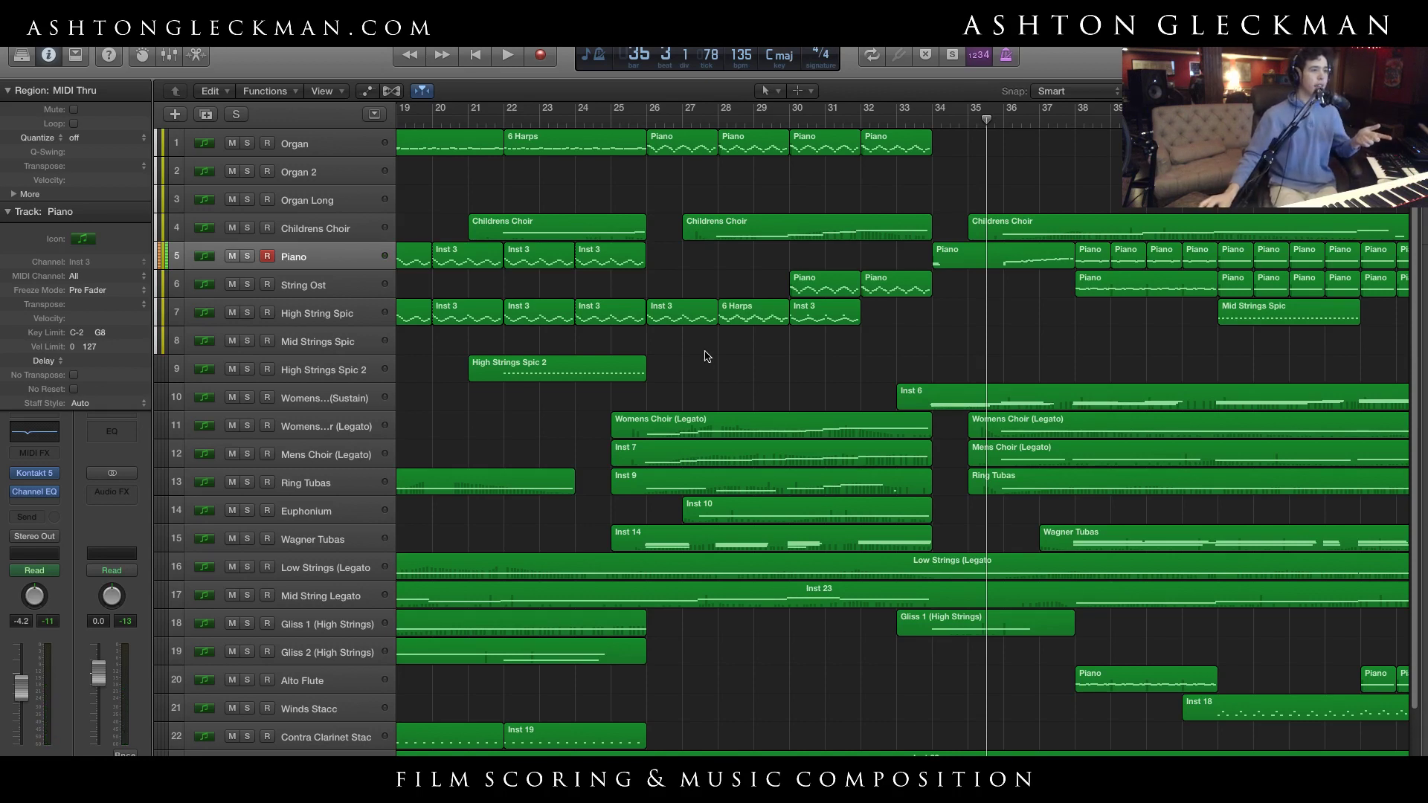
{"action": "scroll", "coordinate": [892, 446], "scroll_direction": "right", "scroll_amount": 10}
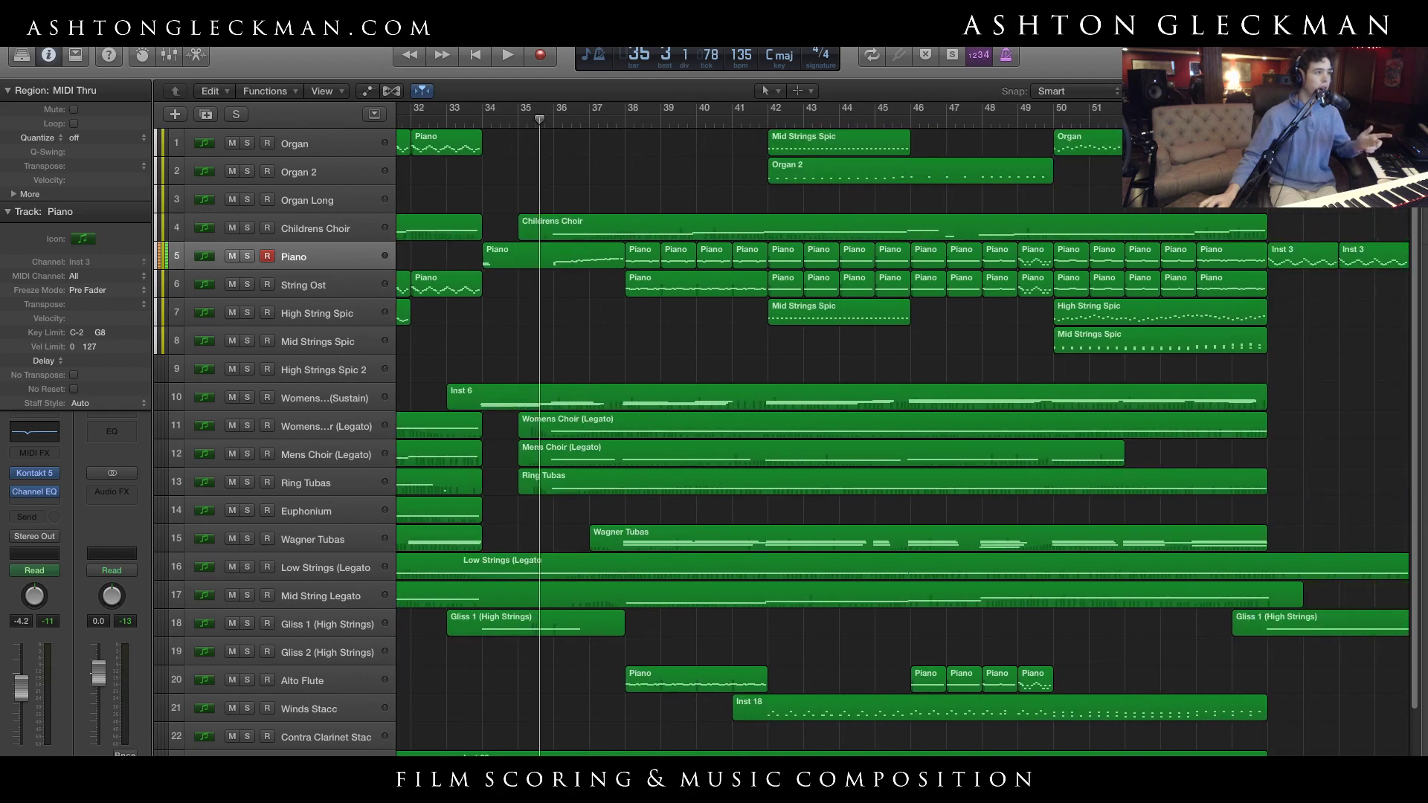
{"action": "left_click", "coordinate": [293, 282]}
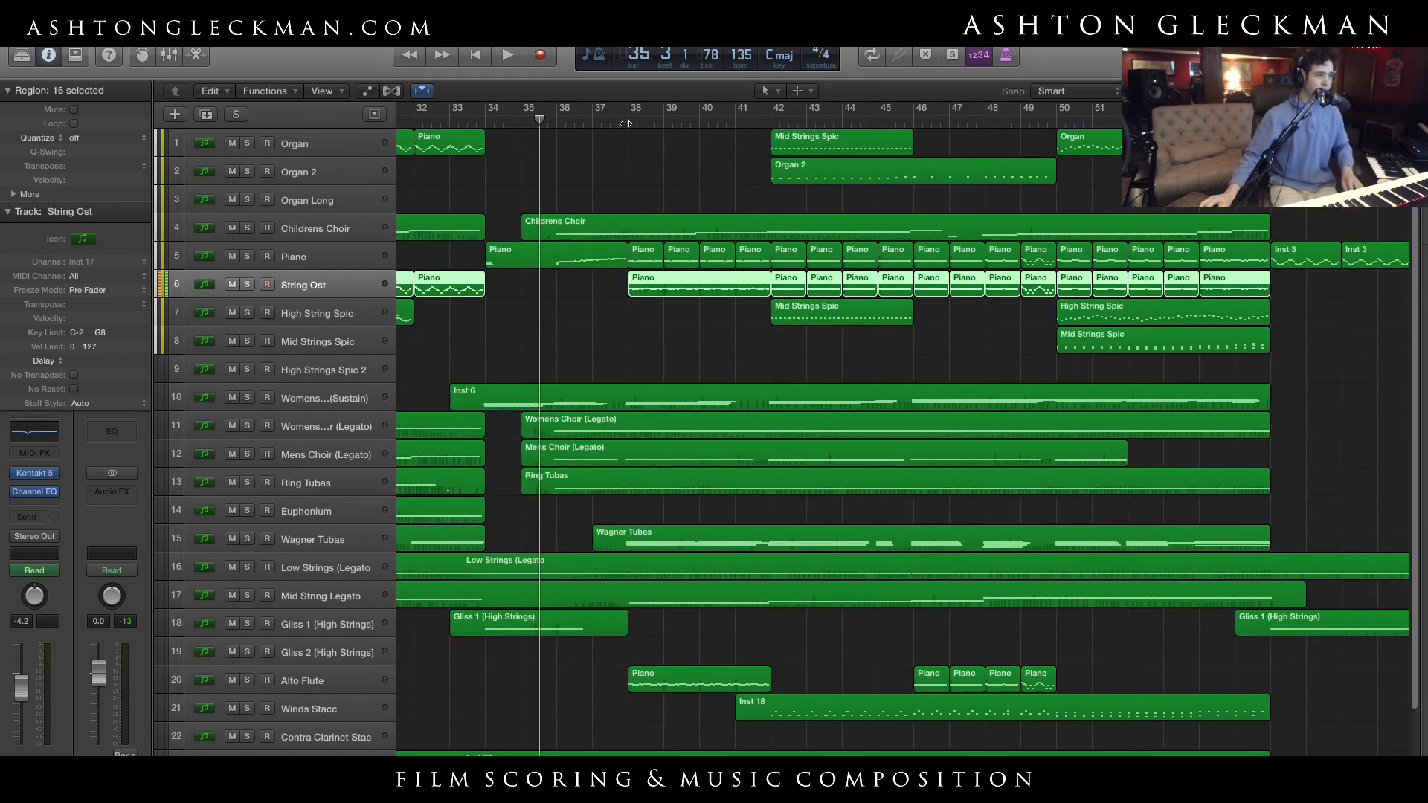
{"action": "left_click", "coordinate": [554, 296]}
{"action": "left_click", "coordinate": [637, 131]}
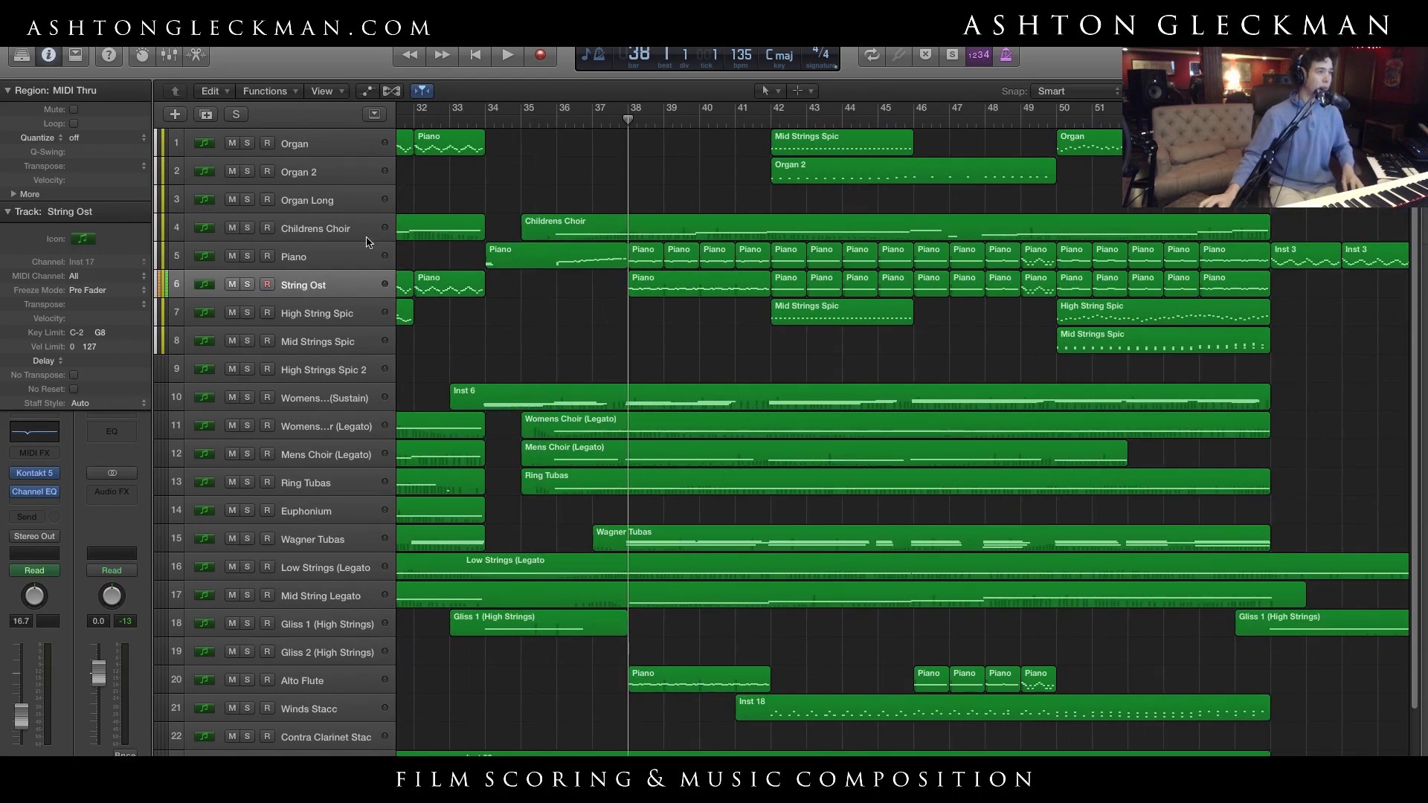
{"action": "left_click", "coordinate": [249, 284]}
{"action": "key", "text": "space"}
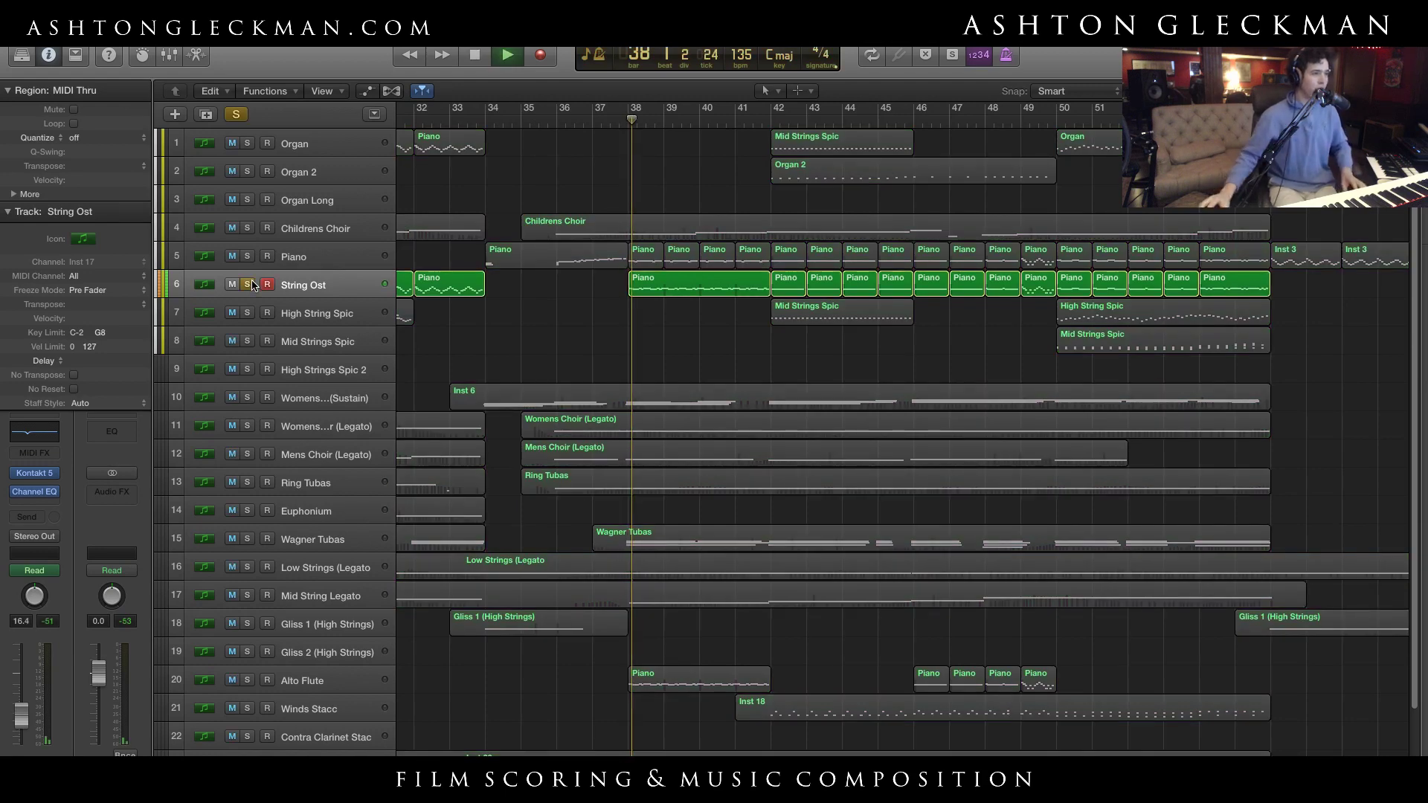
{"action": "key", "text": "space"}
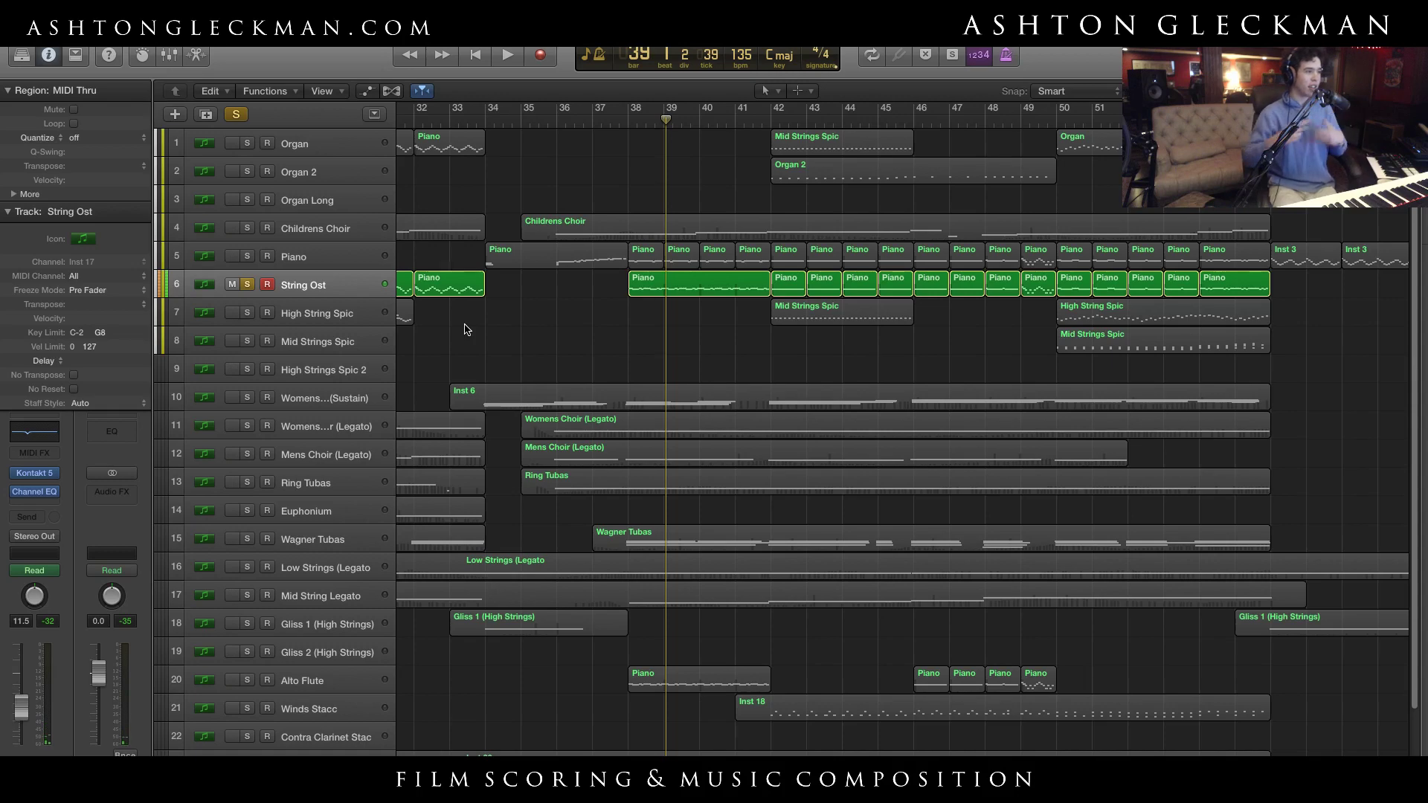
Clear the String Ost solo and return the playhead to the start of the music at bar 2
{"action": "left_click", "coordinate": [237, 115]}
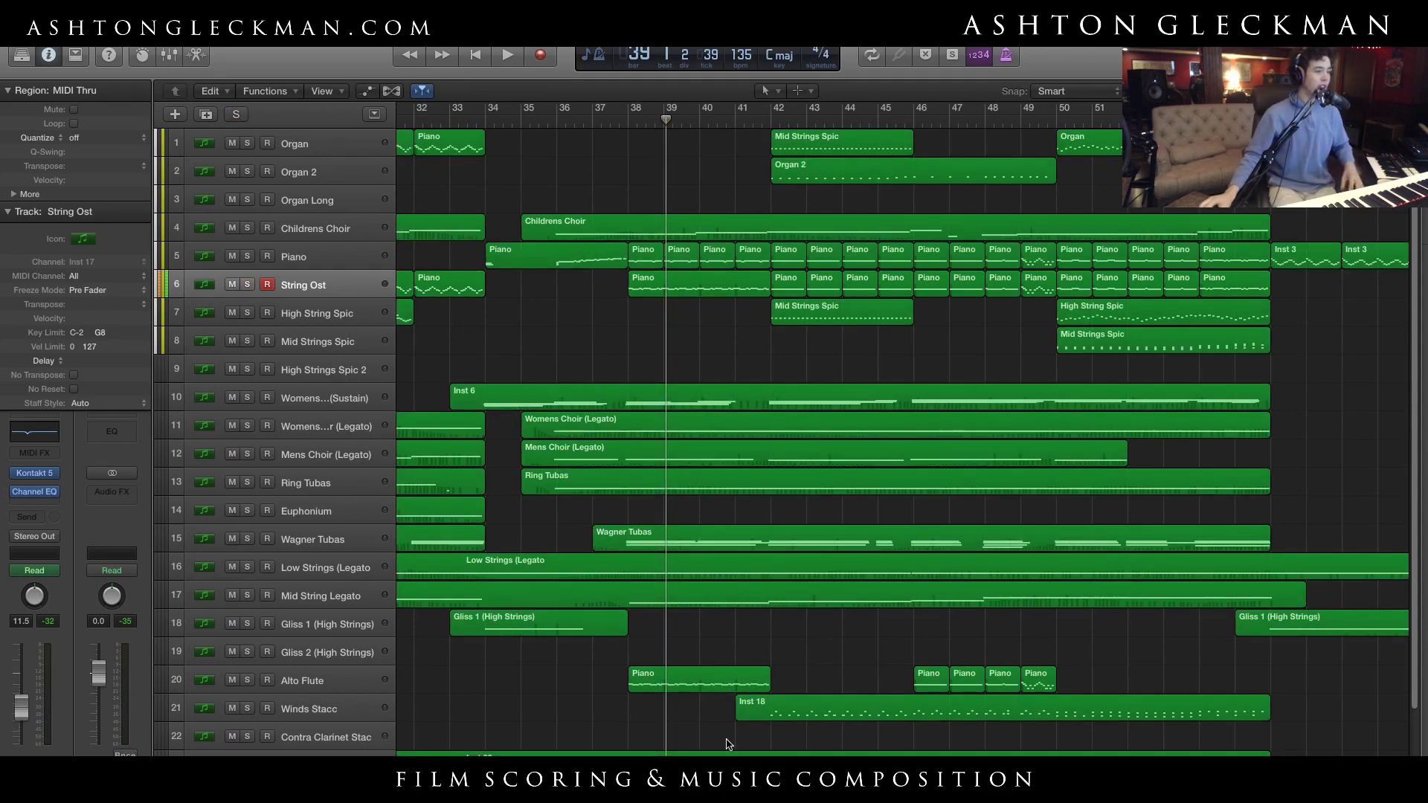
{"action": "scroll", "coordinate": [902, 429], "scroll_direction": "left", "scroll_amount": 20}
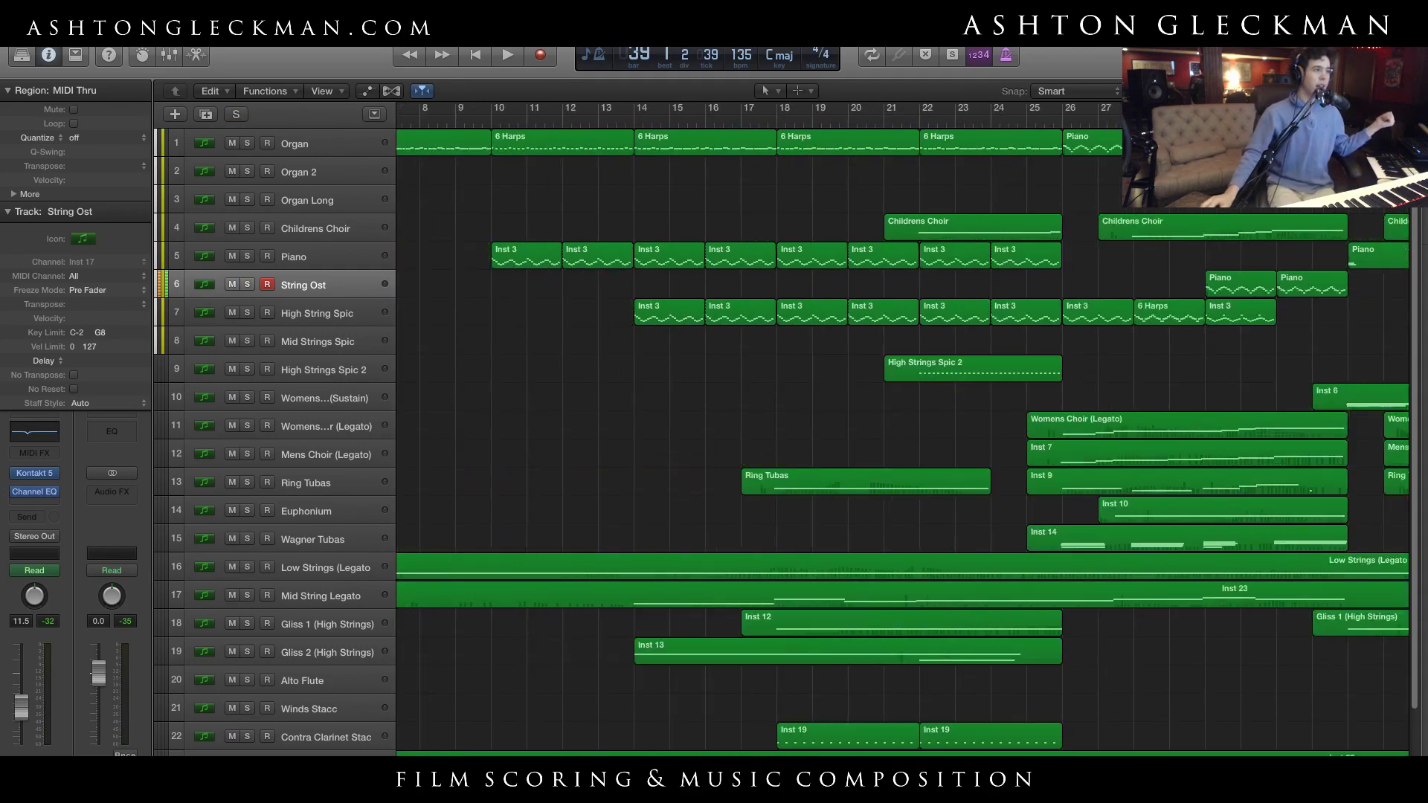
{"action": "scroll", "coordinate": [902, 429], "scroll_direction": "left", "scroll_amount": 3}
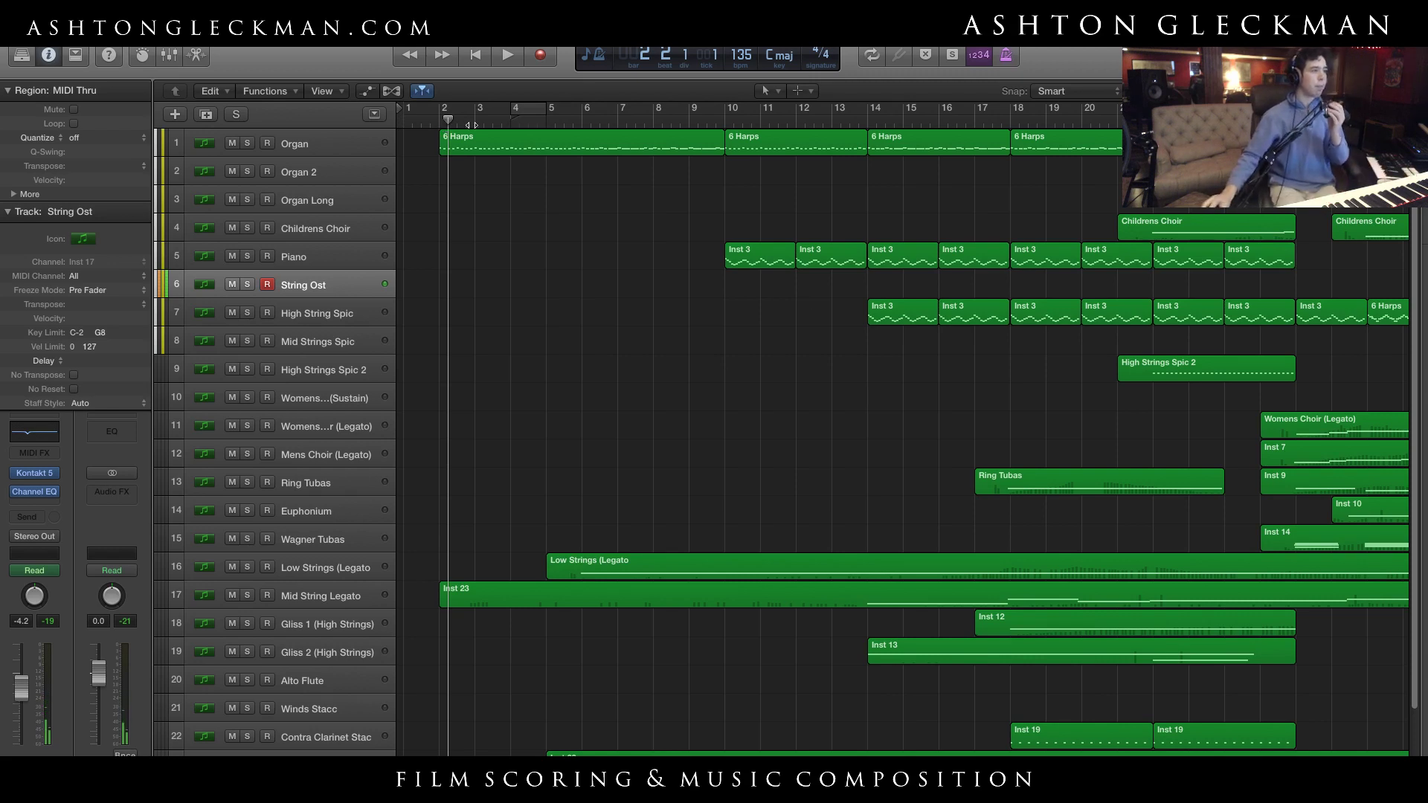
{"action": "left_click_drag", "start_coordinate": [471, 124], "coordinate": [449, 111]}
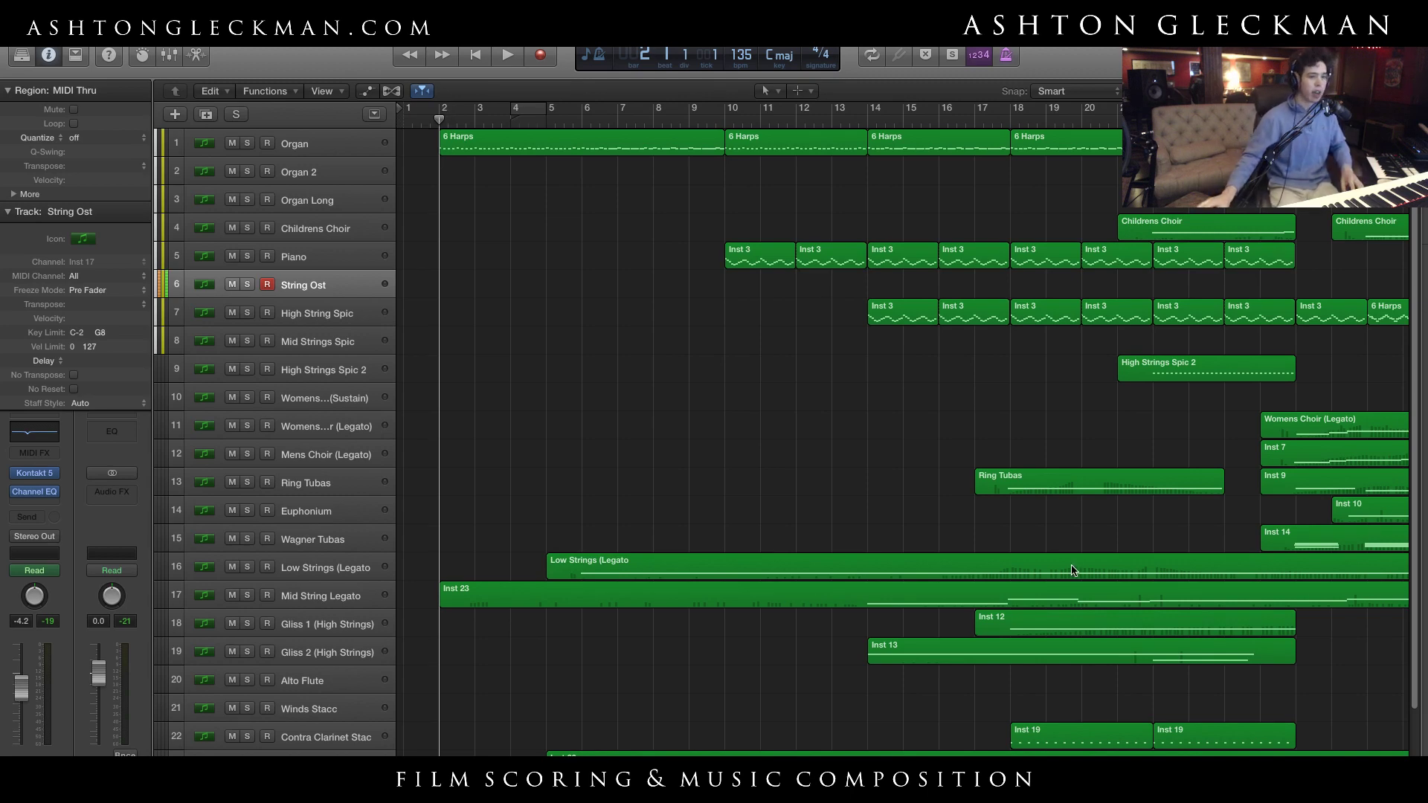
Enlarge the tracks vertically and solo Womens Choir (Legato) and Mens Choir (Legato) for the passage from bar 25
{"action": "scroll", "coordinate": [902, 431], "scroll_direction": "right", "scroll_amount": 10}
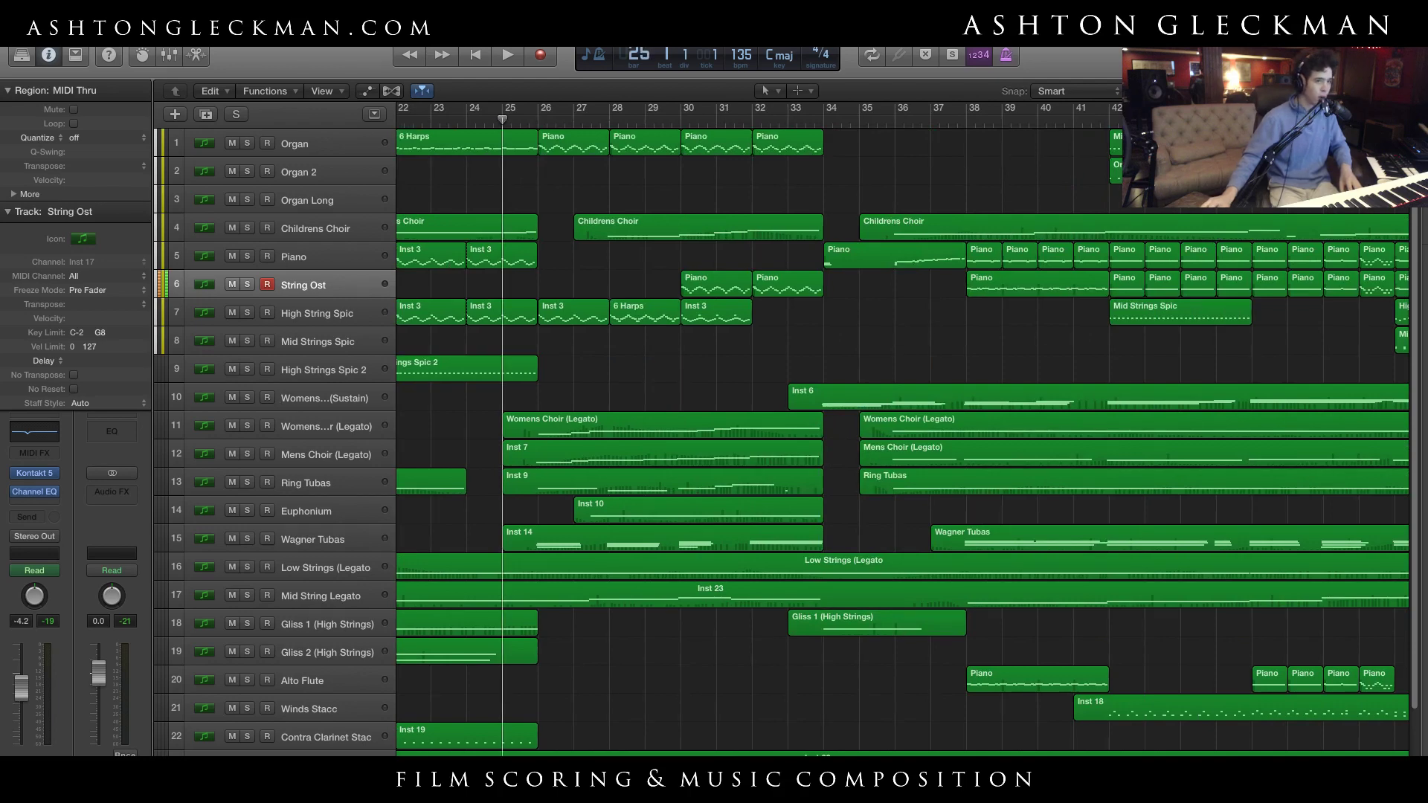
{"action": "key", "text": "super+Down"}
{"action": "key", "text": "super+Down"}
{"action": "key", "text": "super+Down"}
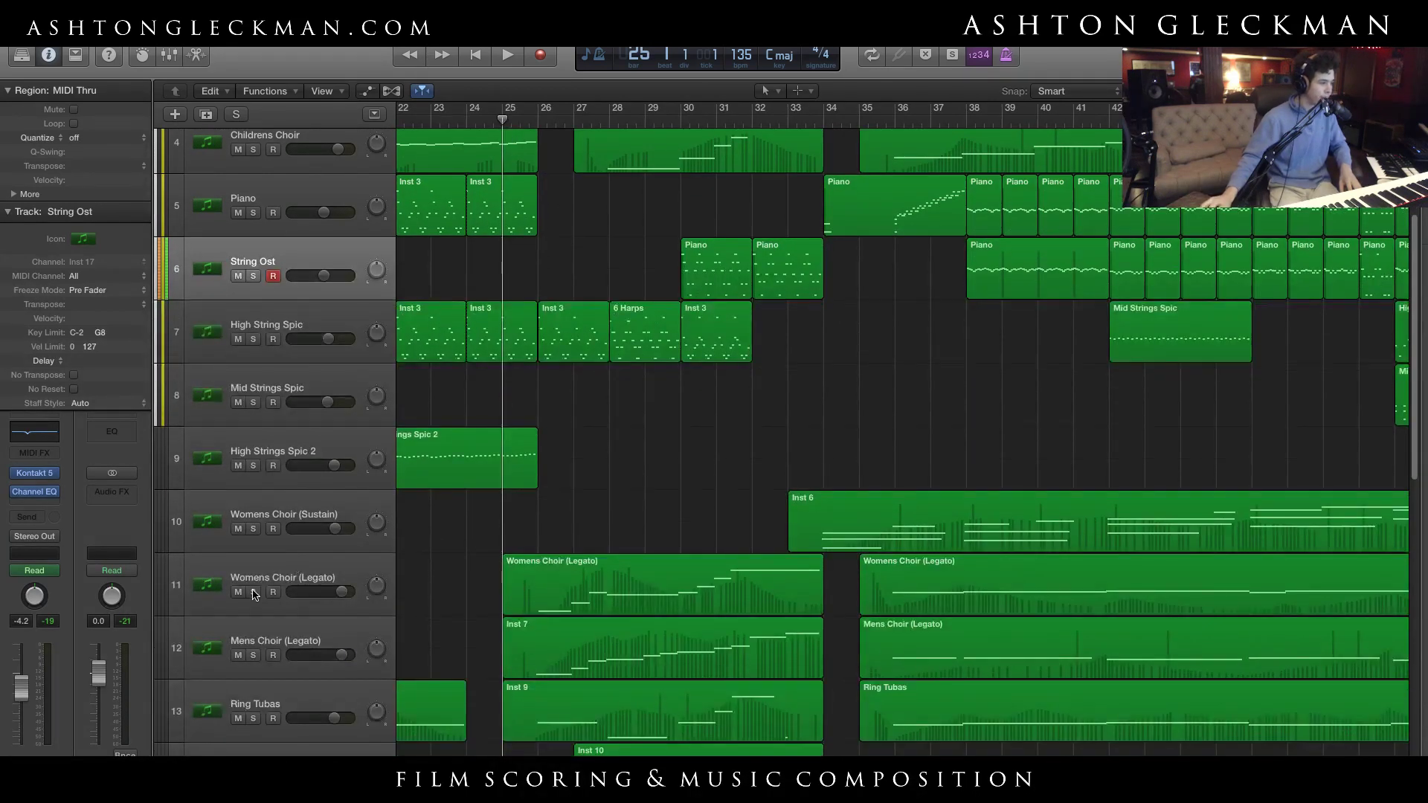
{"action": "left_click", "coordinate": [253, 592]}
{"action": "left_click", "coordinate": [254, 657]}
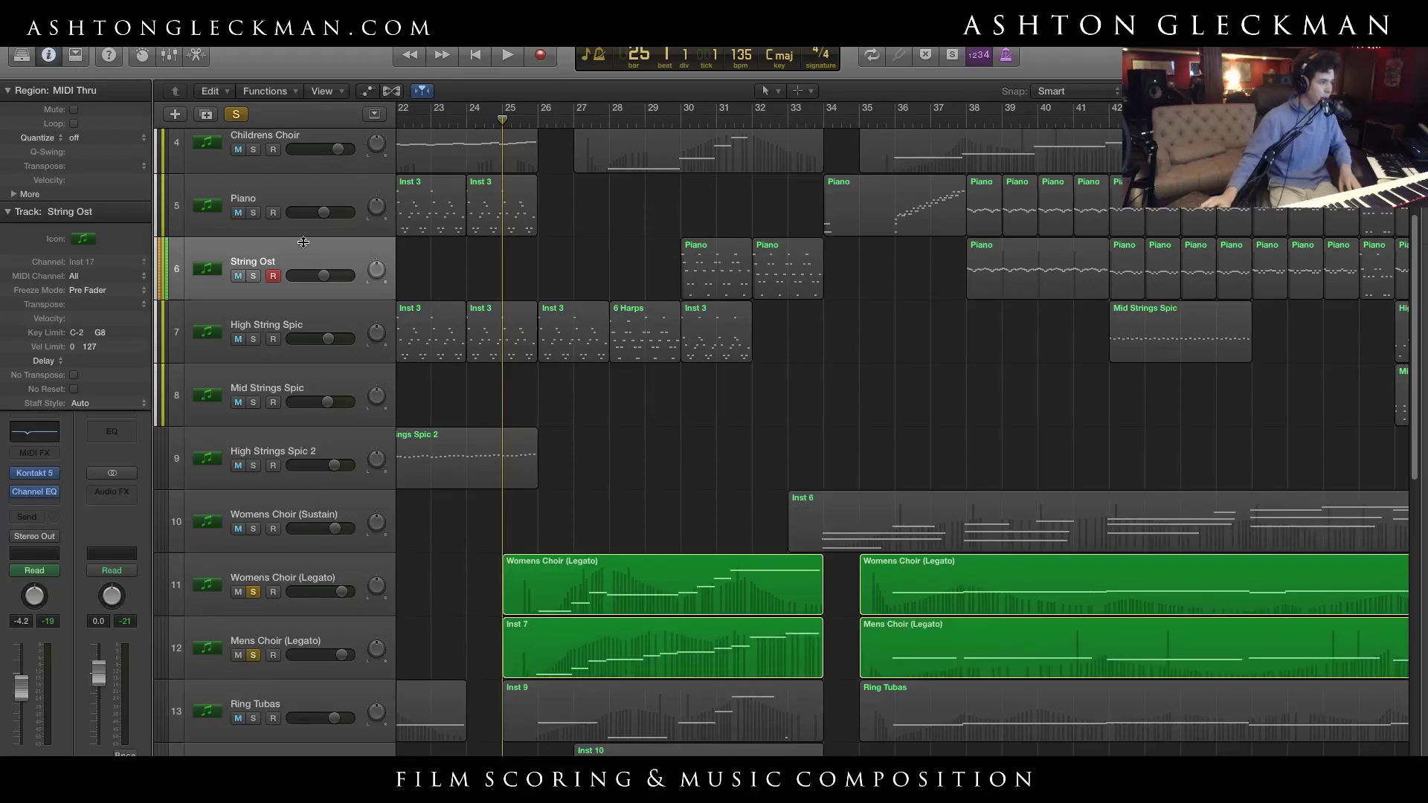
Move the Childrens Choir track directly above Womens Choir (Legato) and add it to the soloed choirs for playback
{"action": "left_click_drag", "start_coordinate": [281, 153], "coordinate": [325, 541]}
{"action": "left_click_drag", "start_coordinate": [312, 484], "coordinate": [305, 548]}
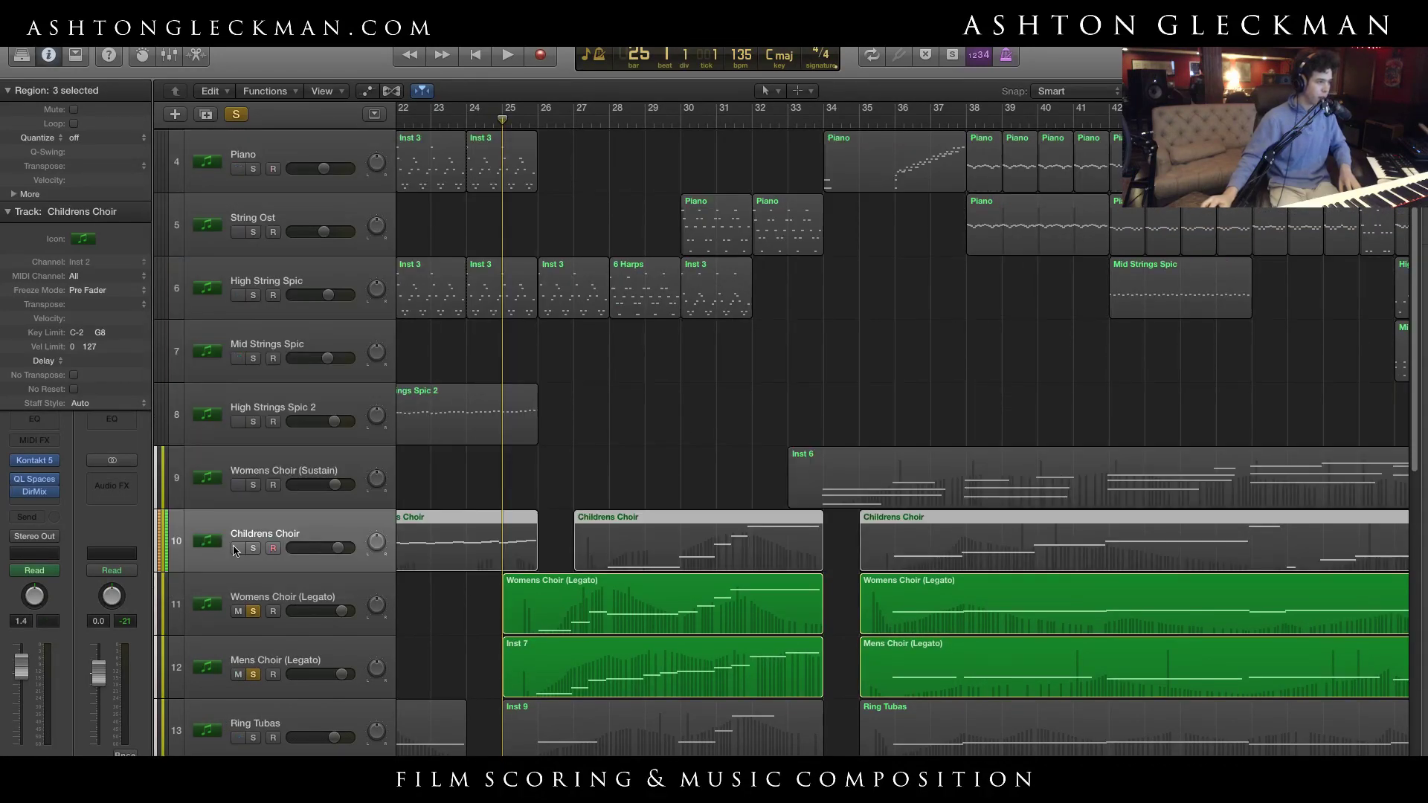
{"action": "left_click", "coordinate": [251, 548]}
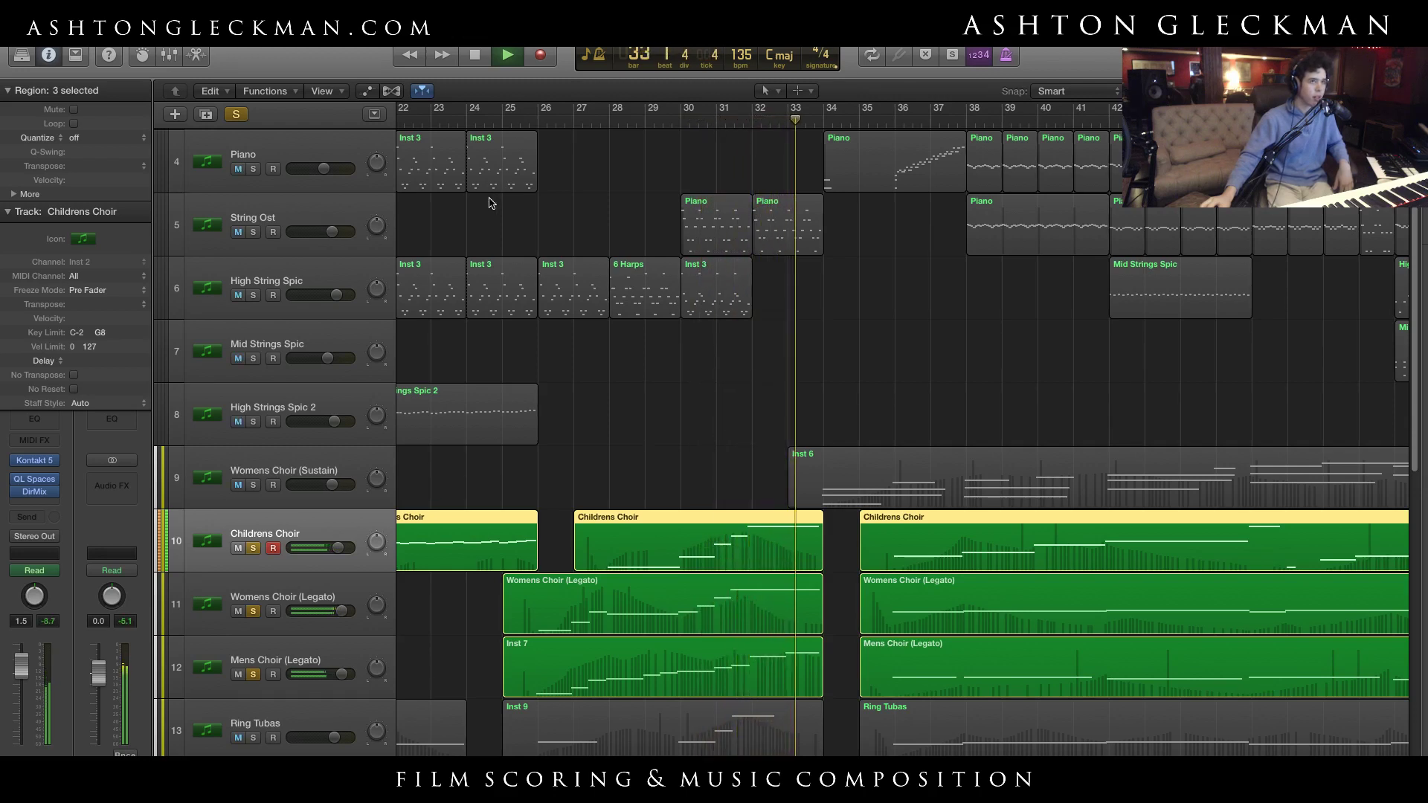
Clear all solos and look over the brass, strings and upper tracks around bar 34
{"action": "left_click", "coordinate": [236, 118]}
{"action": "left_click", "coordinate": [732, 420]}
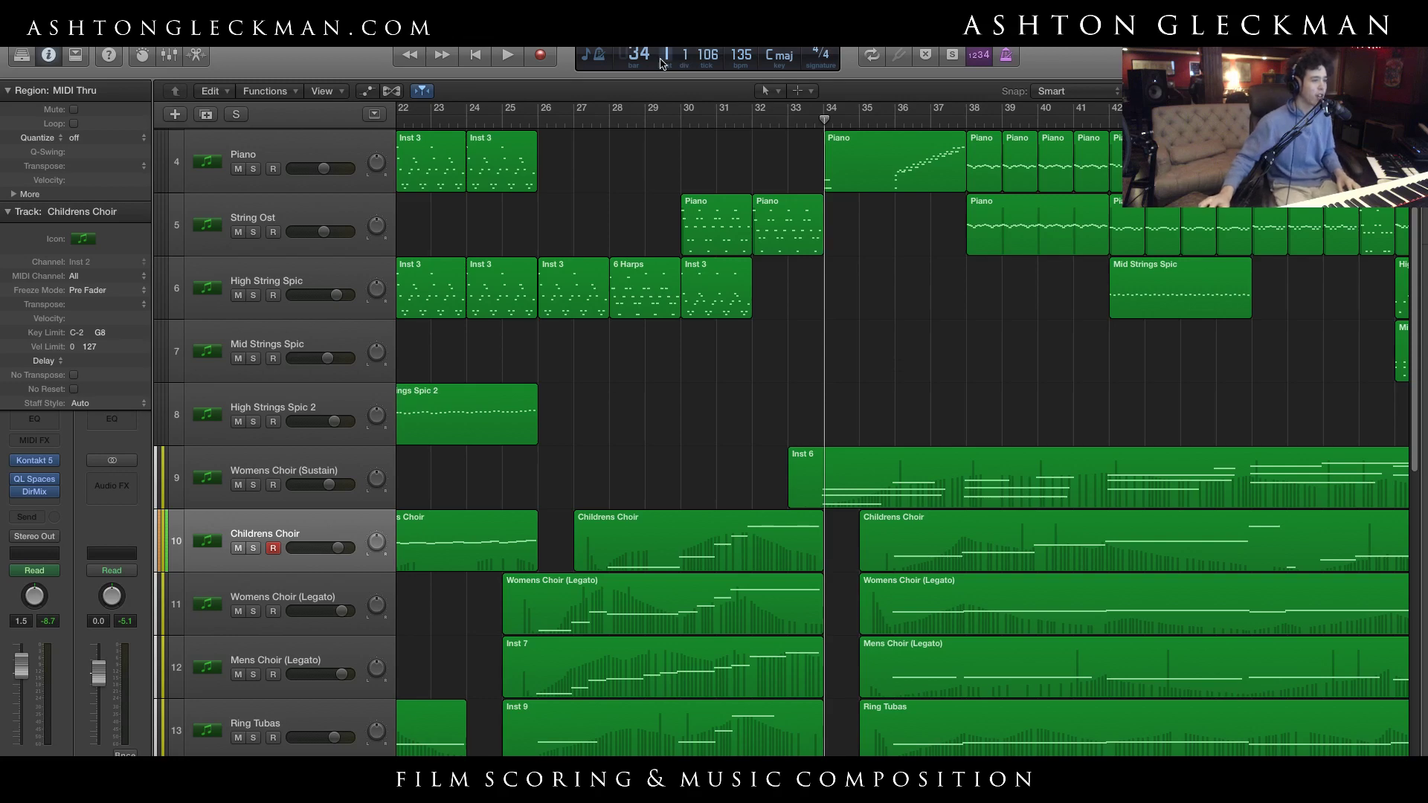
{"action": "scroll", "coordinate": [652, 394], "scroll_direction": "down", "scroll_amount": 10}
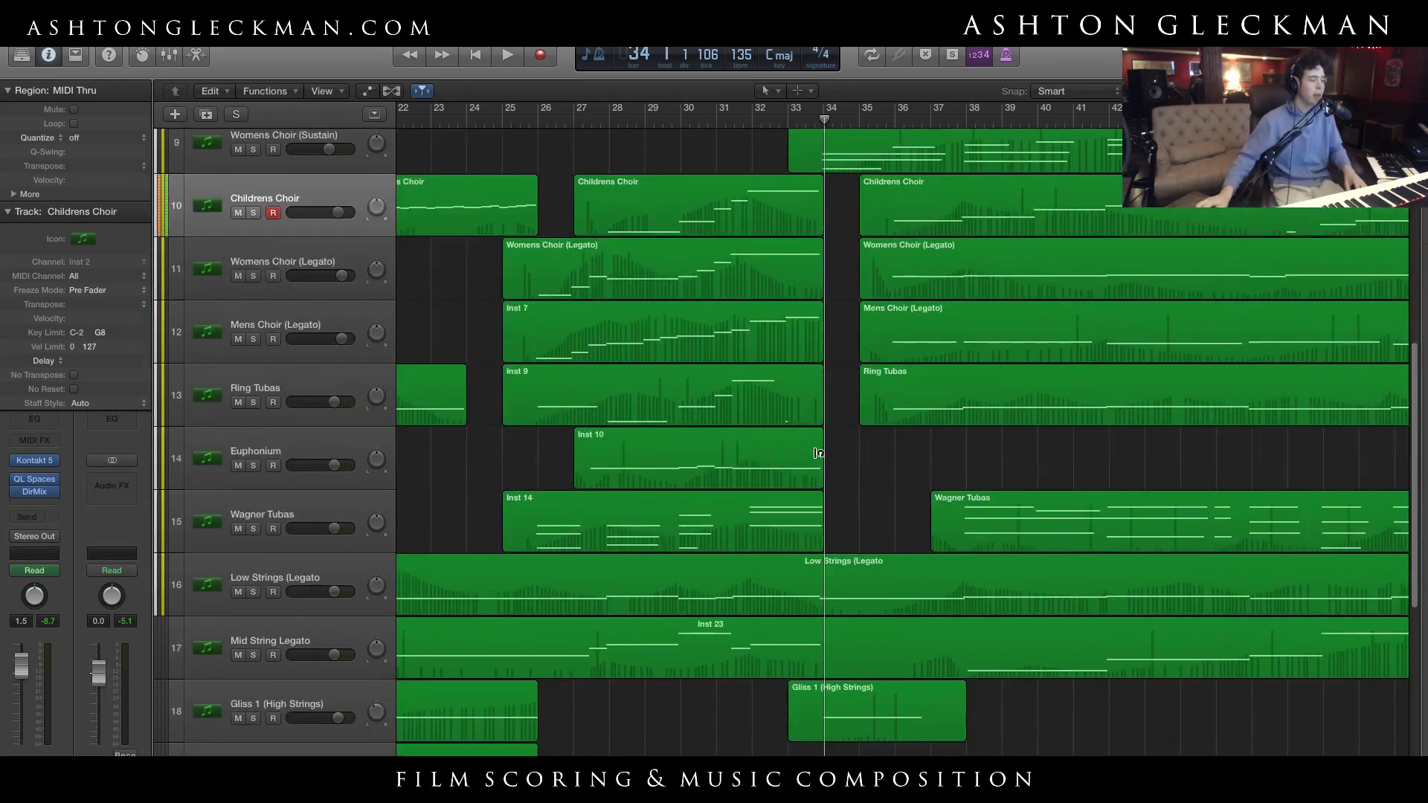
{"action": "scroll", "coordinate": [818, 452], "scroll_direction": "up", "scroll_amount": 15}
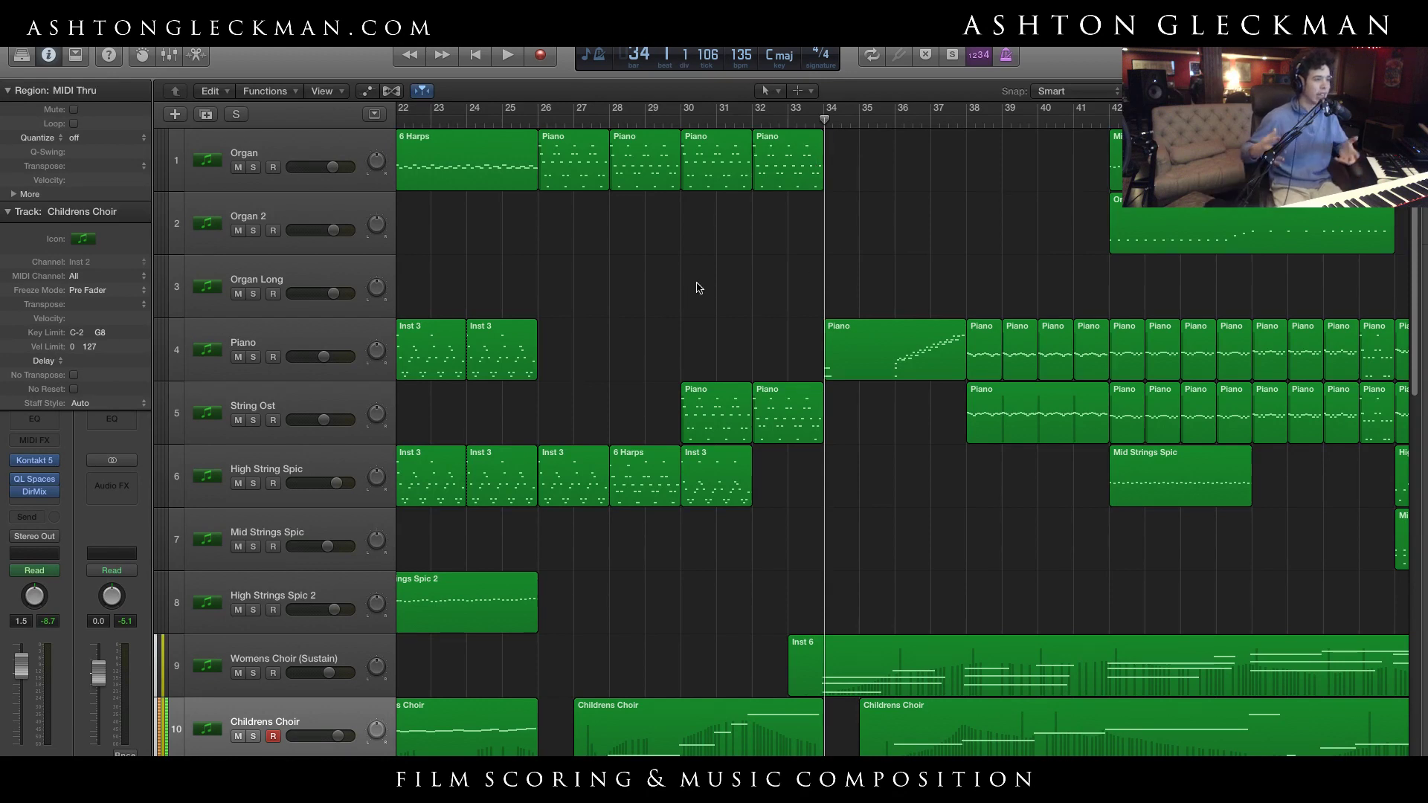
{"action": "scroll", "coordinate": [903, 429], "scroll_direction": "right", "scroll_amount": 10}
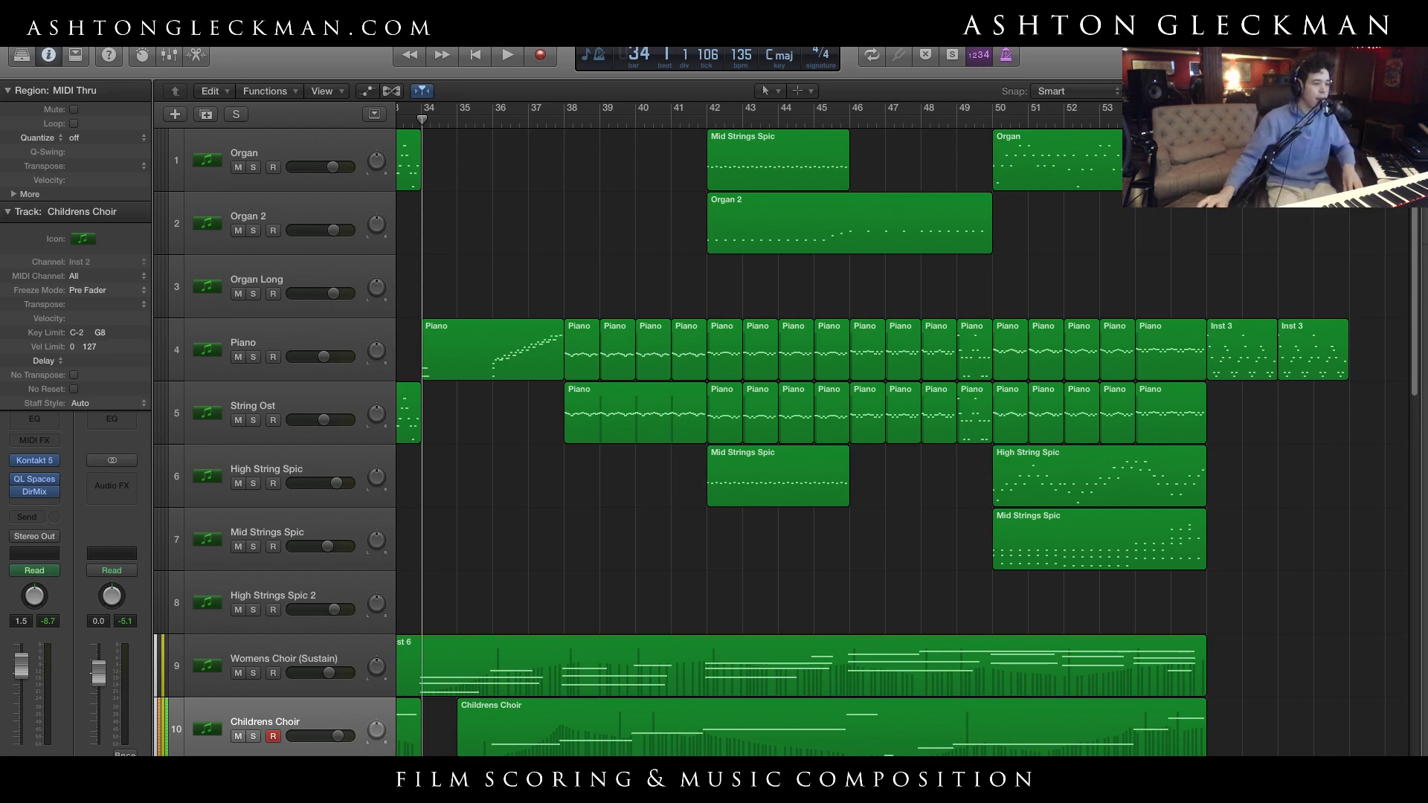
Play the full arrangement from bar 4 with the lowest tracks, down to Inst 25, in view
{"action": "scroll", "coordinate": [566, 638], "scroll_direction": "left", "scroll_amount": 20}
{"action": "scroll", "coordinate": [565, 638], "scroll_direction": "down", "scroll_amount": 10}
{"action": "right_click", "coordinate": [566, 638]}
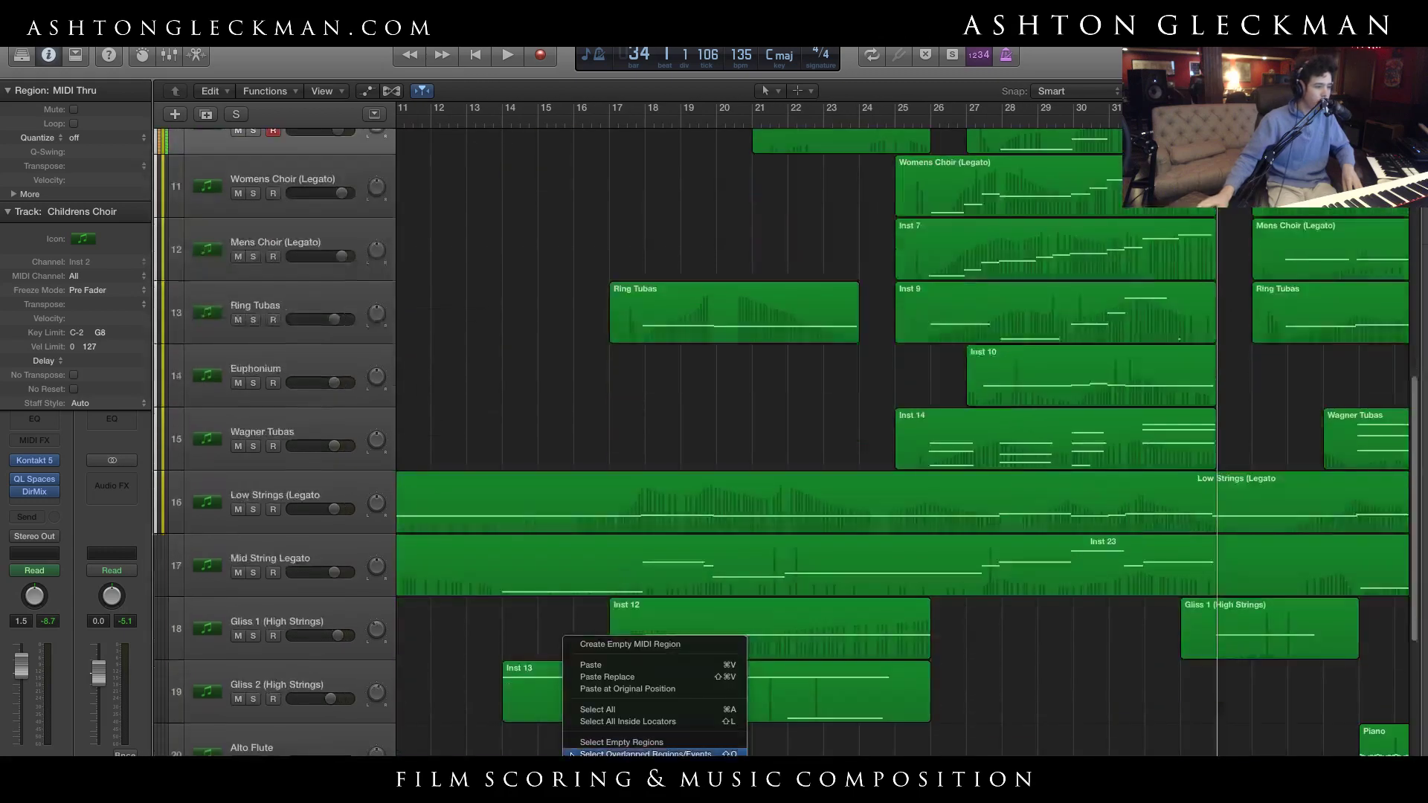
{"action": "key", "text": "Escape"}
{"action": "scroll", "coordinate": [605, 543], "scroll_direction": "left", "scroll_amount": 6}
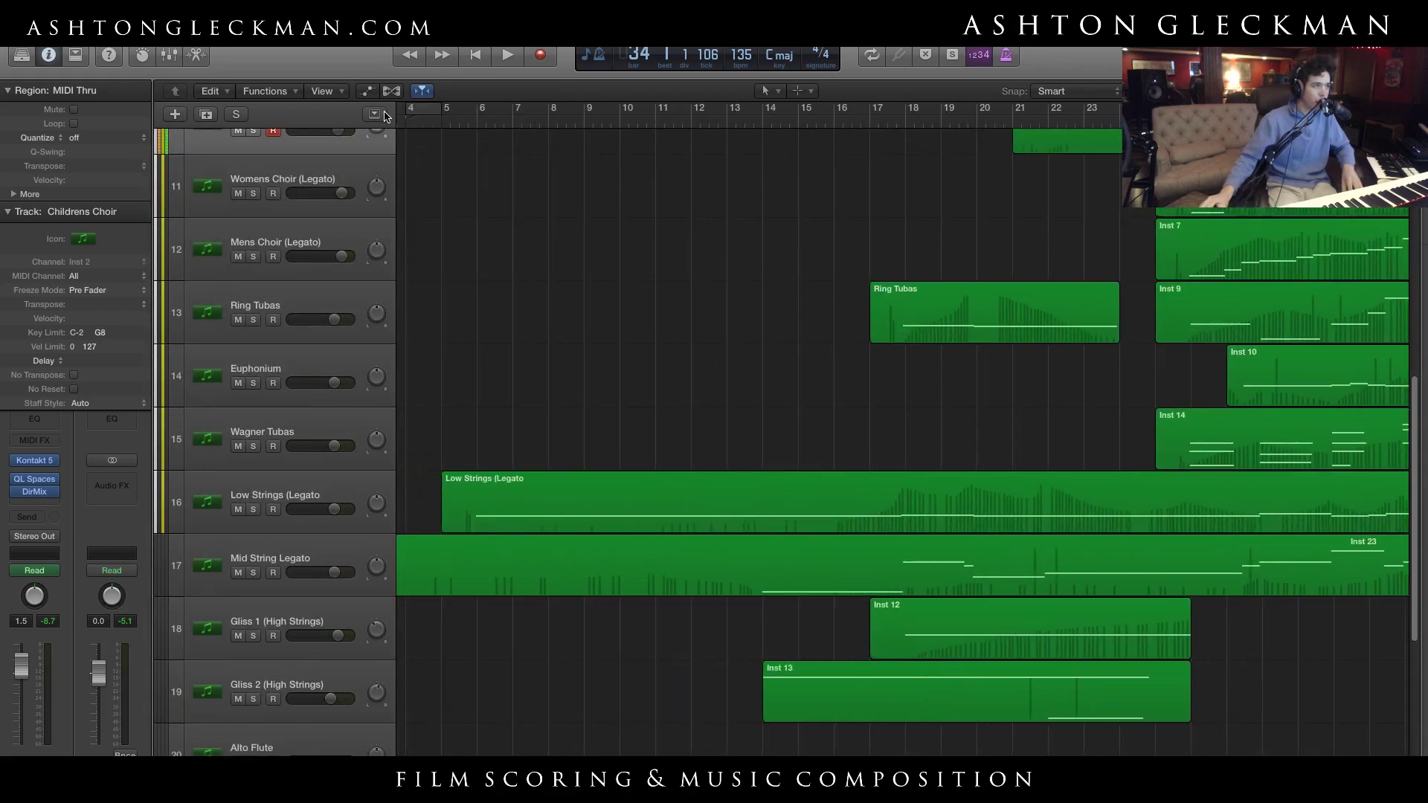
{"action": "double_click", "coordinate": [409, 120]}
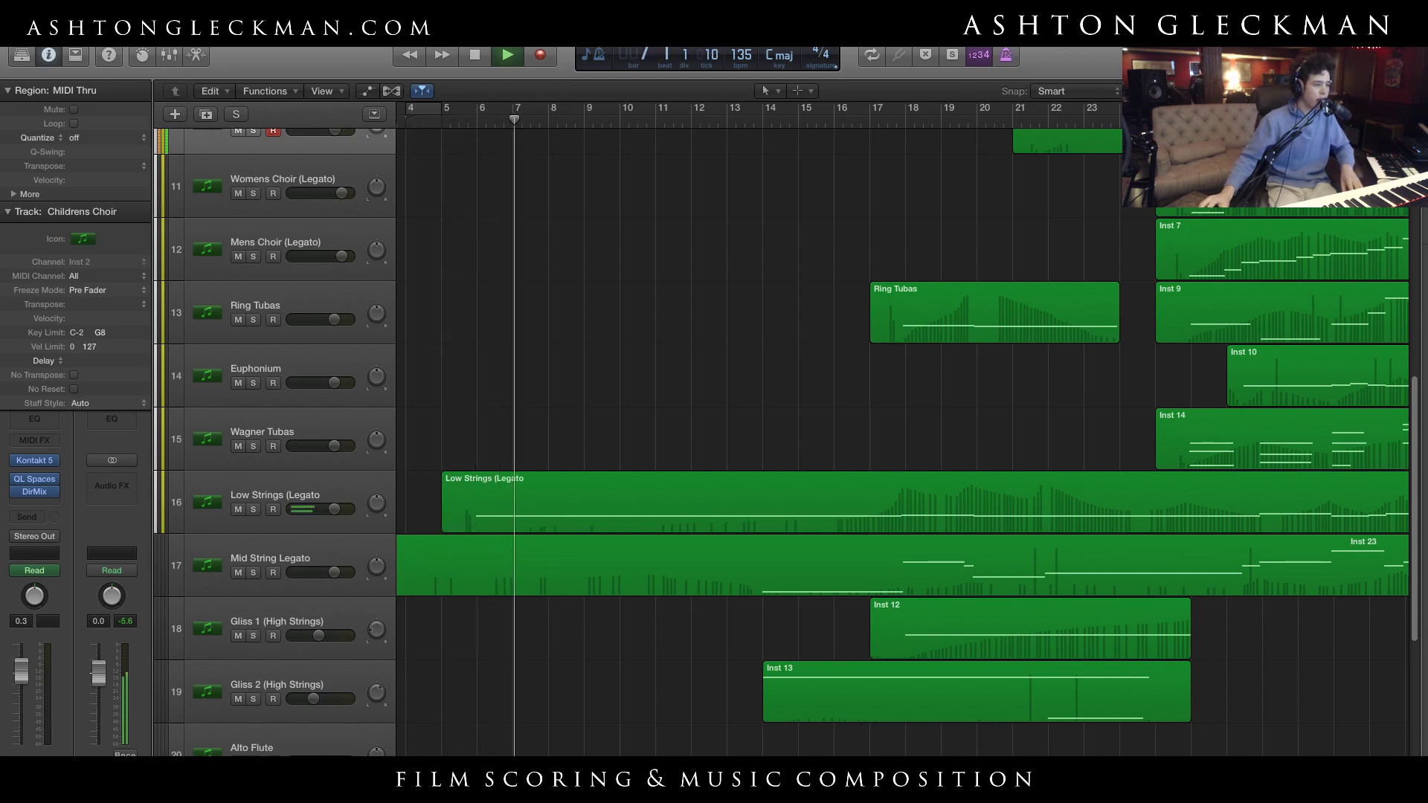
{"action": "scroll", "coordinate": [566, 734], "scroll_direction": "down", "scroll_amount": 10}
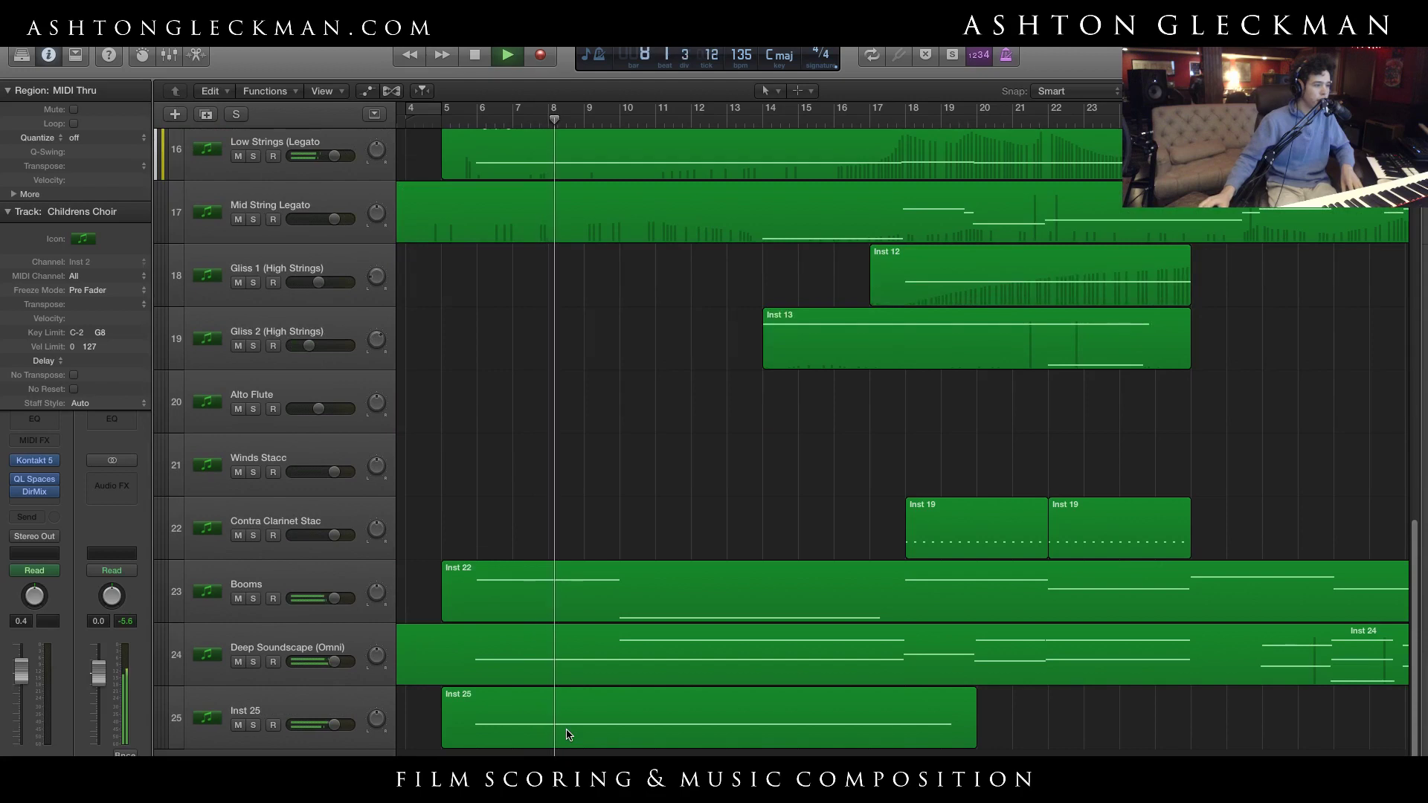
Briefly solo the Mid String Legato track during playback and return to the full mix
{"action": "scroll", "coordinate": [587, 546], "scroll_direction": "up", "scroll_amount": 3}
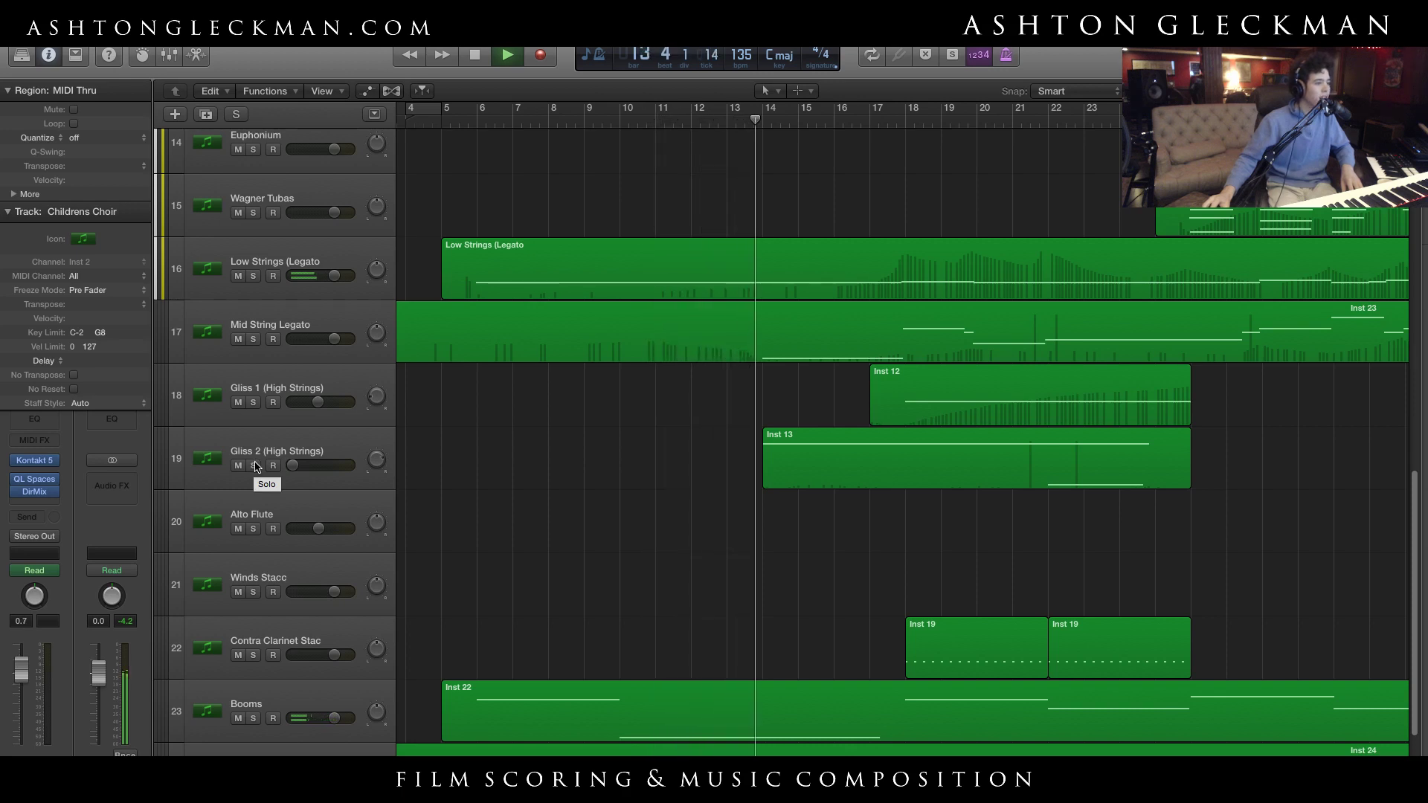
{"action": "left_click", "coordinate": [253, 339]}
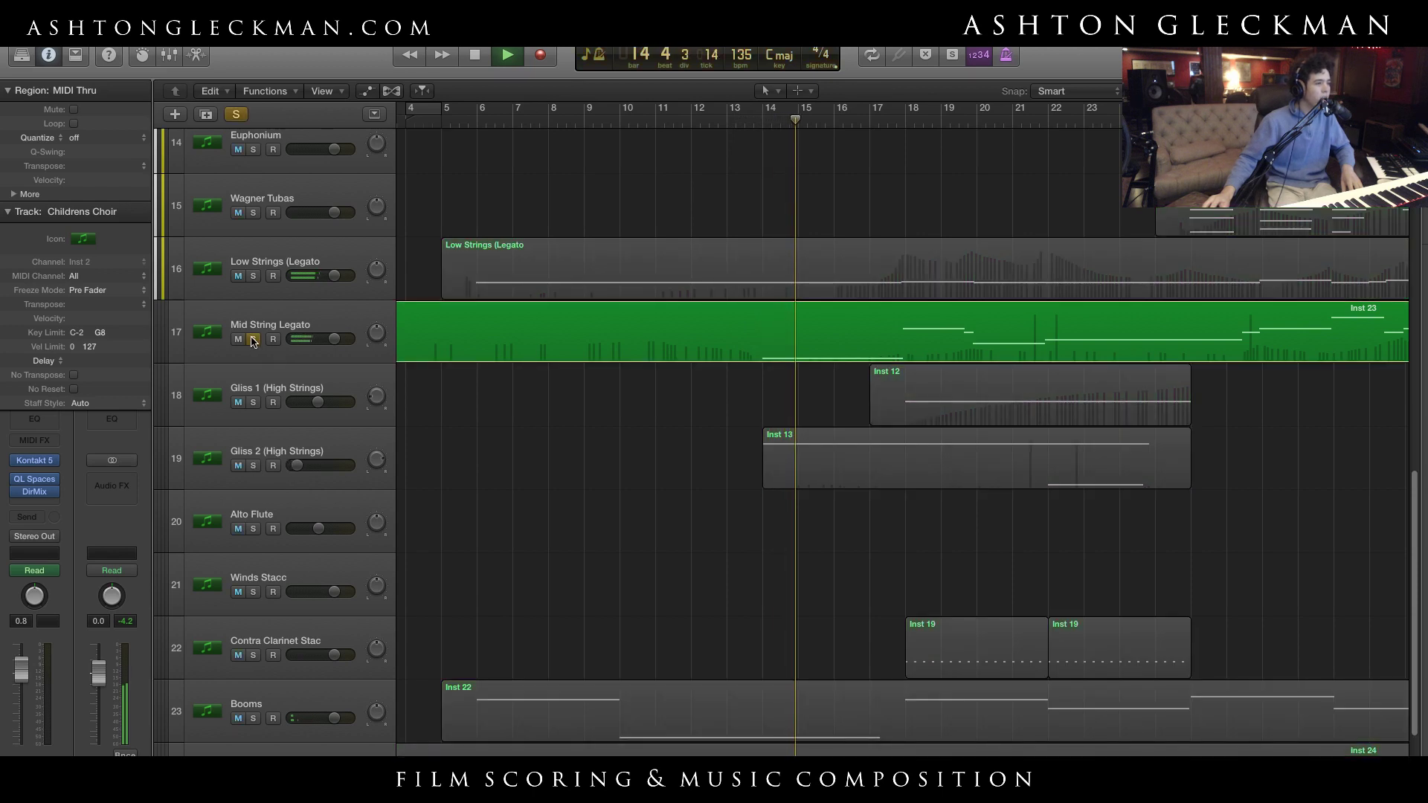
{"action": "left_click", "coordinate": [253, 339]}
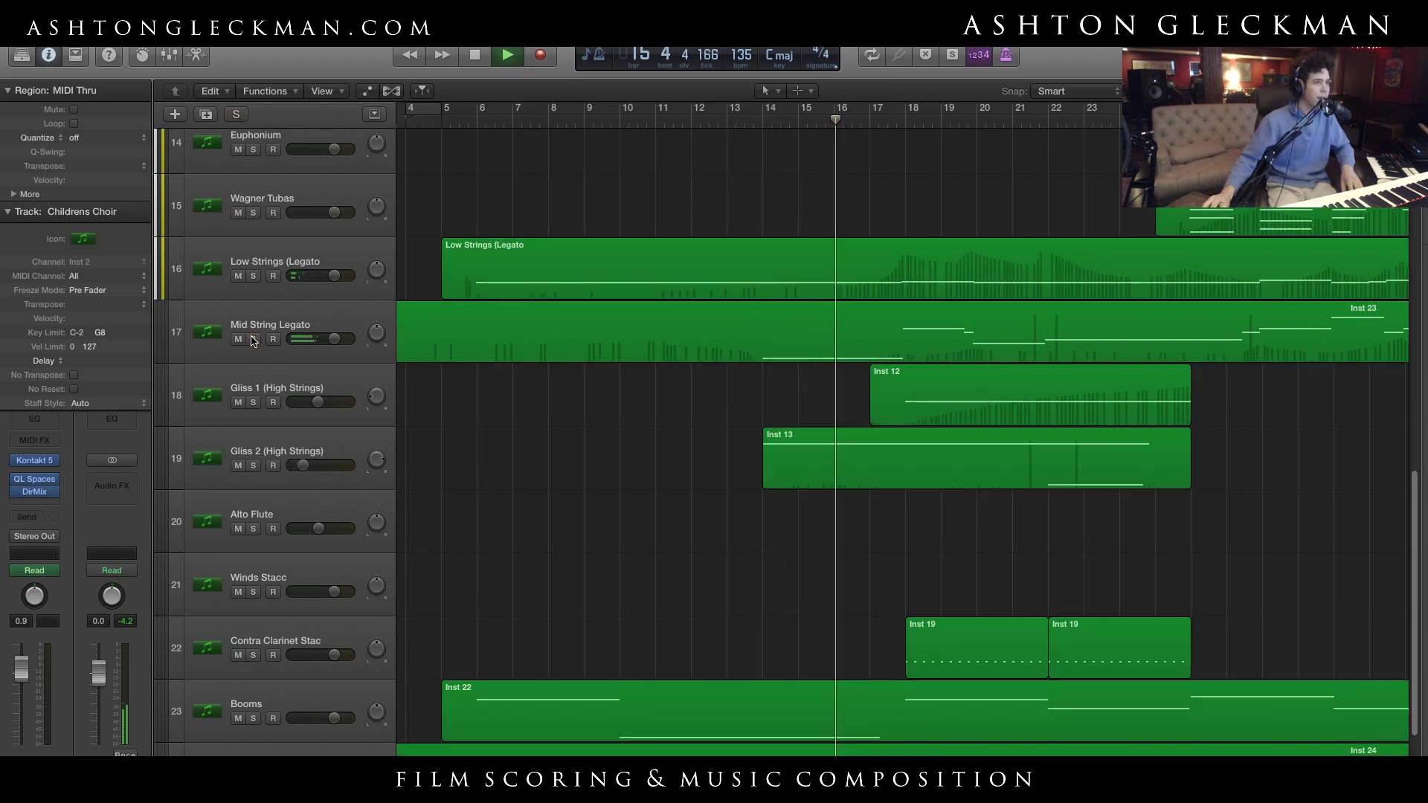
Solo Gliss 1 and Gliss 2 (High Strings) during playback and briefly show their volume automation
{"action": "left_click", "coordinate": [253, 465]}
{"action": "left_click", "coordinate": [252, 402]}
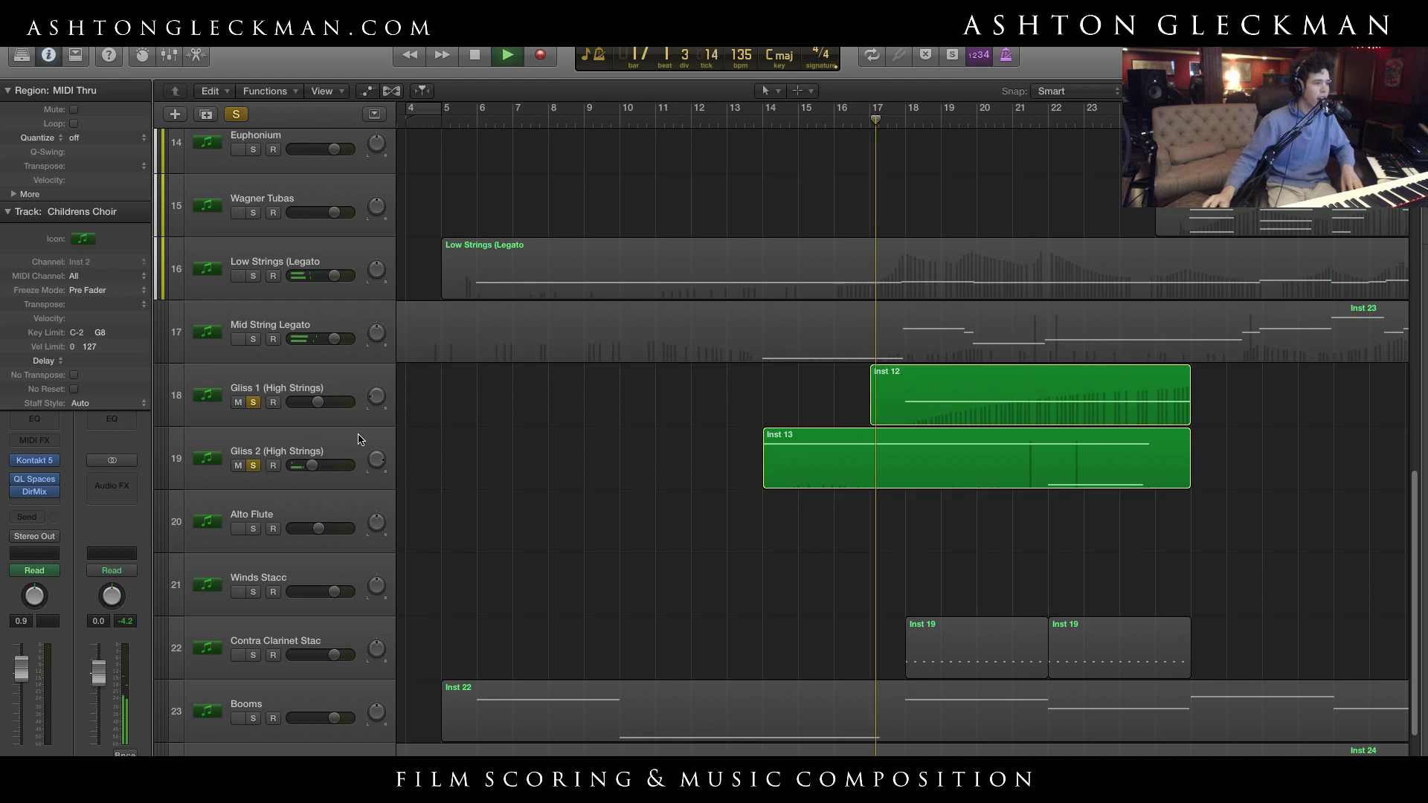
{"action": "key", "text": "a"}
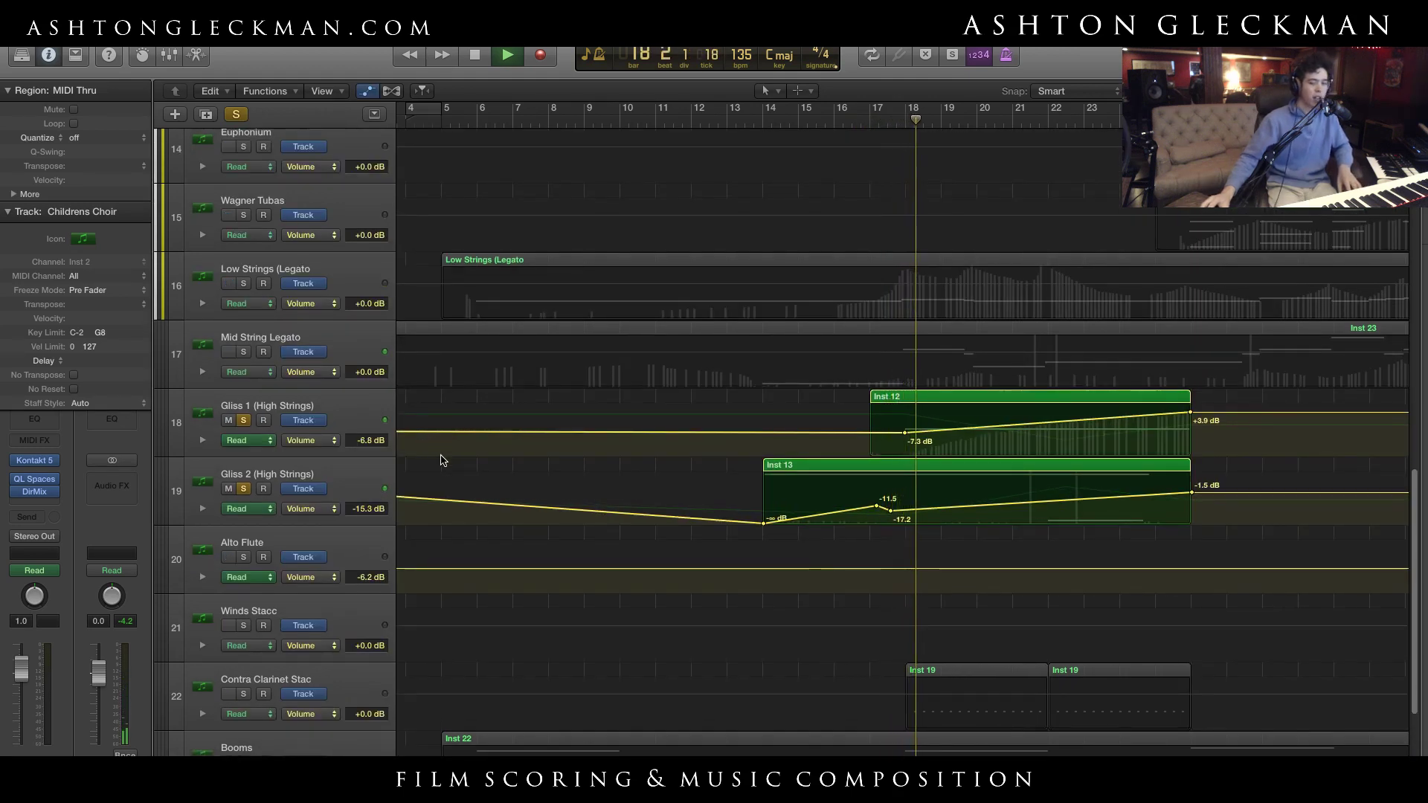
{"action": "key", "text": "a"}
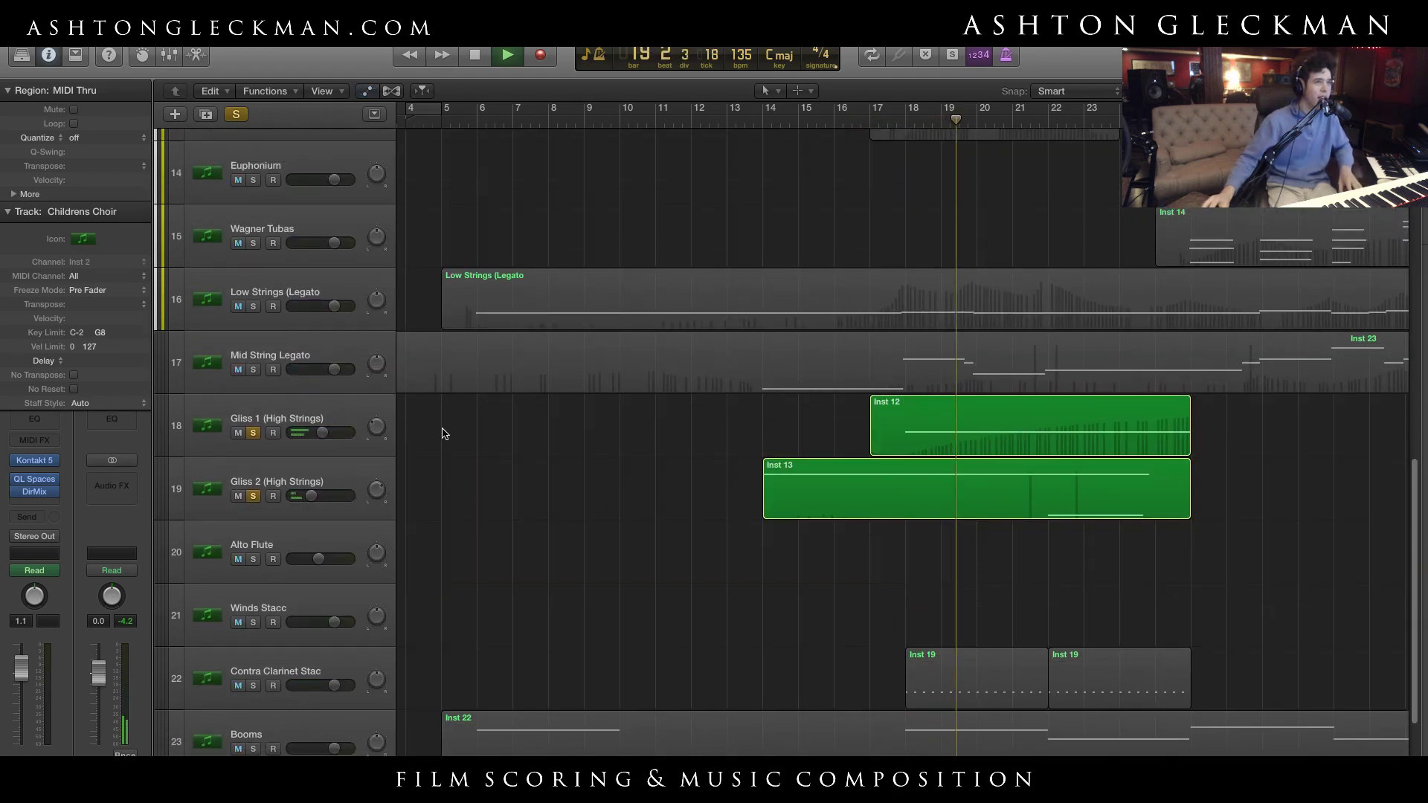
Clear the gliss solos, play the full arrangement on through bar 26, and stop playback
{"action": "left_click", "coordinate": [236, 114]}
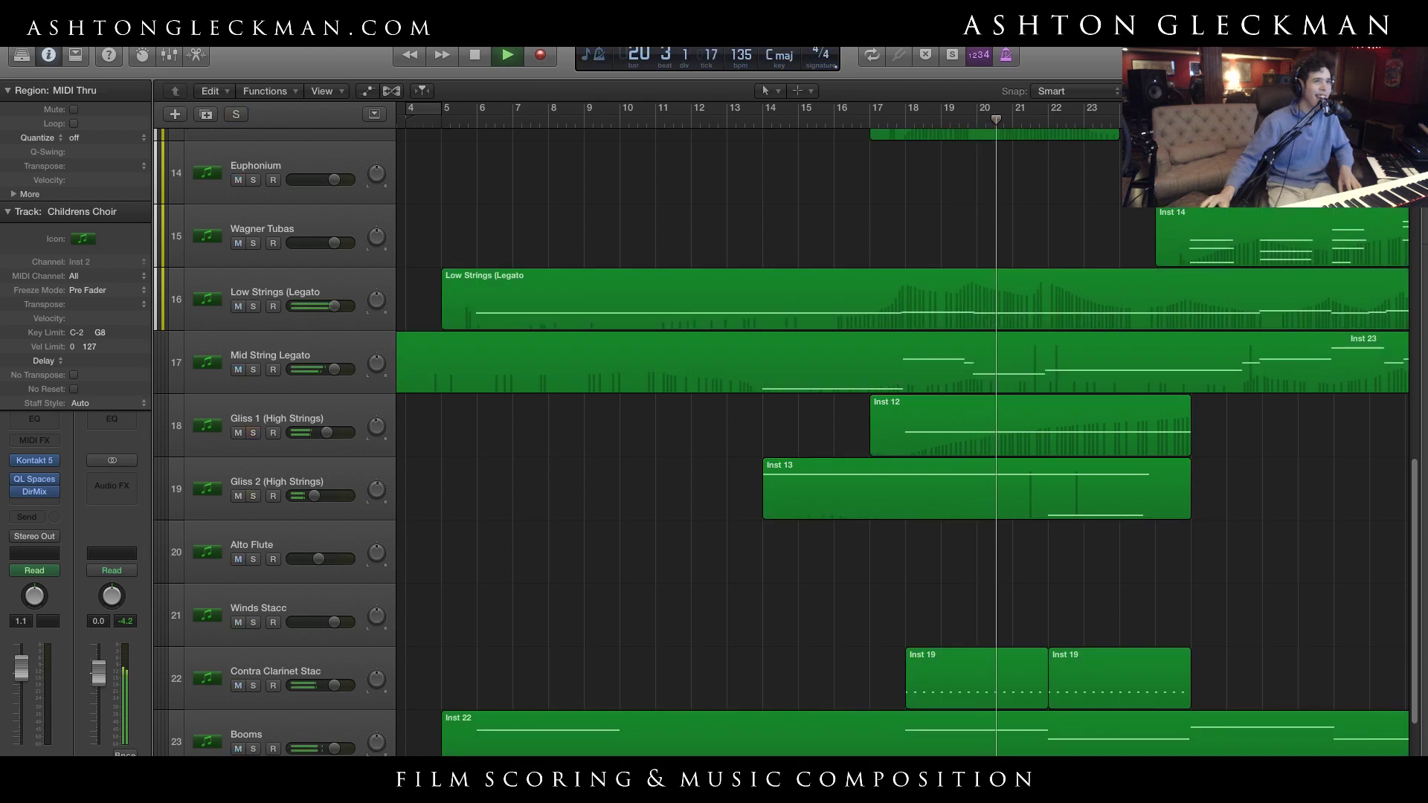
{"action": "scroll", "coordinate": [892, 446], "scroll_direction": "right", "scroll_amount": 5}
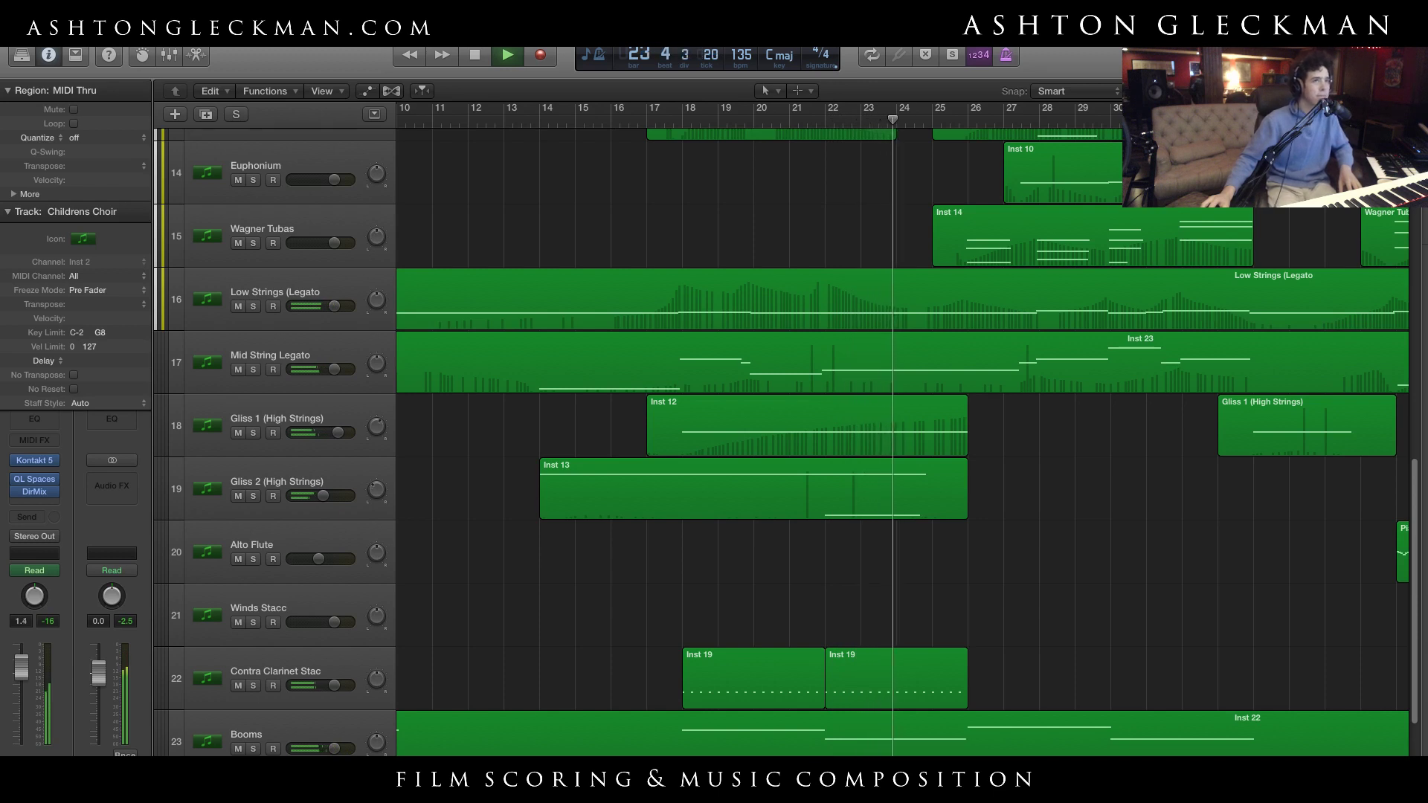
{"action": "key", "text": "e"}
{"action": "key", "text": "e"}
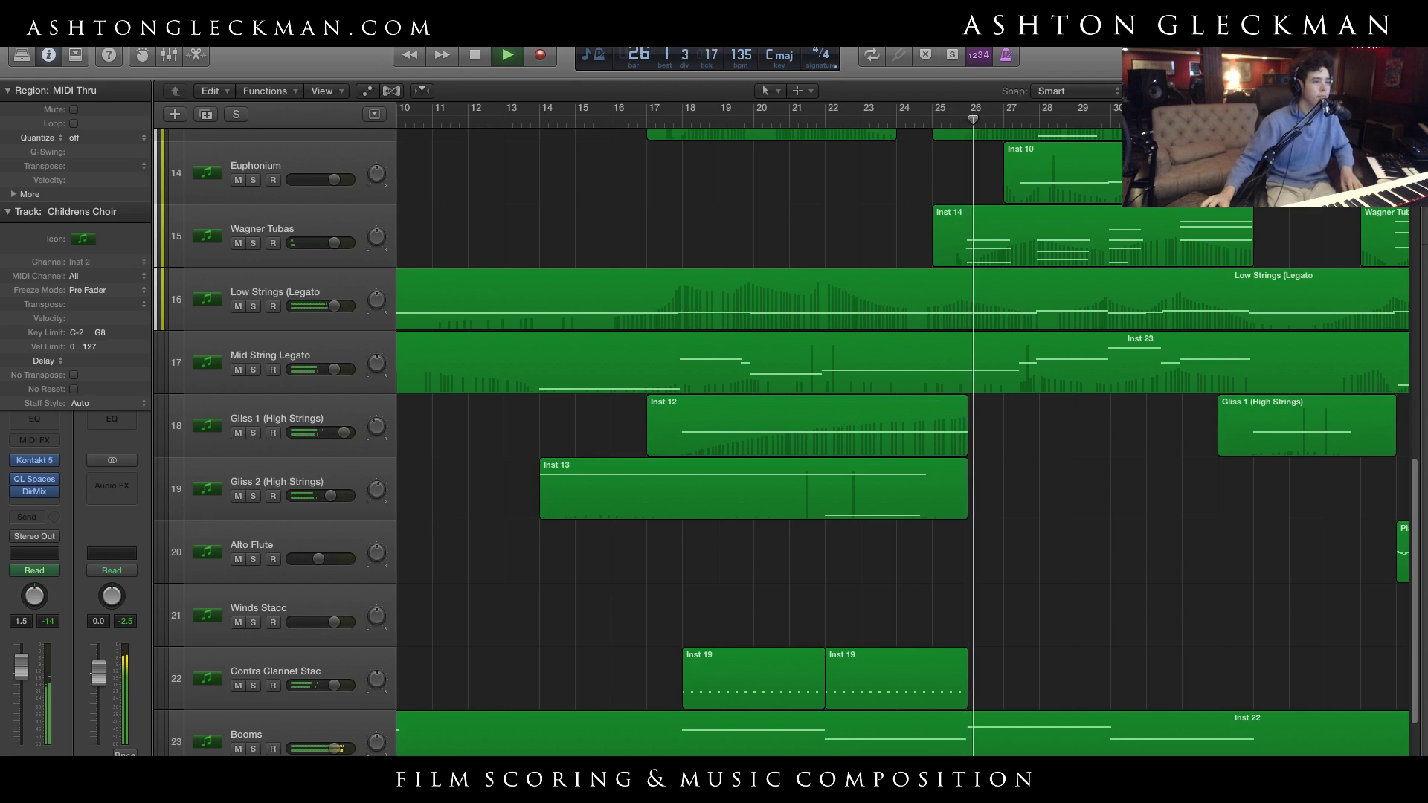
{"action": "key", "text": "space"}
Place the playhead at bar 13, beat 3, and show the tracks' volume automation
{"action": "left_click_drag", "start_coordinate": [570, 116], "coordinate": [525, 117]}
{"action": "key", "text": "a"}
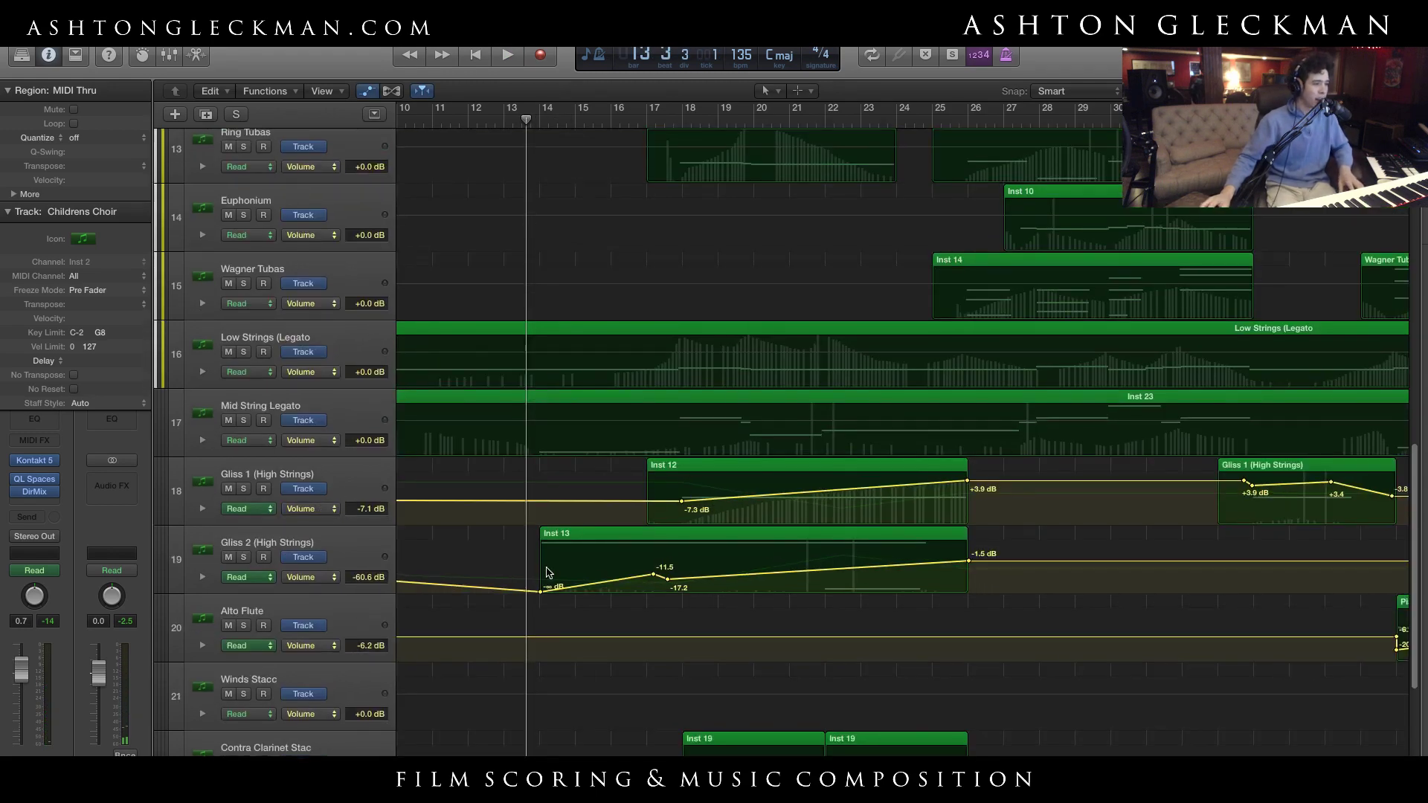
Select the Inst 12 region and switch the displayed automation of Gliss 2 and Gliss 1 from Volume to Pan
{"action": "key", "text": "a"}
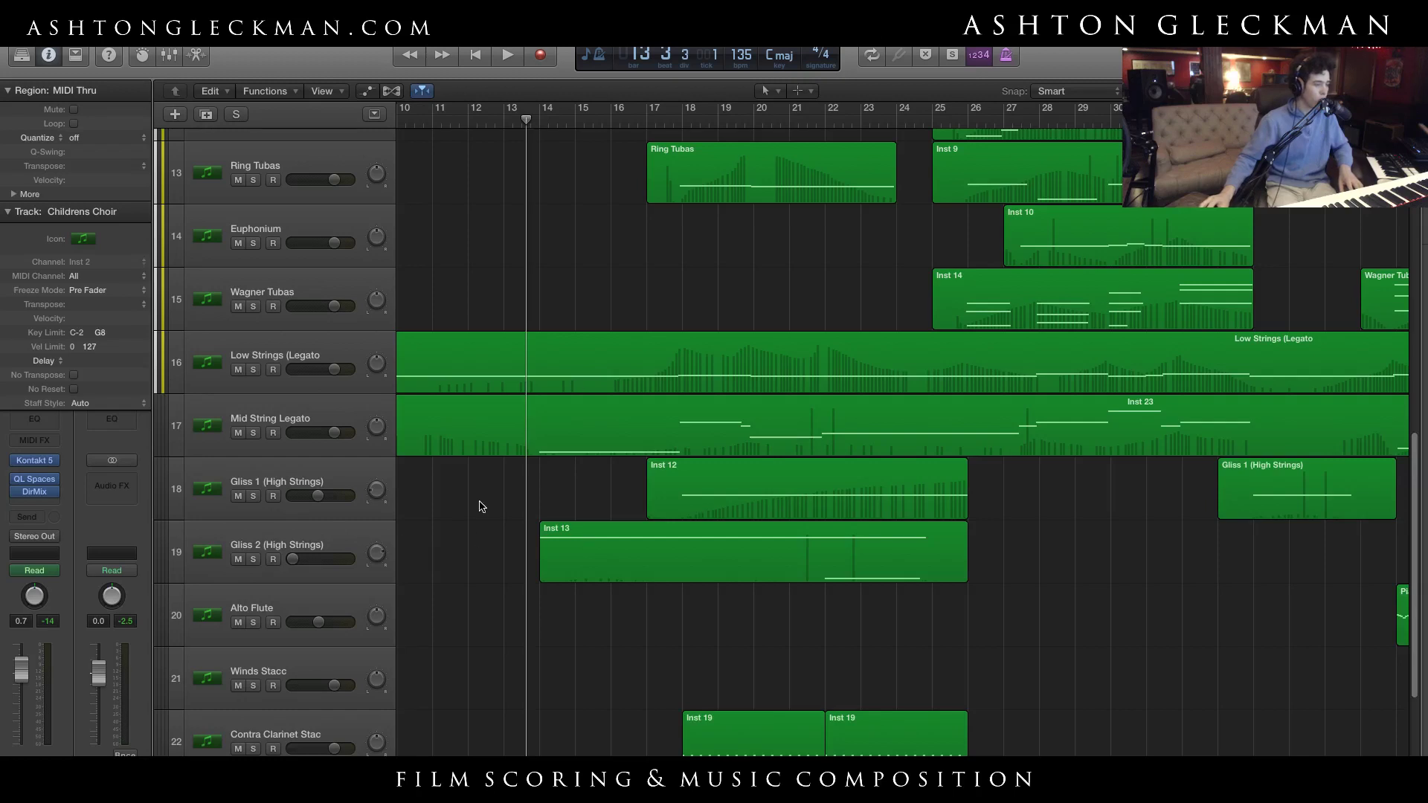
{"action": "left_click", "coordinate": [712, 484]}
{"action": "key", "text": "a"}
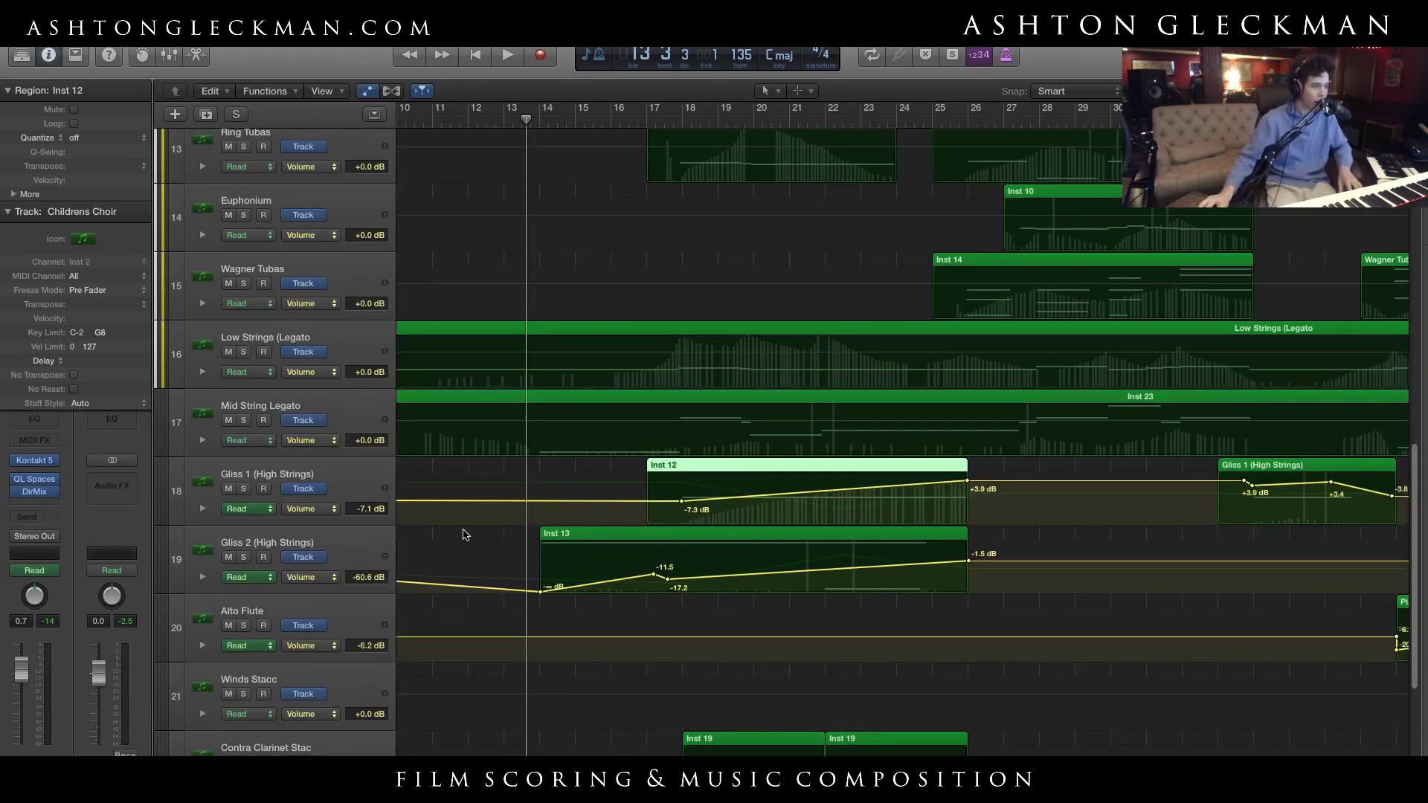
{"action": "left_click", "coordinate": [307, 586]}
{"action": "left_click", "coordinate": [323, 581]}
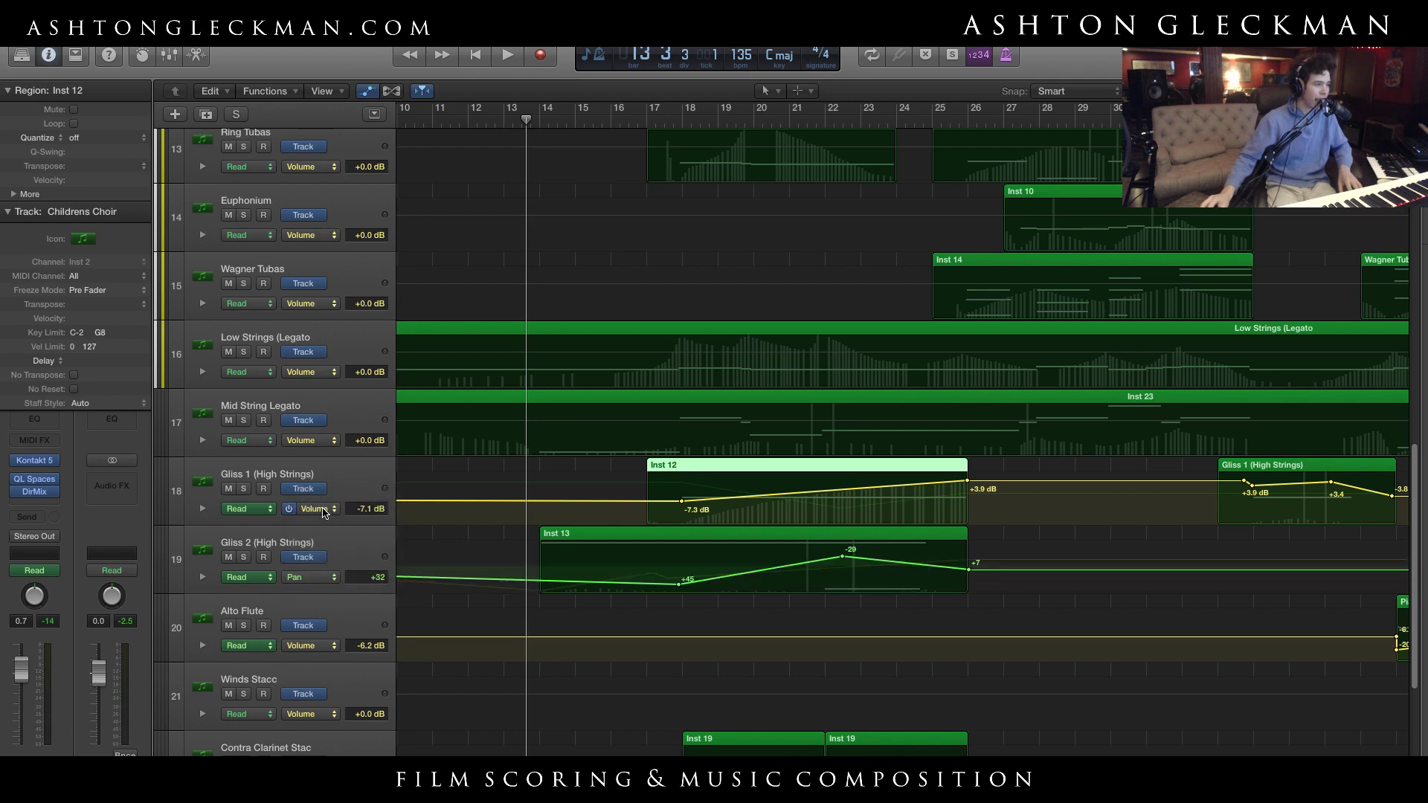
{"action": "left_click", "coordinate": [324, 512]}
{"action": "left_click", "coordinate": [325, 512]}
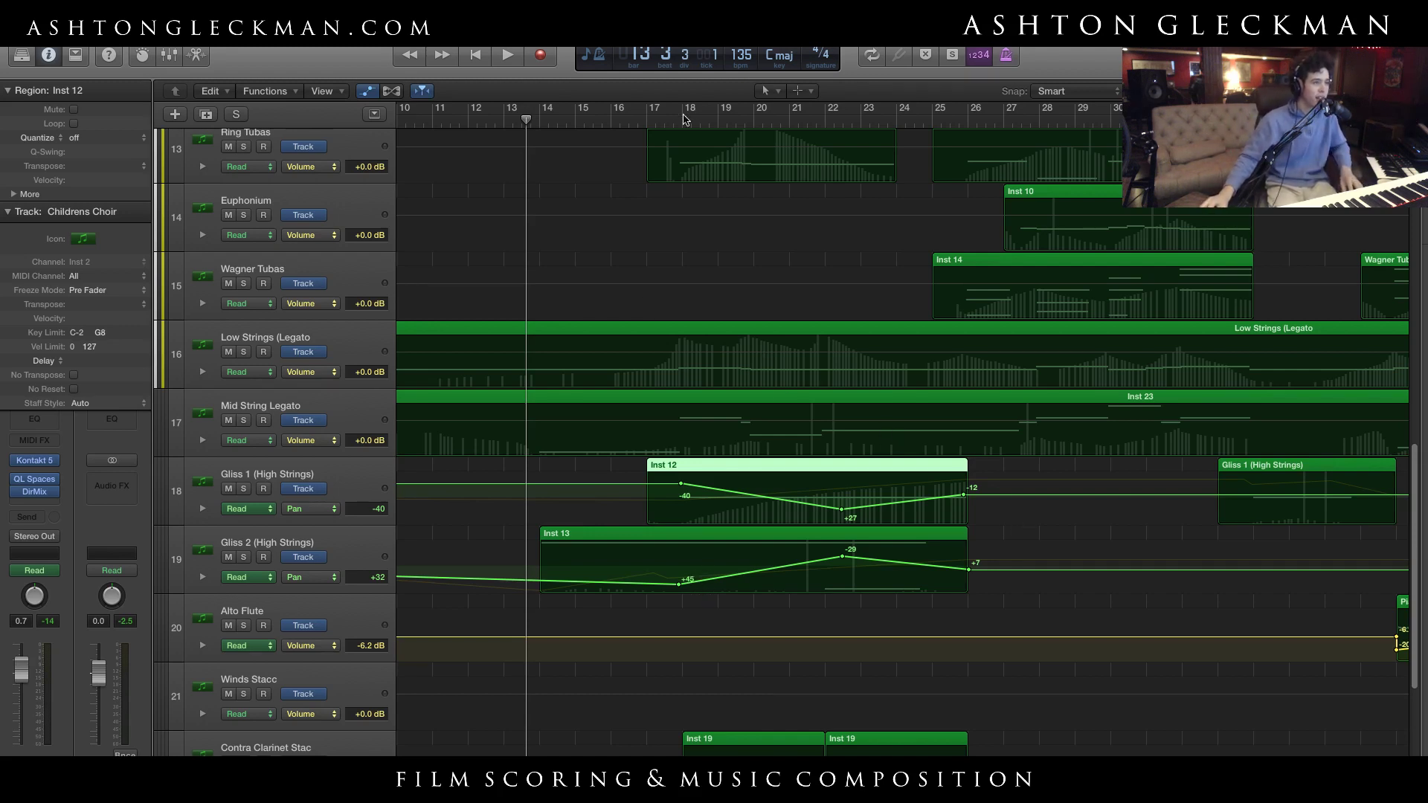
Play from bar 14 with Gliss 1 and Gliss 2 (High Strings) soloed, following their pan automation
{"action": "left_click_drag", "start_coordinate": [595, 113], "coordinate": [539, 113]}
{"action": "key", "text": "space"}
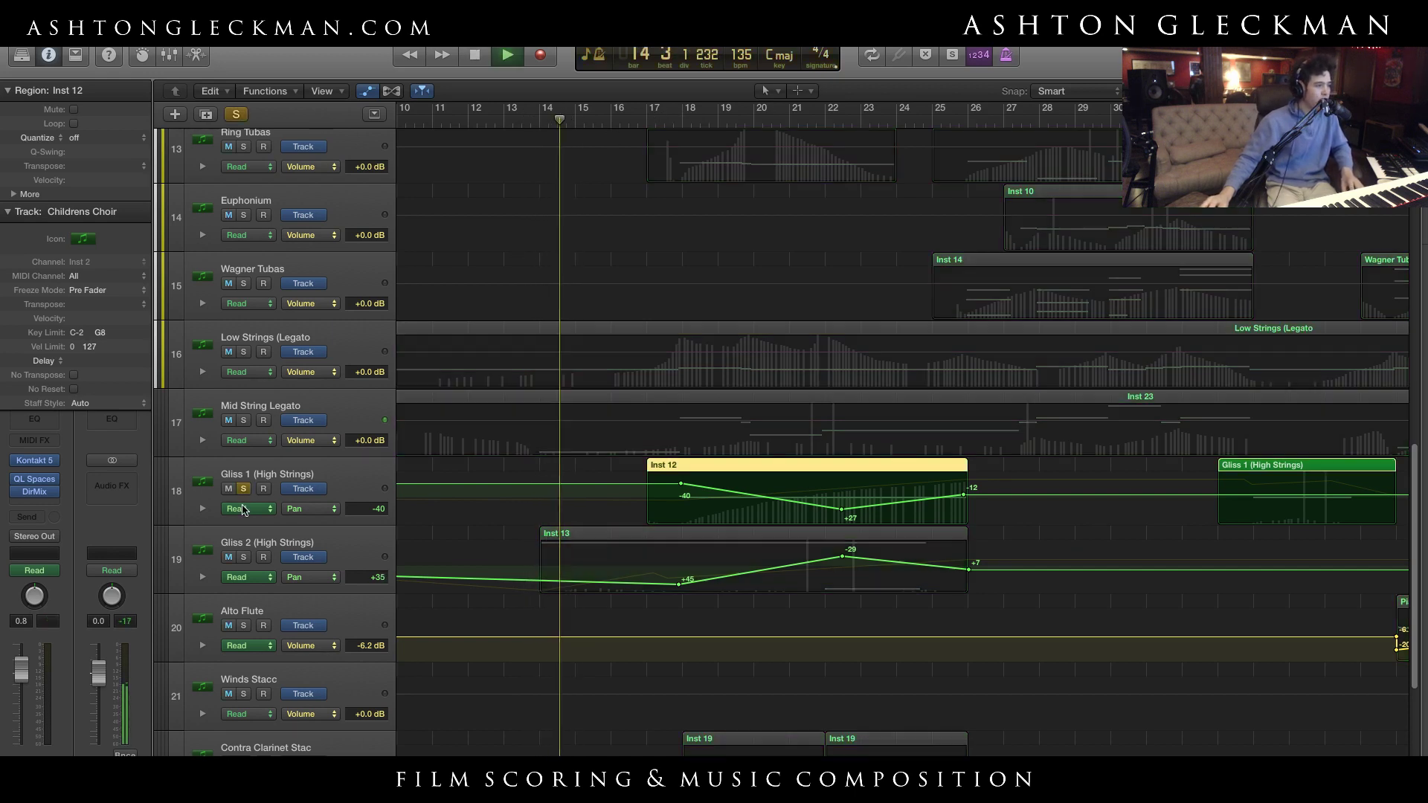
{"action": "key", "text": "ctrl+s"}
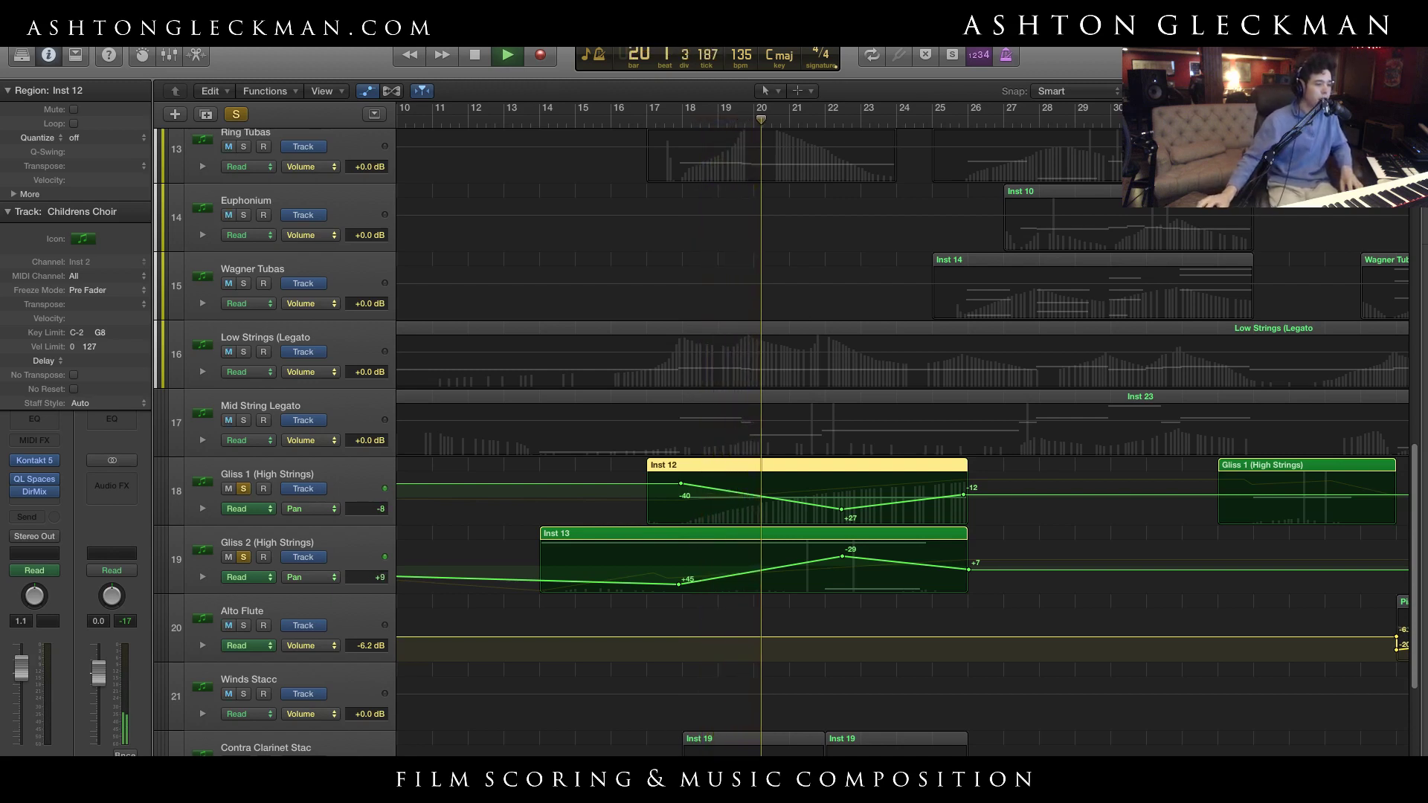
{"action": "scroll", "coordinate": [711, 590], "scroll_direction": "right", "scroll_amount": 5}
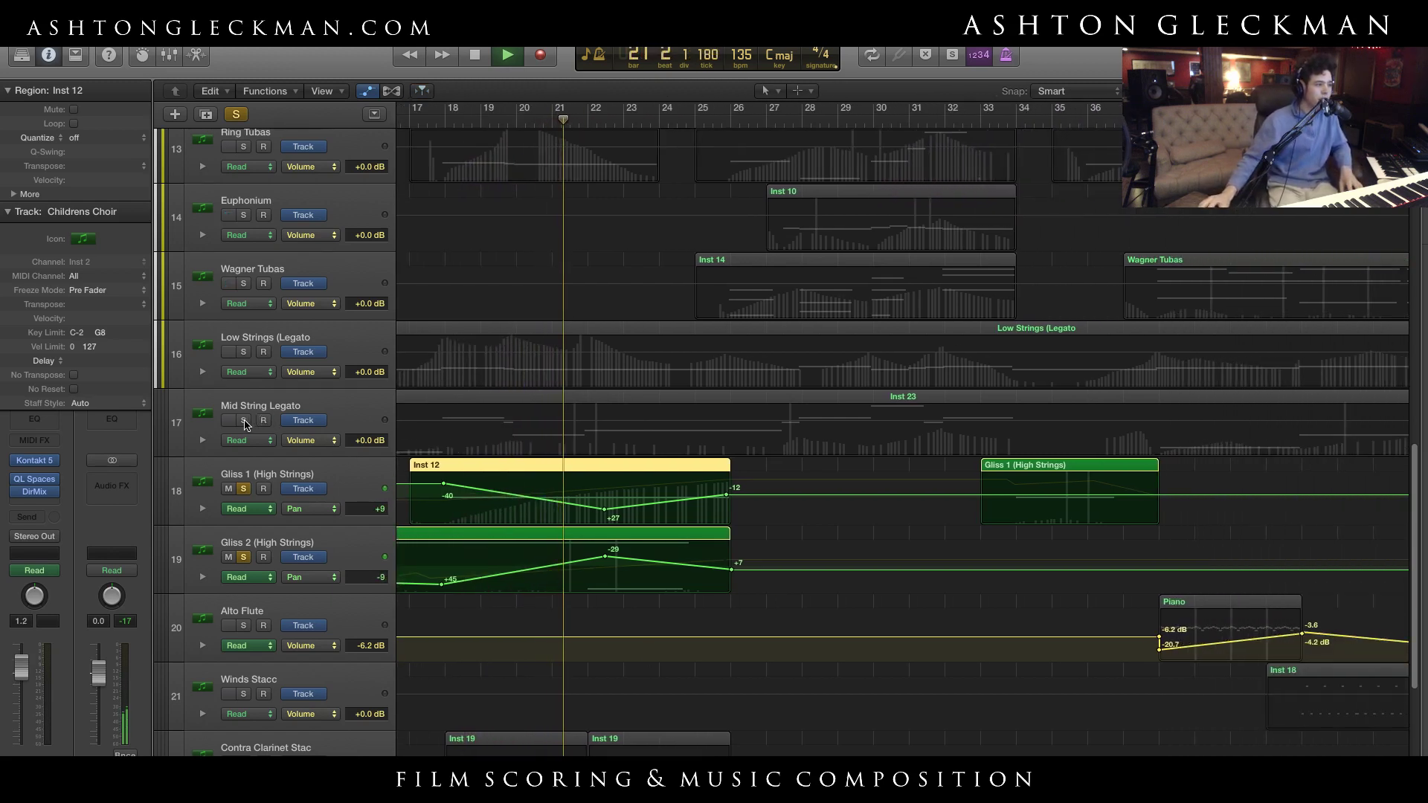
Add Mid String Legato to the soloed gliss tracks during playback and hide the track automation
{"action": "left_click", "coordinate": [243, 420]}
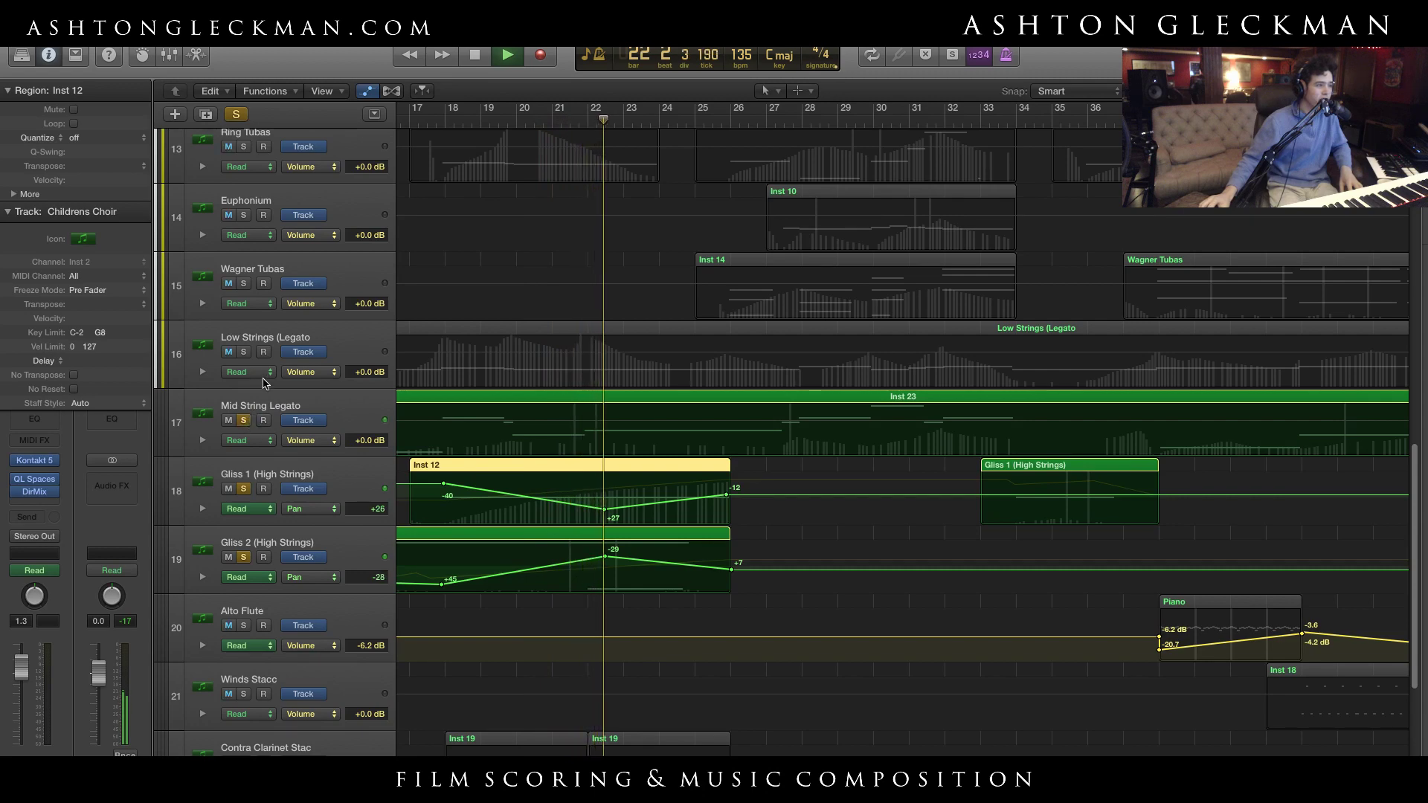
{"action": "key", "text": "a"}
{"action": "key", "text": "a"}
{"action": "key", "text": "a"}
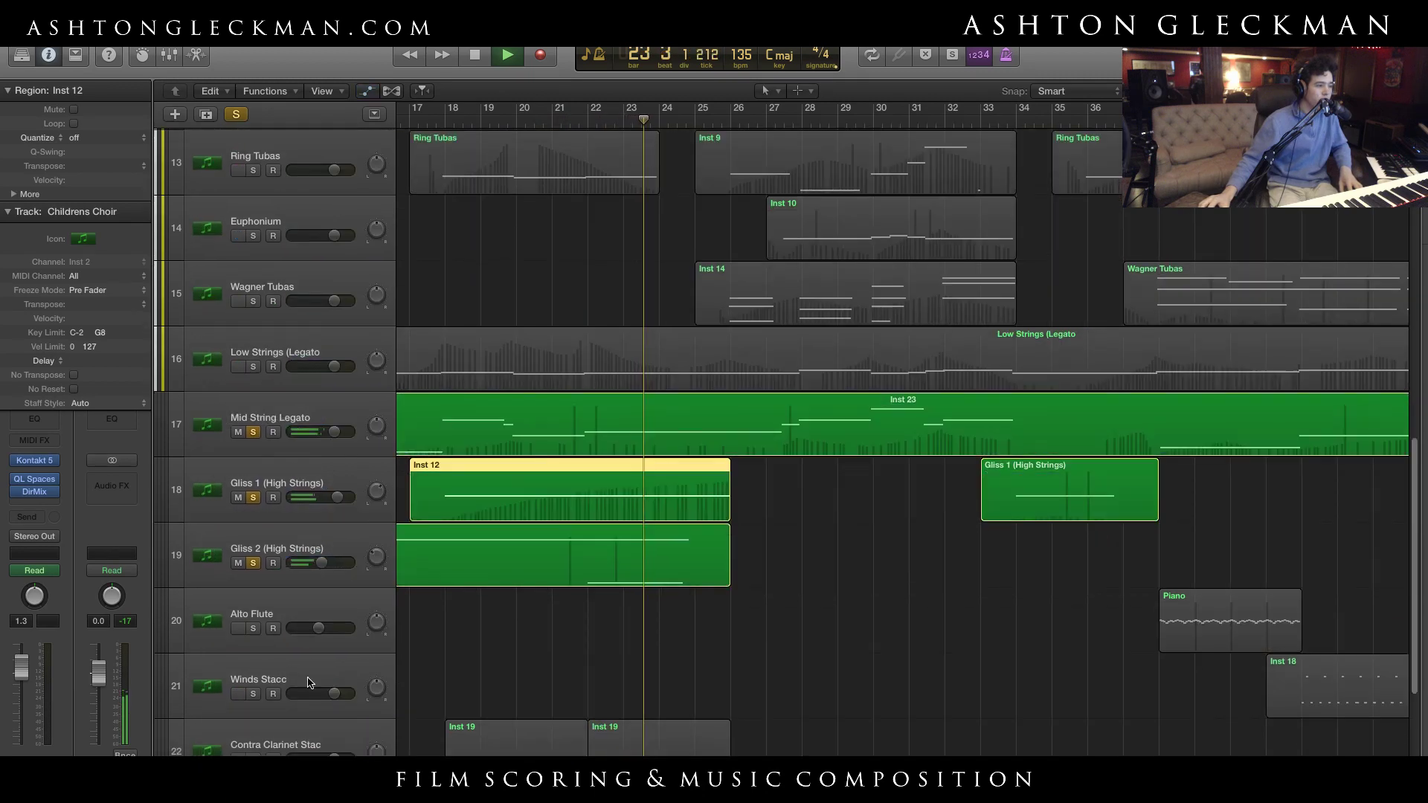
Play from bar 17 with Contra Clarinet Stac soloed in place of Mid String Legato, stop playback, and clear all solos
{"action": "left_click", "coordinate": [410, 119]}
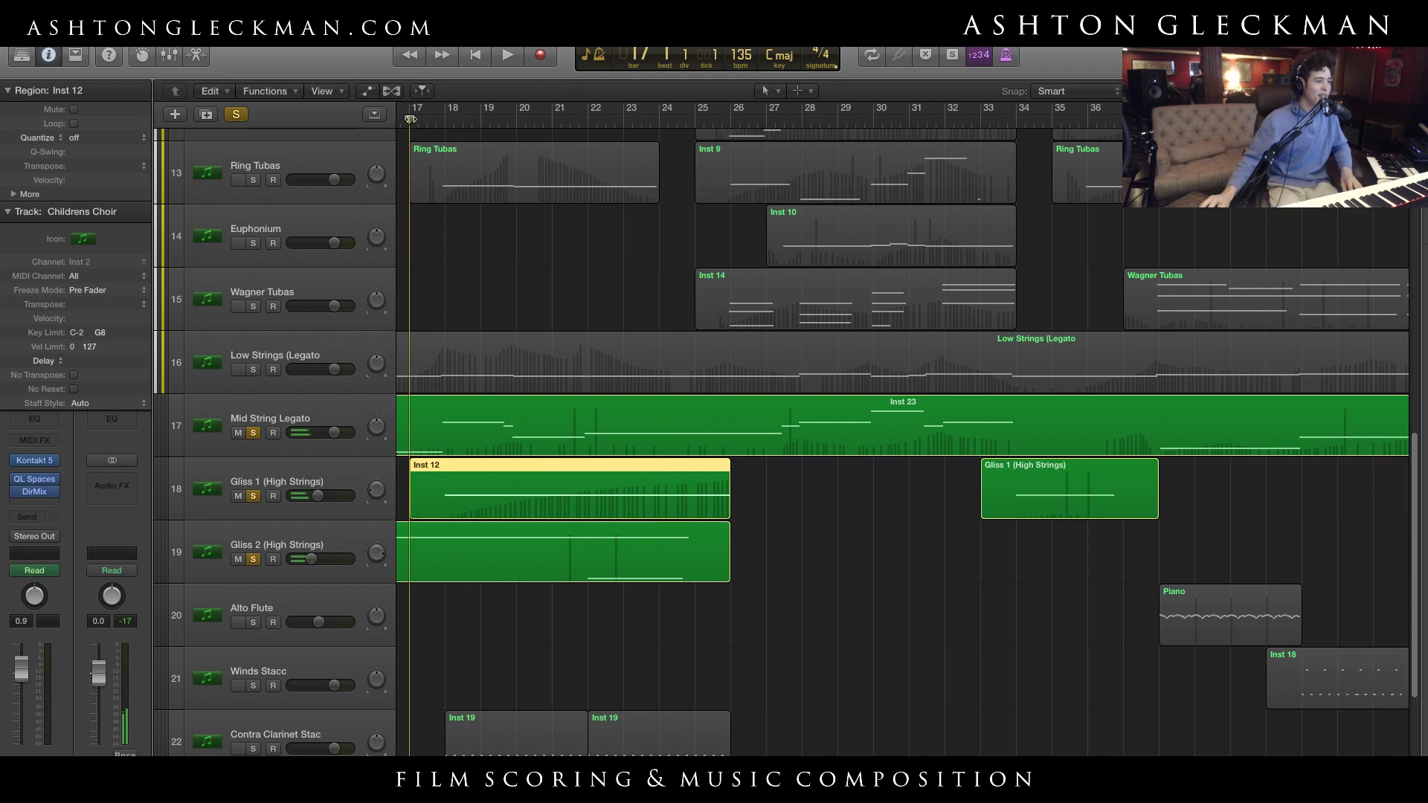
{"action": "left_click", "coordinate": [254, 433]}
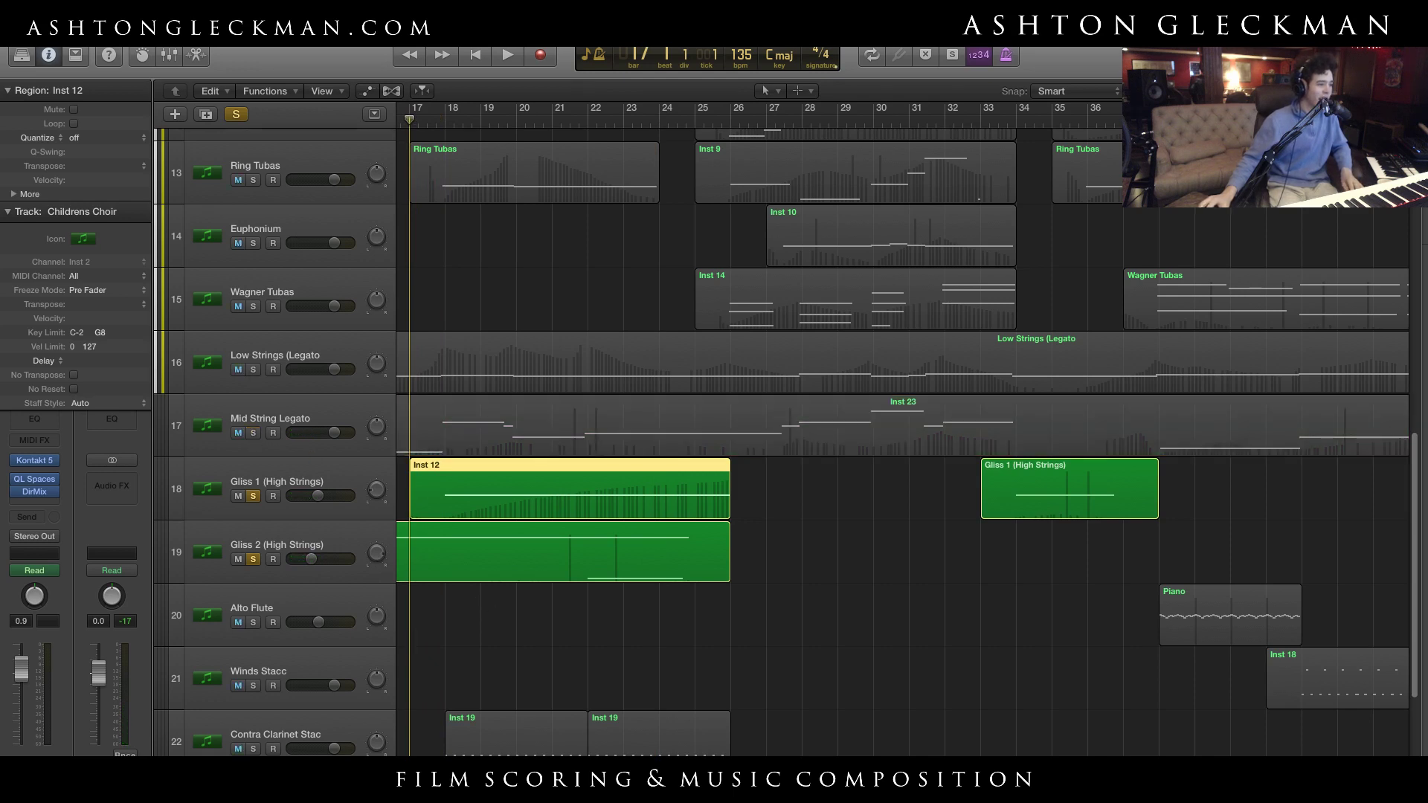
{"action": "left_click", "coordinate": [254, 749]}
{"action": "key", "text": "space"}
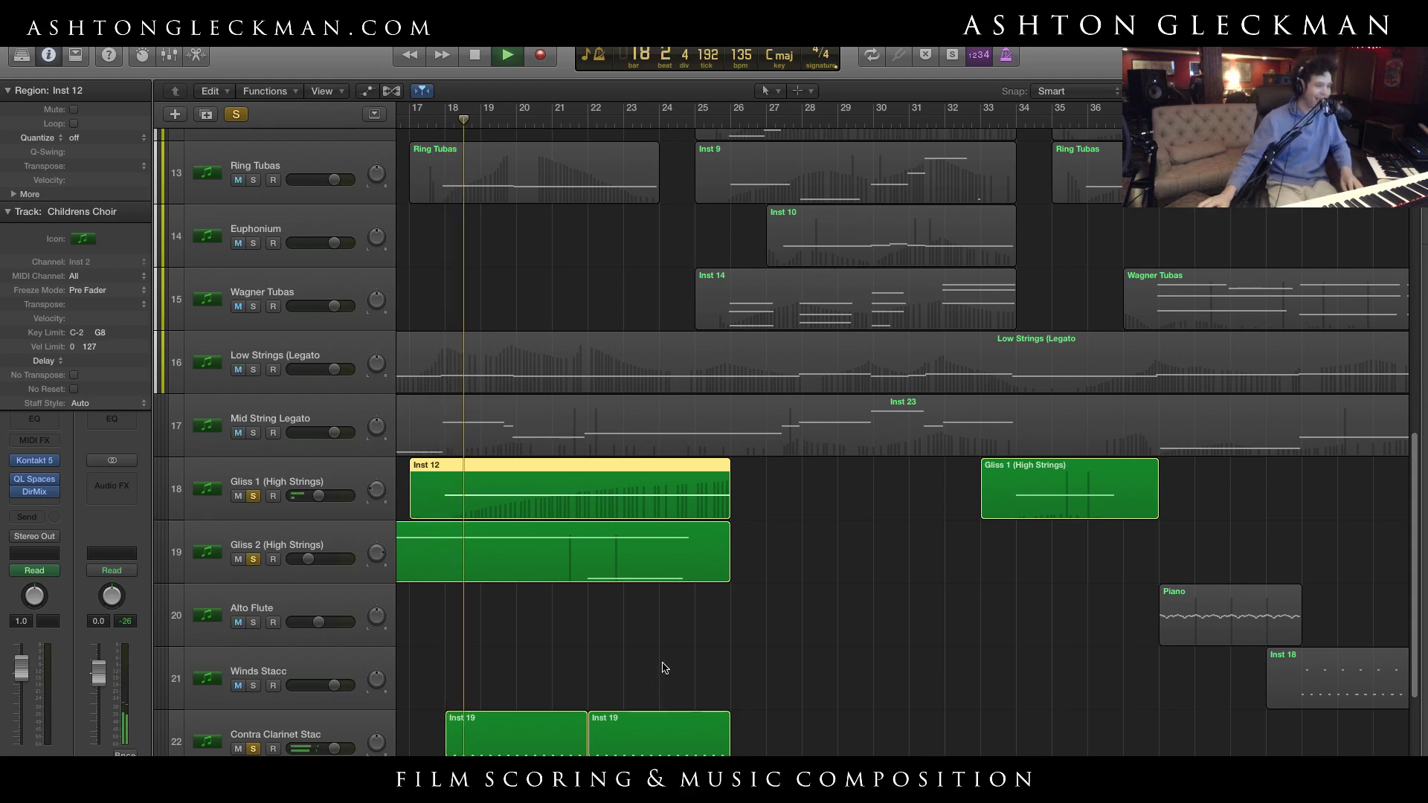
{"action": "key", "text": "space"}
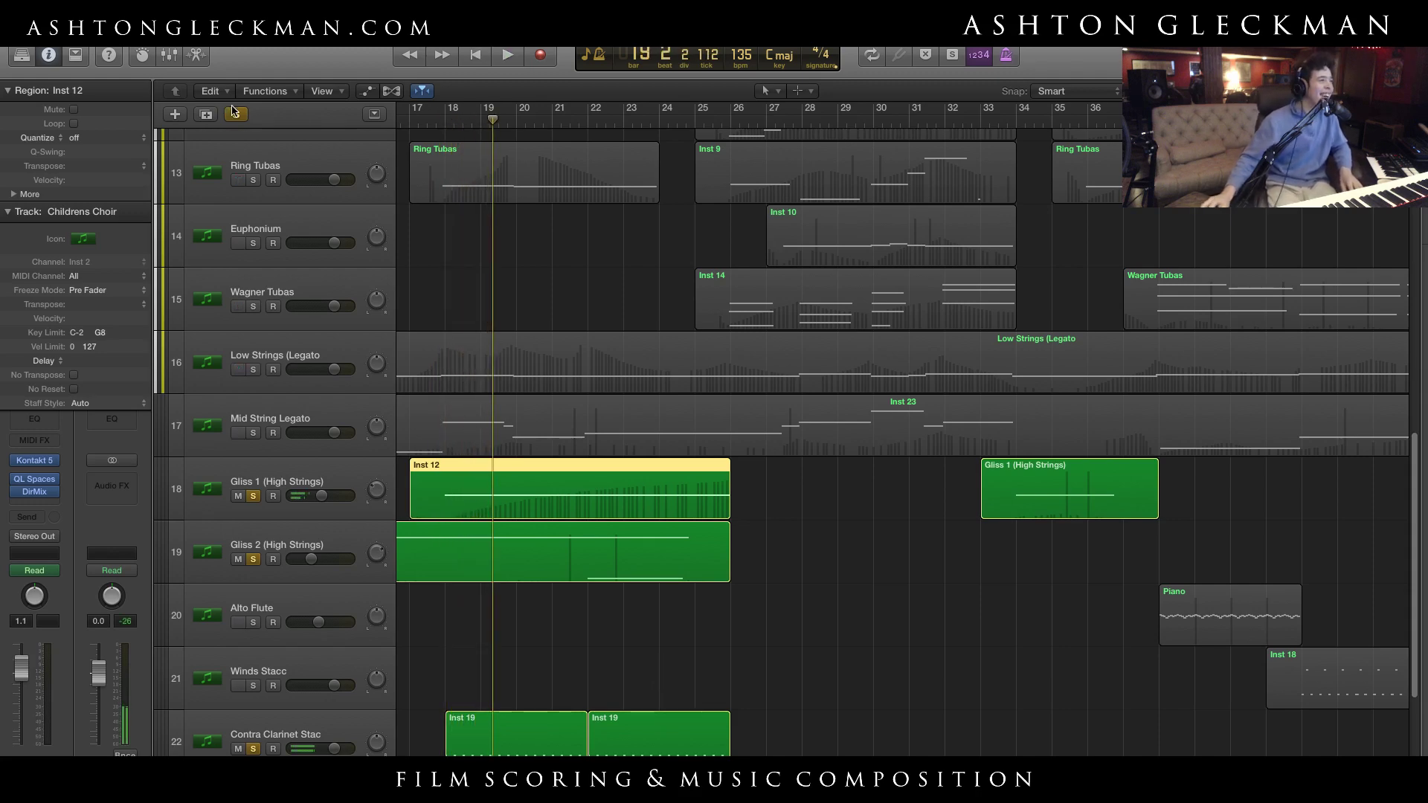
{"action": "key", "text": "ctrl+alt+super+s"}
Survey the arrangement with smaller track heights from the opening bars on, and select the Childrens Choir track
{"action": "scroll", "coordinate": [603, 535], "scroll_direction": "up", "scroll_amount": 5}
{"action": "scroll", "coordinate": [602, 535], "scroll_direction": "up", "scroll_amount": 5}
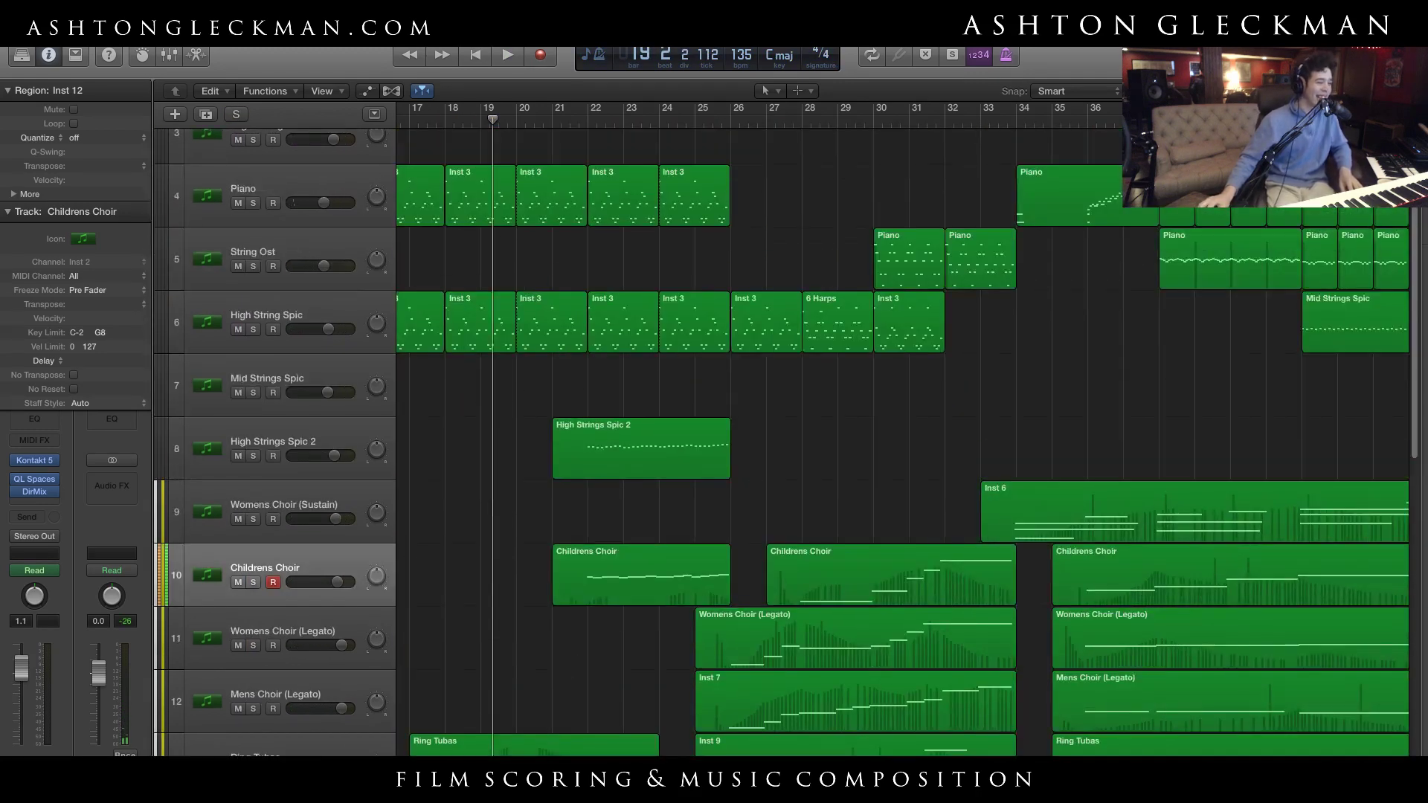
{"action": "scroll", "coordinate": [628, 580], "scroll_direction": "left", "scroll_amount": 5}
{"action": "scroll", "coordinate": [628, 580], "scroll_direction": "down", "scroll_amount": 5}
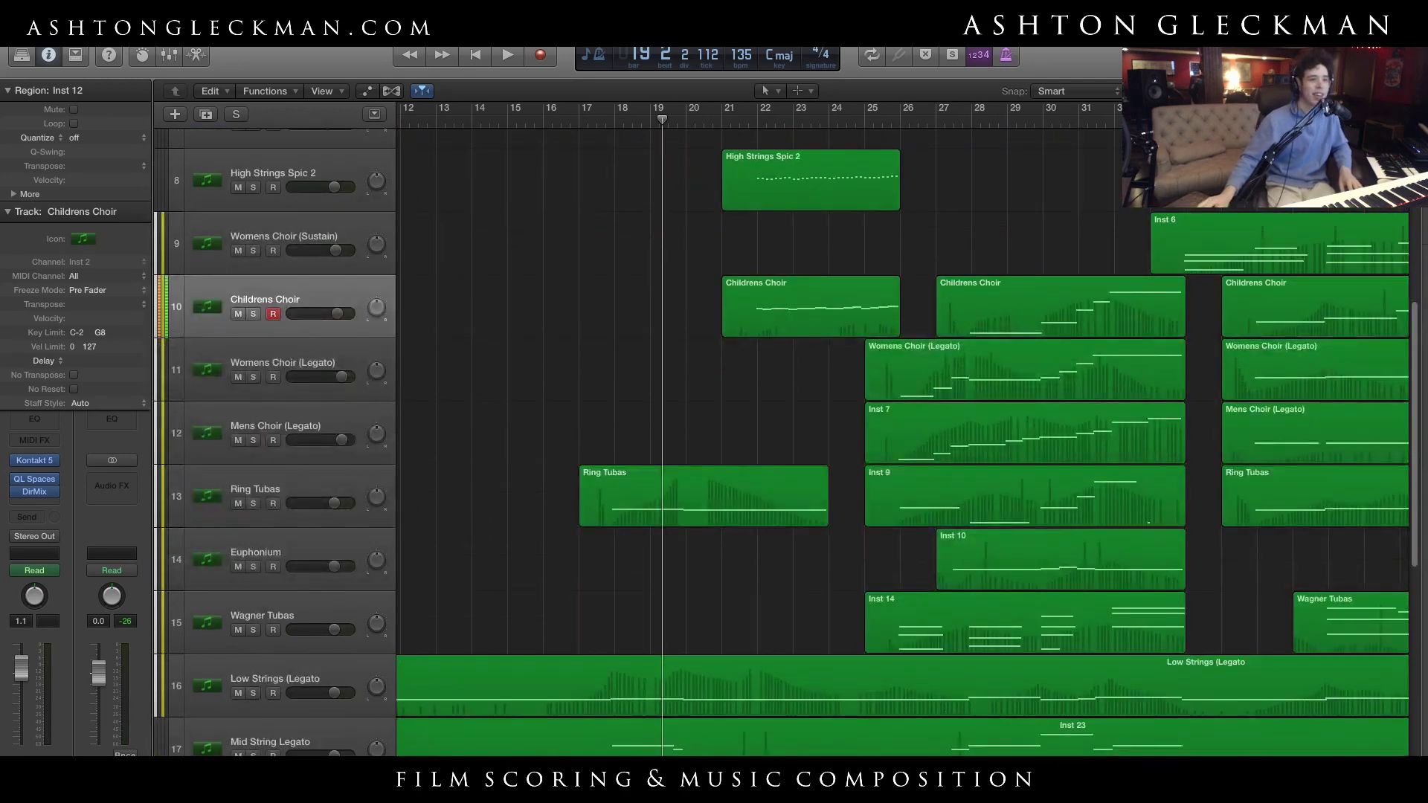
{"action": "key", "text": "super+Up"}
{"action": "key", "text": "super+Up"}
{"action": "key", "text": "super+Up"}
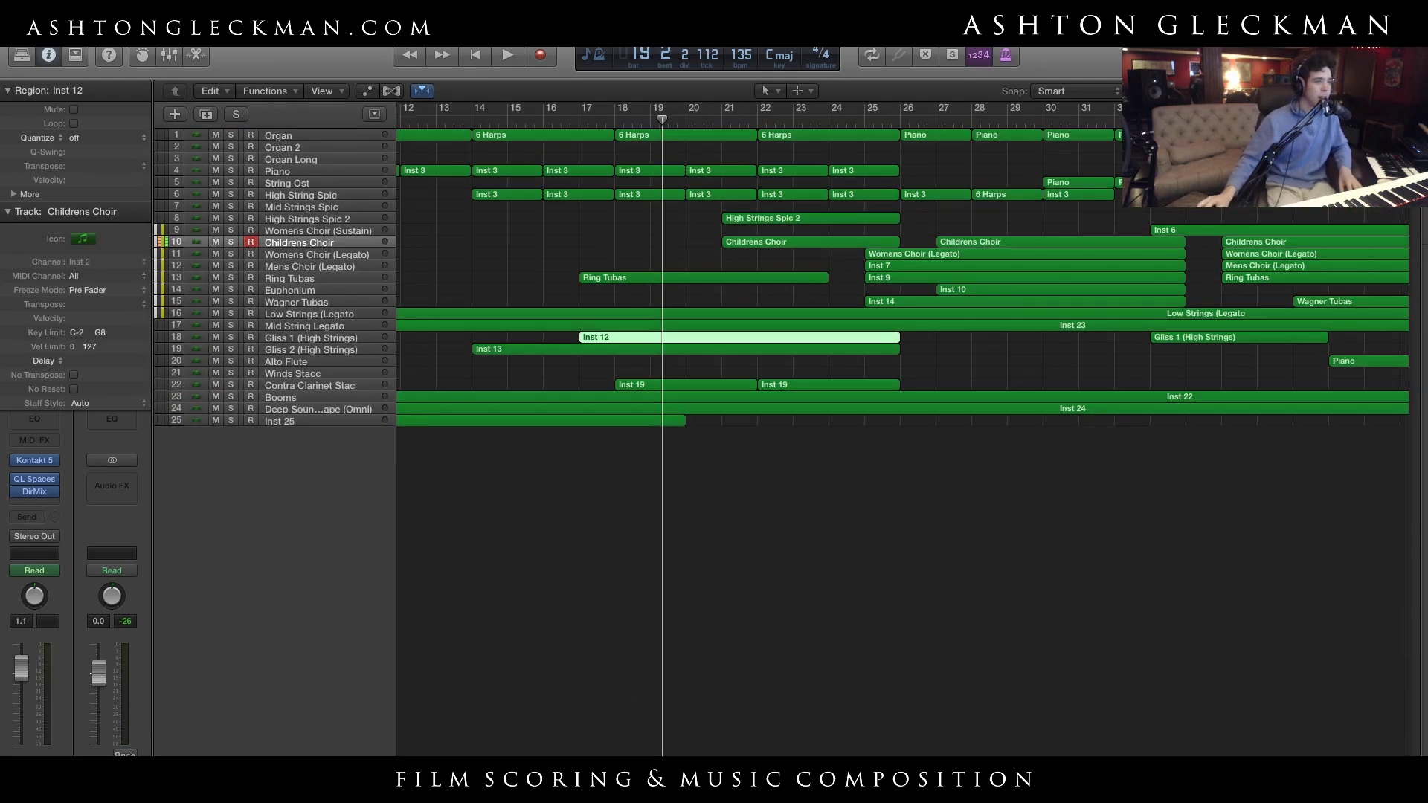
{"action": "key", "text": "super+Down"}
{"action": "key", "text": "super+Down"}
{"action": "key", "text": "super+Down"}
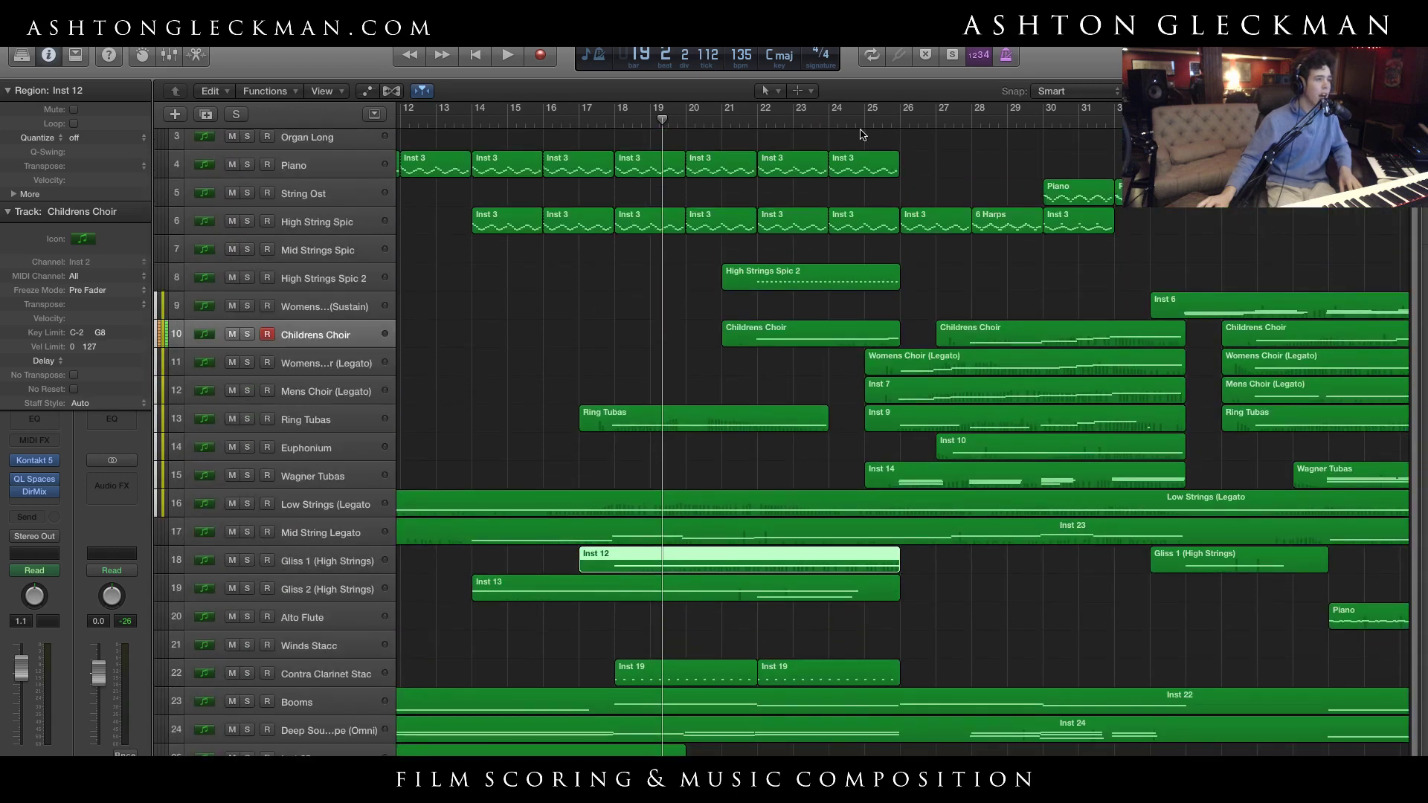
{"action": "left_click", "coordinate": [356, 331]}
{"action": "scroll", "coordinate": [511, 371], "scroll_direction": "up", "scroll_amount": 2}
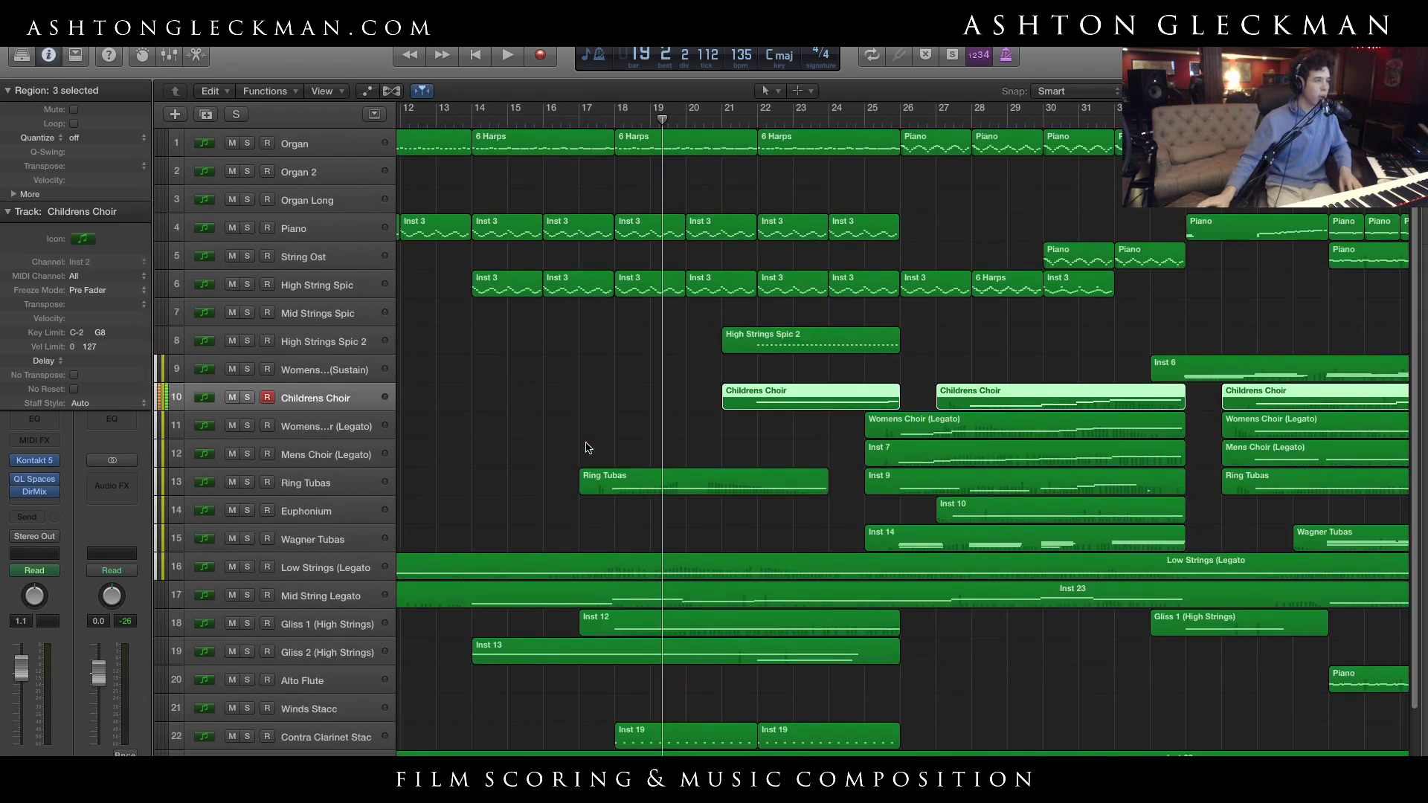
{"action": "scroll", "coordinate": [902, 429], "scroll_direction": "left", "scroll_amount": 10}
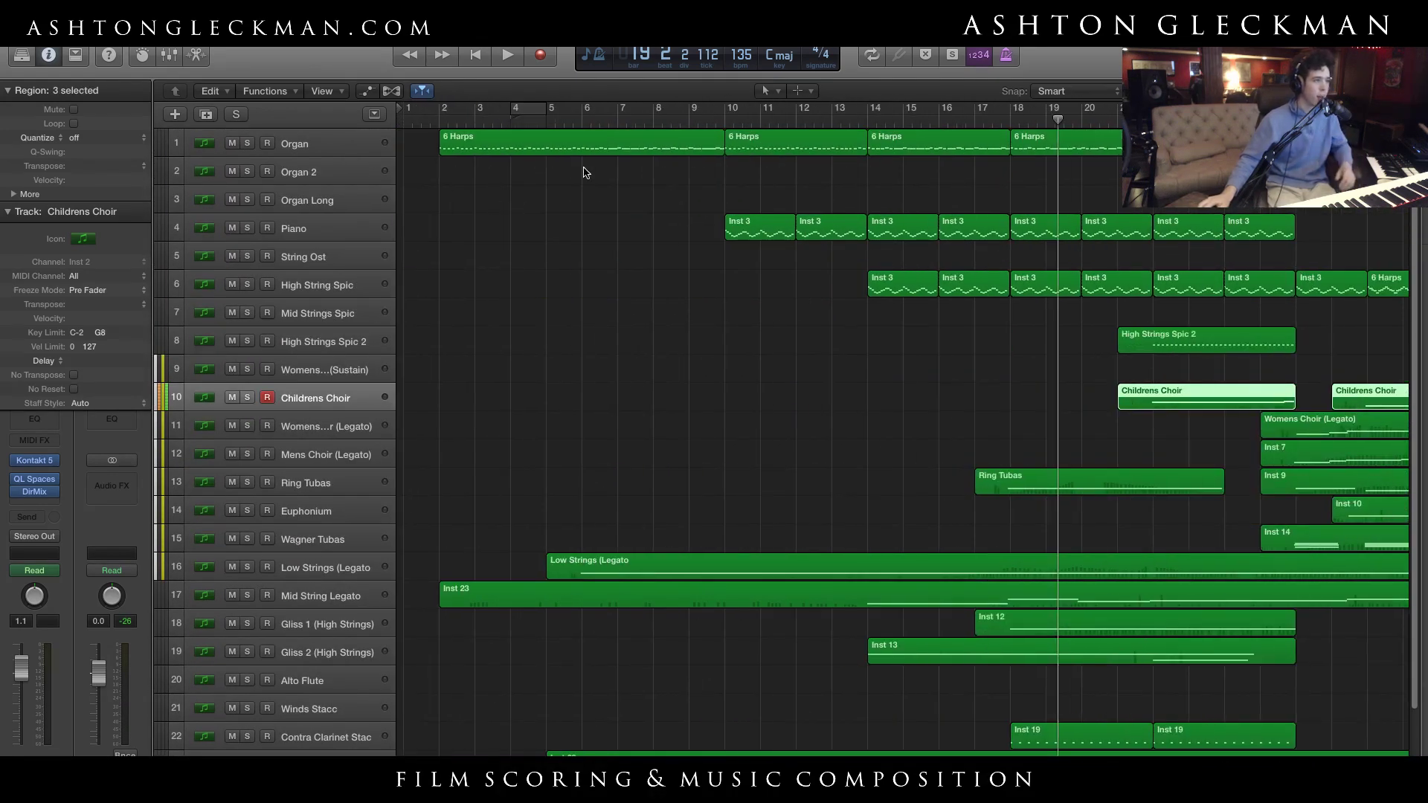
Select the Piano track, play it soloed from bar 10, stop playback, and clear the solo
{"action": "left_click", "coordinate": [649, 219]}
{"action": "left_click", "coordinate": [365, 235]}
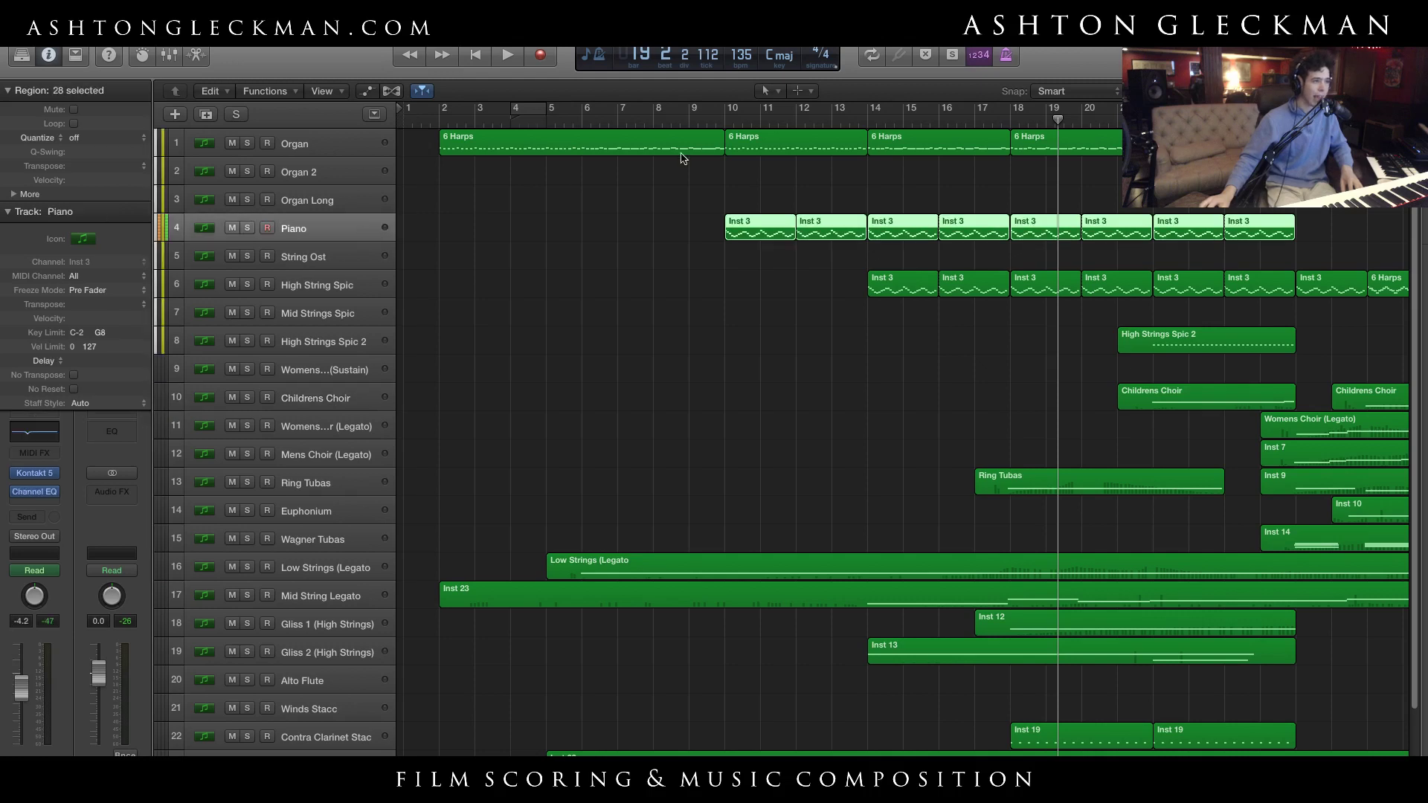
{"action": "left_click", "coordinate": [727, 118]}
{"action": "key", "text": "space"}
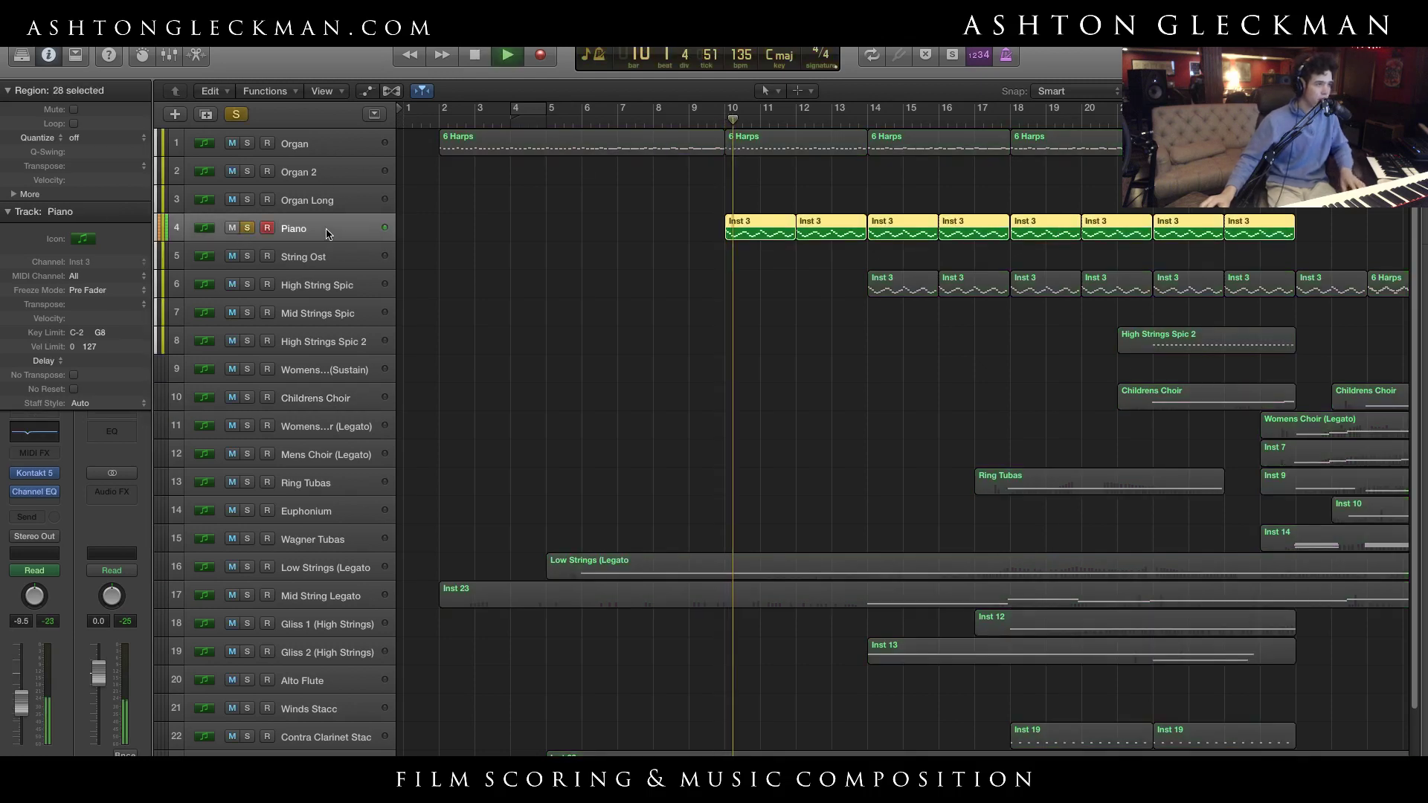
{"action": "key", "text": "space"}
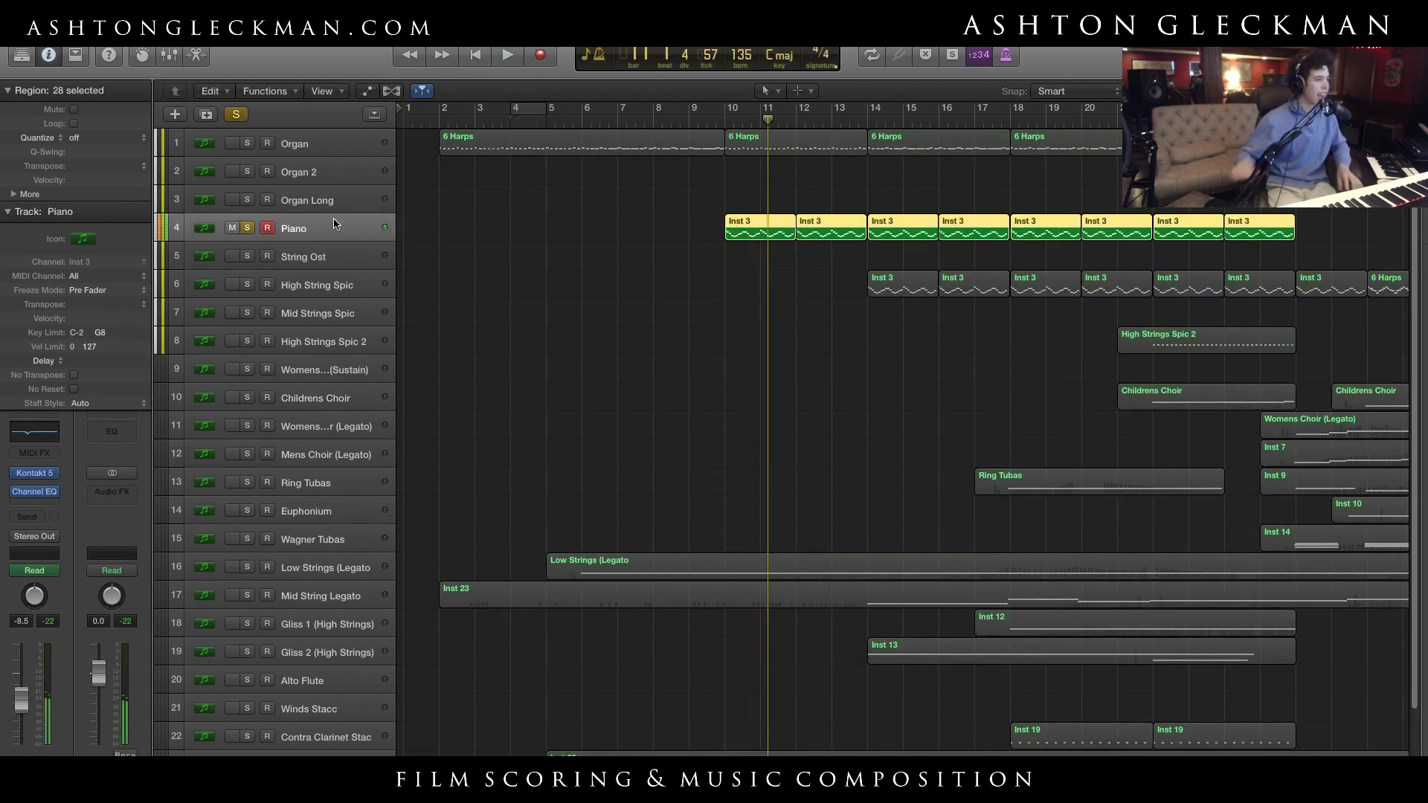
{"action": "left_click", "coordinate": [236, 113]}
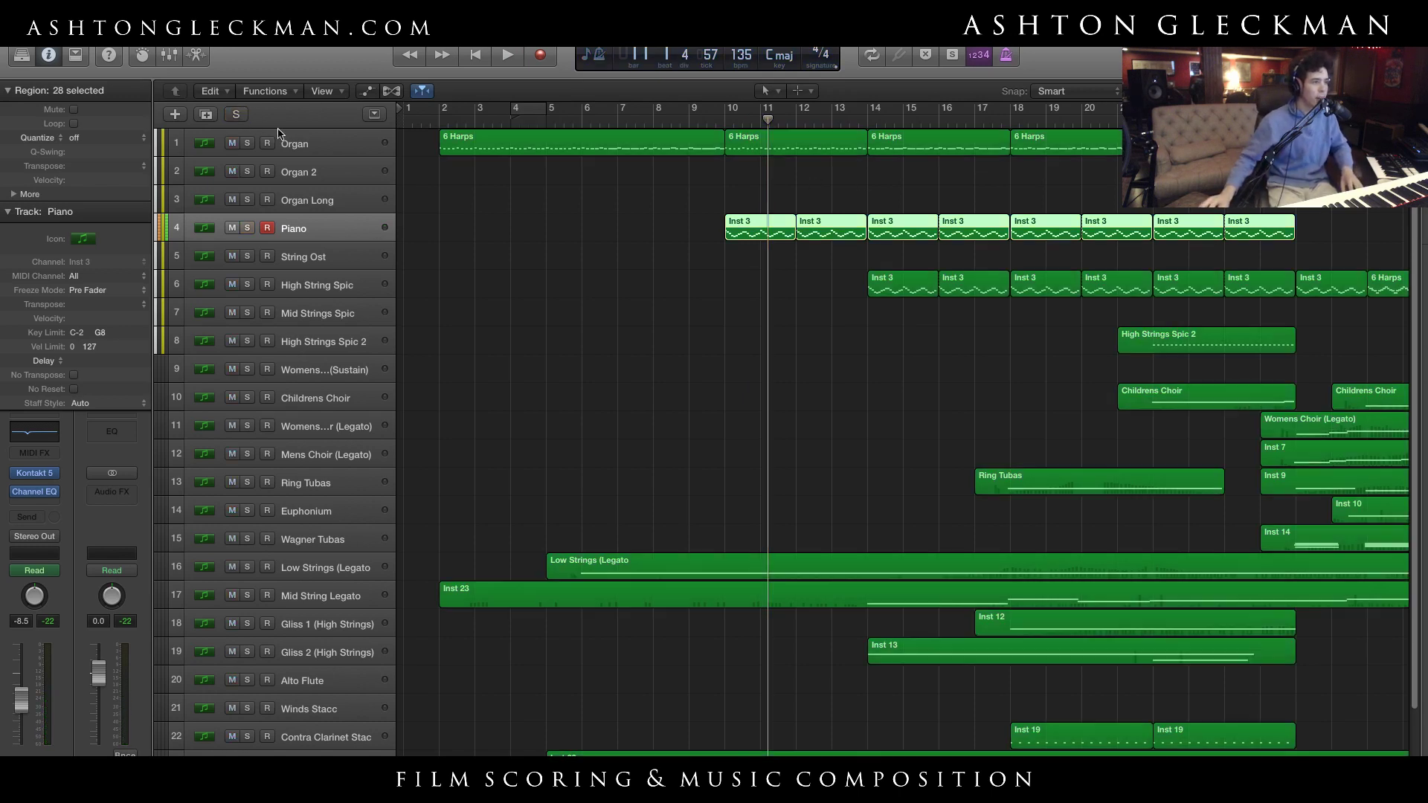
Solo High String Spic, play it briefly from bar 14, and select its track
{"action": "left_click", "coordinate": [247, 285]}
{"action": "left_click", "coordinate": [861, 120]}
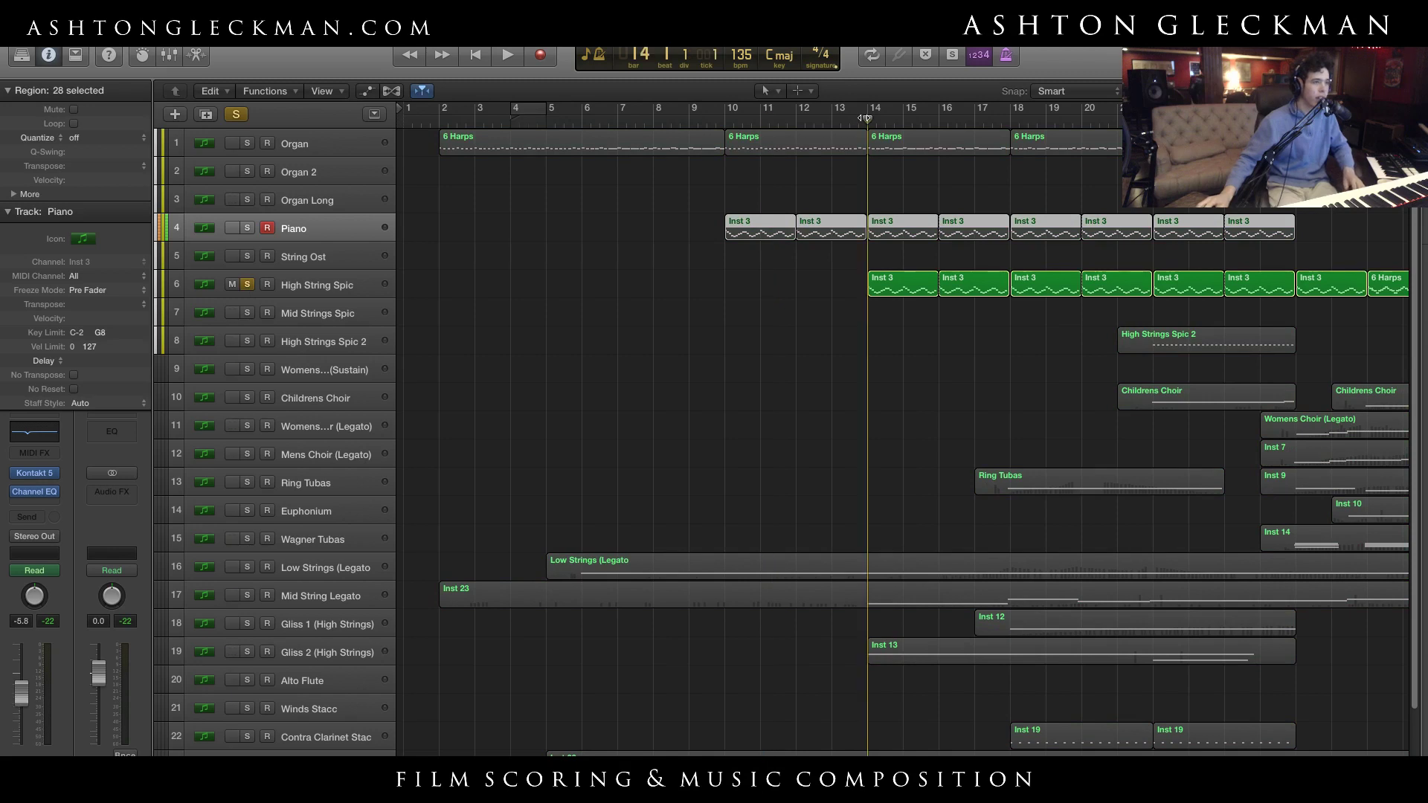
{"action": "key", "text": "space"}
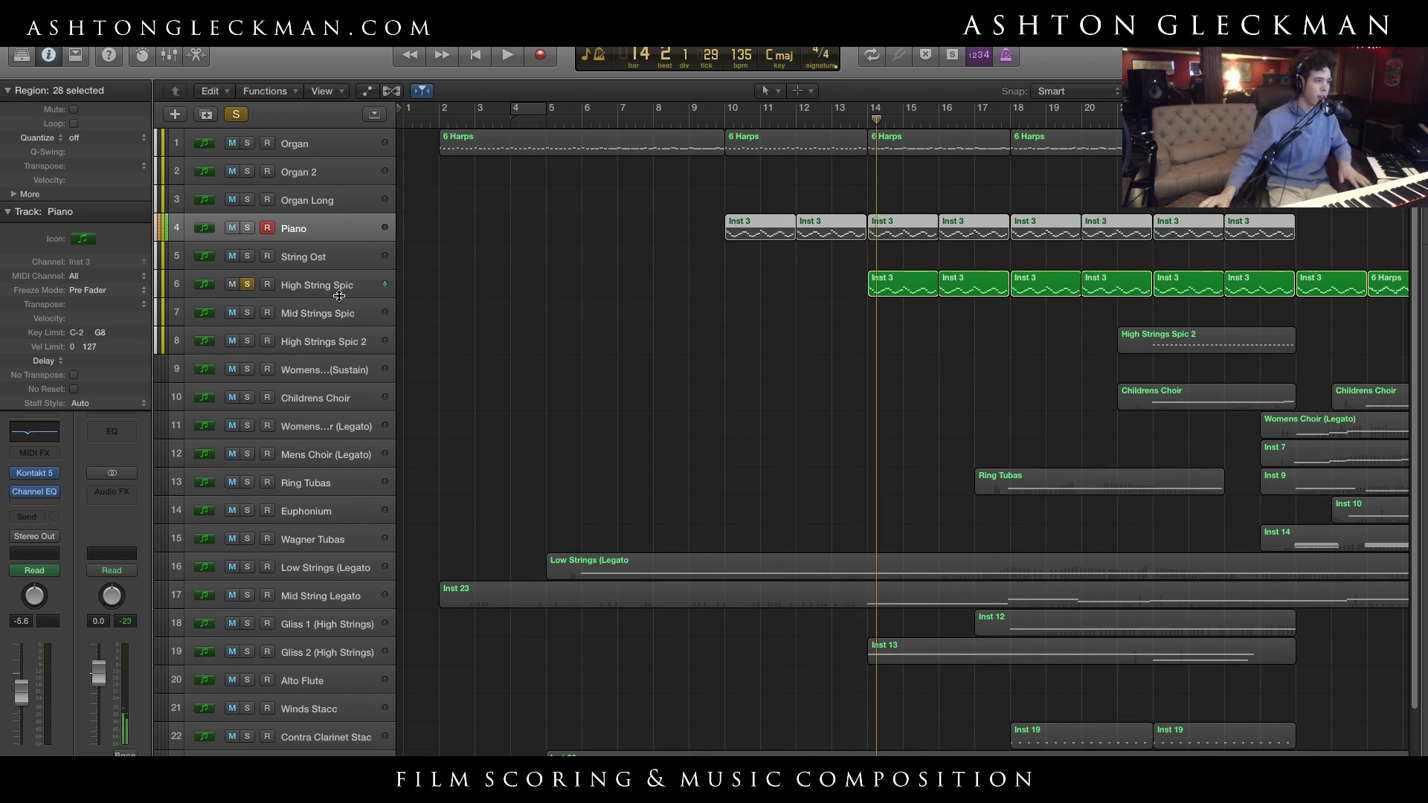
{"action": "left_click", "coordinate": [343, 293]}
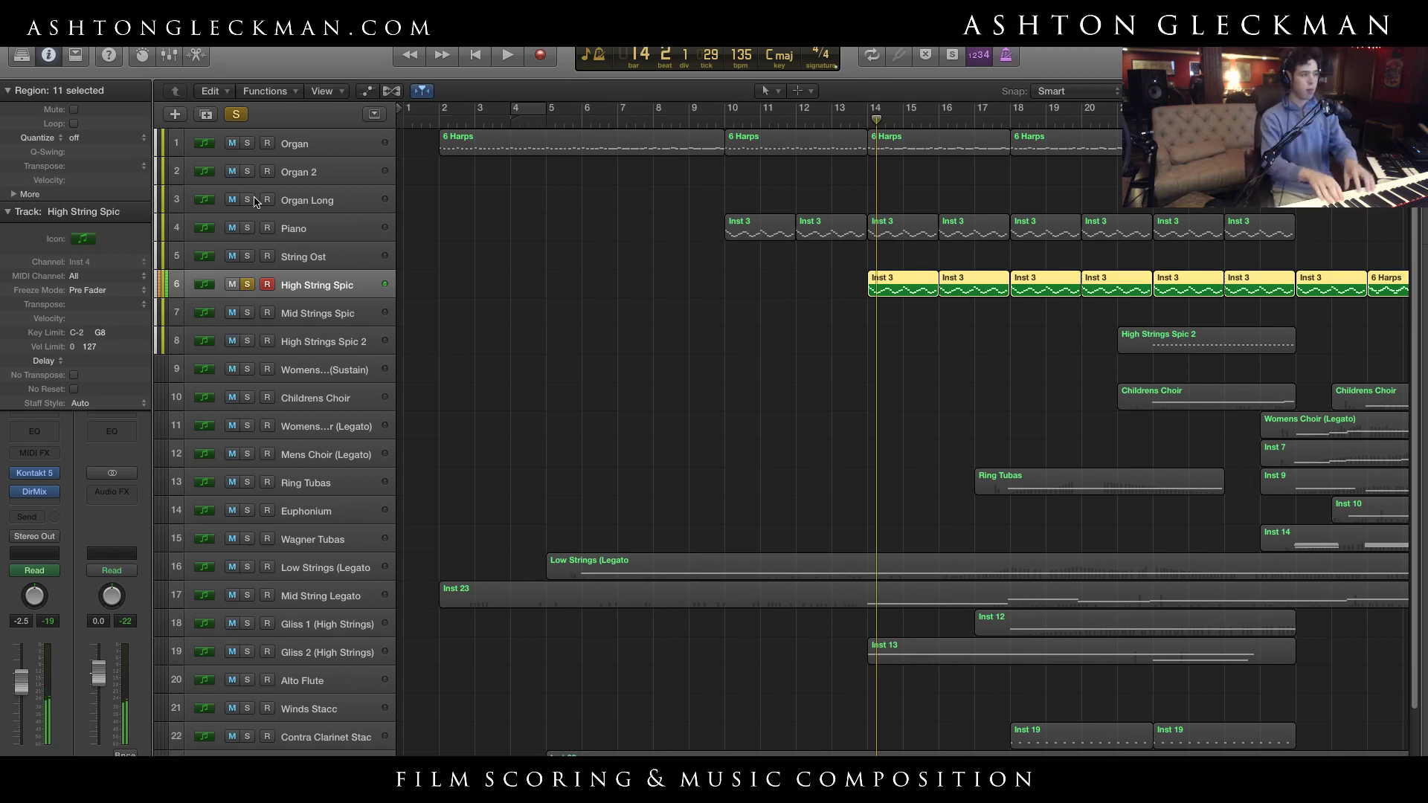
Resume playback of High String Spic with Piano and Organ added to the solo, stop at bar 18, and clear the solos
{"action": "key", "text": "space"}
{"action": "left_click", "coordinate": [246, 228]}
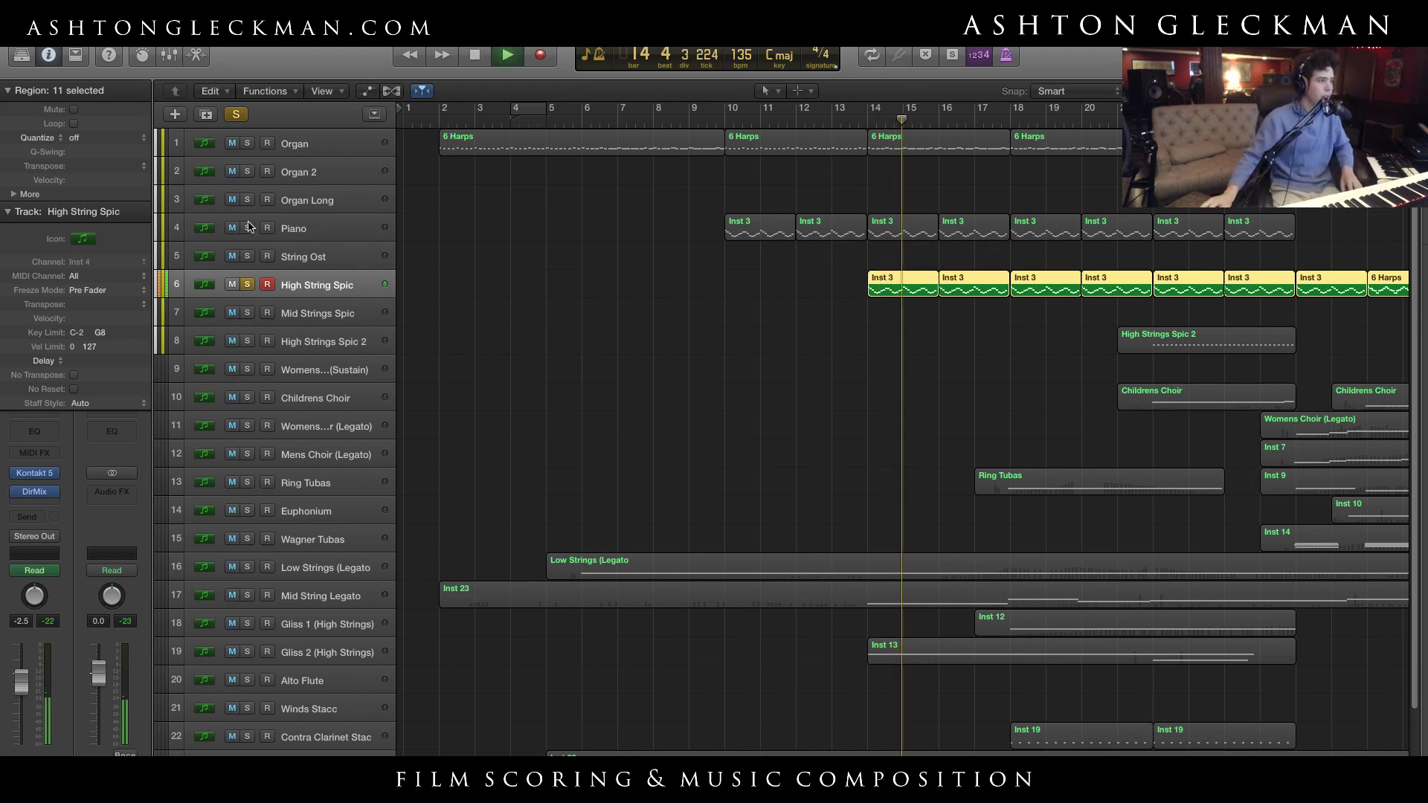
{"action": "left_click", "coordinate": [246, 143]}
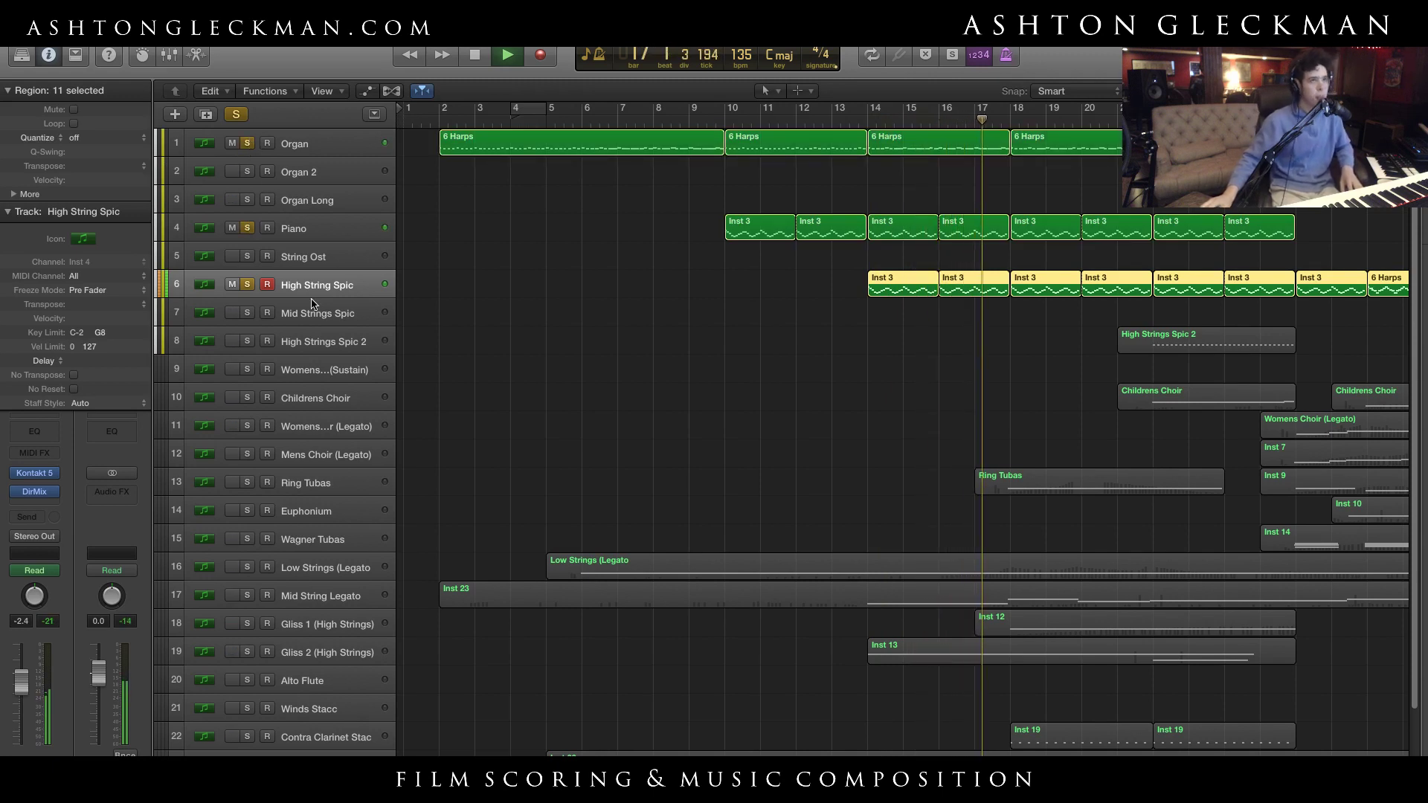
{"action": "key", "text": "space"}
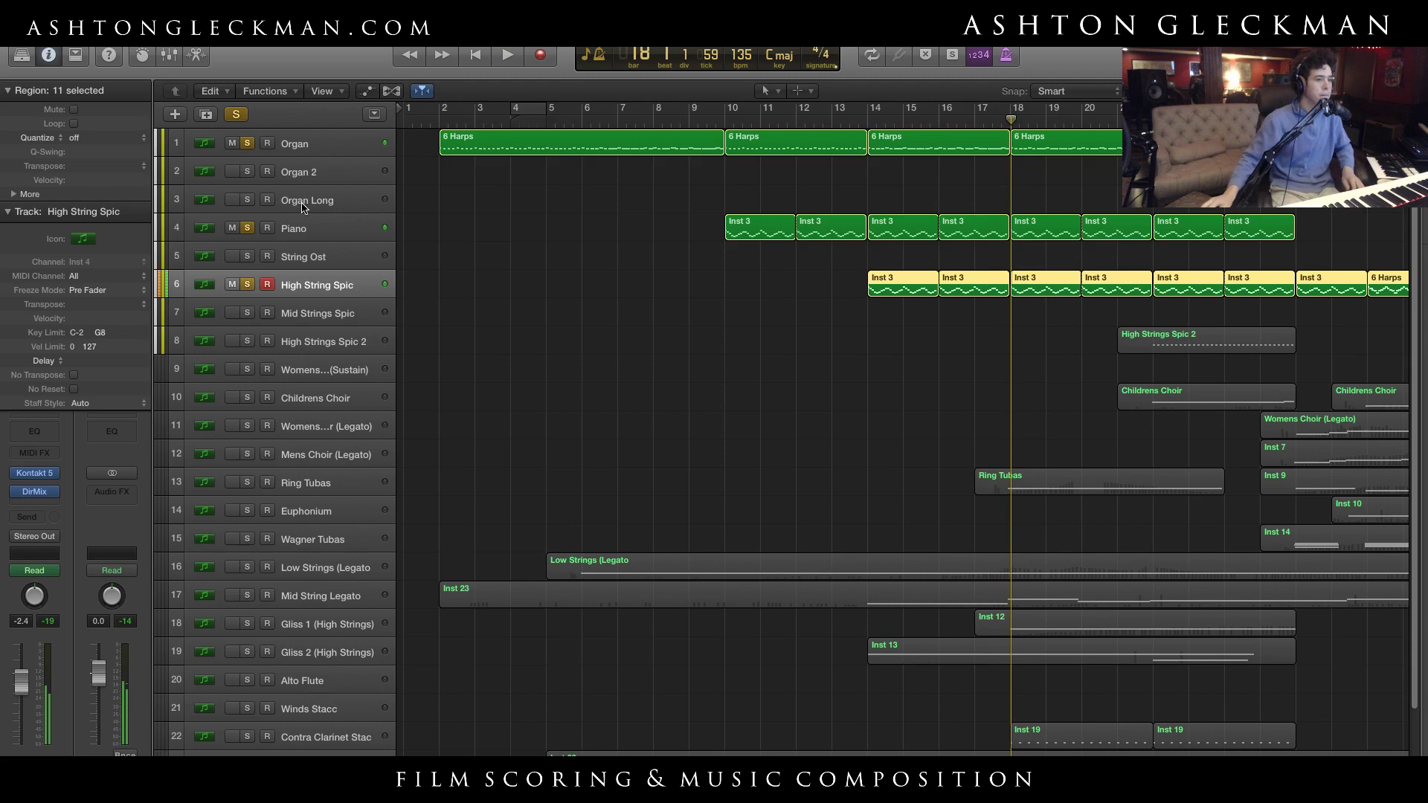
{"action": "left_click", "coordinate": [235, 114]}
Look over the lower tracks down to Inst 25 and select the Alto Flute track
{"action": "left_click", "coordinate": [565, 752]}
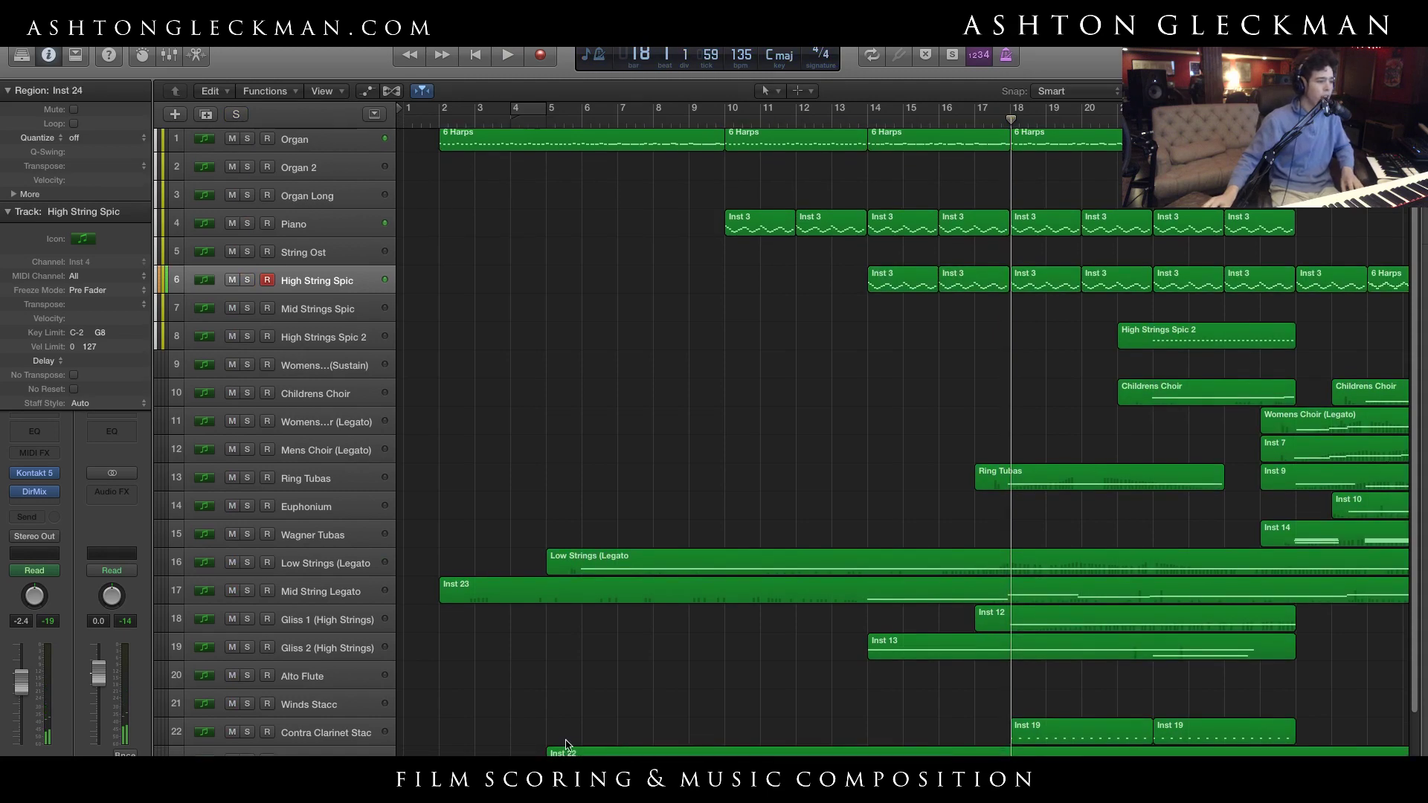
{"action": "scroll", "coordinate": [364, 491], "scroll_direction": "down", "scroll_amount": 3}
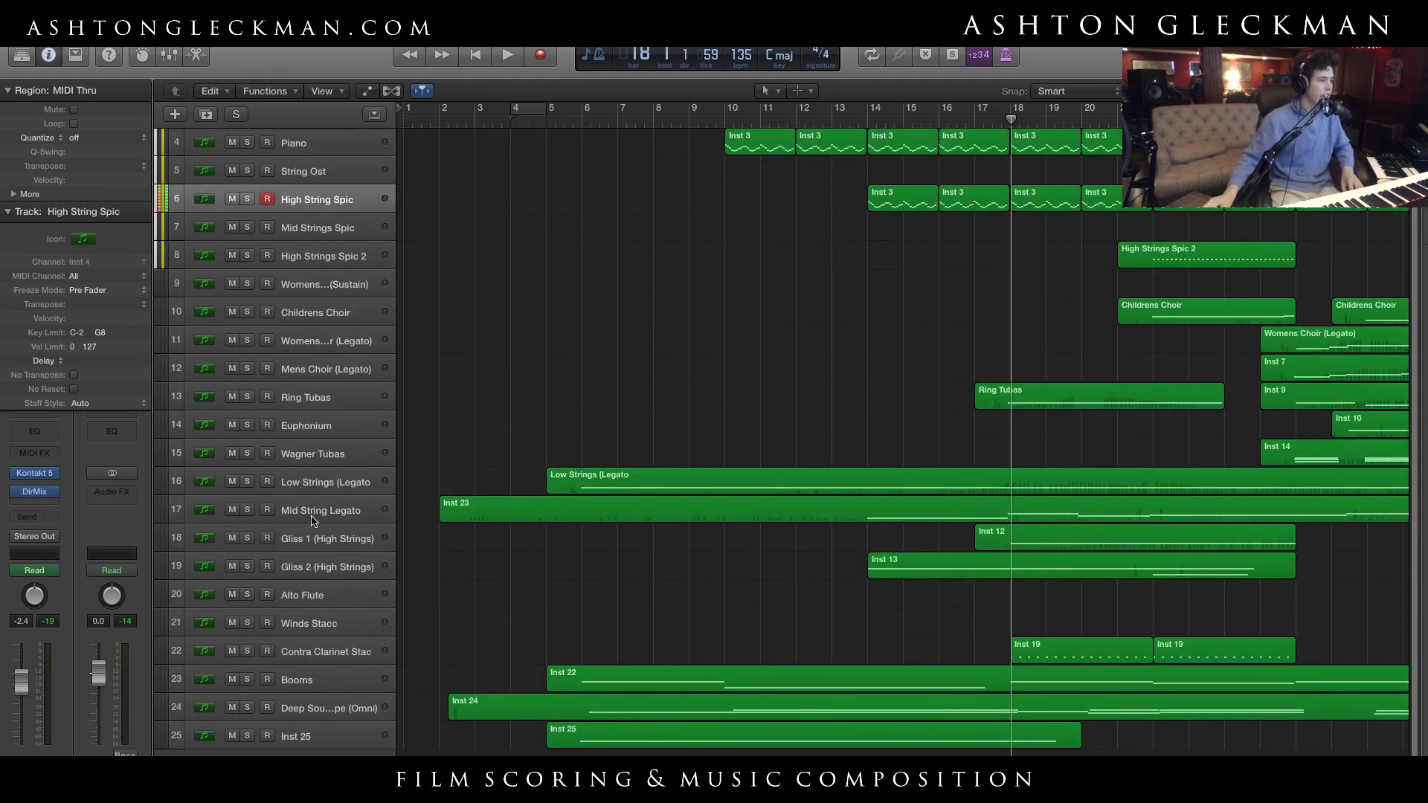
{"action": "left_click", "coordinate": [344, 573]}
{"action": "left_click", "coordinate": [343, 595]}
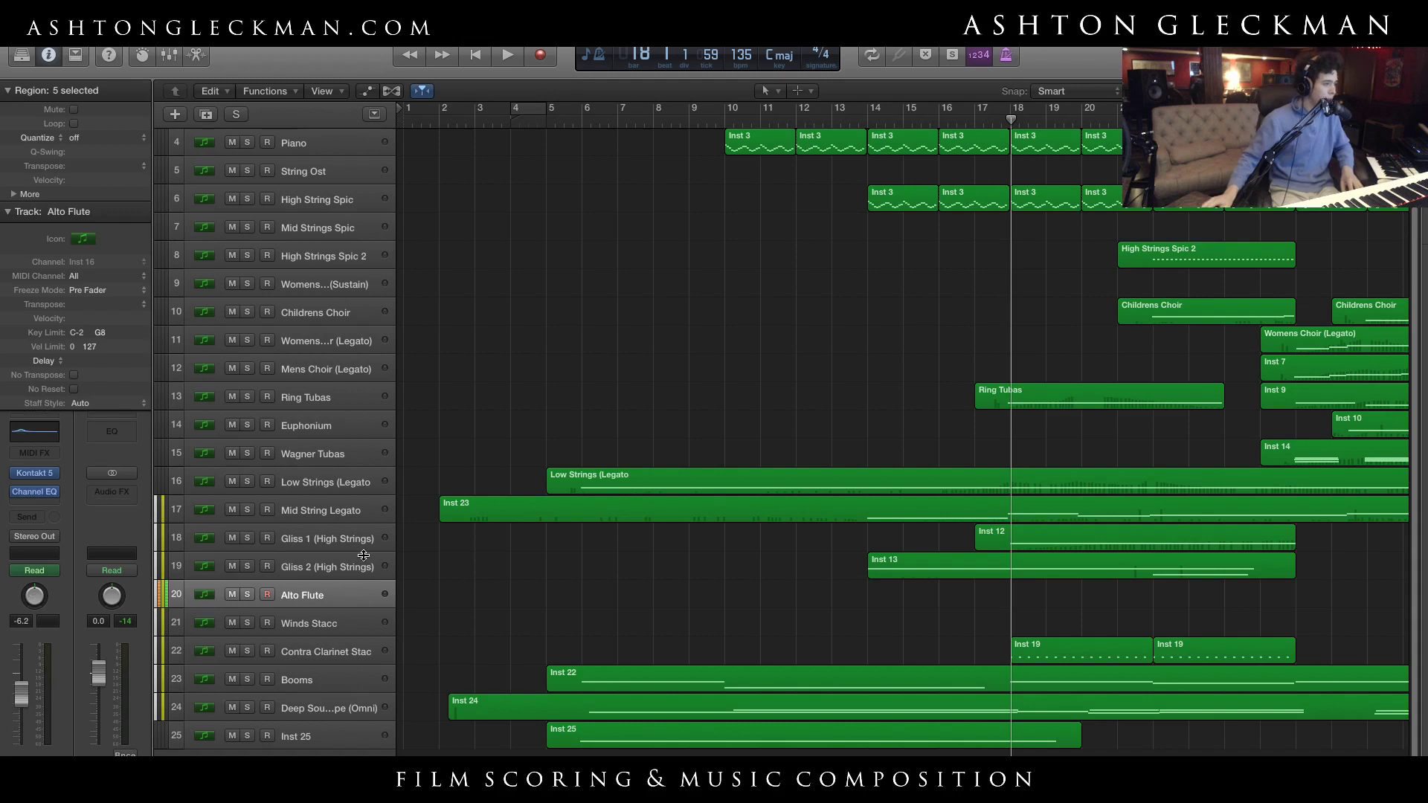
Select the Piano track for live playing and place the playhead at bar 43, beat 3
{"action": "left_click", "coordinate": [305, 148]}
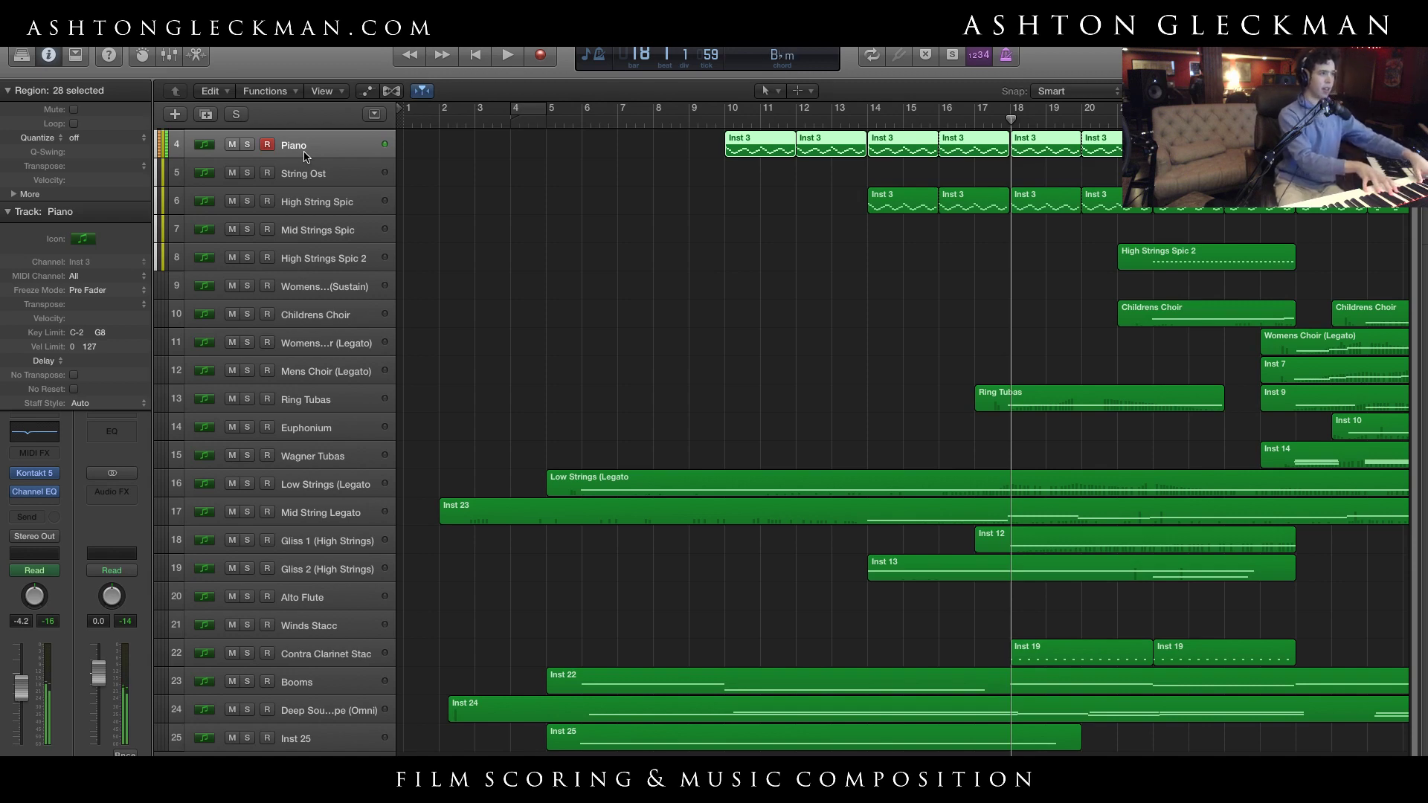
{"action": "scroll", "coordinate": [981, 408], "scroll_direction": "up", "scroll_amount": 3}
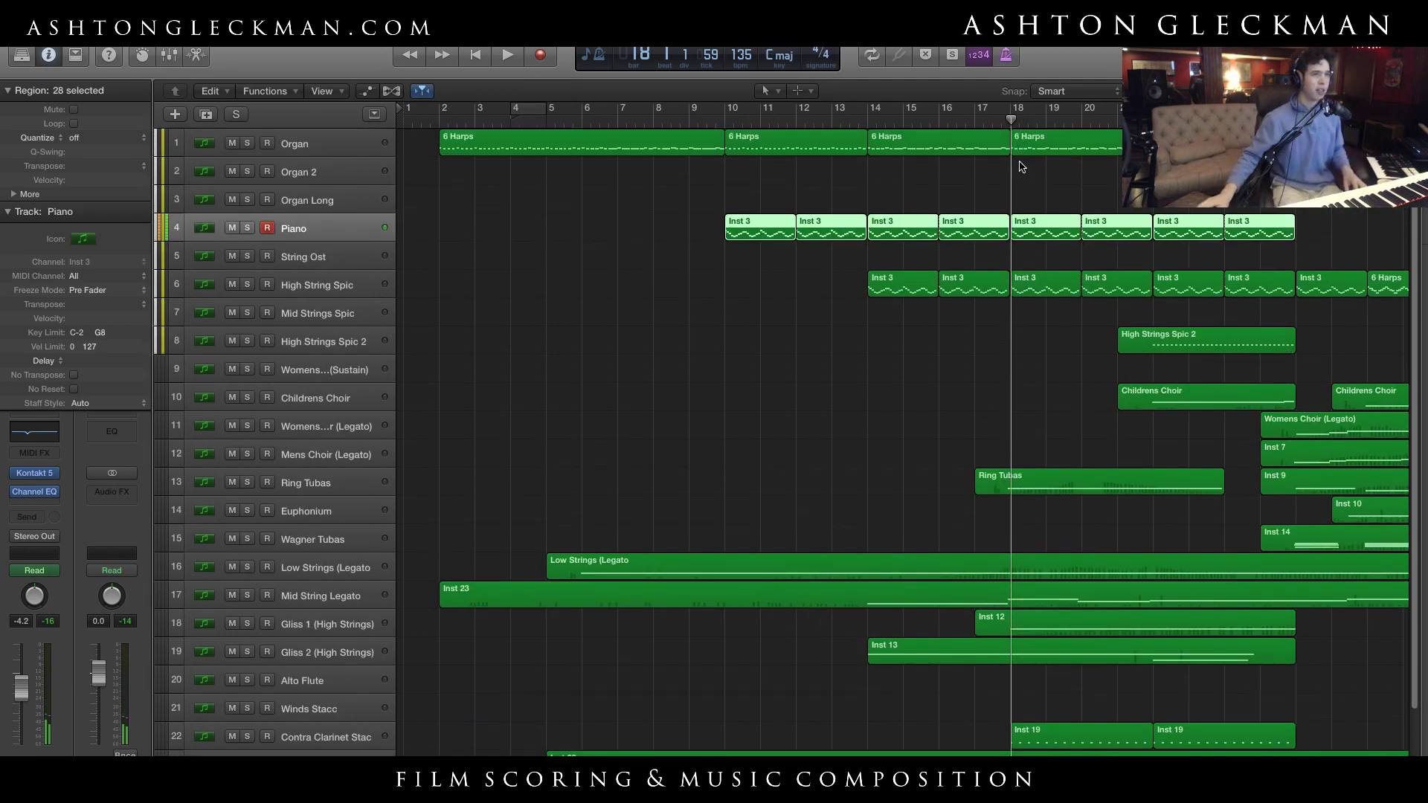
{"action": "scroll", "coordinate": [904, 439], "scroll_direction": "right", "scroll_amount": 4}
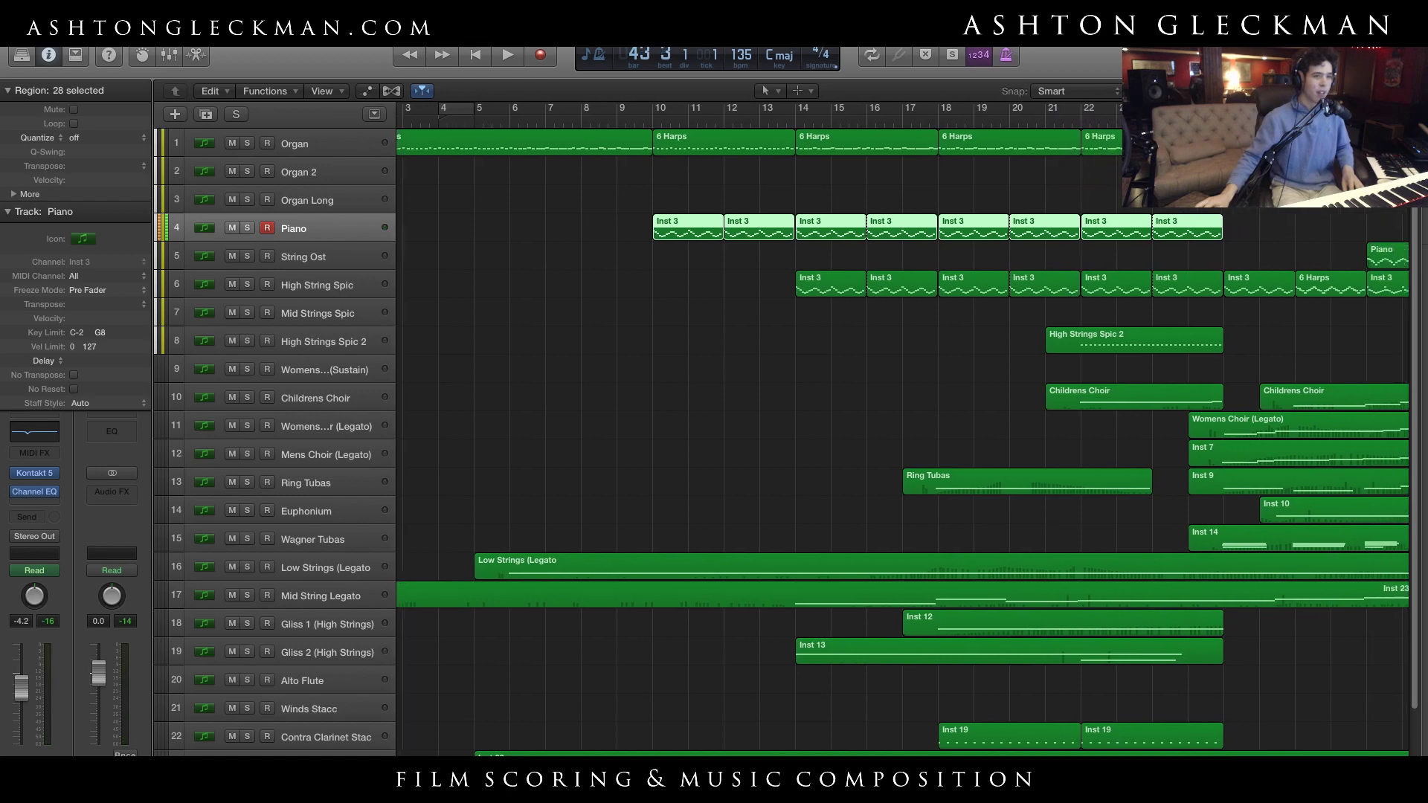
Play the full arrangement up to bar 30, stop playback, and deselect all regions
{"action": "key", "text": "space"}
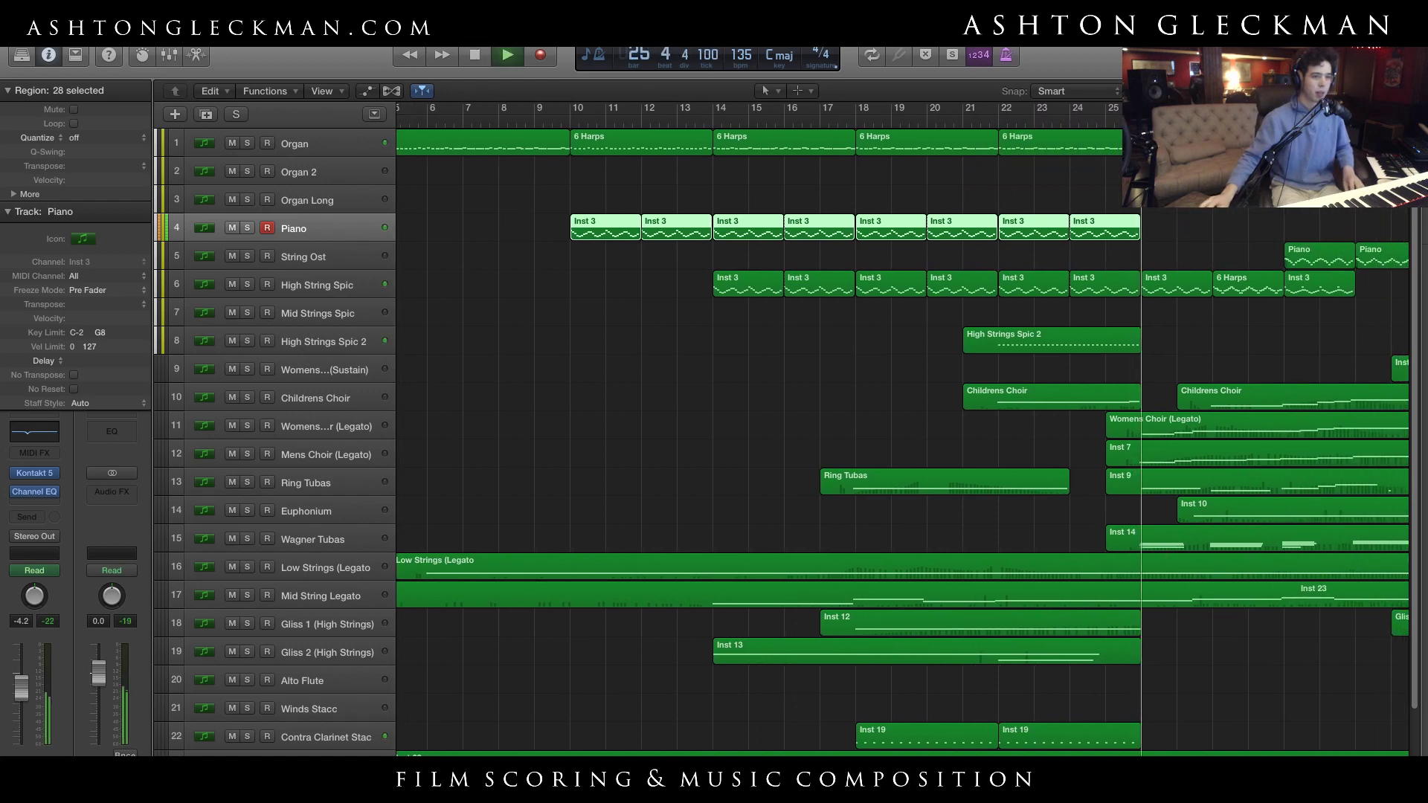
{"action": "scroll", "coordinate": [627, 517], "scroll_direction": "right", "scroll_amount": 10}
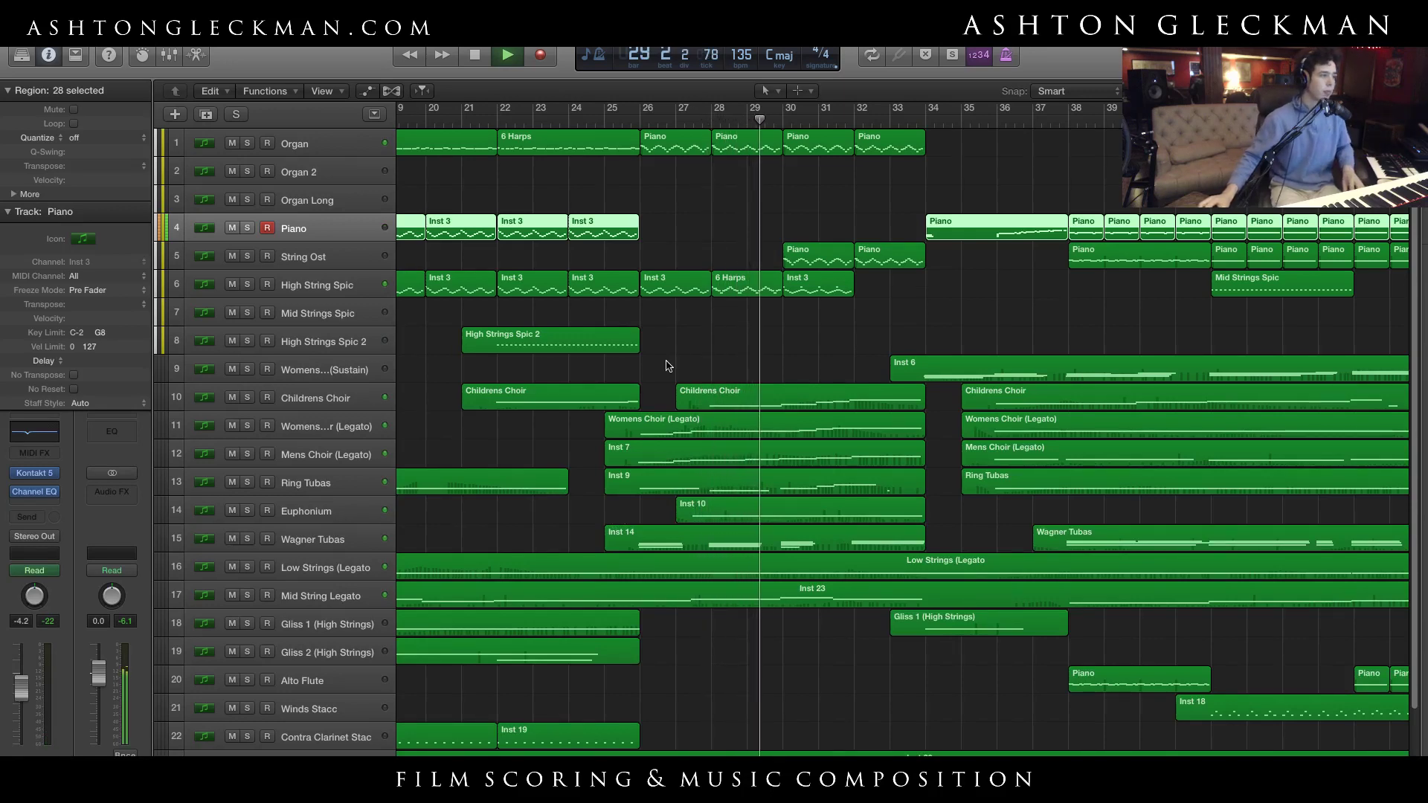
{"action": "key", "text": "space"}
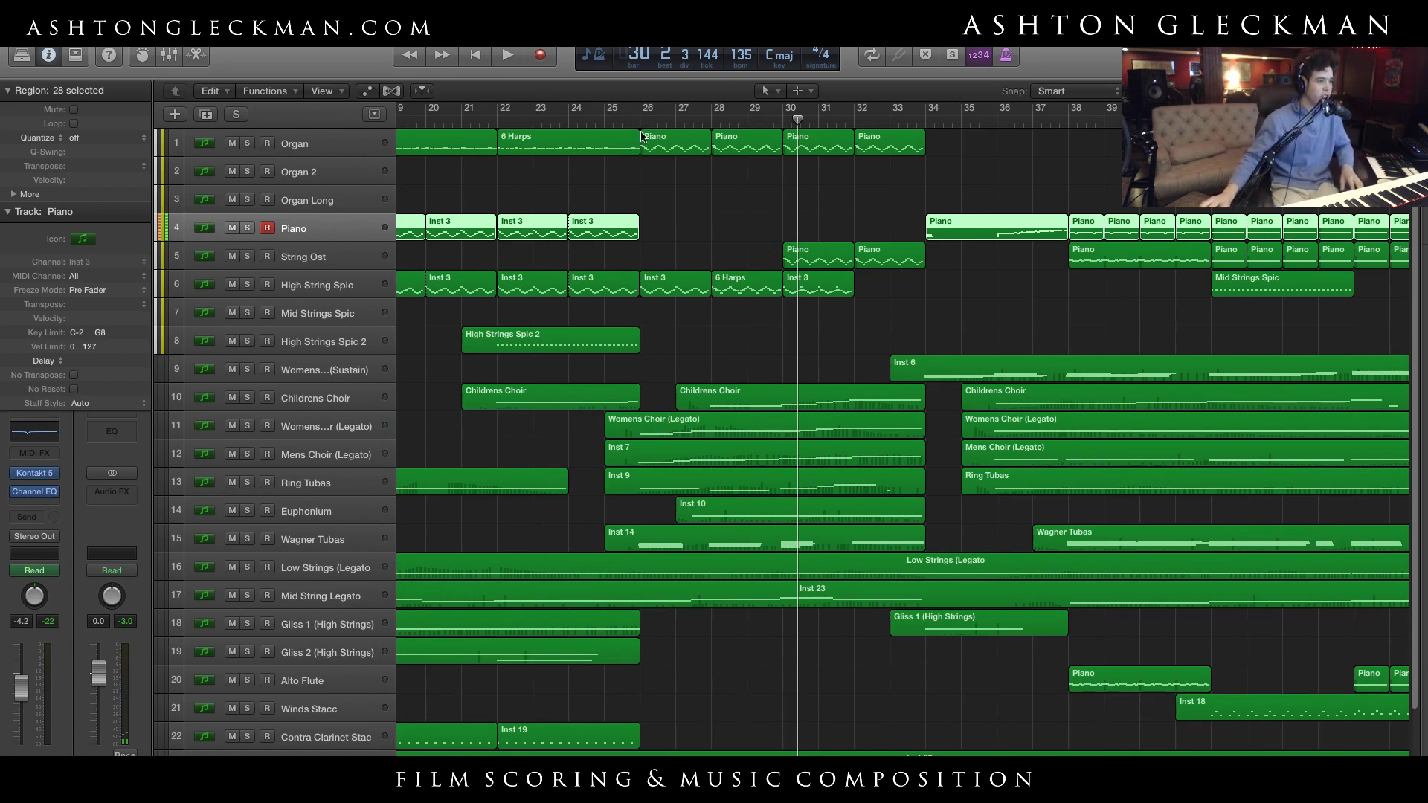
{"action": "left_click", "coordinate": [787, 321]}
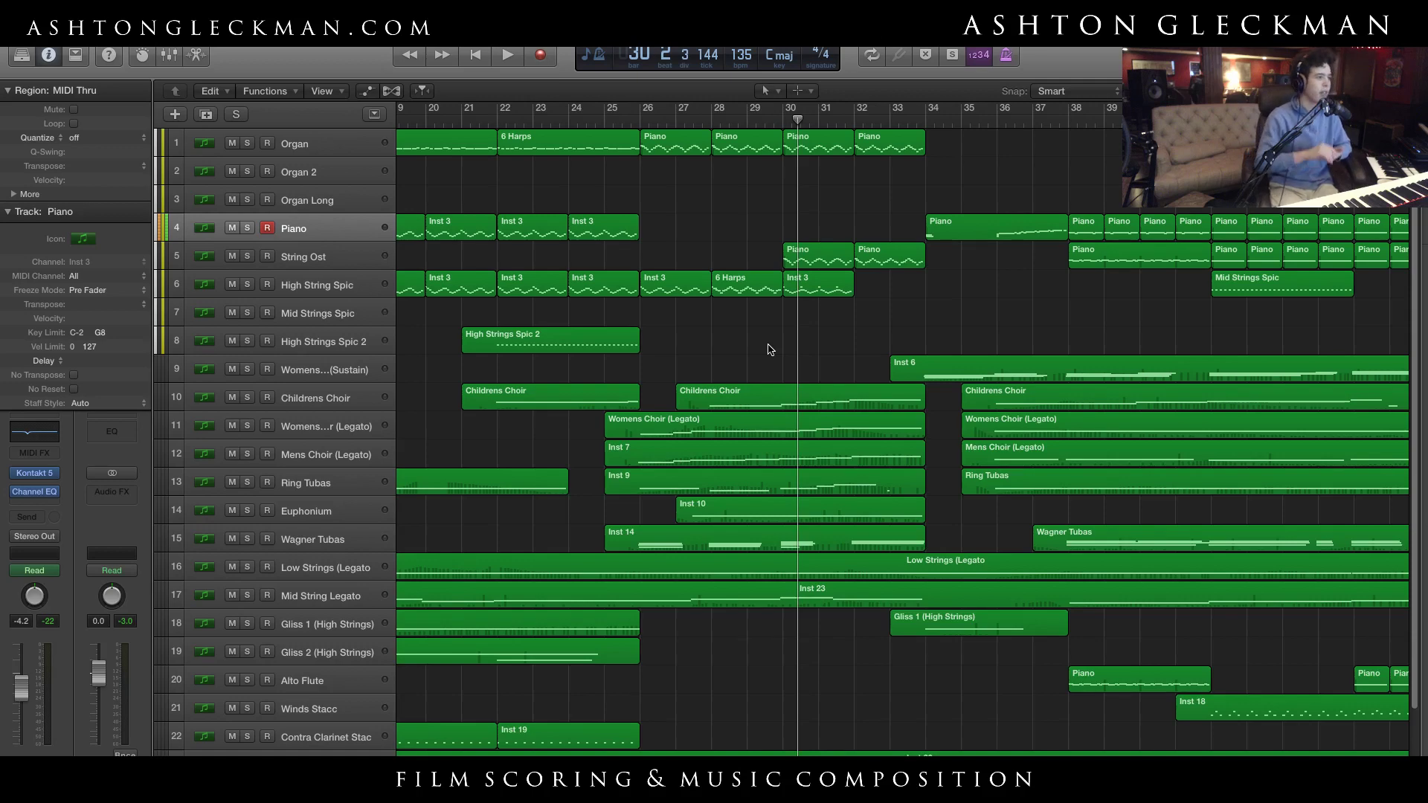
Place the playhead at bar 25, beat 4, and solo Ring Tubas, Euphonium, Wagner Tubas, Mens Choir, Womens Choir (Legato) and Childrens Choir
{"action": "scroll", "coordinate": [762, 351], "scroll_direction": "down", "scroll_amount": 3}
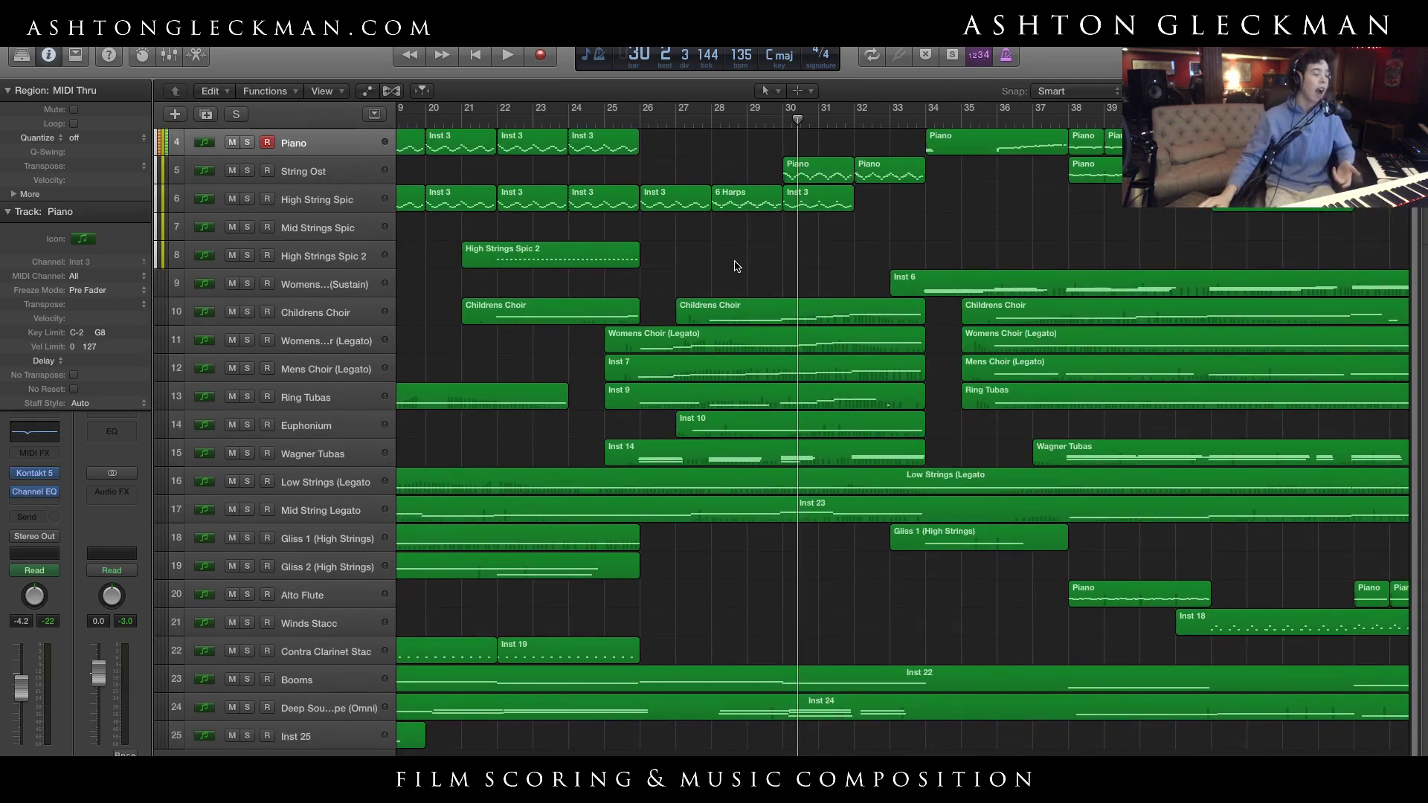
{"action": "left_click", "coordinate": [629, 121]}
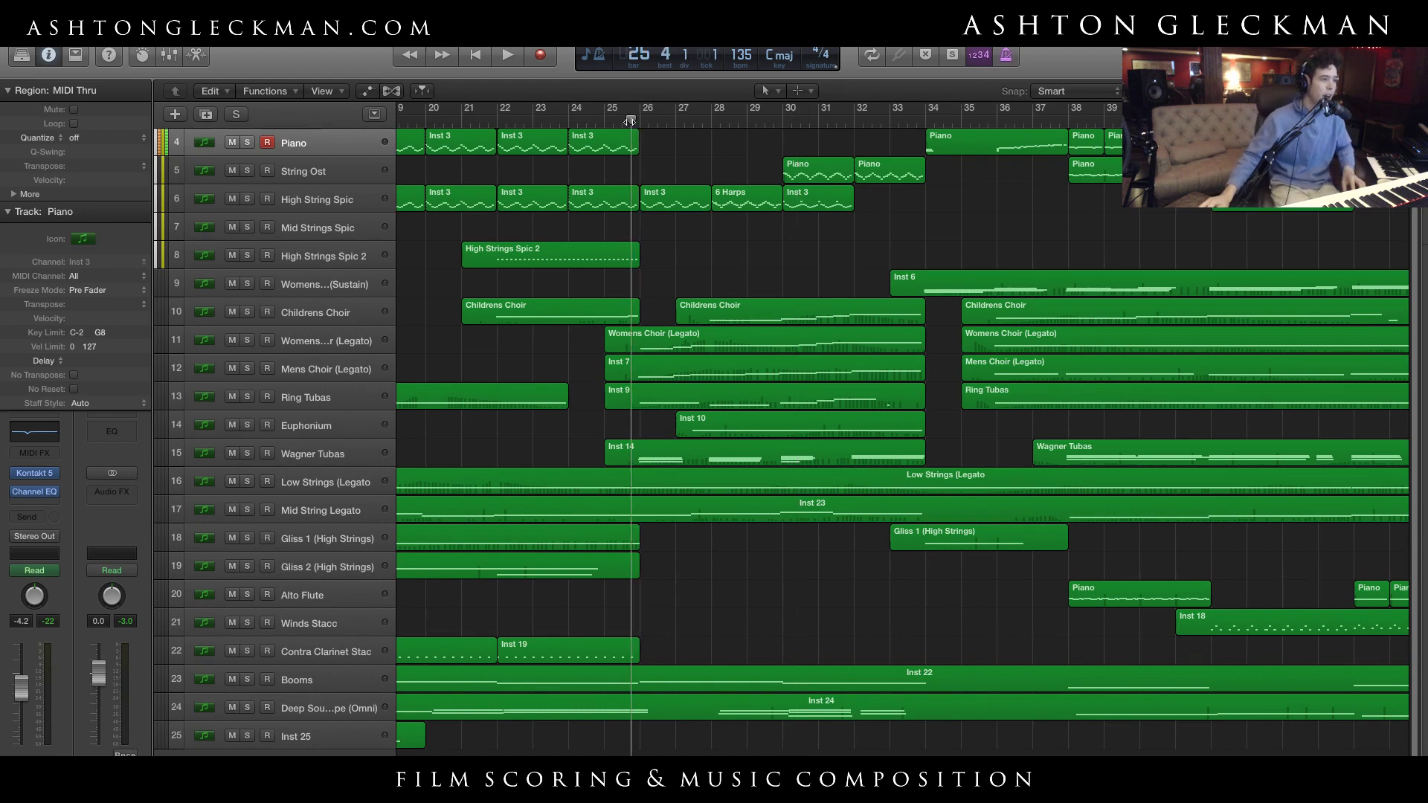
{"action": "left_click", "coordinate": [248, 398]}
{"action": "left_click", "coordinate": [248, 424]}
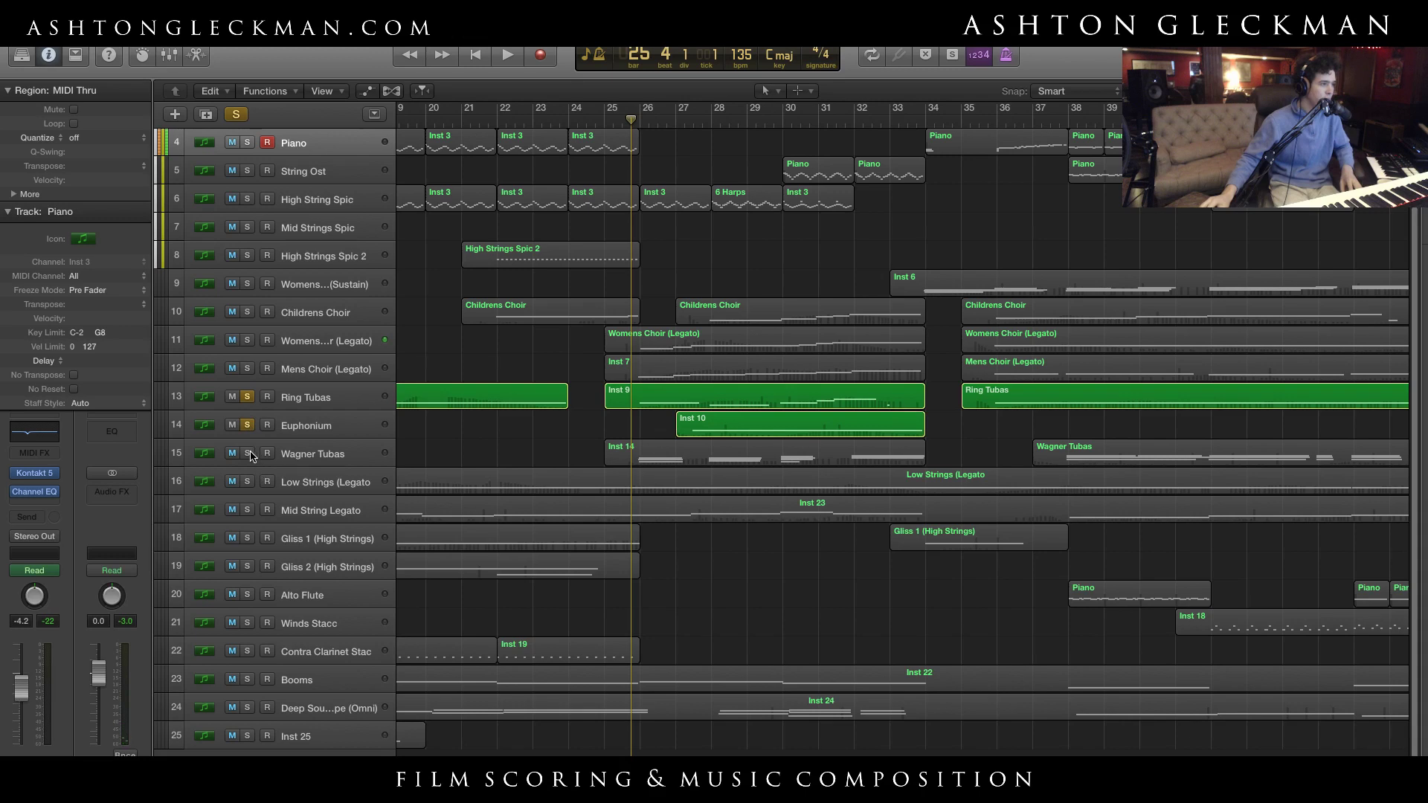
{"action": "left_click", "coordinate": [249, 453]}
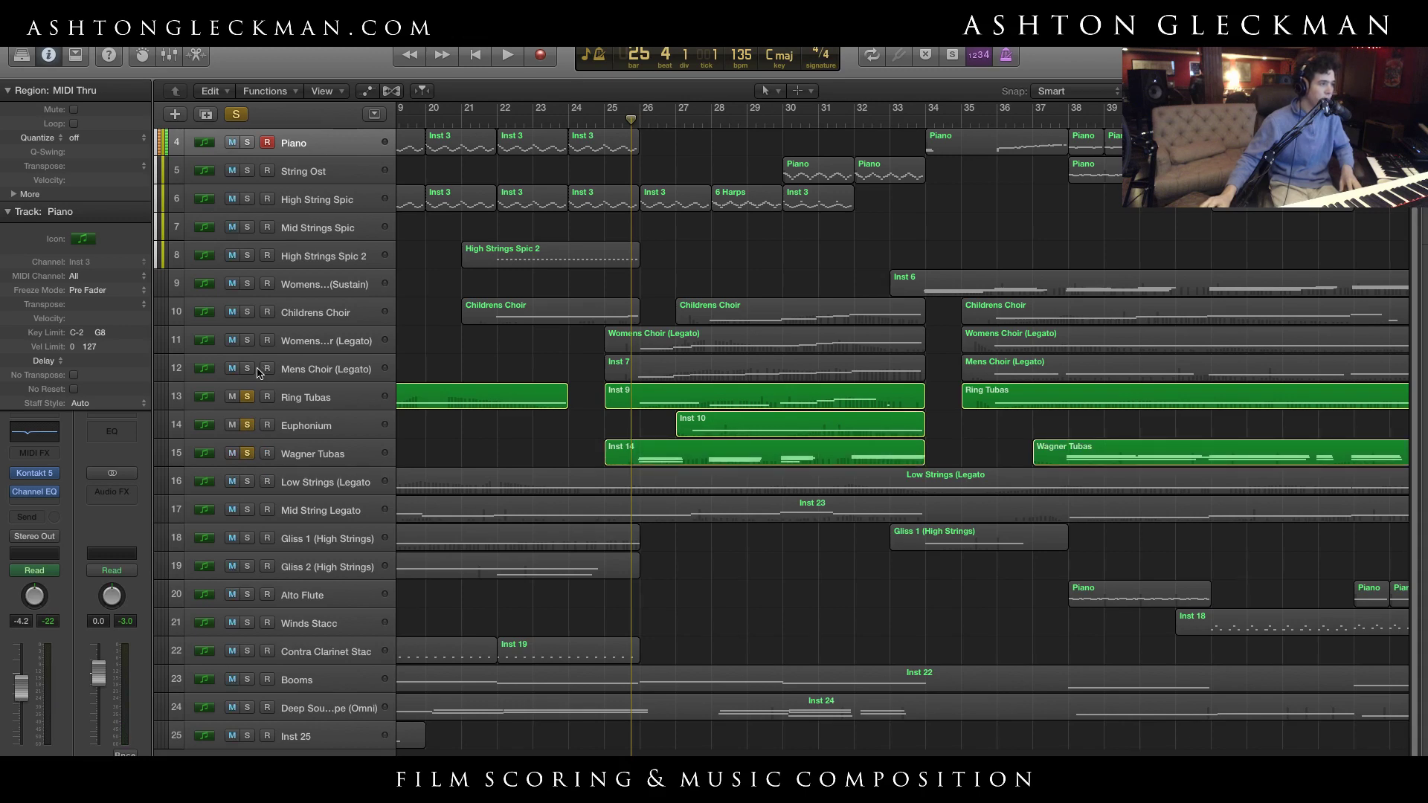
{"action": "left_click", "coordinate": [248, 368]}
{"action": "left_click", "coordinate": [249, 340]}
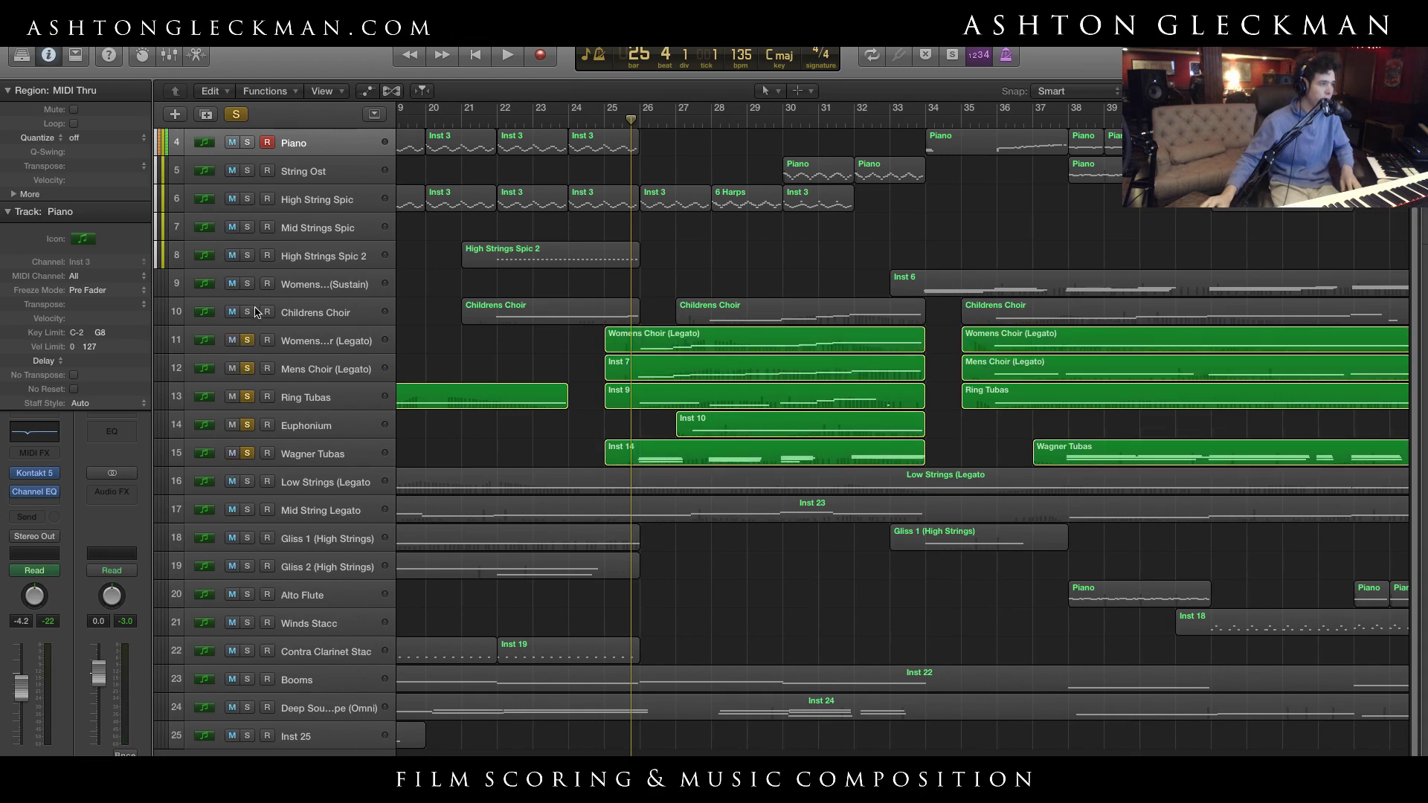
{"action": "left_click", "coordinate": [248, 311]}
Play the soloed choirs and brass from bar 25, beat 3, clear the solos during playback, and stop at bar 35
{"action": "left_click_drag", "start_coordinate": [630, 119], "coordinate": [621, 119]}
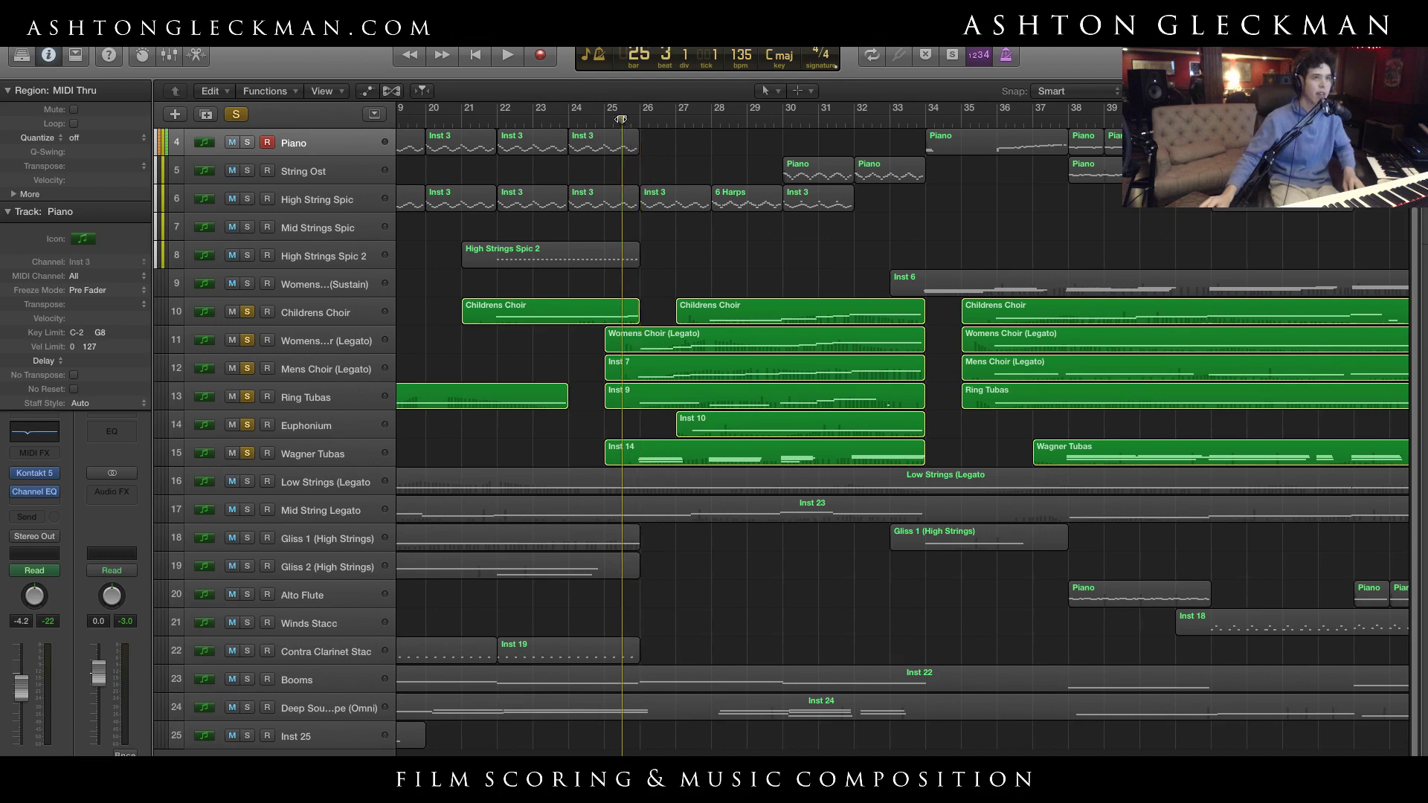
{"action": "key", "text": "space"}
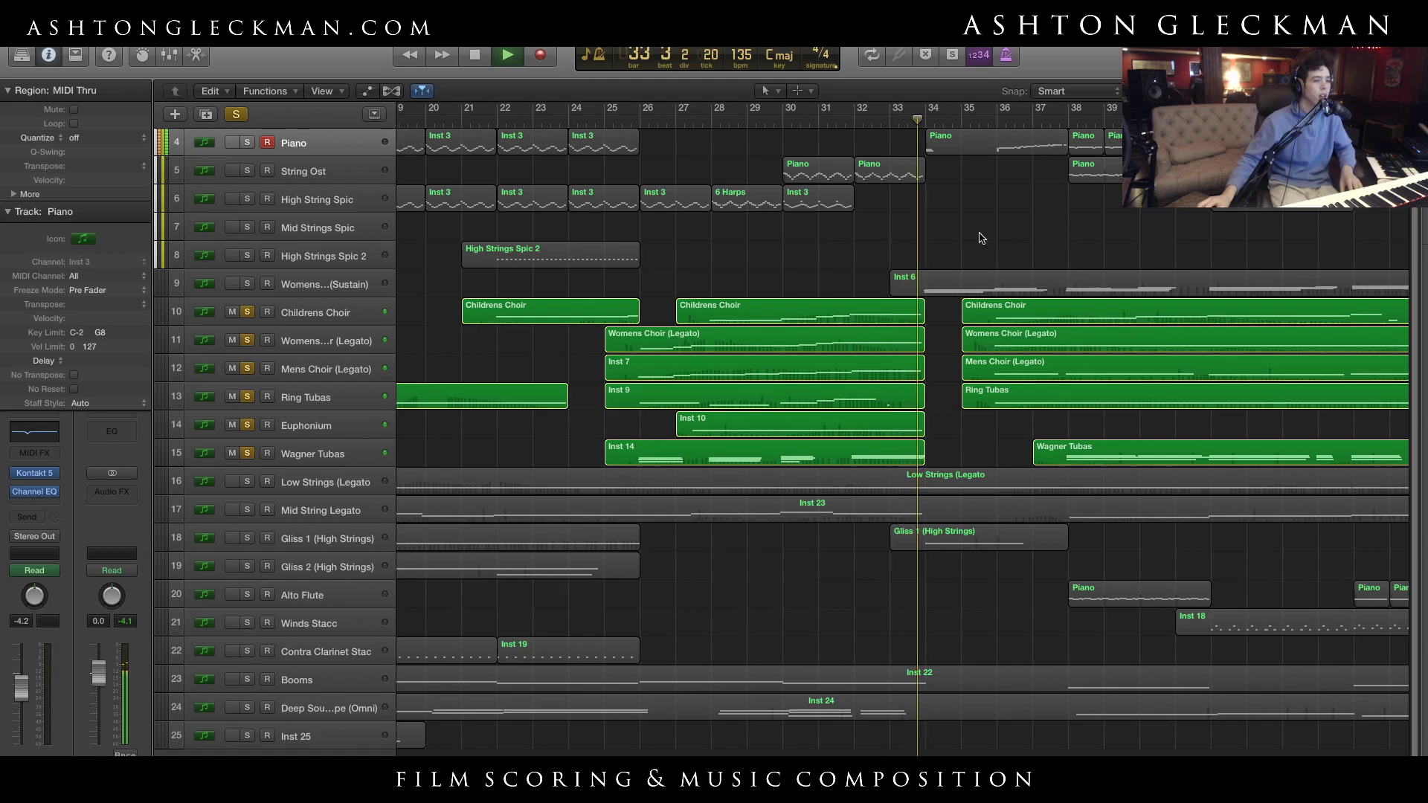
{"action": "left_click", "coordinate": [236, 115]}
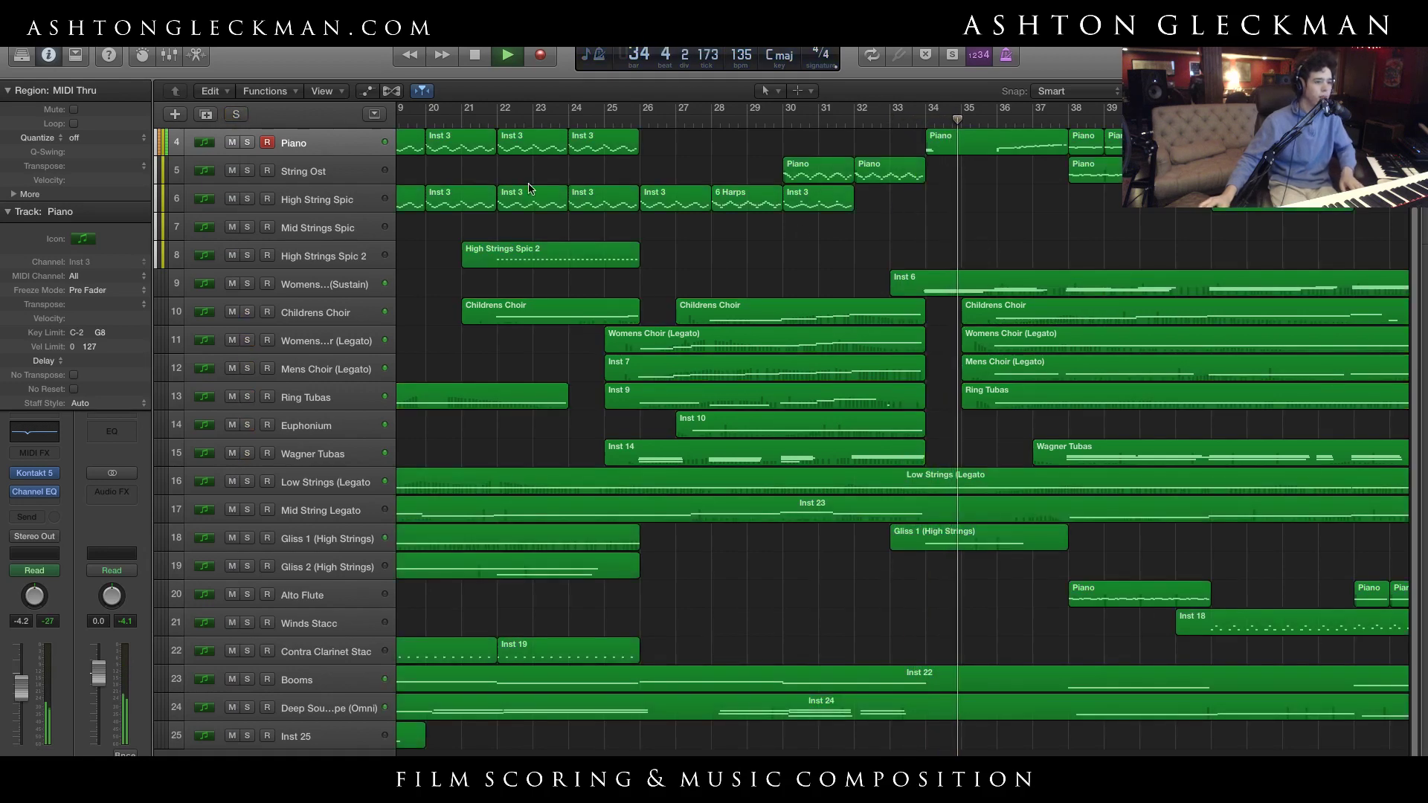
{"action": "key", "text": "space"}
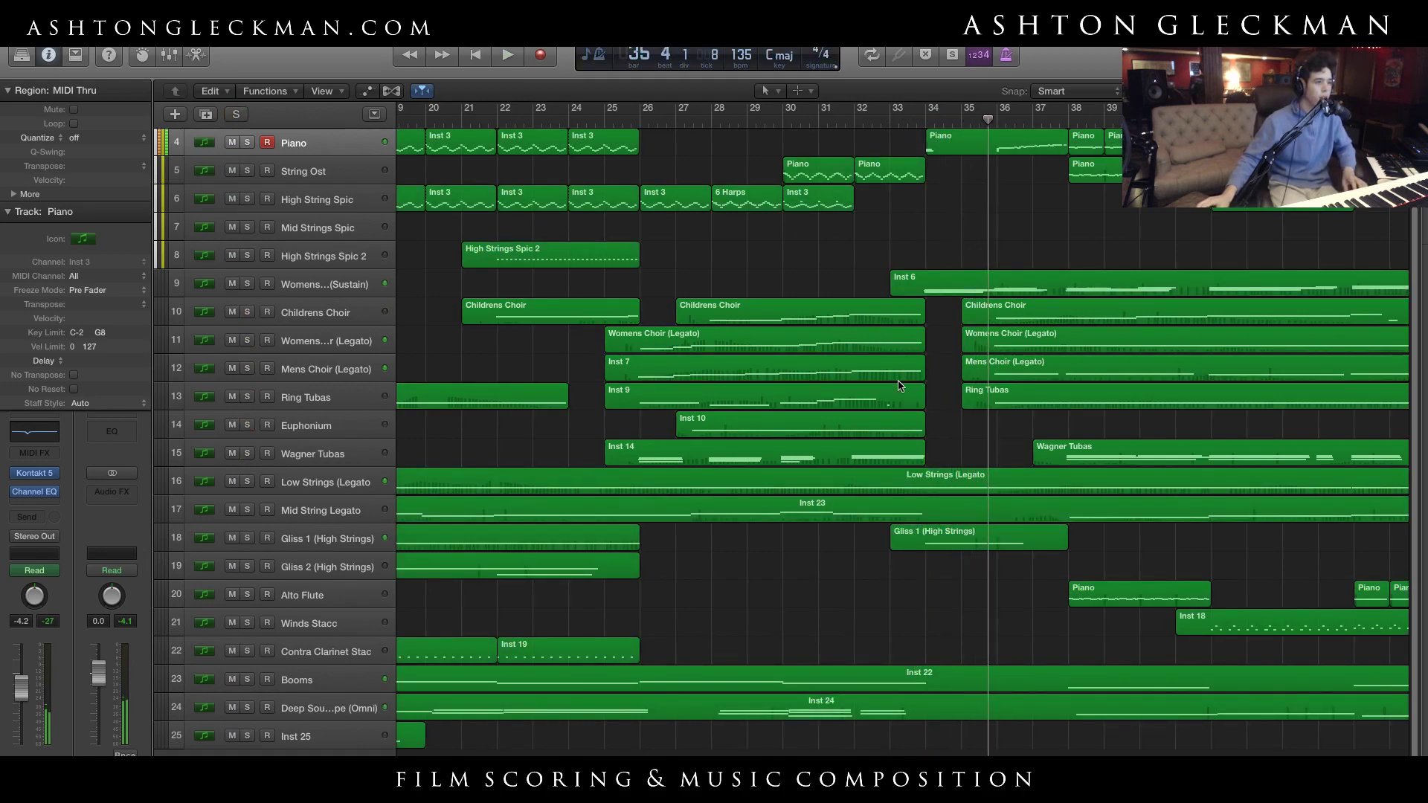
Point out the Gliss 1 (High Strings) region at bar 33 by selecting it, and deselect it
{"action": "scroll", "coordinate": [908, 231], "scroll_direction": "up", "scroll_amount": 3}
{"action": "left_click", "coordinate": [909, 634]}
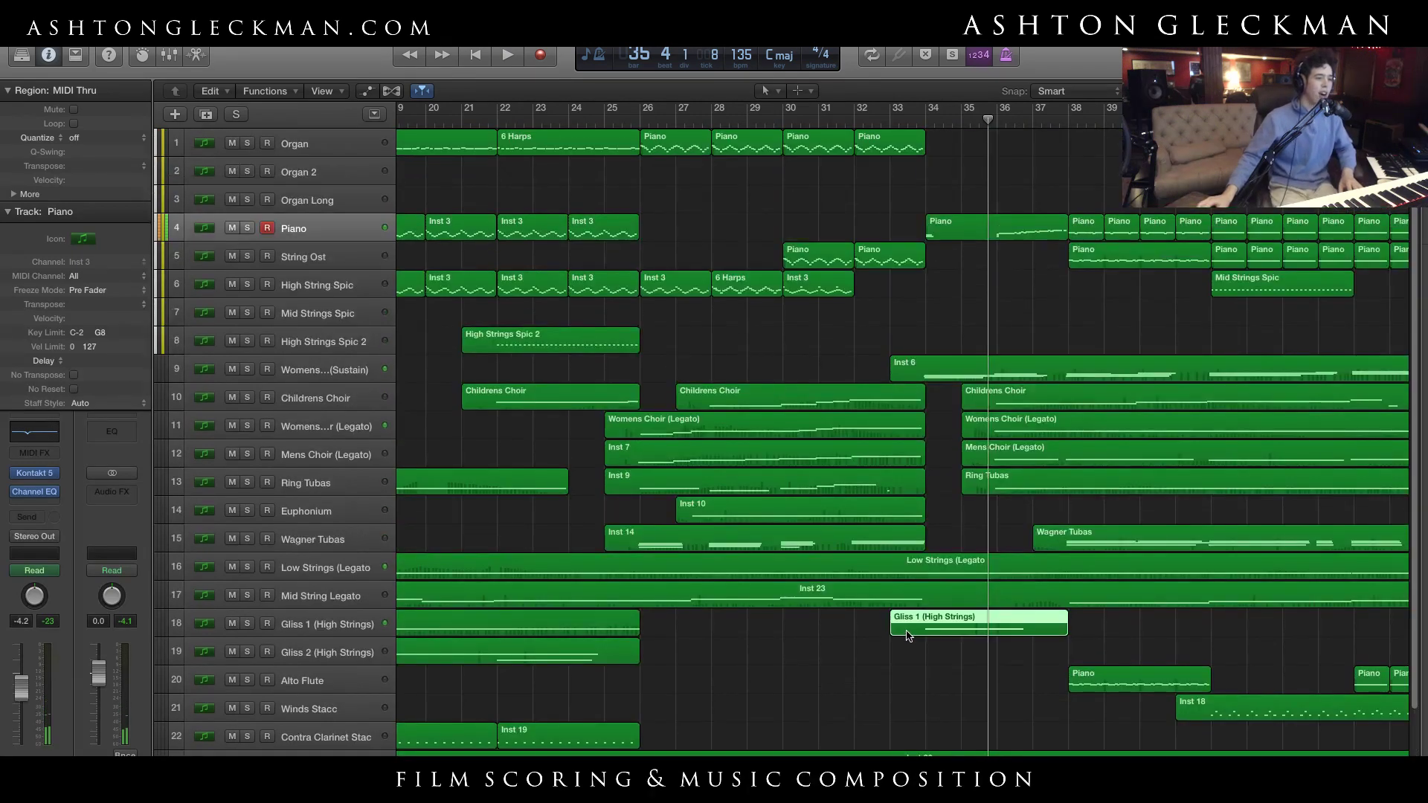
{"action": "left_click", "coordinate": [954, 653]}
Solo the Piano track, play it from bar 35, beat 2, clear the solo during playback, and stop at bar 40
{"action": "scroll", "coordinate": [649, 309], "scroll_direction": "right", "scroll_amount": 10}
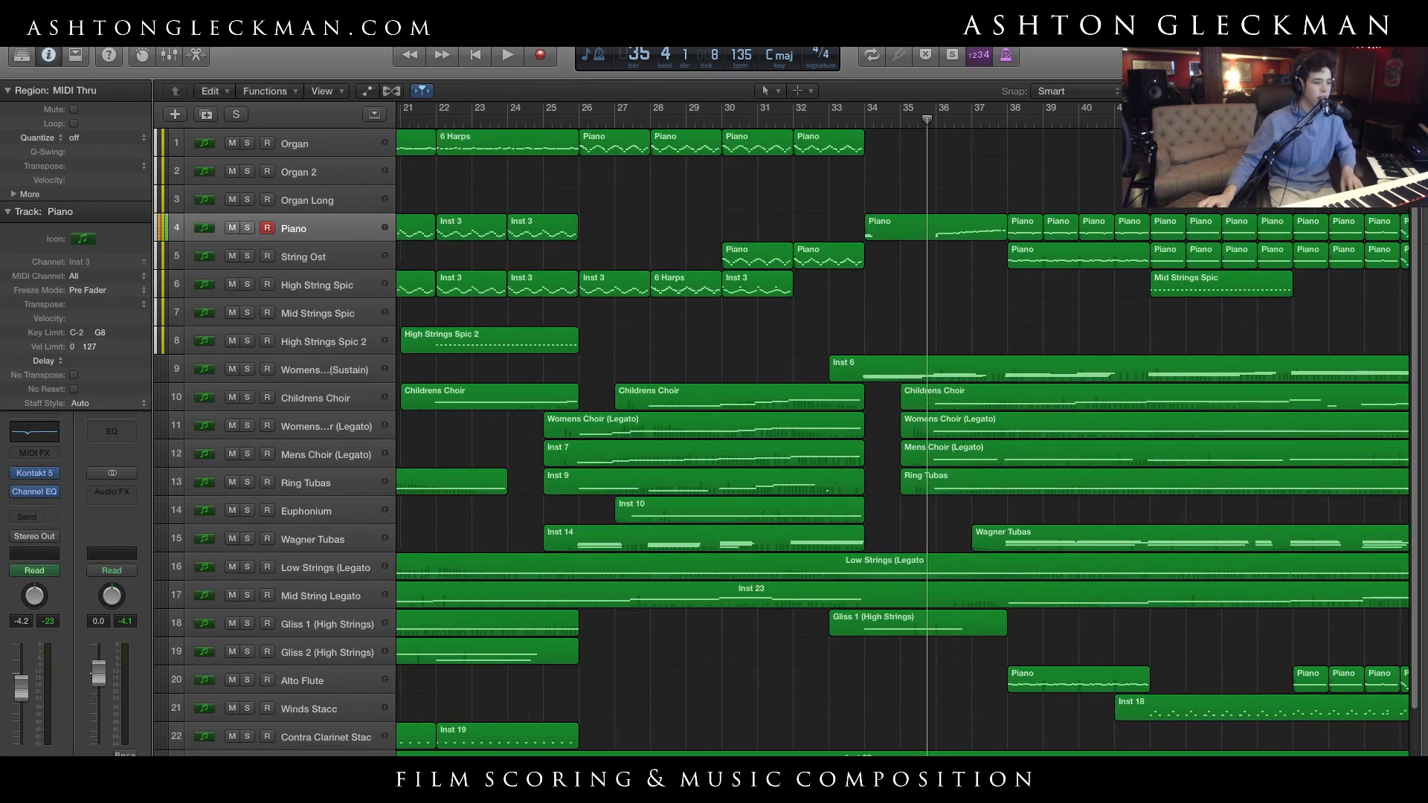
{"action": "left_click", "coordinate": [801, 119]}
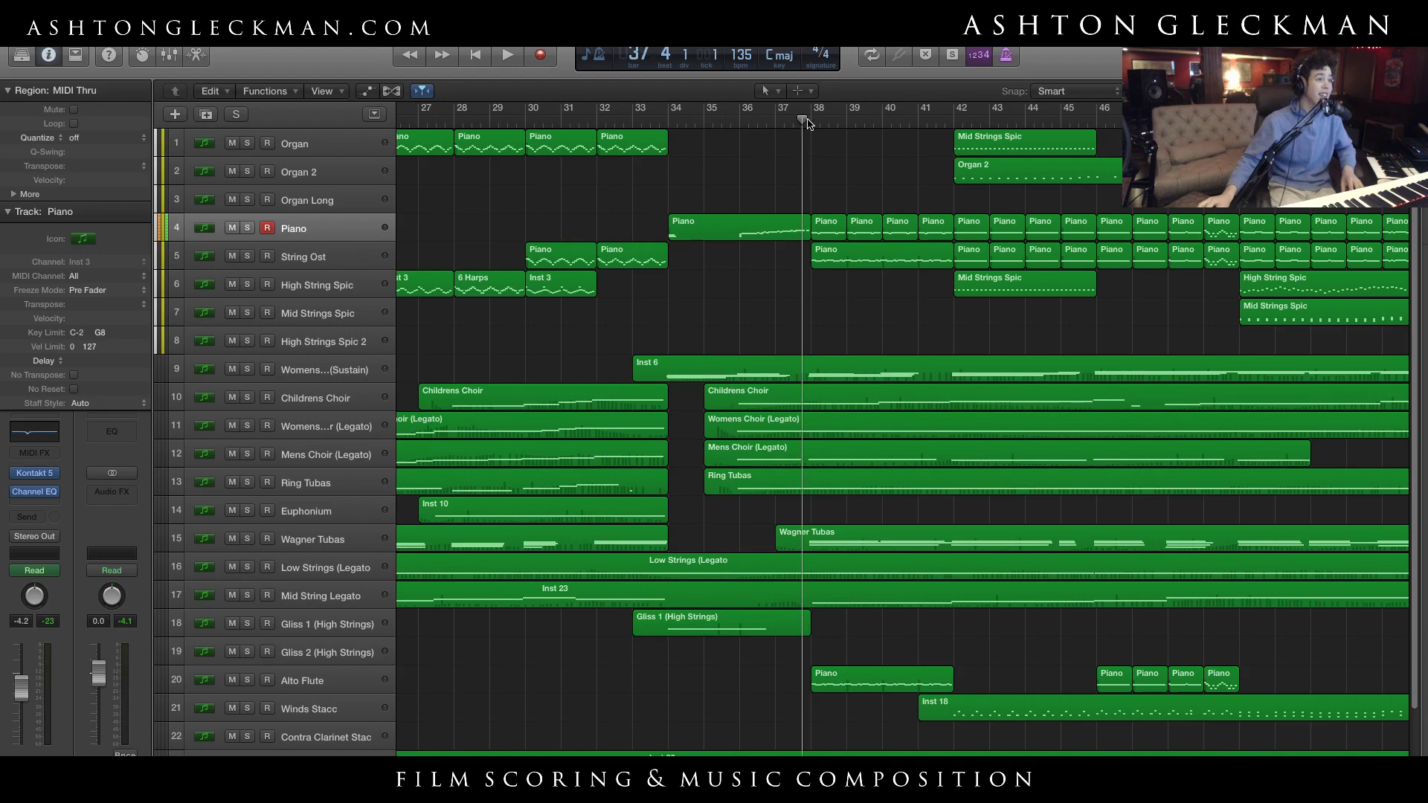
{"action": "left_click", "coordinate": [712, 120]}
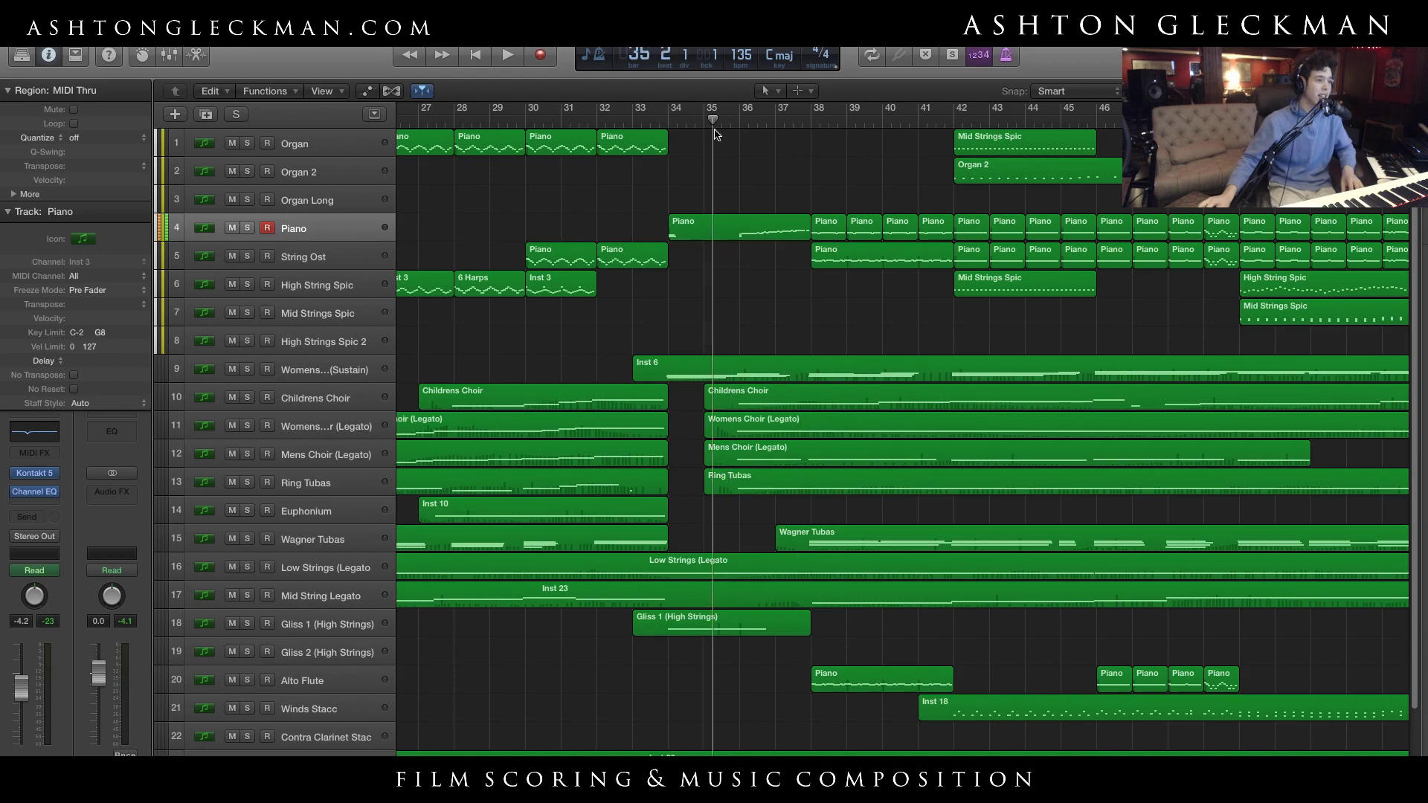
{"action": "left_click", "coordinate": [247, 228]}
{"action": "key", "text": "space"}
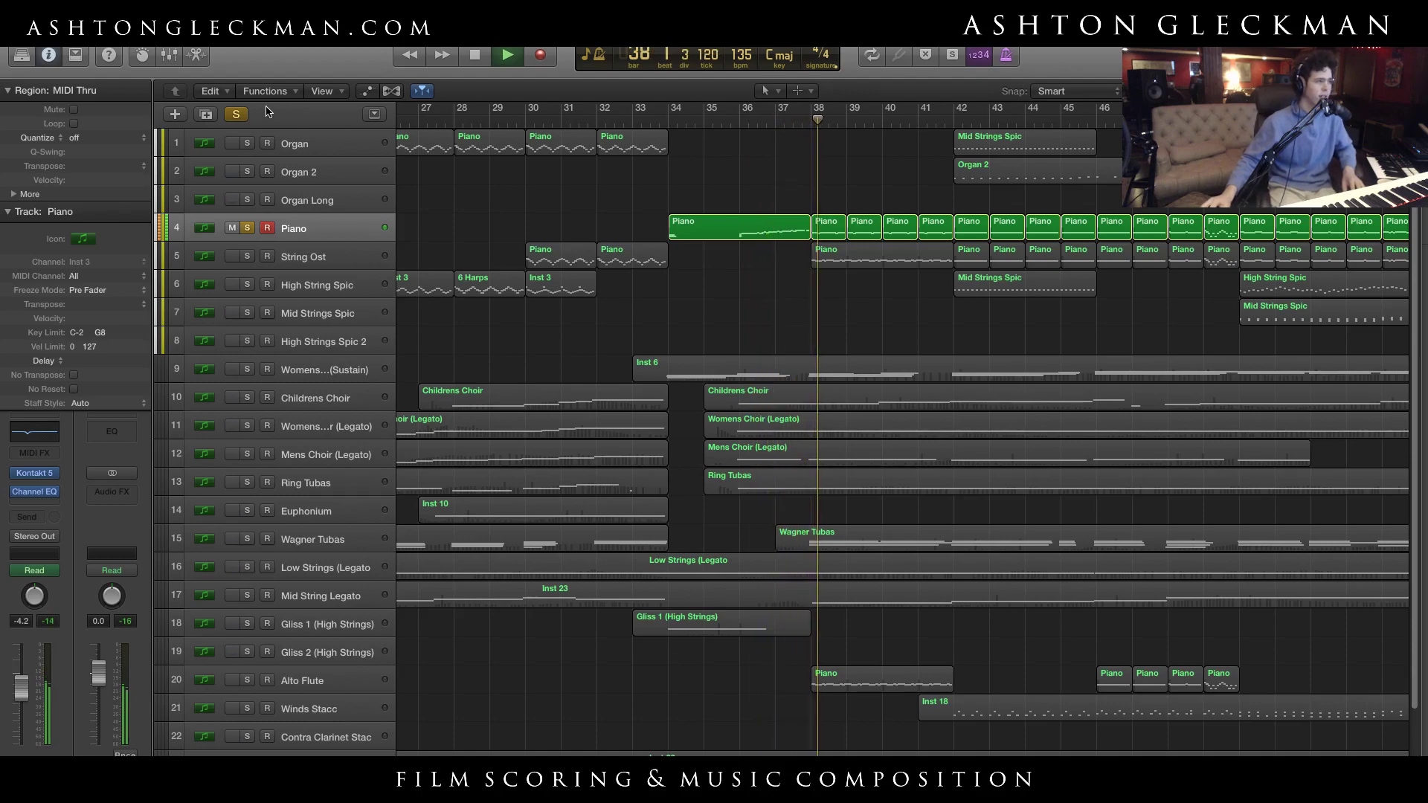
{"action": "left_click", "coordinate": [239, 114]}
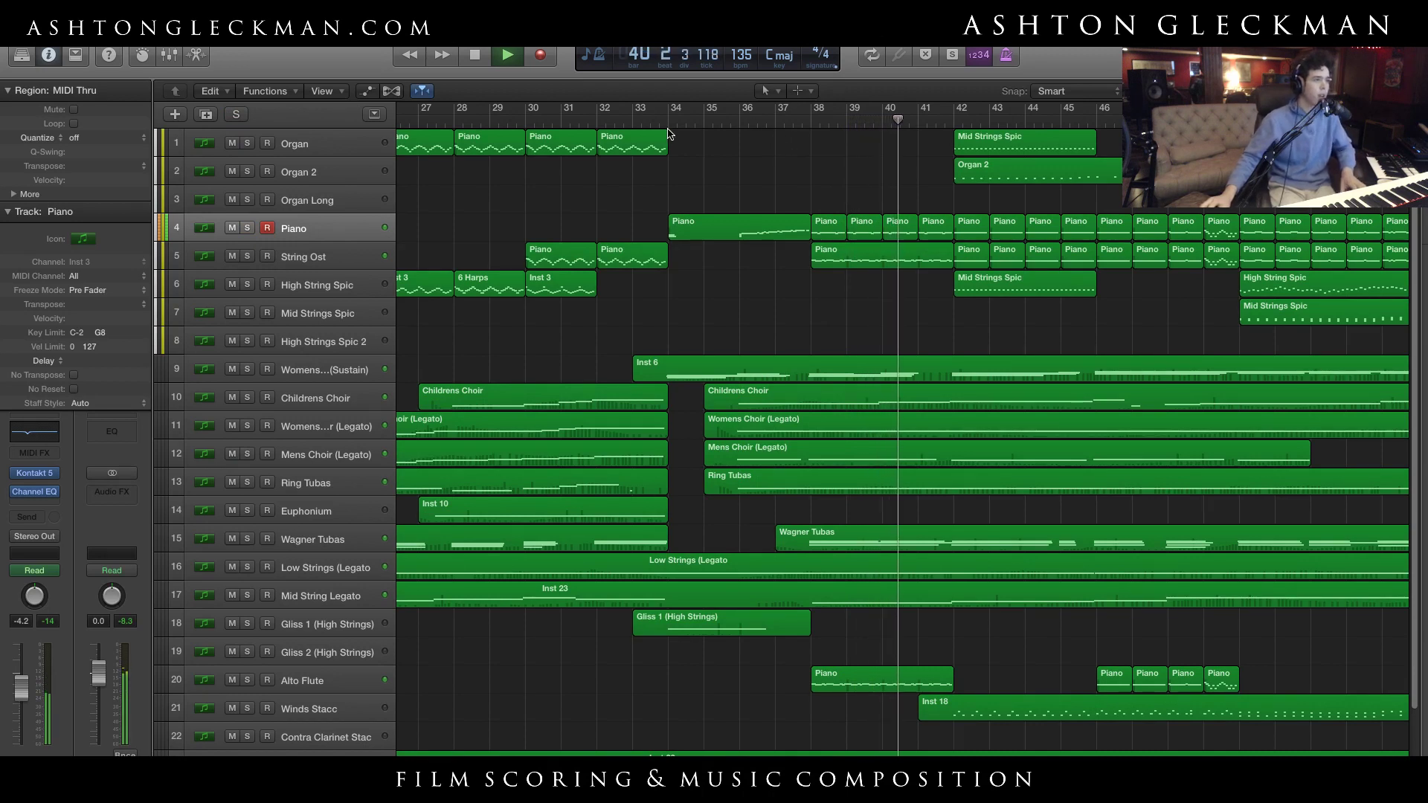
{"action": "key", "text": "space"}
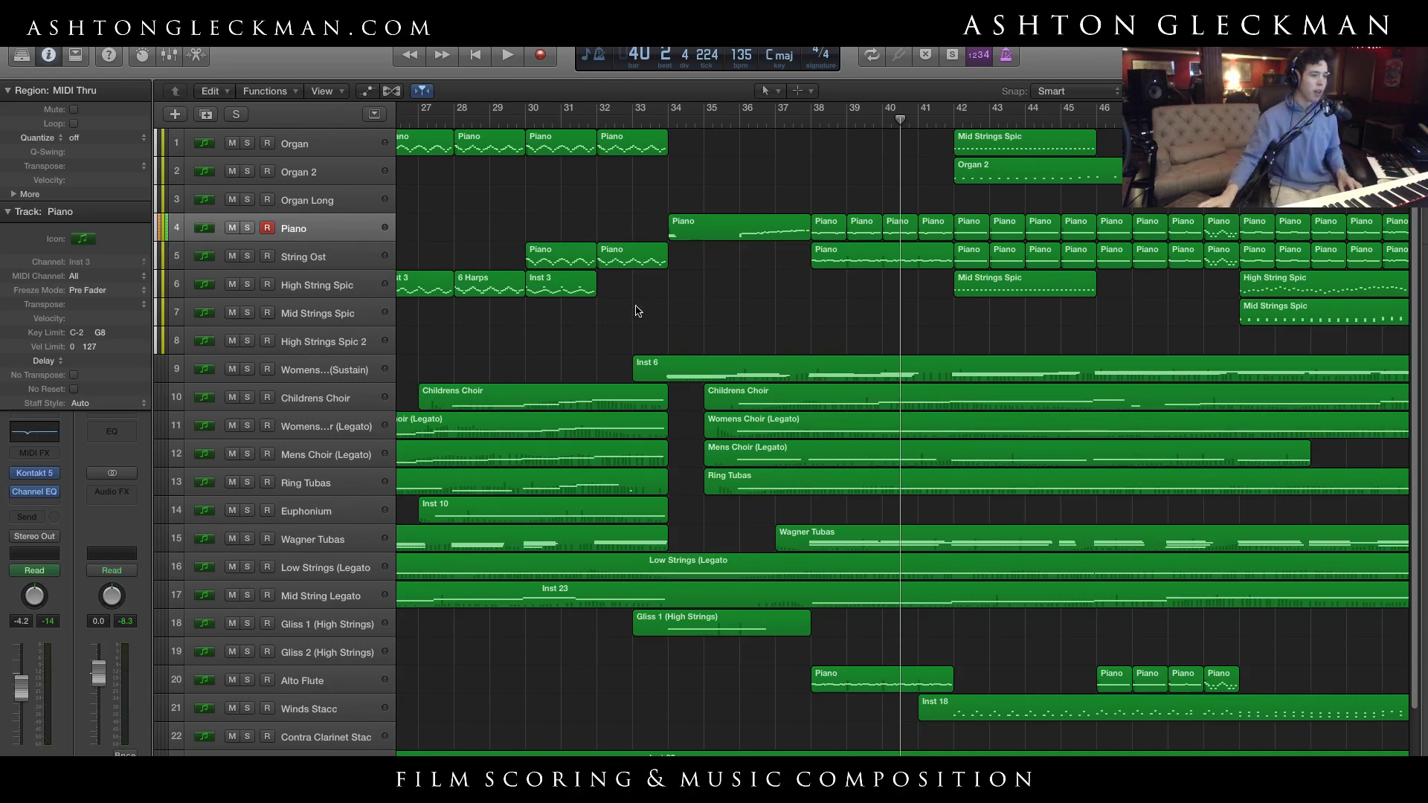
Play the full arrangement from just before bar 34 to the ending and stop at bar 58
{"action": "scroll", "coordinate": [662, 370], "scroll_direction": "down", "scroll_amount": 3}
{"action": "scroll", "coordinate": [744, 256], "scroll_direction": "up", "scroll_amount": 3}
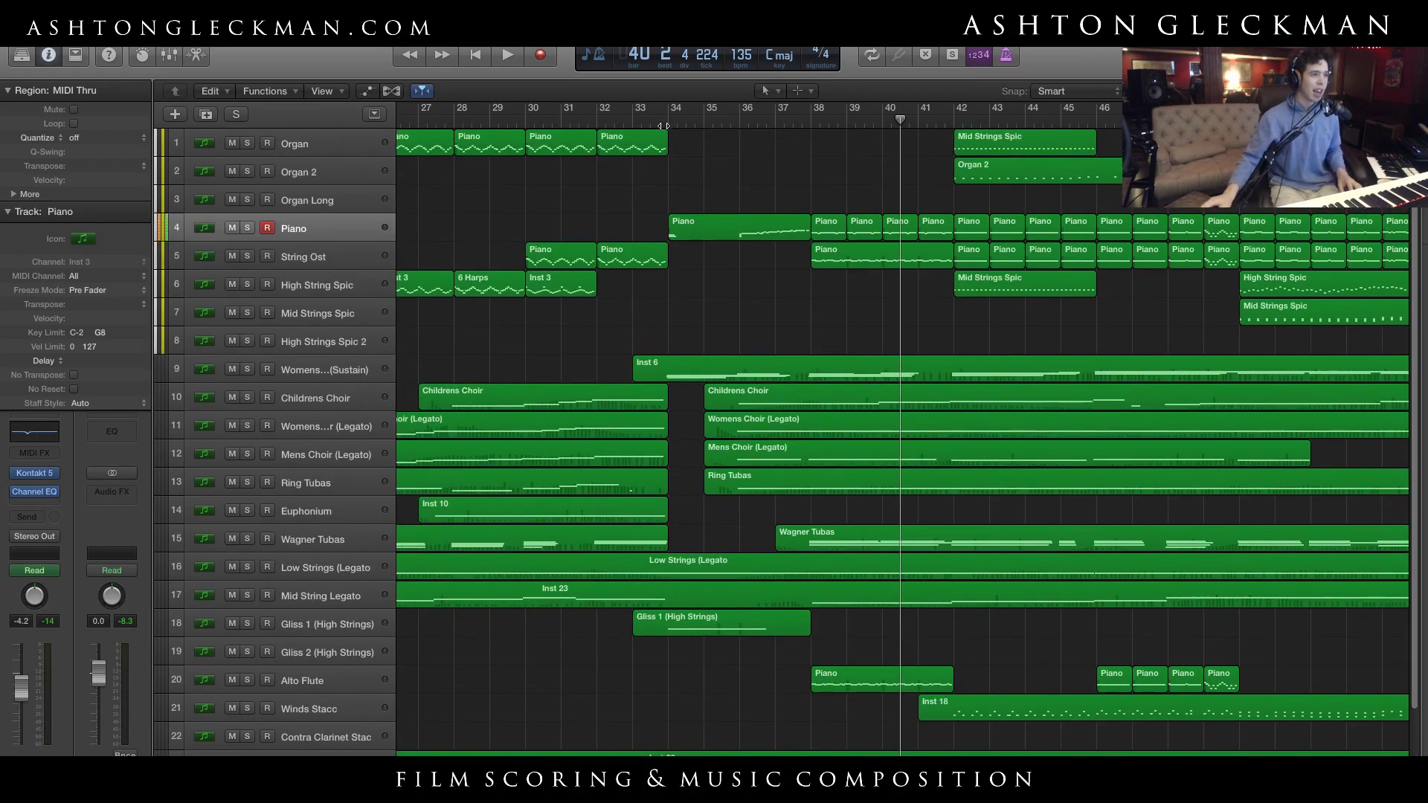
{"action": "left_click", "coordinate": [658, 119]}
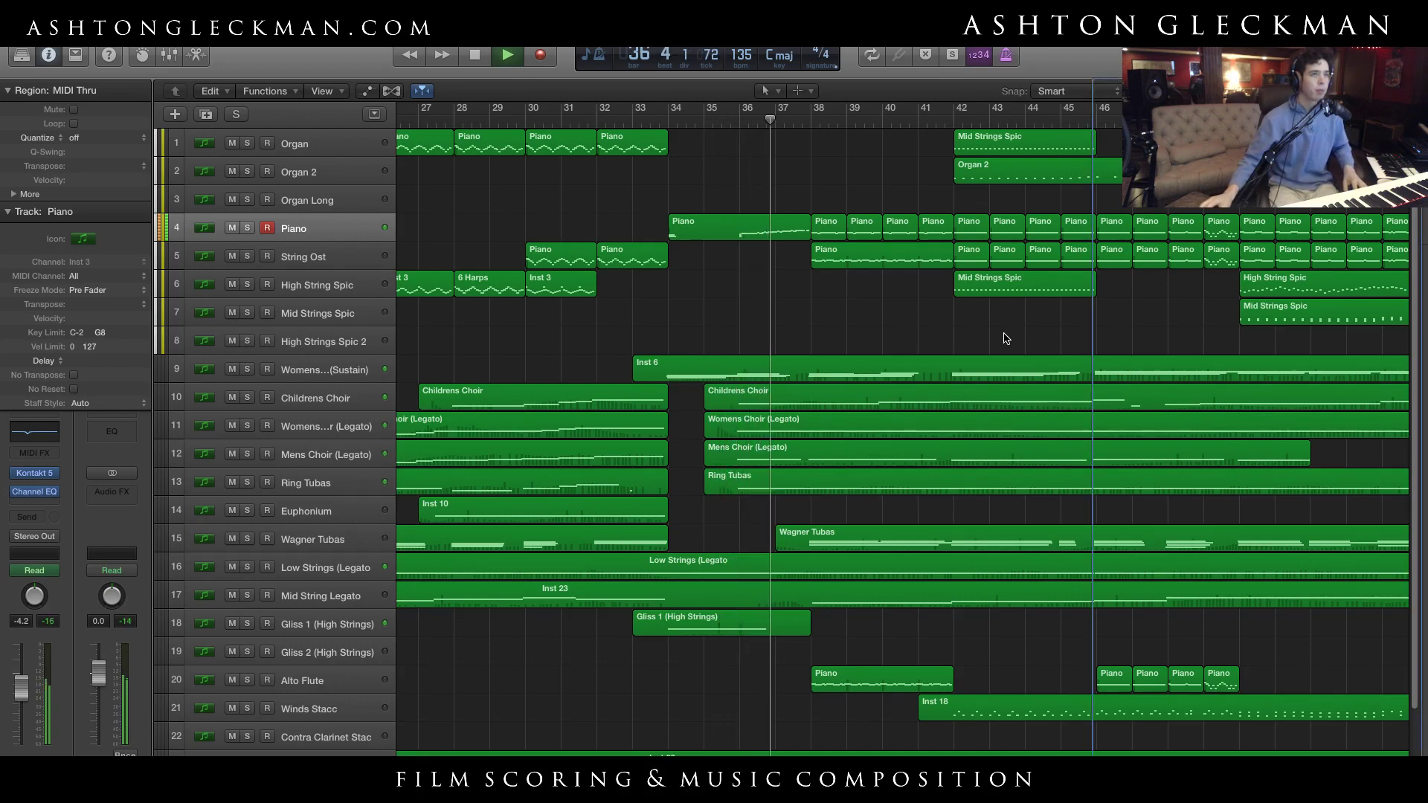
{"action": "key", "text": "d"}
{"action": "key", "text": "d"}
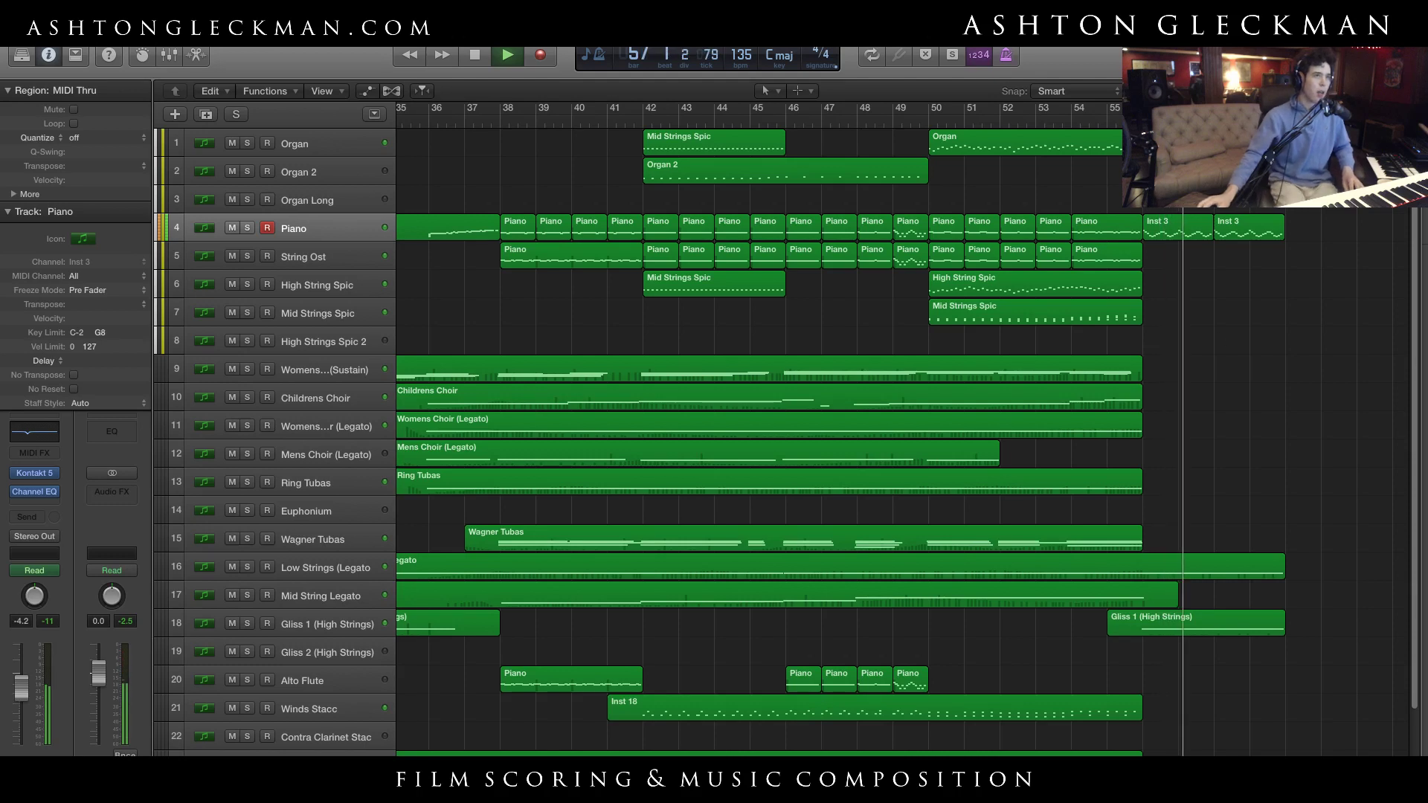
{"action": "key", "text": "space"}
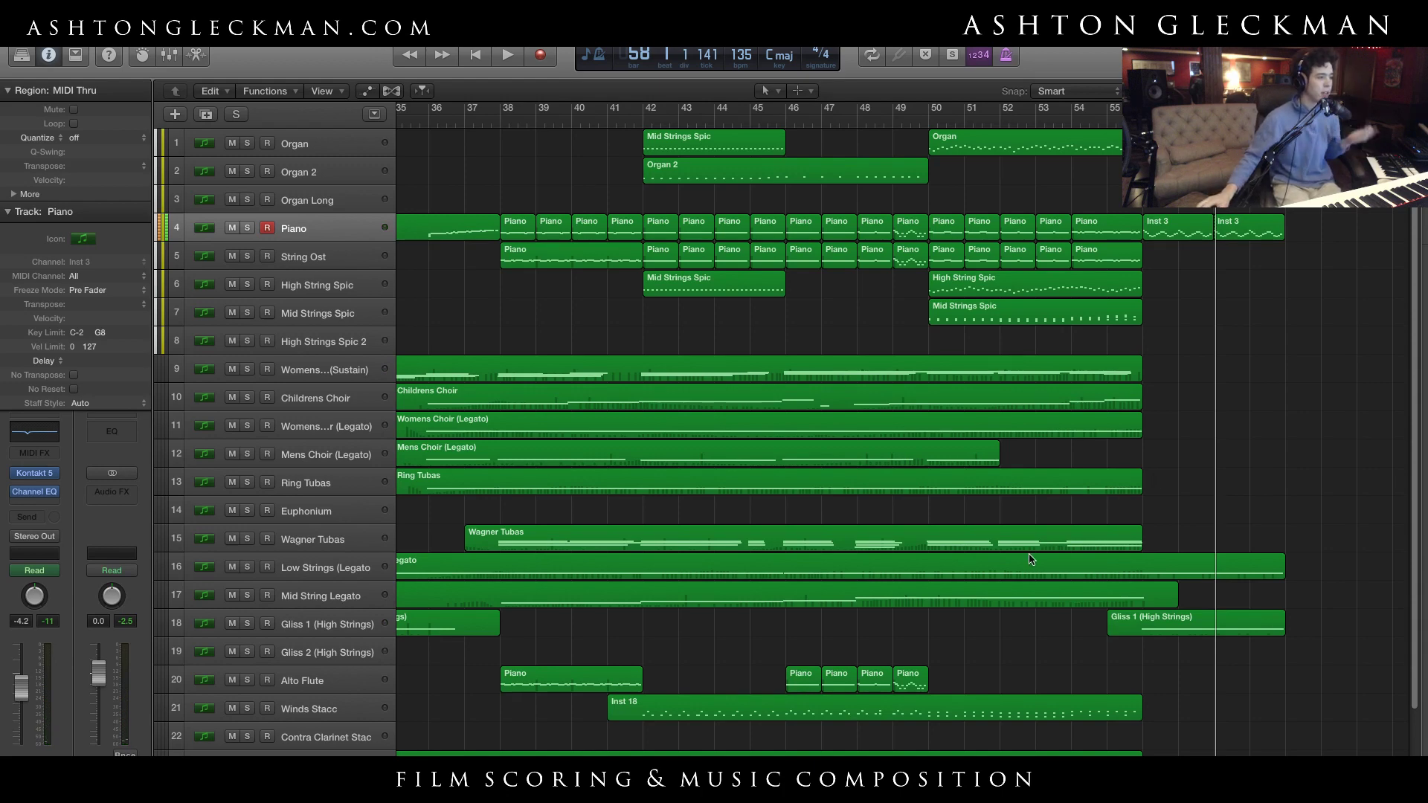
Return to the start of the arrangement and select the Organ, Organ Long and Piano tracks one after another for live playing
{"action": "scroll", "coordinate": [775, 620], "scroll_direction": "down", "scroll_amount": 3}
{"action": "scroll", "coordinate": [482, 681], "scroll_direction": "left", "scroll_amount": 15}
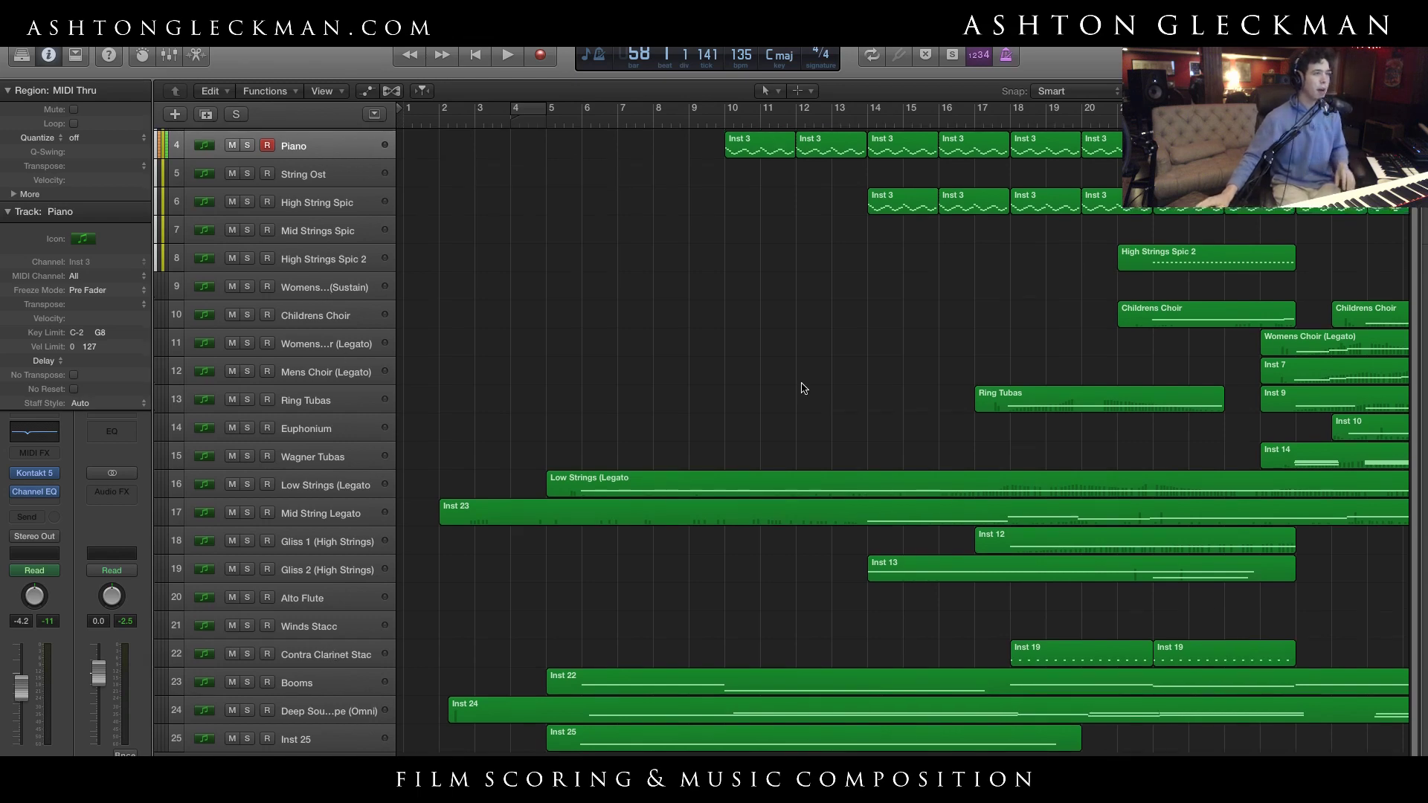
{"action": "scroll", "coordinate": [604, 367], "scroll_direction": "up", "scroll_amount": 3}
{"action": "left_click", "coordinate": [302, 141]}
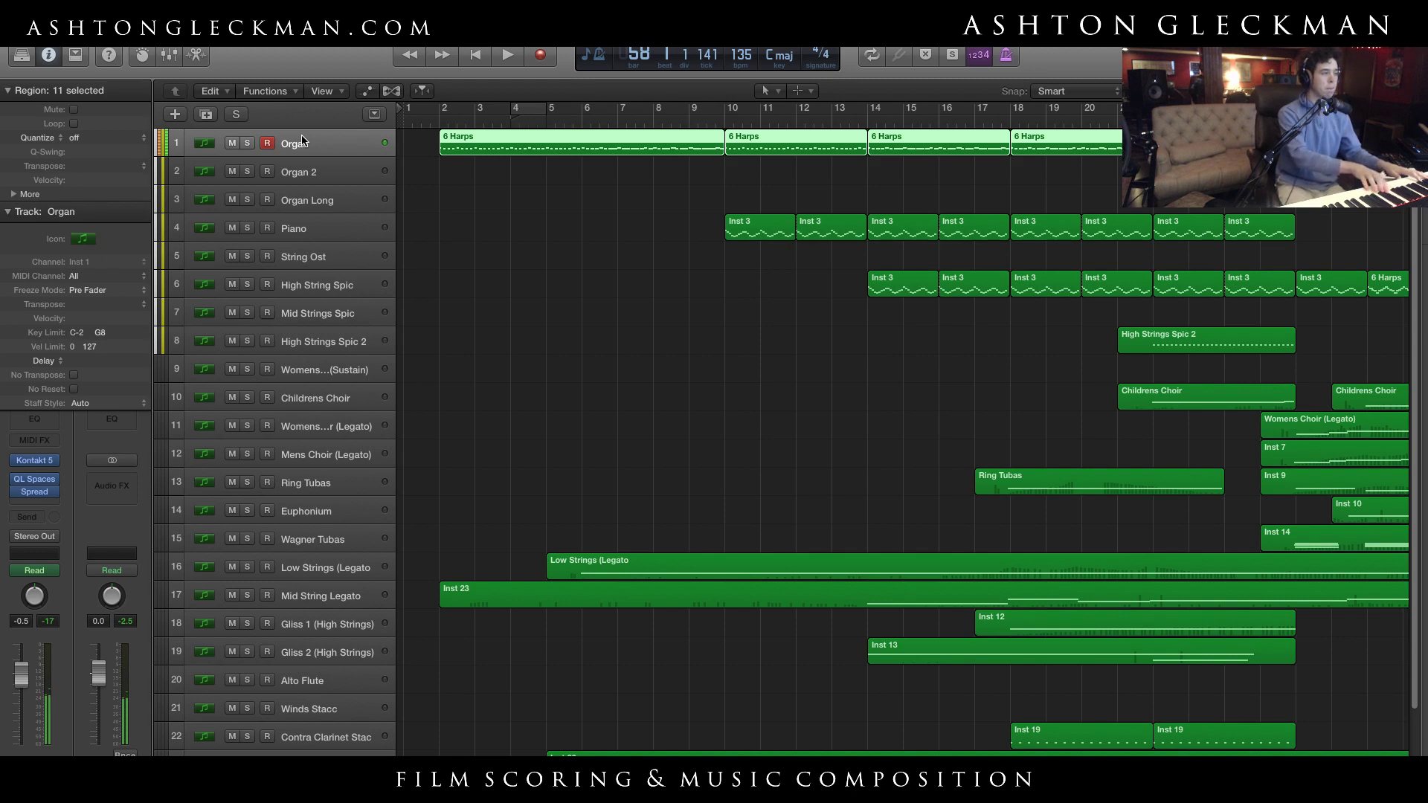
{"action": "left_click", "coordinate": [310, 204]}
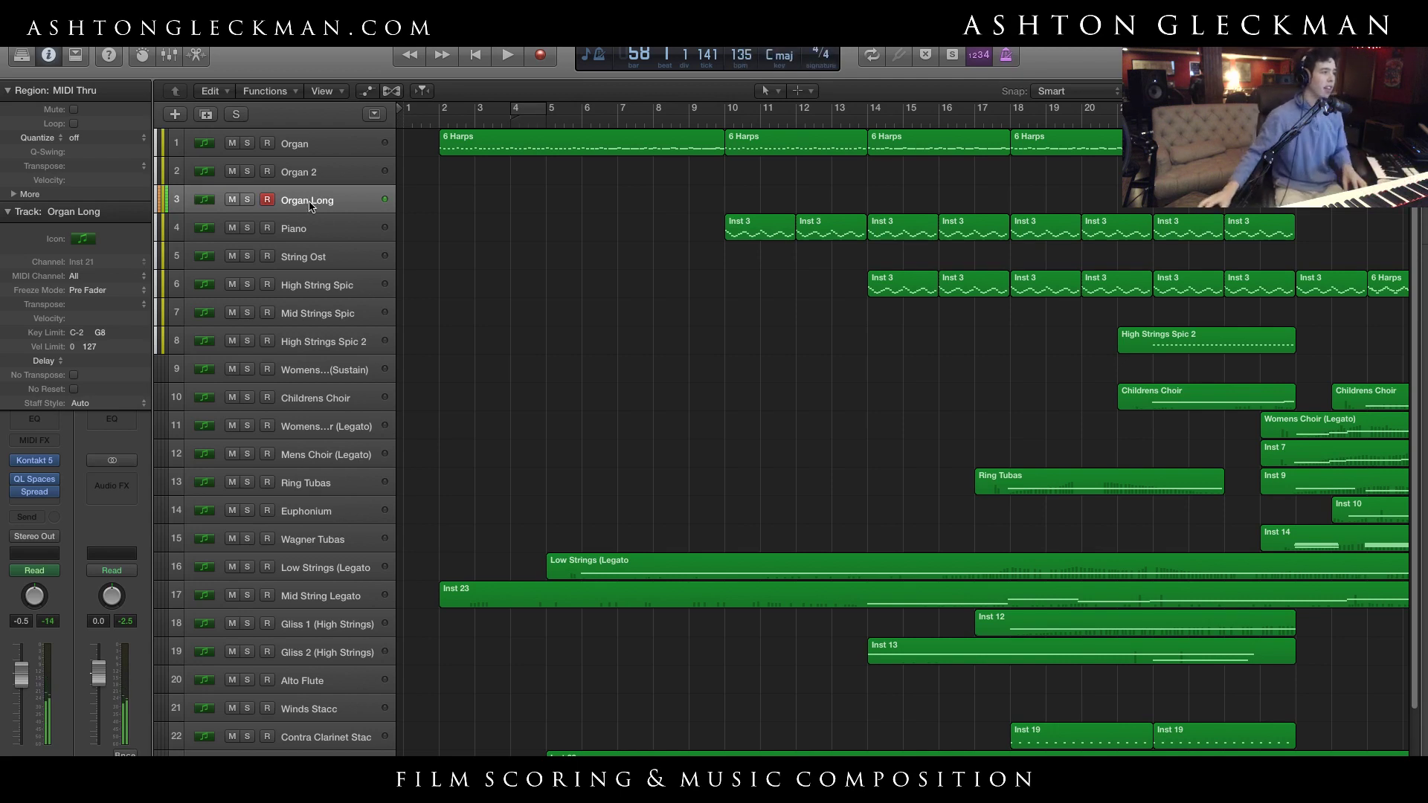
{"action": "left_click", "coordinate": [299, 235]}
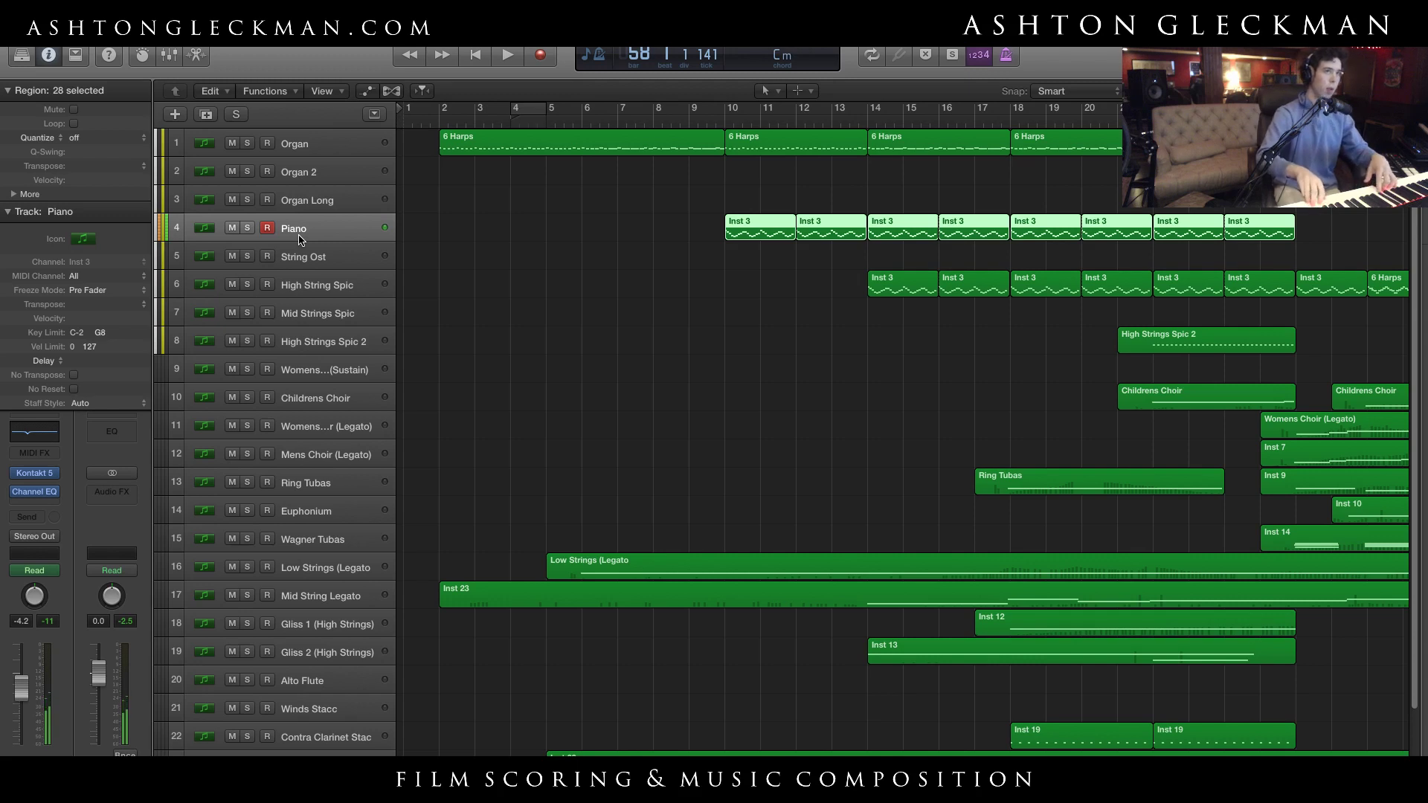
Select the String Ost, High String Spic and Mid Strings Spic tracks in turn to audition their sounds live
{"action": "left_click", "coordinate": [313, 257]}
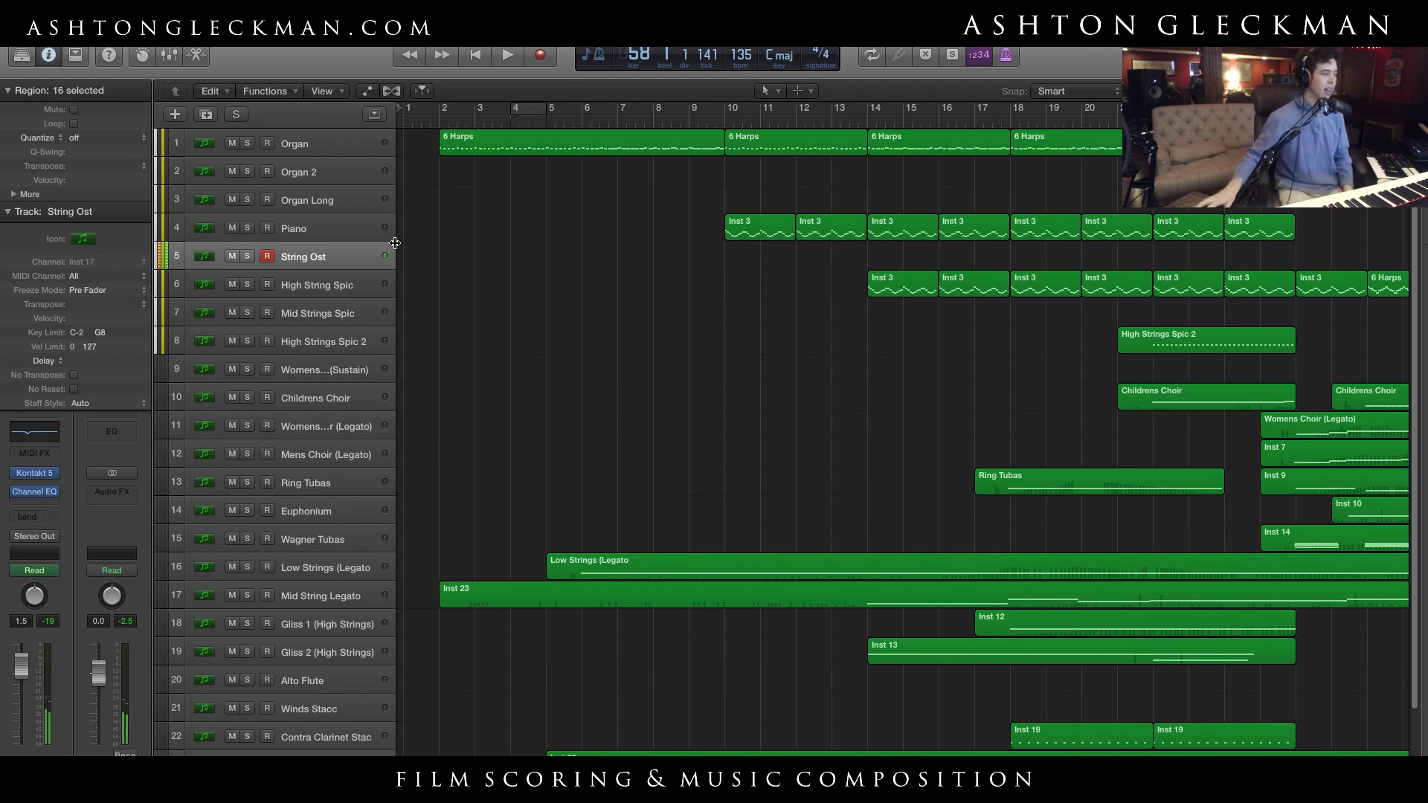
{"action": "left_click", "coordinate": [357, 279]}
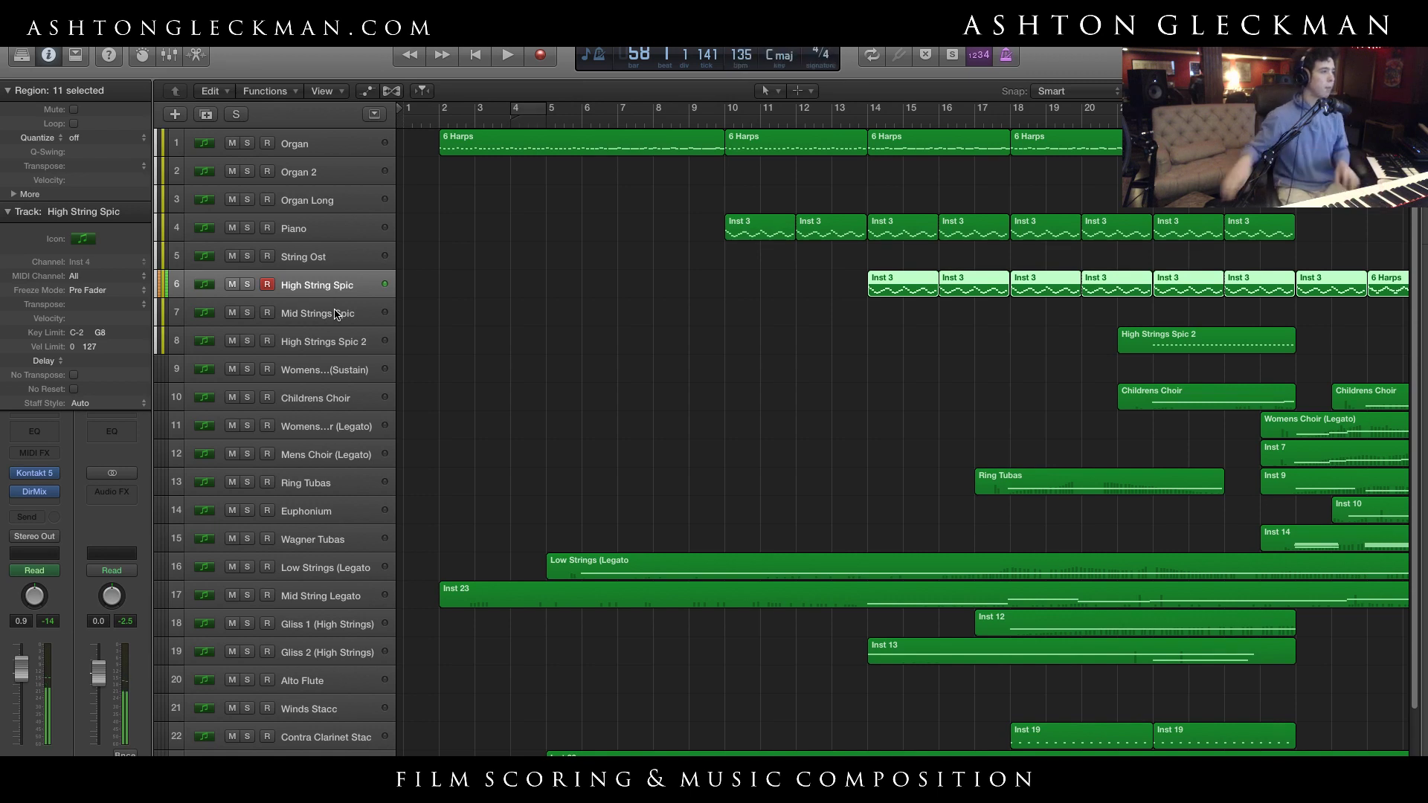
{"action": "left_click", "coordinate": [336, 314]}
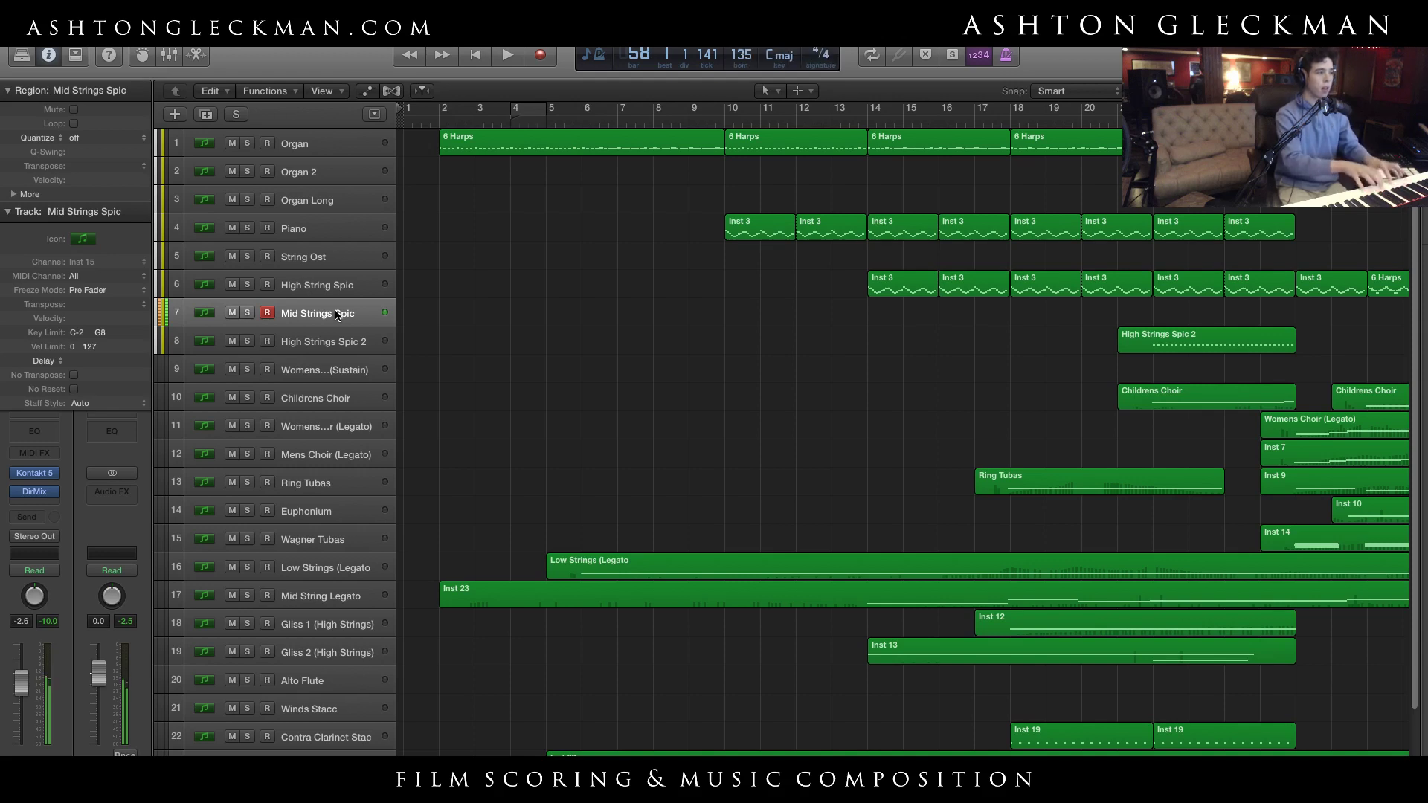
Audition the Piano again, compare Mid Strings Spic with the womens choir sustain track, and select Childrens Choir for live playing
{"action": "left_click", "coordinate": [322, 226]}
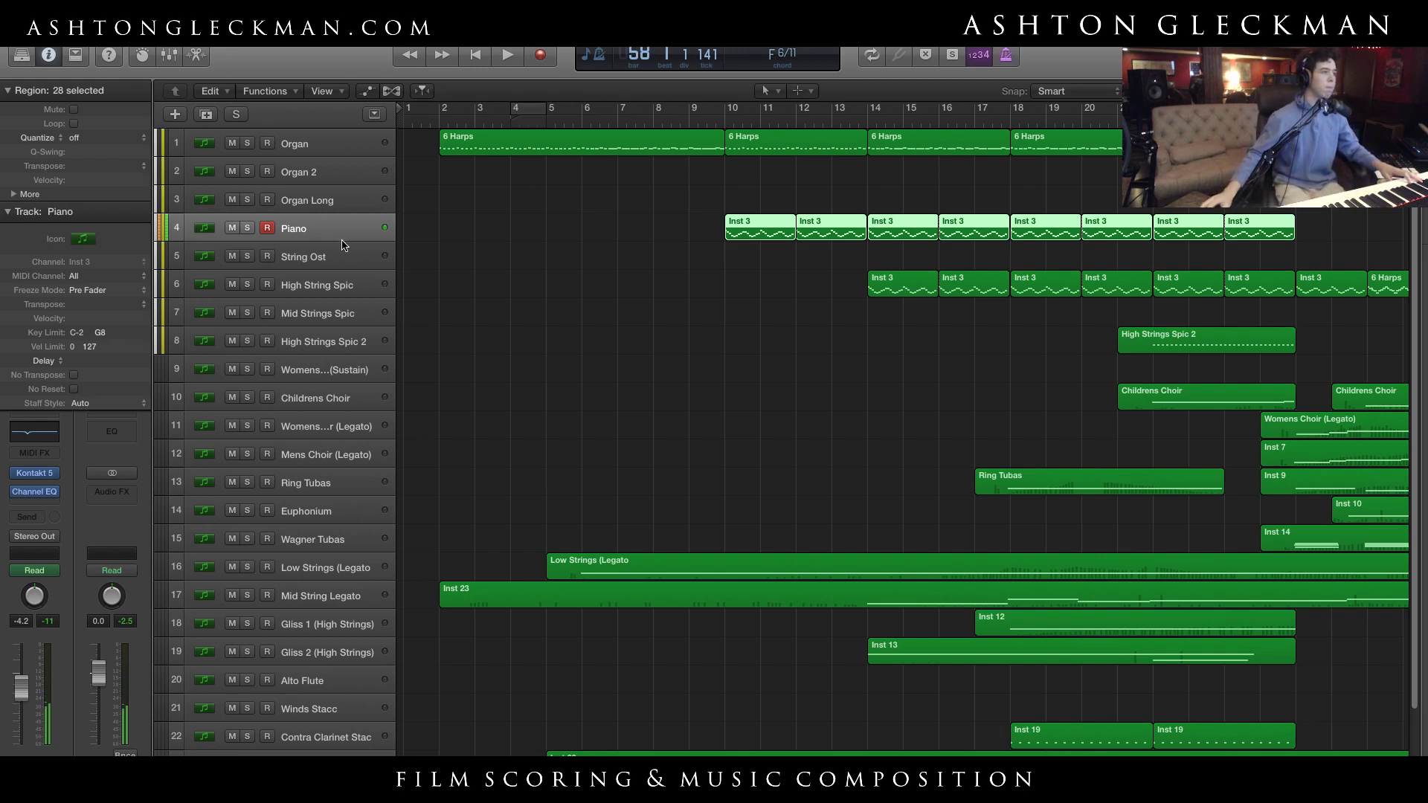
{"action": "left_click", "coordinate": [349, 374]}
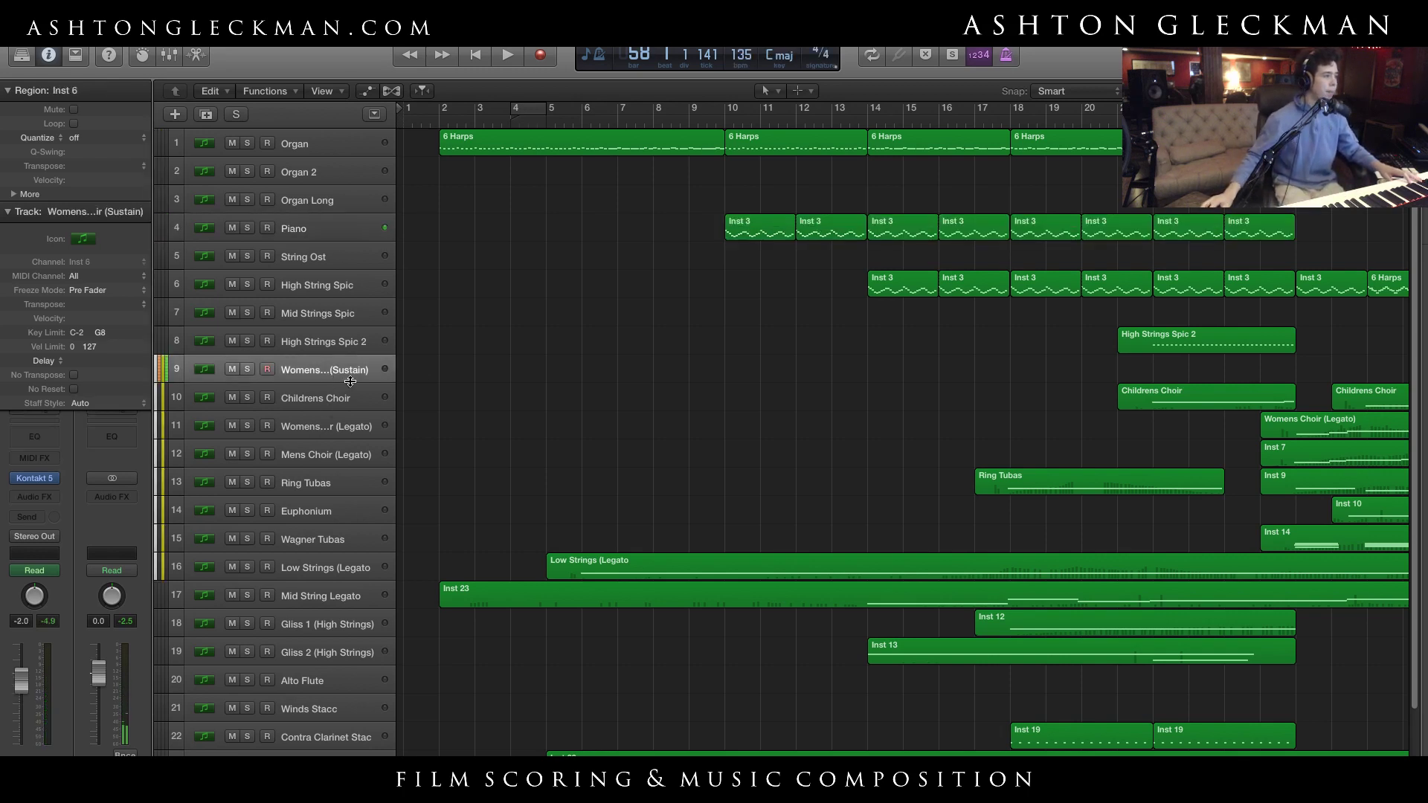
{"action": "left_click", "coordinate": [331, 313]}
{"action": "left_click", "coordinate": [359, 376]}
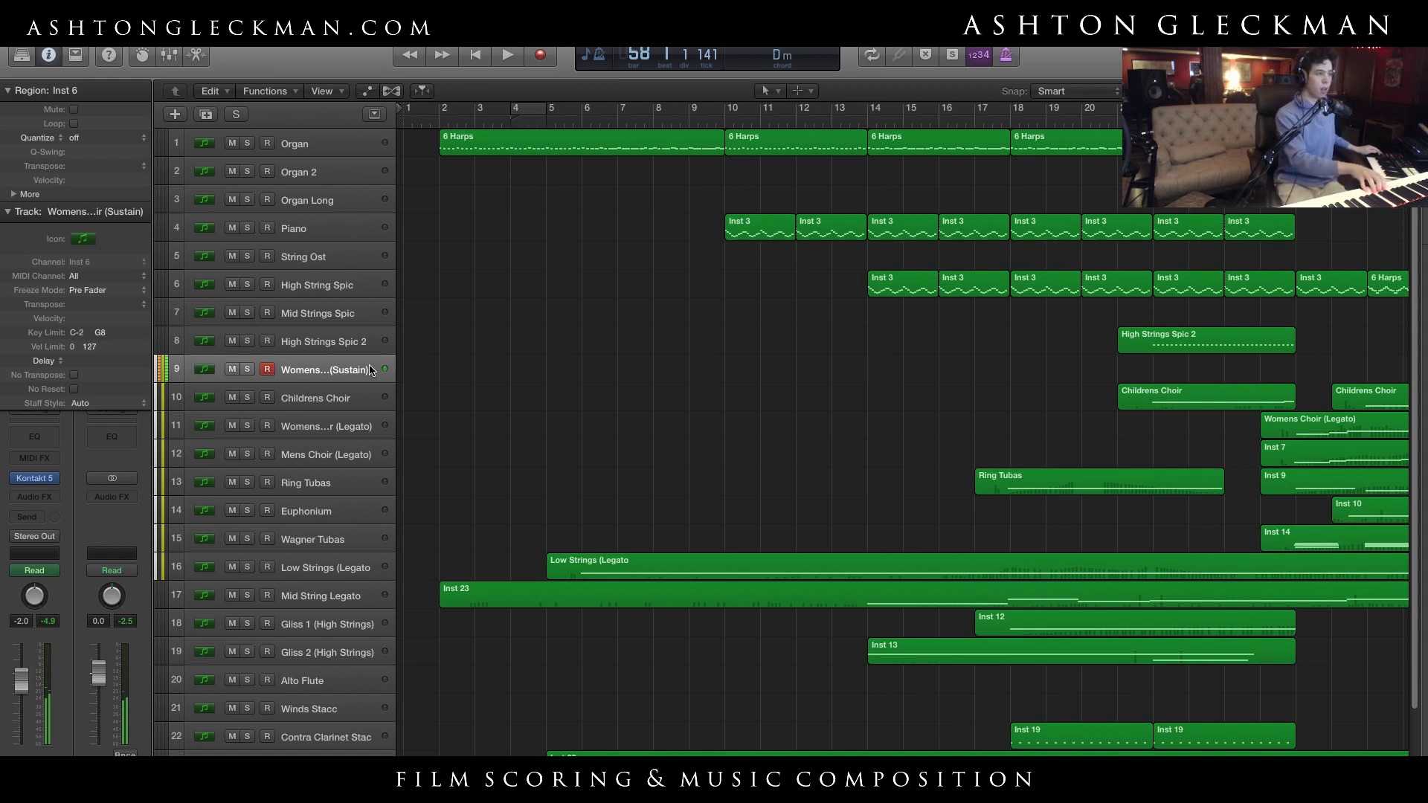
{"action": "left_click", "coordinate": [357, 398]}
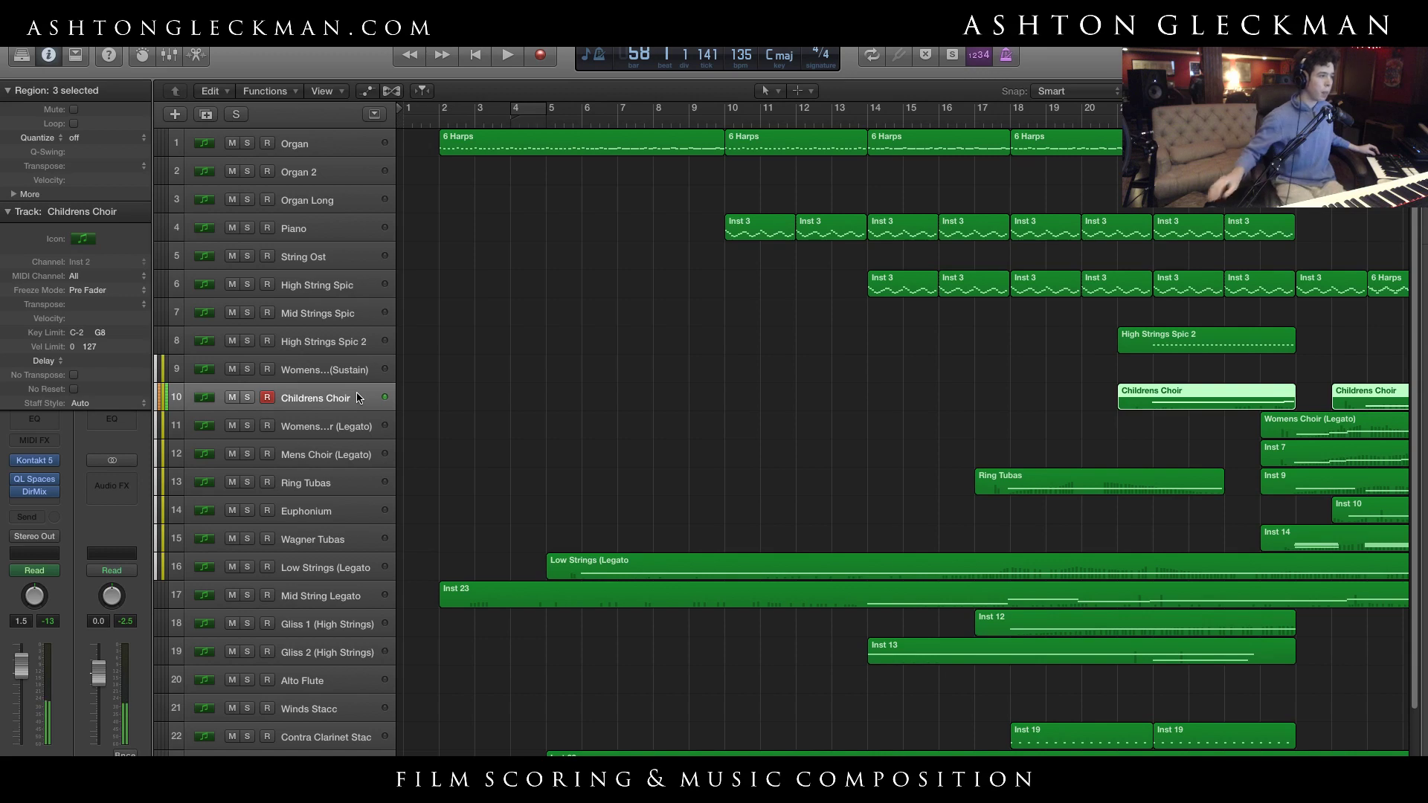
Audition the Womens Choir (Legato) and Mens Choir (Legato) tracks live, record-enable Wagner Tubas alongside the men's choir, and disarm both
{"action": "left_click", "coordinate": [361, 426]}
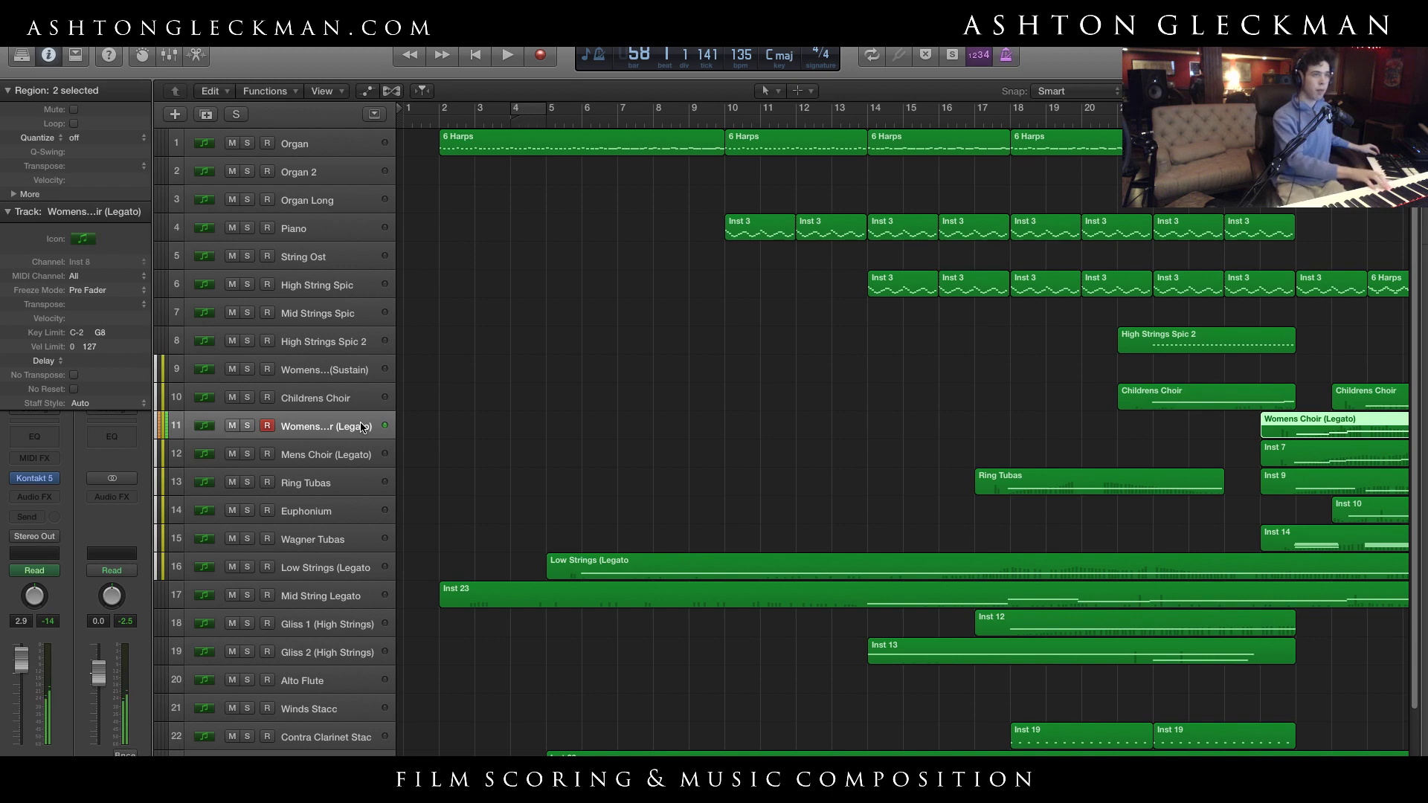
{"action": "left_click", "coordinate": [363, 456]}
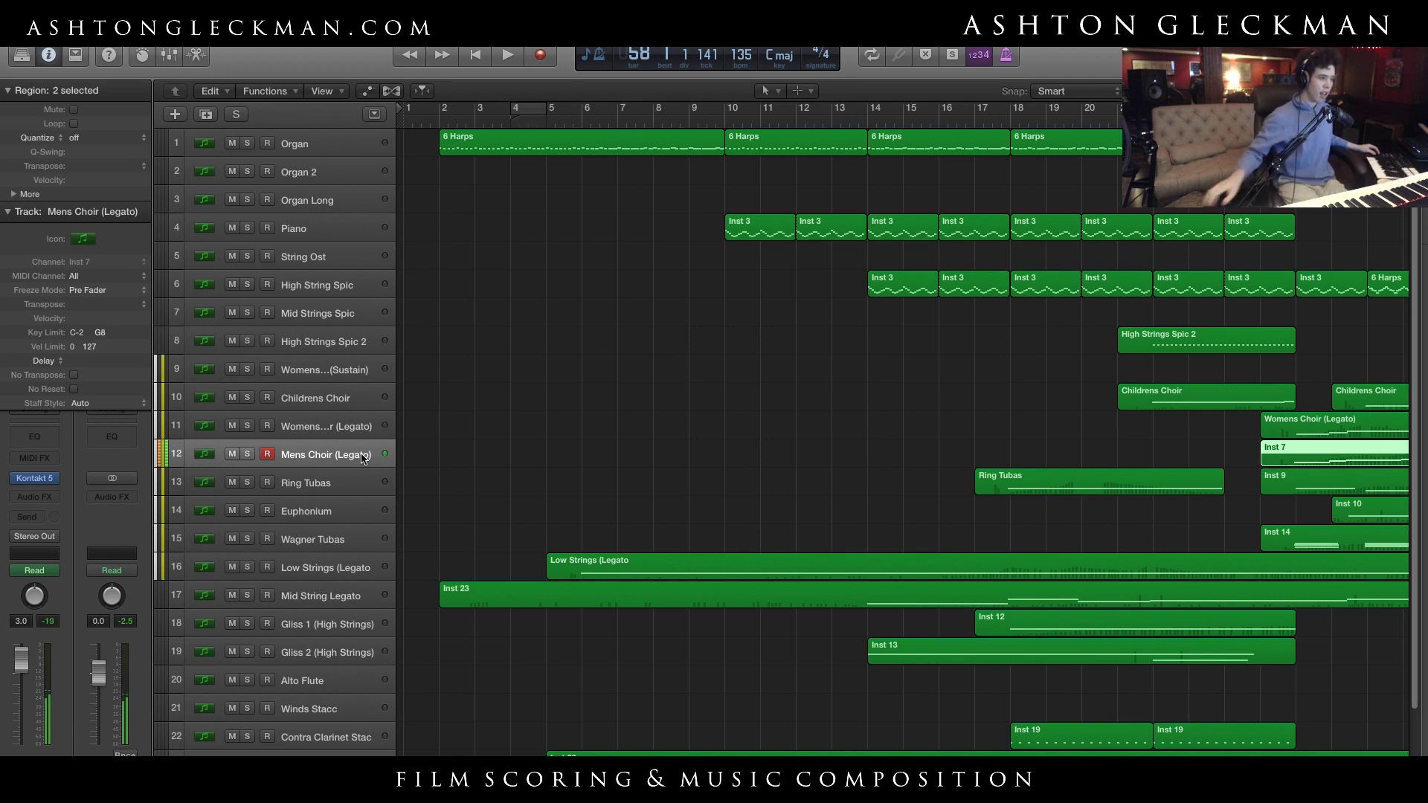
{"action": "left_click", "coordinate": [267, 541]}
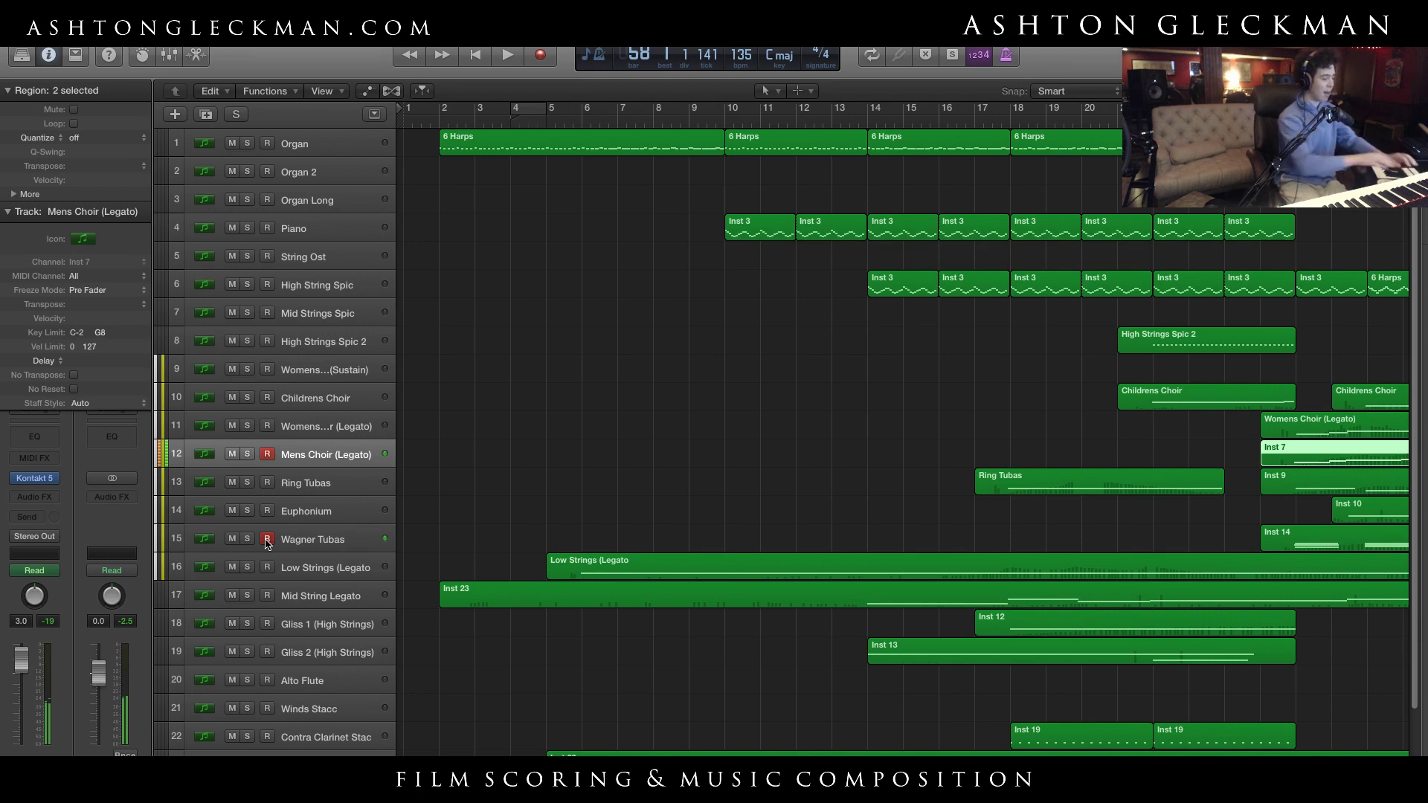
{"action": "left_click", "coordinate": [267, 454]}
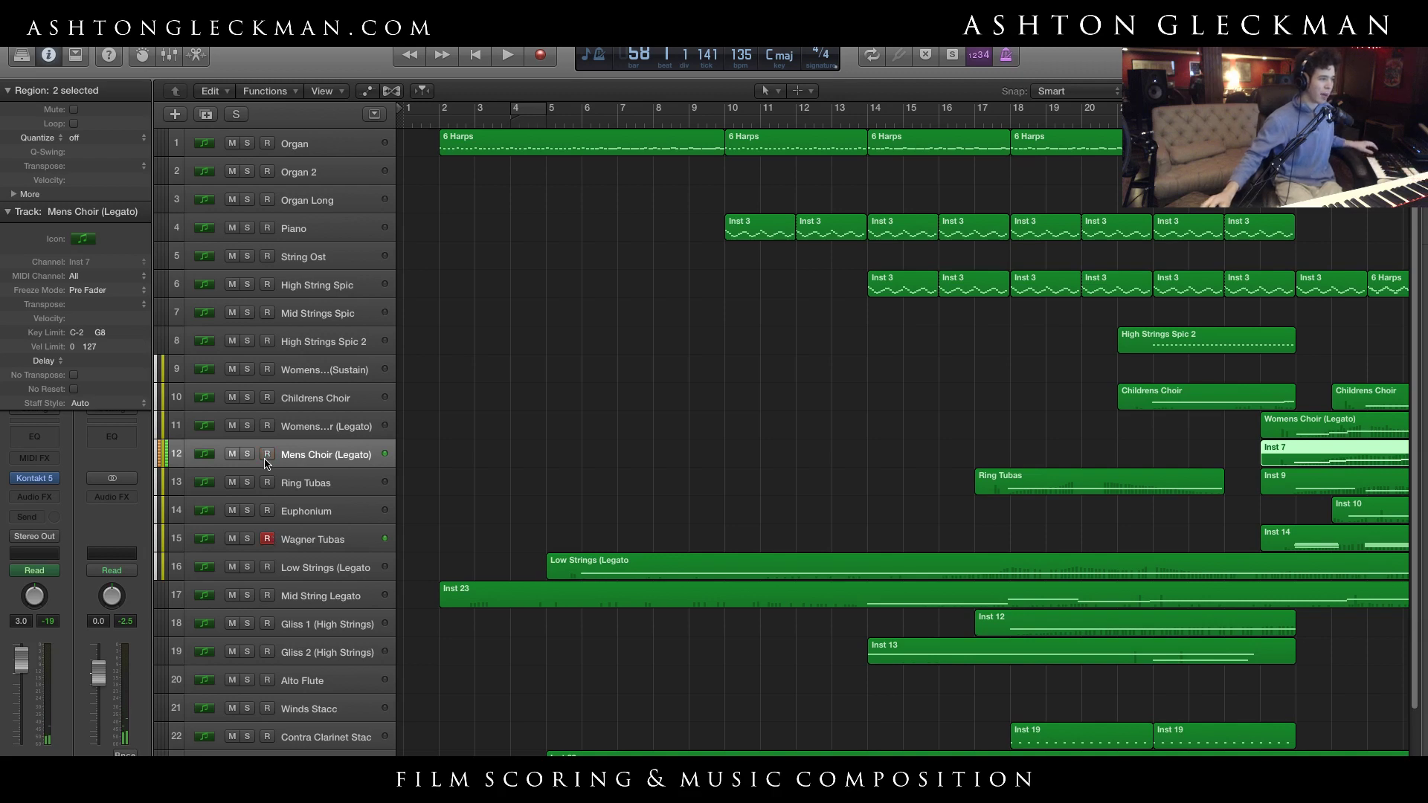
{"action": "left_click", "coordinate": [267, 539]}
Record-enable Ring Tubas together with Mens Choir (Legato) to audition the layered sound live, and disarm both tracks
{"action": "left_click", "coordinate": [268, 482]}
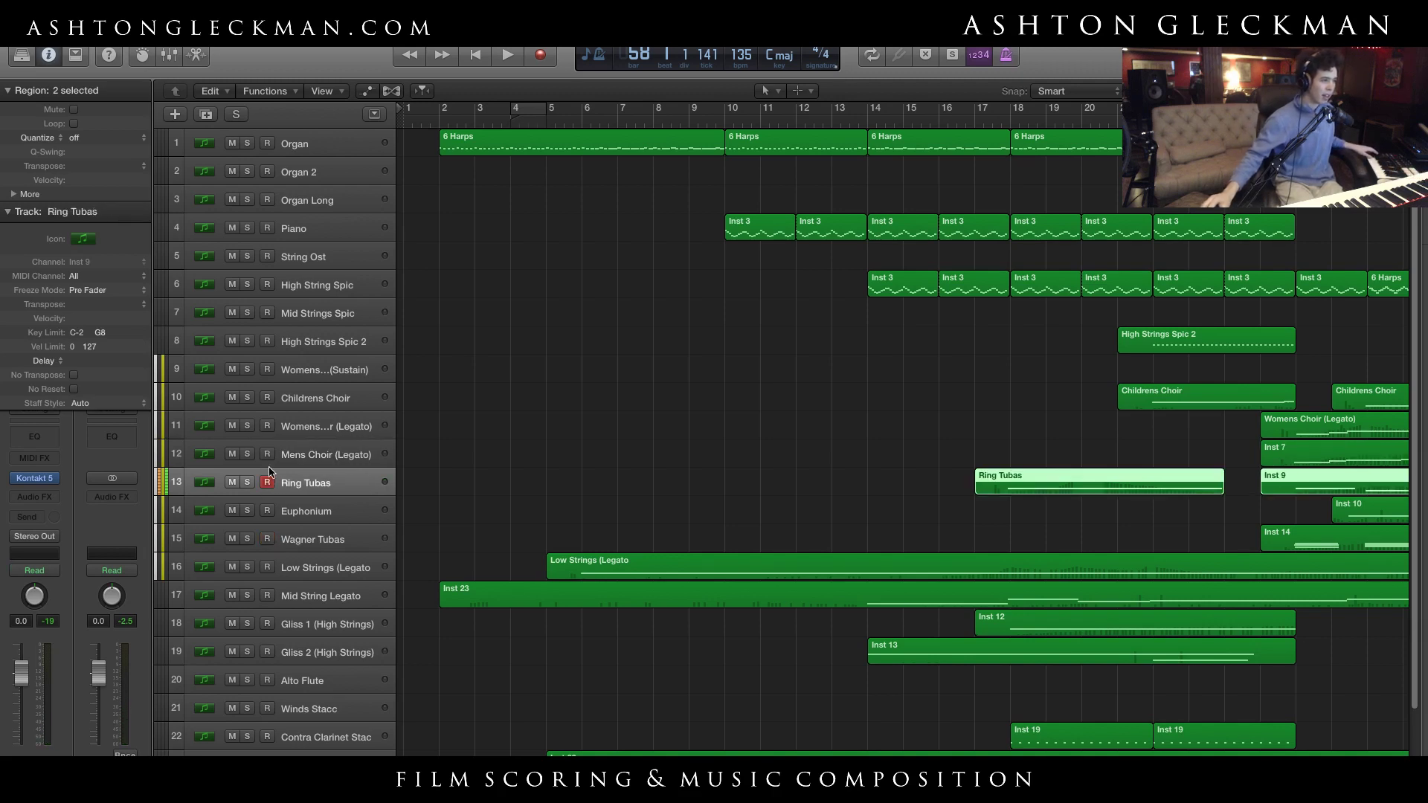
{"action": "left_click", "coordinate": [266, 454]}
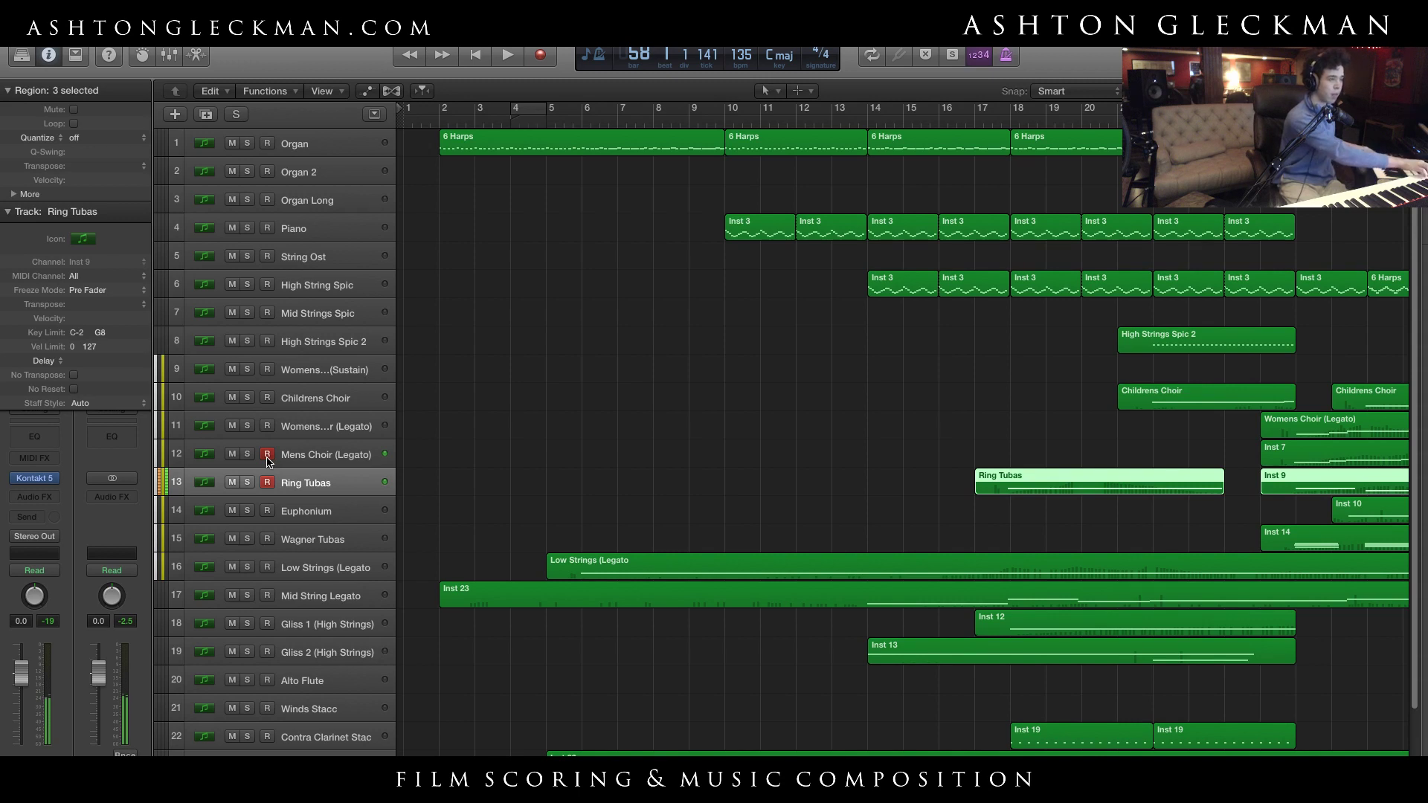
{"action": "left_click", "coordinate": [267, 455]}
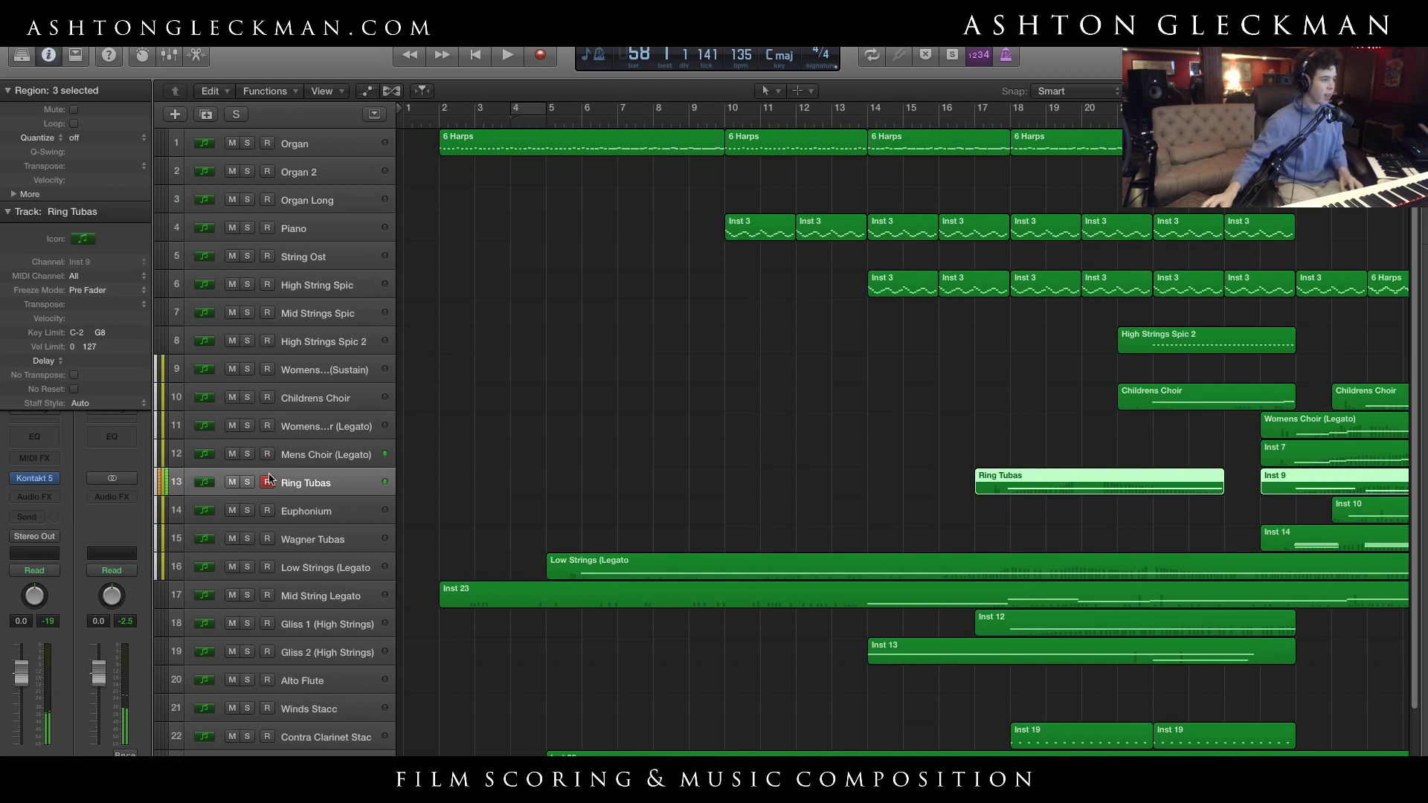
{"action": "left_click", "coordinate": [266, 482]}
Create a new software instrument track and load Kontakt 5 on it, moving the plug-in window clear of the channel strip
{"action": "scroll", "coordinate": [321, 580], "scroll_direction": "down", "scroll_amount": 3}
{"action": "key", "text": "alt+super+s"}
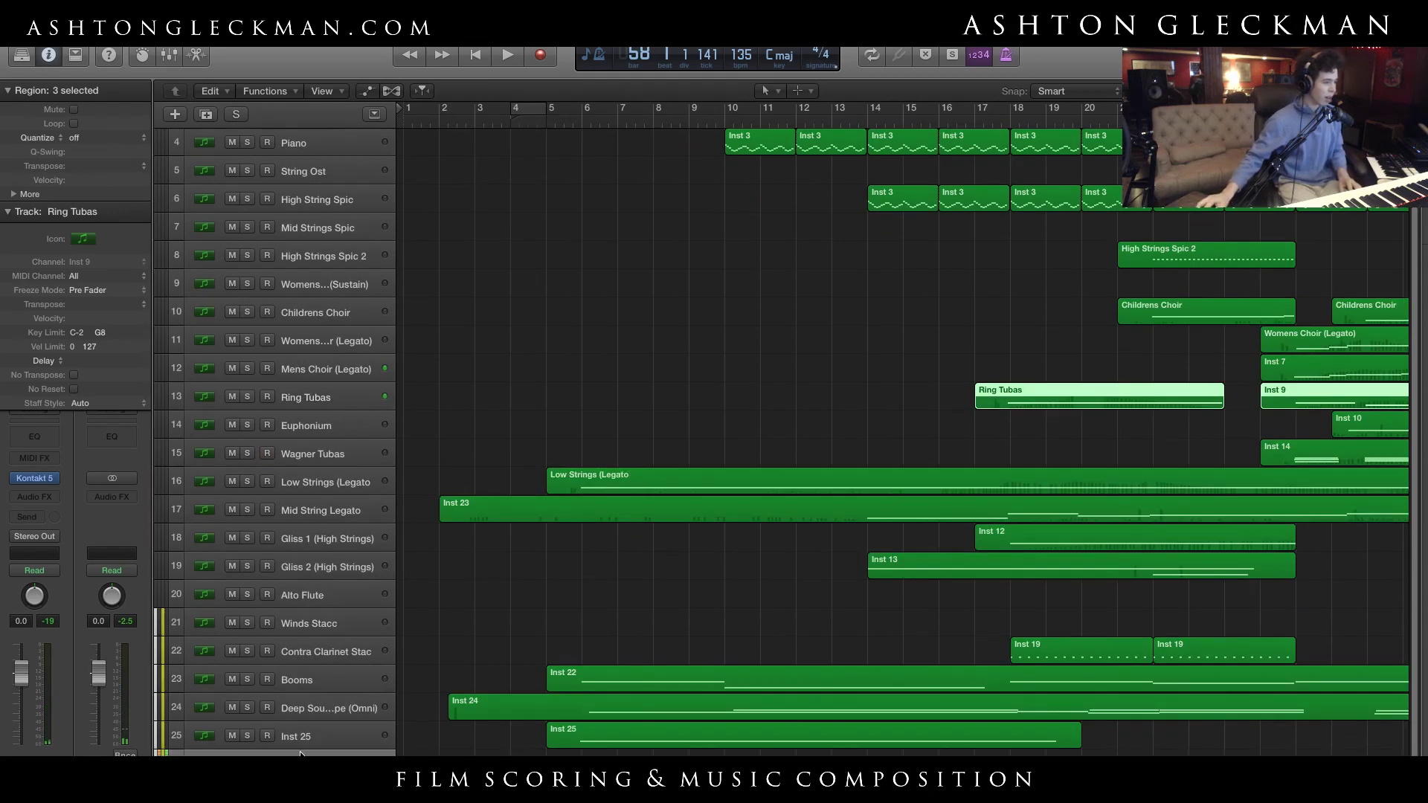
{"action": "left_click", "coordinate": [49, 480]}
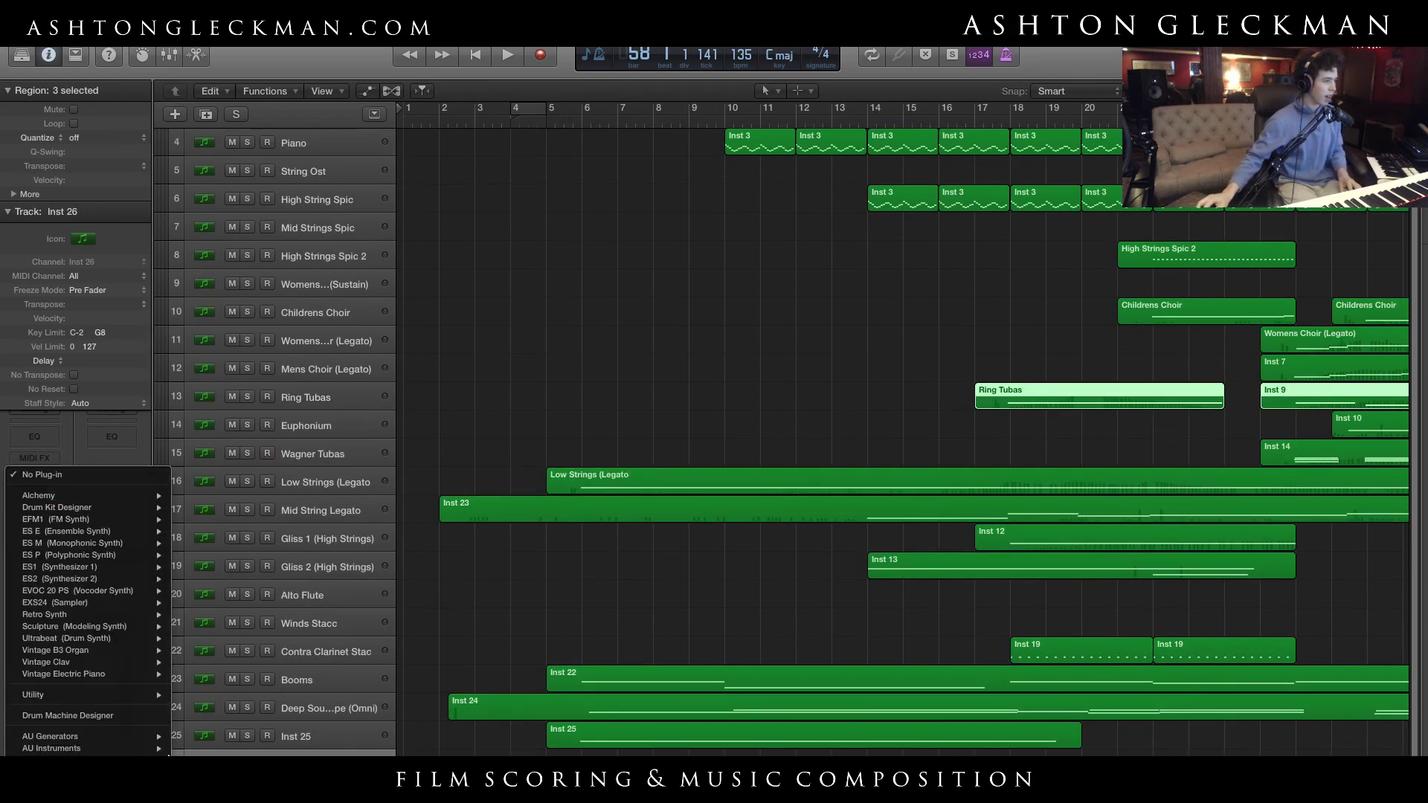
{"action": "mouse_move", "coordinate": [112, 748]}
{"action": "mouse_move", "coordinate": [296, 751]}
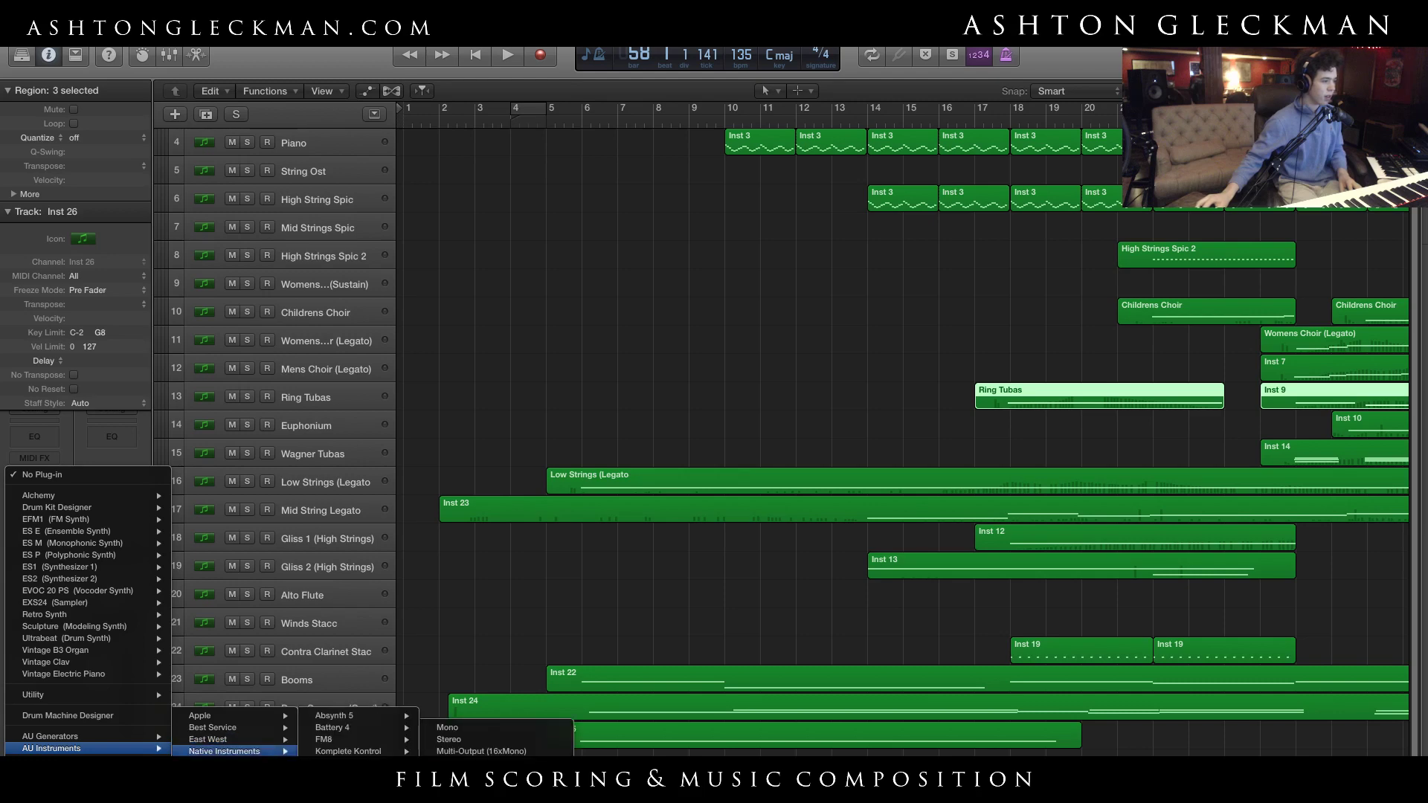
{"action": "left_click", "coordinate": [413, 736]}
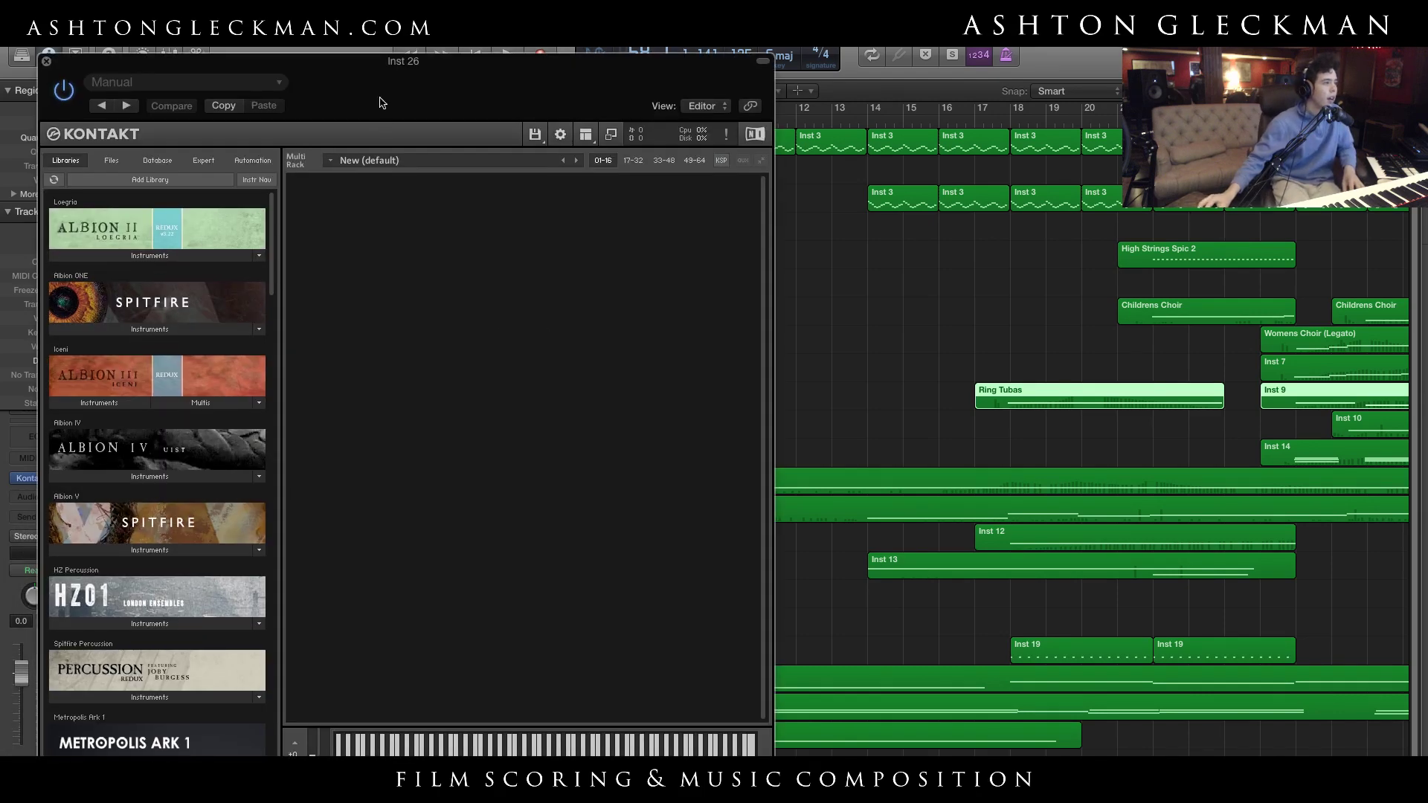
{"action": "left_click_drag", "start_coordinate": [403, 63], "coordinate": [515, 26]}
Load 04. Basso Profondo Choir Staccato from the District II choir folder of Metropolis Ark 2 for live audition
{"action": "scroll", "coordinate": [342, 506], "scroll_direction": "down", "scroll_amount": 3}
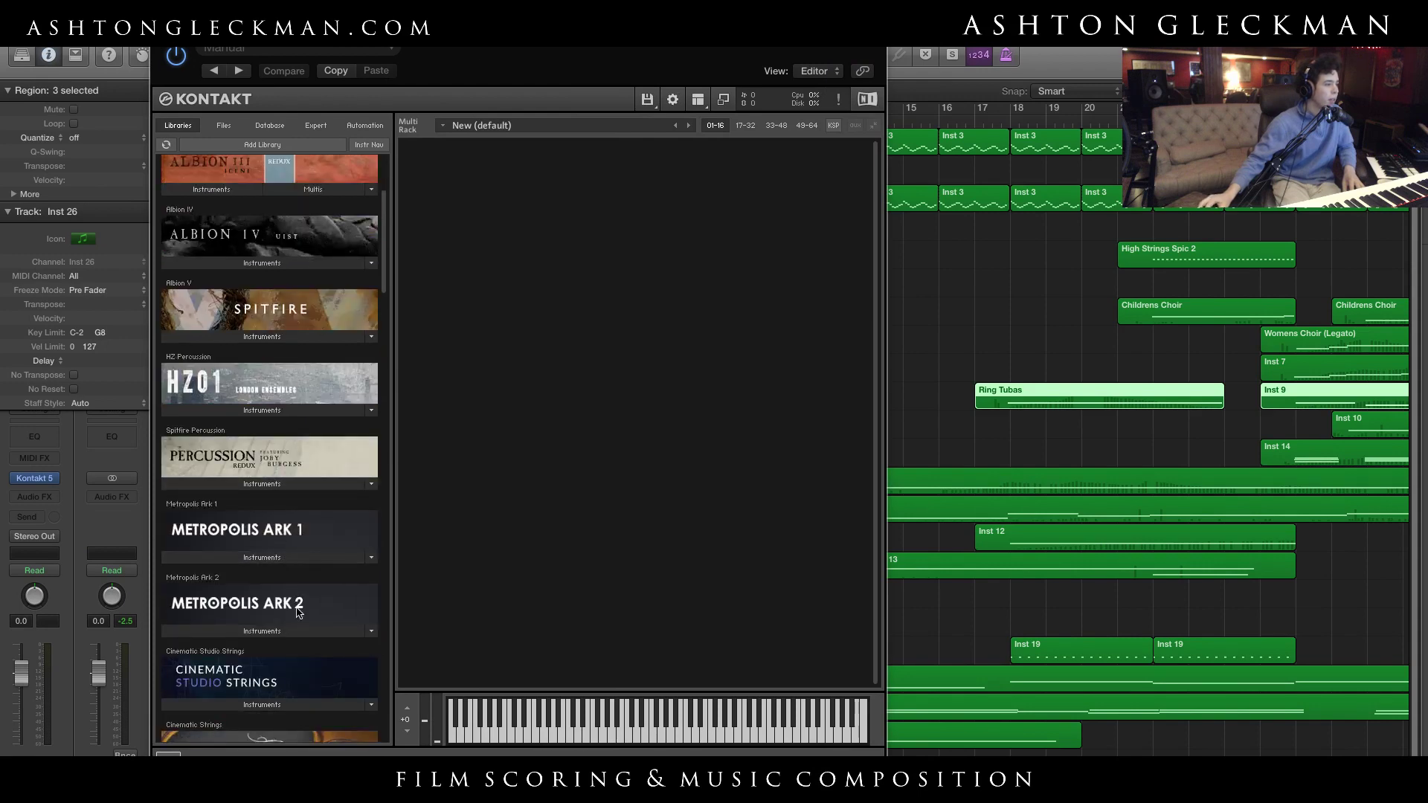
{"action": "left_click", "coordinate": [261, 630]}
{"action": "scroll", "coordinate": [252, 521], "scroll_direction": "down", "scroll_amount": 5}
{"action": "left_click", "coordinate": [231, 406]}
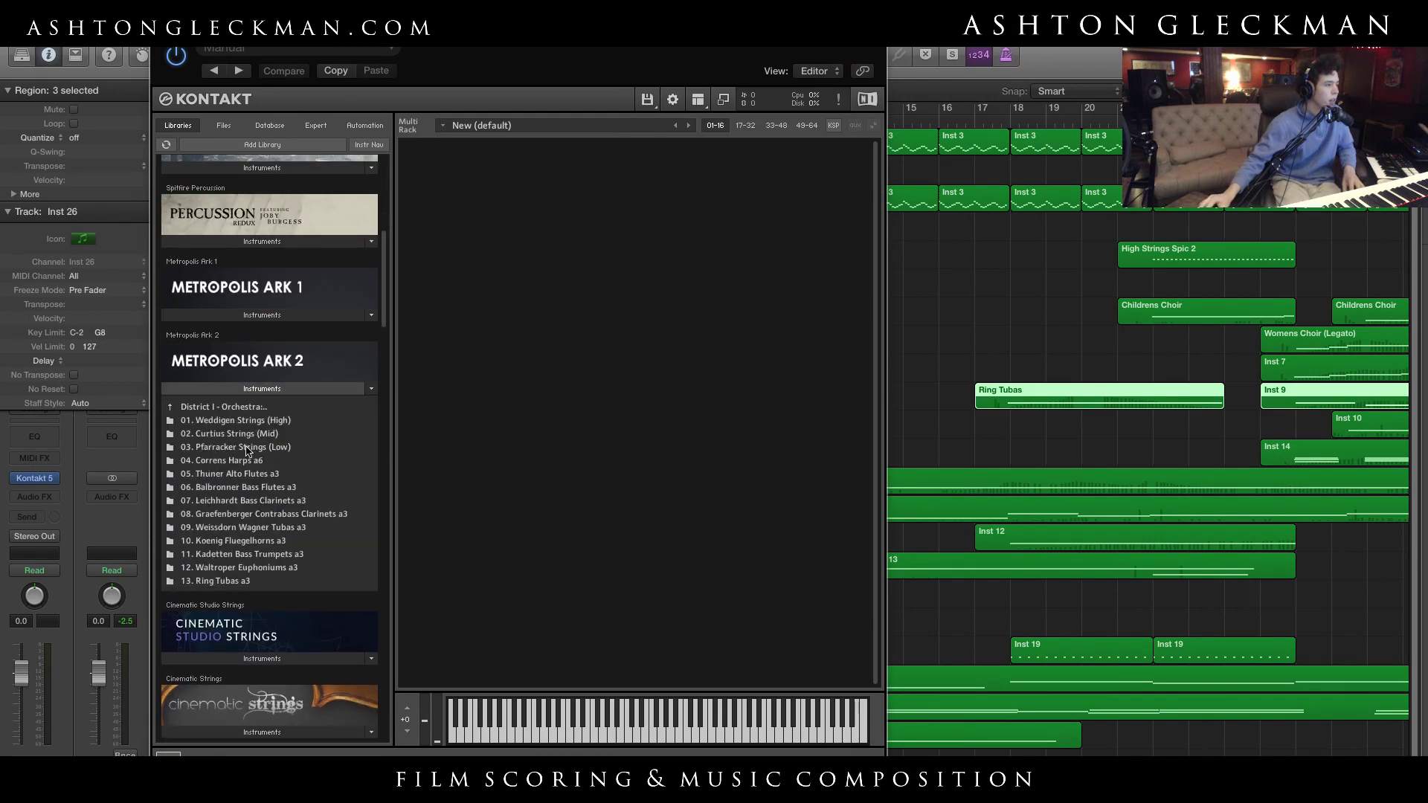
{"action": "left_click", "coordinate": [231, 406]}
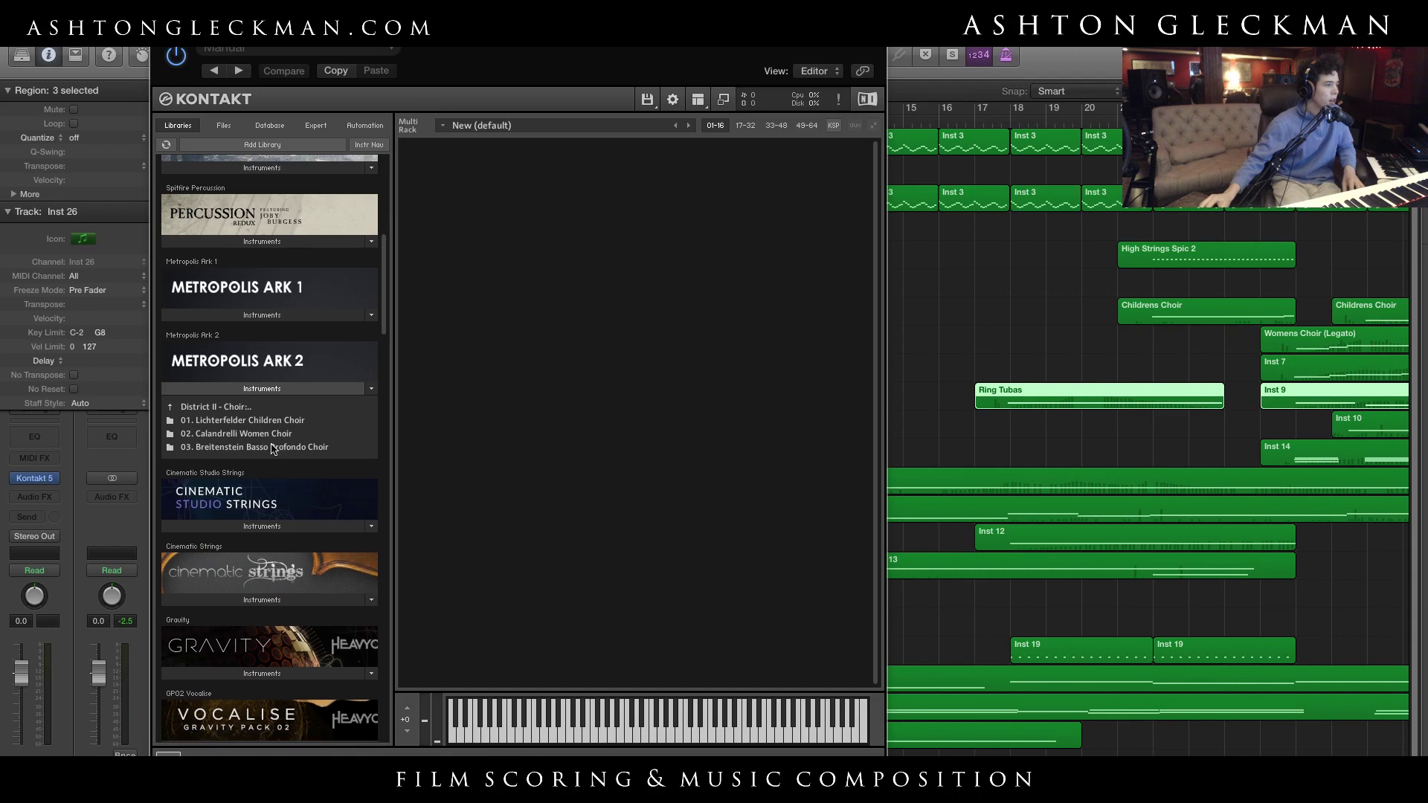
{"action": "left_click", "coordinate": [277, 446]}
{"action": "double_click", "coordinate": [298, 460]}
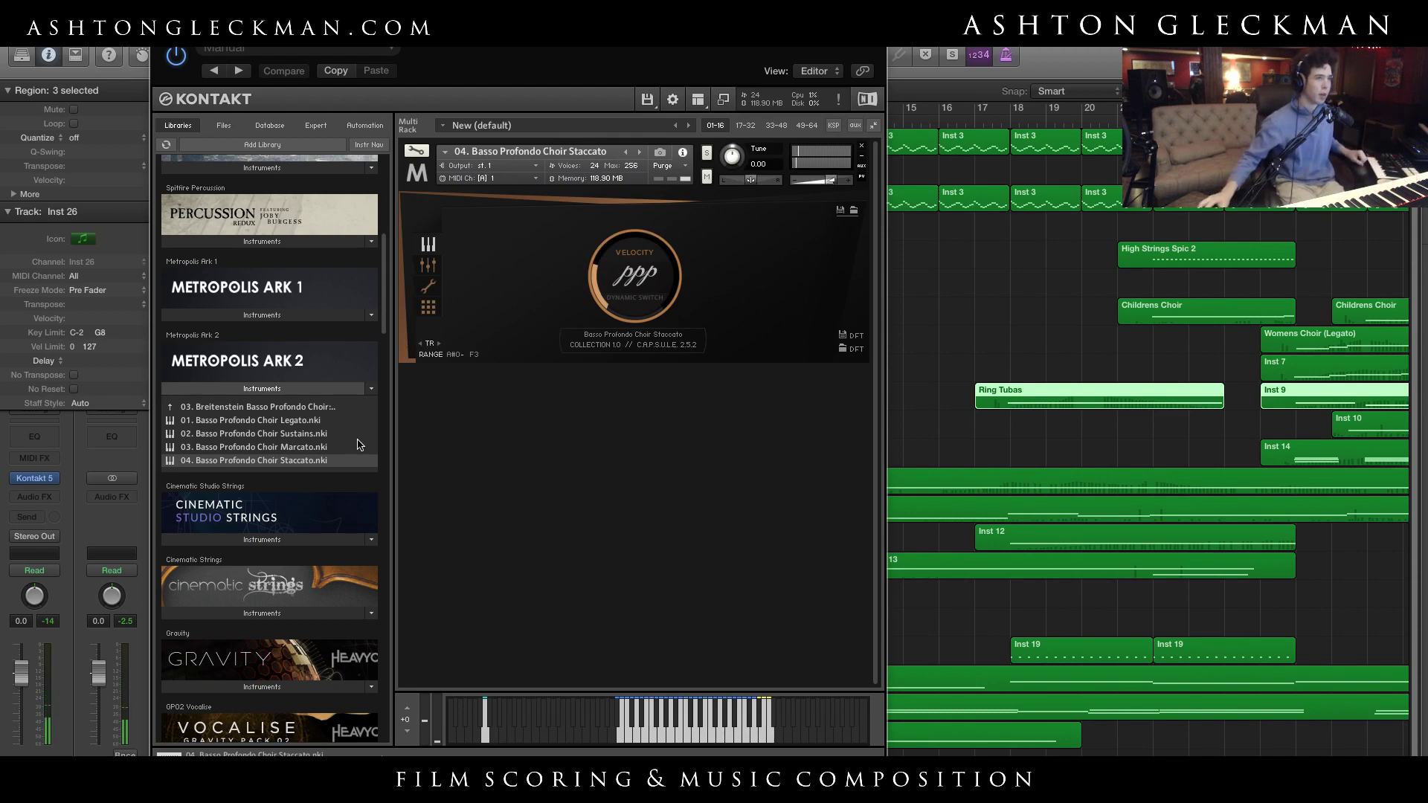
{"action": "left_click", "coordinate": [277, 434]}
{"action": "double_click", "coordinate": [275, 421]}
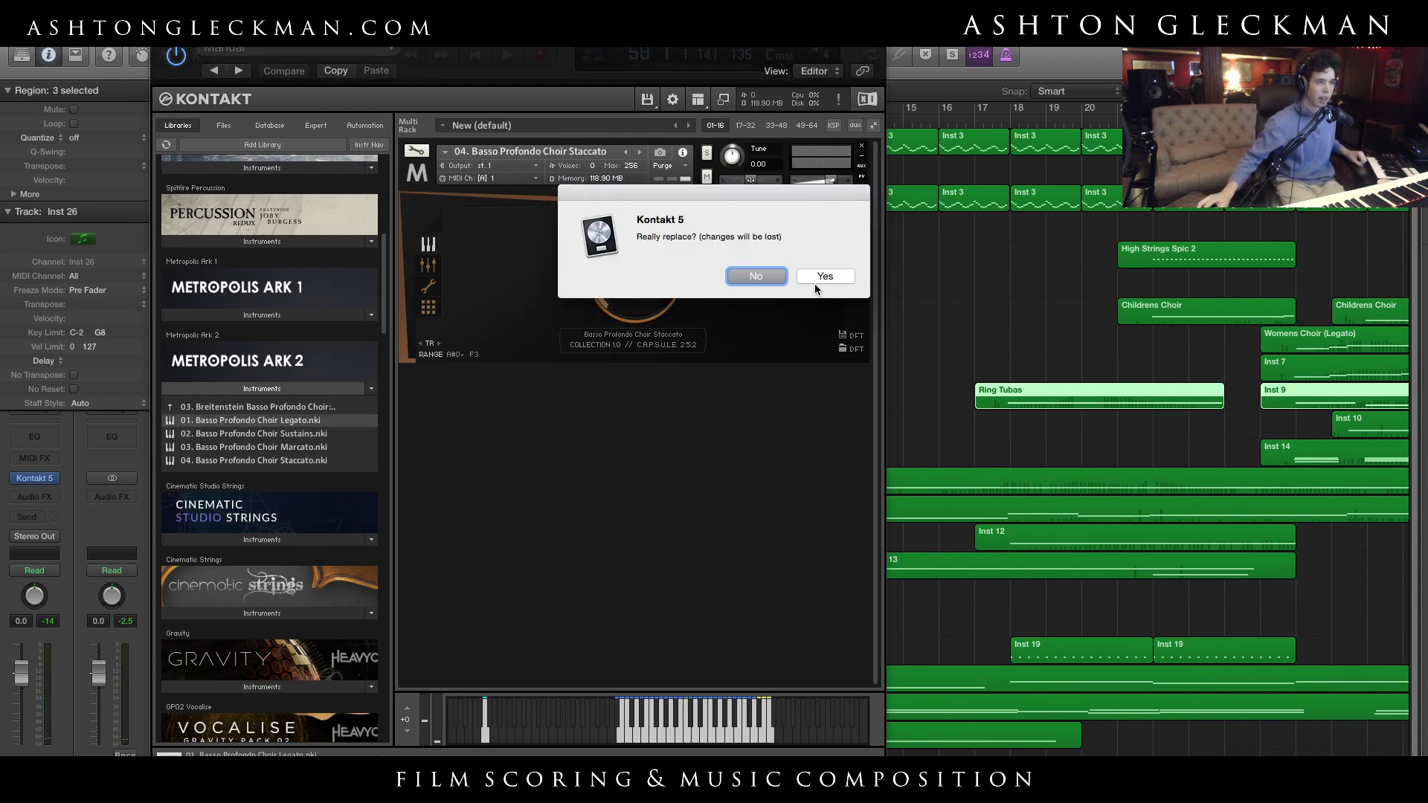
{"action": "left_click", "coordinate": [728, 279]}
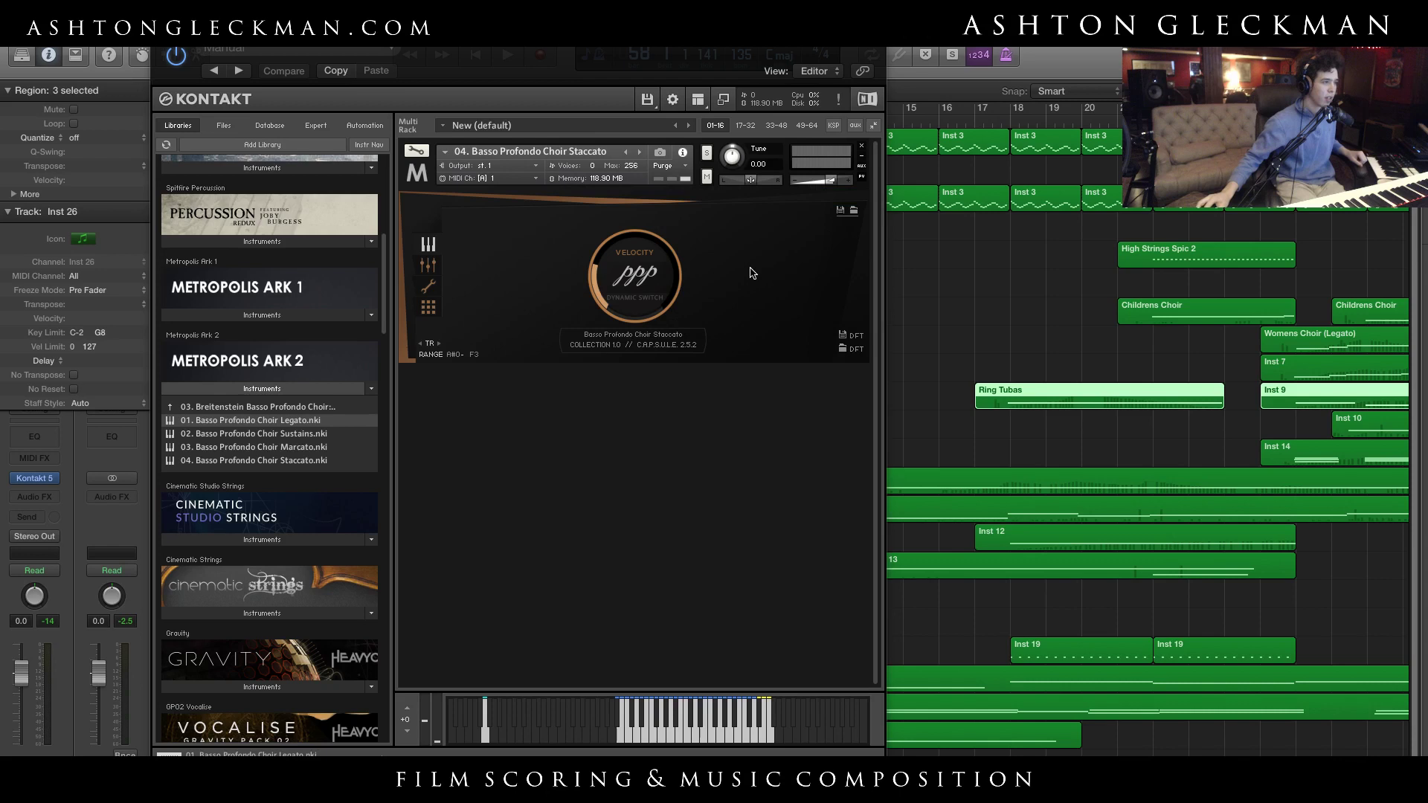
Replace the loaded patch with 02. Basso Profondo Choir Sustains to audition it, and remove it and close the Kontakt window
{"action": "double_click", "coordinate": [334, 434]}
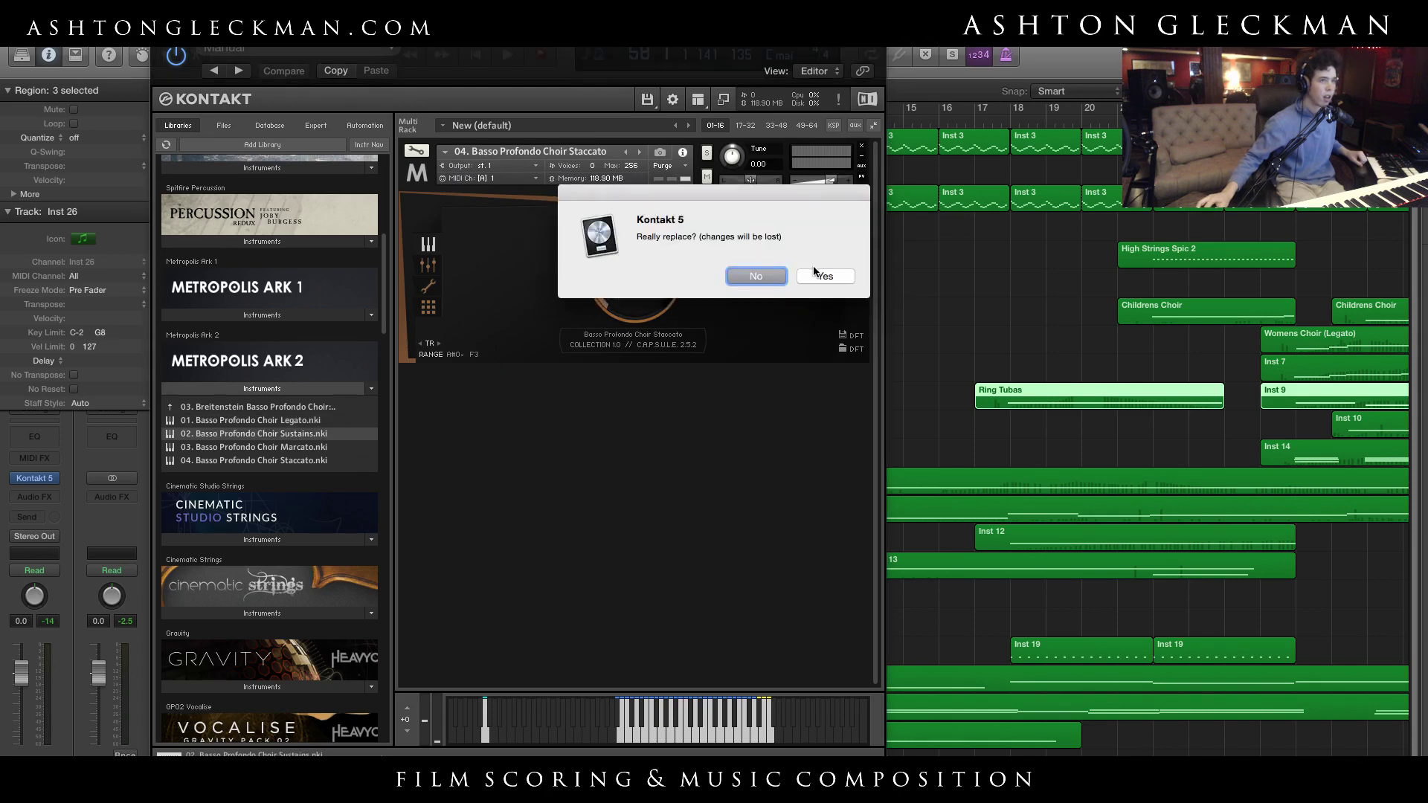
{"action": "left_click", "coordinate": [814, 274]}
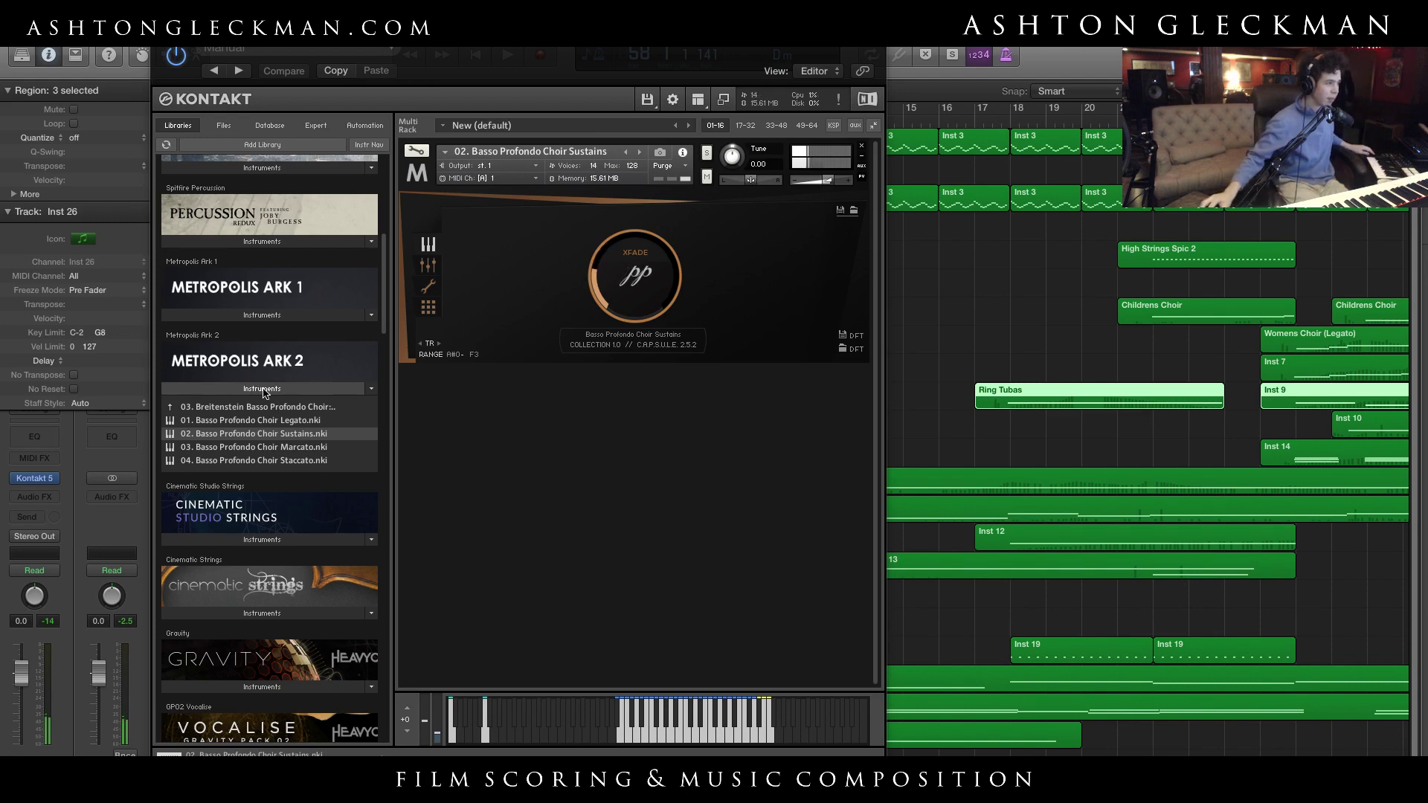
{"action": "left_click", "coordinate": [480, 146]}
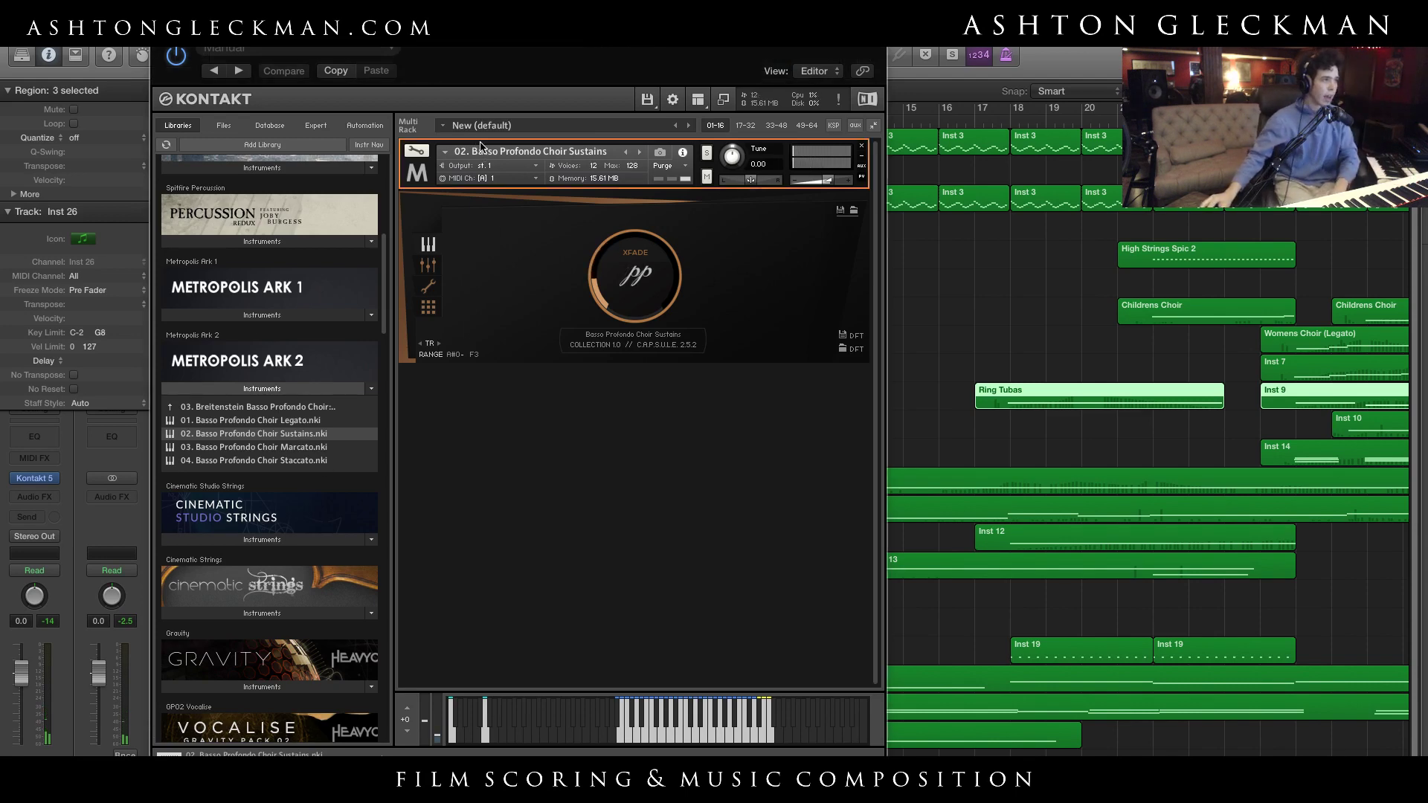
{"action": "key", "text": "Delete"}
{"action": "key", "text": "super+w"}
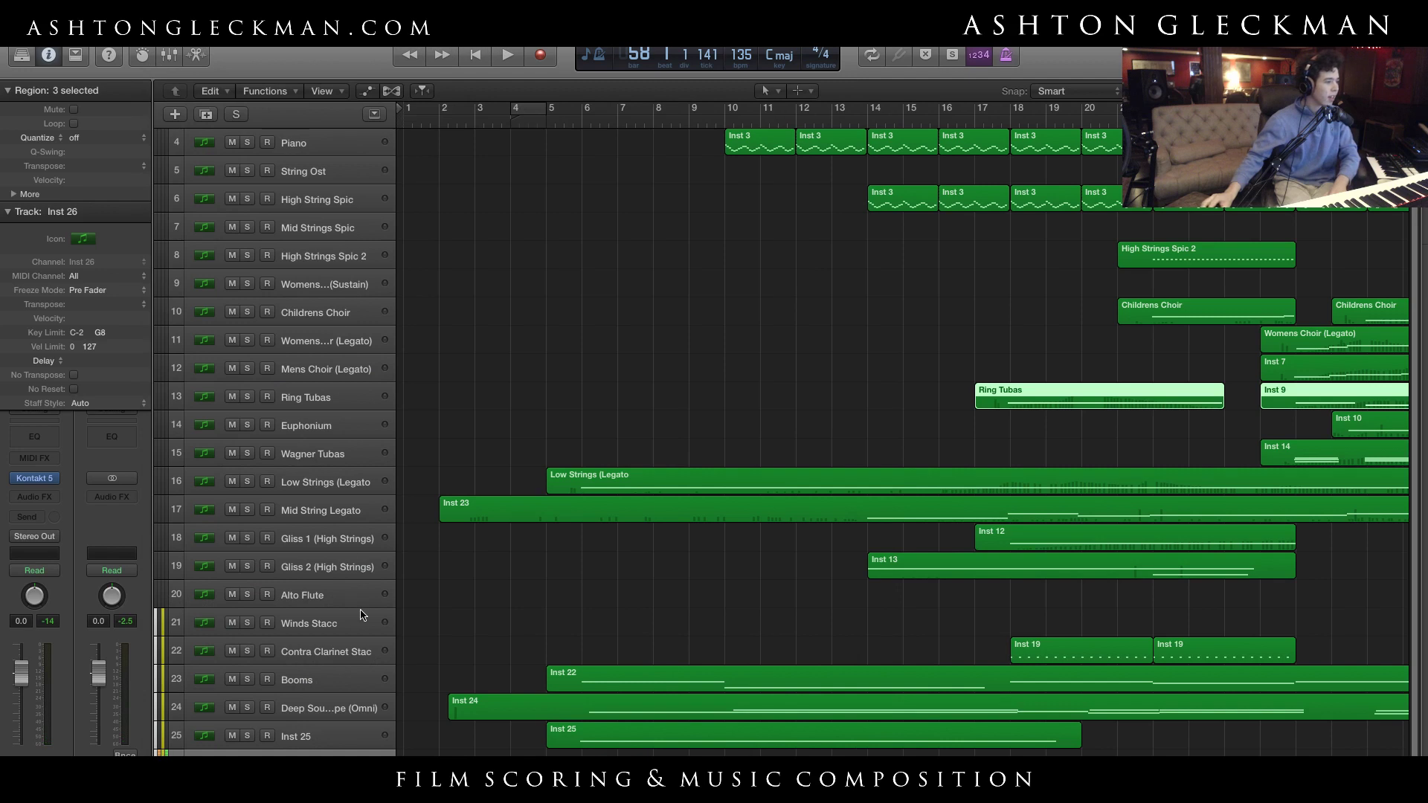
Select Wagner Tubas, Low Strings (Legato) and Mid String Legato to audition their sounds live, and disarm Mid String Legato
{"action": "left_click", "coordinate": [346, 446]}
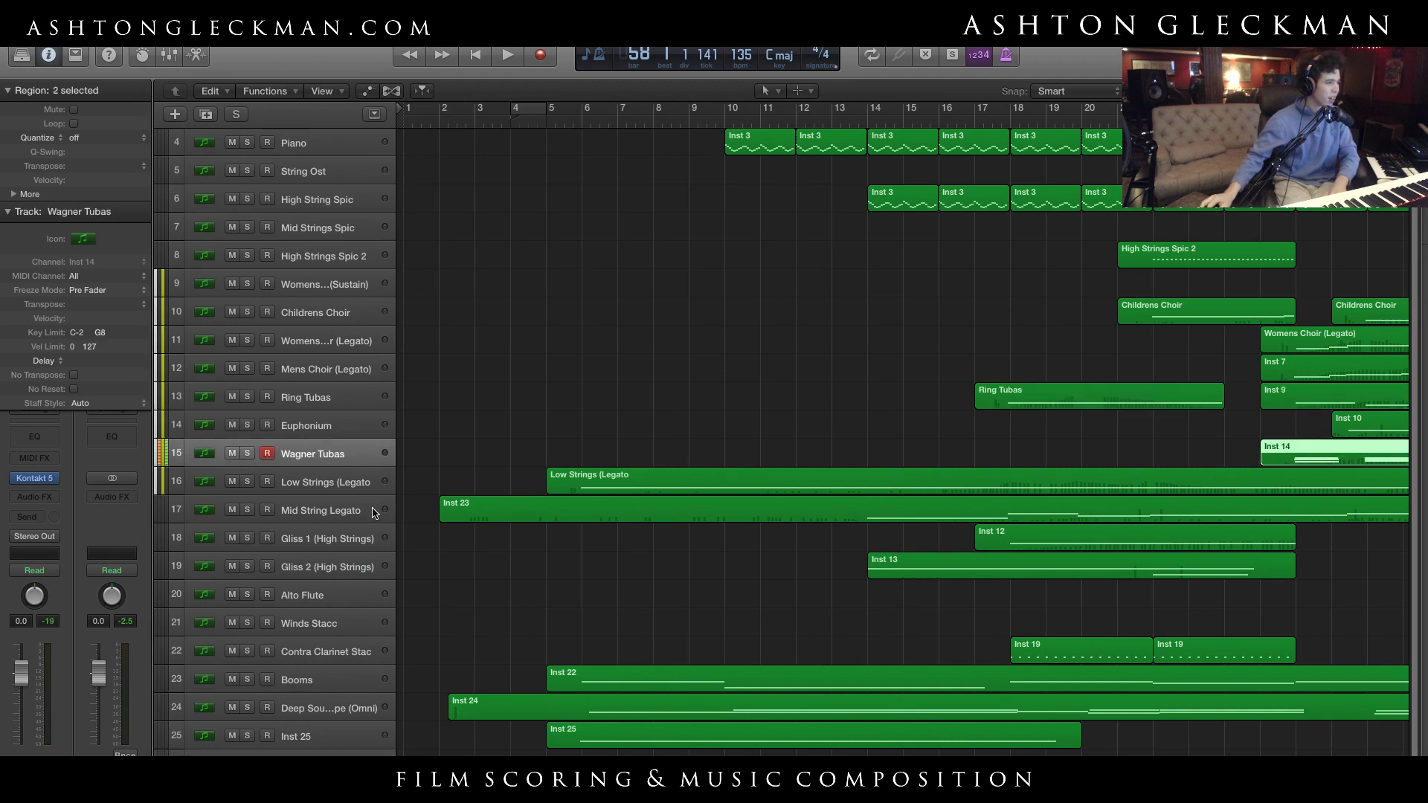
{"action": "left_click", "coordinate": [372, 510]}
{"action": "left_click", "coordinate": [378, 487]}
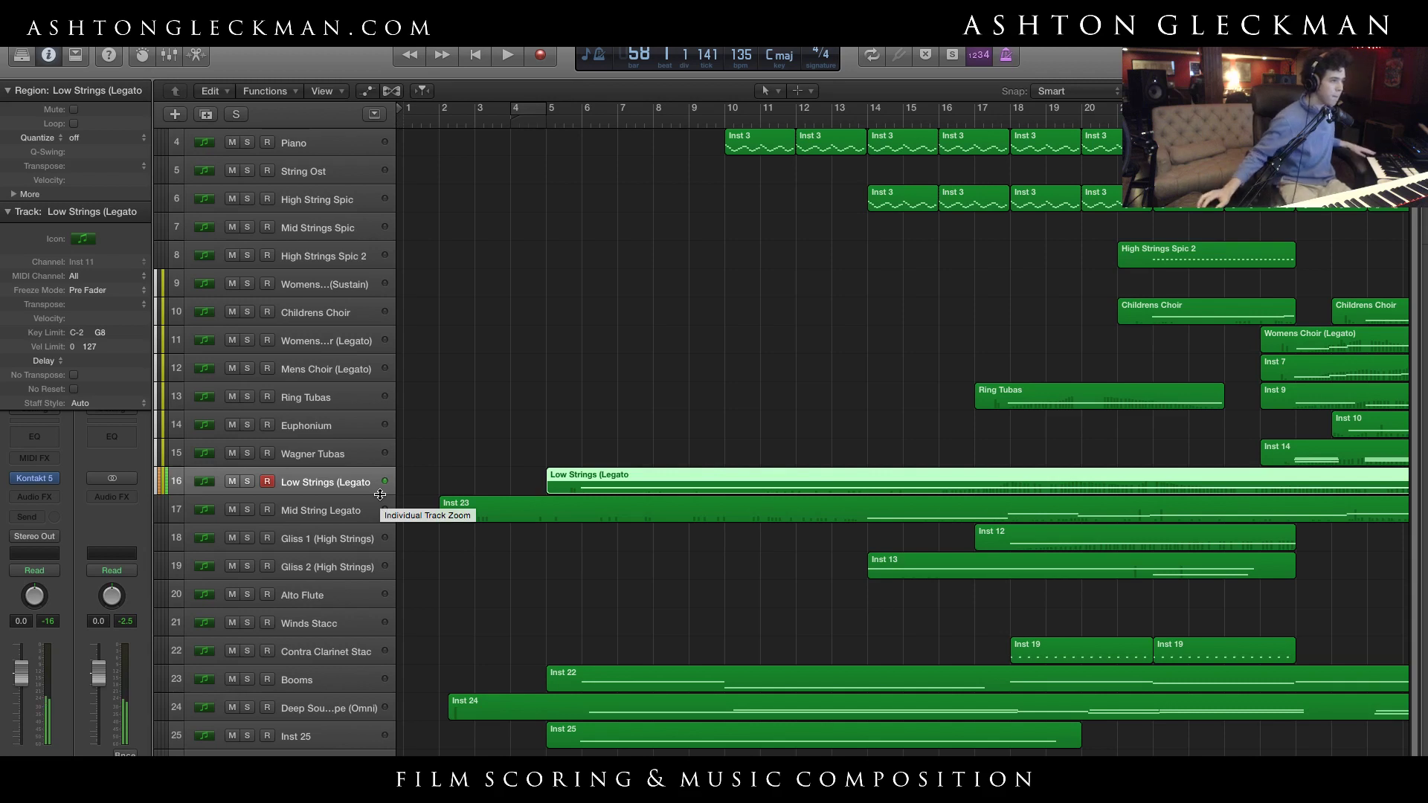
{"action": "left_click", "coordinate": [339, 511]}
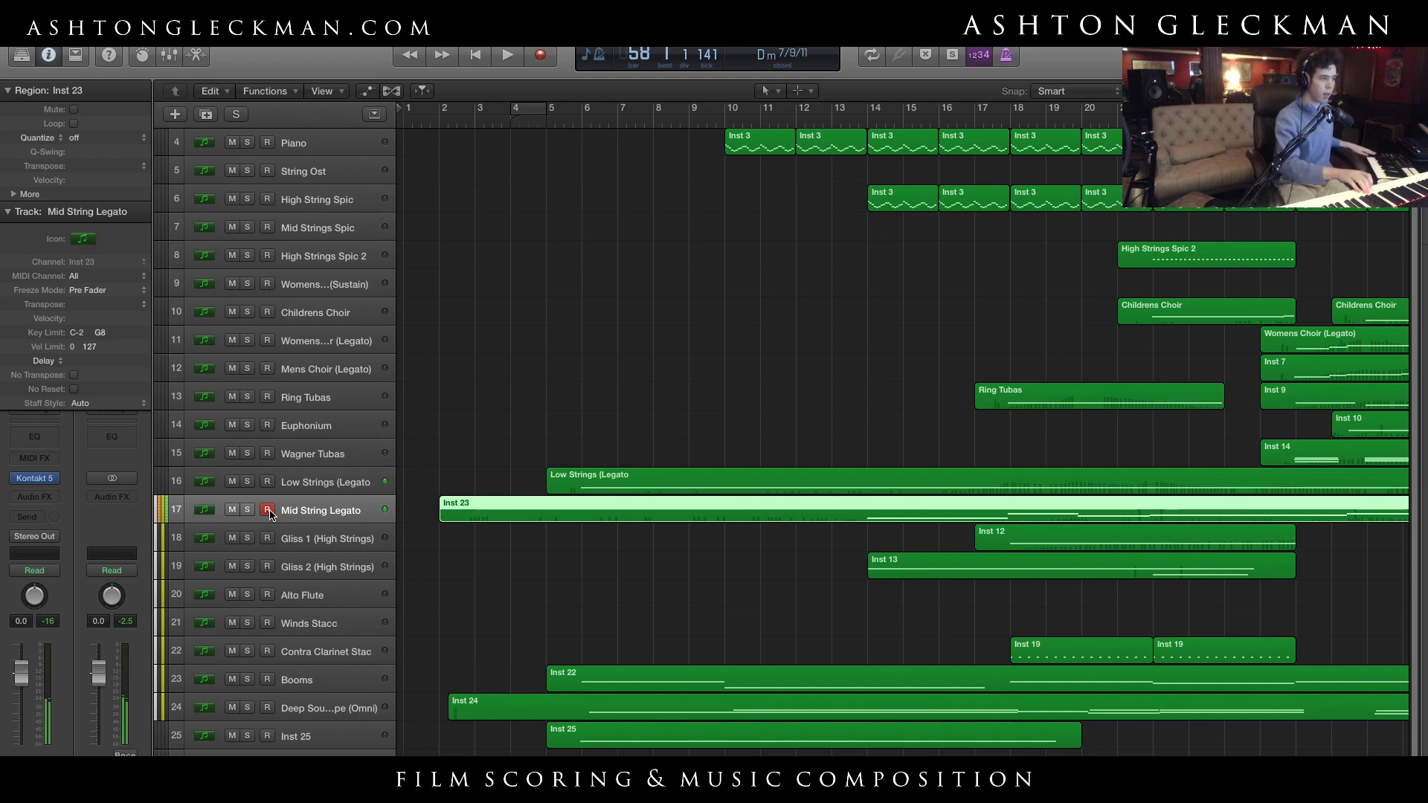
{"action": "left_click", "coordinate": [267, 510]}
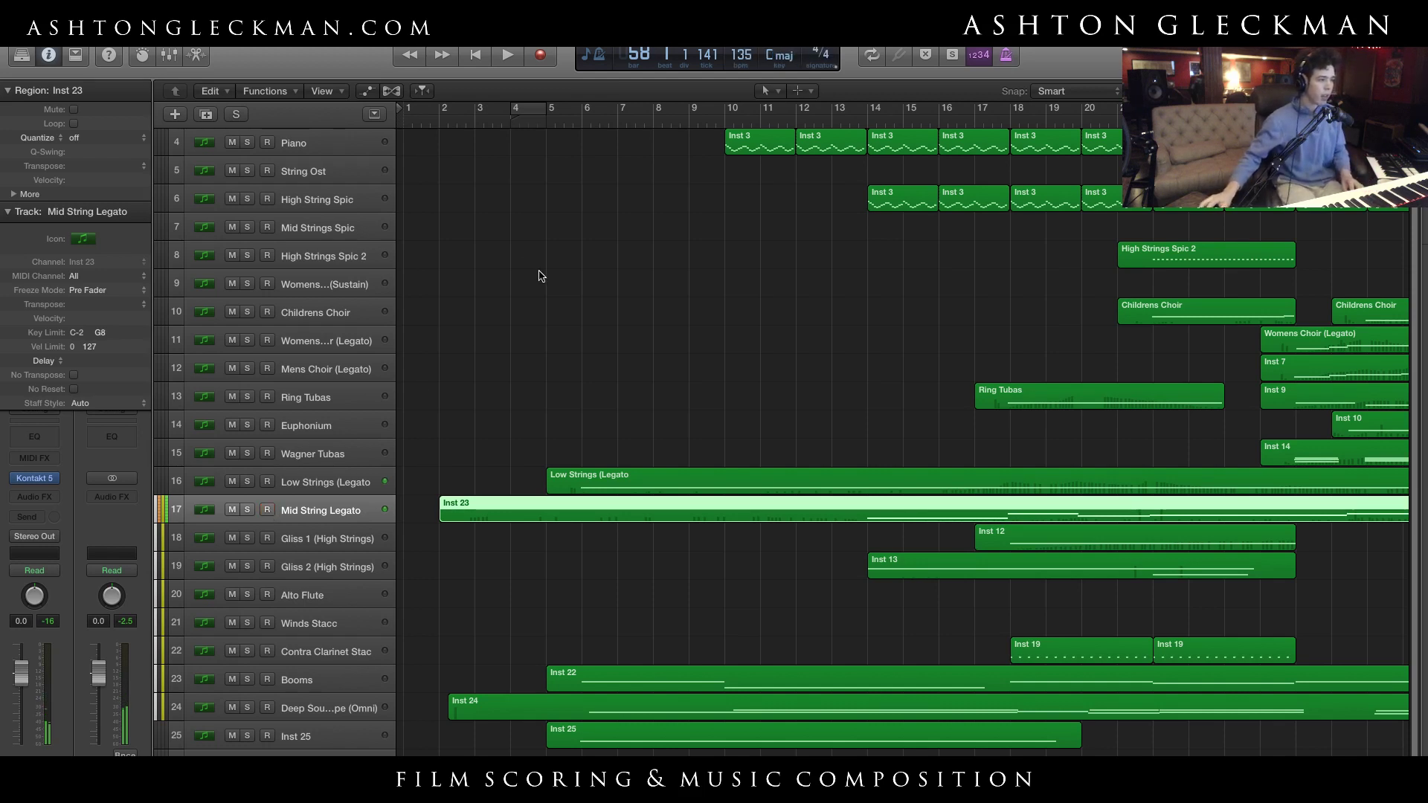
Play the full arrangement from just before bar 2 and stop at bar 24
{"action": "key", "text": "space"}
{"action": "scroll", "coordinate": [714, 369], "scroll_direction": "left", "scroll_amount": 20}
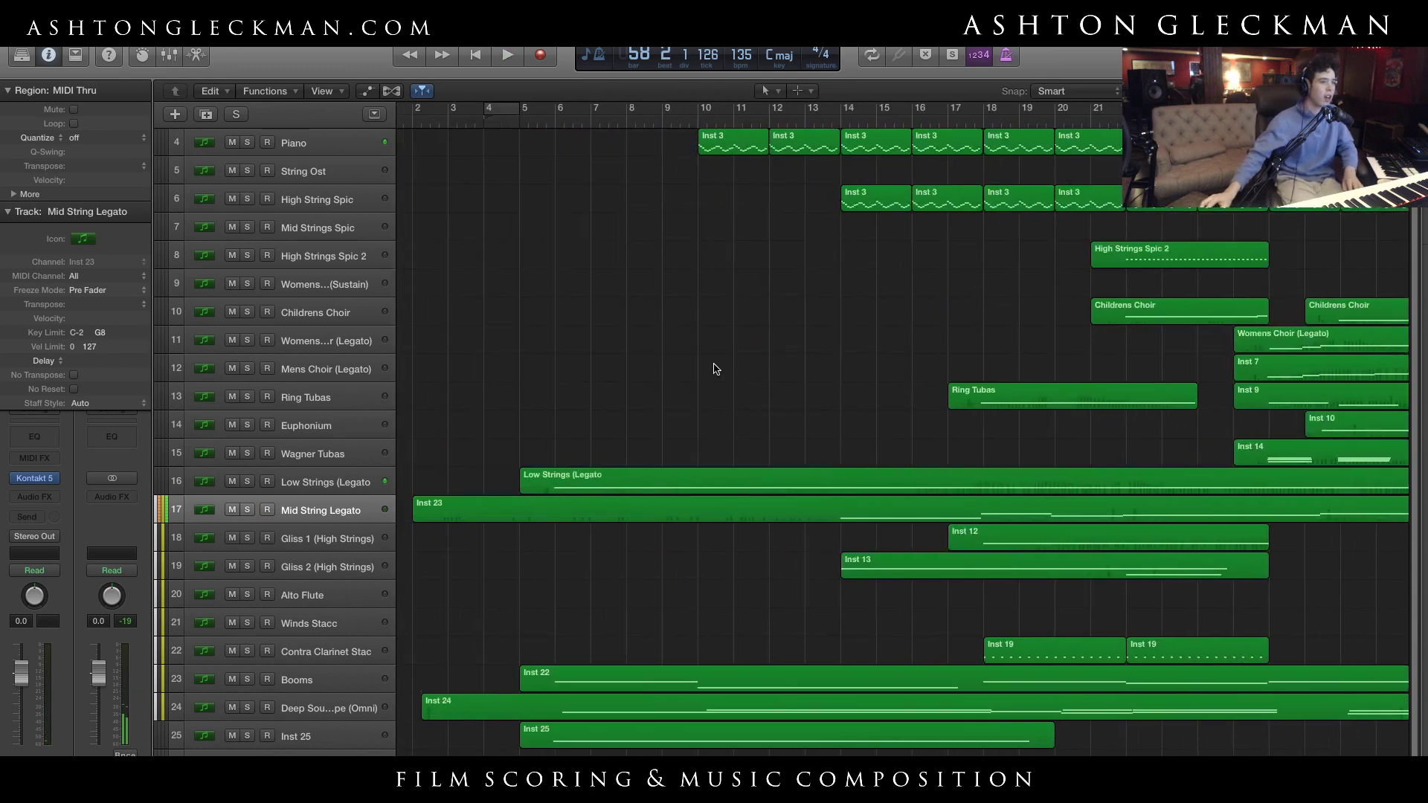
{"action": "left_click", "coordinate": [520, 118]}
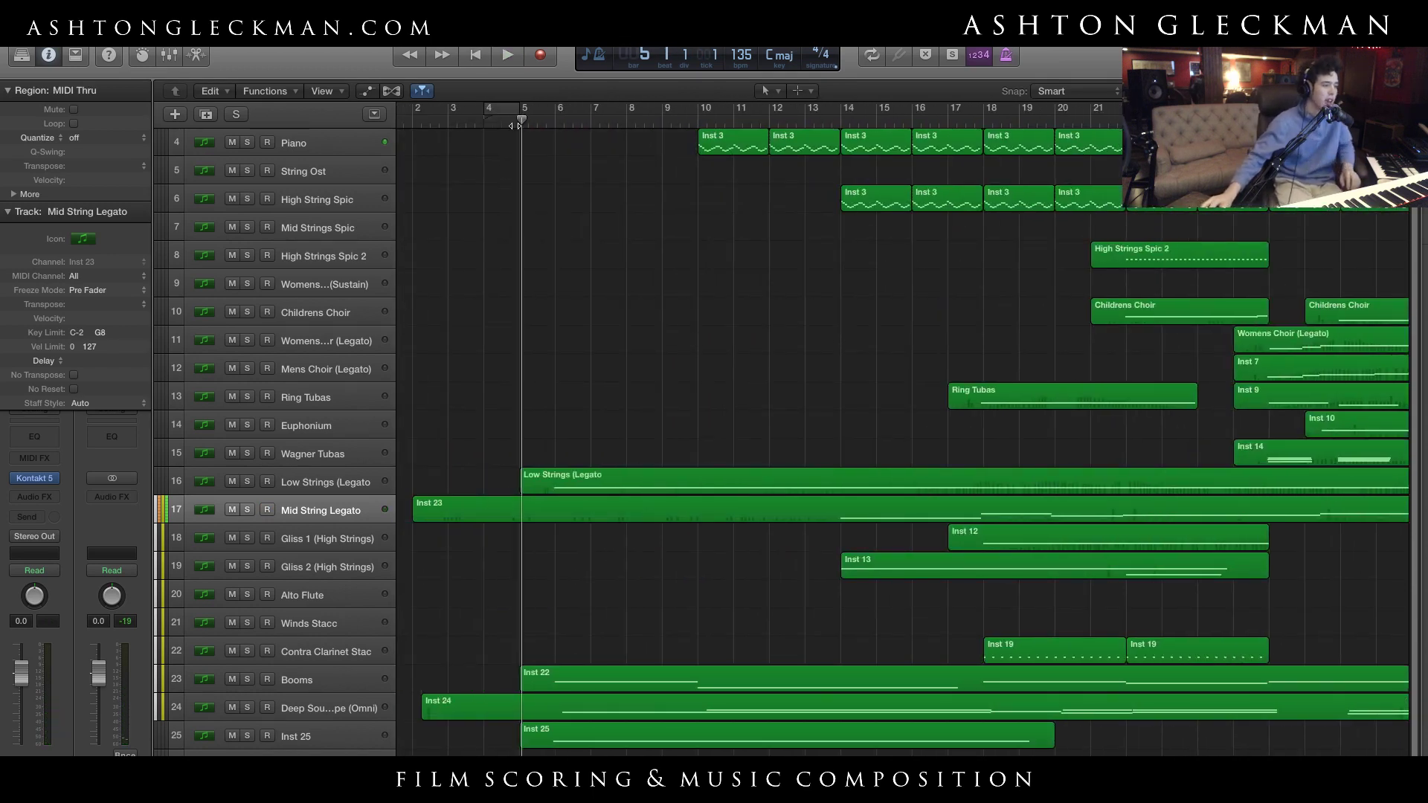
{"action": "right_click", "coordinate": [521, 121]}
{"action": "left_click", "coordinate": [599, 550]}
{"action": "scroll", "coordinate": [602, 550], "scroll_direction": "up", "scroll_amount": 5}
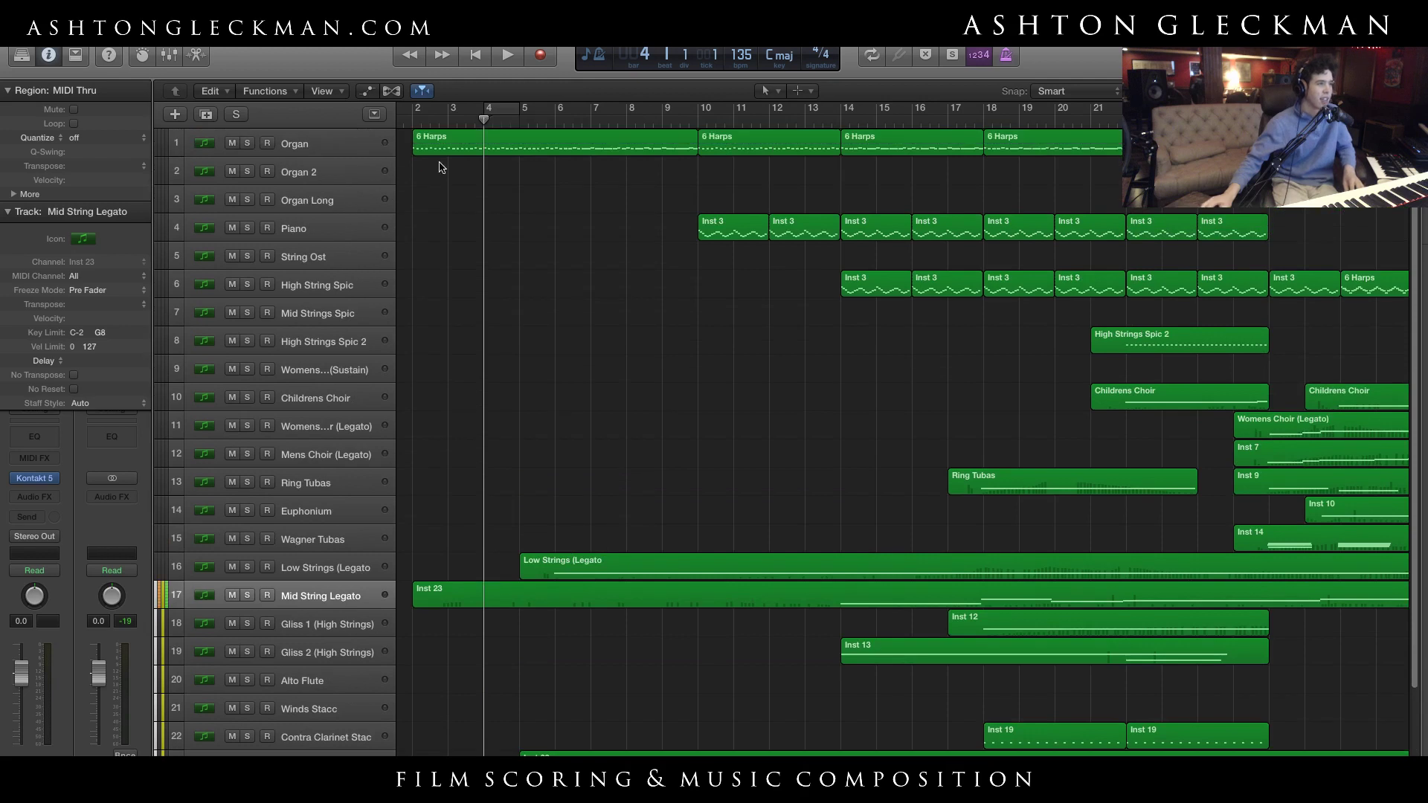
{"action": "left_click", "coordinate": [409, 123]}
{"action": "key", "text": "space"}
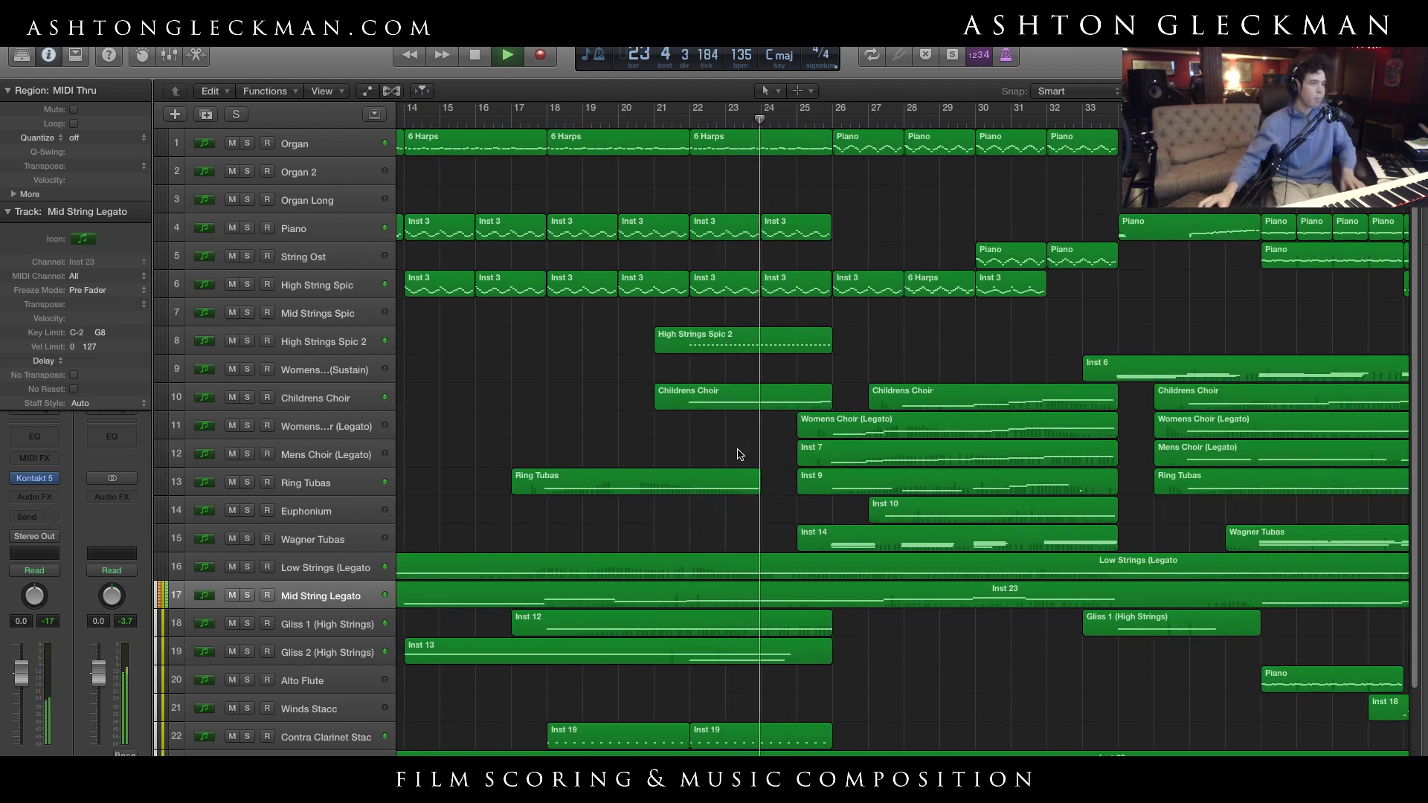
{"action": "key", "text": "space"}
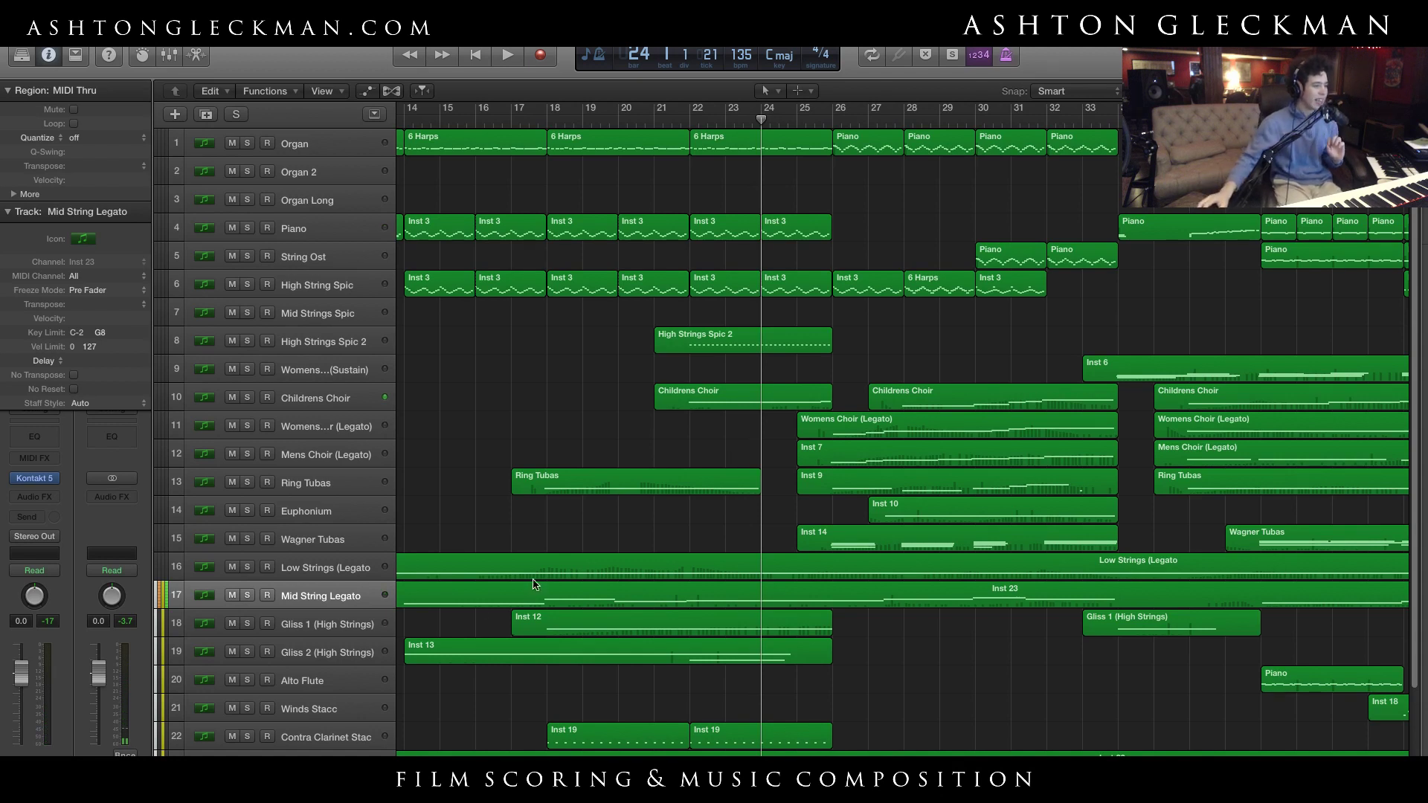
Select the Alto Flute track, clear the region selection and return to the opening bars of the arrangement
{"action": "left_click", "coordinate": [363, 672]}
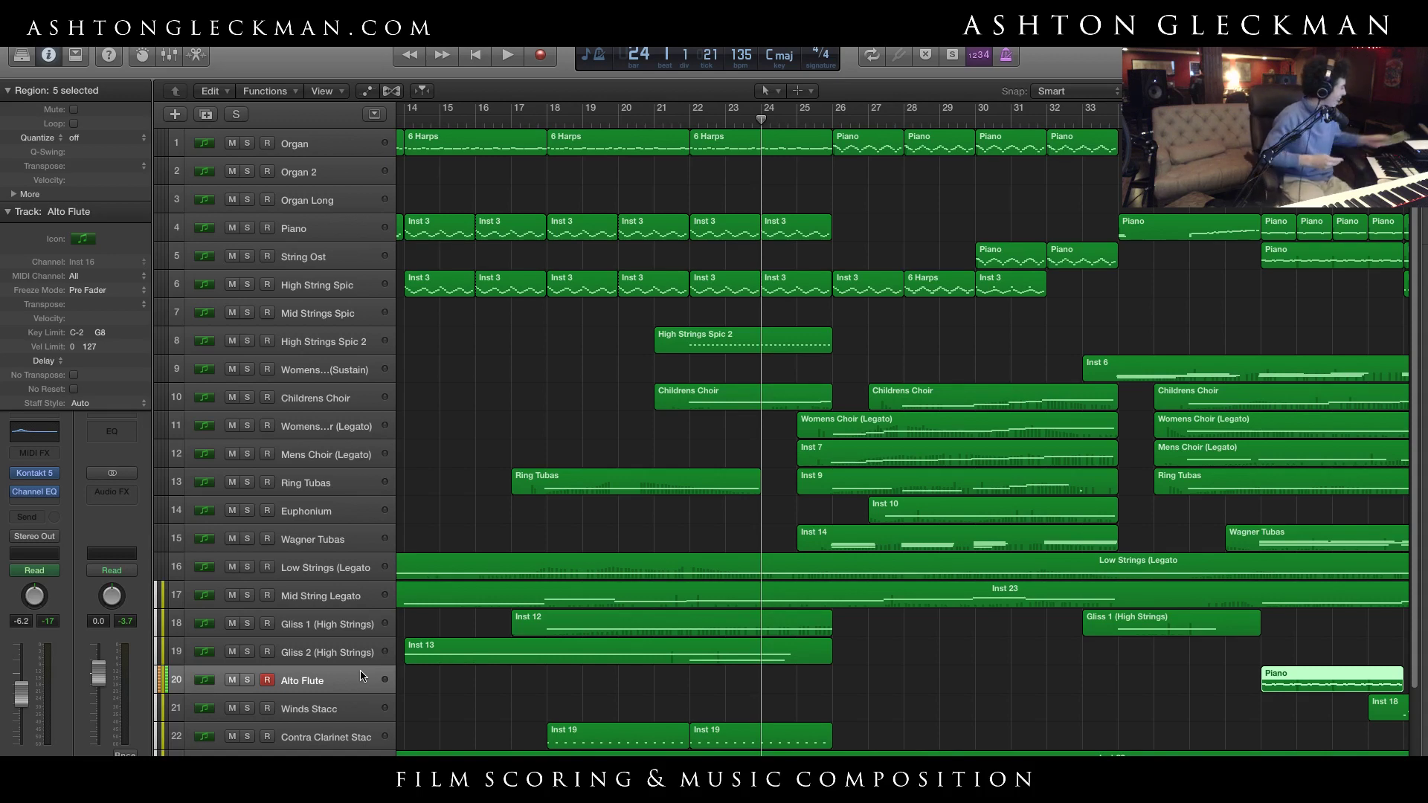
{"action": "left_click", "coordinate": [739, 434]}
{"action": "scroll", "coordinate": [902, 429], "scroll_direction": "left", "scroll_amount": 10}
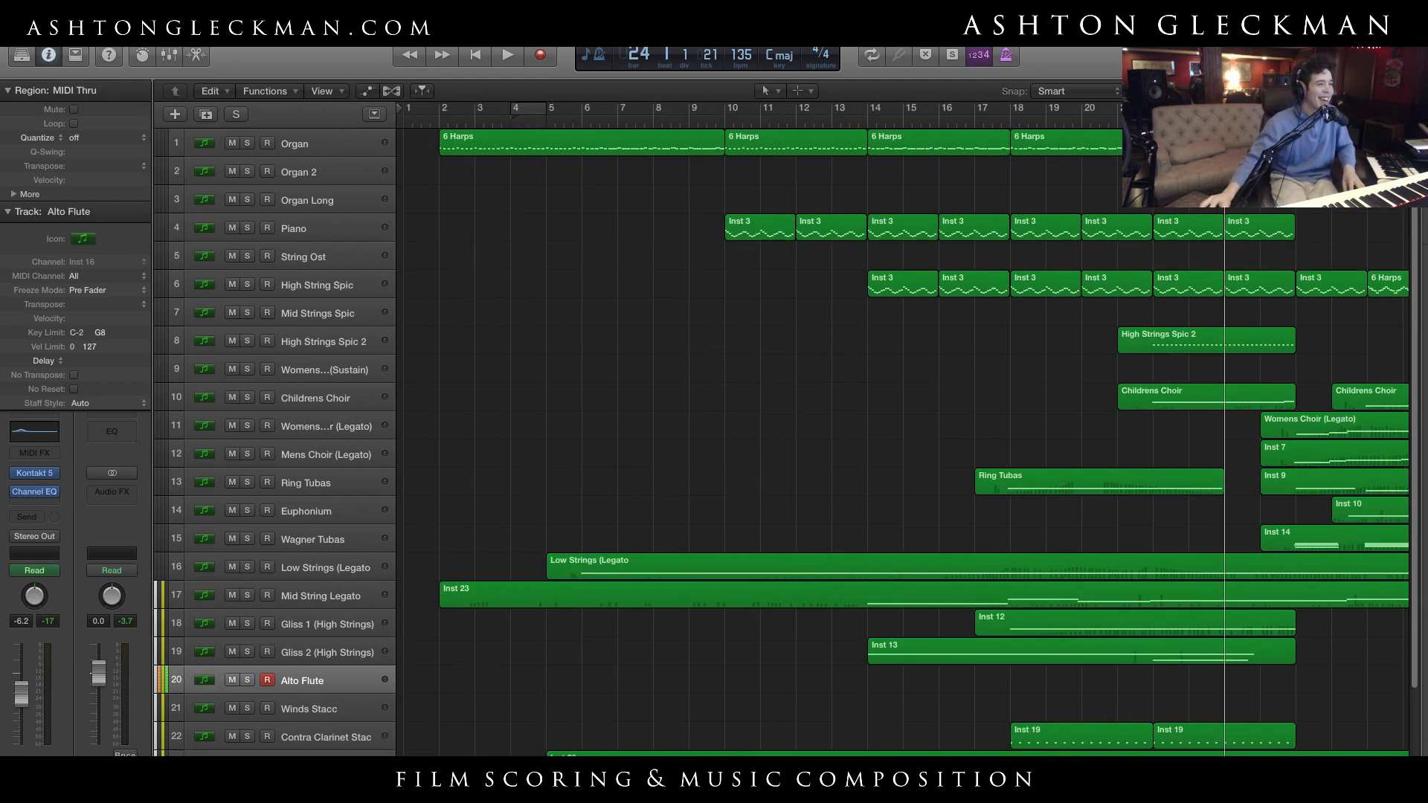
Select the Inst 26 track with its empty Kontakt instance and move the Kontakt window clear of the track list
{"action": "scroll", "coordinate": [600, 484], "scroll_direction": "down", "scroll_amount": 4}
{"action": "scroll", "coordinate": [513, 433], "scroll_direction": "up", "scroll_amount": 4}
{"action": "scroll", "coordinate": [316, 589], "scroll_direction": "down", "scroll_amount": 1}
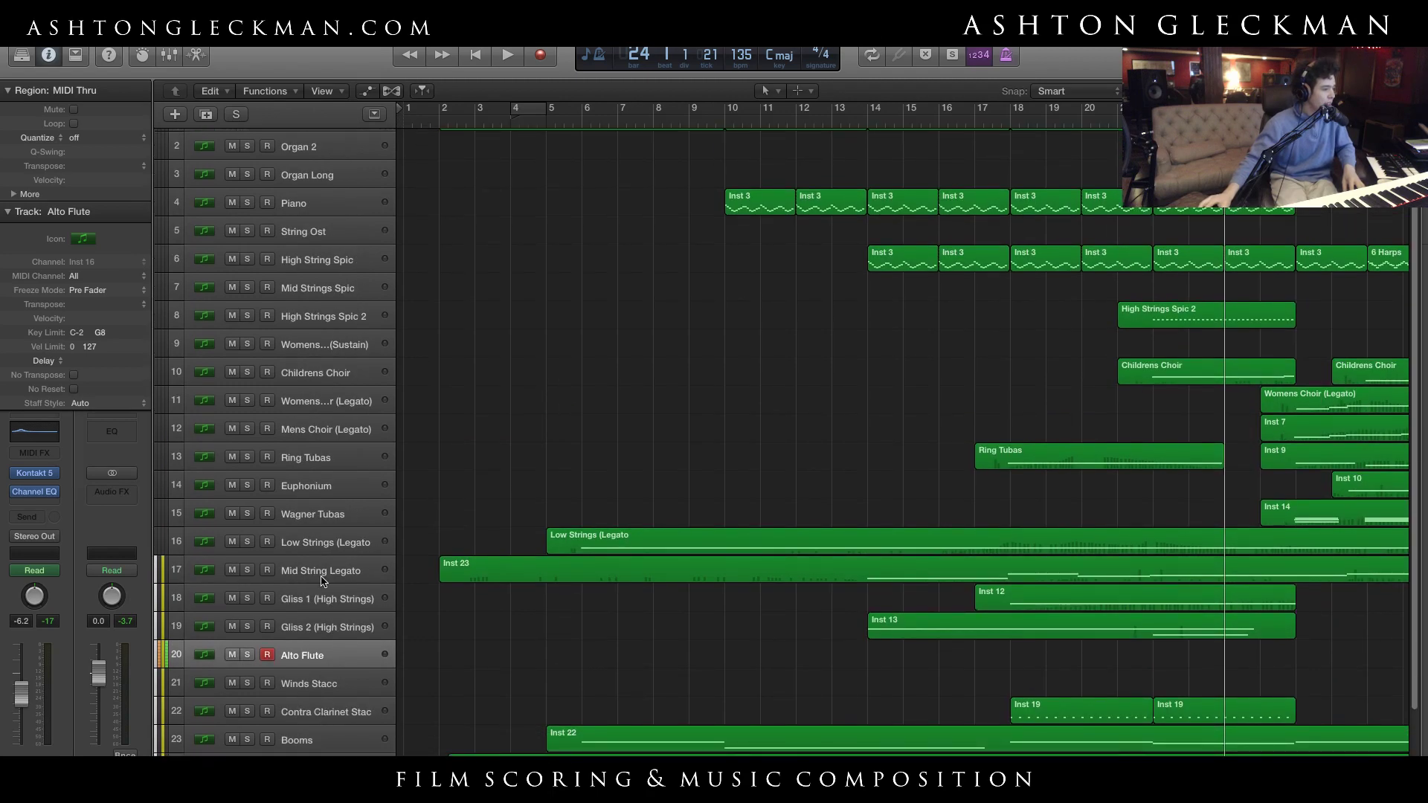
{"action": "scroll", "coordinate": [334, 669], "scroll_direction": "down", "scroll_amount": 3}
{"action": "left_click", "coordinate": [335, 736]}
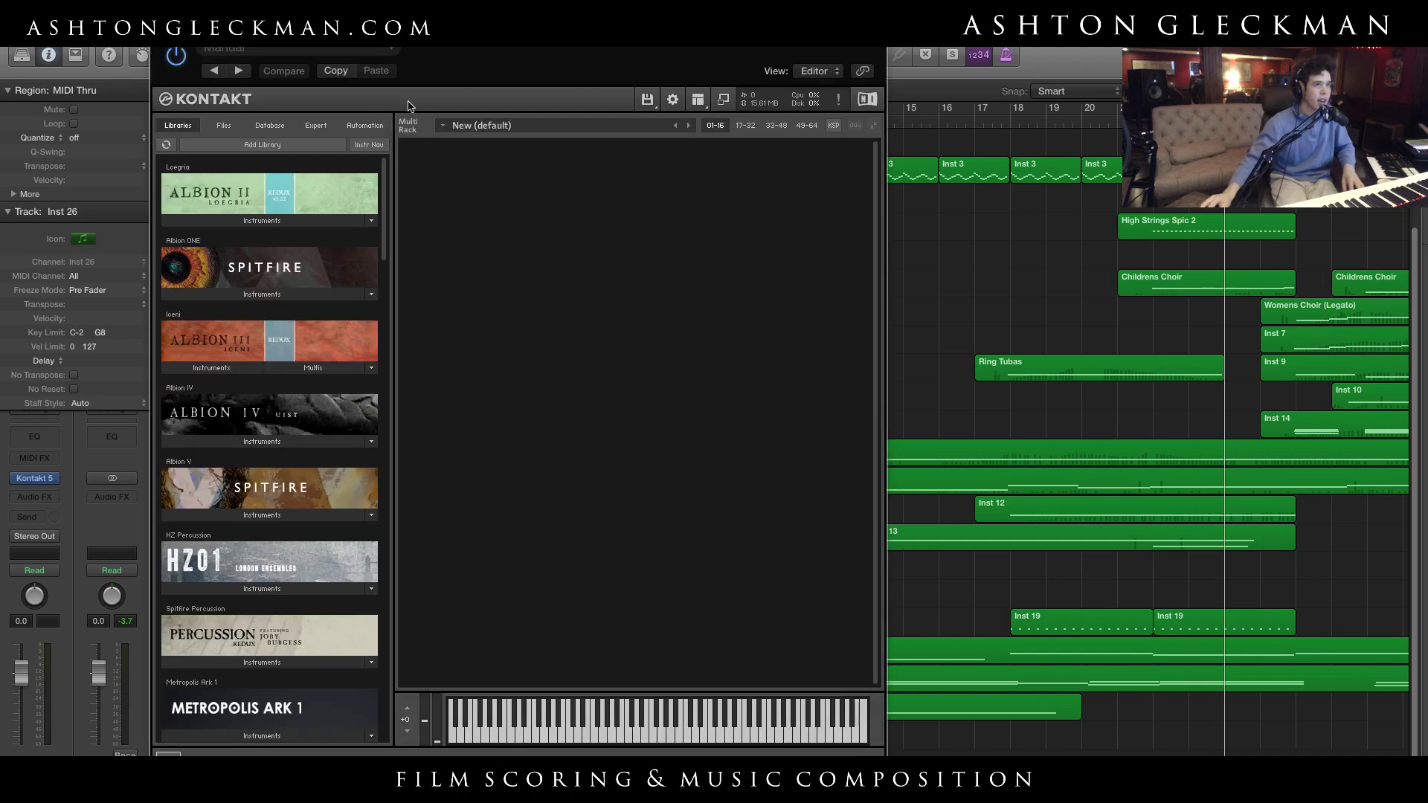
{"action": "left_click_drag", "start_coordinate": [482, 74], "coordinate": [760, 74]}
Open the Metropolis Ark 2 instruments and go back up from the Basso Profondo Choir folder to the library's top level
{"action": "scroll", "coordinate": [593, 544], "scroll_direction": "down", "scroll_amount": 8}
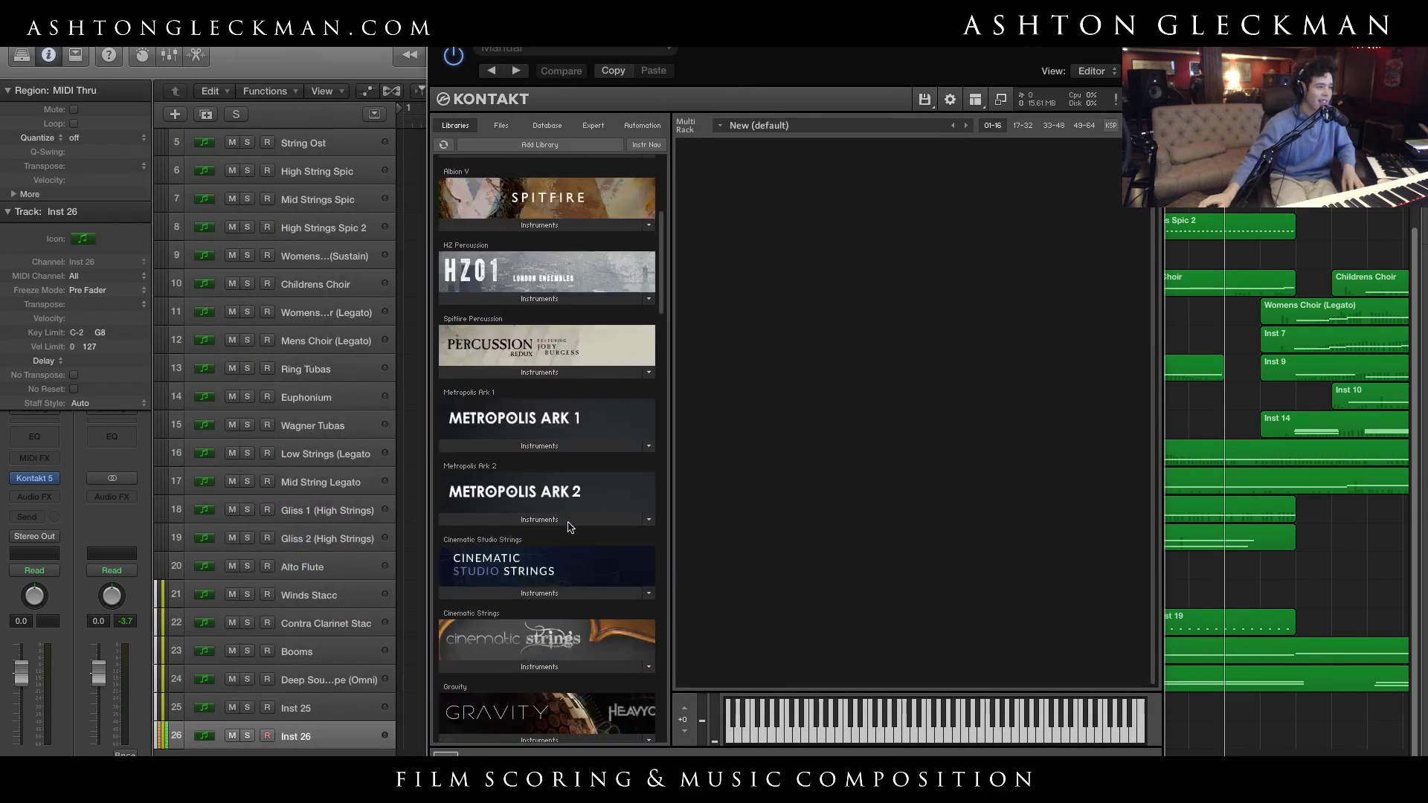
{"action": "left_click", "coordinate": [580, 394]}
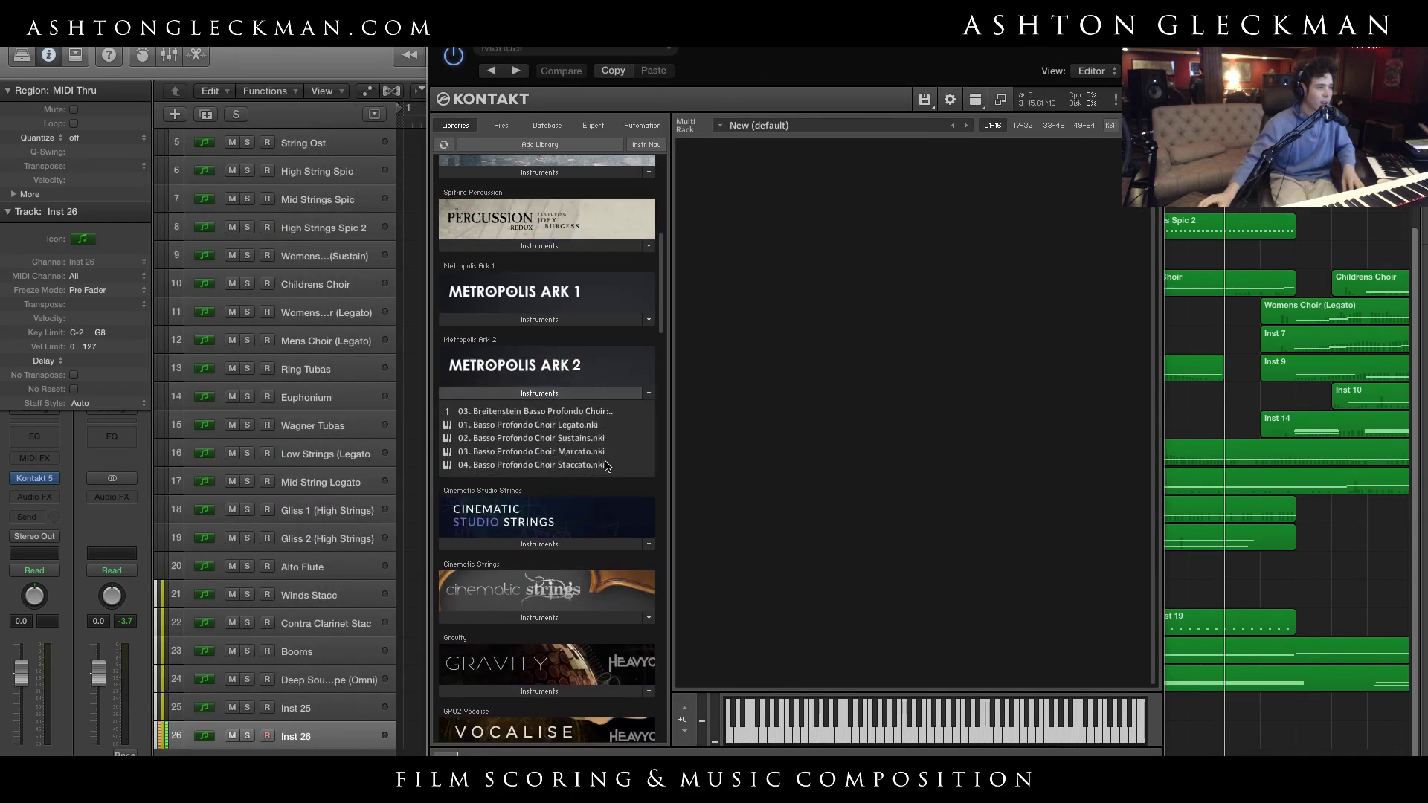
{"action": "left_click", "coordinate": [557, 413]}
{"action": "left_click", "coordinate": [557, 413]}
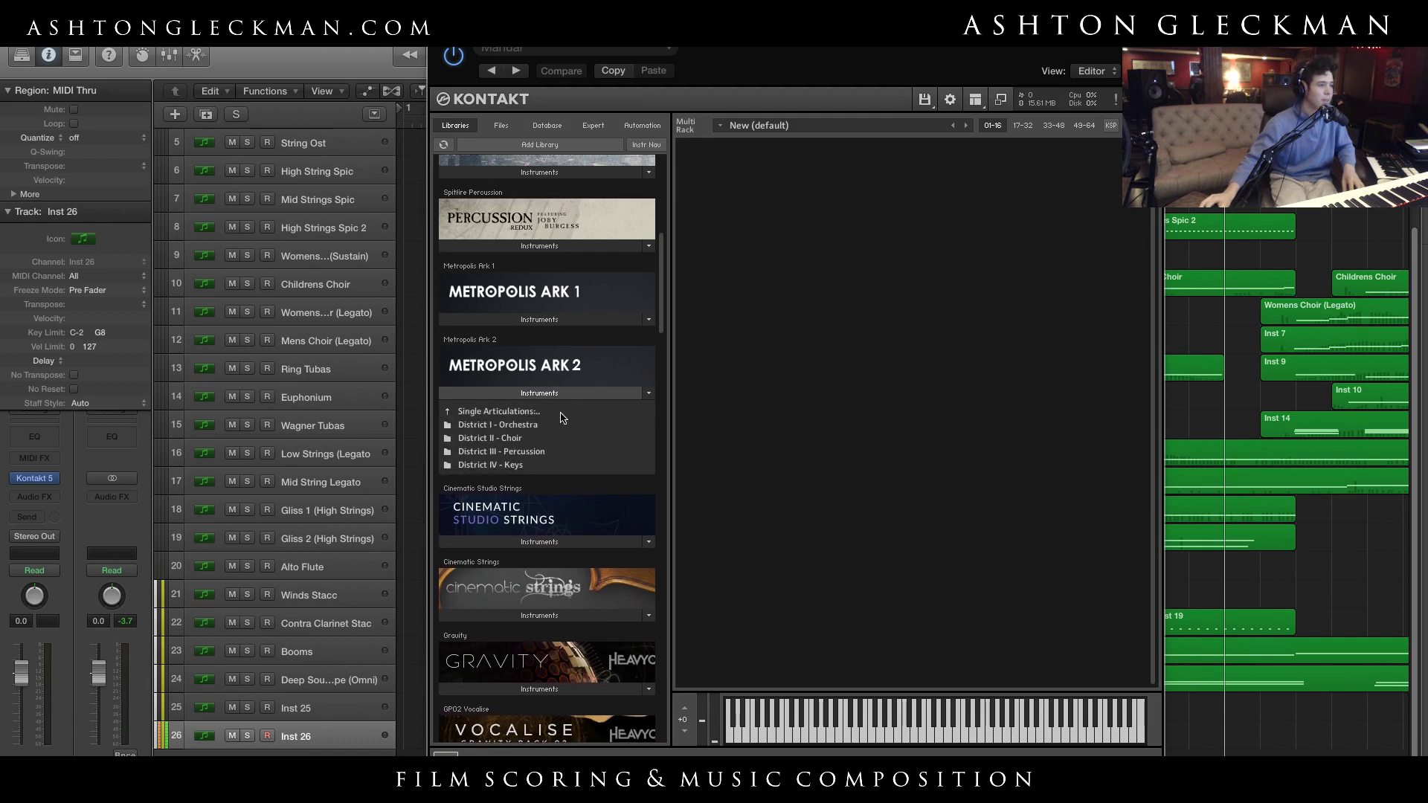
{"action": "left_click", "coordinate": [576, 413]}
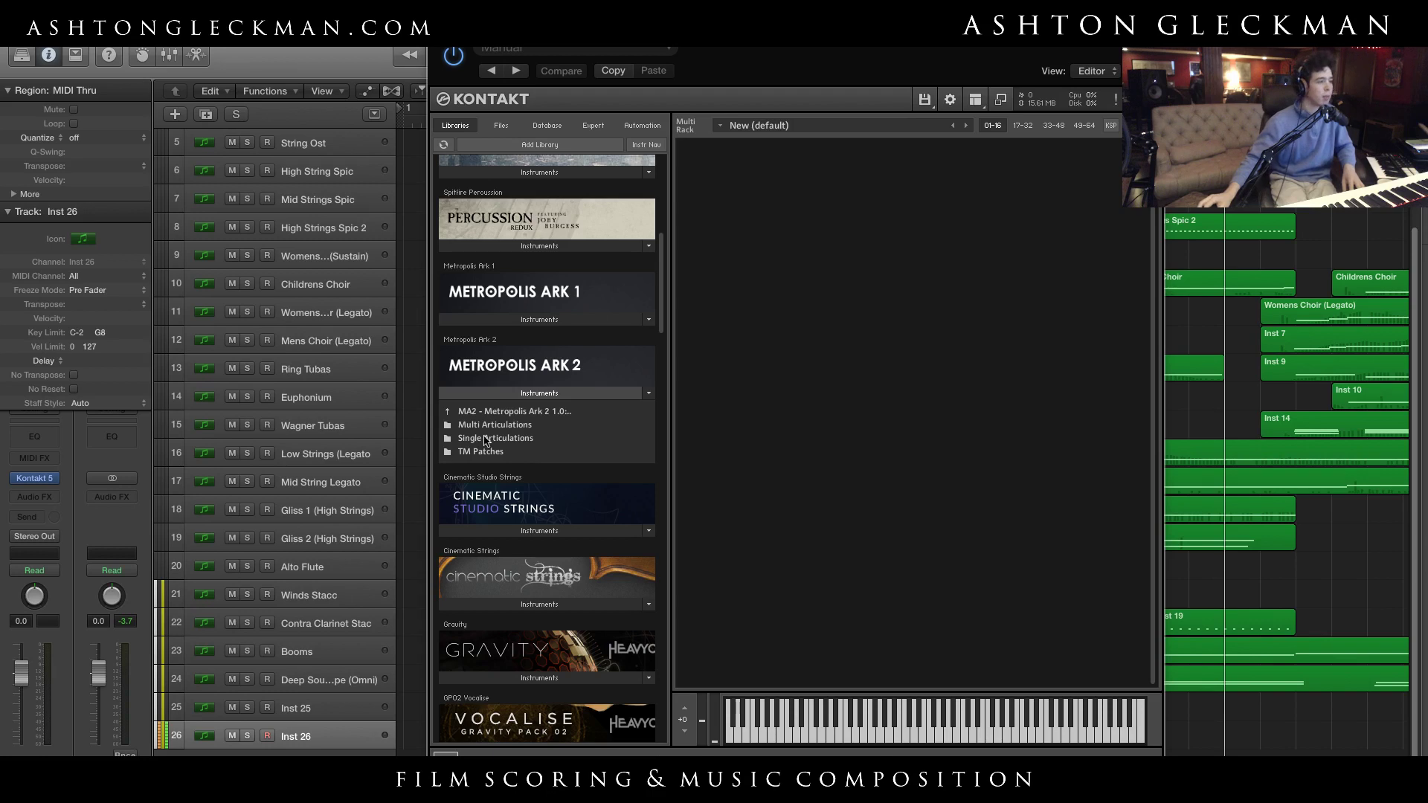
Examine how the Metropolis Ark 2 folders Single Articulations and TM Patches are organised into orchestra, choir, percussion and keys districts
{"action": "left_click", "coordinate": [510, 437]}
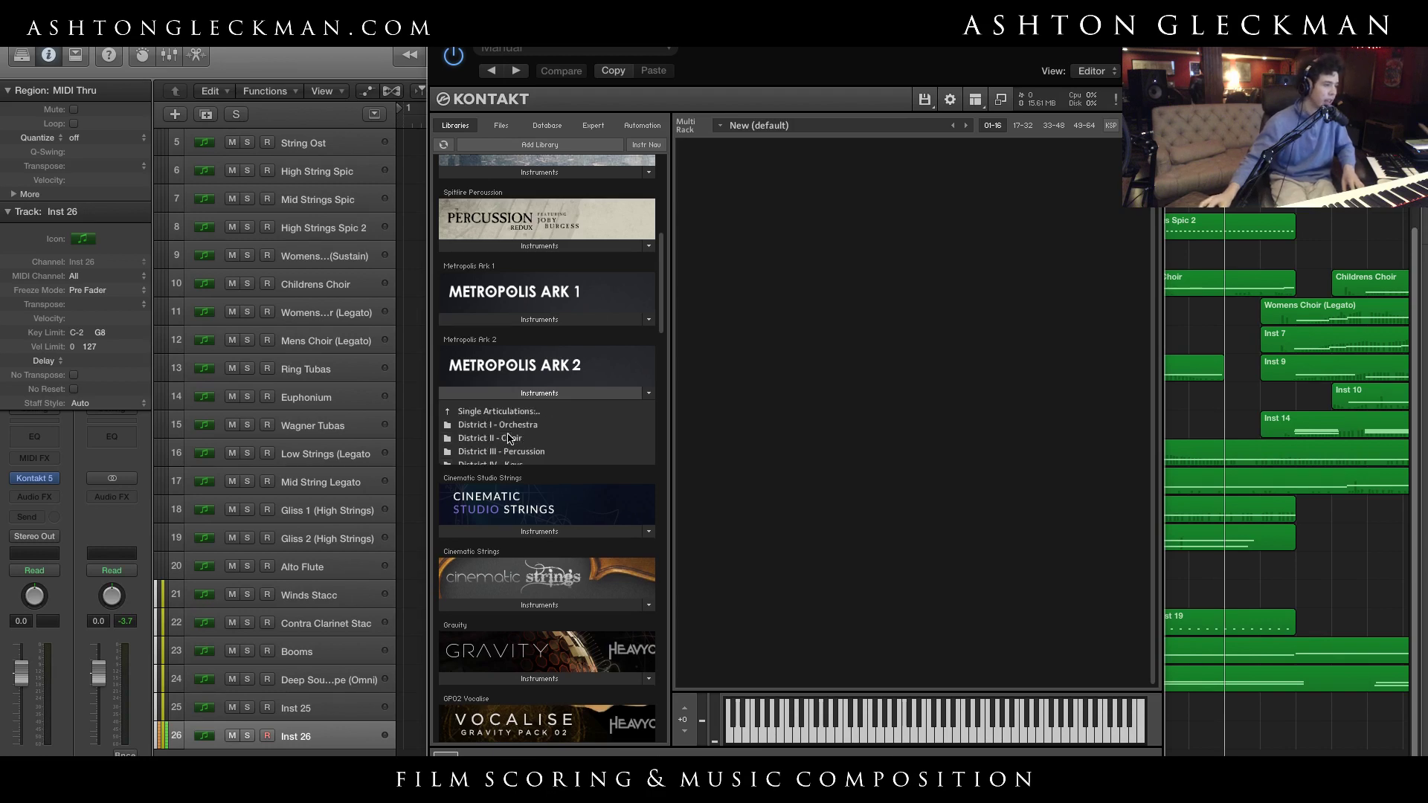
{"action": "left_click", "coordinate": [505, 414]}
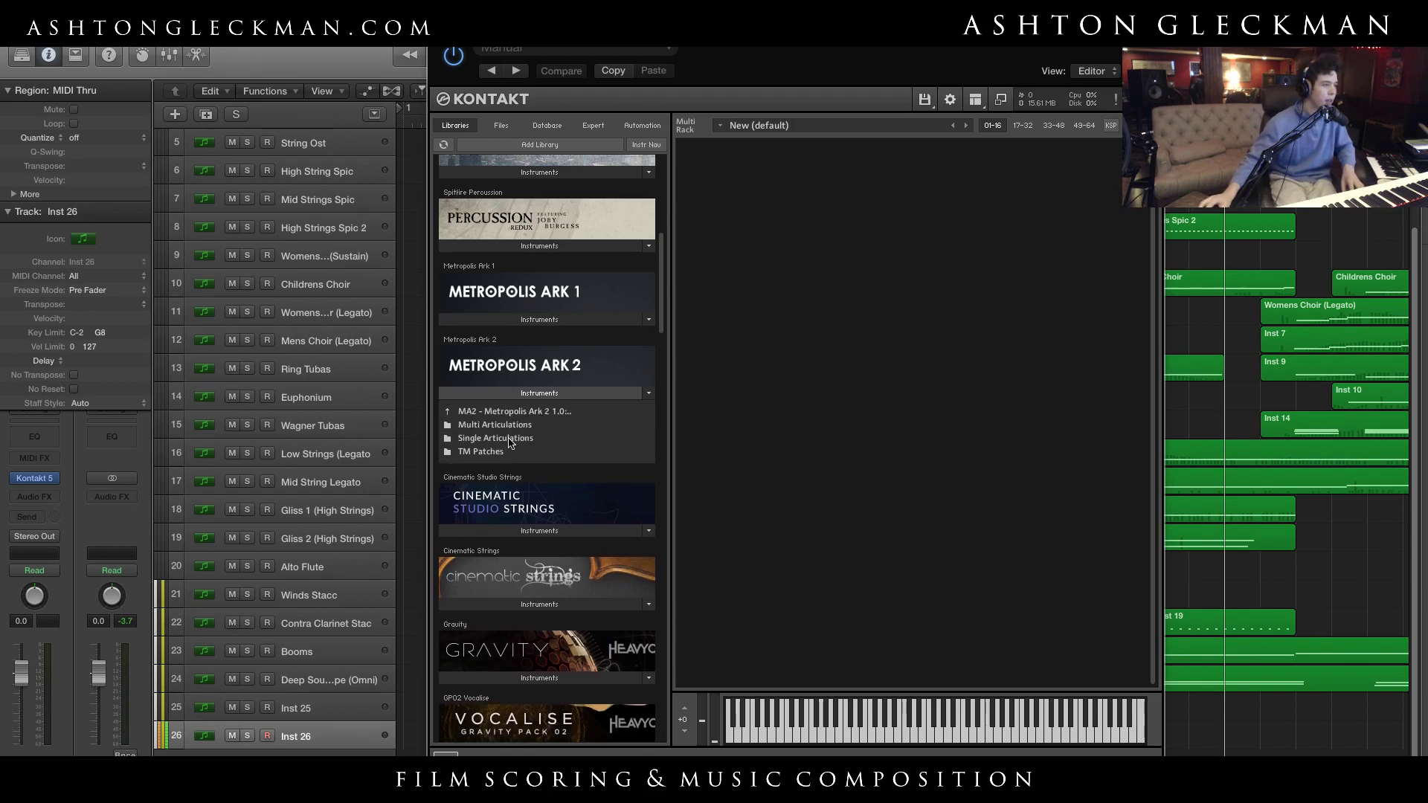
{"action": "left_click", "coordinate": [509, 439]}
{"action": "left_click", "coordinate": [511, 412]}
{"action": "left_click", "coordinate": [509, 439]}
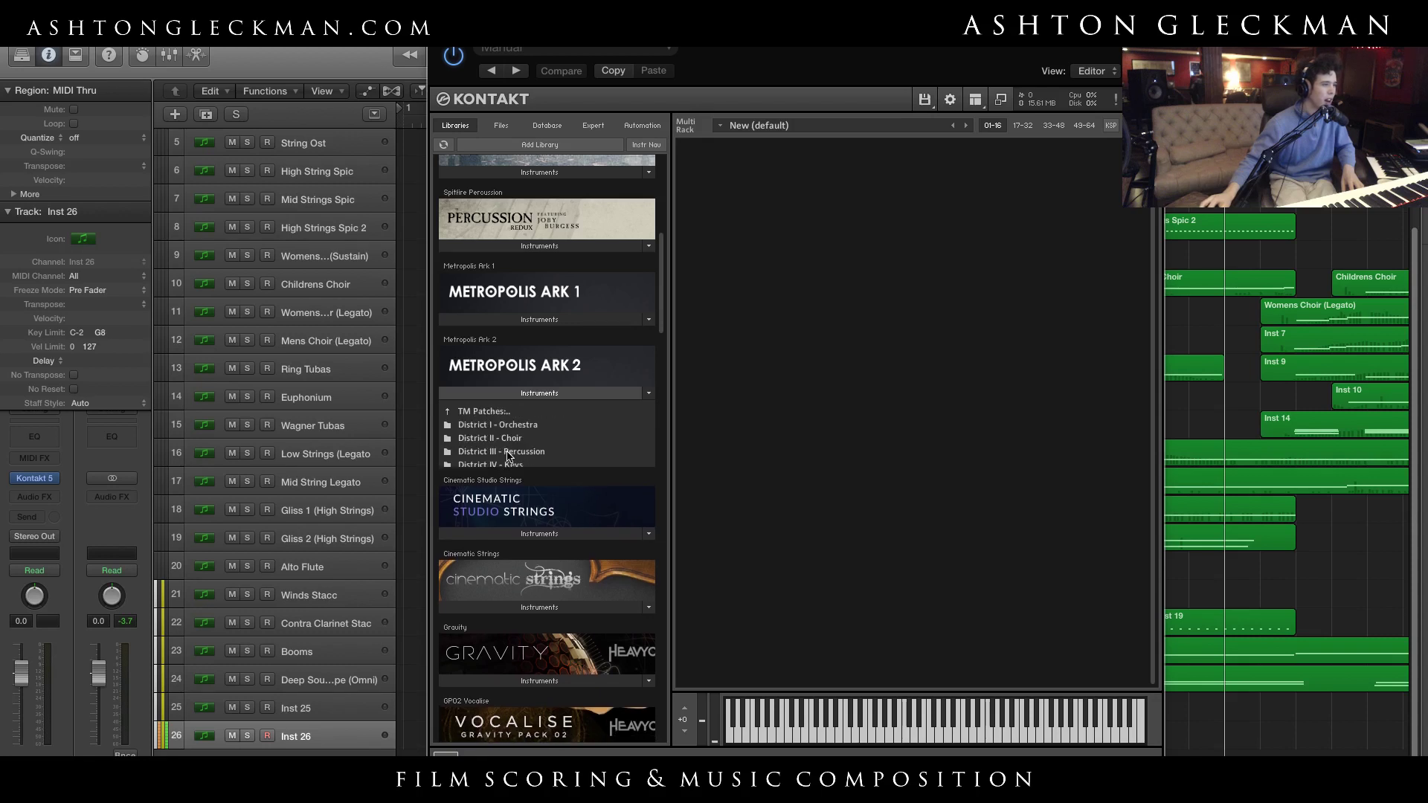
{"action": "left_click", "coordinate": [514, 412]}
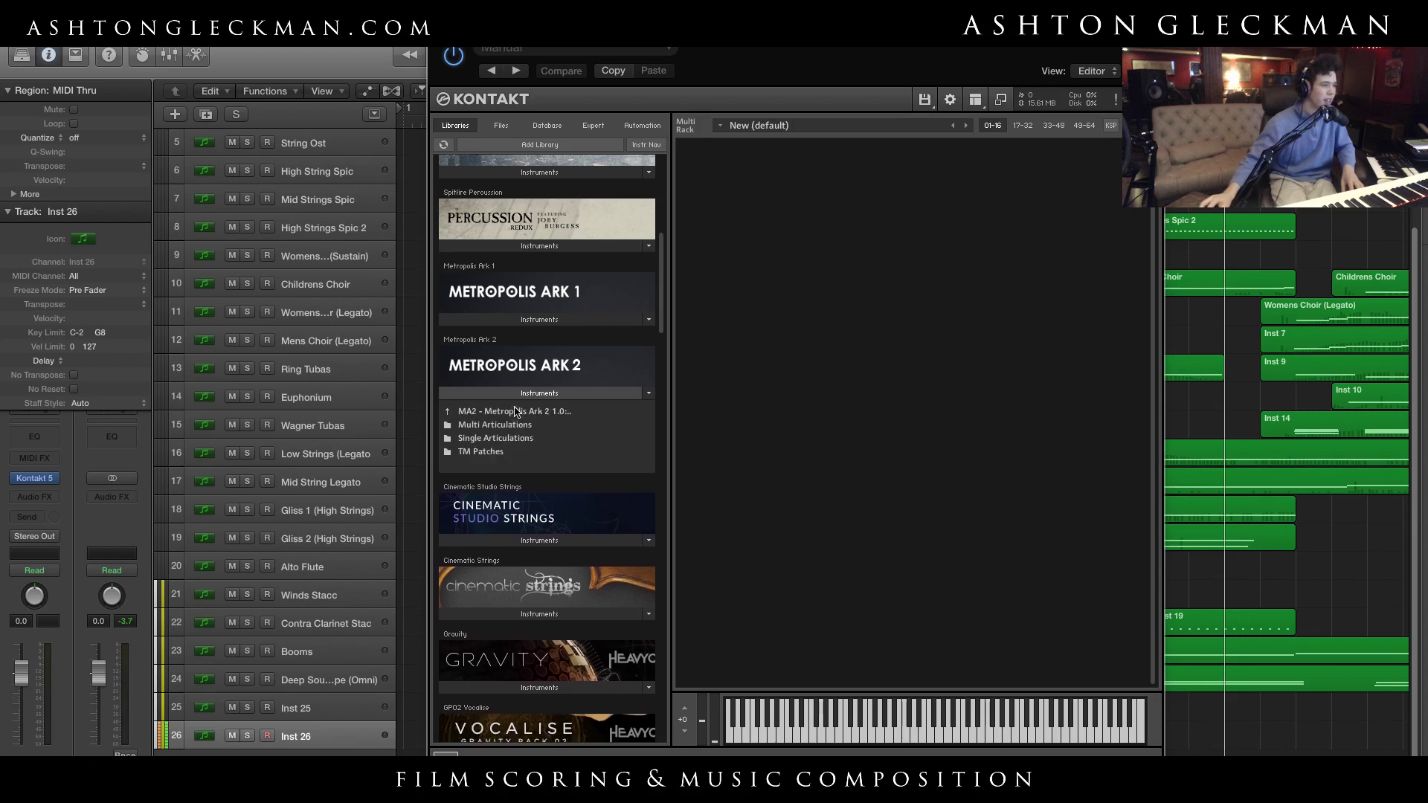
{"action": "left_click", "coordinate": [537, 439]}
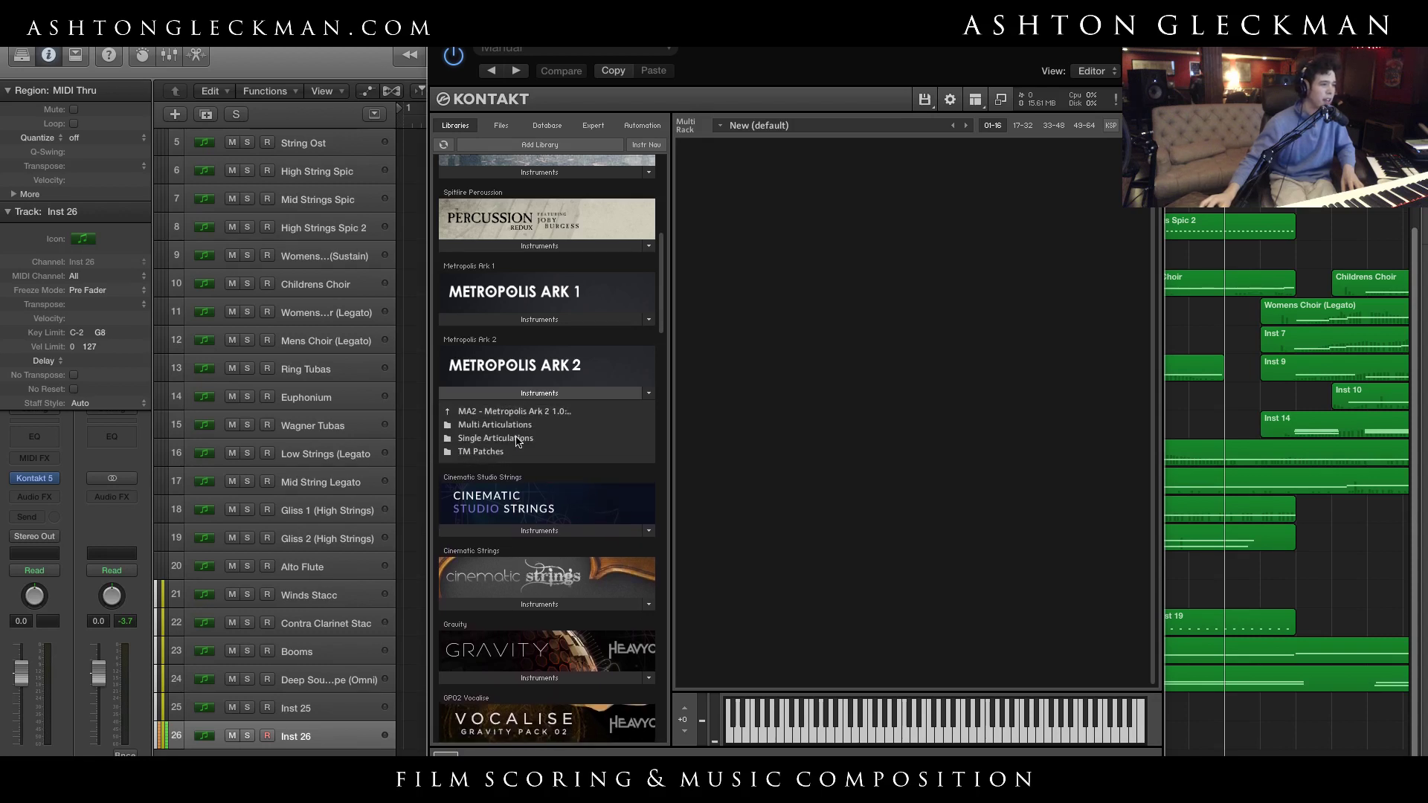
{"action": "left_click", "coordinate": [519, 439]}
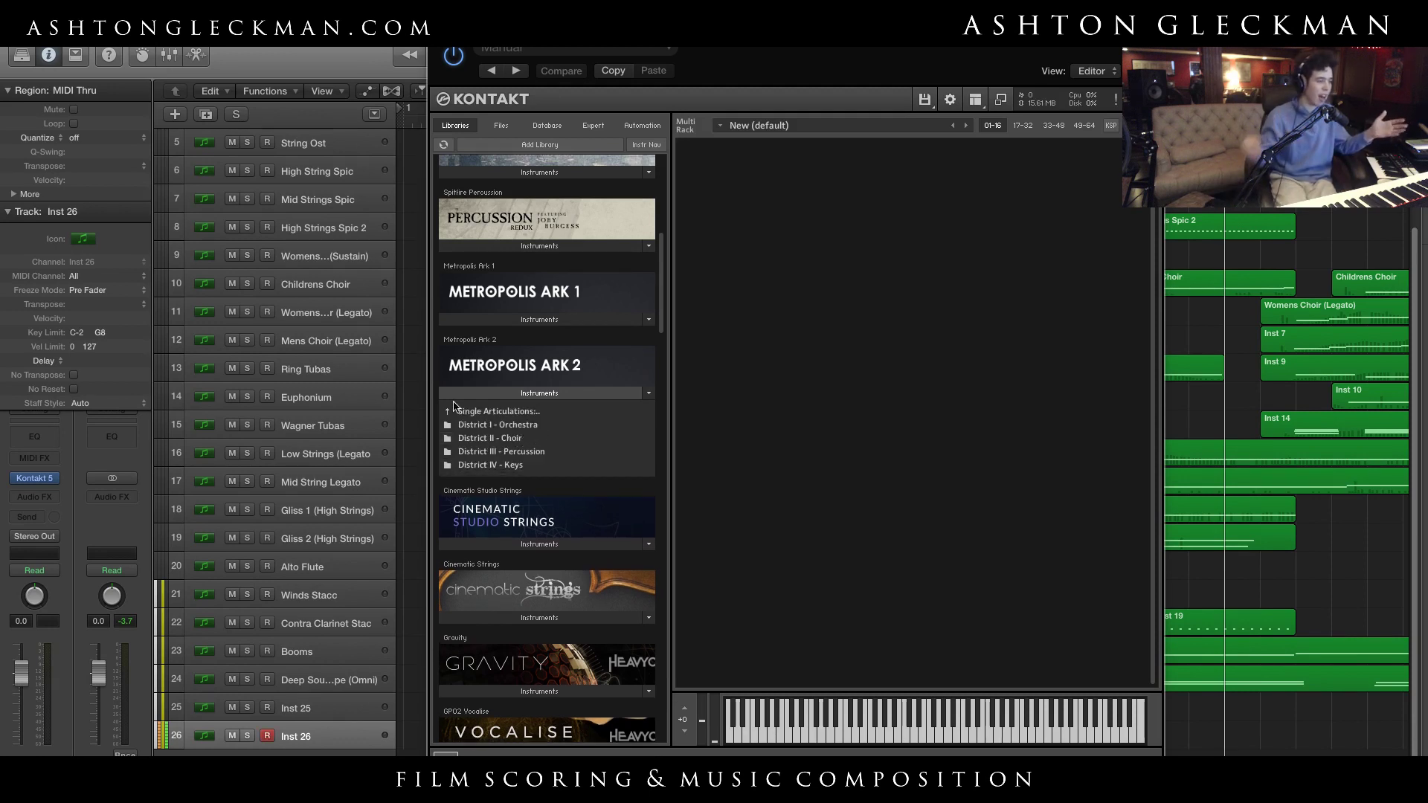
{"action": "left_click", "coordinate": [510, 414]}
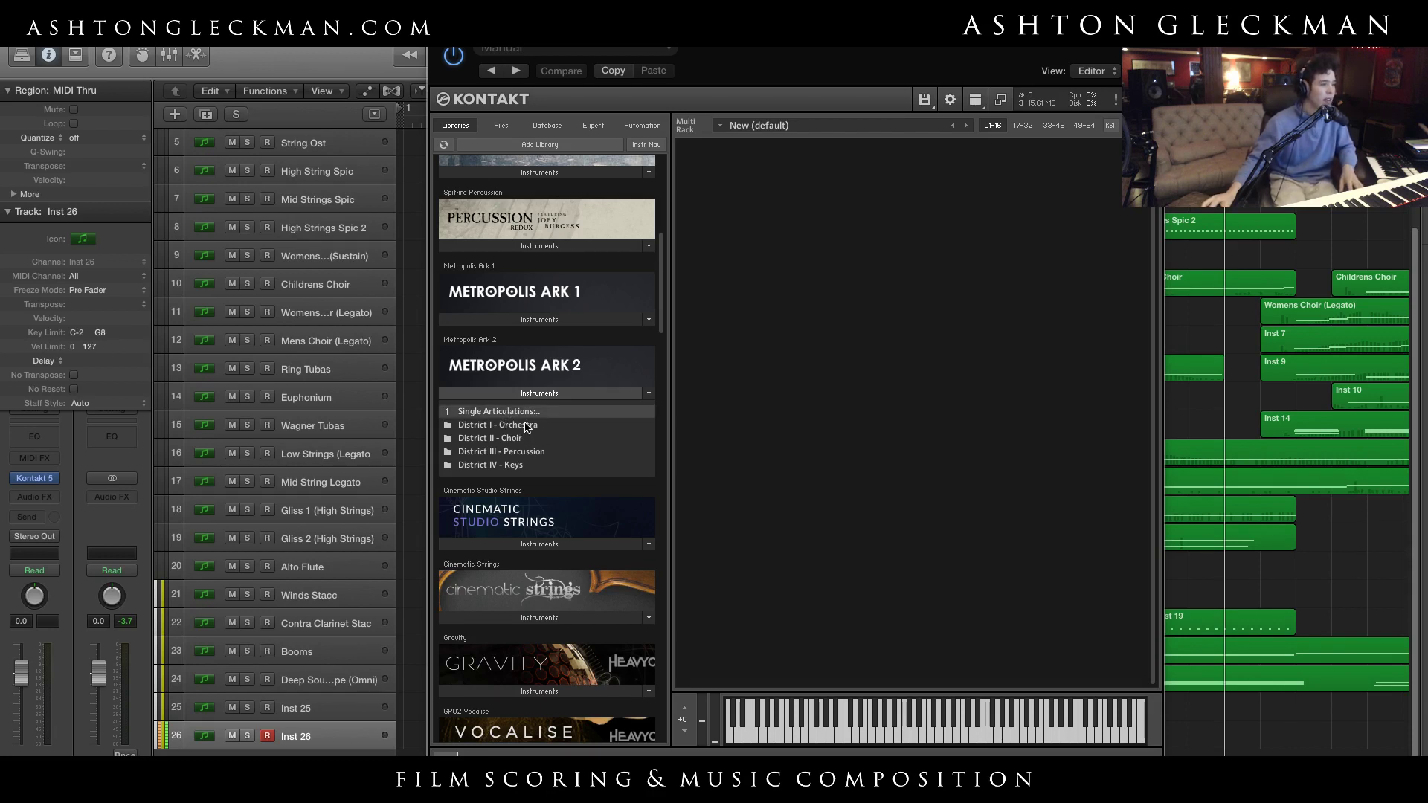
Open the District I - Orchestra folder and go through its high, mid and low string ensembles and harps
{"action": "left_click", "coordinate": [526, 426]}
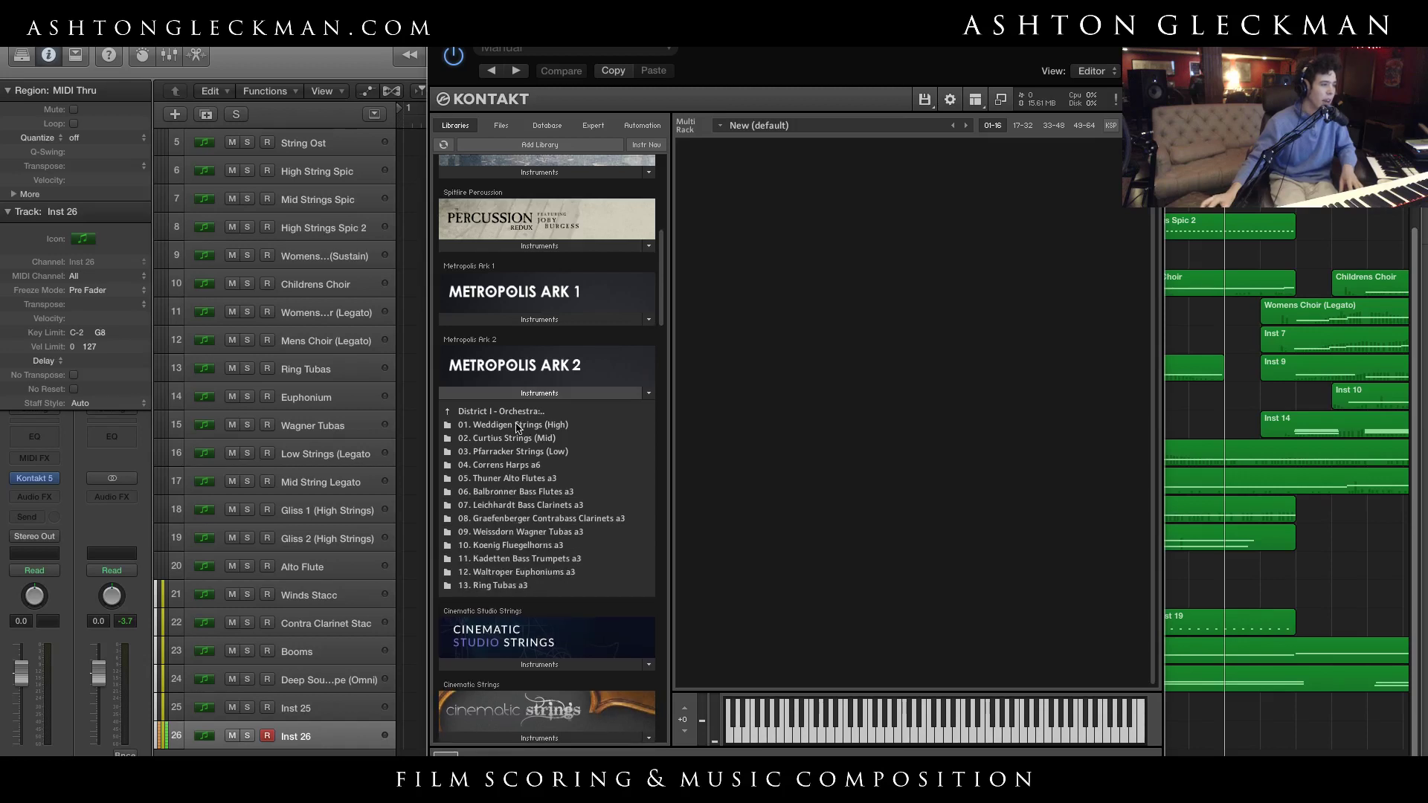
{"action": "left_click", "coordinate": [519, 428]}
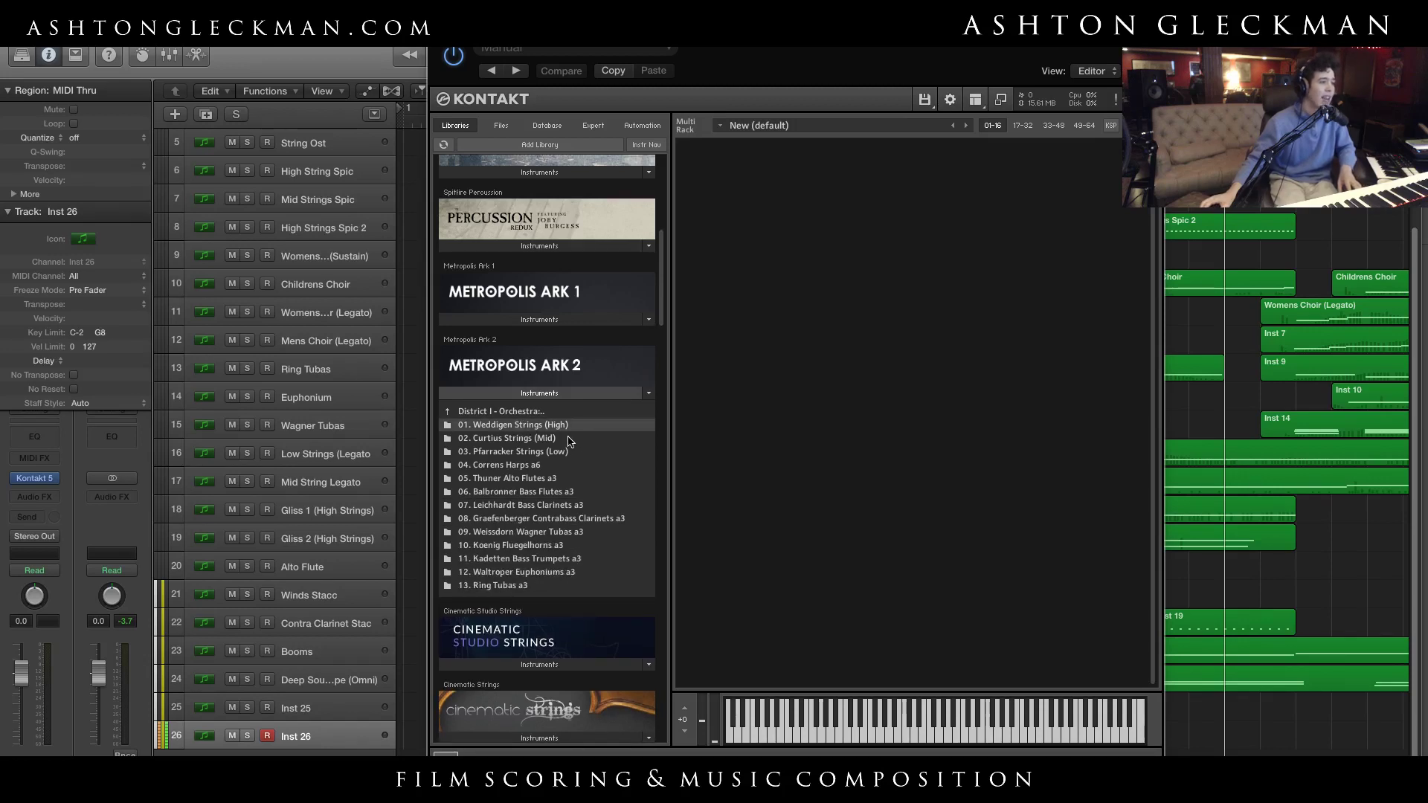
{"action": "left_click", "coordinate": [575, 451]}
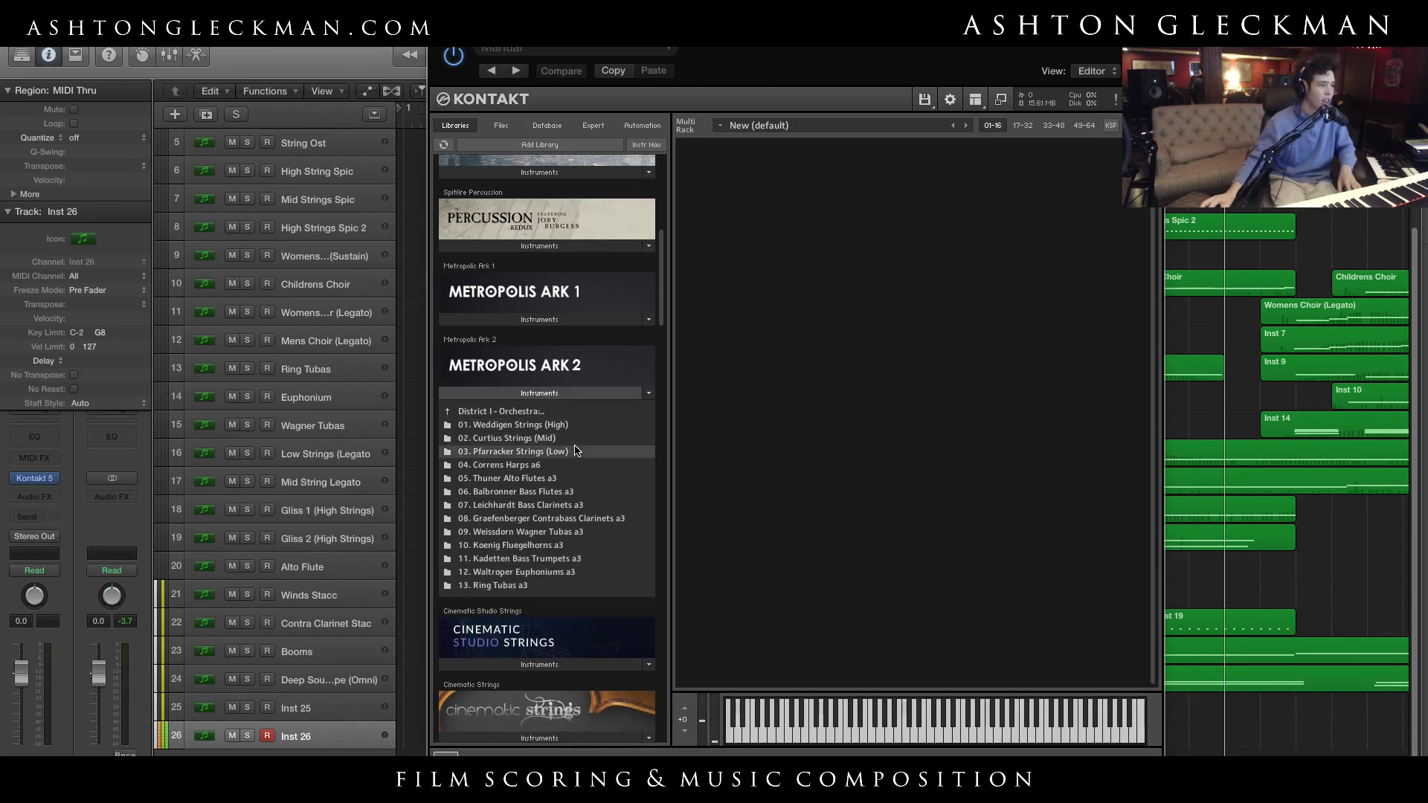
{"action": "left_click", "coordinate": [561, 465]}
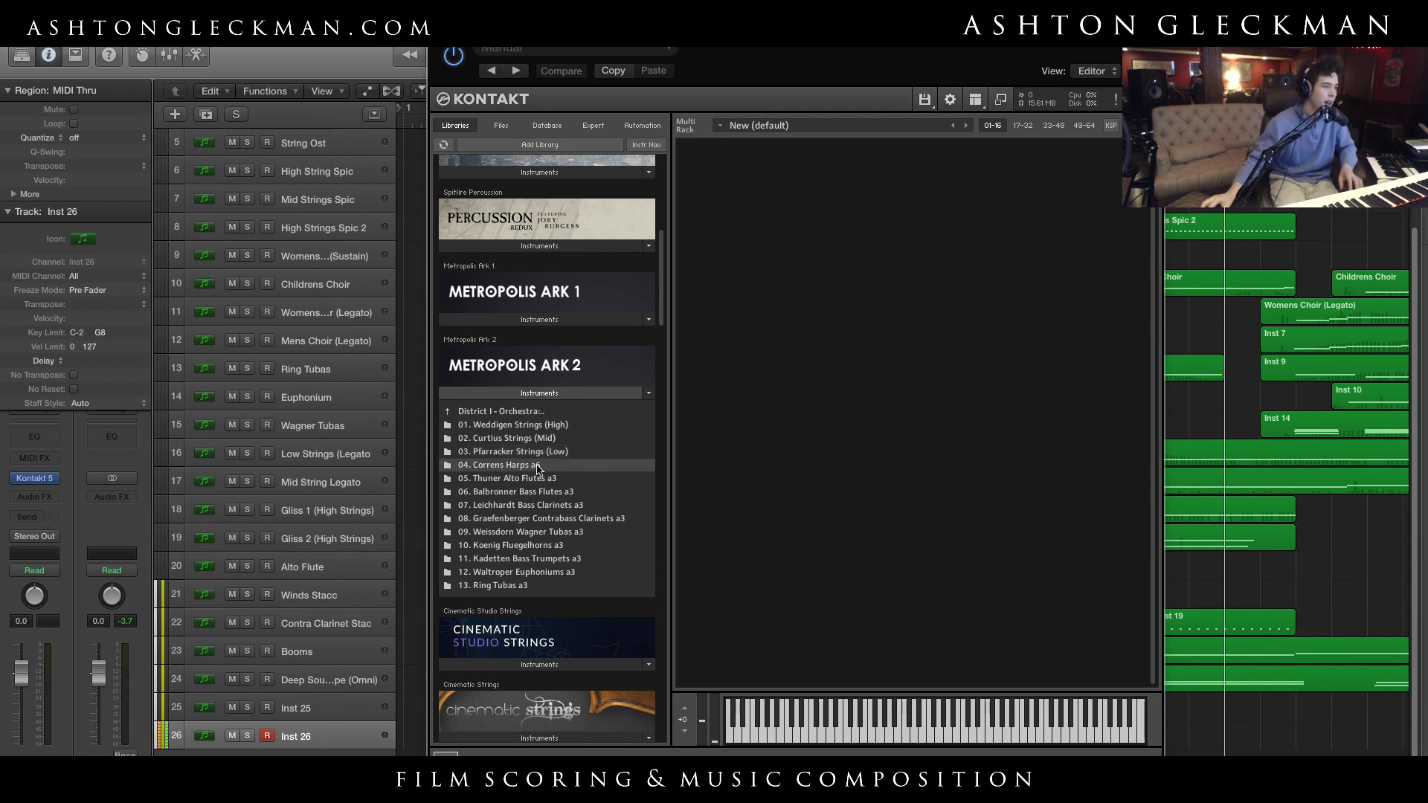
Load 01. Harps a6 Sustains from the Correns Harps a6 folder, then replace it with 11. Harps a6 Glissando Beds Minor, auditioning both
{"action": "double_click", "coordinate": [538, 467]}
{"action": "left_click_drag", "start_coordinate": [523, 430], "coordinate": [780, 386]}
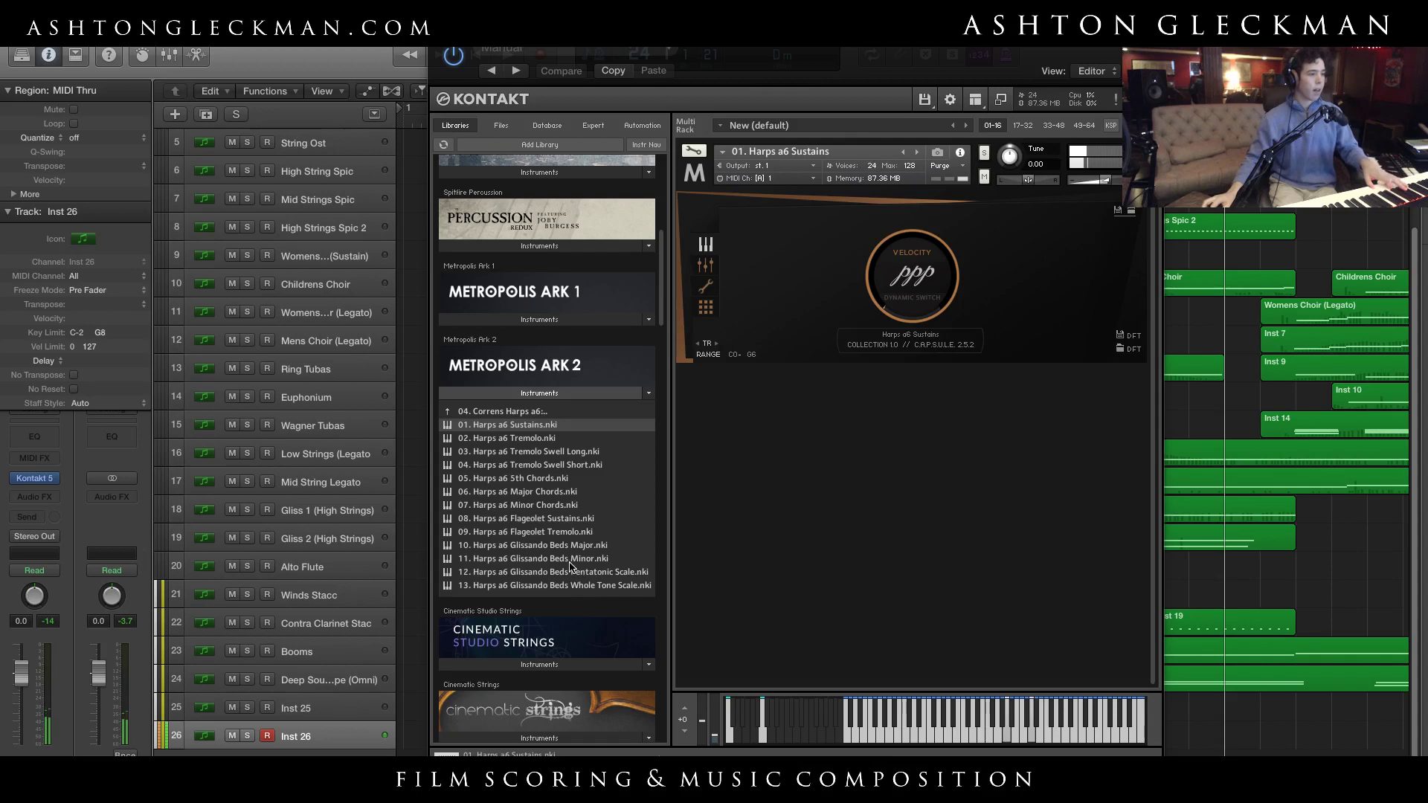
{"action": "double_click", "coordinate": [546, 558]}
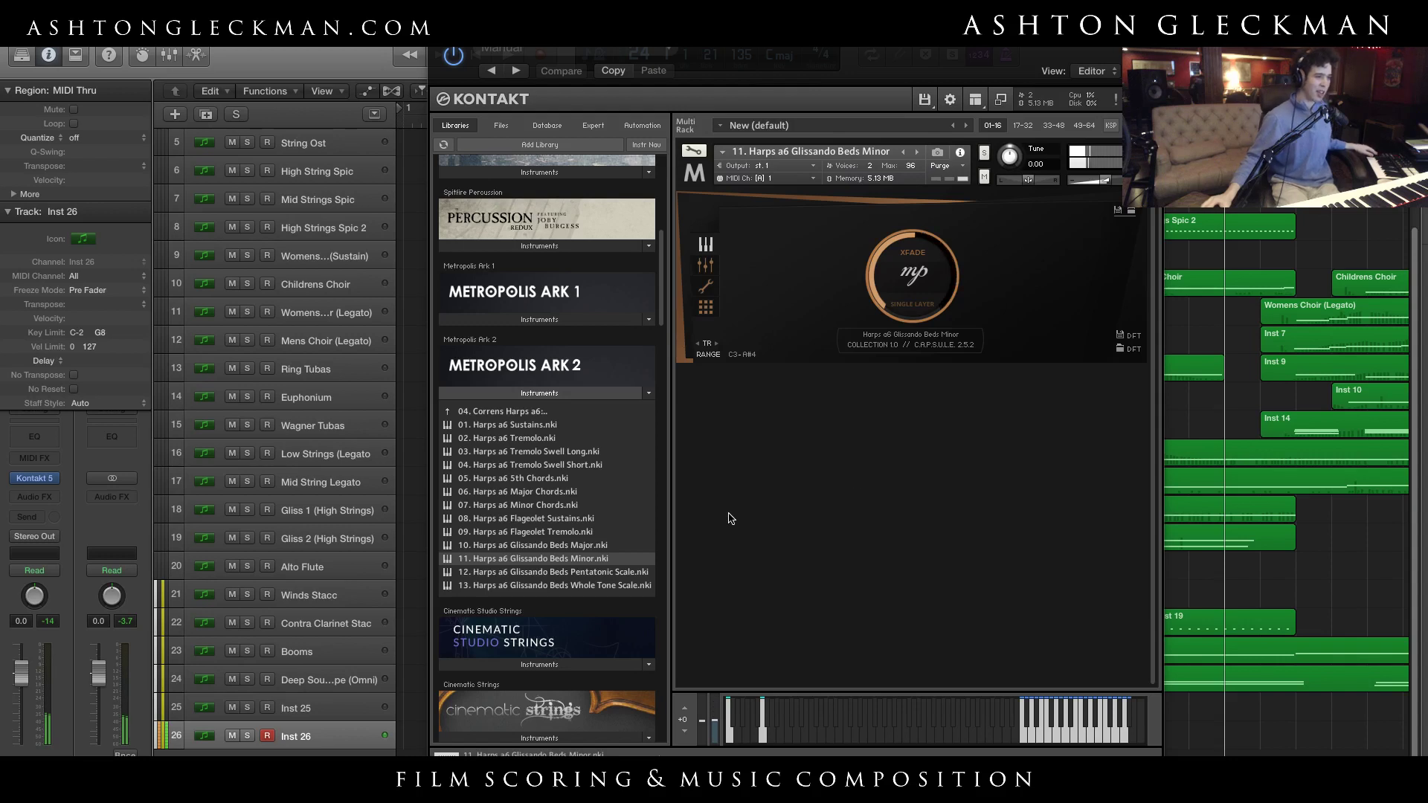
Audition 06. Alto Flutes a3 Fluttertongue and 09. Alto Flutes a3 Multiphonics Jetwhistle from the Thuner Alto Flutes a3 folder
{"action": "left_click", "coordinate": [547, 413]}
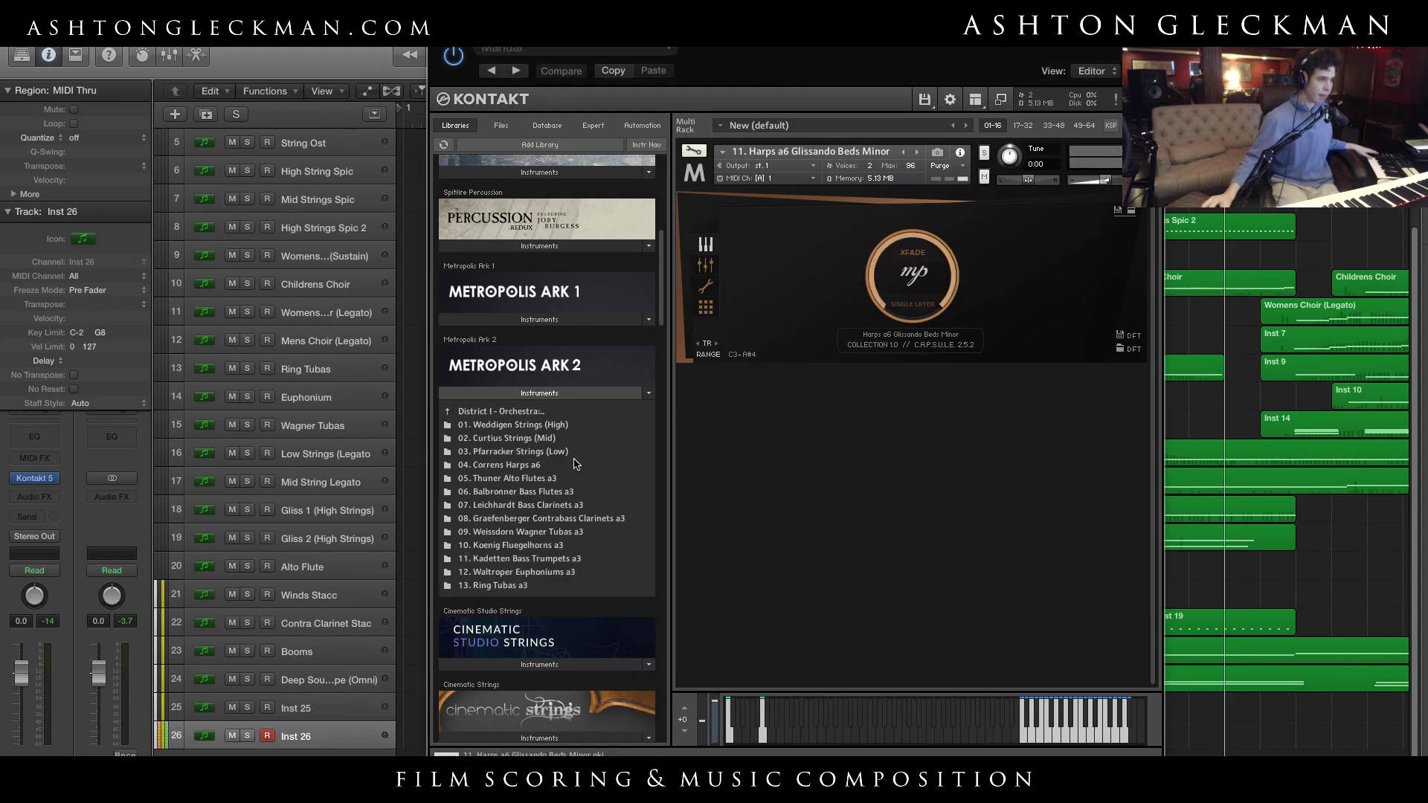
{"action": "left_click", "coordinate": [559, 480]}
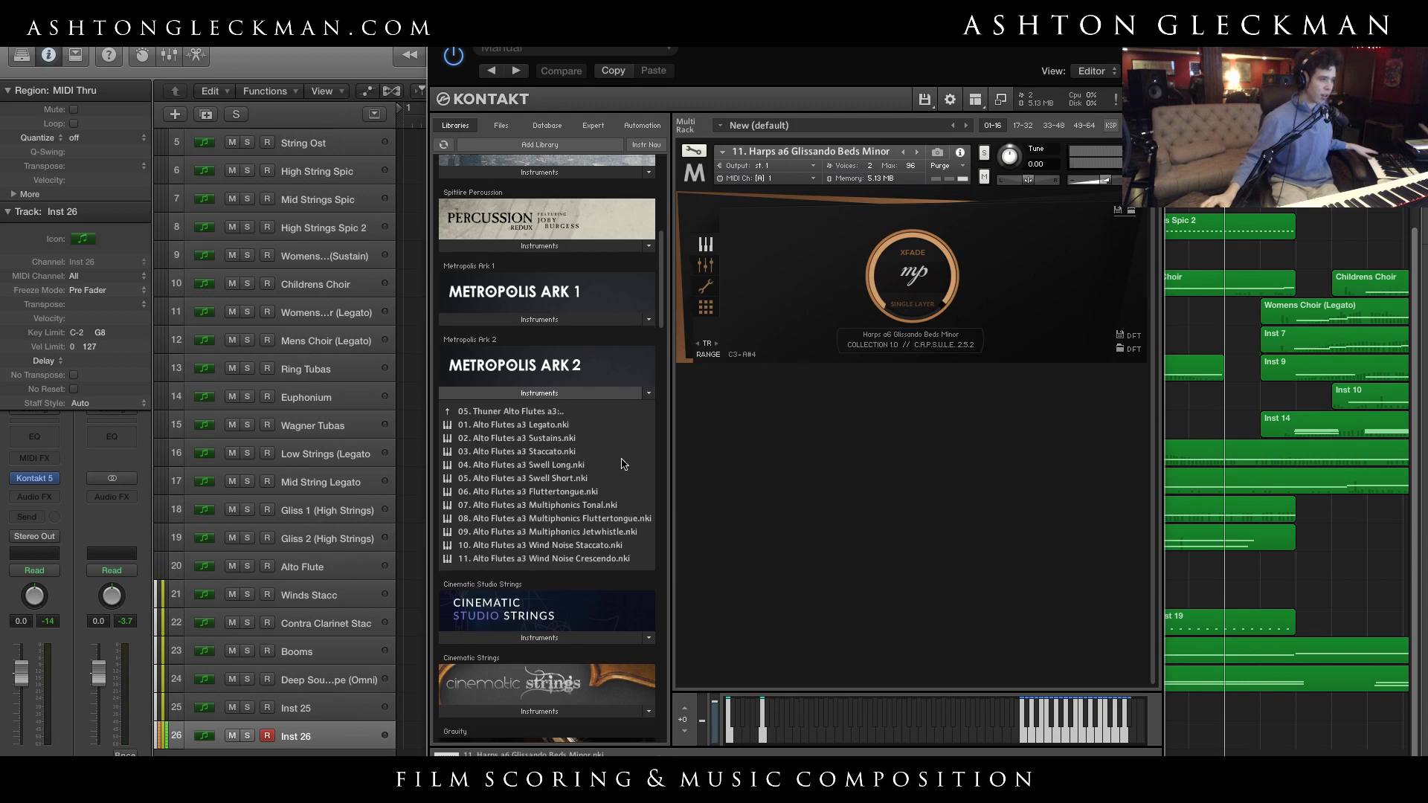
{"action": "left_click", "coordinate": [572, 492]}
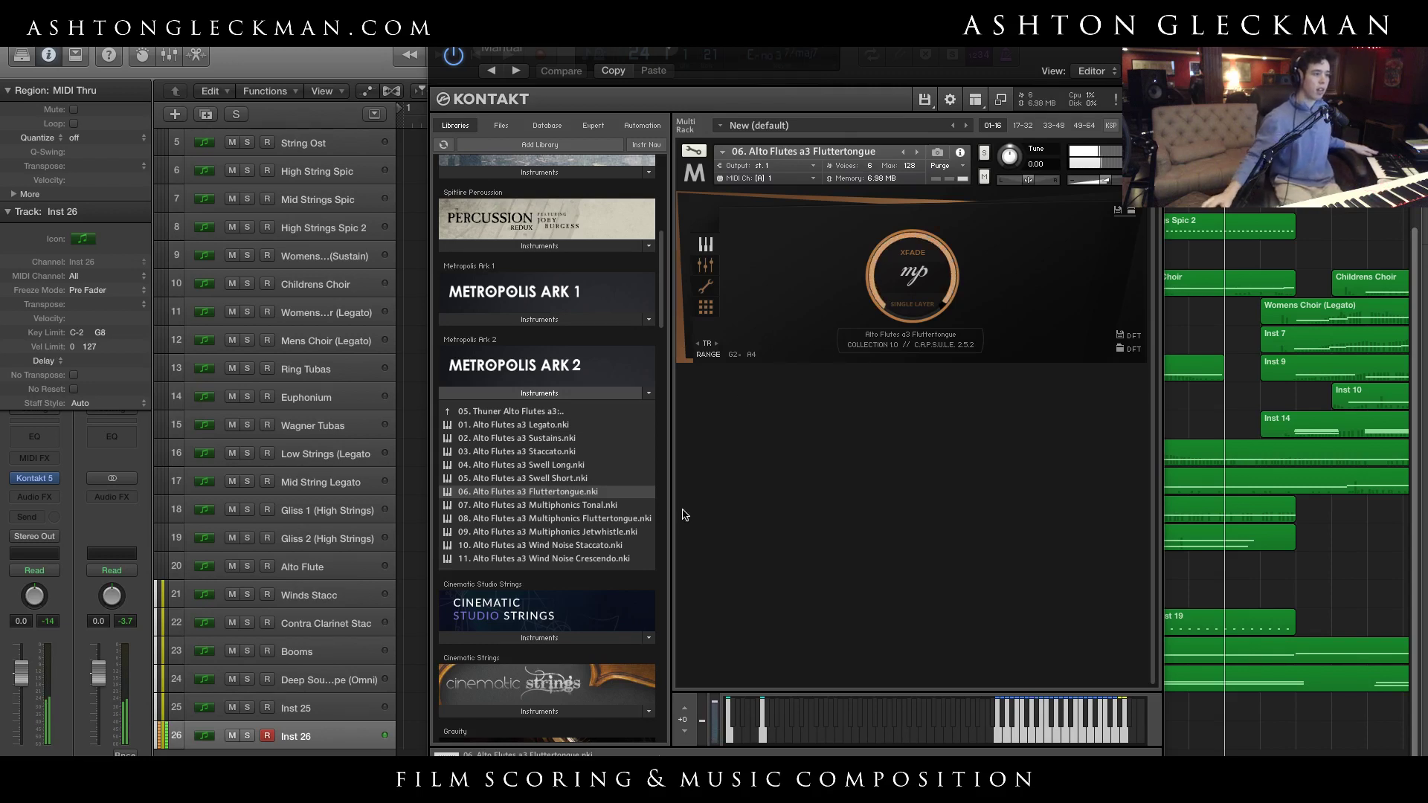
{"action": "double_click", "coordinate": [621, 531]}
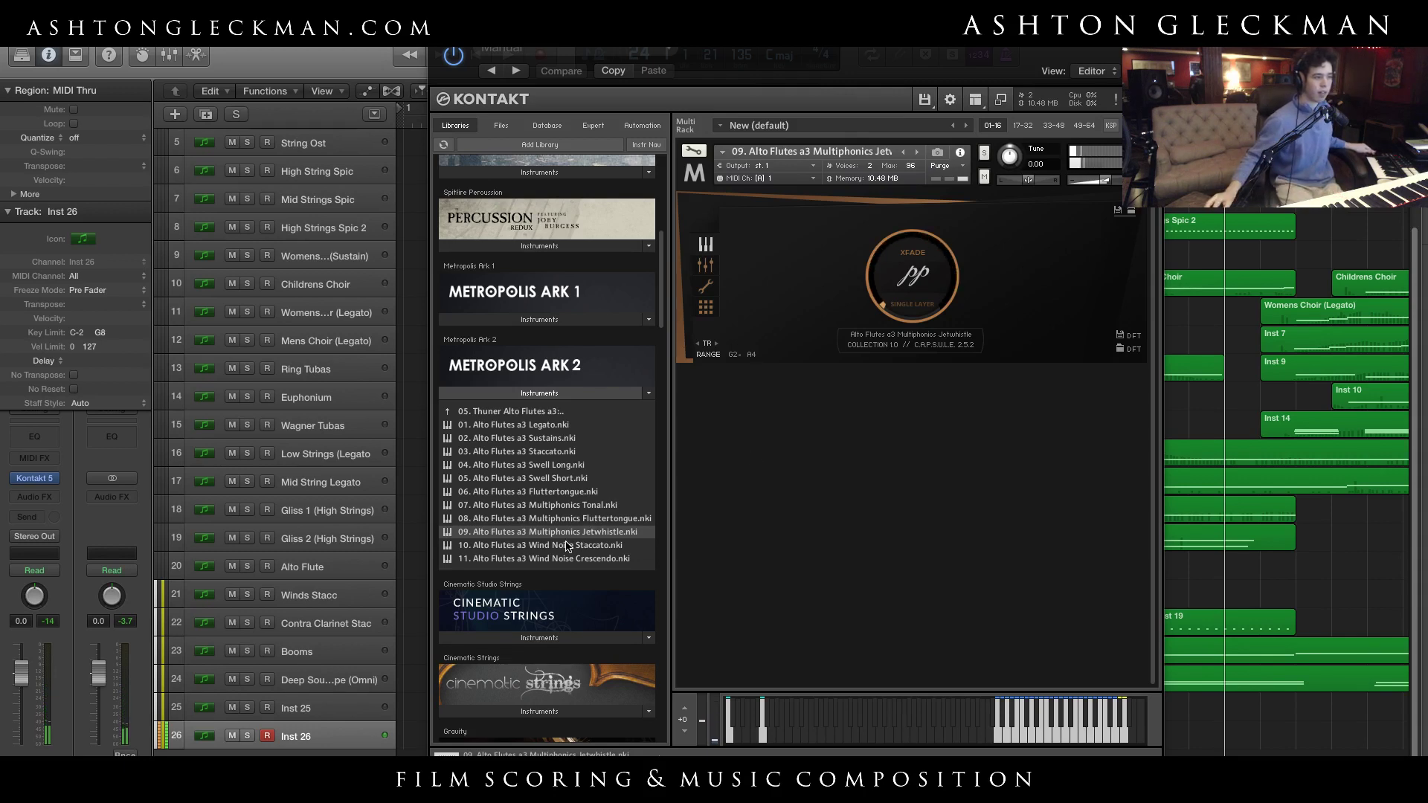
Replace the patch with 10. Alto Flutes a3 Wind Noise Staccato and adjust its instrument volume while auditioning it
{"action": "key", "text": "Down"}
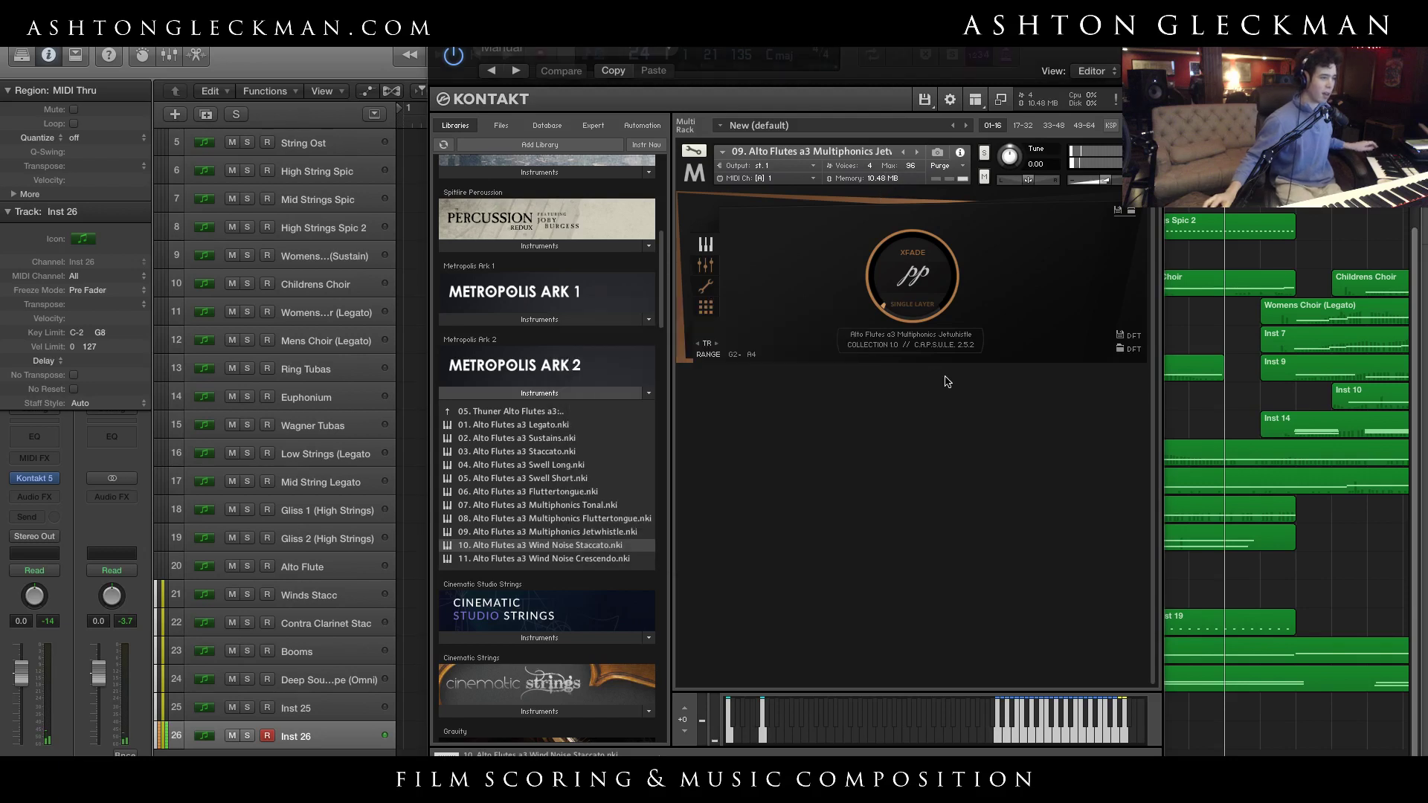
{"action": "key", "text": "Return"}
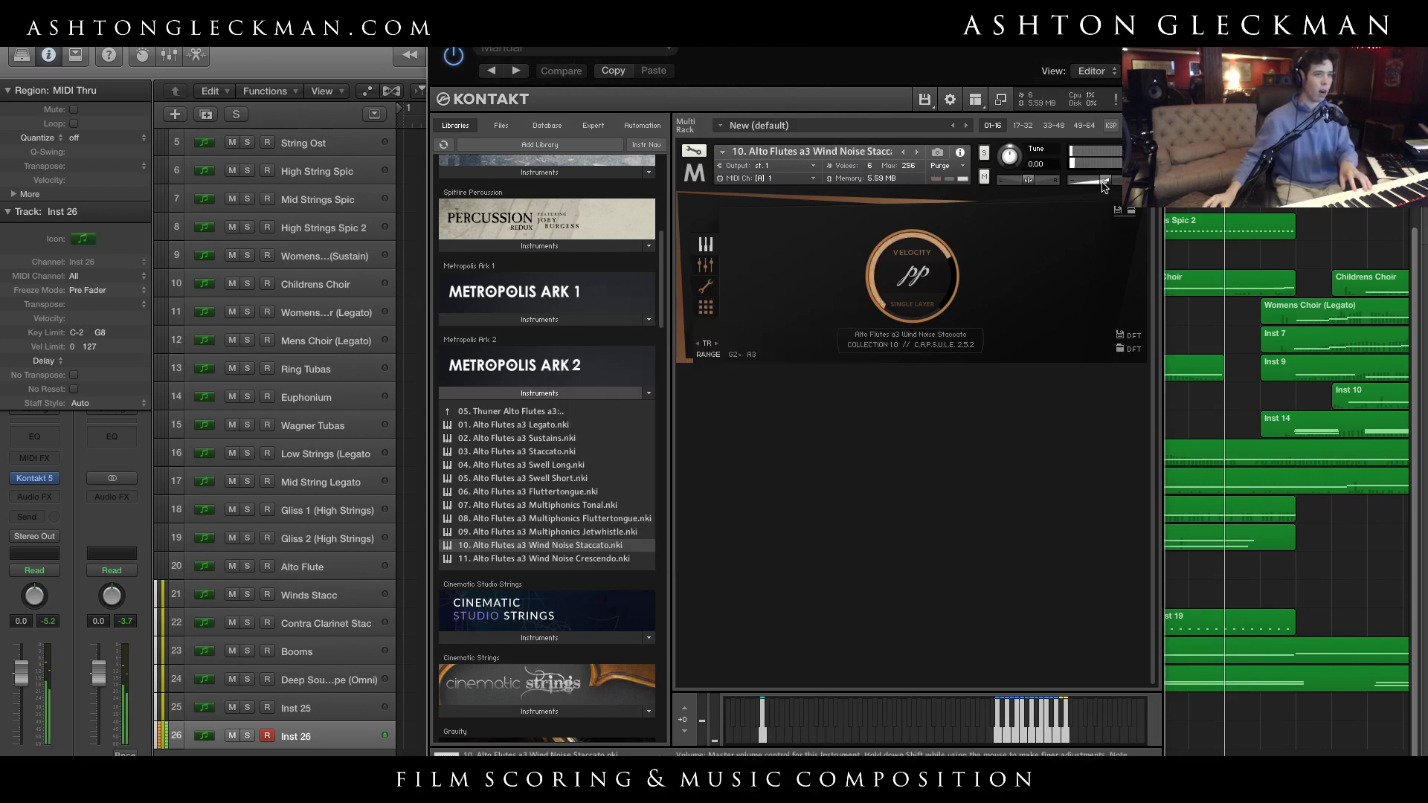
{"action": "left_click_drag", "start_coordinate": [1082, 183], "coordinate": [1072, 176]}
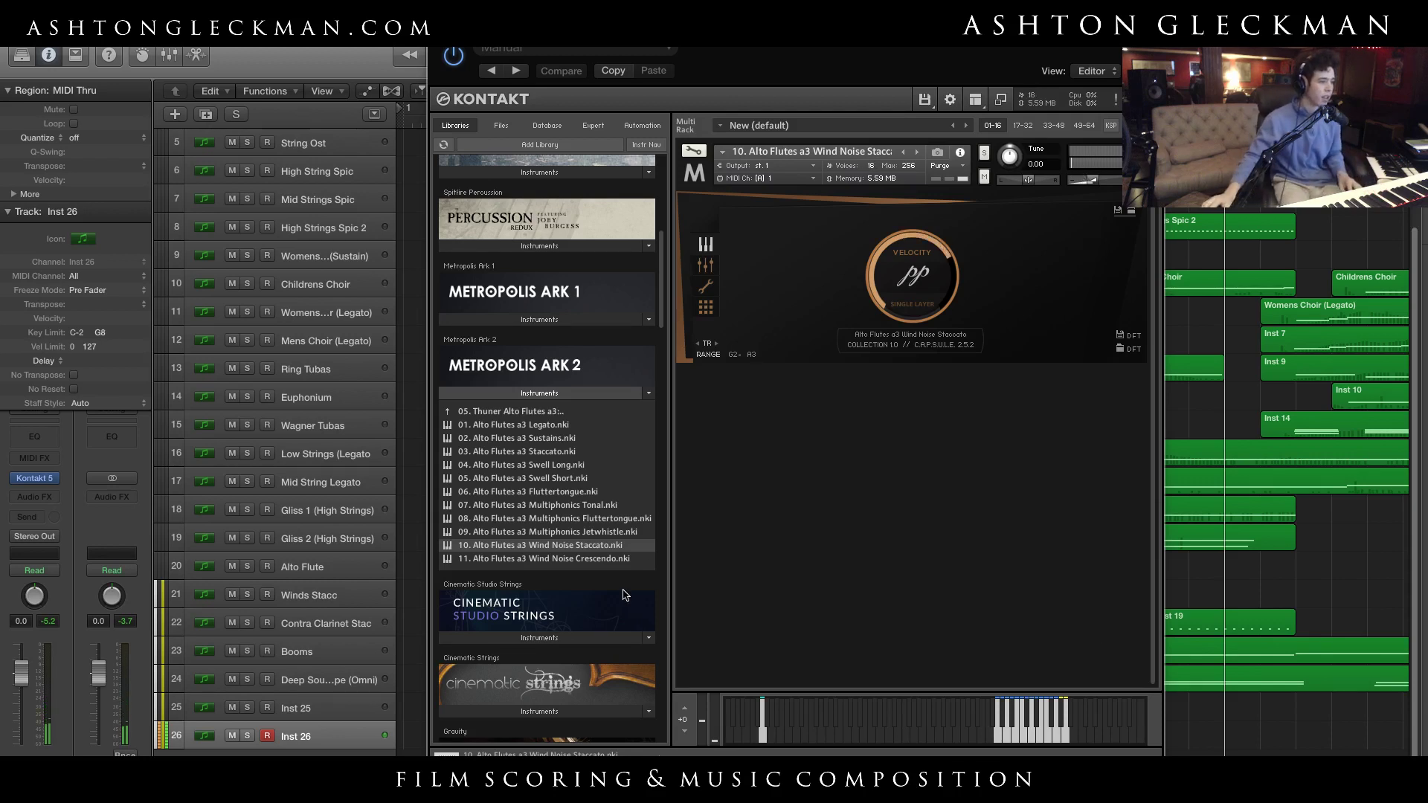
Replace the patch with 01. Bass Flutes a3 Legato from the Balbronner Bass Flutes a3 folder to audition it
{"action": "left_click", "coordinate": [532, 411]}
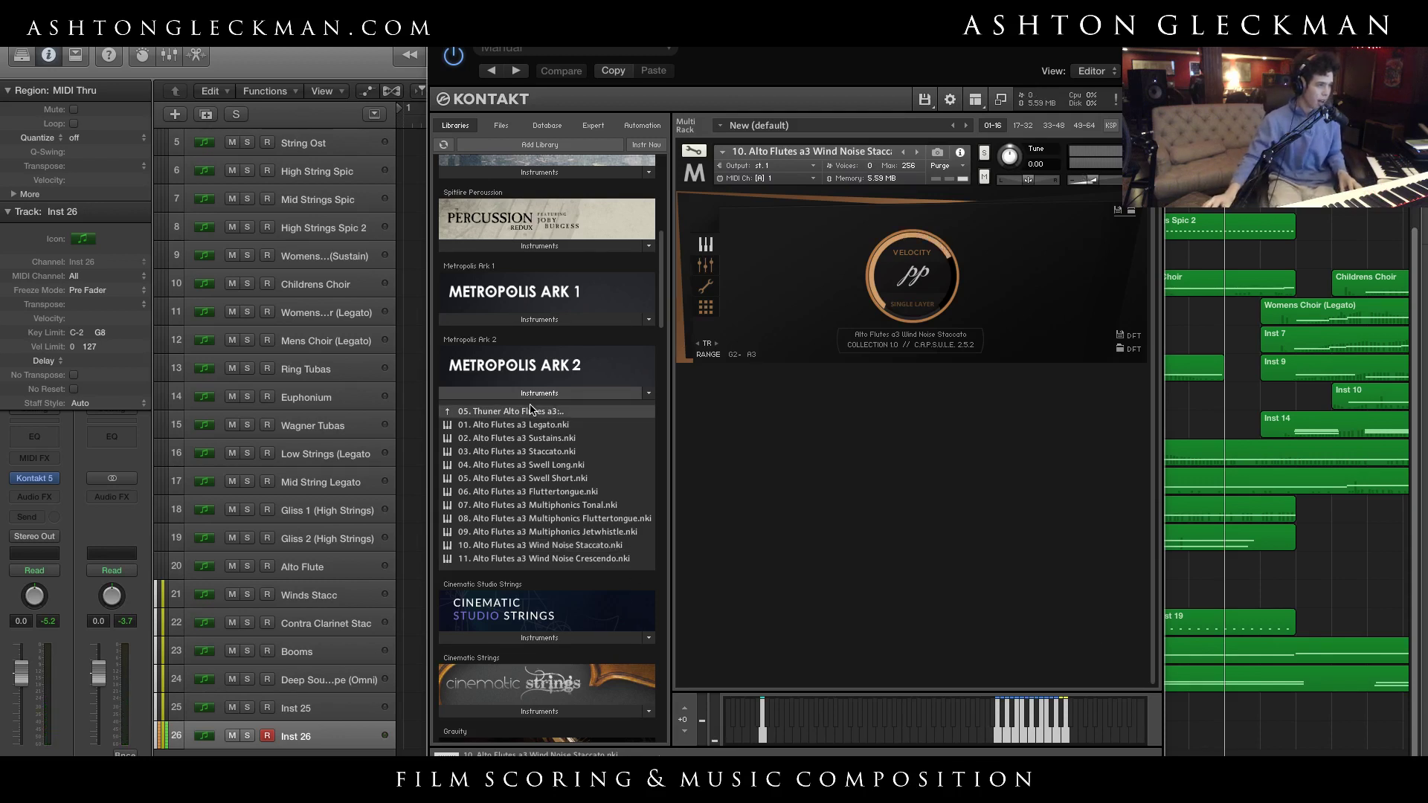
{"action": "left_click", "coordinate": [559, 491]}
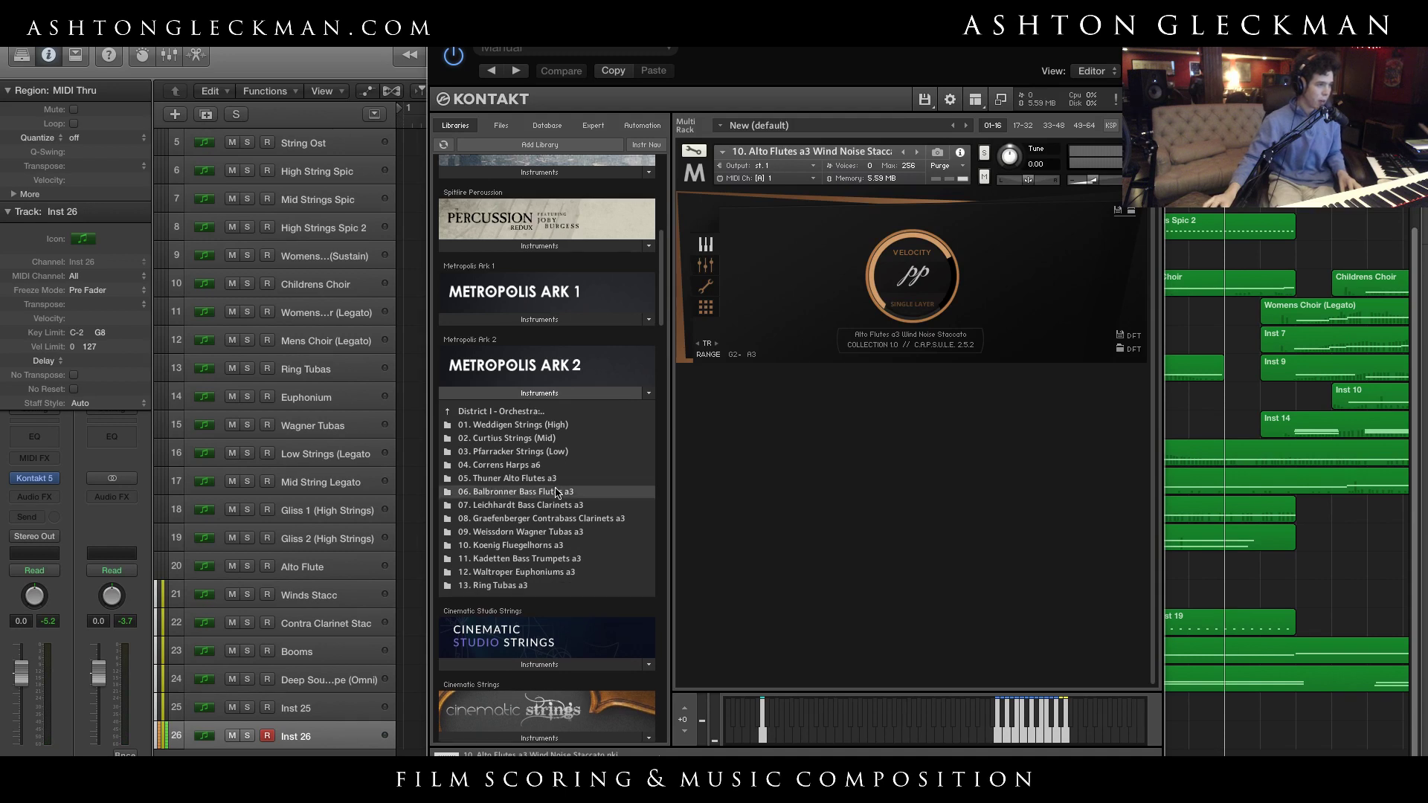
{"action": "double_click", "coordinate": [561, 426]}
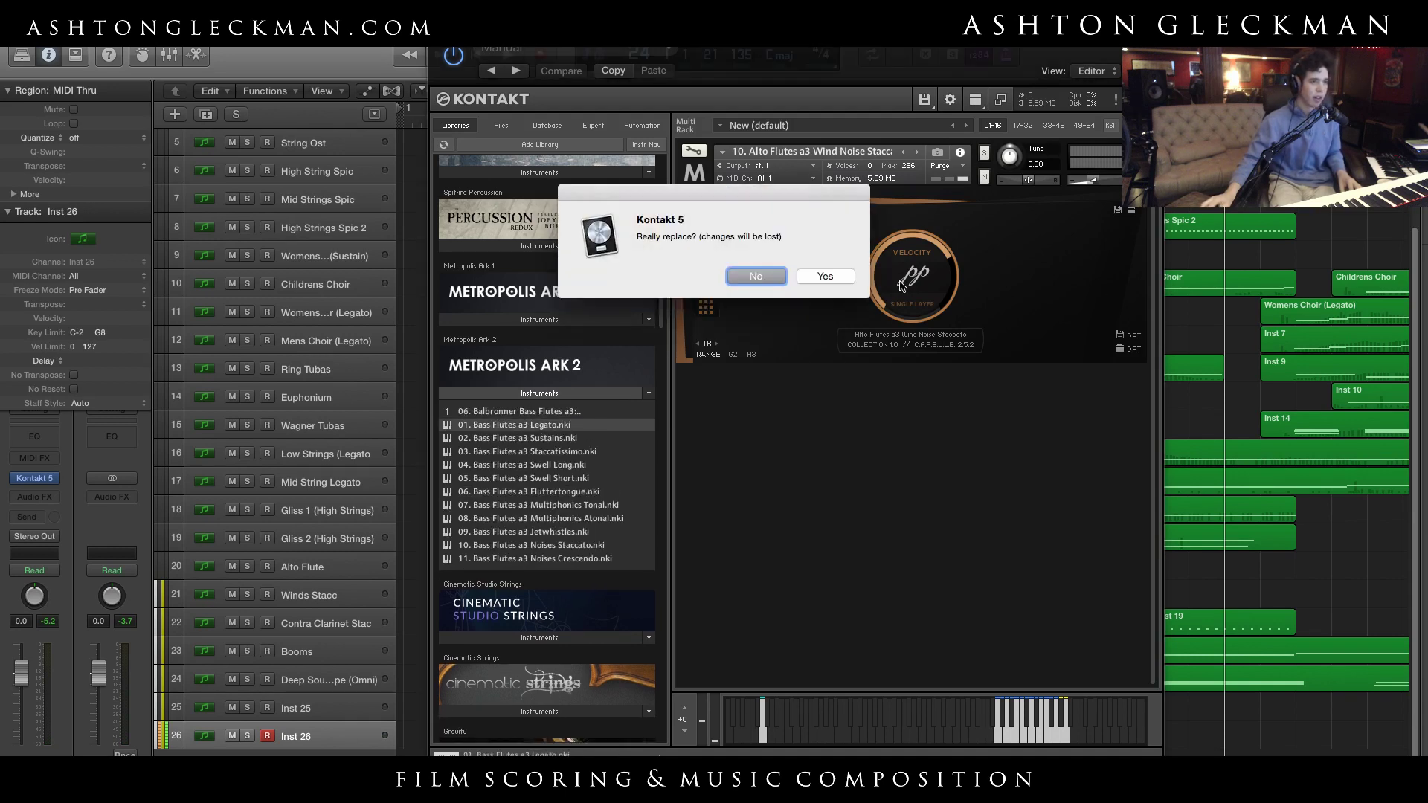
{"action": "left_click", "coordinate": [821, 277]}
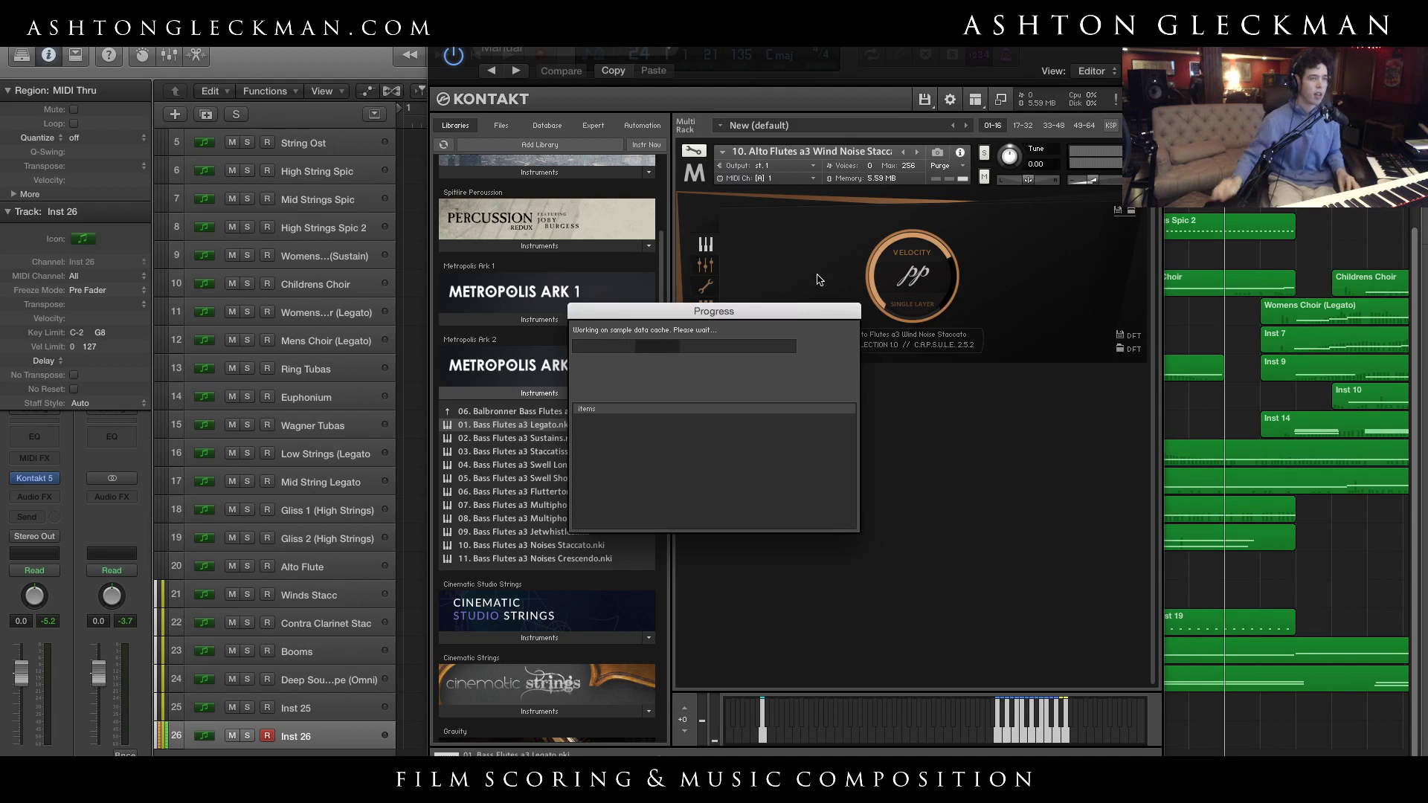
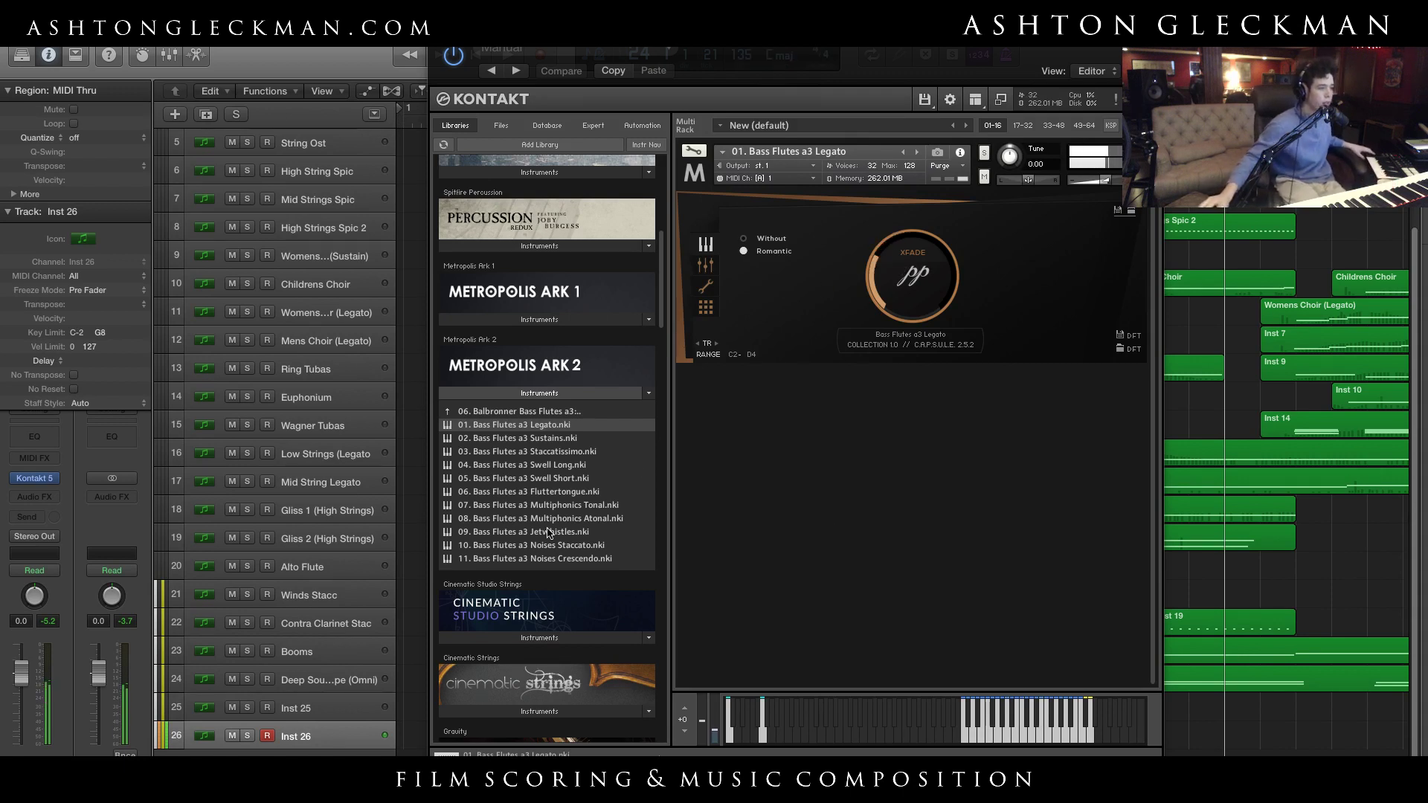
Audition the Bass Flutes a3 patches 09. Jetwhistles, 04. Swell Long and 05. Swell Short, and return to the District I - Orchestra folder
{"action": "left_click_drag", "start_coordinate": [550, 532], "coordinate": [1041, 338]}
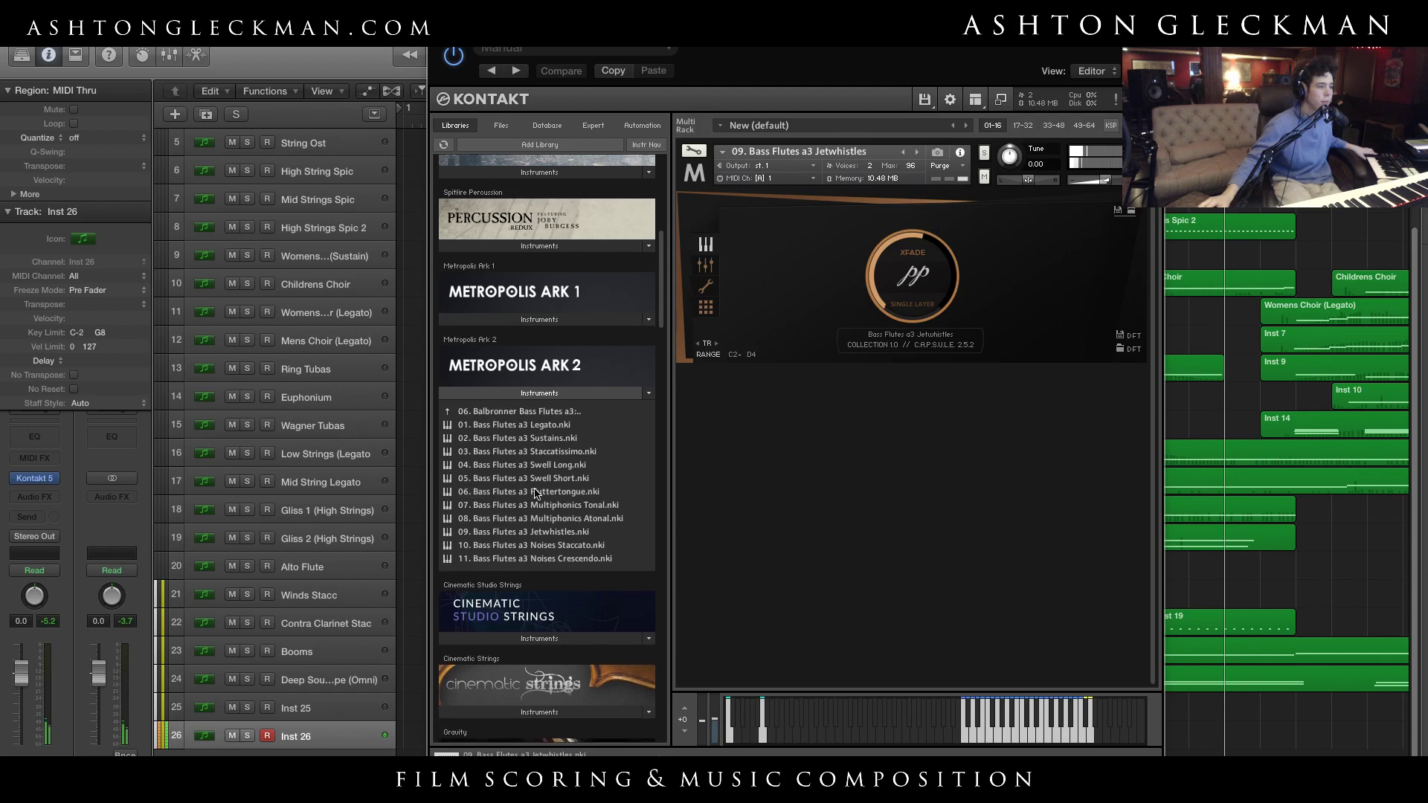
{"action": "left_click", "coordinate": [564, 464]}
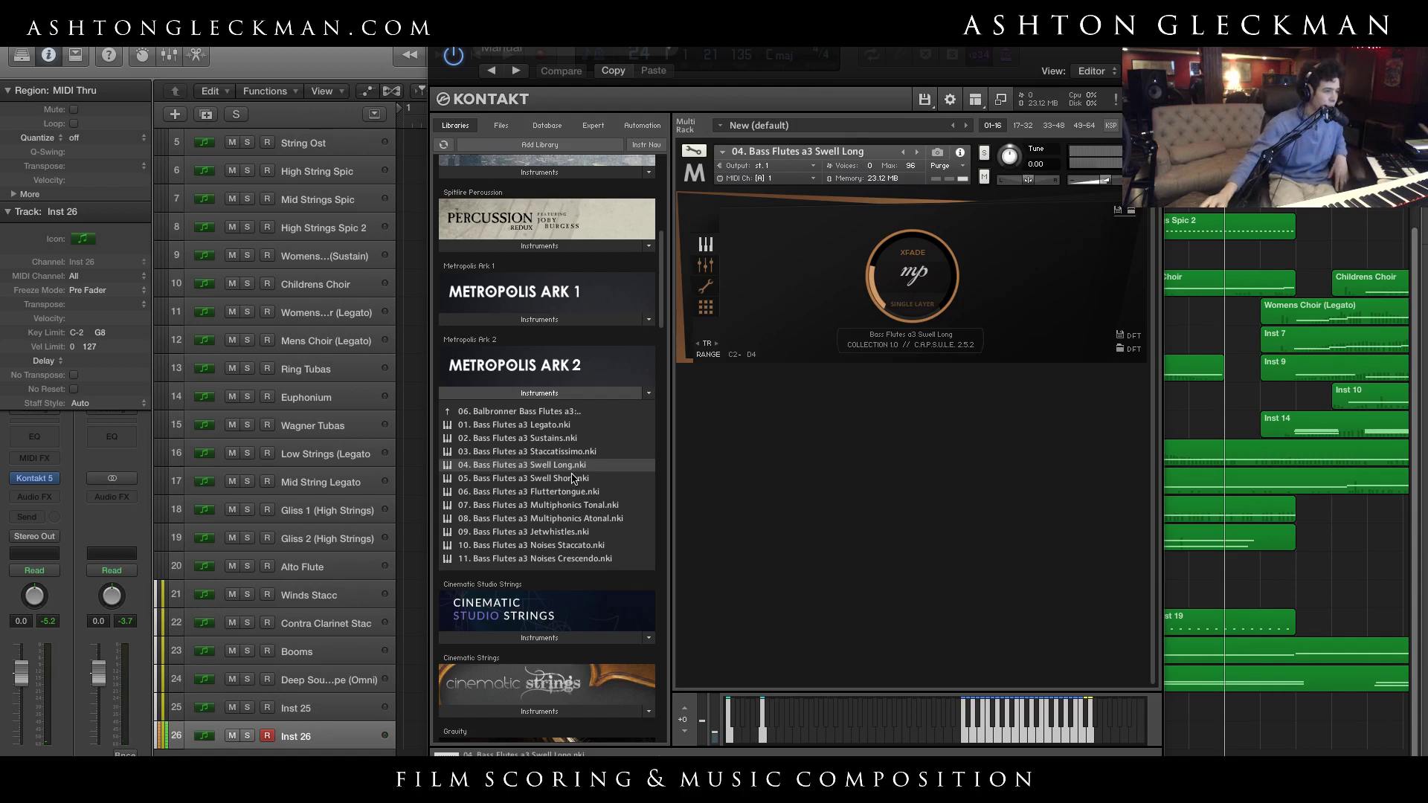
{"action": "key", "text": "Down"}
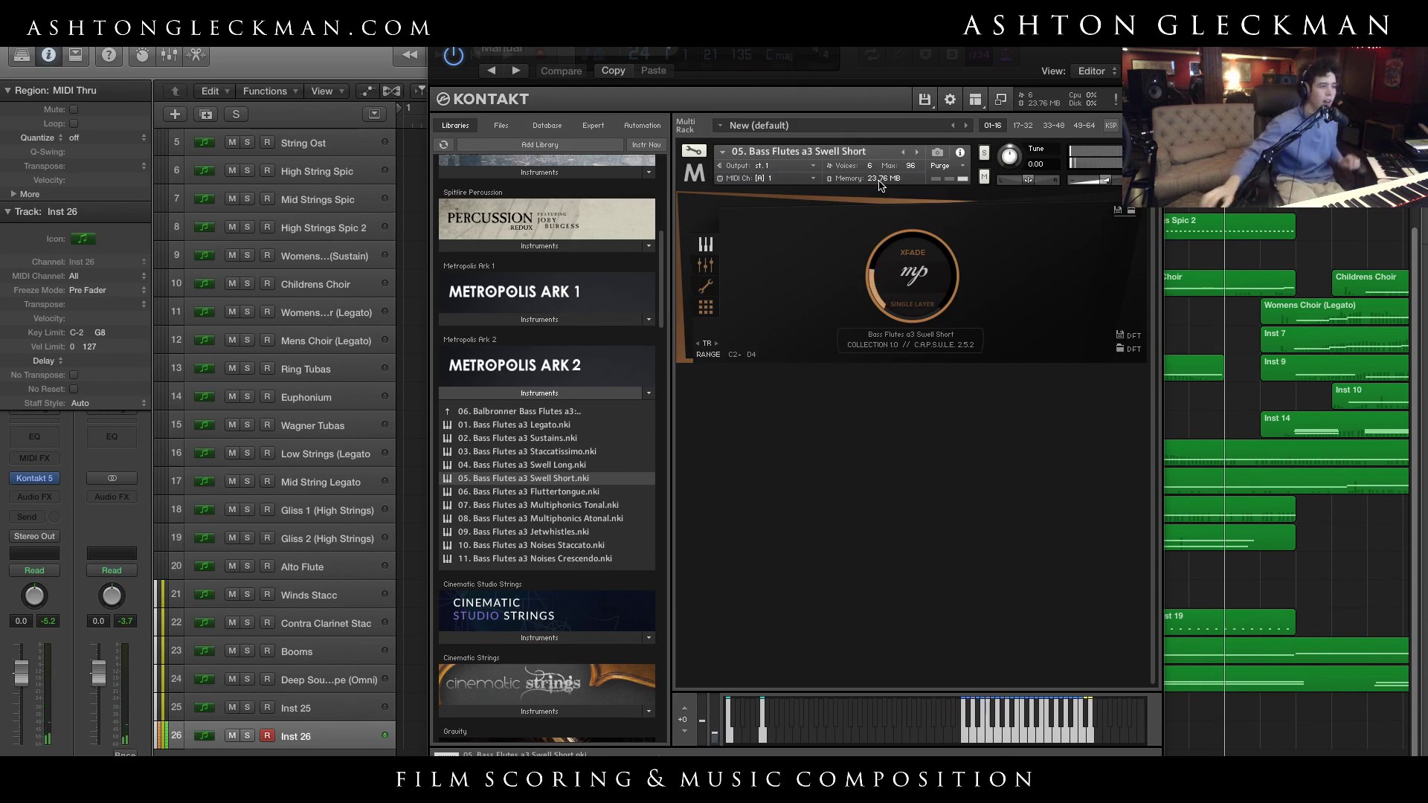
{"action": "left_click", "coordinate": [473, 411]}
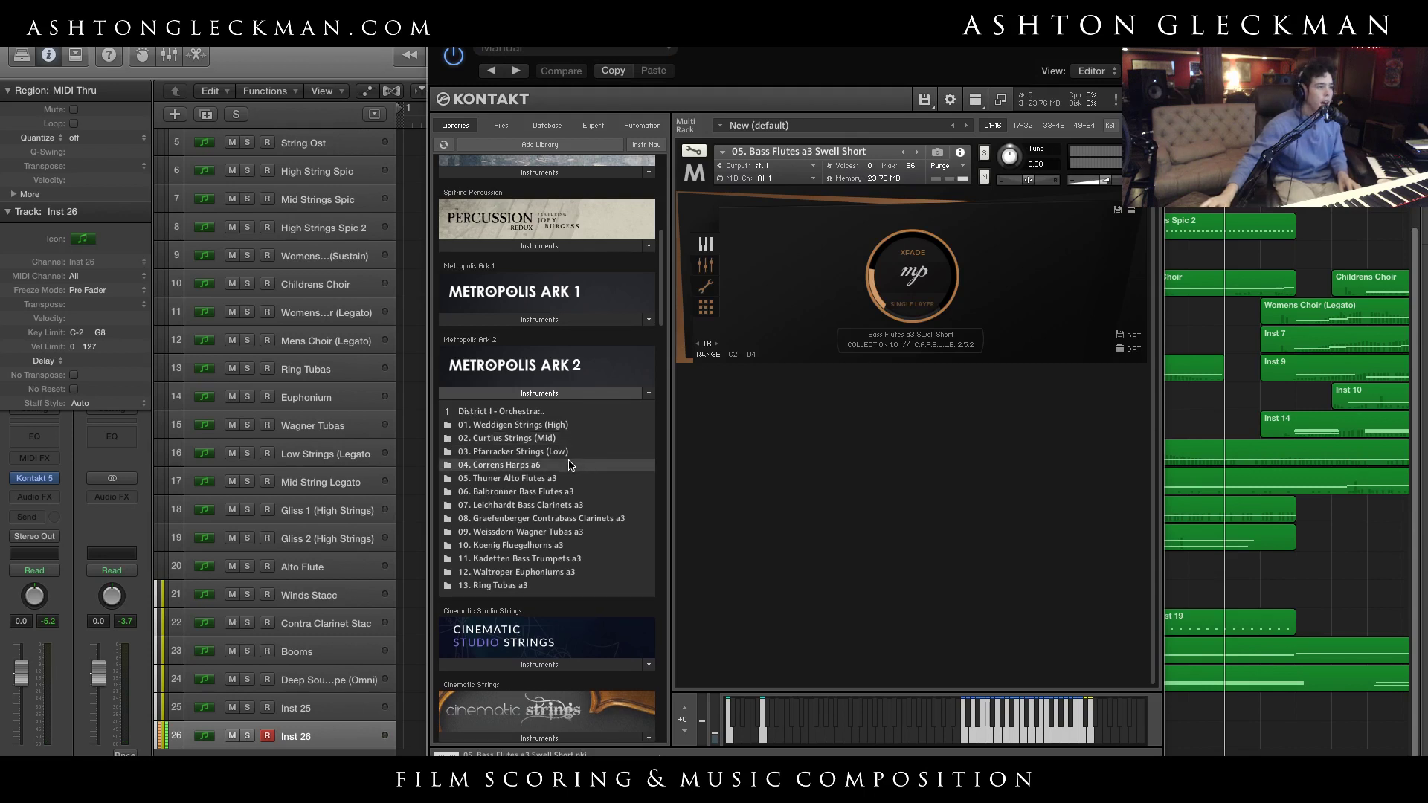
Replace the patch with 01. Bass Clarinets a3 Legato from the Leichhardt Bass Clarinets a3 folder to audition it
{"action": "left_click", "coordinate": [577, 506]}
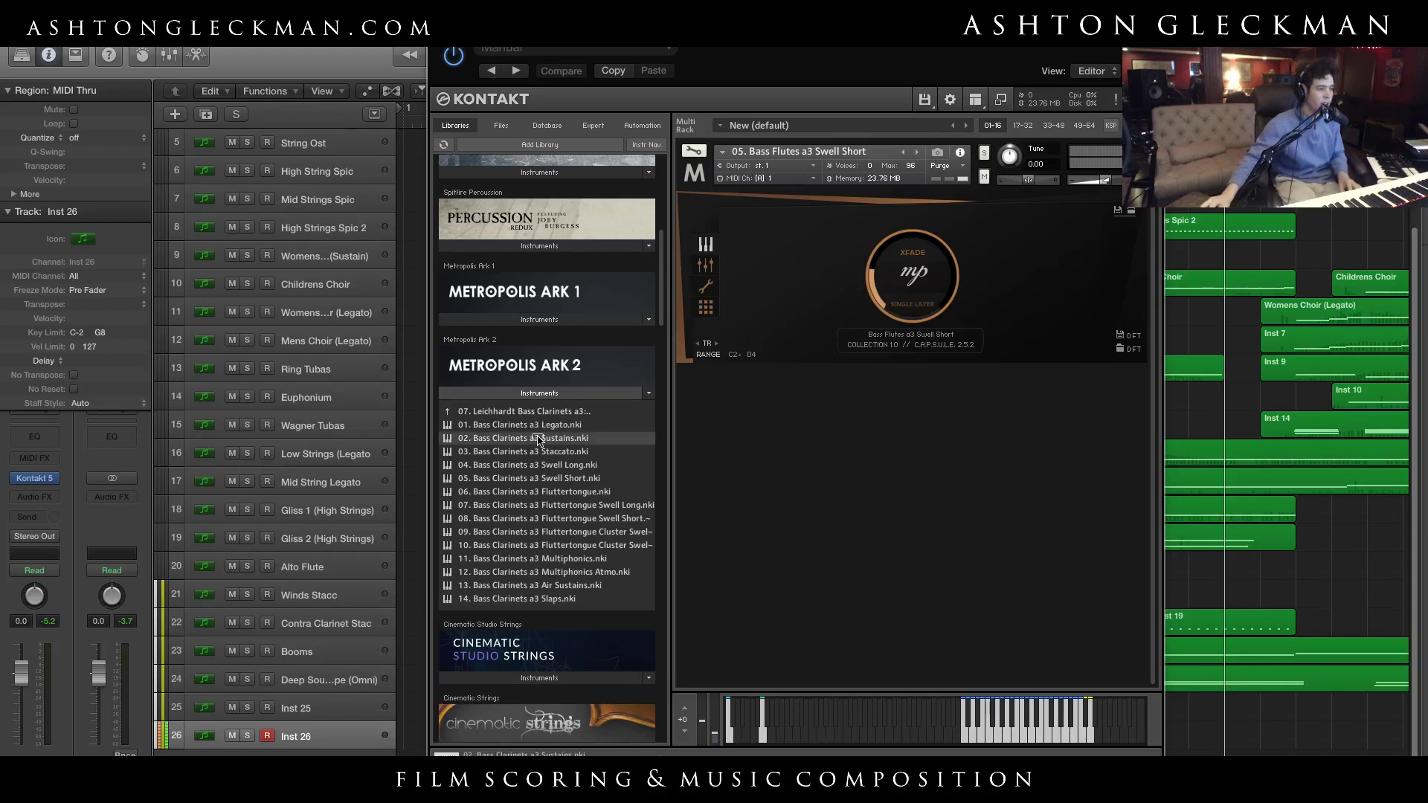
{"action": "left_click_drag", "start_coordinate": [529, 424], "coordinate": [849, 283]}
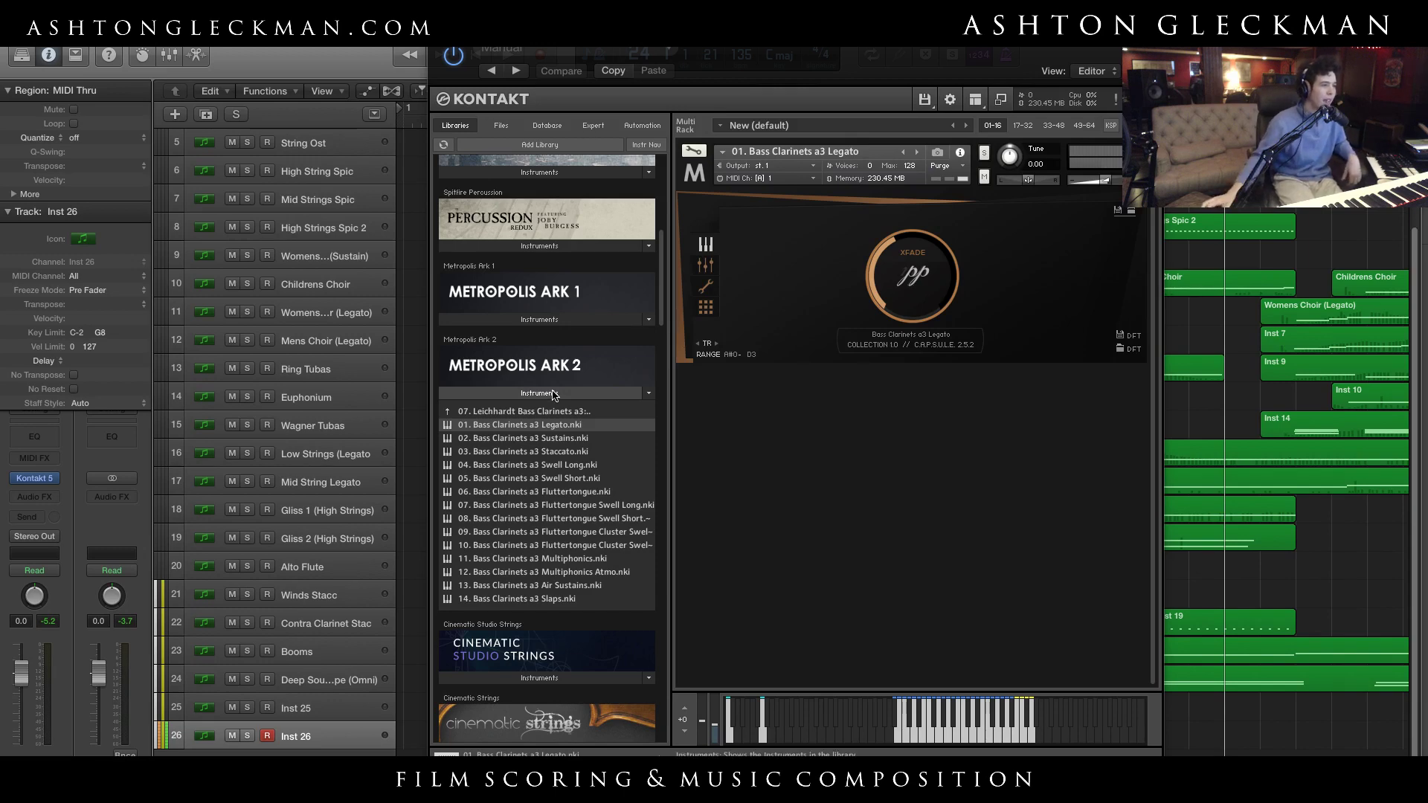
Browse the individual patches of the Albion V library, collapse it and return to the Metropolis Ark 2 patch list
{"action": "scroll", "coordinate": [646, 339], "scroll_direction": "up", "scroll_amount": 5}
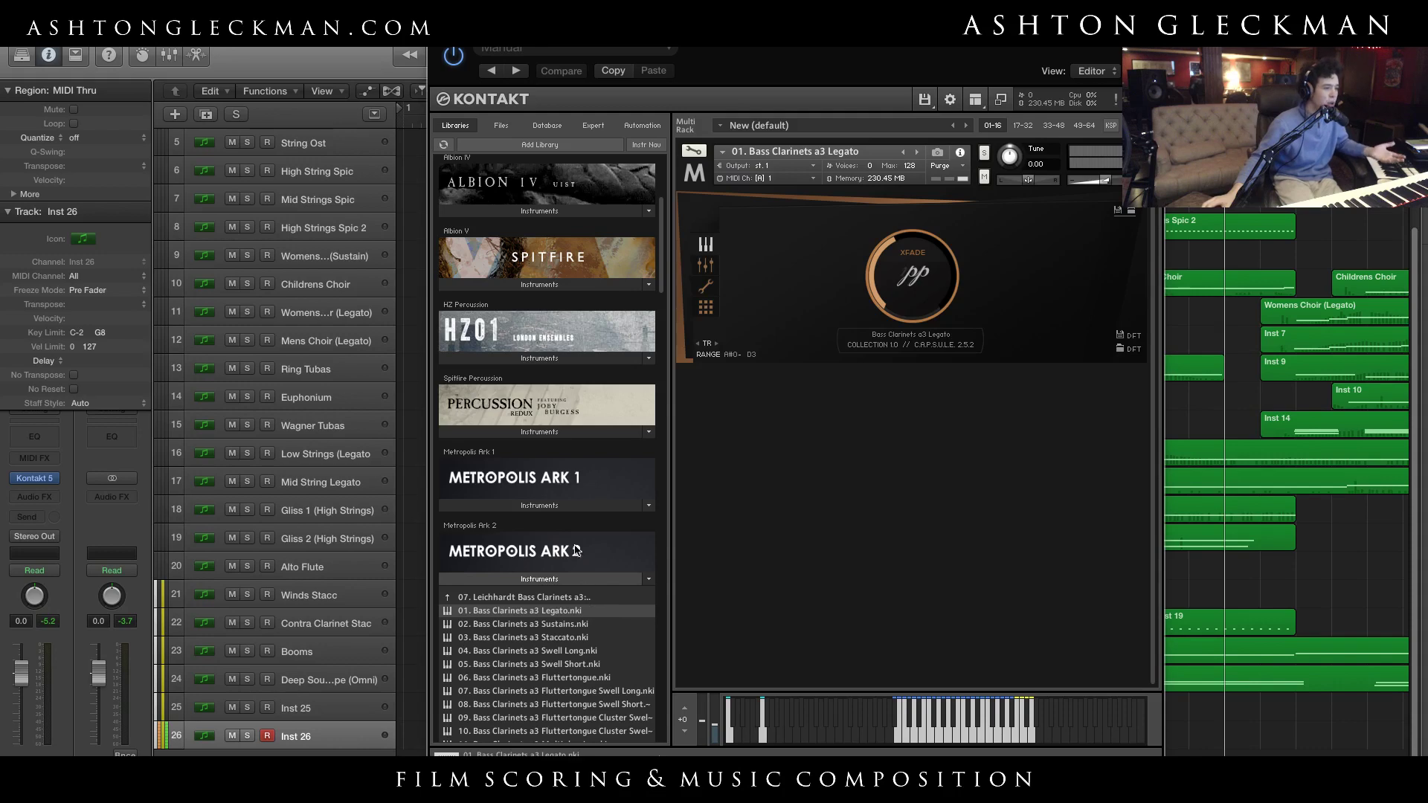
{"action": "scroll", "coordinate": [576, 550], "scroll_direction": "down", "scroll_amount": 4}
{"action": "scroll", "coordinate": [567, 482], "scroll_direction": "up", "scroll_amount": 10}
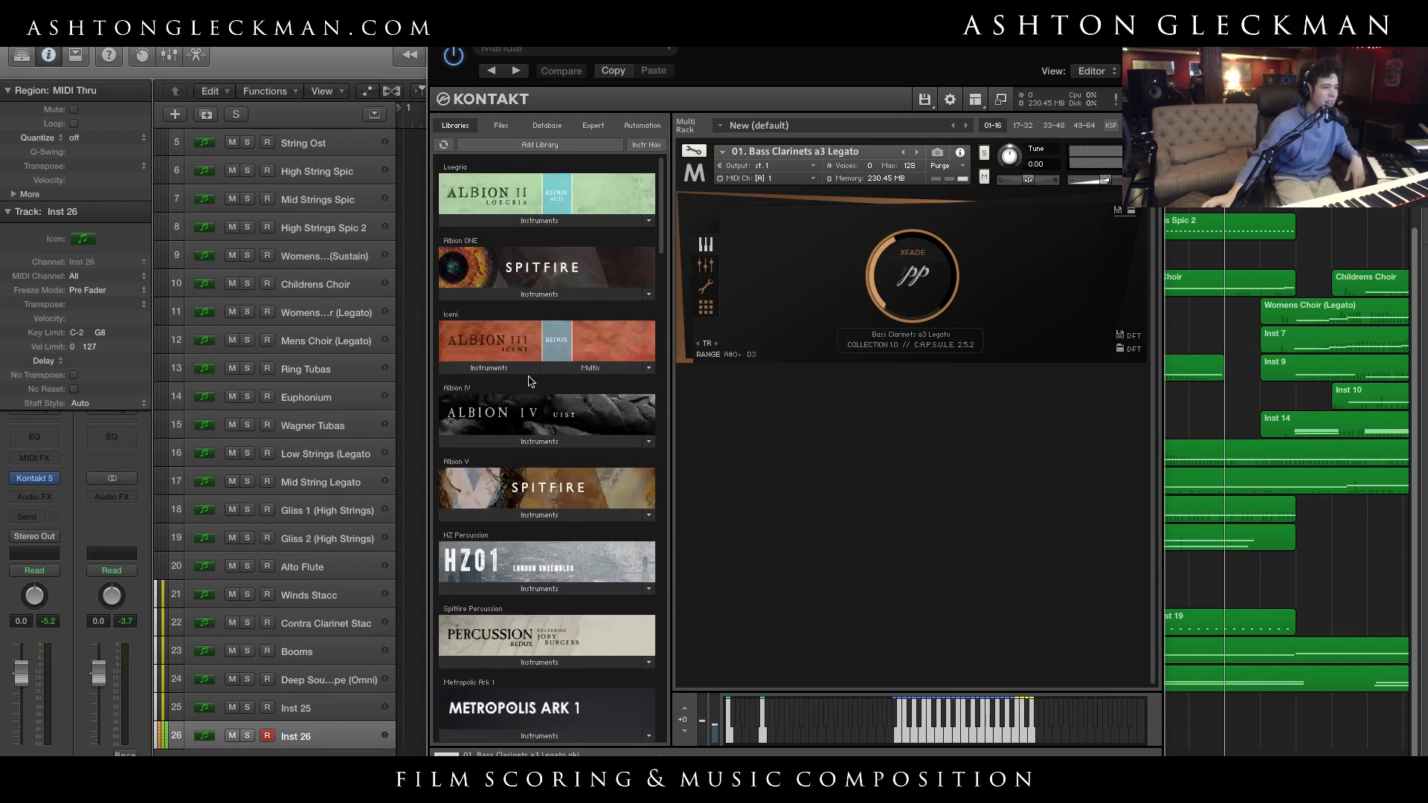
{"action": "left_click", "coordinate": [577, 514]}
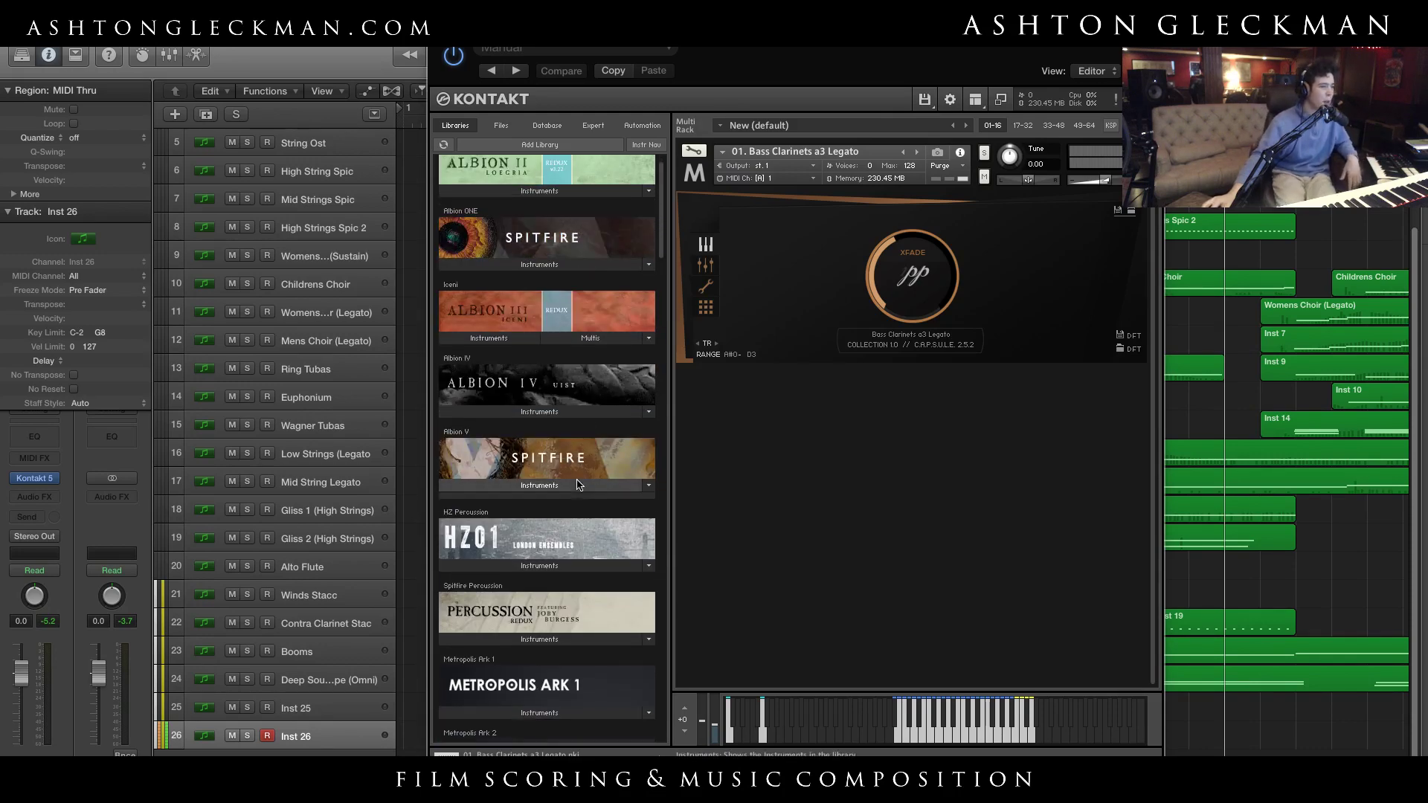
{"action": "left_click", "coordinate": [566, 510]}
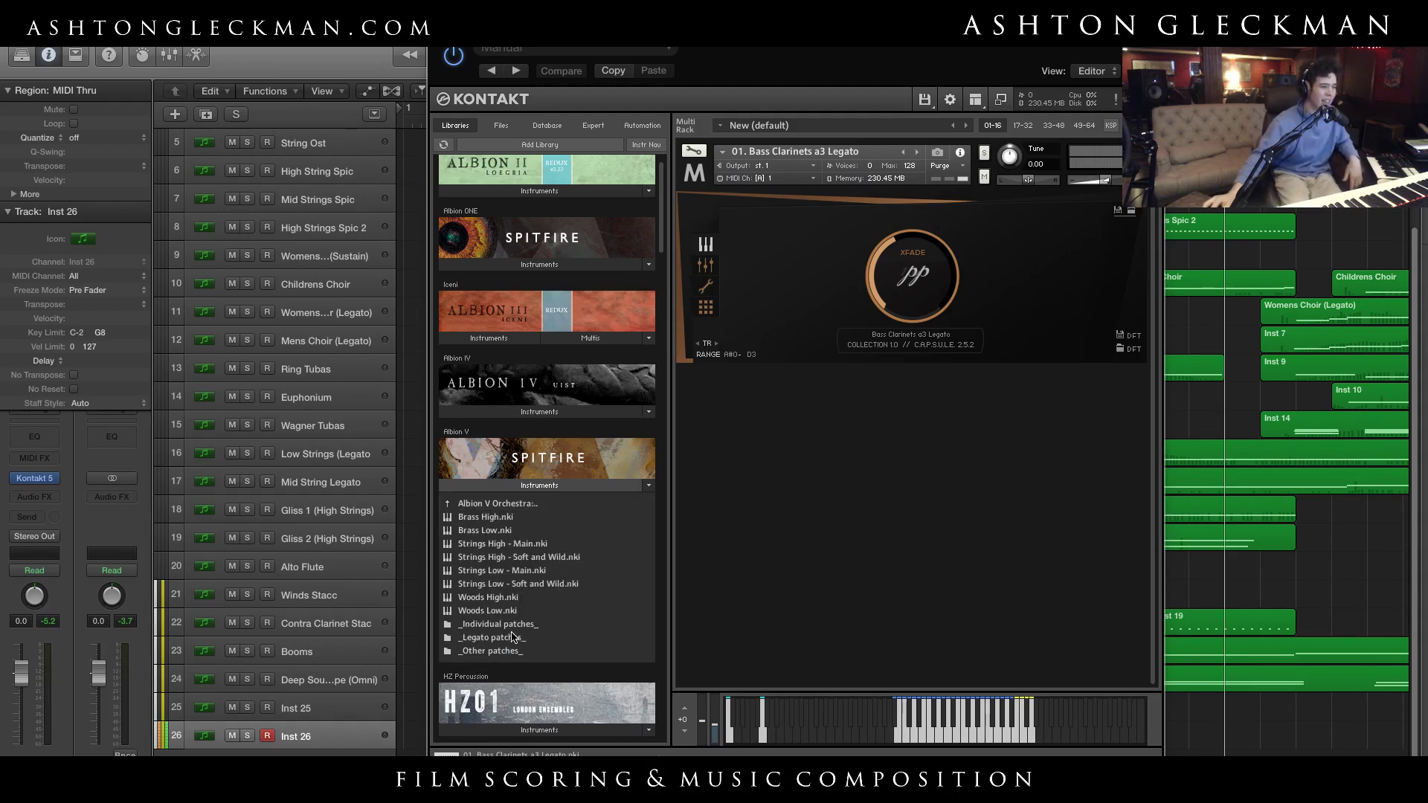
{"action": "left_click", "coordinate": [497, 624]}
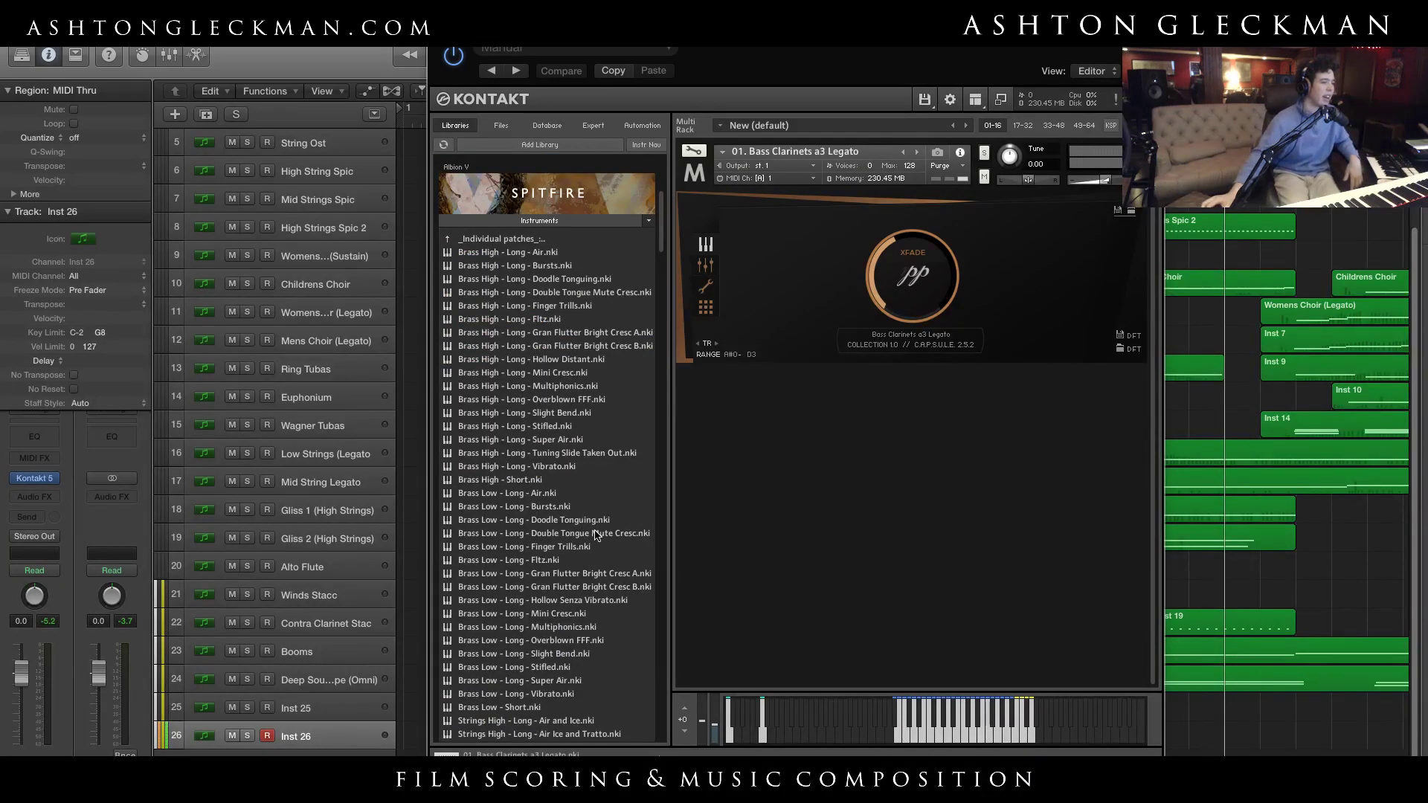
{"action": "scroll", "coordinate": [587, 506], "scroll_direction": "down", "scroll_amount": 3}
{"action": "scroll", "coordinate": [573, 461], "scroll_direction": "up", "scroll_amount": 10}
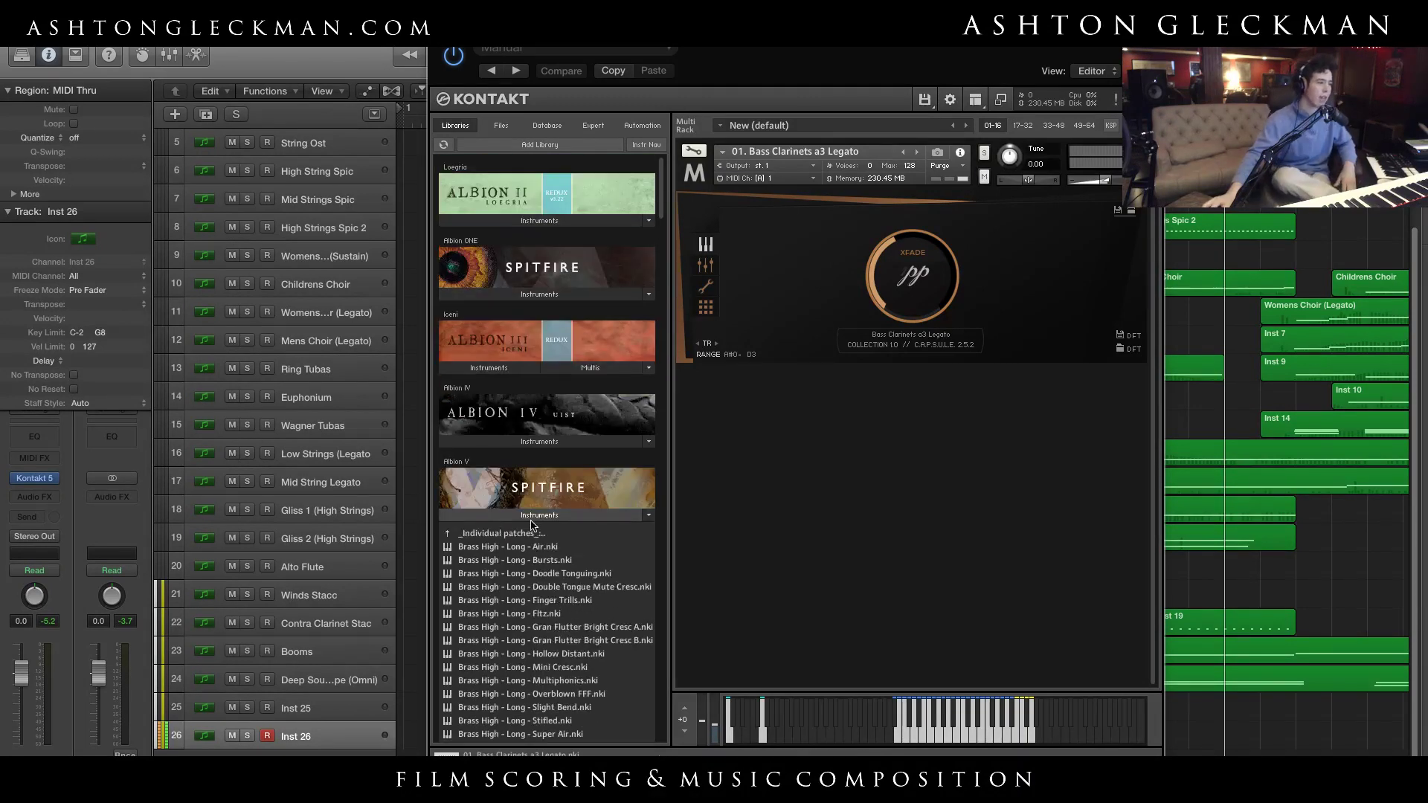
{"action": "left_click", "coordinate": [533, 518]}
{"action": "scroll", "coordinate": [519, 258], "scroll_direction": "up", "scroll_amount": 3}
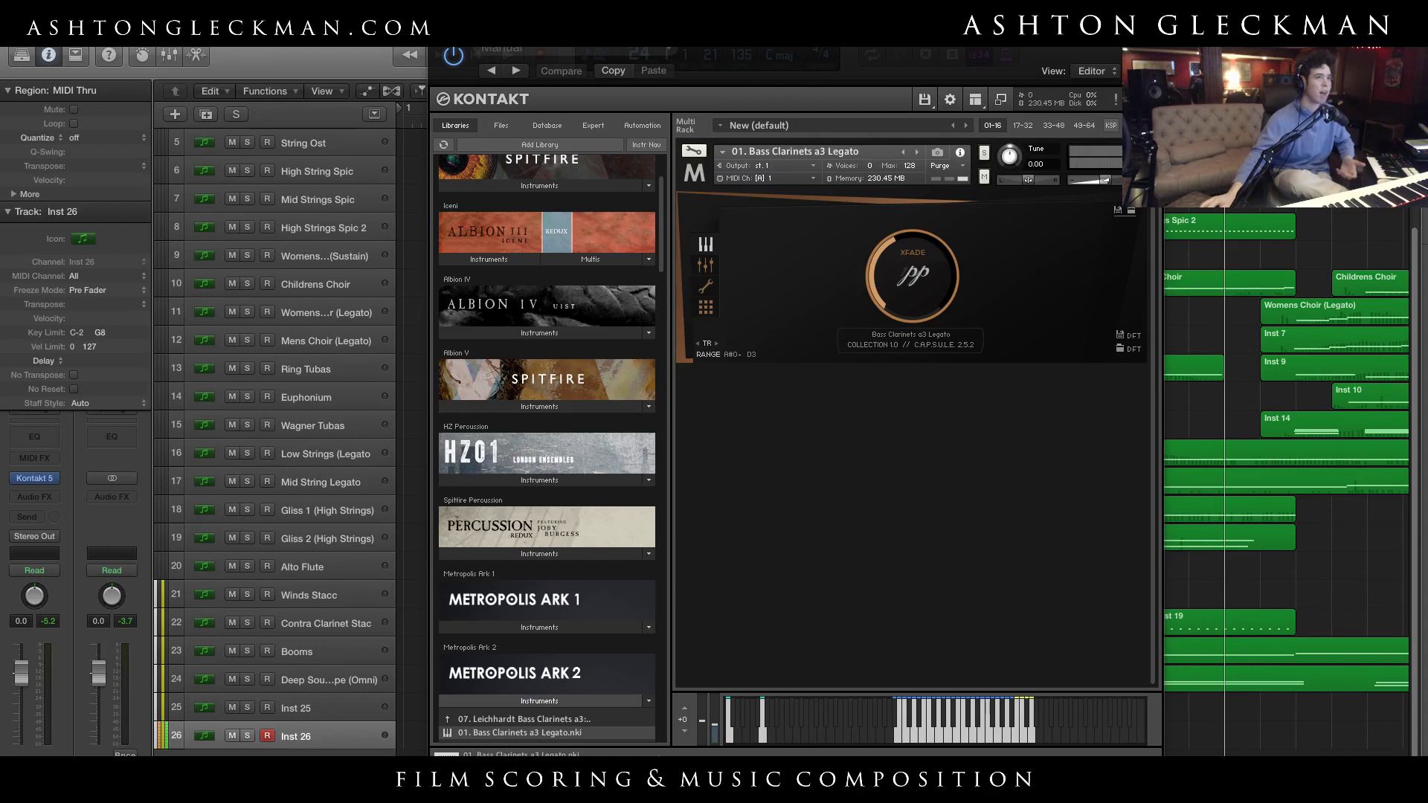
{"action": "scroll", "coordinate": [511, 624], "scroll_direction": "down", "scroll_amount": 4}
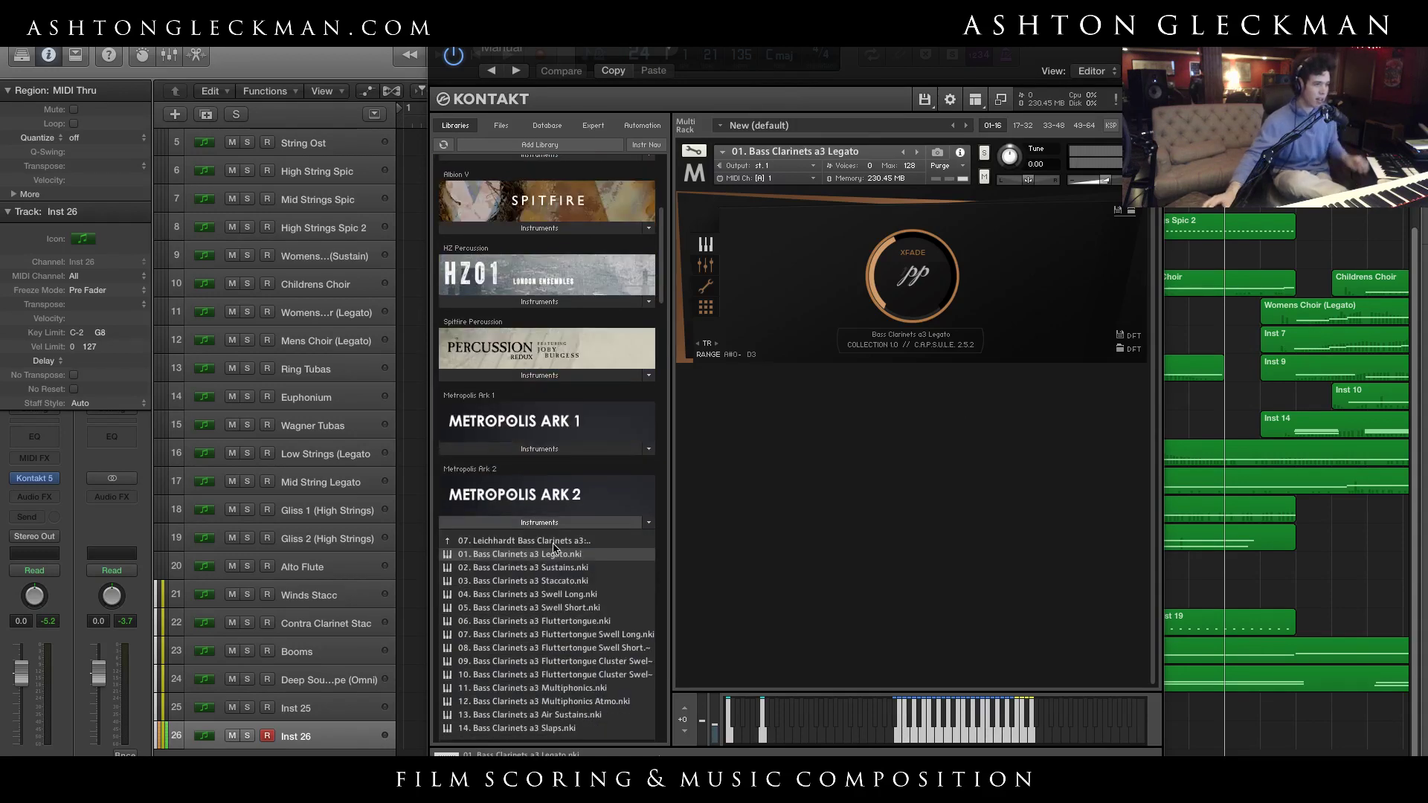
Audition 03. Bass Clarinets a3 Staccato from the Leichhardt Bass Clarinets a3 folder and return to the District I - Orchestra folder
{"action": "left_click", "coordinate": [587, 619]}
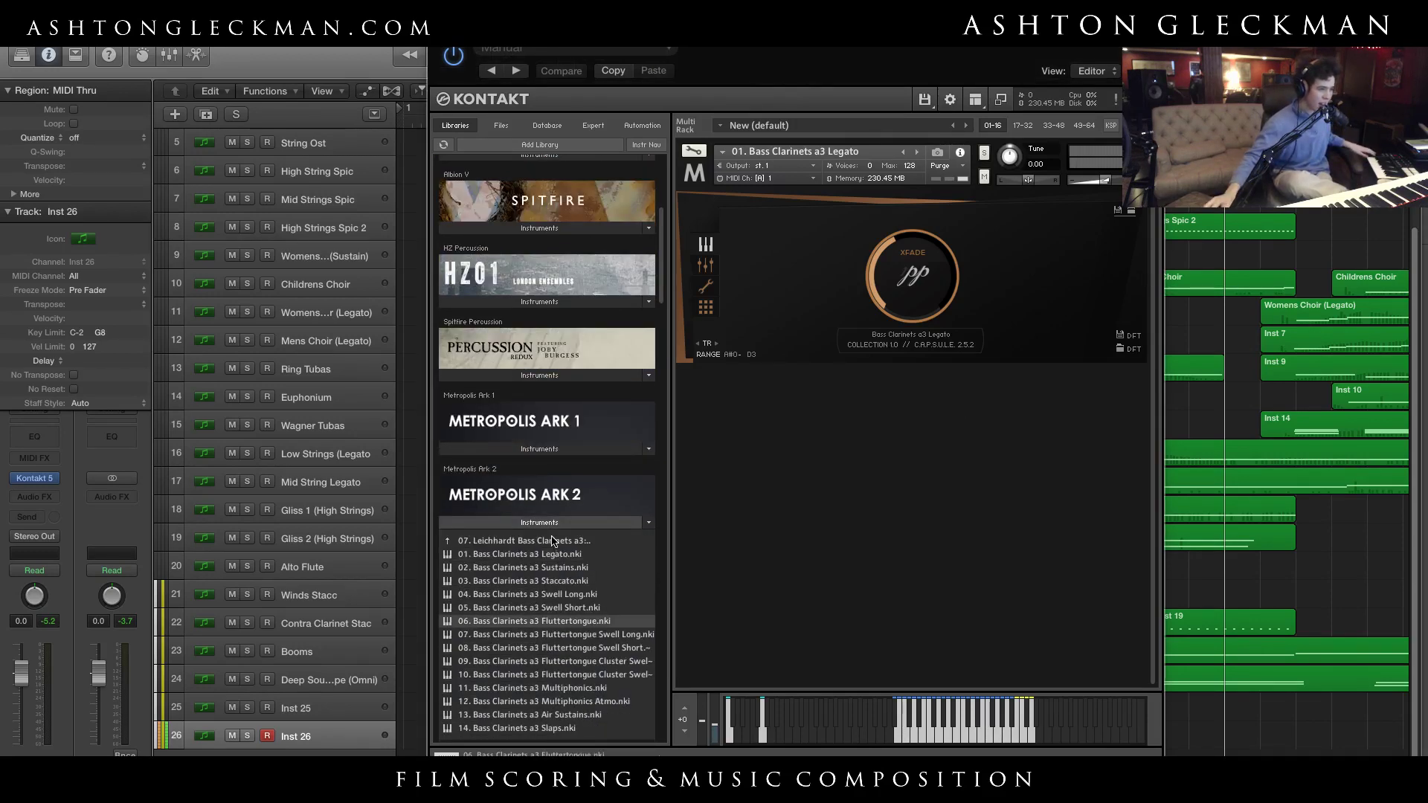
{"action": "left_click", "coordinate": [553, 541]}
{"action": "double_click", "coordinate": [559, 635]}
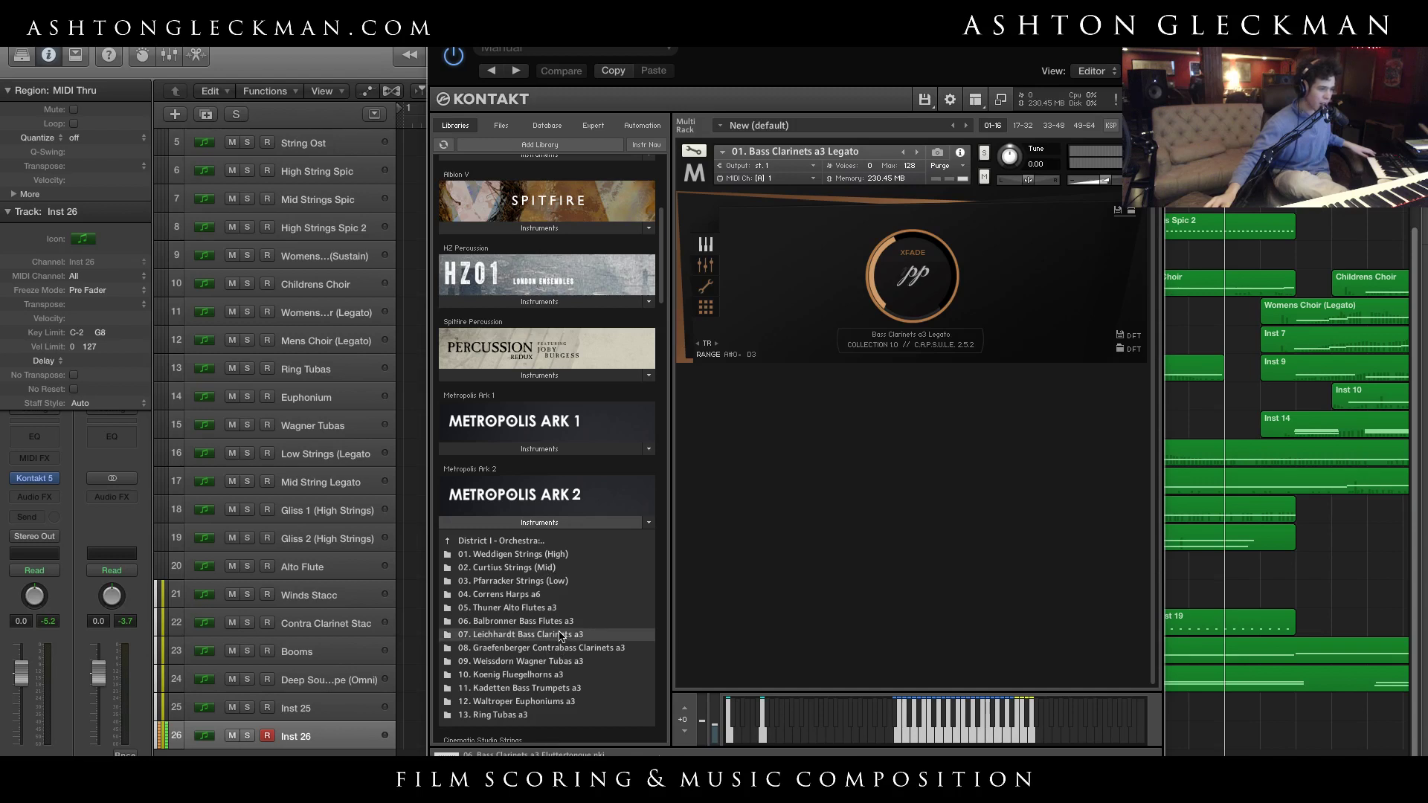
{"action": "left_click", "coordinate": [567, 580]}
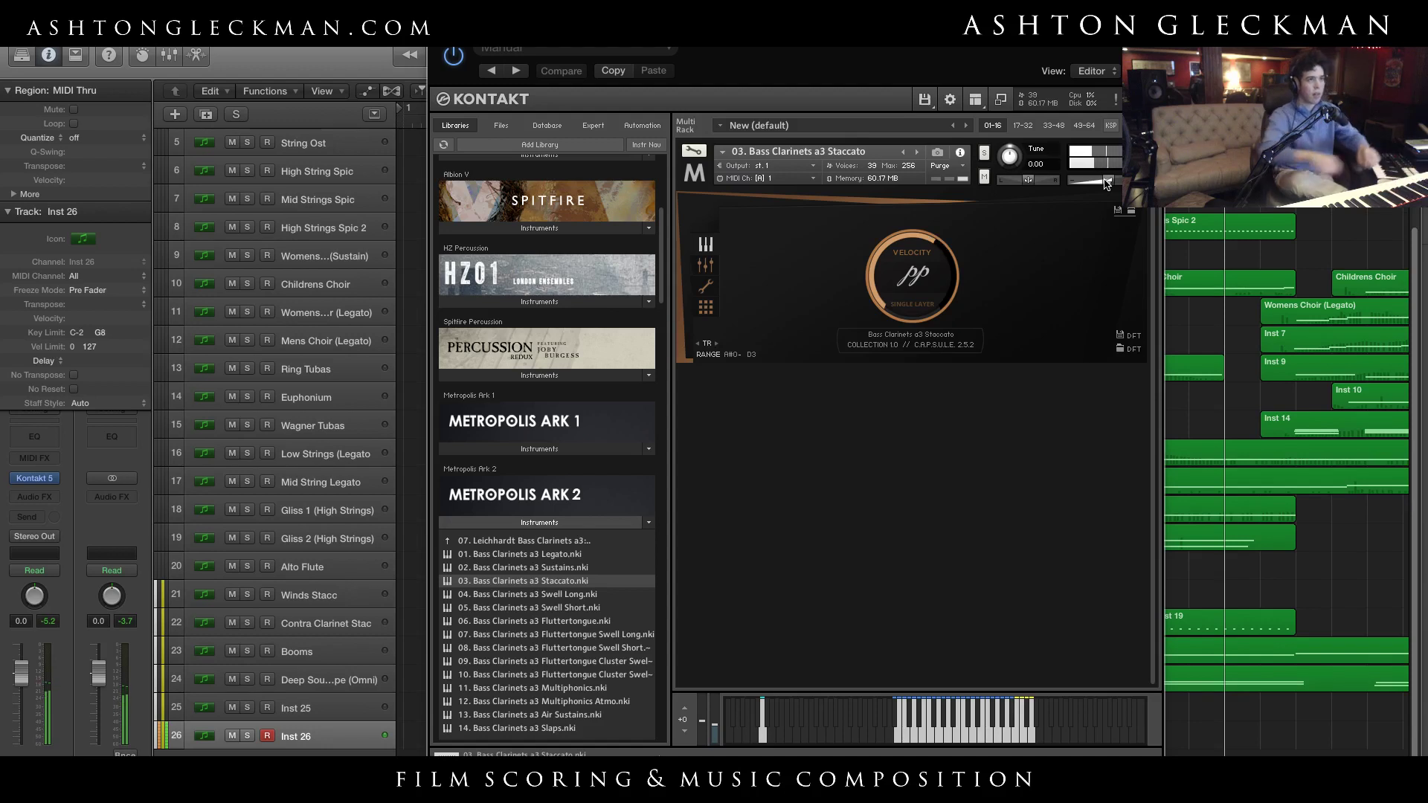
{"action": "left_click", "coordinate": [582, 547]}
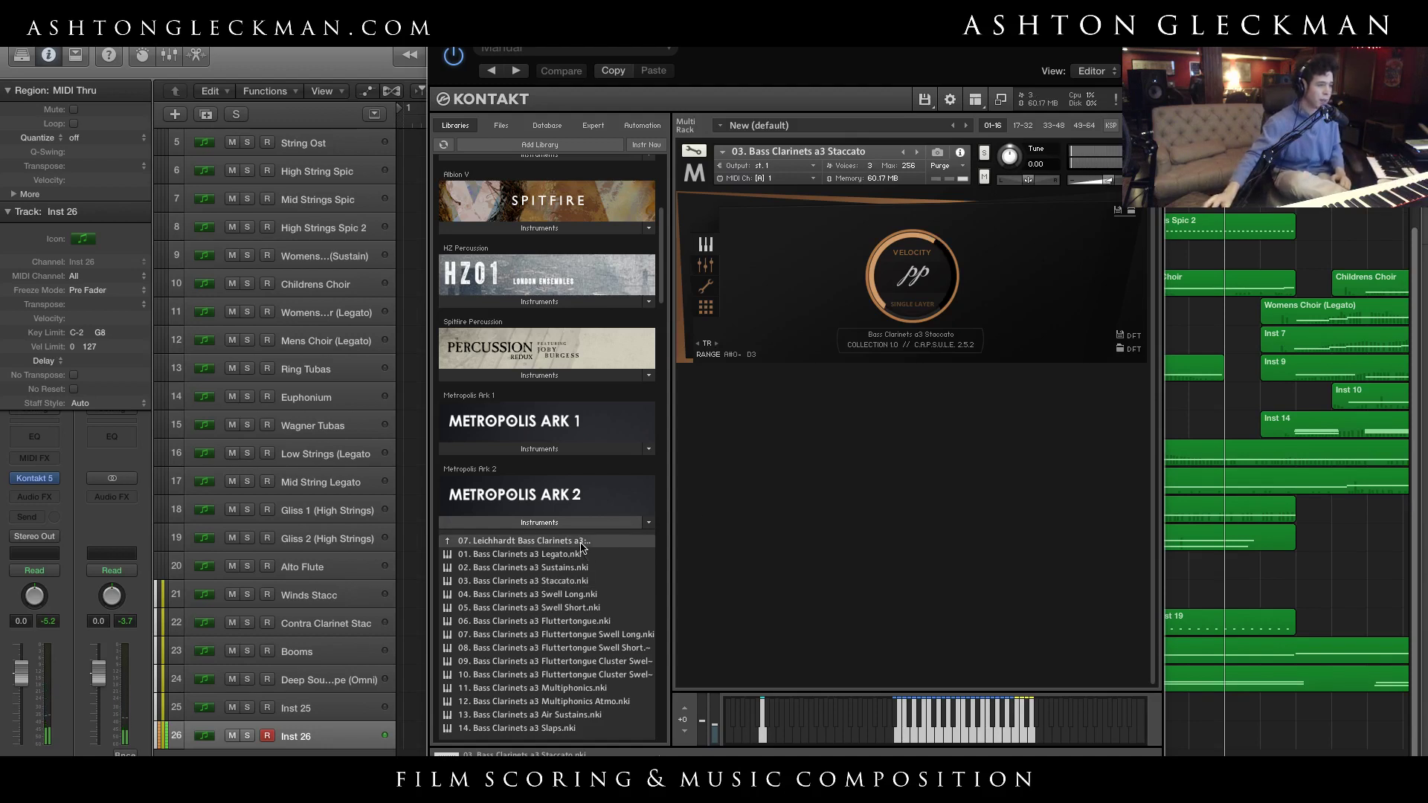
{"action": "double_click", "coordinate": [582, 545]}
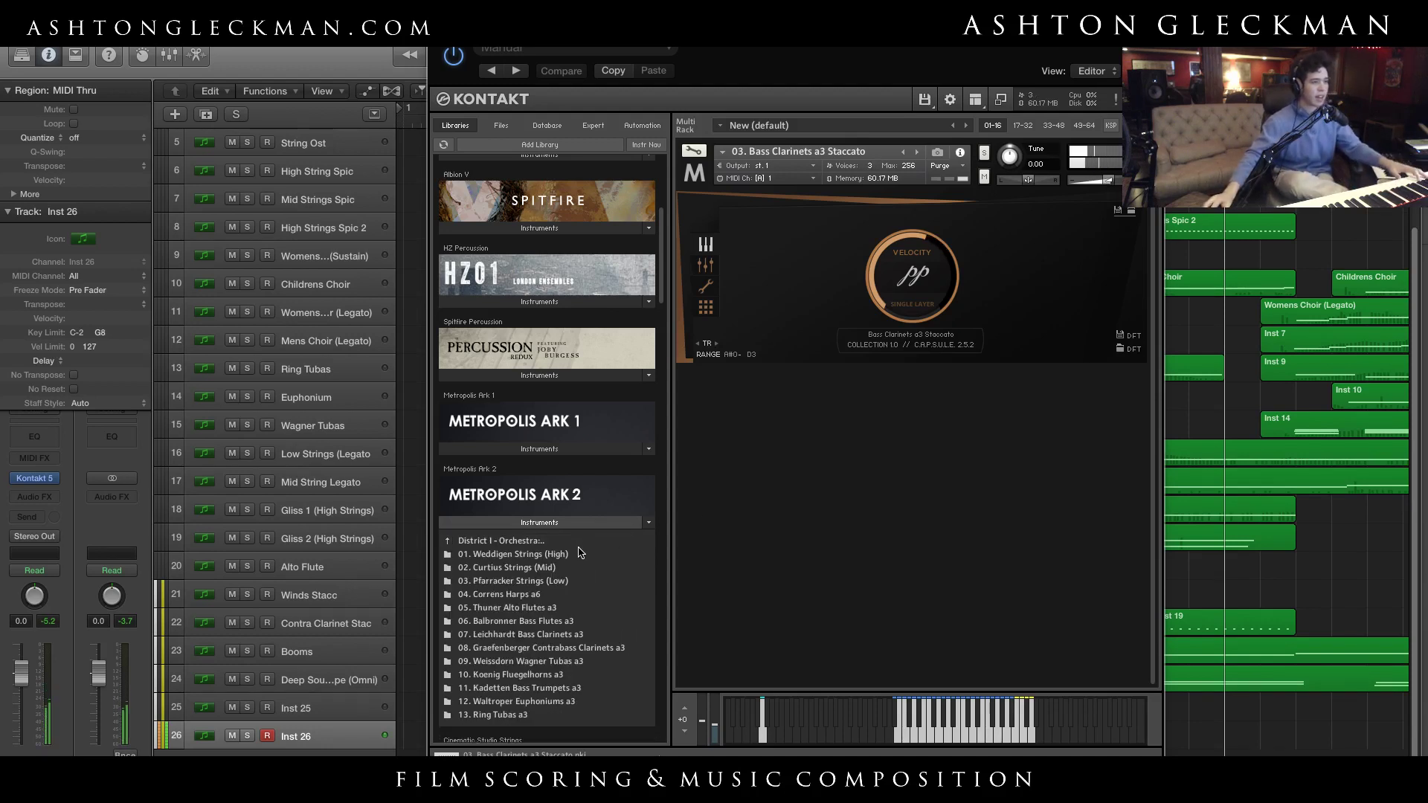
In the staccato patch's microphone mixer, mute Close I, Close II and Tree and load the SRND position to hear it alone
{"action": "left_click", "coordinate": [704, 266]}
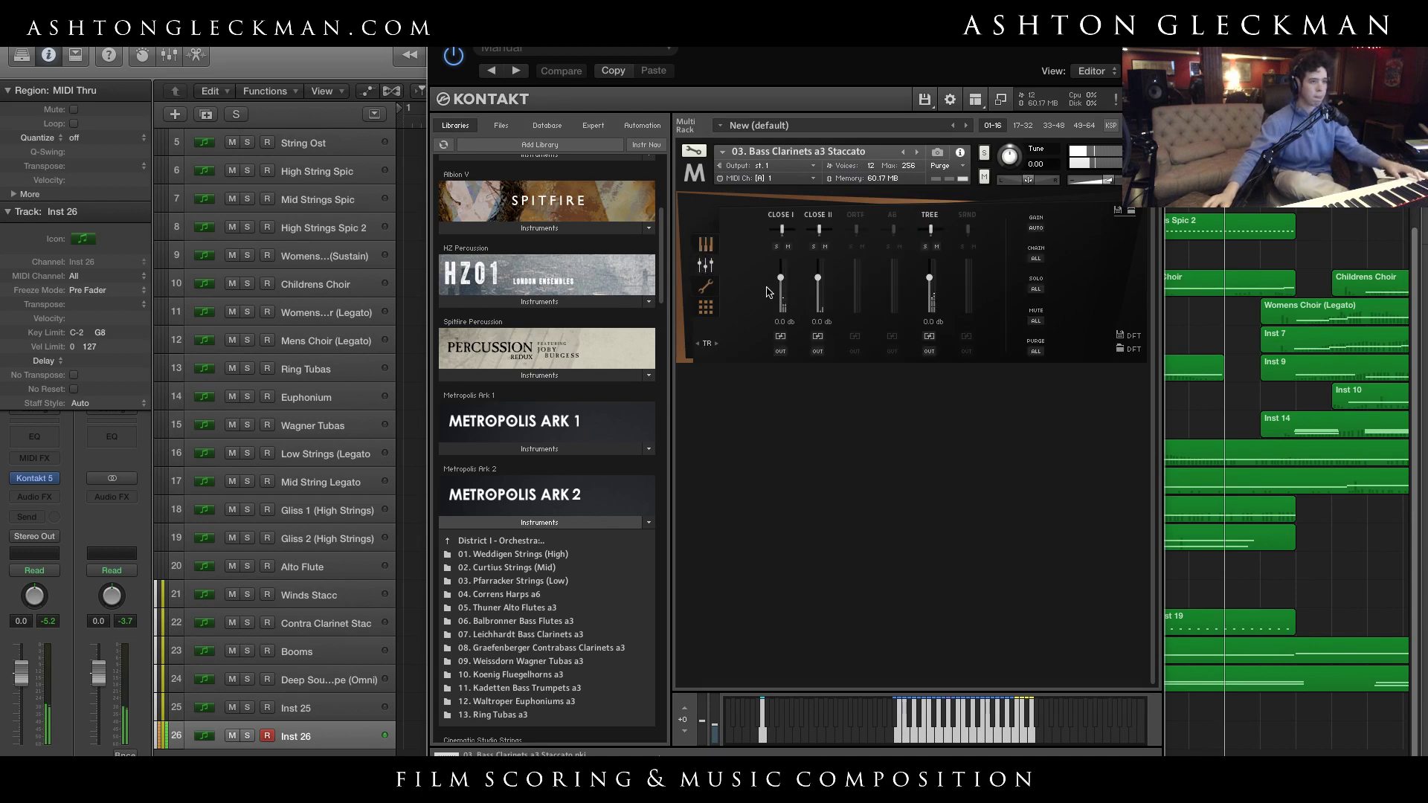
{"action": "left_click_drag", "start_coordinate": [820, 279], "coordinate": [785, 461]}
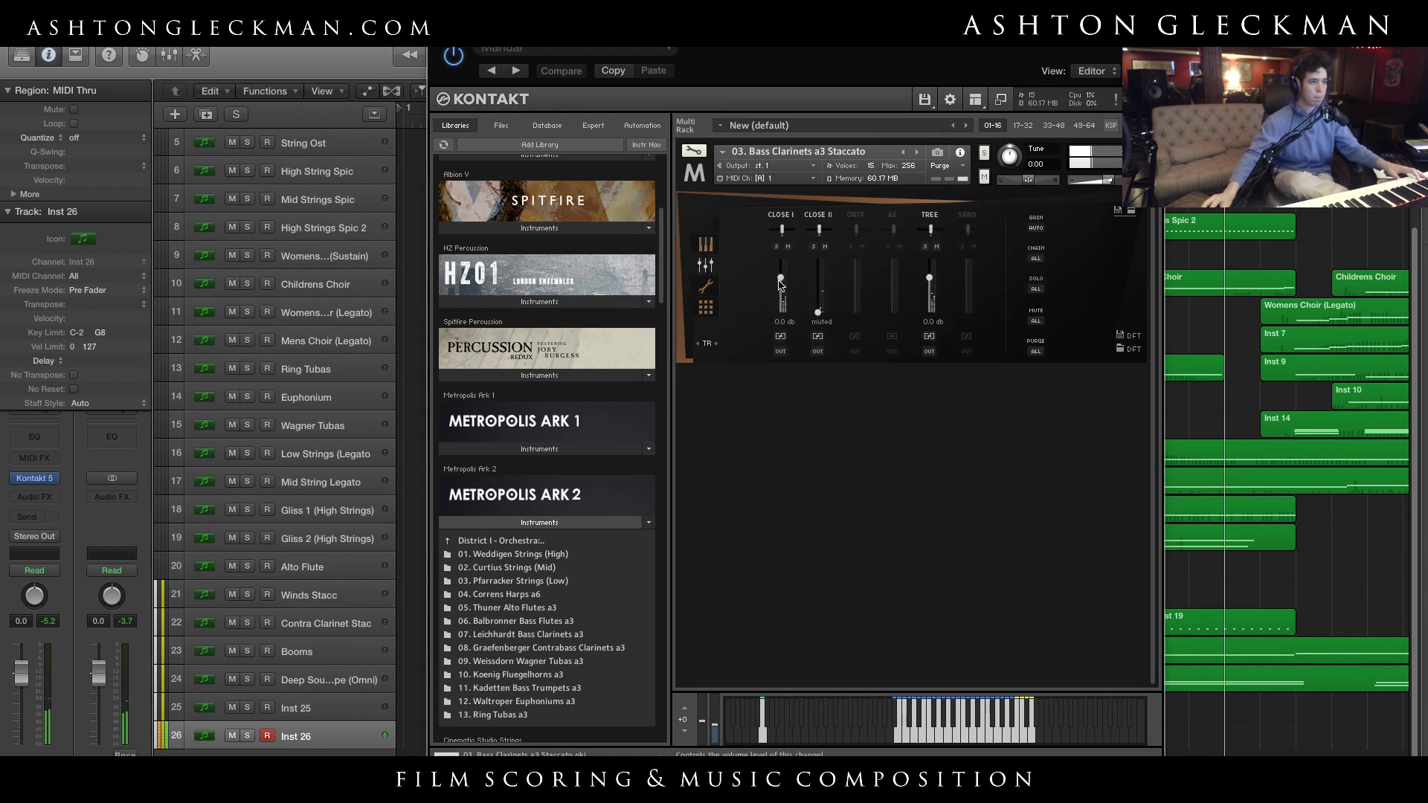
{"action": "left_click", "coordinate": [967, 217]}
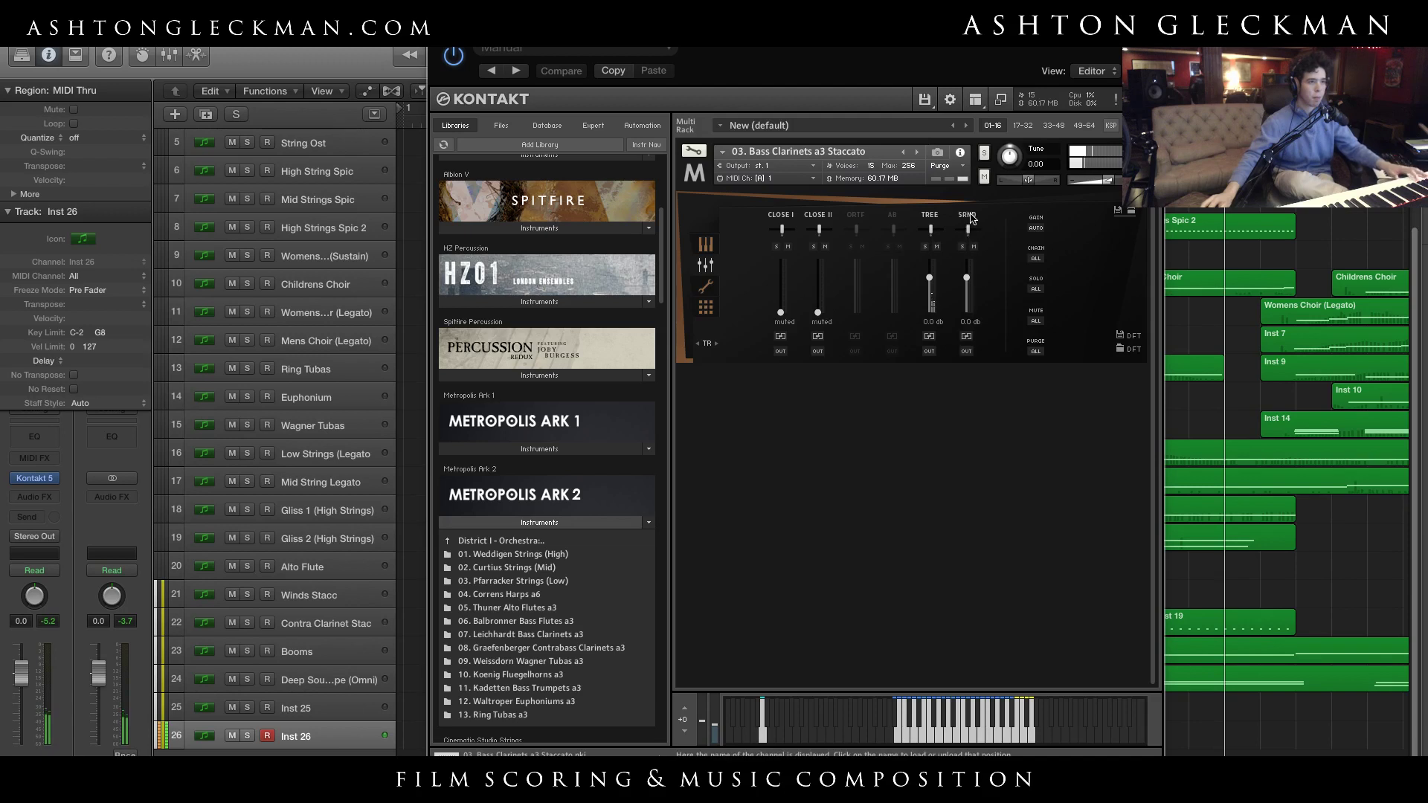
{"action": "left_click_drag", "start_coordinate": [930, 279], "coordinate": [931, 327]}
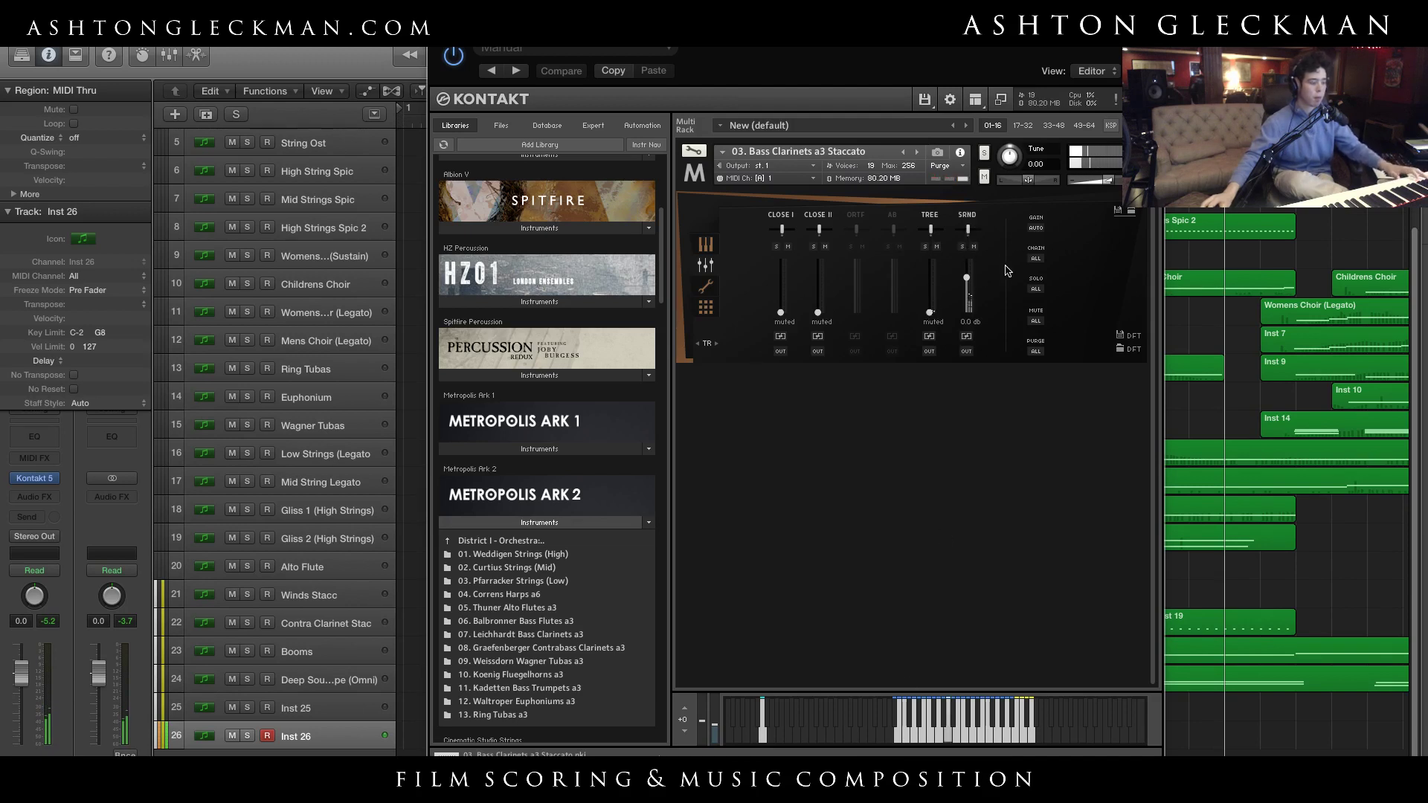
Mute SRND and audition the Tree, AB and ORTF microphones one at a time, leaving only ORTF at 0.0 dB
{"action": "left_click_drag", "start_coordinate": [967, 277], "coordinate": [940, 551]}
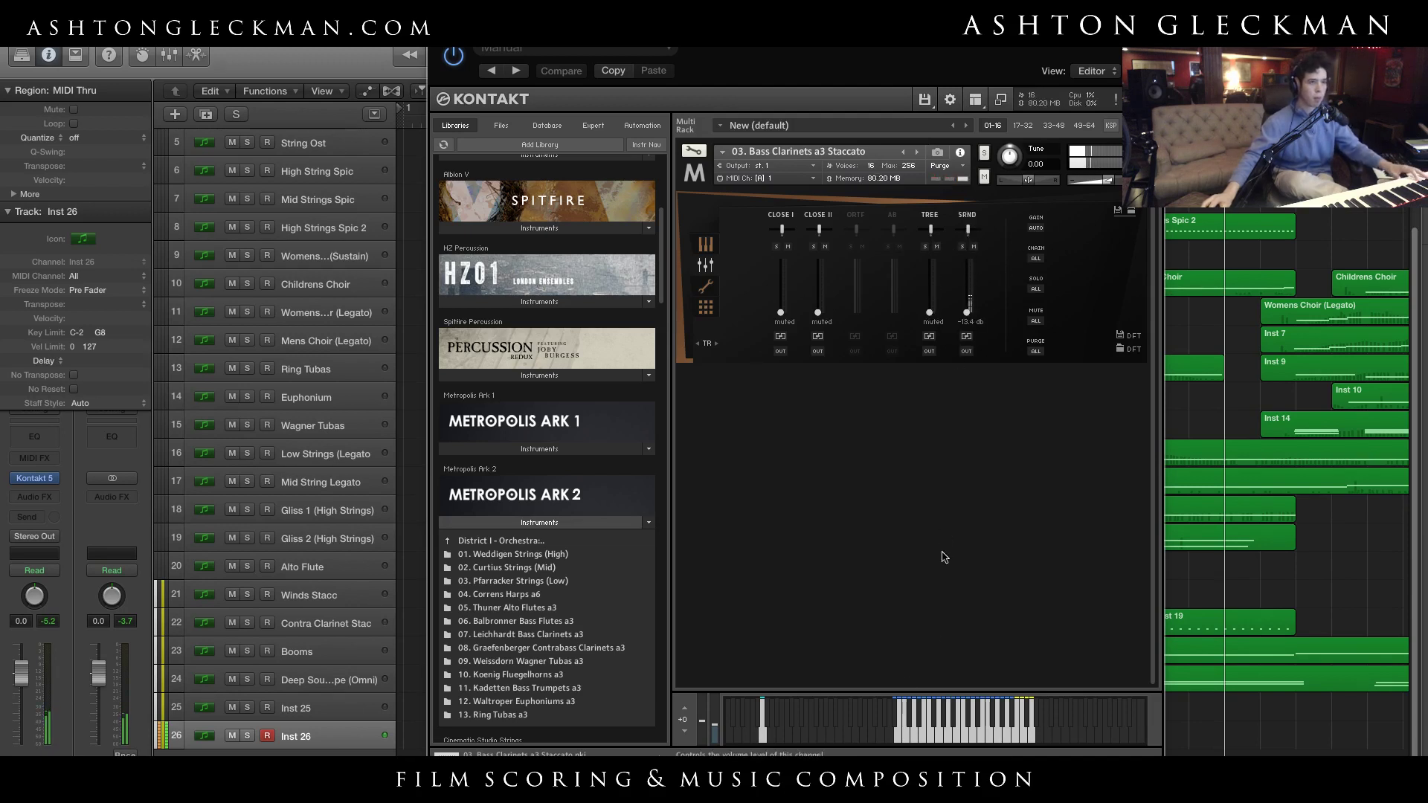
{"action": "left_click_drag", "start_coordinate": [929, 312], "coordinate": [930, 262]}
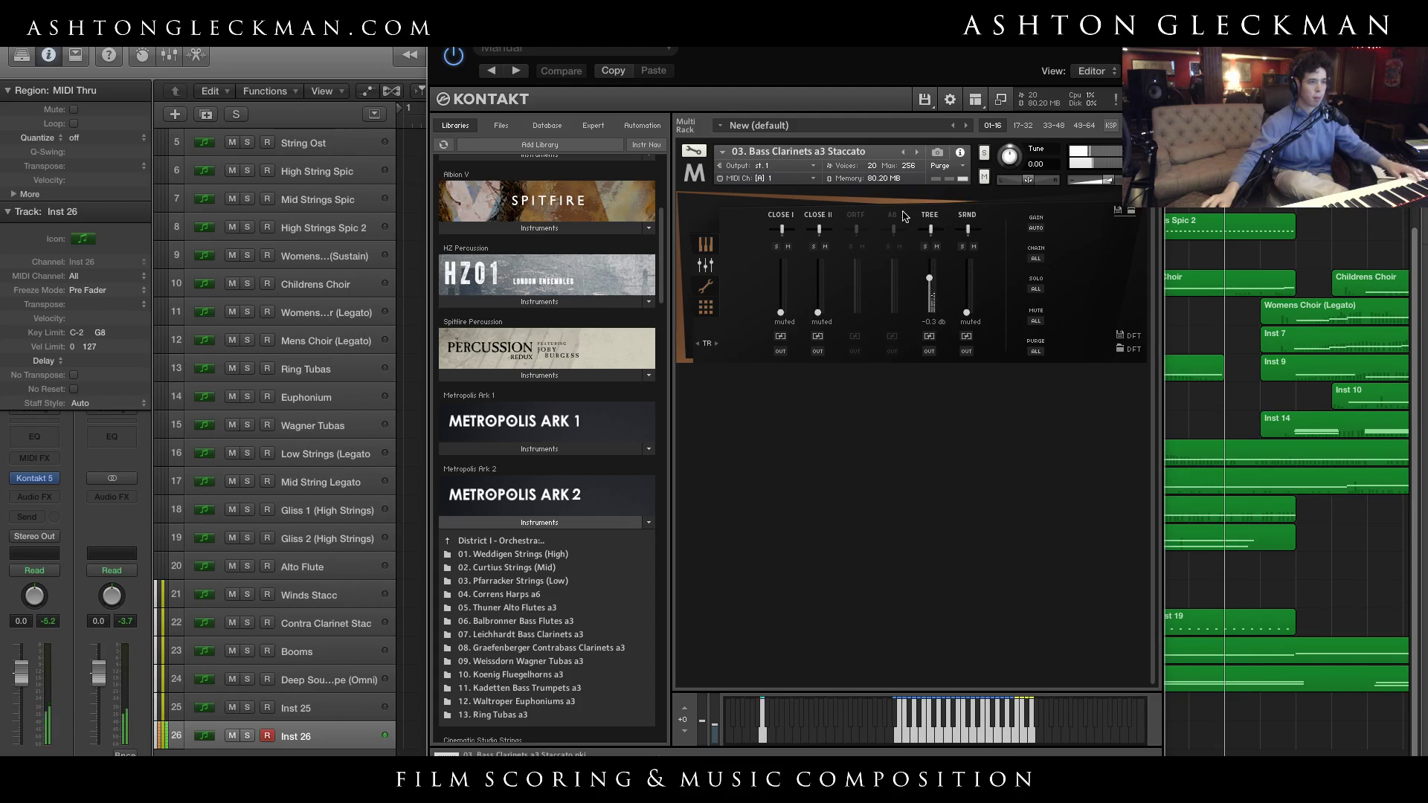
{"action": "left_click", "coordinate": [892, 215]}
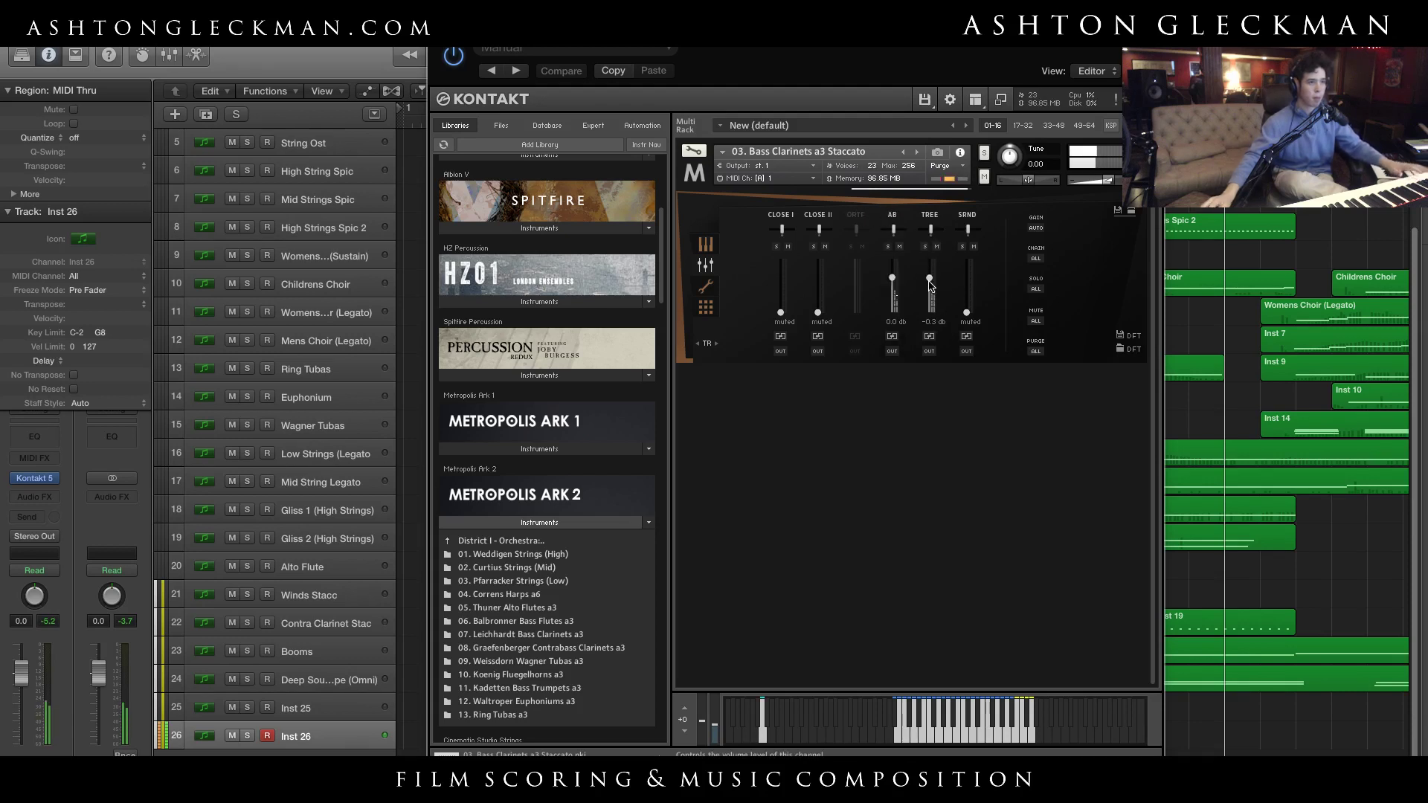
{"action": "left_click_drag", "start_coordinate": [929, 278], "coordinate": [920, 443]}
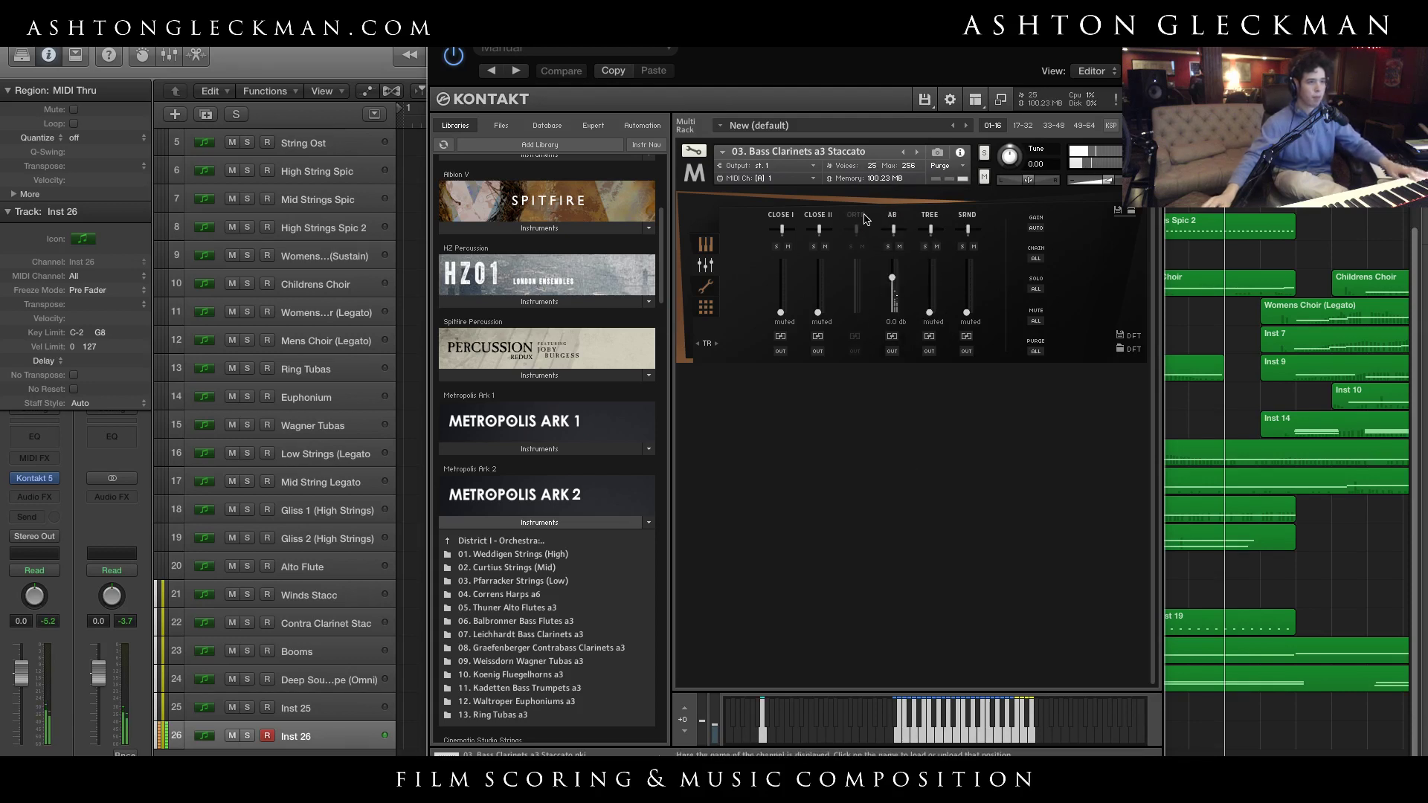
{"action": "left_click", "coordinate": [856, 215]}
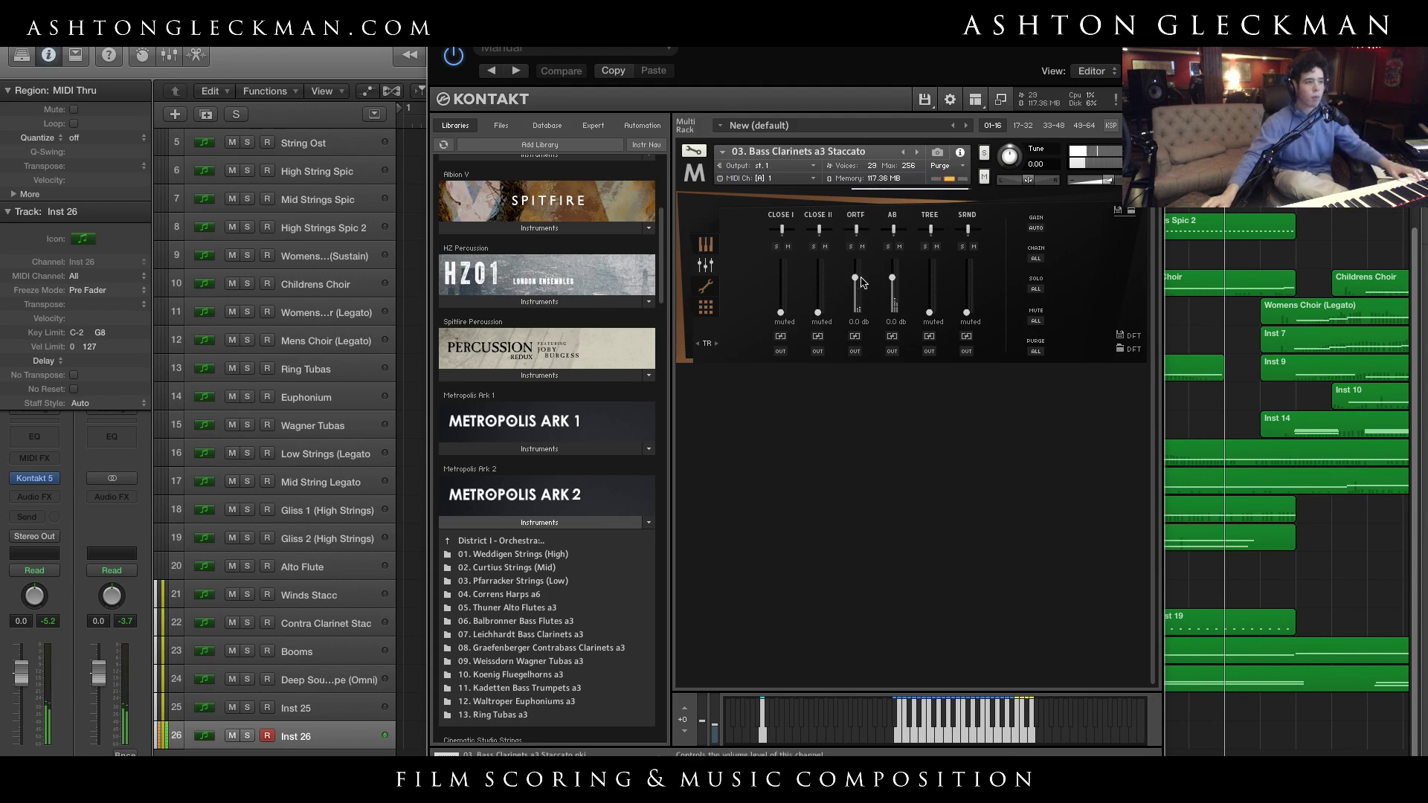
{"action": "left_click_drag", "start_coordinate": [892, 277], "coordinate": [898, 399]}
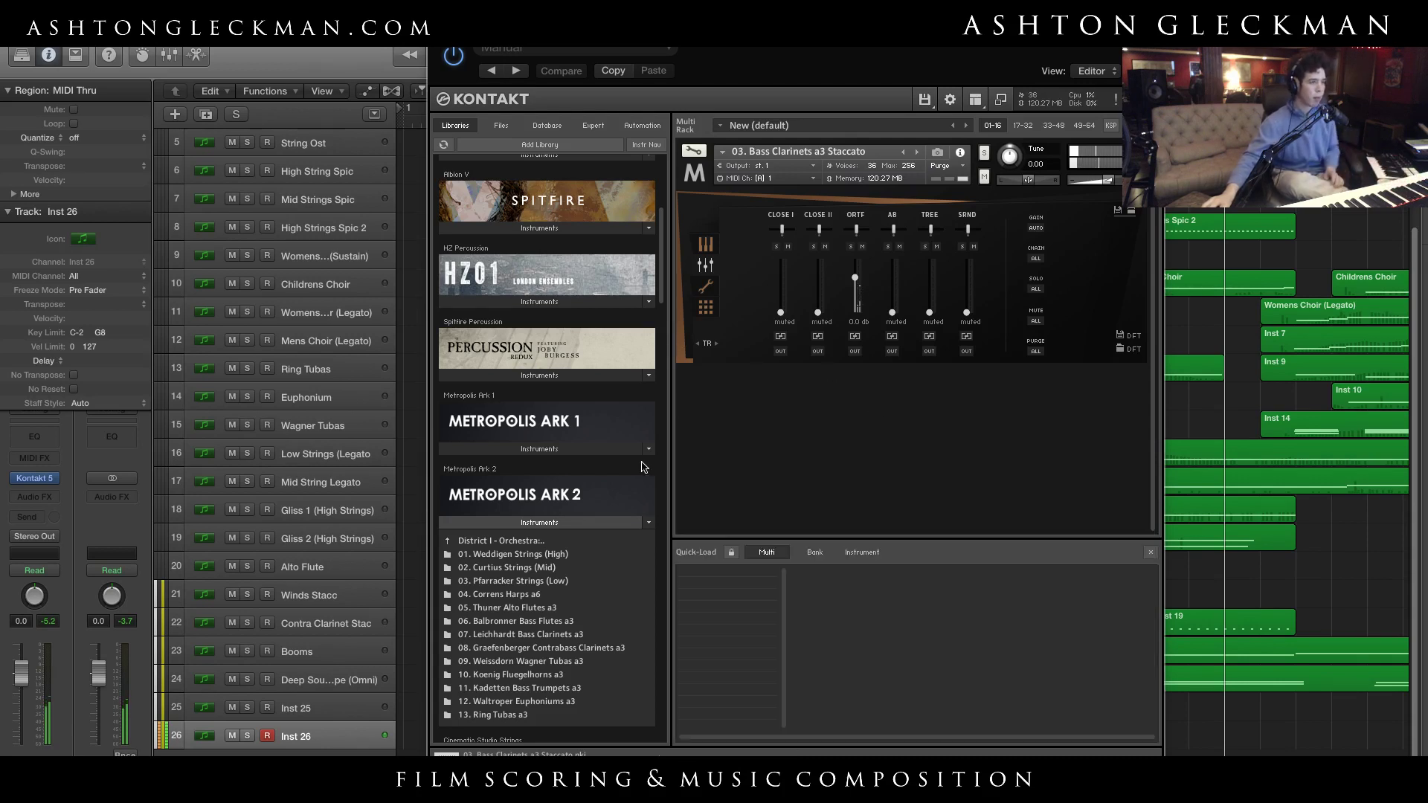
Replace the patch with 01. Contrabass Clarinets a3 Legato from the Graefenberger Contrabass Clarinets a3 folder and close the Quick-Load pane
{"action": "left_click", "coordinate": [540, 541]}
{"action": "left_click", "coordinate": [536, 554]}
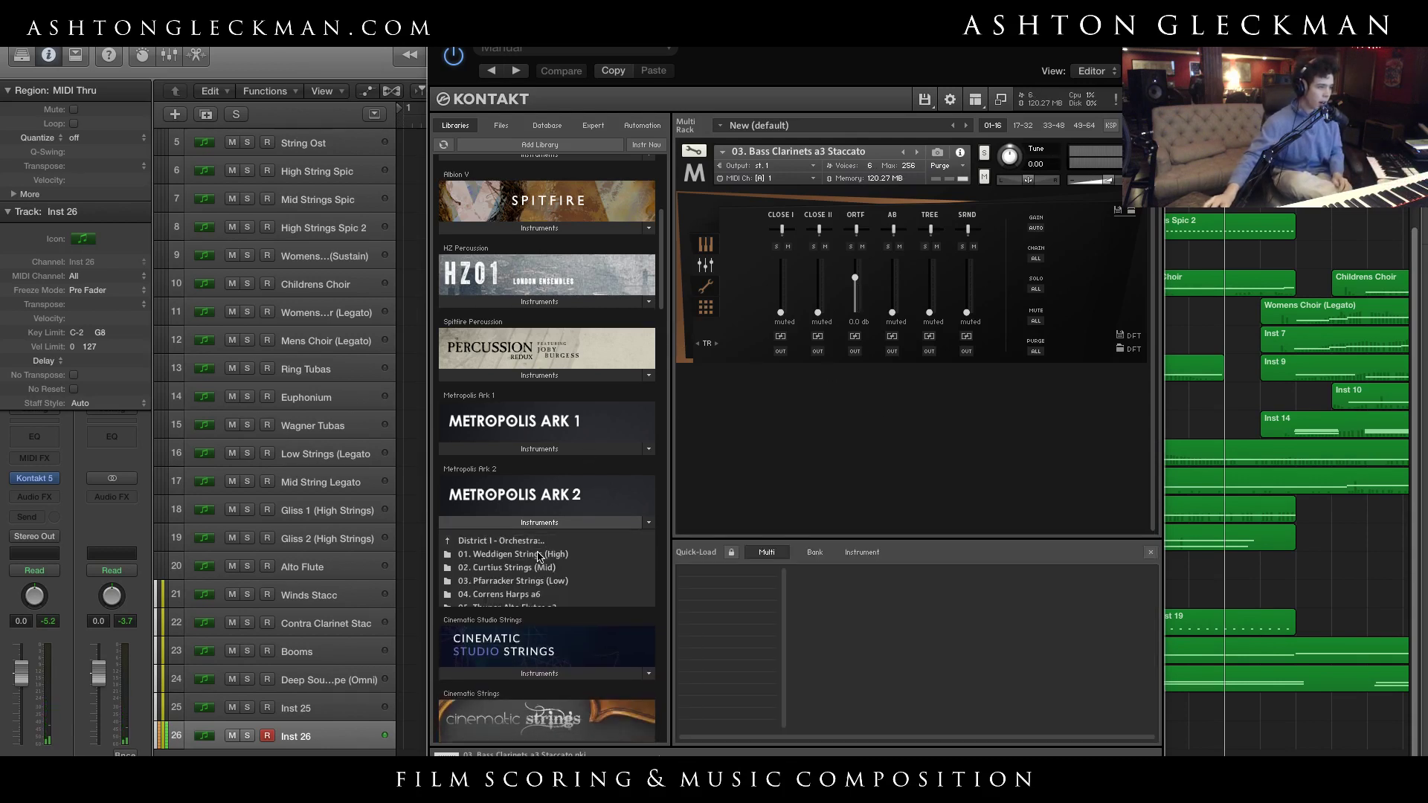
{"action": "left_click", "coordinate": [569, 649]}
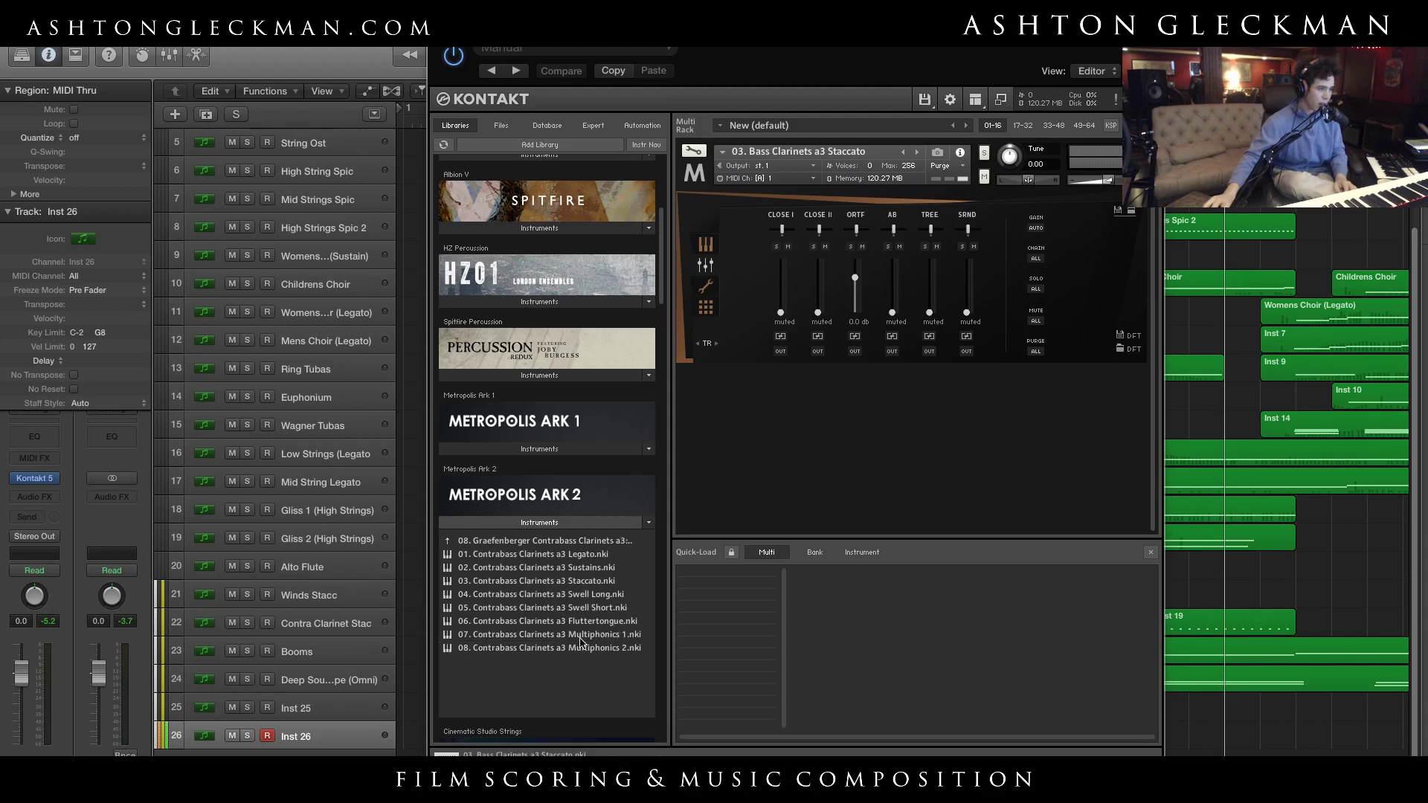
{"action": "left_click_drag", "start_coordinate": [536, 554], "coordinate": [845, 292]}
{"action": "left_click", "coordinate": [834, 277]}
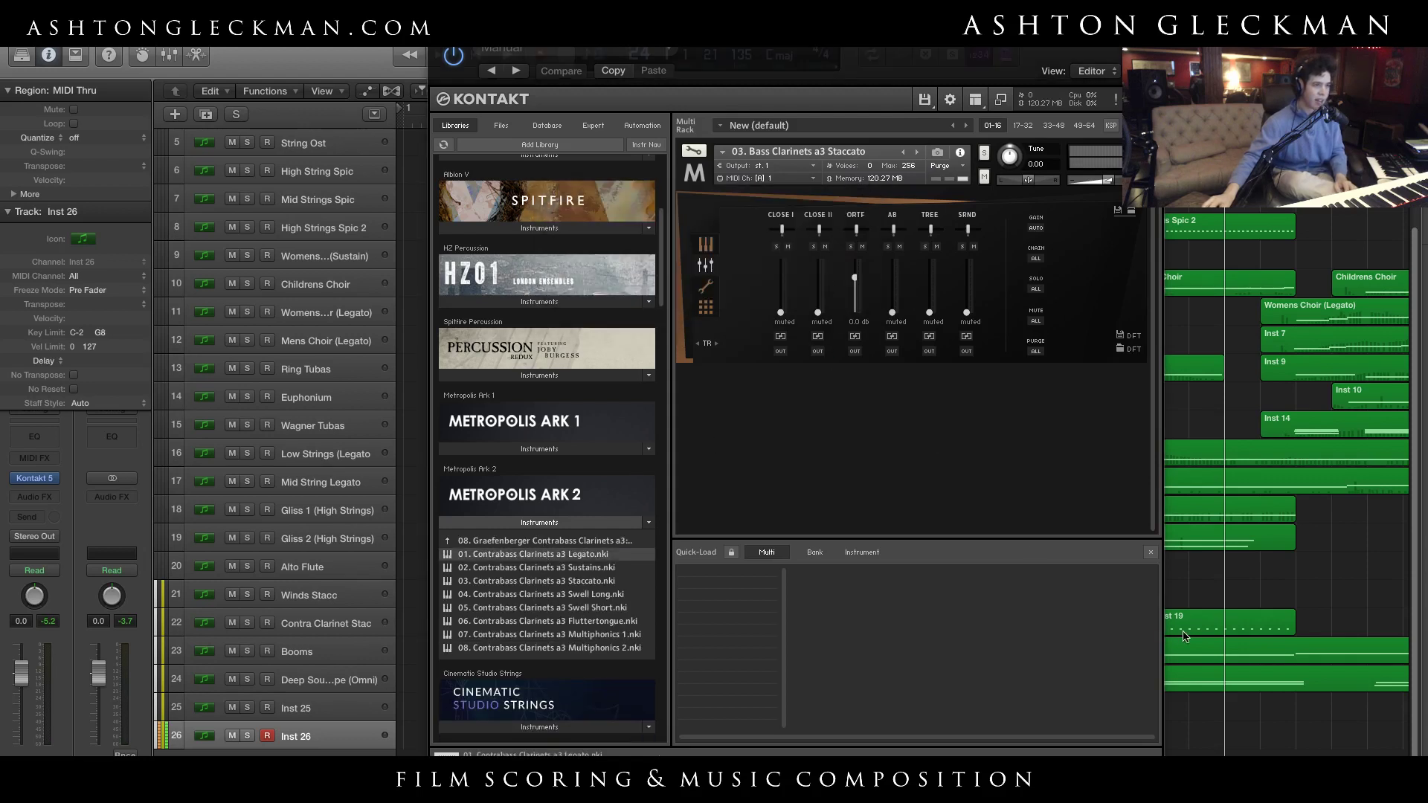
{"action": "left_click", "coordinate": [1152, 554]}
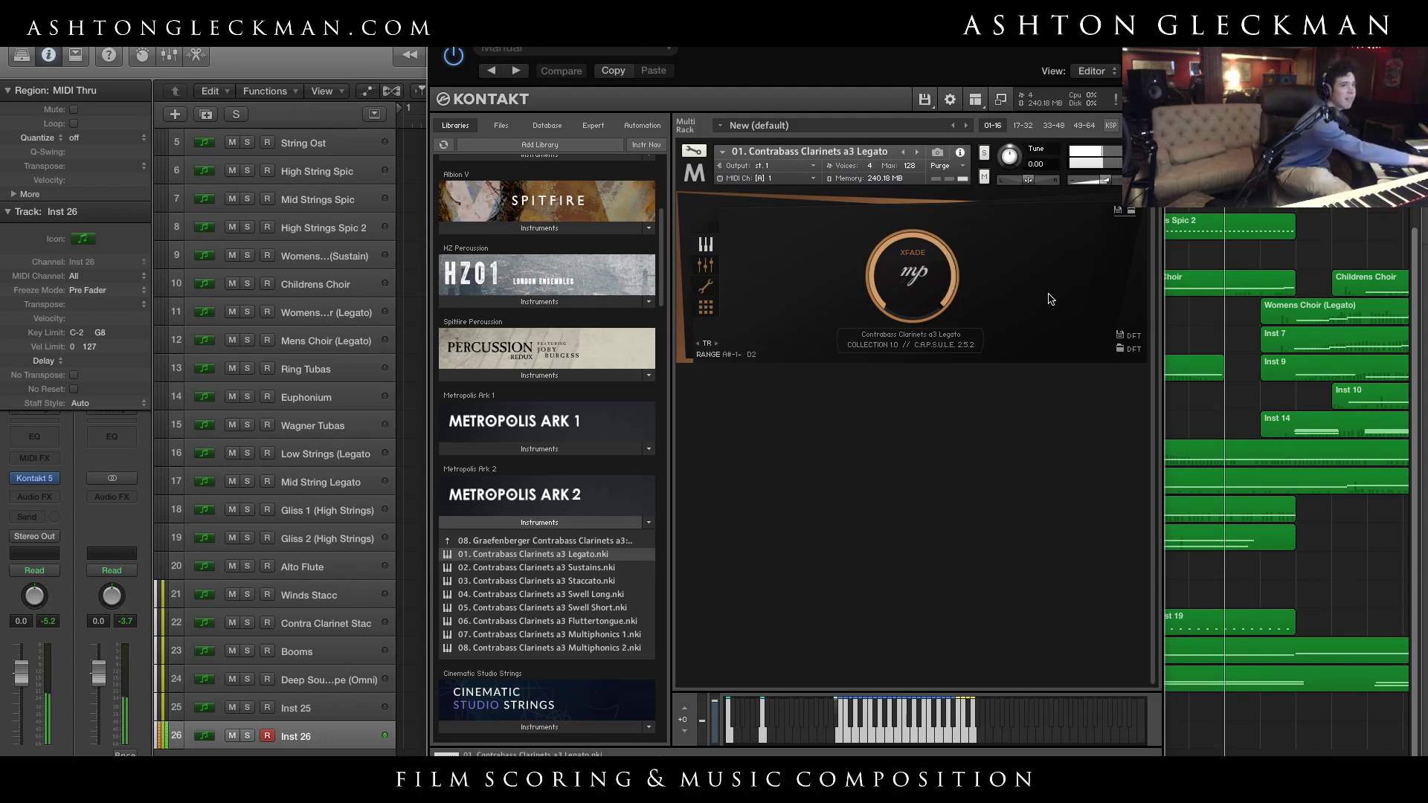
Audition 03. Contrabass Clarinets a3 Staccato, and replace it with 01. Wagner Tubas a3 Legato from the Weissdorn Wagner Tubas a3 folder
{"action": "left_click", "coordinate": [592, 582]}
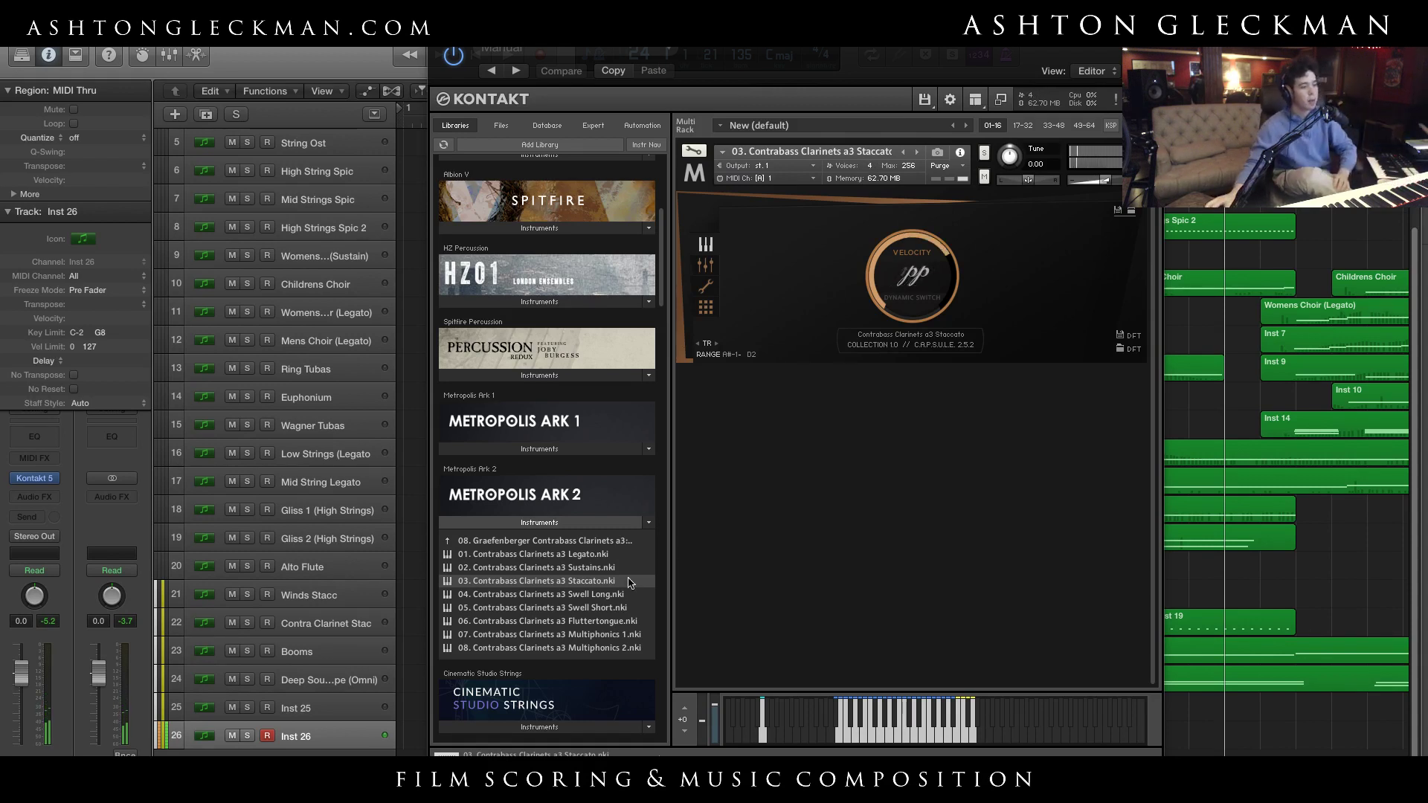
{"action": "double_click", "coordinate": [548, 541]}
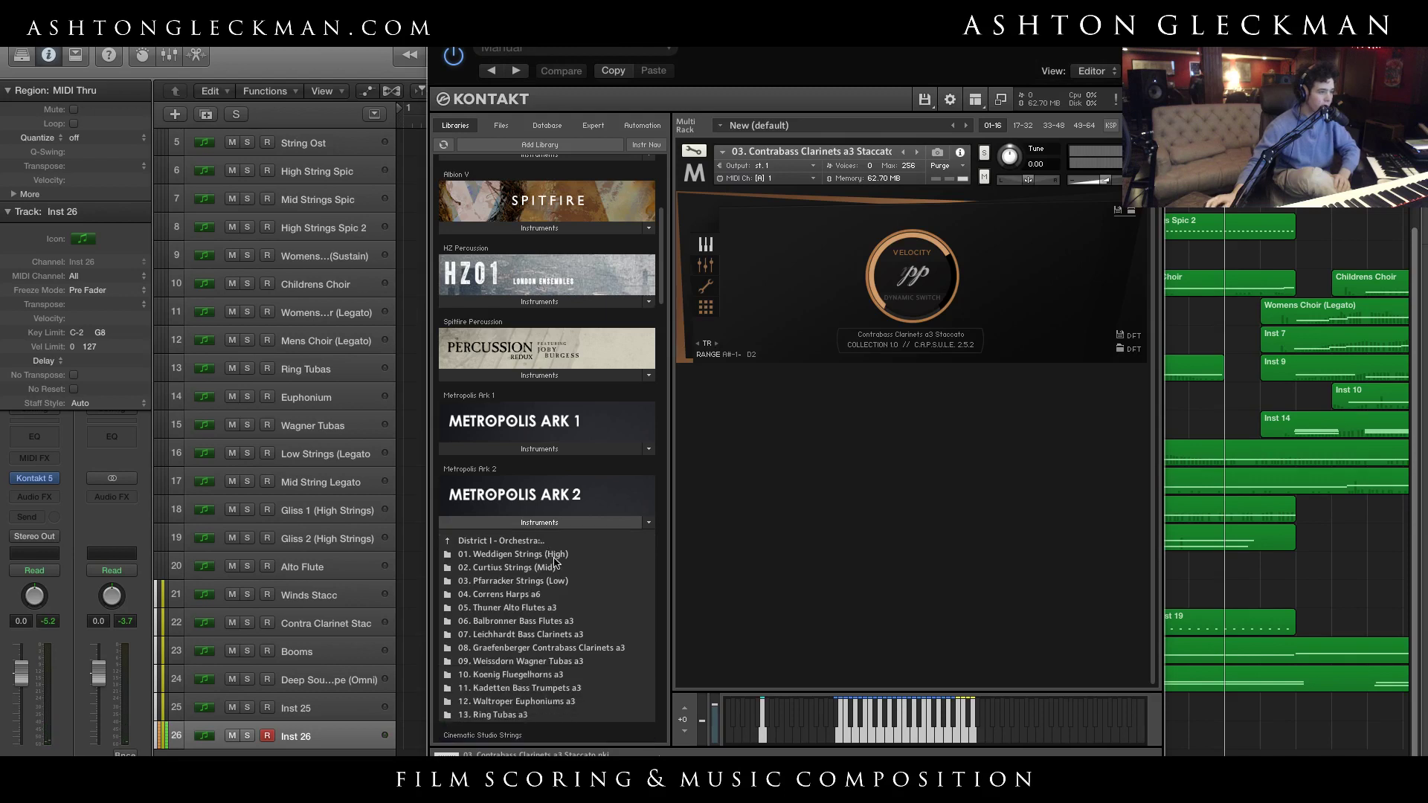
{"action": "double_click", "coordinate": [582, 661]}
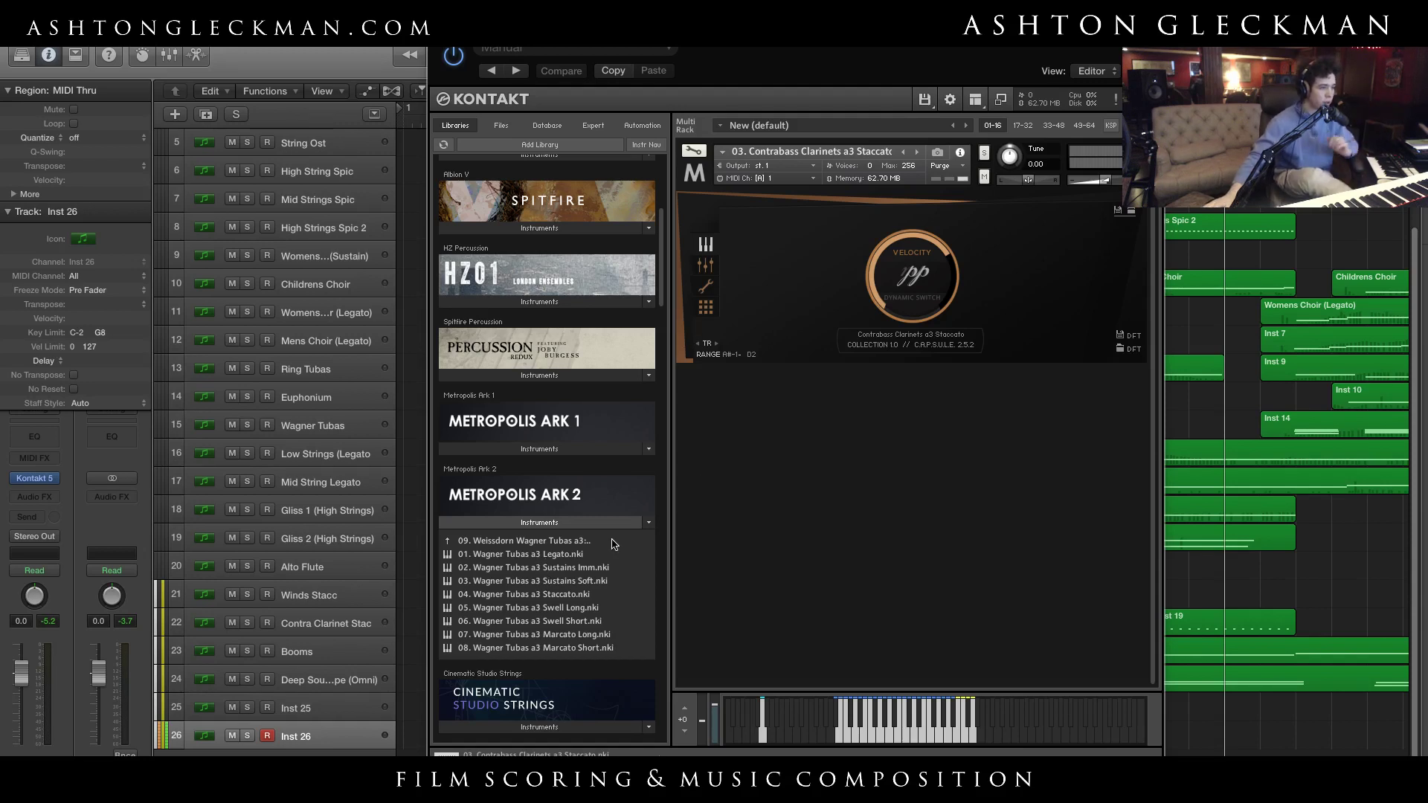
{"action": "double_click", "coordinate": [565, 554]}
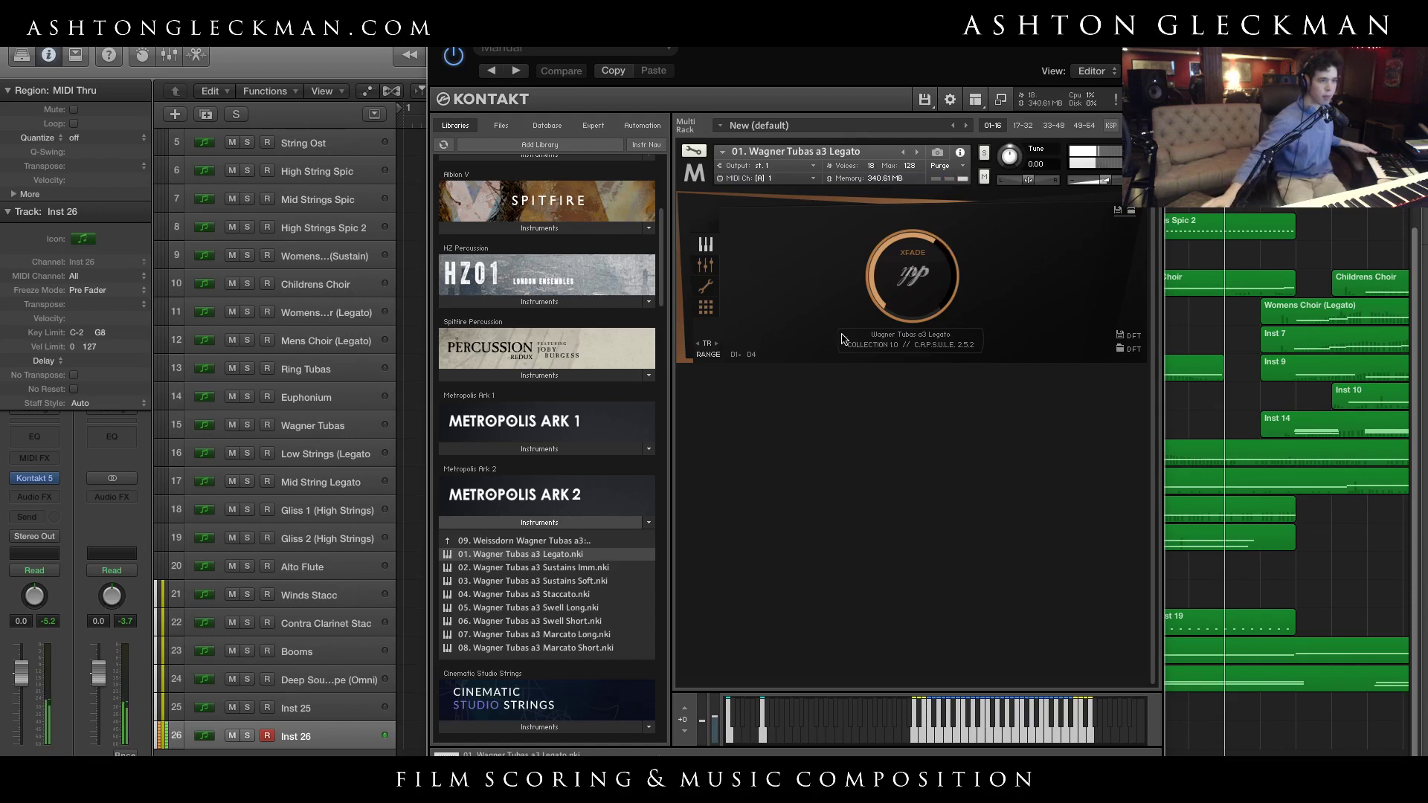
Show the Wagner Tubas legato patch's microphone mixer and load the Close I, Close II, AB and SRND positions
{"action": "left_click", "coordinate": [705, 265]}
{"action": "left_click", "coordinate": [780, 215]}
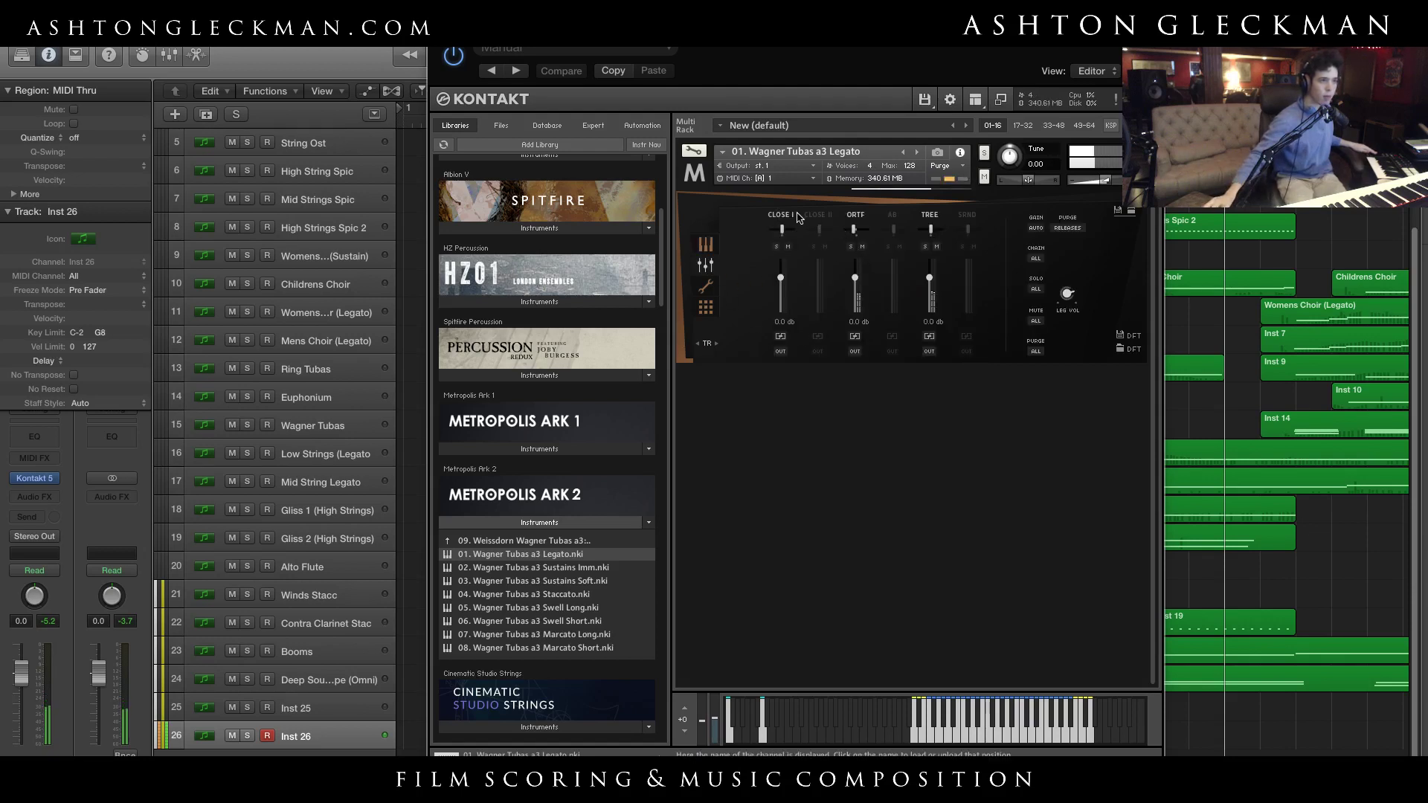
{"action": "left_click", "coordinate": [818, 215]}
{"action": "left_click", "coordinate": [892, 215]}
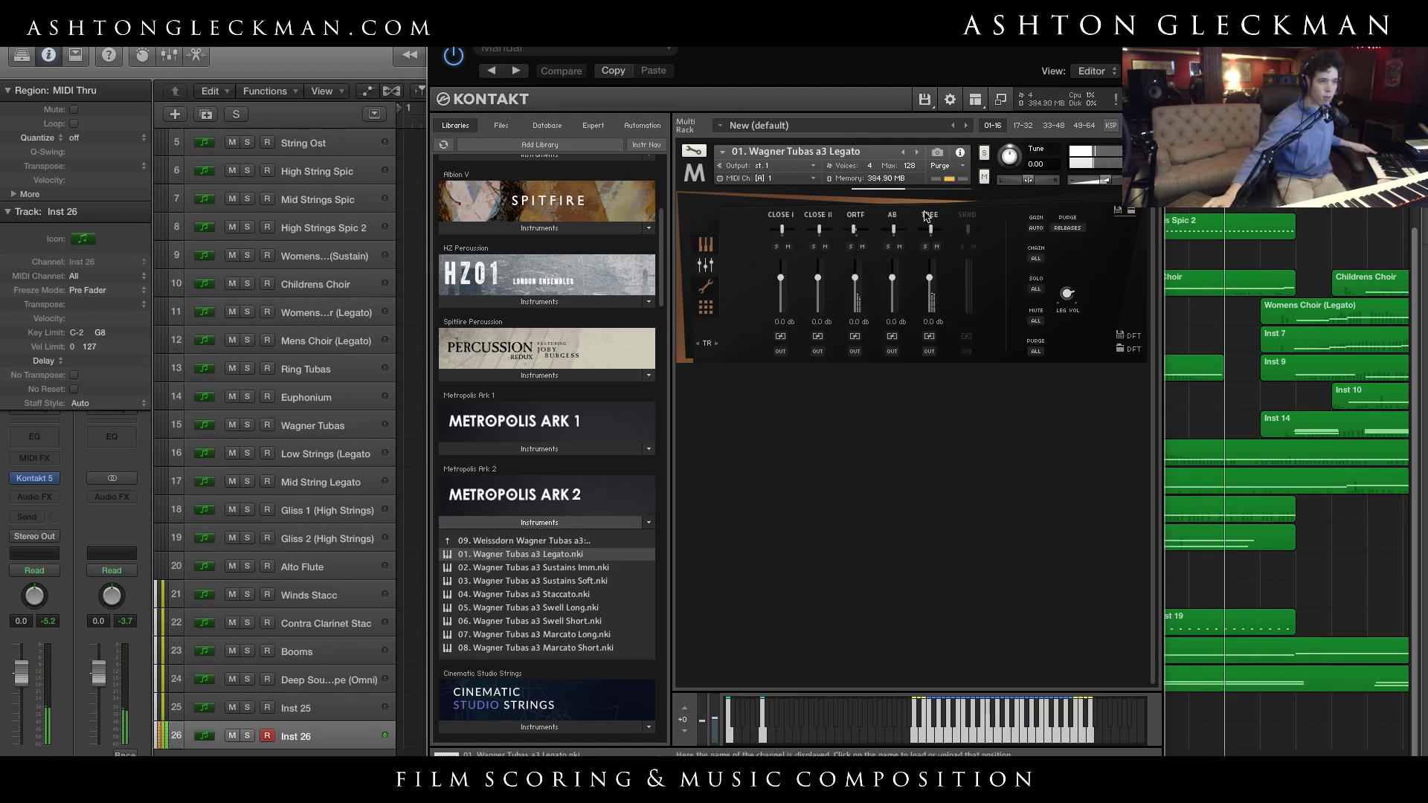
{"action": "left_click", "coordinate": [967, 215]}
Mute all six microphone positions in the Wagner Tubas legato patch by lowering their level faders fully
{"action": "left_click_drag", "start_coordinate": [780, 278], "coordinate": [807, 489]}
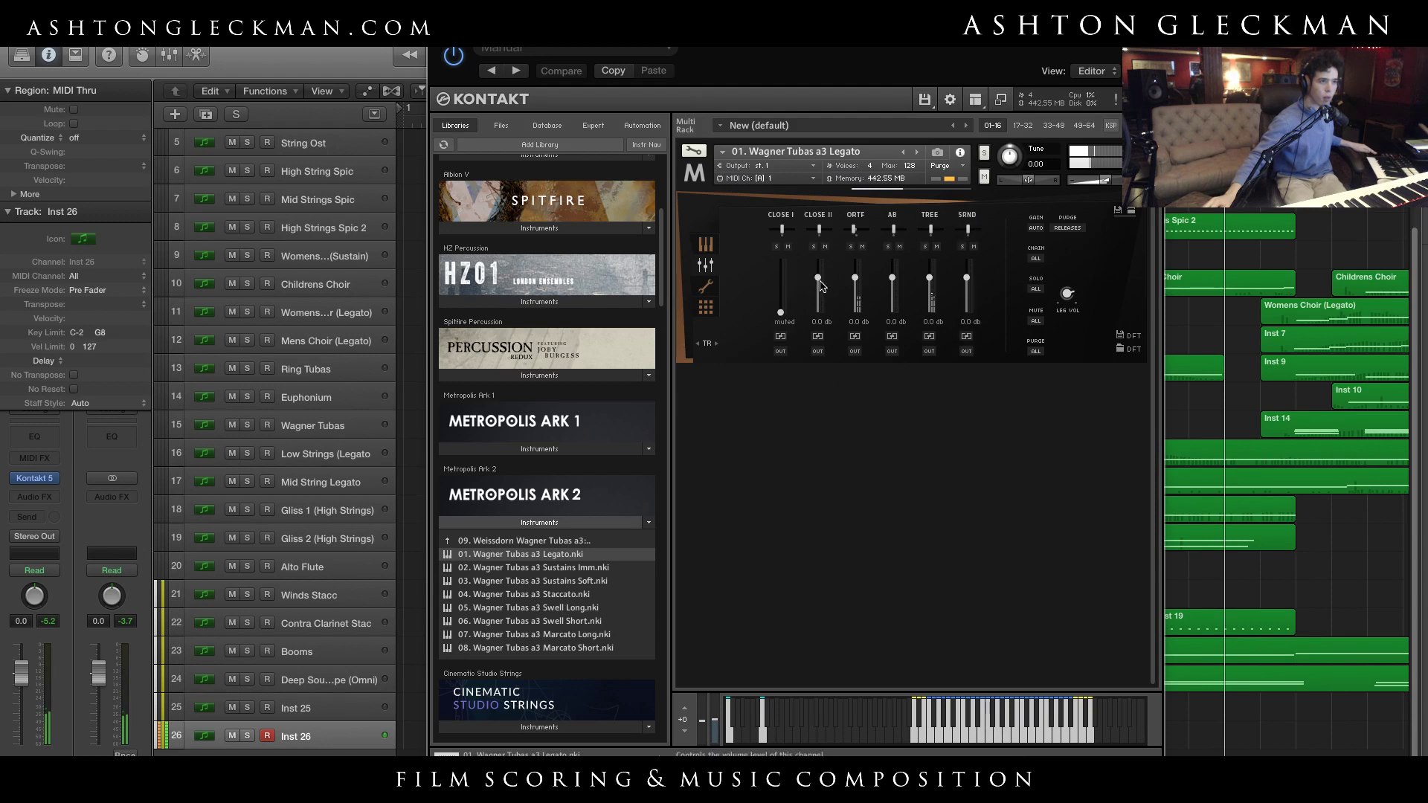
{"action": "left_click_drag", "start_coordinate": [818, 277], "coordinate": [854, 316]}
{"action": "left_click_drag", "start_coordinate": [893, 272], "coordinate": [980, 446]}
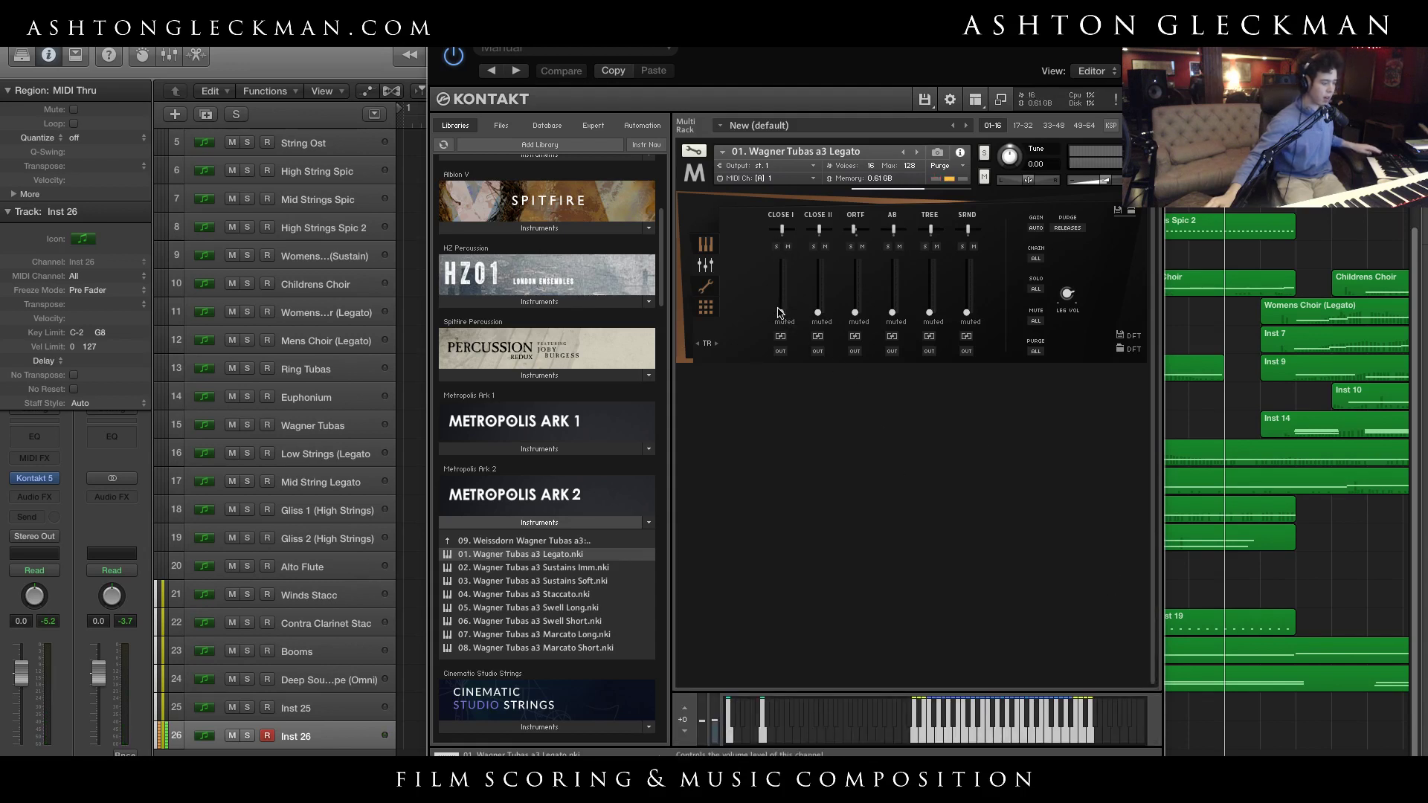
Audition Close I alone at up to about 3.7 dB, mute it, and raise Close II to about 2.3 dB
{"action": "left_click_drag", "start_coordinate": [779, 313], "coordinate": [781, 271]}
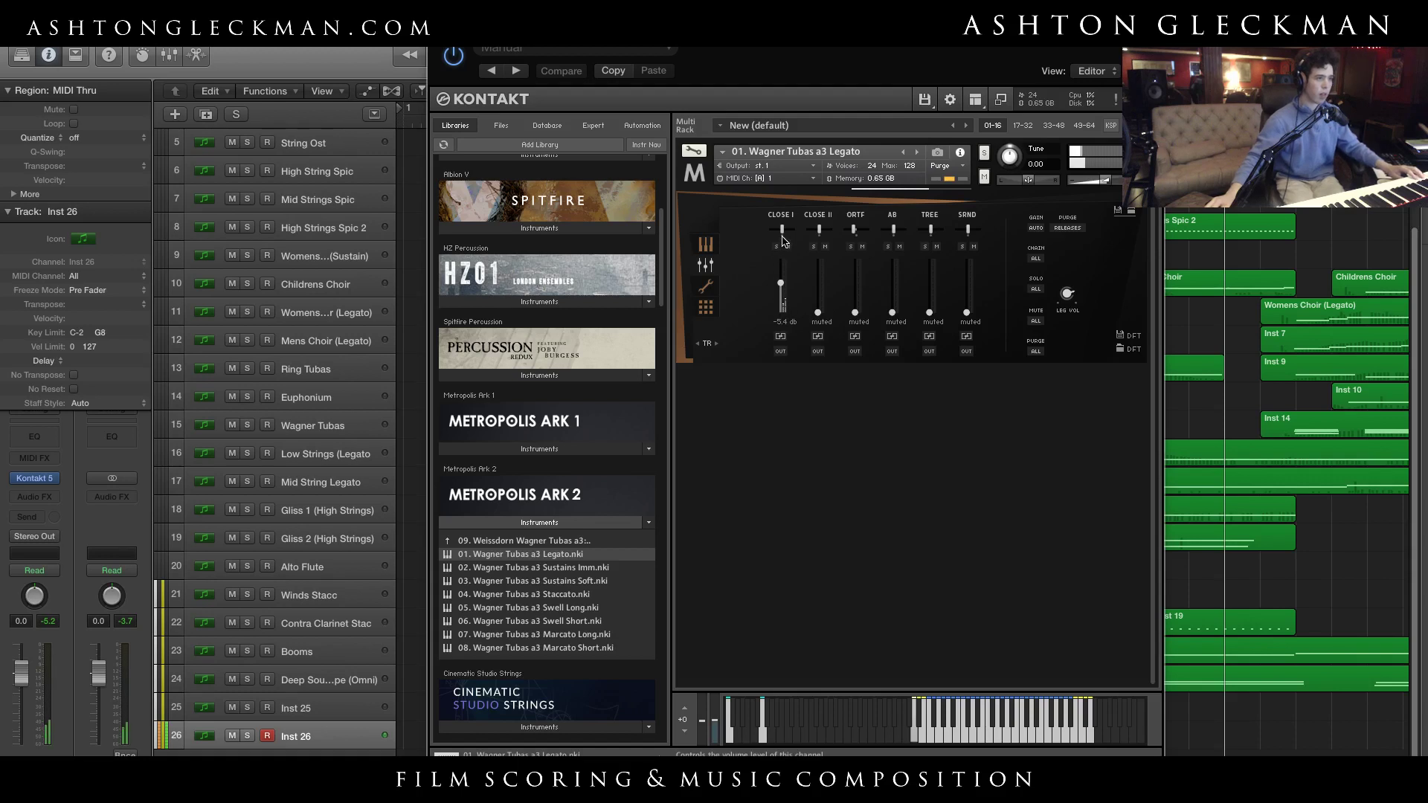
{"action": "left_click_drag", "start_coordinate": [790, 218], "coordinate": [794, 209]}
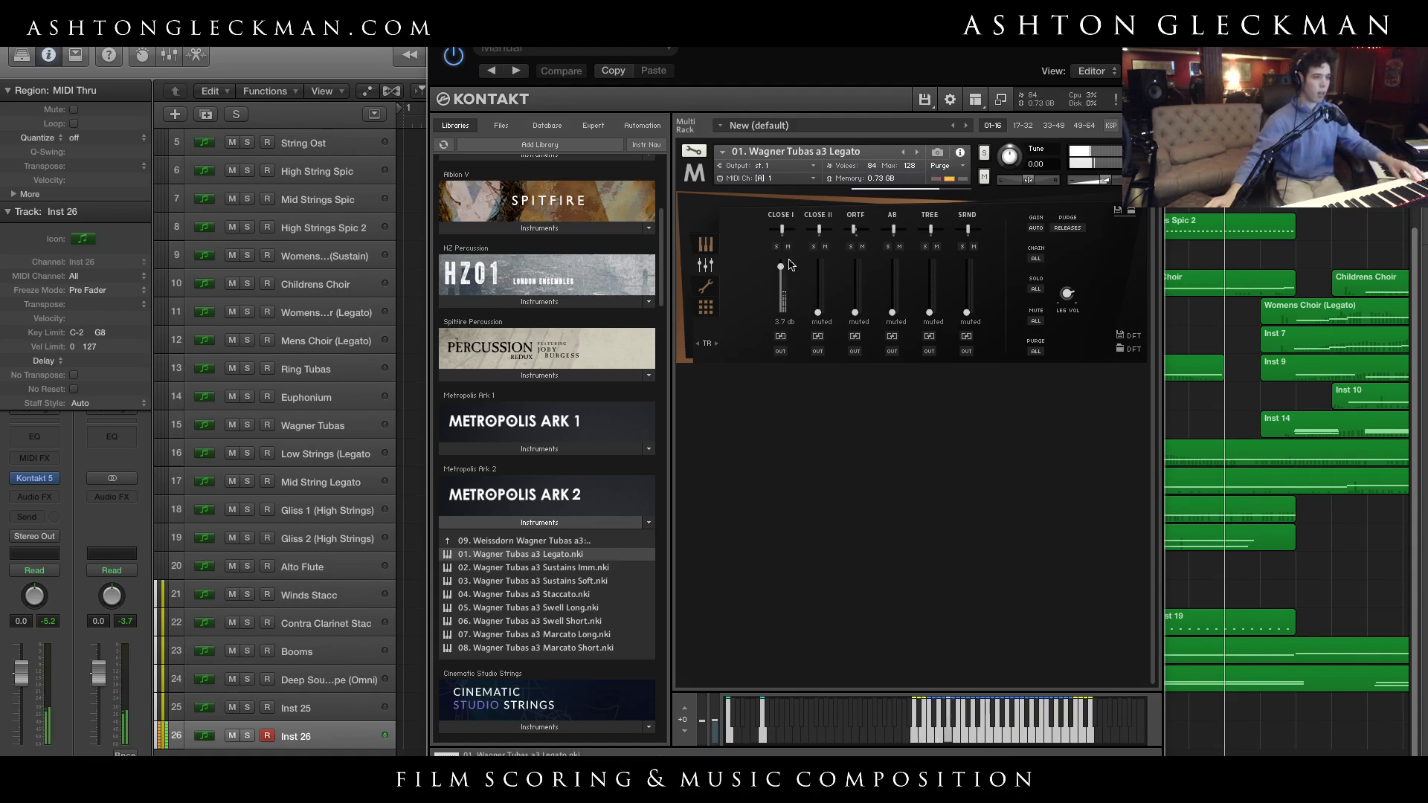
{"action": "left_click_drag", "start_coordinate": [780, 266], "coordinate": [820, 271]}
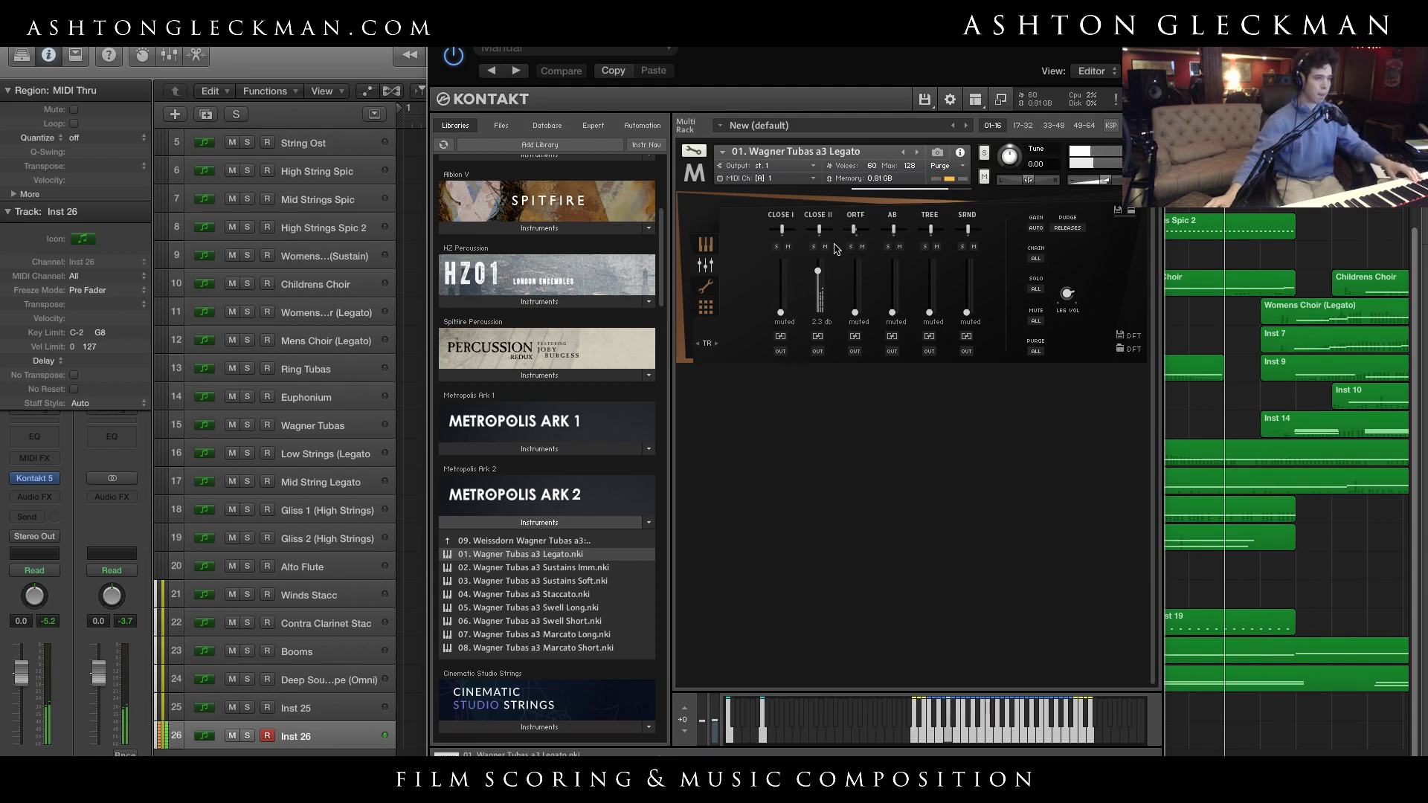
Blend the microphones with Close II at about -9.6 dB, AB at about 1.5 dB and SRND at about -5.4 dB
{"action": "left_click", "coordinate": [819, 276]}
{"action": "left_click_drag", "start_coordinate": [819, 276], "coordinate": [892, 277]}
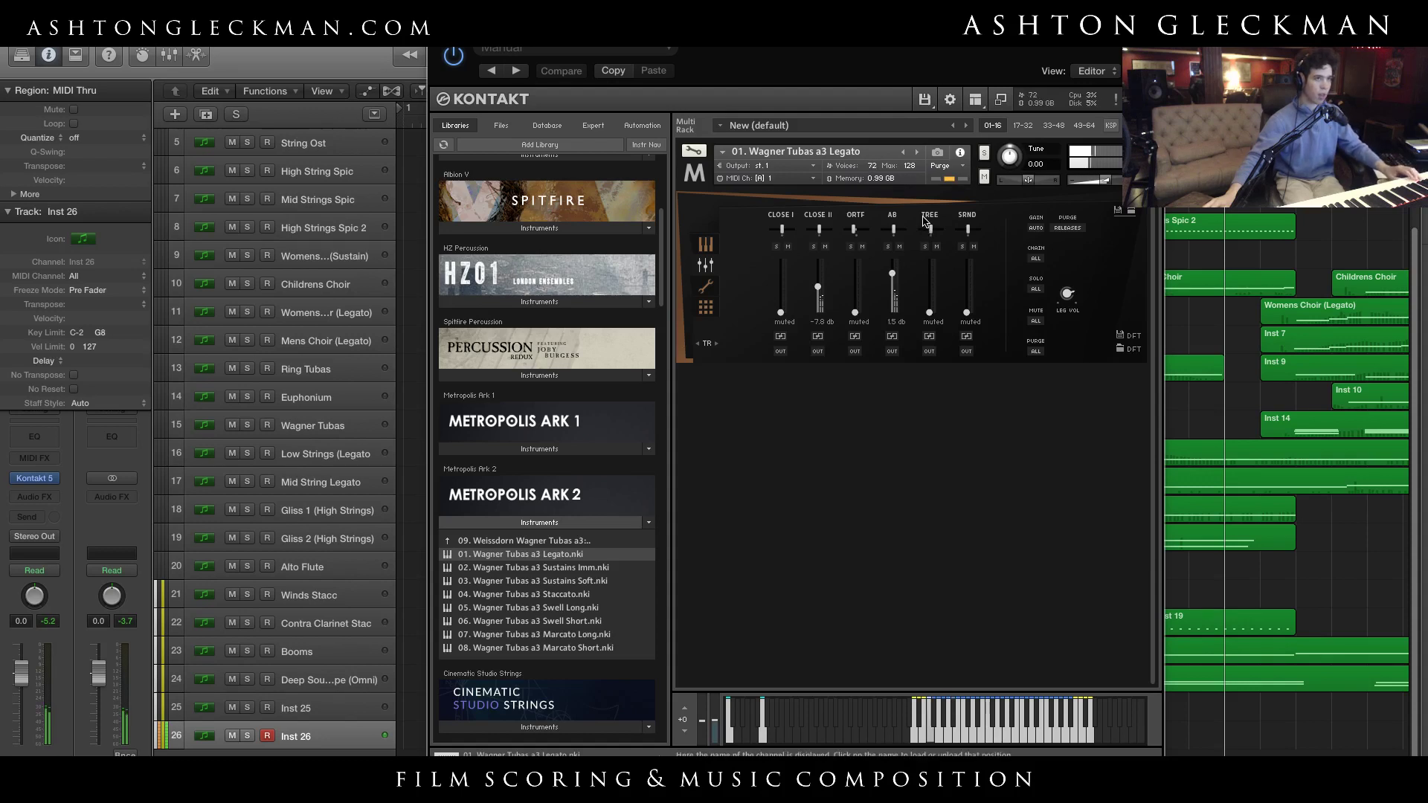
{"action": "left_click_drag", "start_coordinate": [823, 289], "coordinate": [822, 292]}
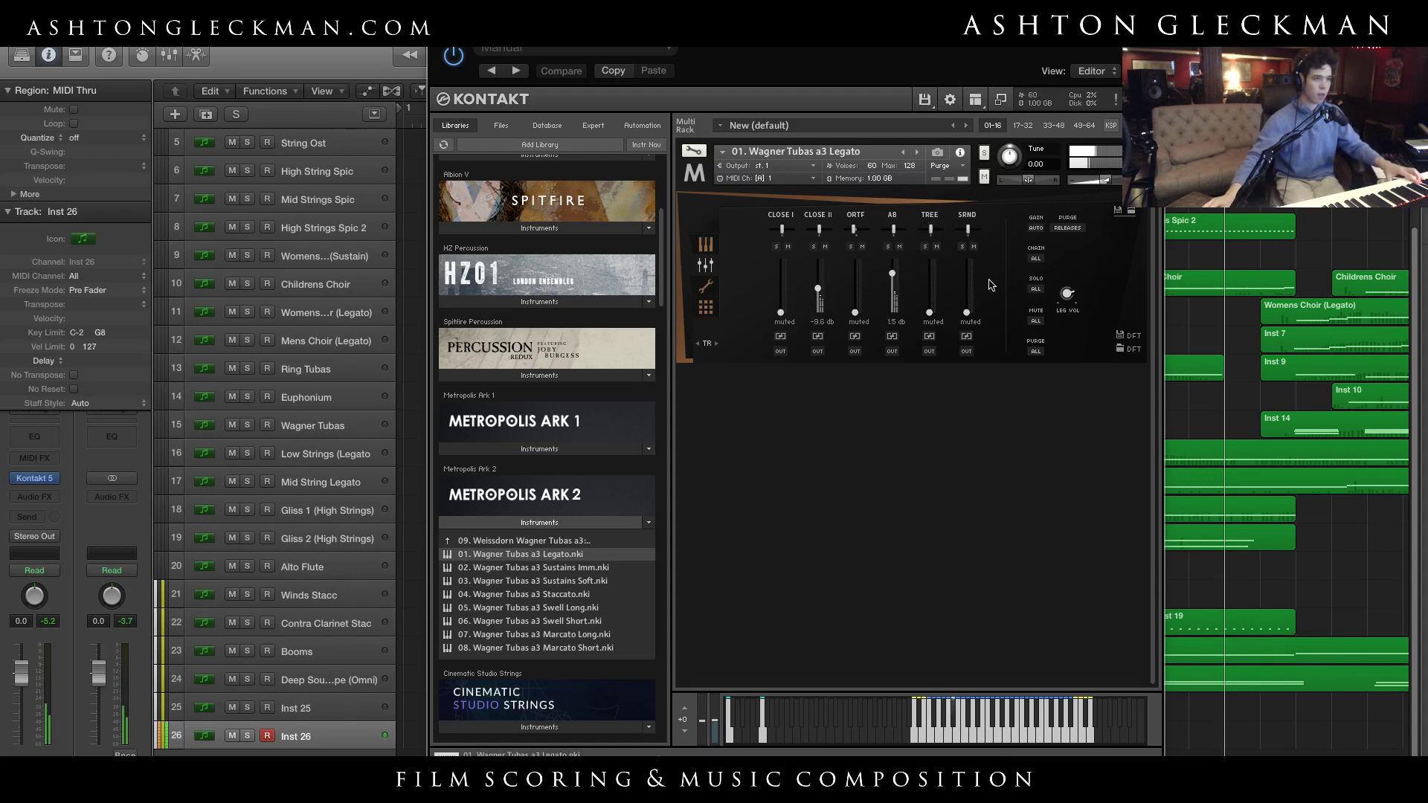
{"action": "mouse_move", "coordinate": [966, 313]}
{"action": "left_mouse_down"}
{"action": "mouse_move", "coordinate": [968, 277]}
{"action": "mouse_move", "coordinate": [974, 324]}
{"action": "left_mouse_up"}
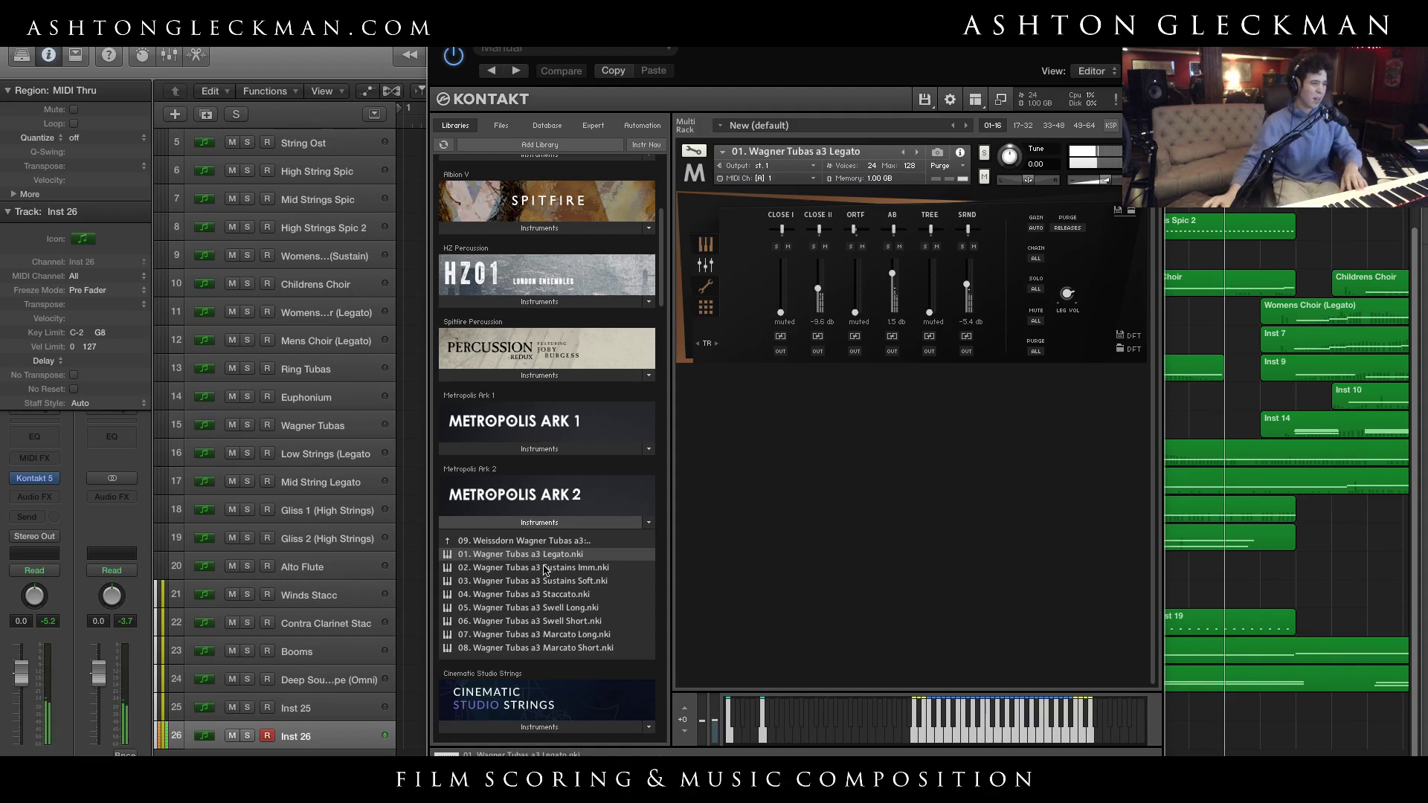
Replace the legato patch with 03. Wagner Tubas a3 Sustains Soft from the Weissdorn Wagner Tubas a3 folder
{"action": "left_click_drag", "start_coordinate": [547, 585], "coordinate": [884, 282]}
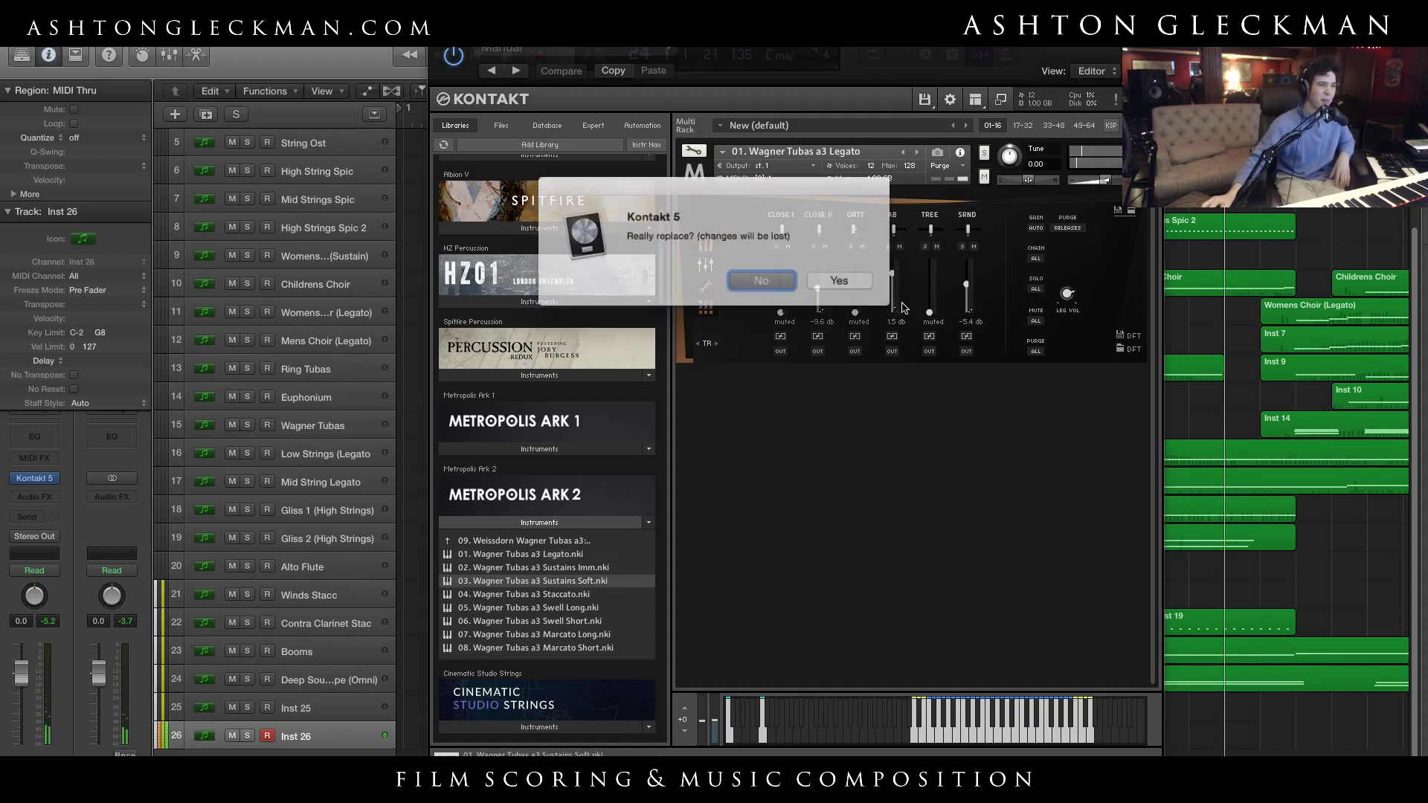
Replace the loaded patch with Wagner Tubas a3 Sustains Soft, and open the Koenig Fluegelhorns a3 folder in Metropolis Ark 2
{"action": "left_click", "coordinate": [837, 277]}
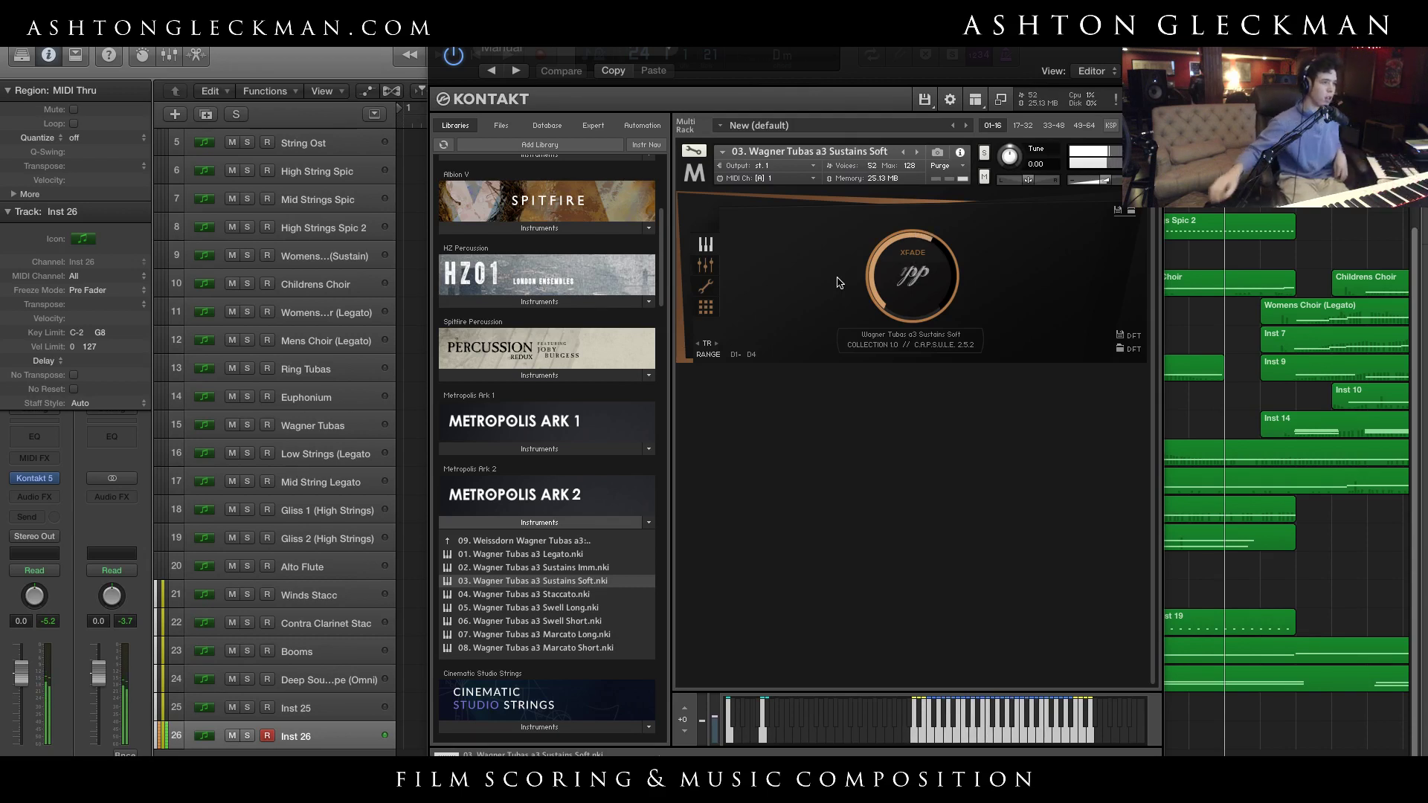
{"action": "left_click", "coordinate": [578, 543]}
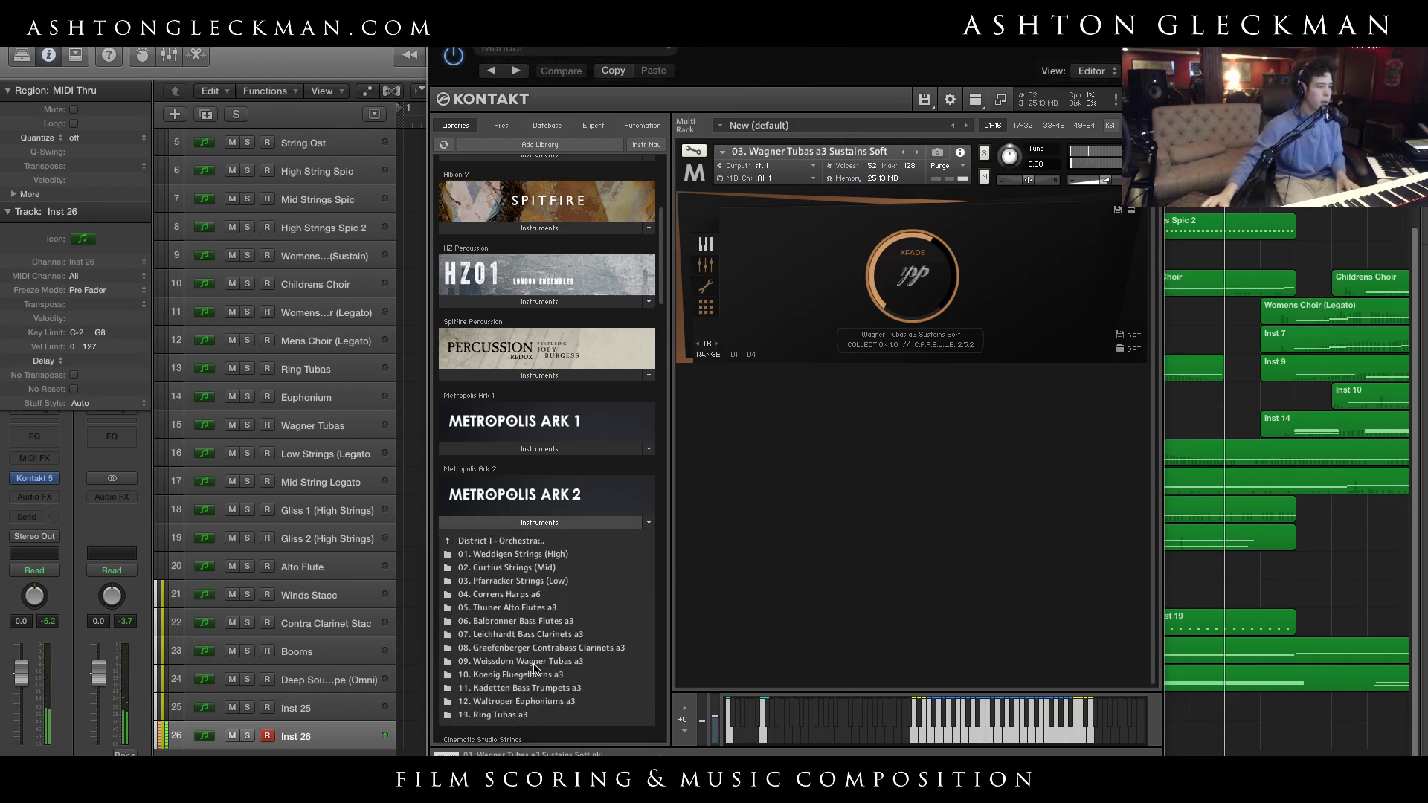
{"action": "double_click", "coordinate": [541, 676]}
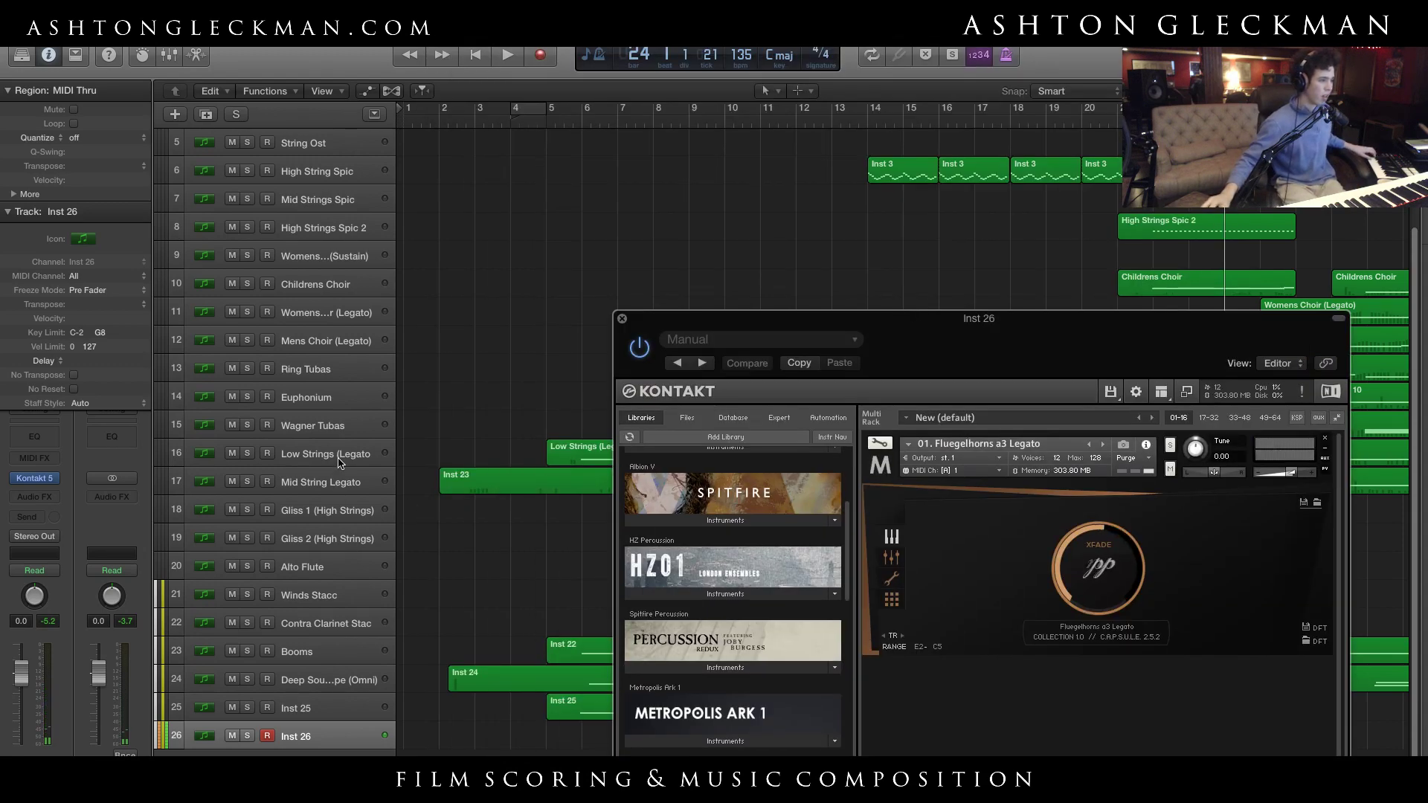
Switch to the Low Strings (Legato) track and back to Inst 26, and load the Fluegelhorns a3 Staccatissimo patch there
{"action": "left_click", "coordinate": [340, 461]}
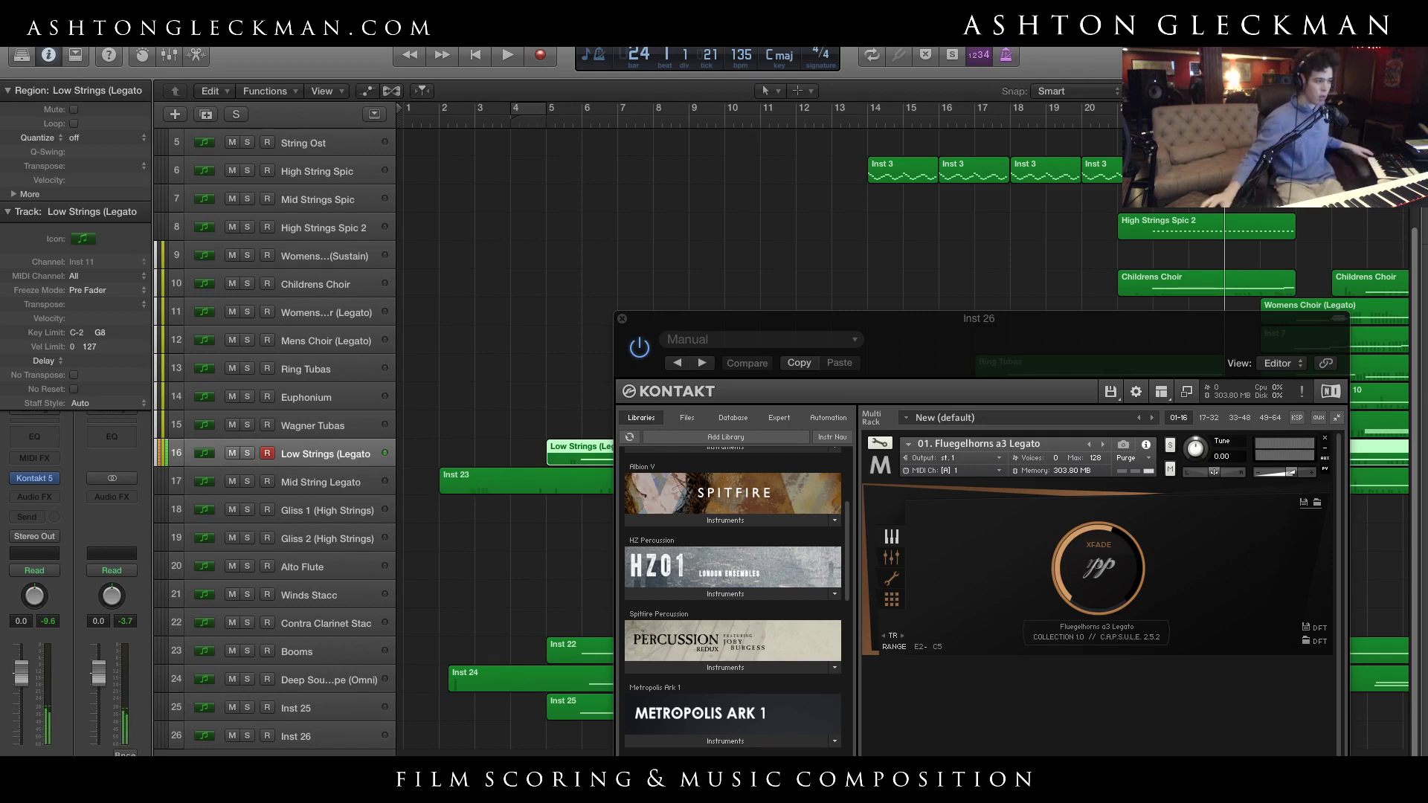
{"action": "left_click", "coordinate": [327, 736]}
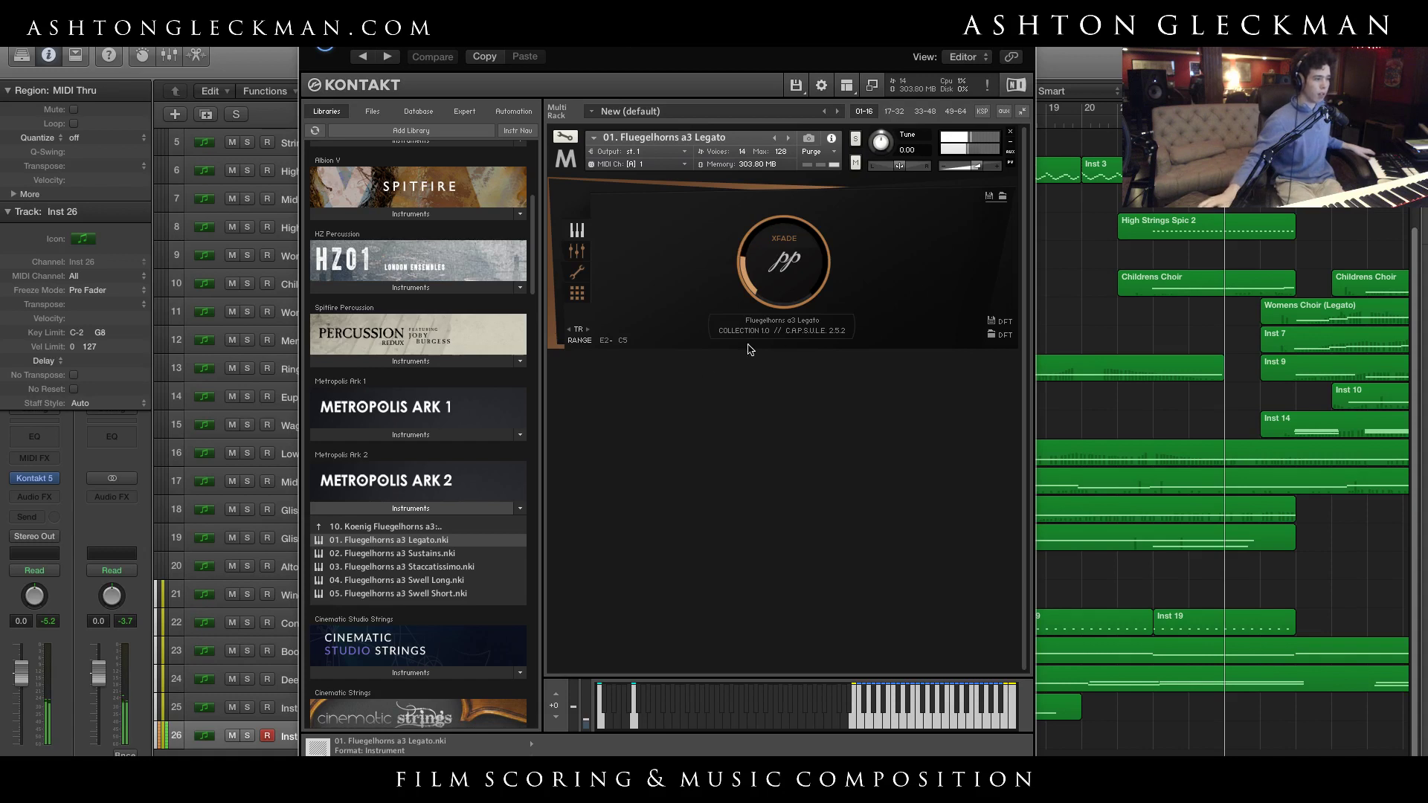
{"action": "left_click_drag", "start_coordinate": [397, 565], "coordinate": [743, 343]}
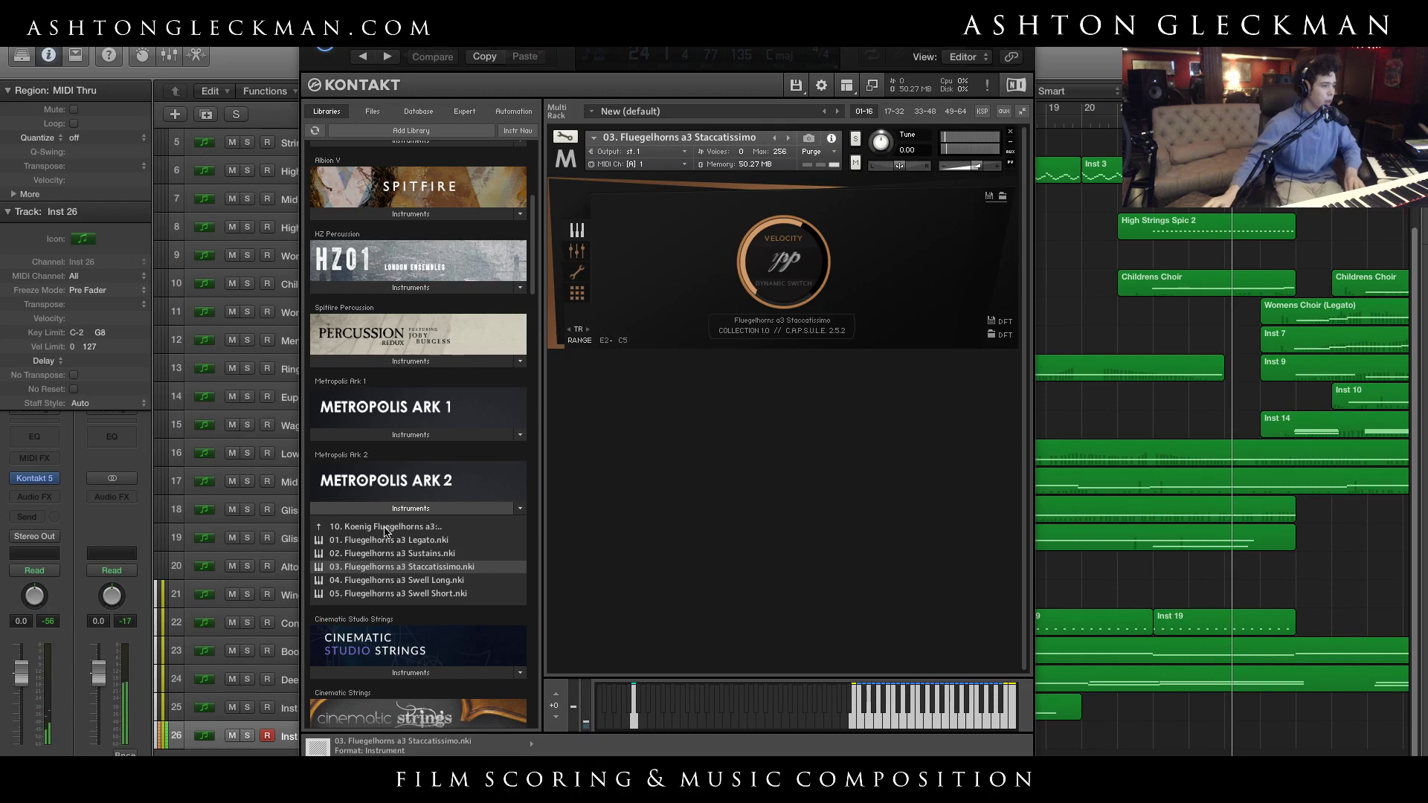
Load Bass Trumpets a3 Legato from the Kadetten Bass Trumpets a3 folder, and replace it with Bass Trumpets a3 Staccato
{"action": "left_click", "coordinate": [387, 528]}
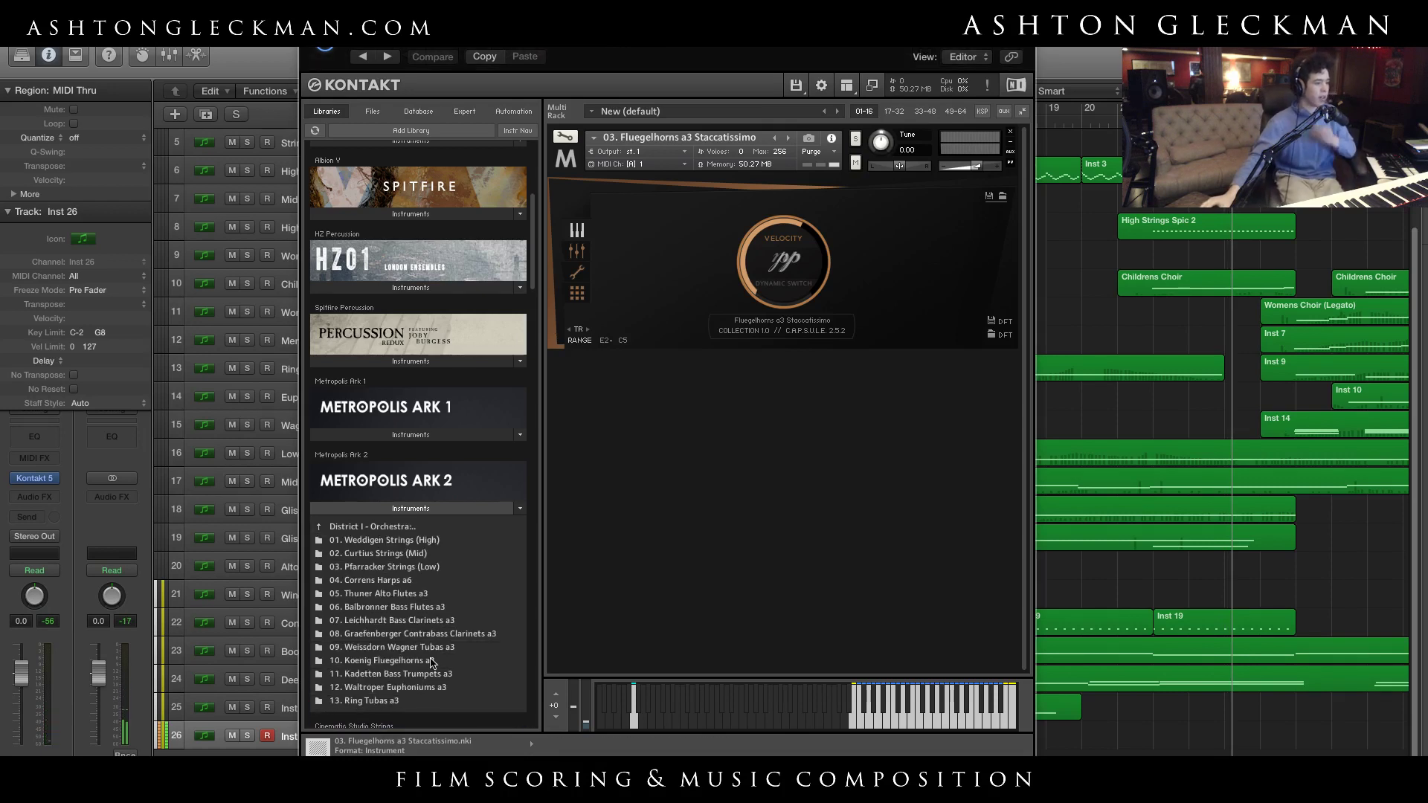
{"action": "left_click", "coordinate": [436, 673]}
{"action": "double_click", "coordinate": [437, 673]}
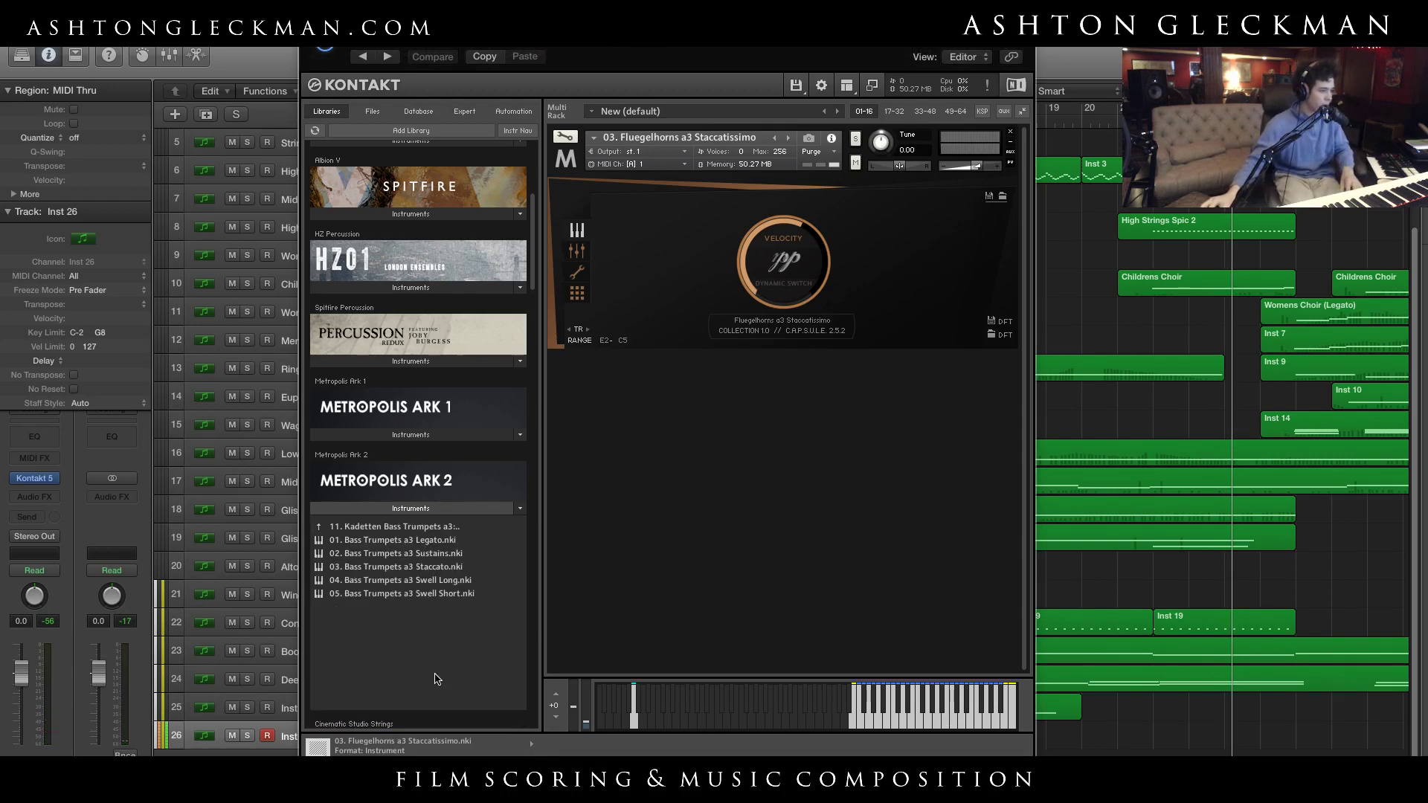
{"action": "left_click", "coordinate": [421, 541]}
{"action": "left_click_drag", "start_coordinate": [422, 543], "coordinate": [657, 223]}
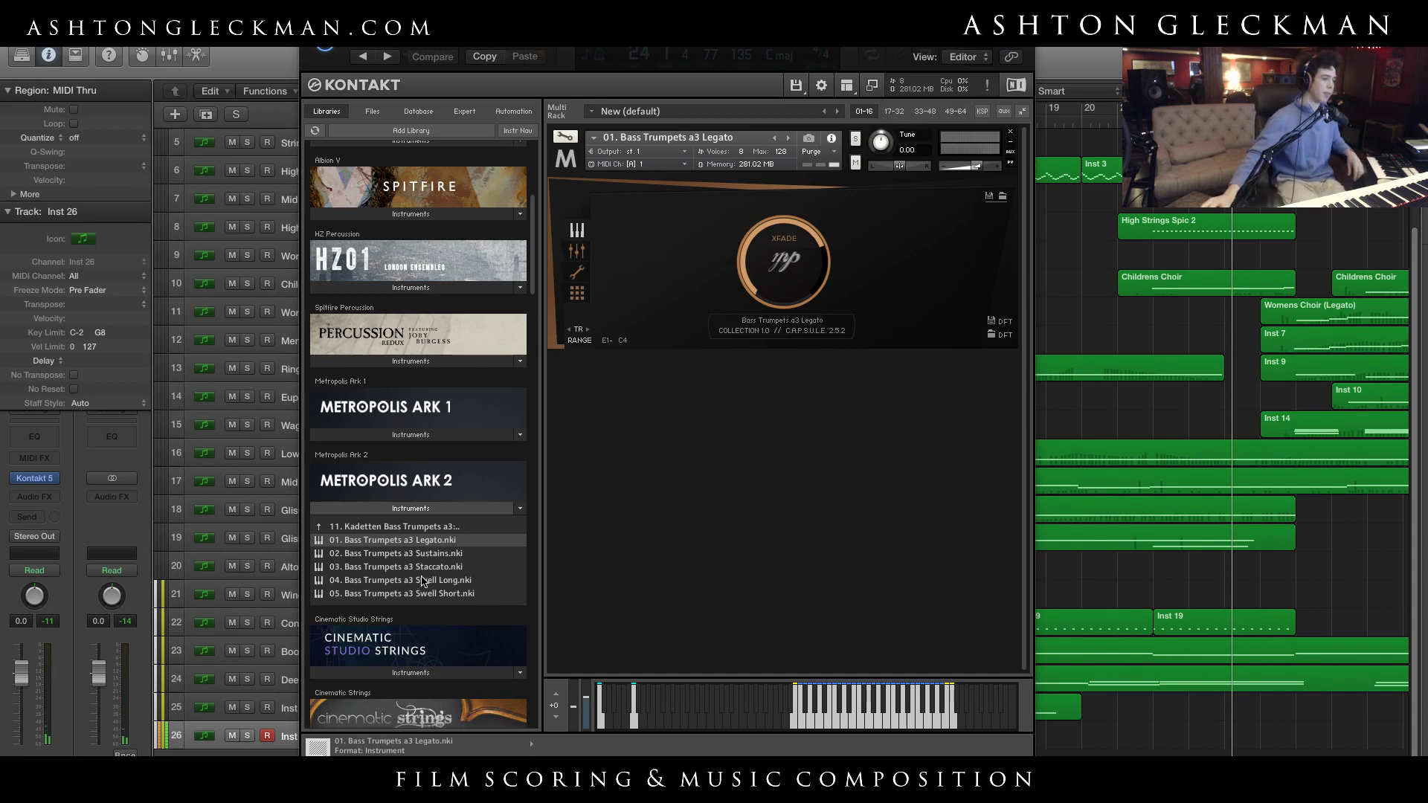
{"action": "left_click_drag", "start_coordinate": [421, 566], "coordinate": [818, 349]}
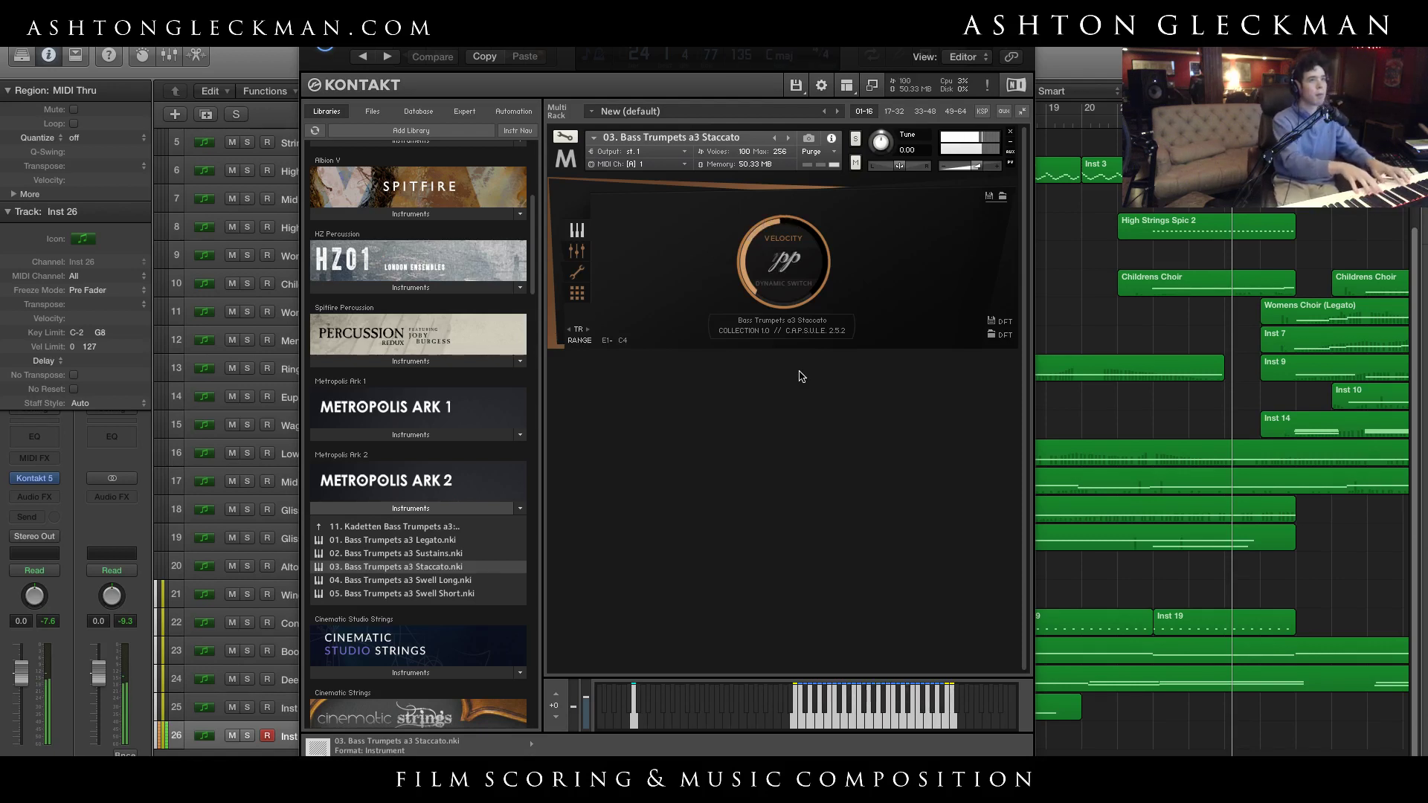
Replace the loaded patch with Euphoniums a3 Legato from the Waltroper Euphoniums a3 folder
{"action": "scroll", "coordinate": [427, 498], "scroll_direction": "down", "scroll_amount": 2}
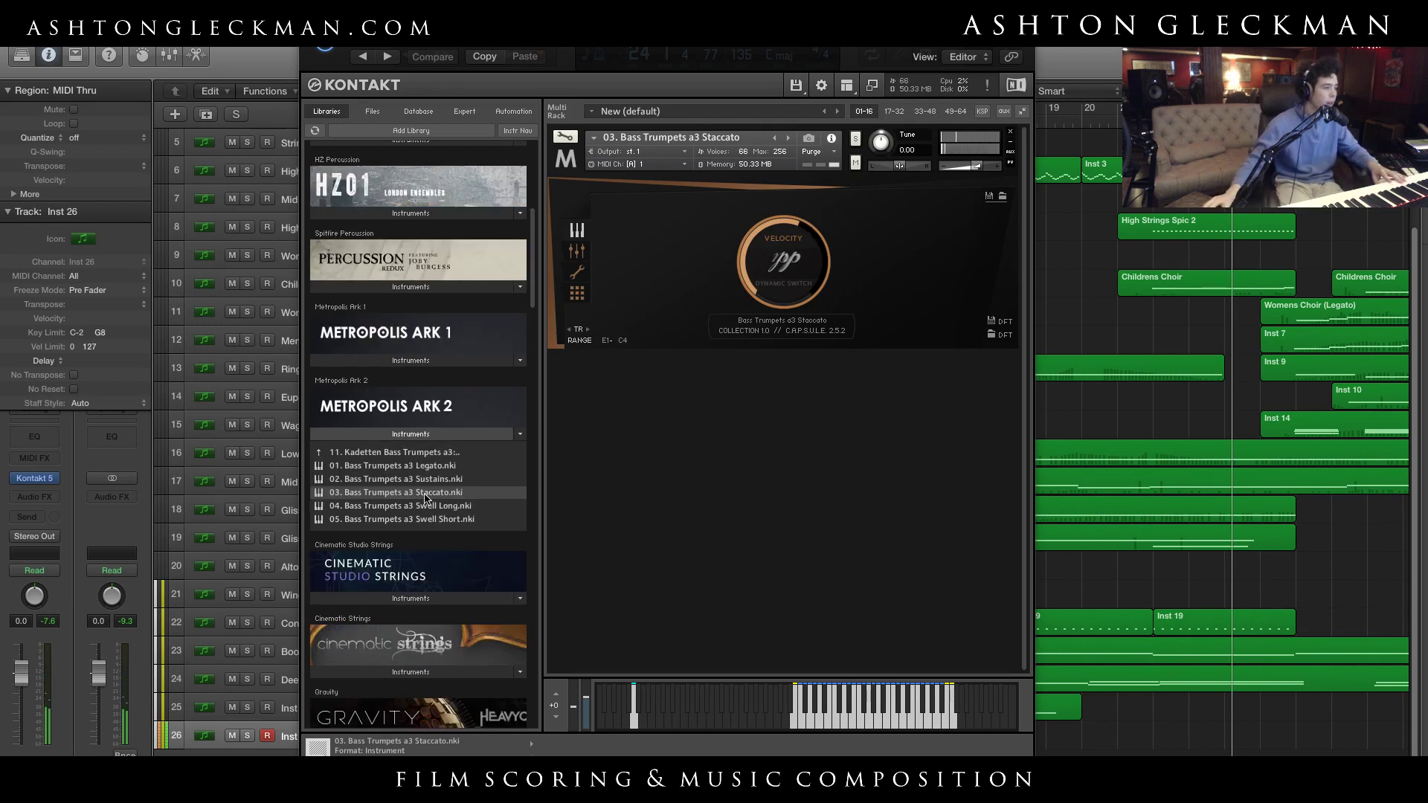
{"action": "left_click", "coordinate": [435, 453]}
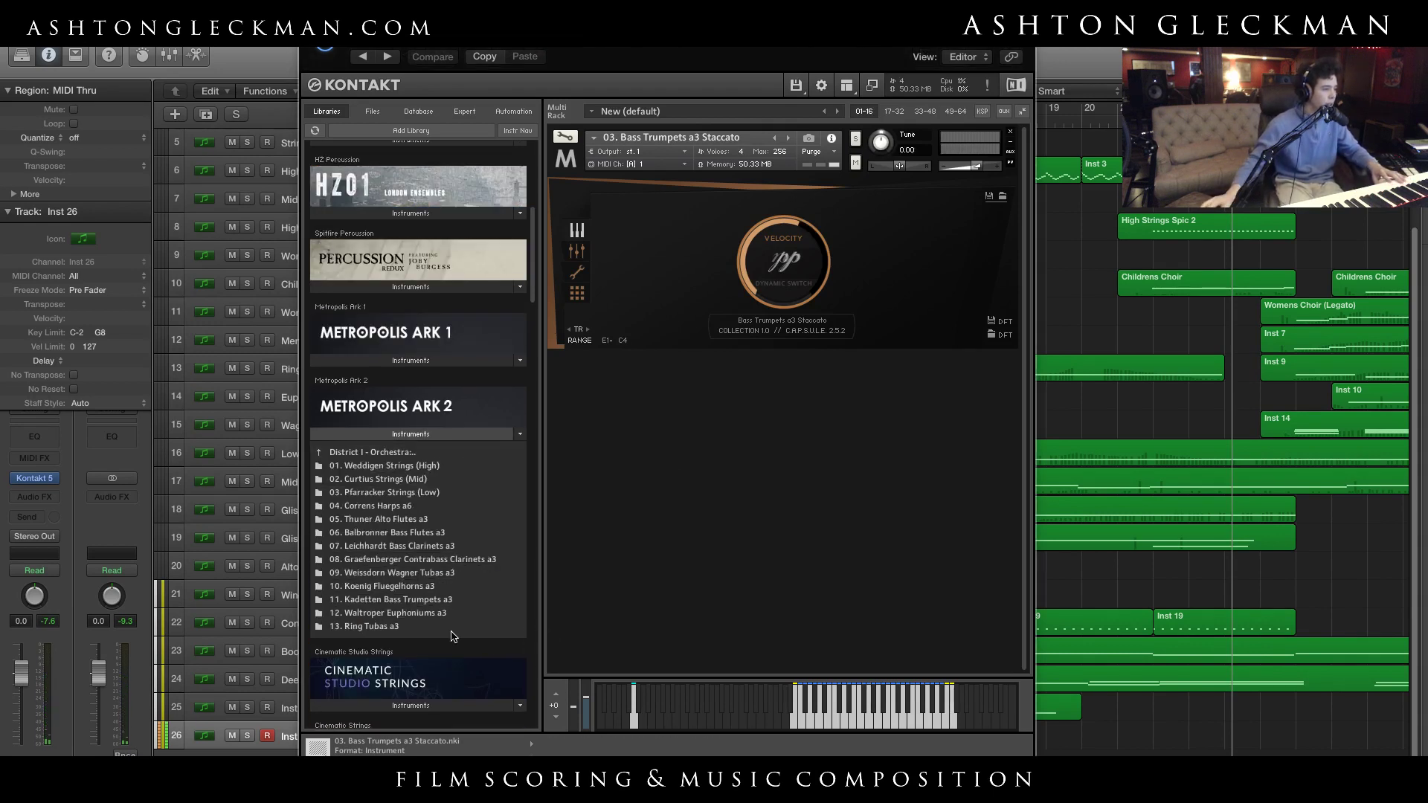
{"action": "left_click", "coordinate": [429, 614]}
{"action": "double_click", "coordinate": [394, 465]}
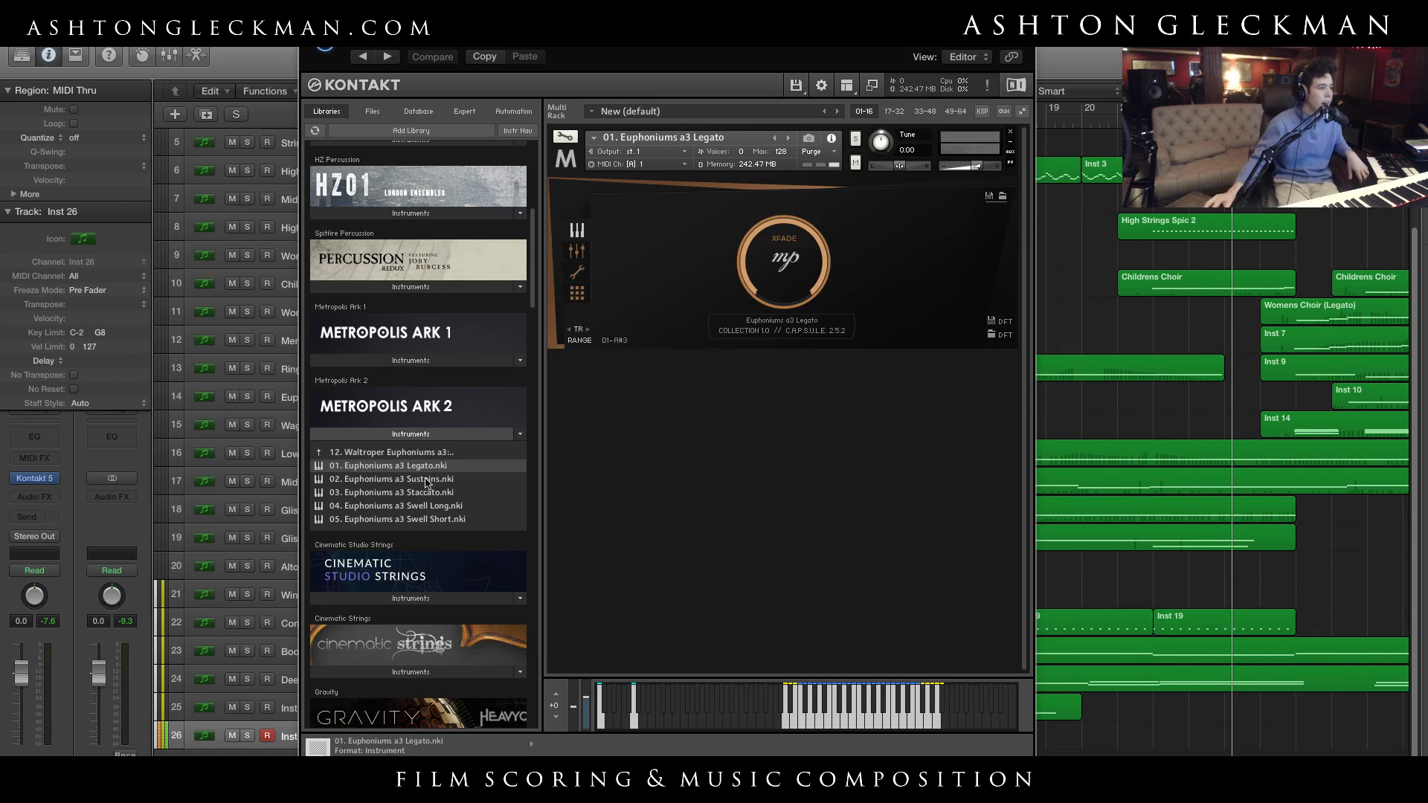
Browse Metropolis Ark 2 up to its articulation folders and back down to Ring Tubas a3 in District I - Orchestra
{"action": "left_click", "coordinate": [407, 452]}
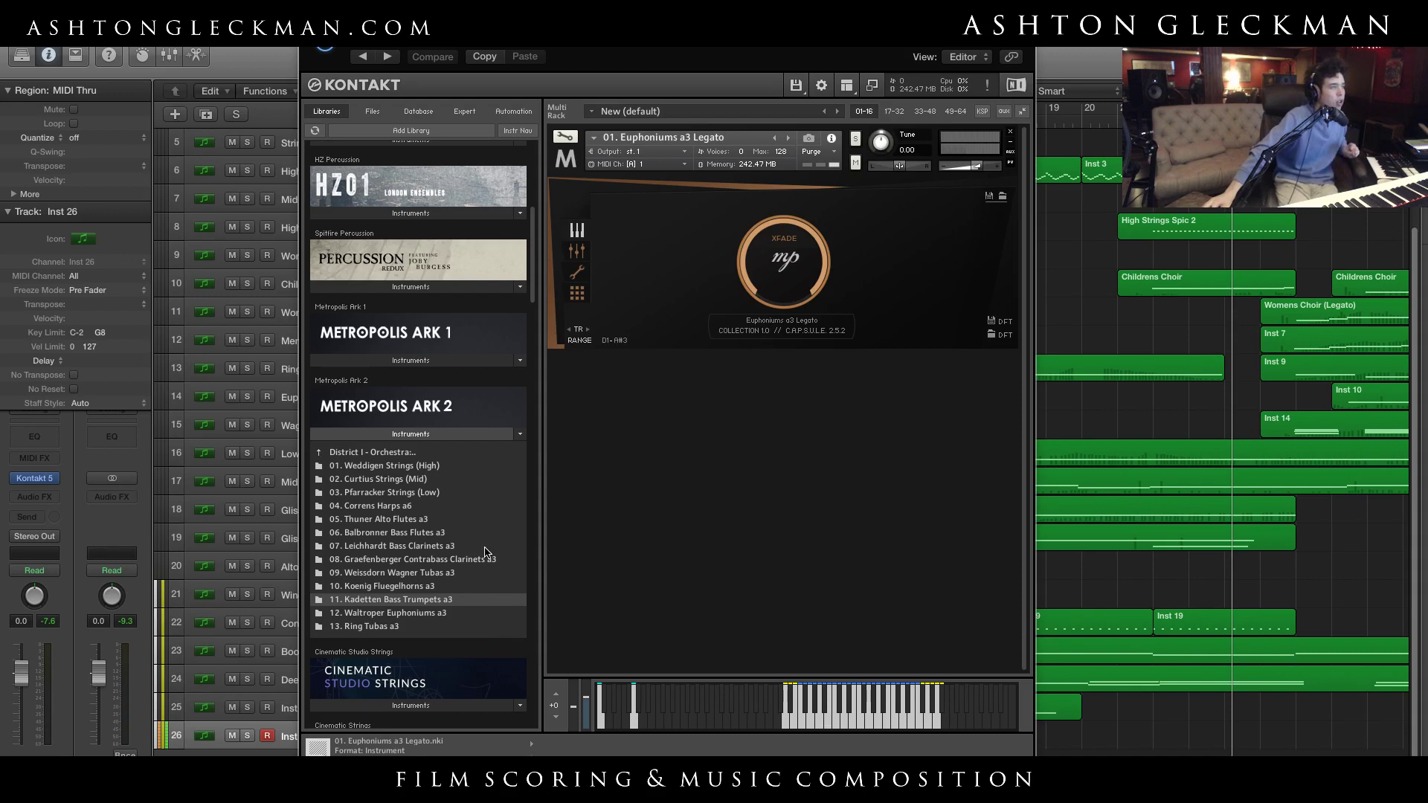
{"action": "left_click", "coordinate": [474, 453]}
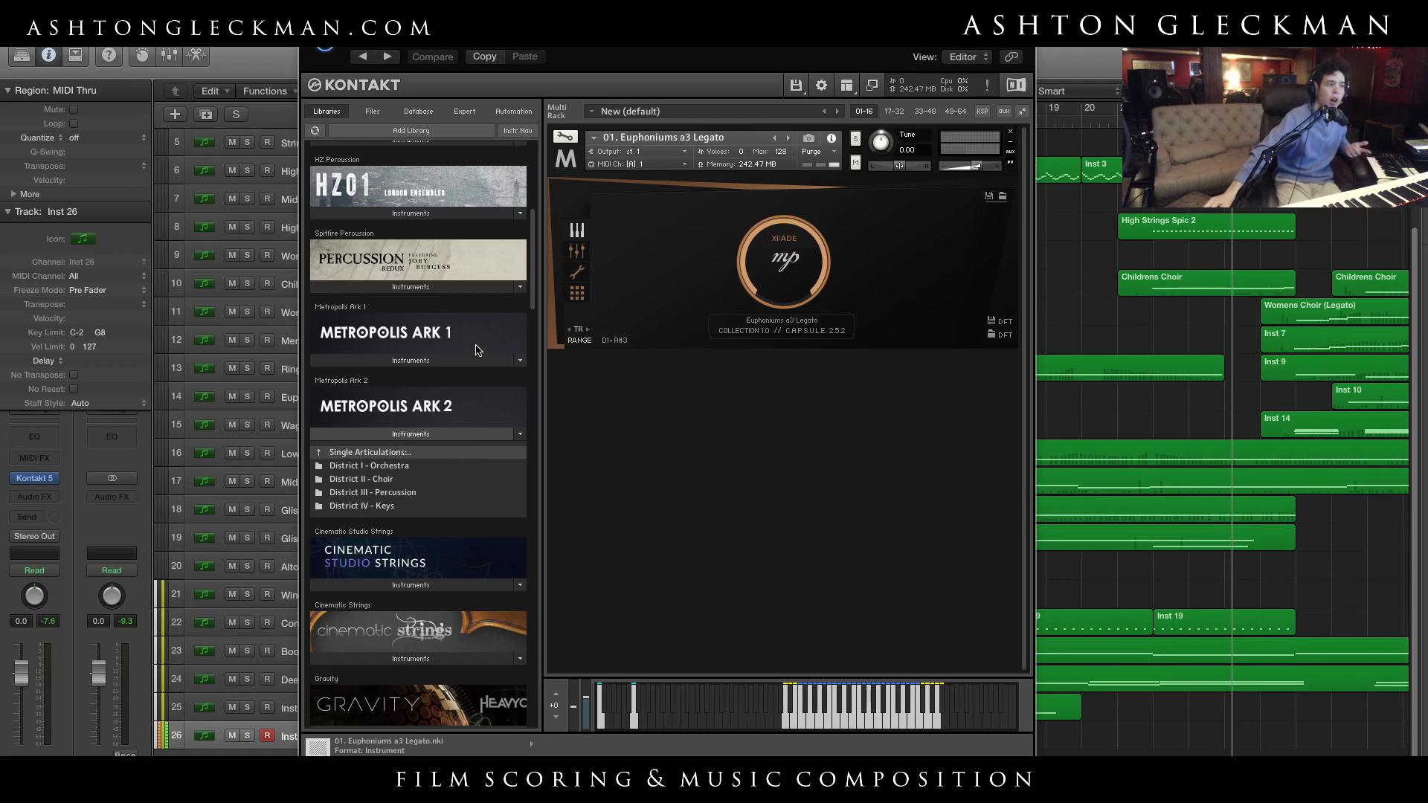
{"action": "left_click", "coordinate": [474, 452]}
{"action": "left_click_drag", "start_coordinate": [729, 65], "coordinate": [837, 288]}
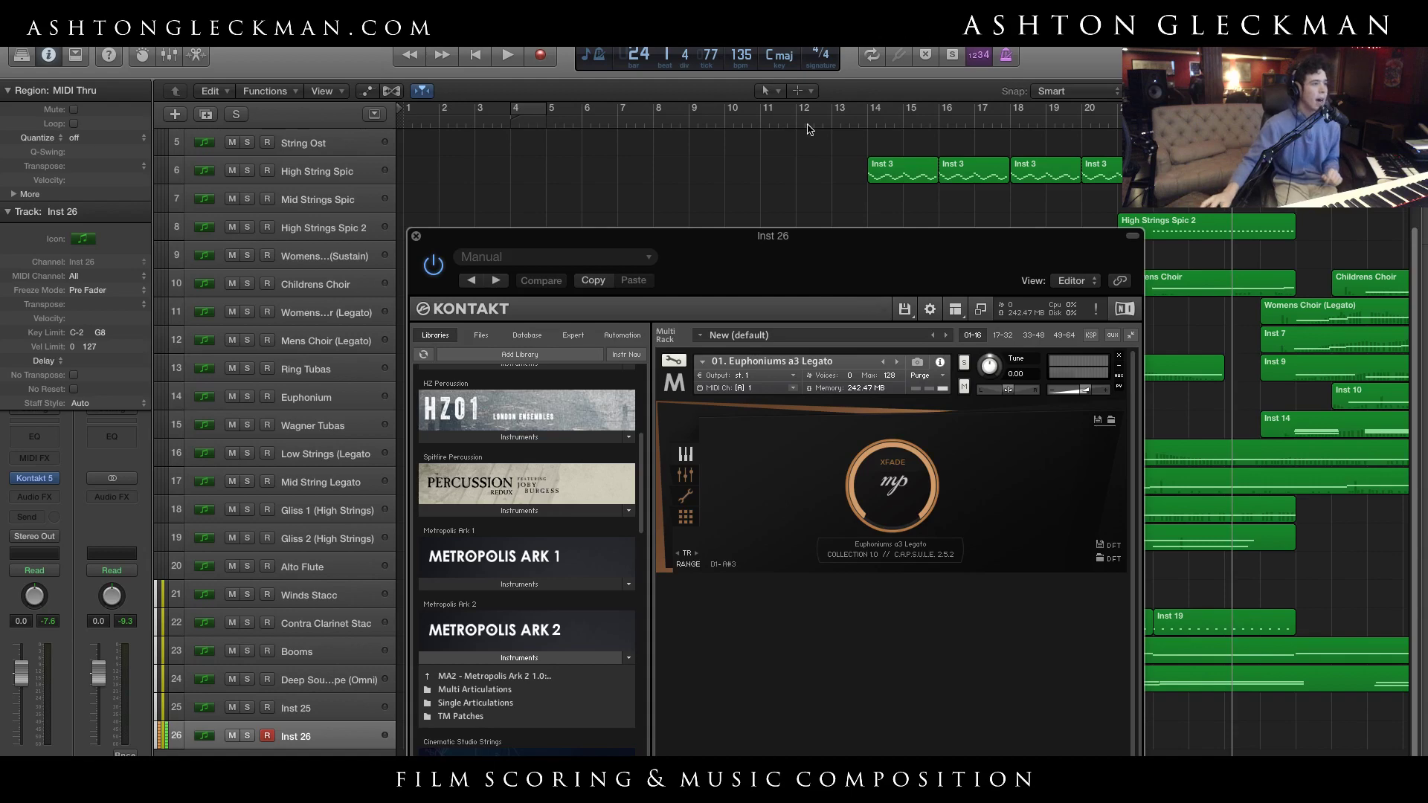
{"action": "left_click_drag", "start_coordinate": [849, 260], "coordinate": [696, 51]}
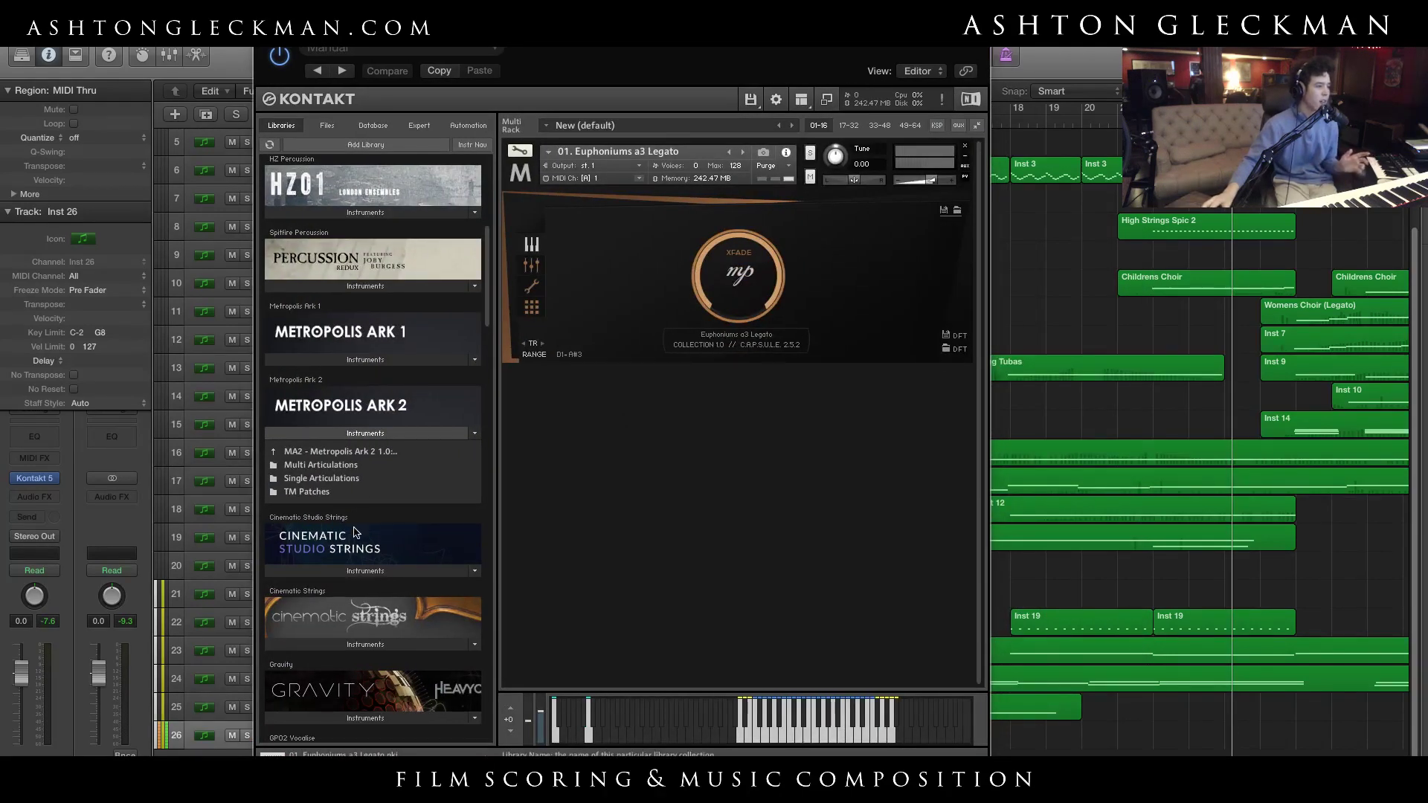
{"action": "scroll", "coordinate": [412, 453], "scroll_direction": "down", "scroll_amount": 1}
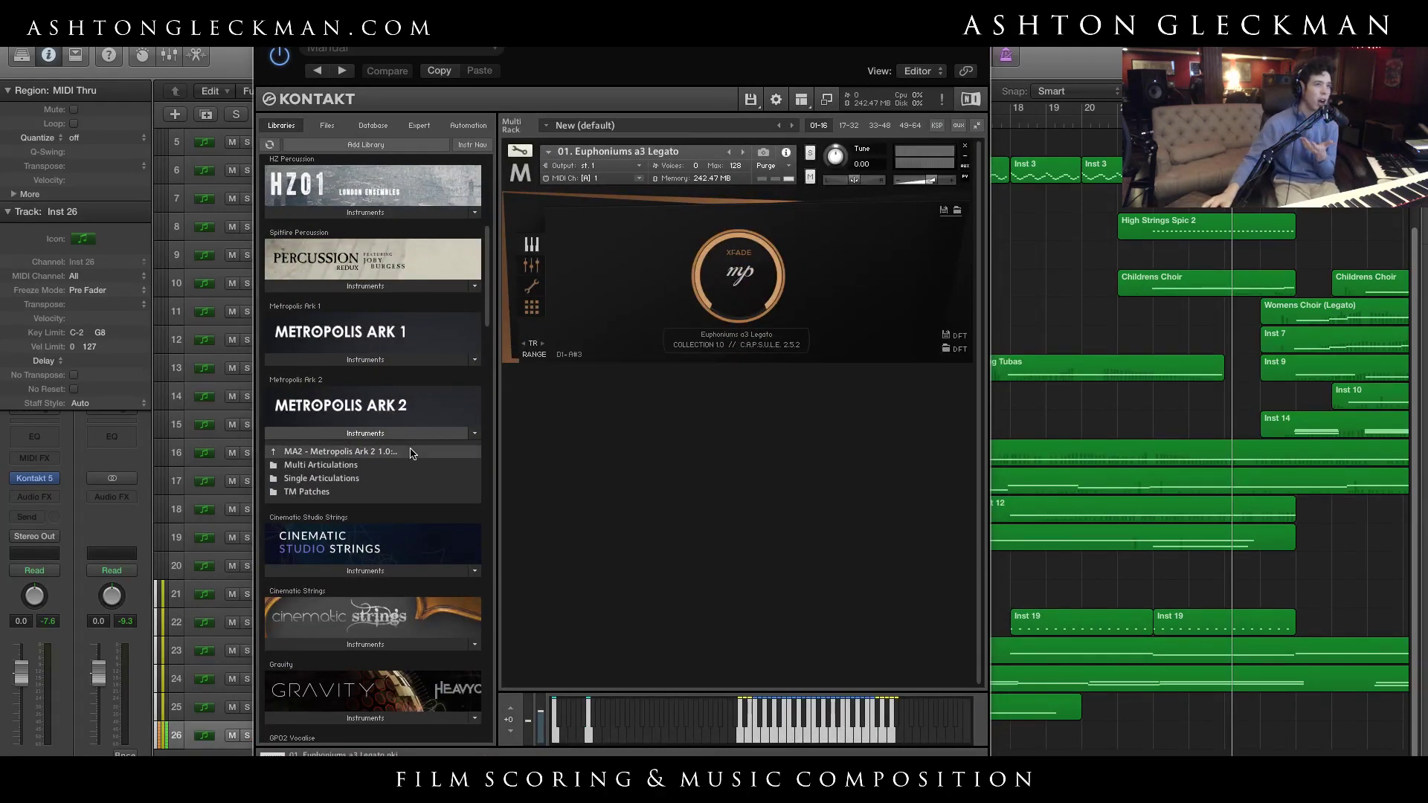
{"action": "left_click", "coordinate": [385, 477]}
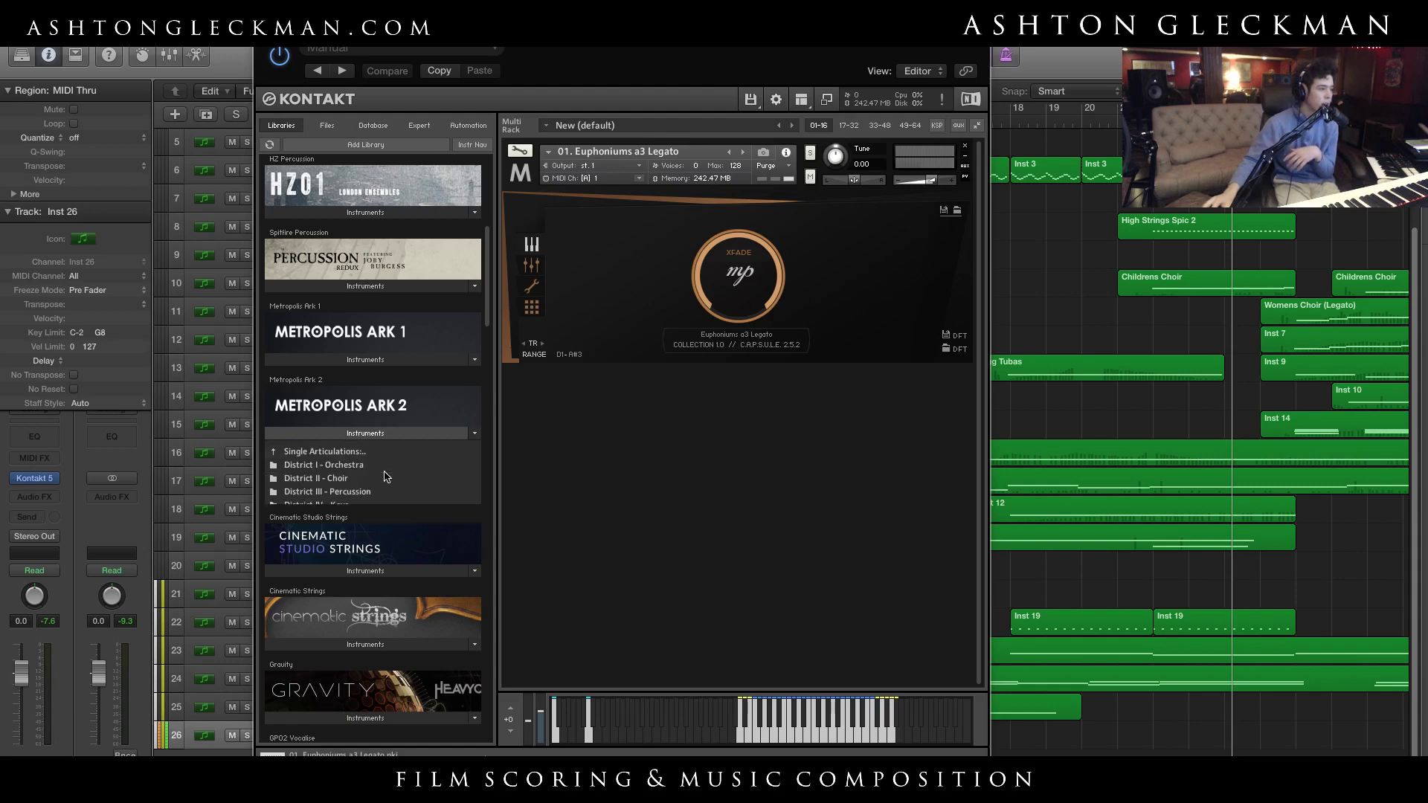
{"action": "left_click", "coordinate": [374, 465]}
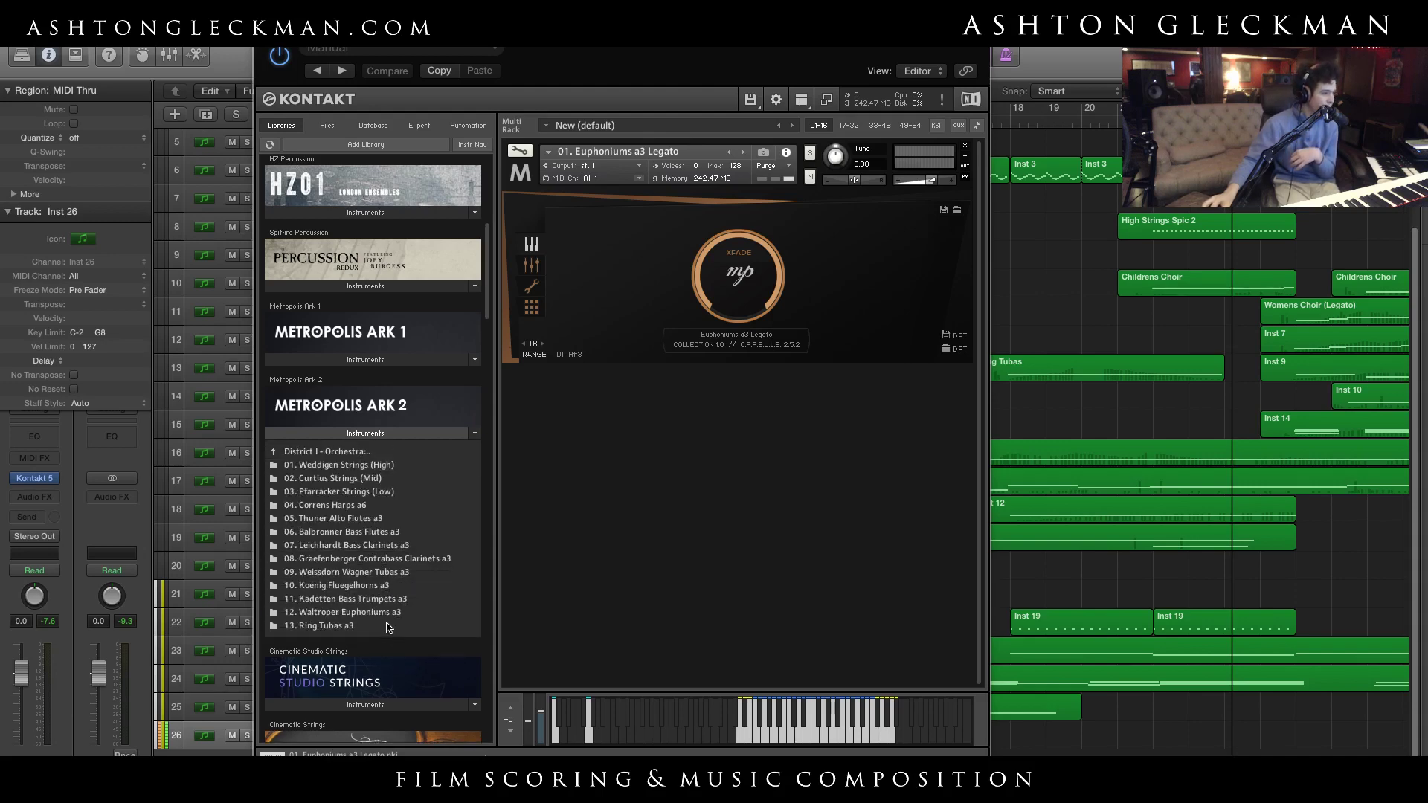
{"action": "left_click", "coordinate": [386, 626]}
Select the Wagner Tubas track and then the Ring Tubas track for live playing, and close the Inst 26 instrument window
{"action": "left_click_drag", "start_coordinate": [594, 80], "coordinate": [861, 119]}
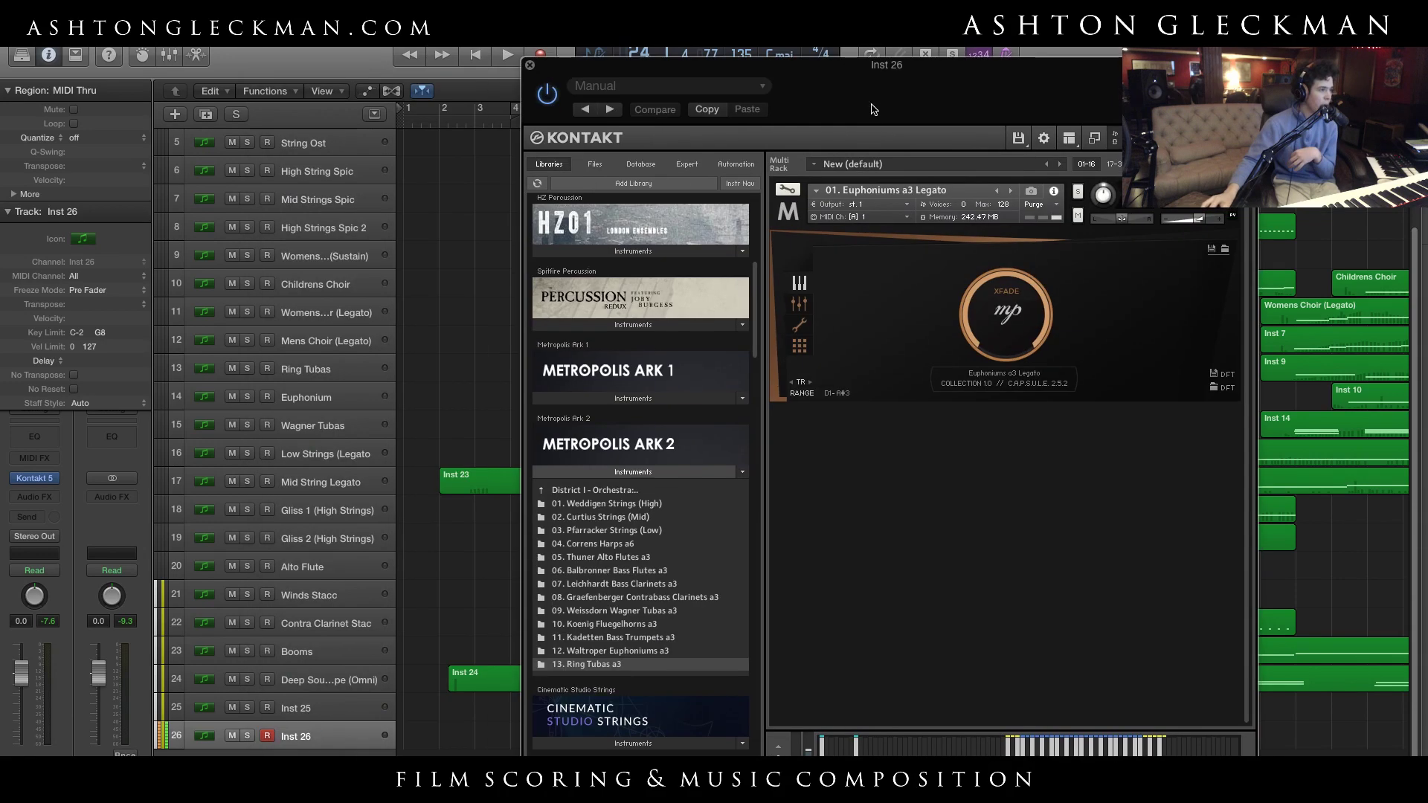
{"action": "left_click", "coordinate": [309, 427]}
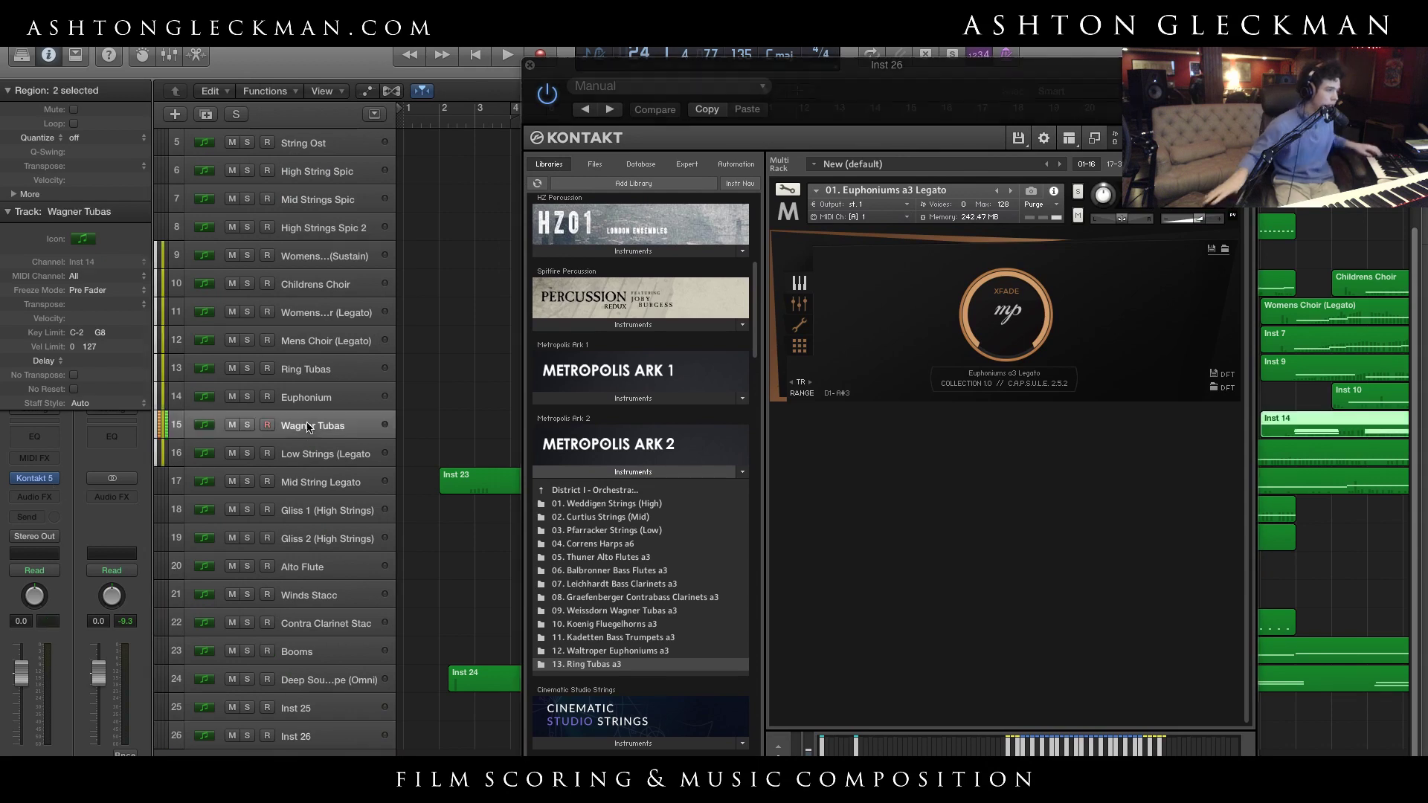
{"action": "left_click", "coordinate": [326, 370]}
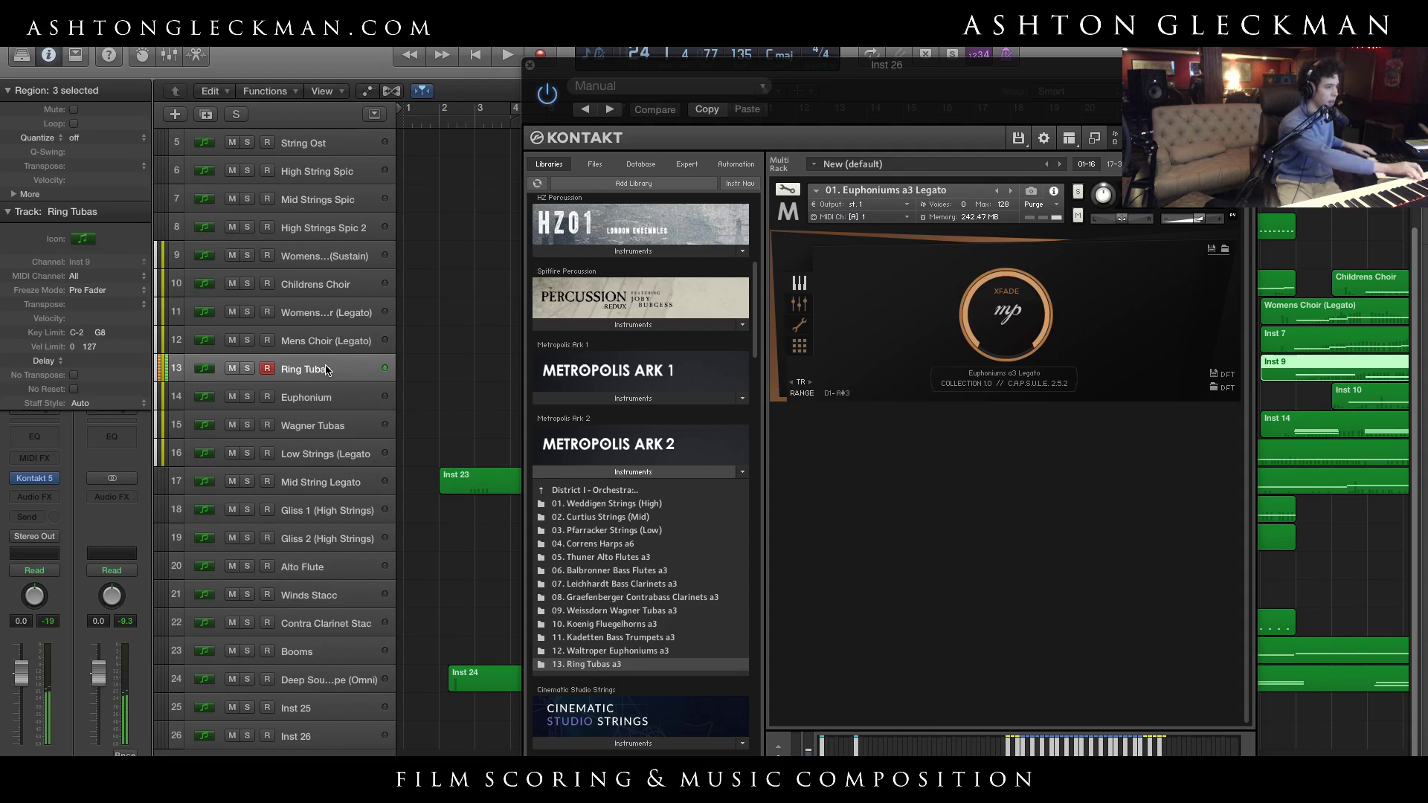
{"action": "left_click", "coordinate": [529, 67]}
{"action": "left_click", "coordinate": [528, 68]}
Solo the Ring Tubas, Euphonium and Wagner Tubas tracks, play them from bar 25, and clear the solos
{"action": "scroll", "coordinate": [734, 584], "scroll_direction": "left", "scroll_amount": 5}
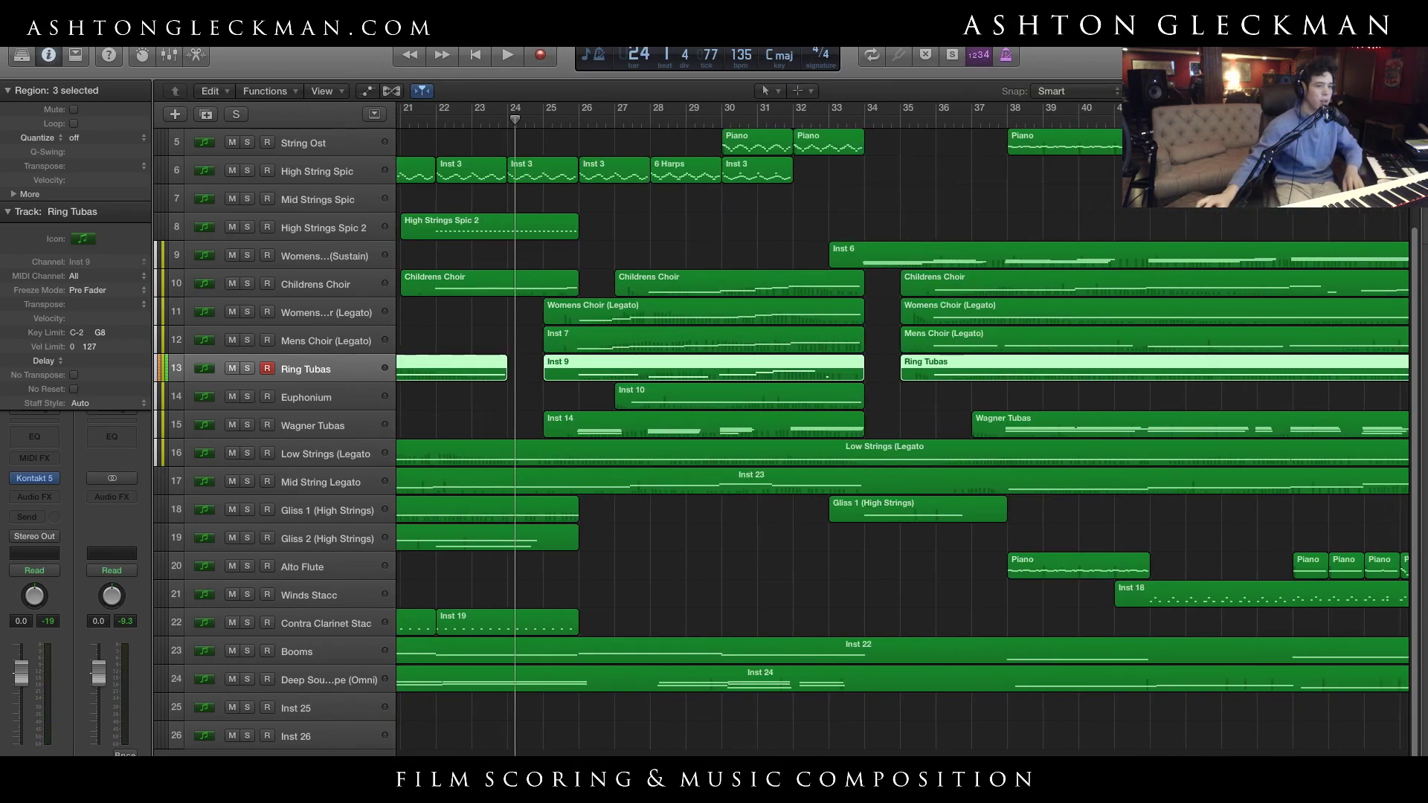
{"action": "left_click", "coordinate": [734, 584]}
{"action": "left_click", "coordinate": [565, 117]}
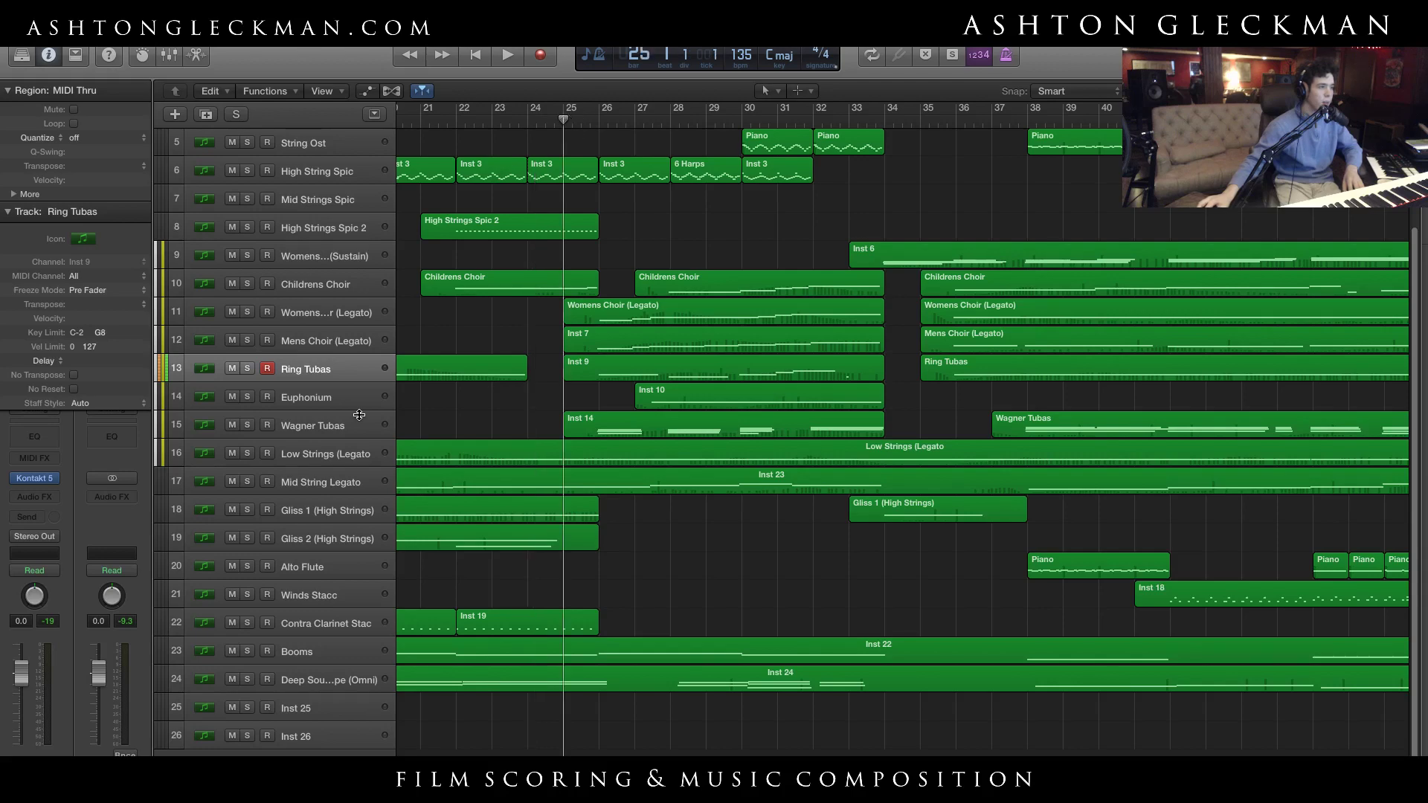
{"action": "left_click_drag", "start_coordinate": [253, 426], "coordinate": [247, 368]}
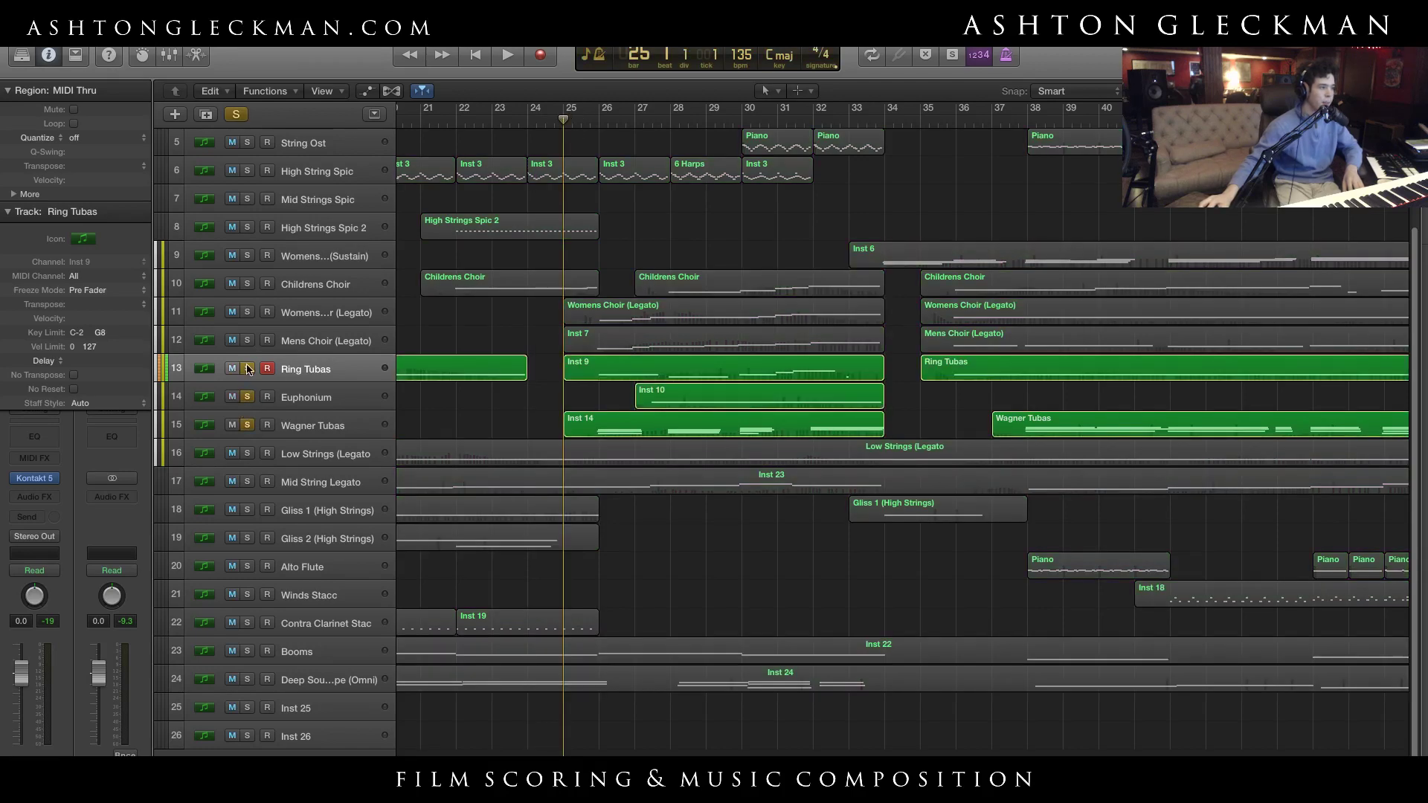
{"action": "key", "text": "space"}
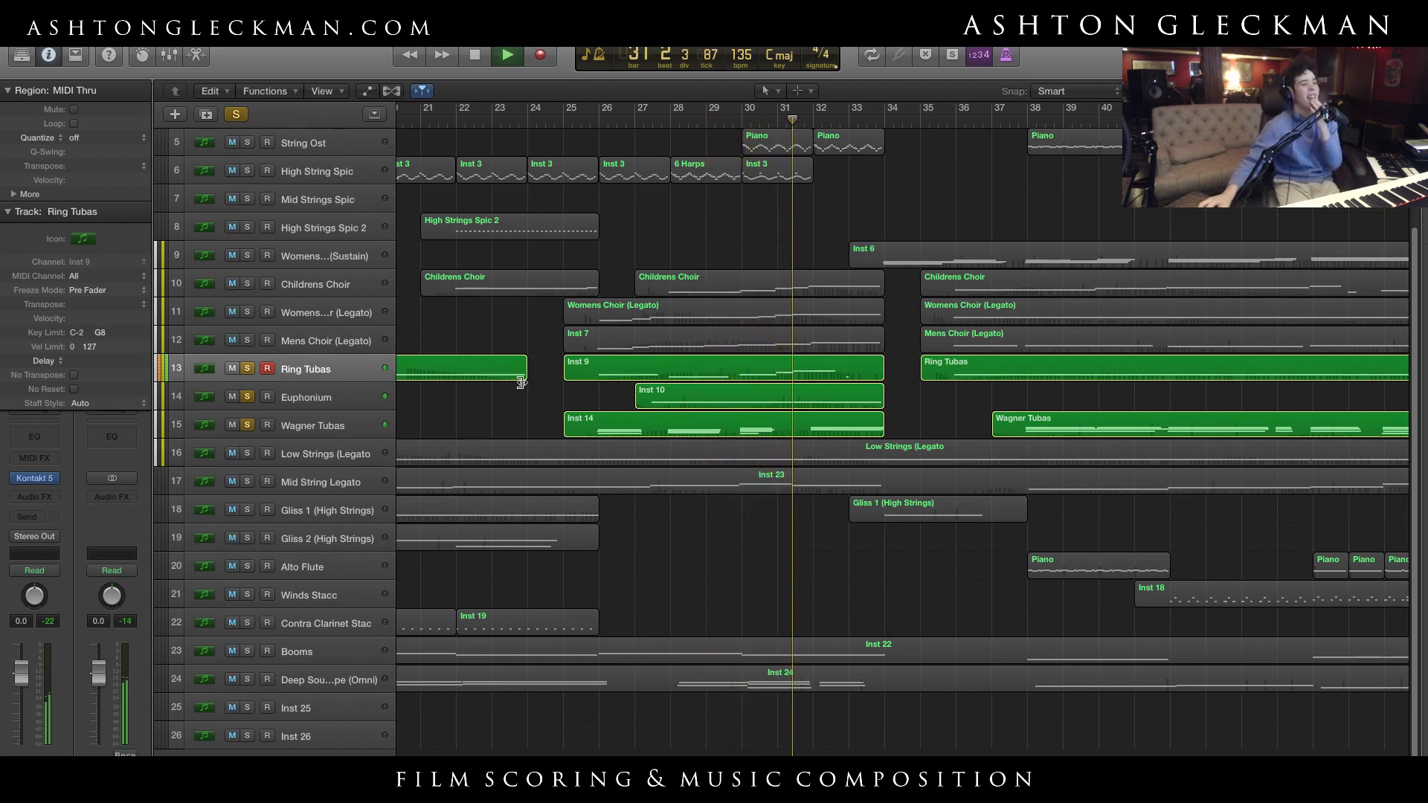
{"action": "key", "text": "space"}
{"action": "left_click", "coordinate": [235, 116]}
Reopen the Kontakt window of the Inst 26 track and remove the Euphoniums a3 Legato patch from the rack
{"action": "scroll", "coordinate": [477, 321], "scroll_direction": "left", "scroll_amount": 10}
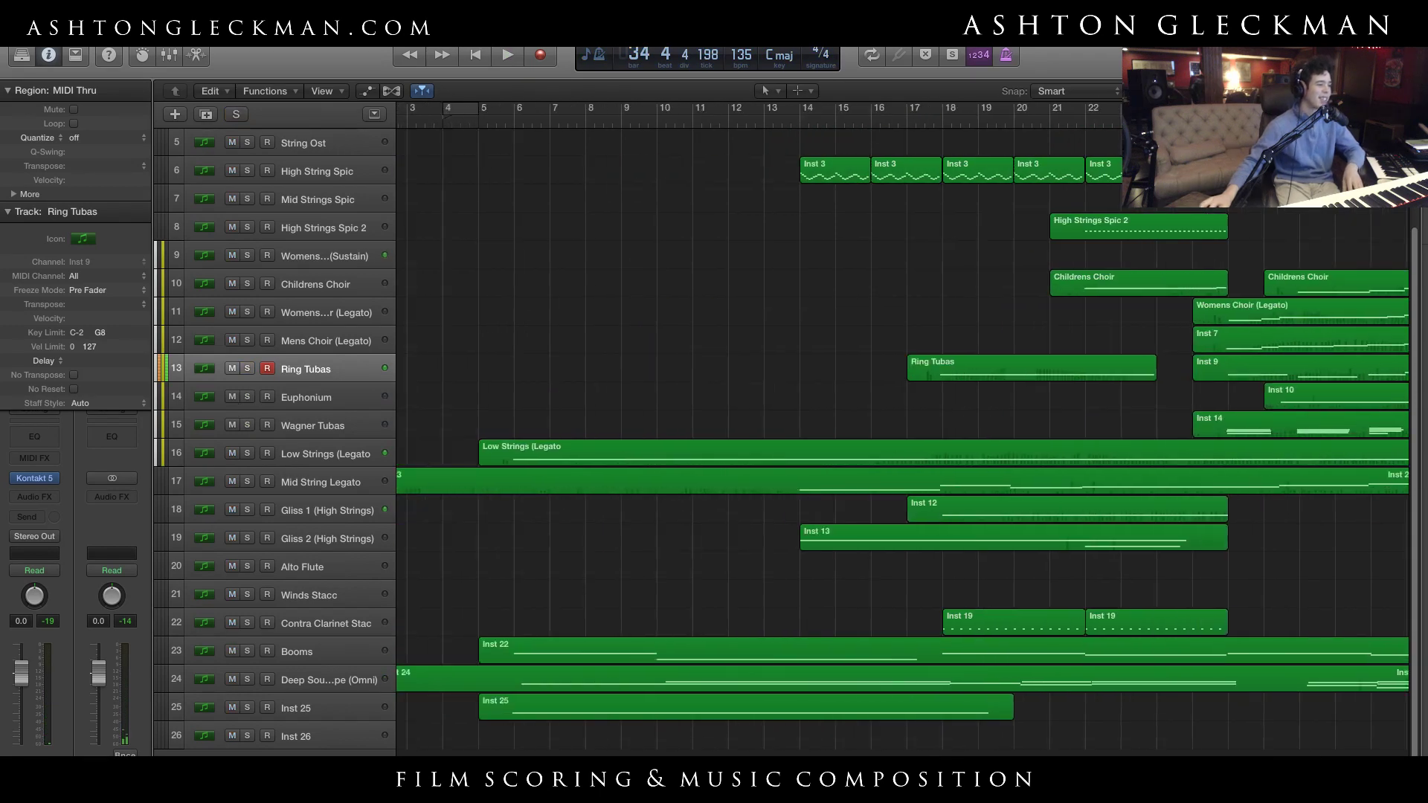
{"action": "left_click", "coordinate": [312, 736]}
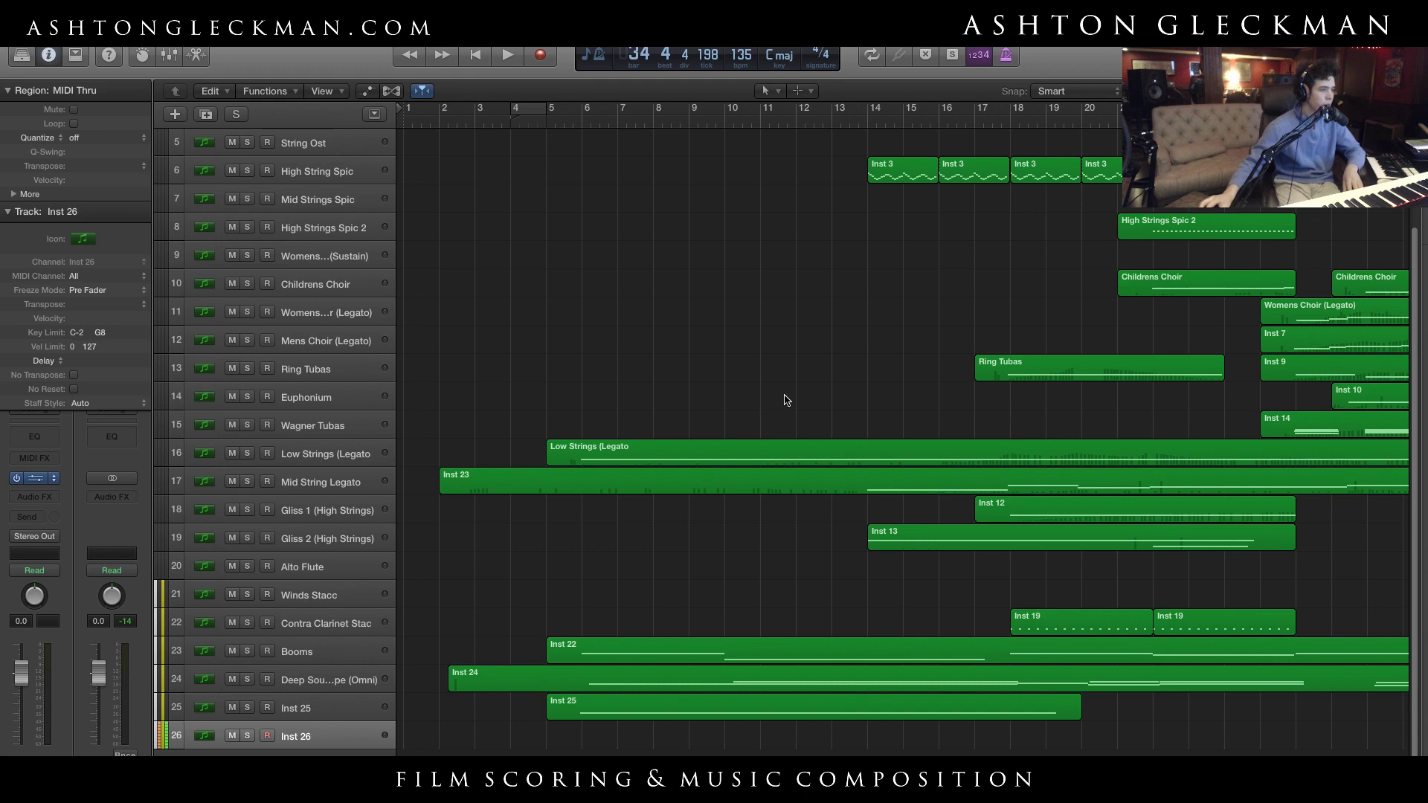
{"action": "key", "text": "v"}
{"action": "left_click_drag", "start_coordinate": [935, 67], "coordinate": [749, 28]}
{"action": "scroll", "coordinate": [446, 626], "scroll_direction": "down", "scroll_amount": 5}
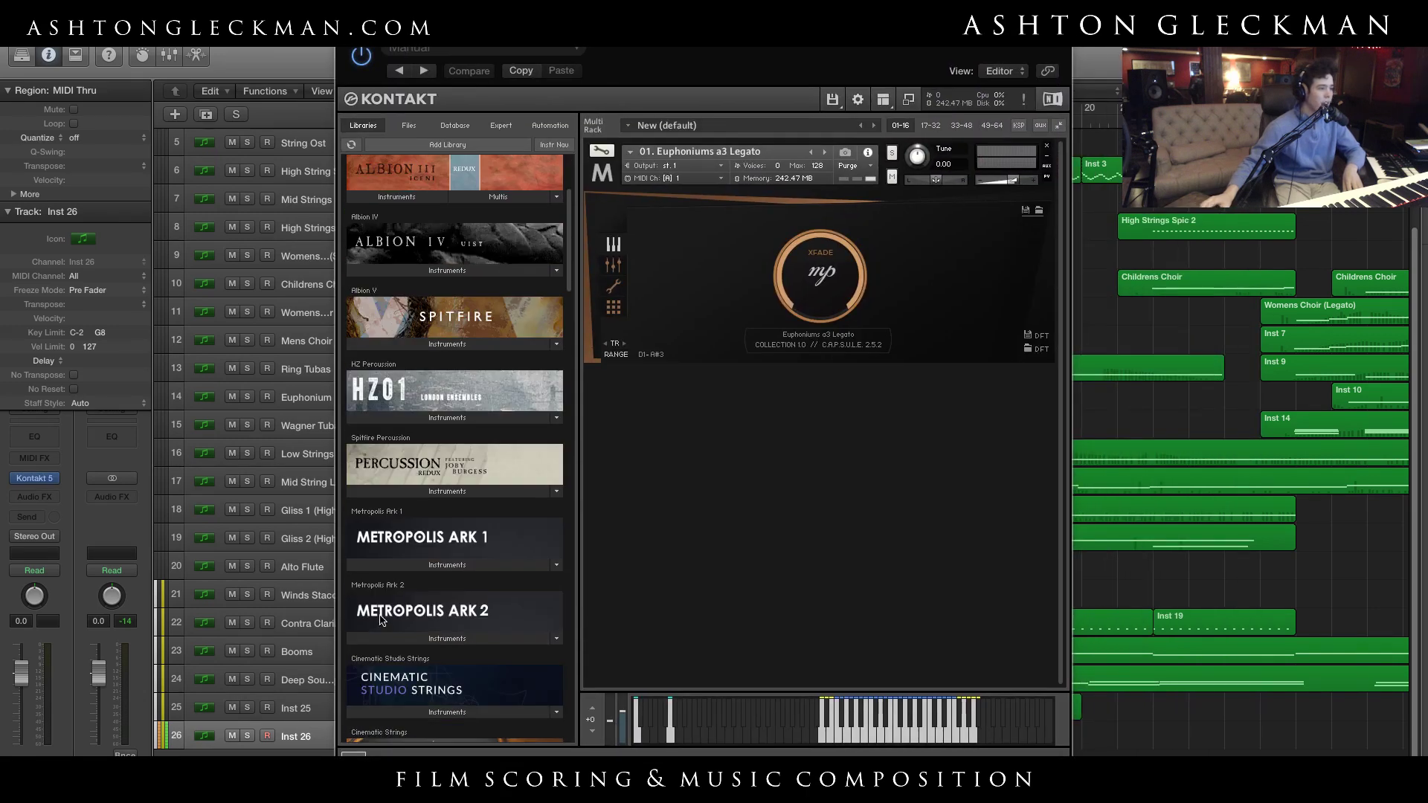
{"action": "left_click", "coordinate": [447, 638]}
{"action": "left_click", "coordinate": [786, 158]}
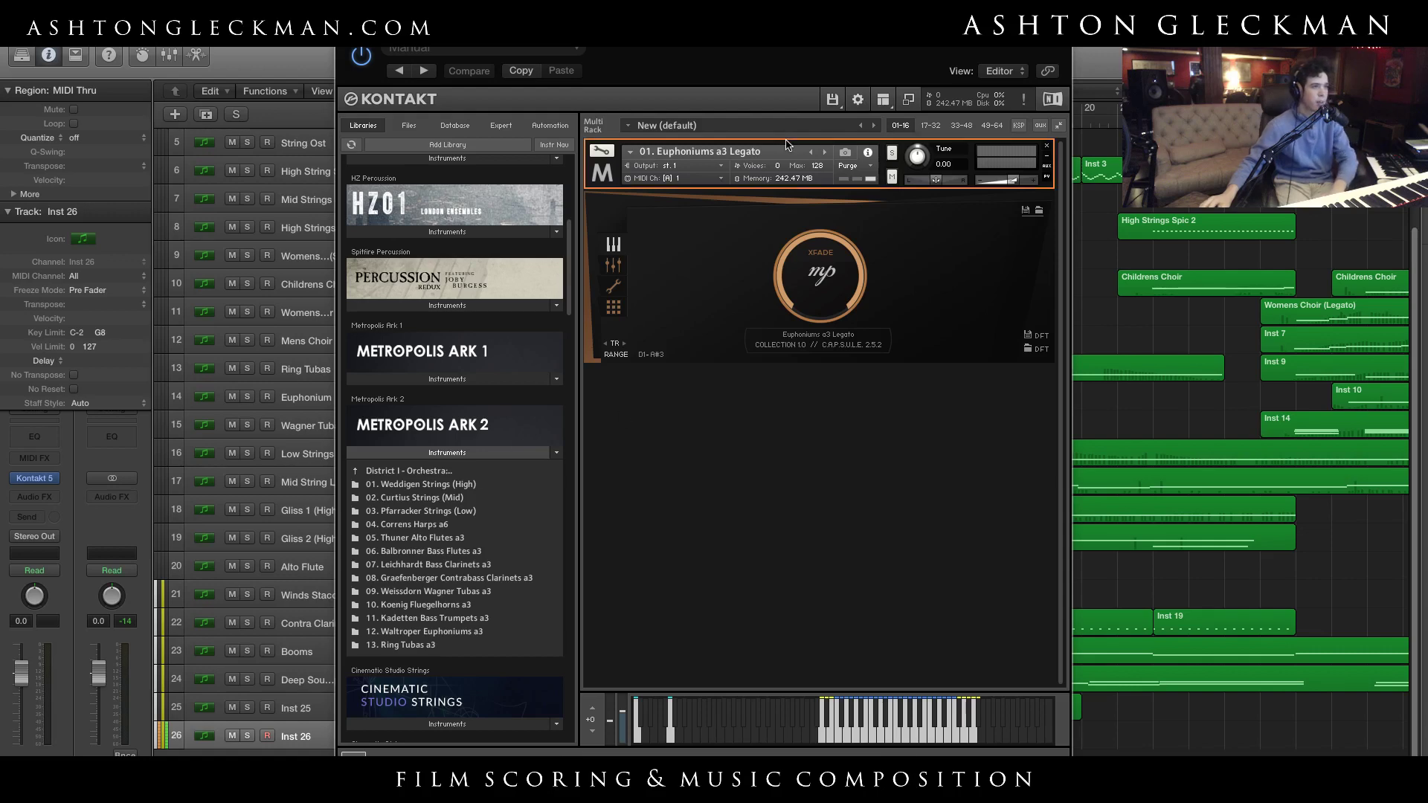
{"action": "key", "text": "Delete"}
Find Albion ONE in the Kontakt library list and open its instruments
{"action": "scroll", "coordinate": [485, 482], "scroll_direction": "down", "scroll_amount": 2}
{"action": "scroll", "coordinate": [484, 480], "scroll_direction": "down", "scroll_amount": 4}
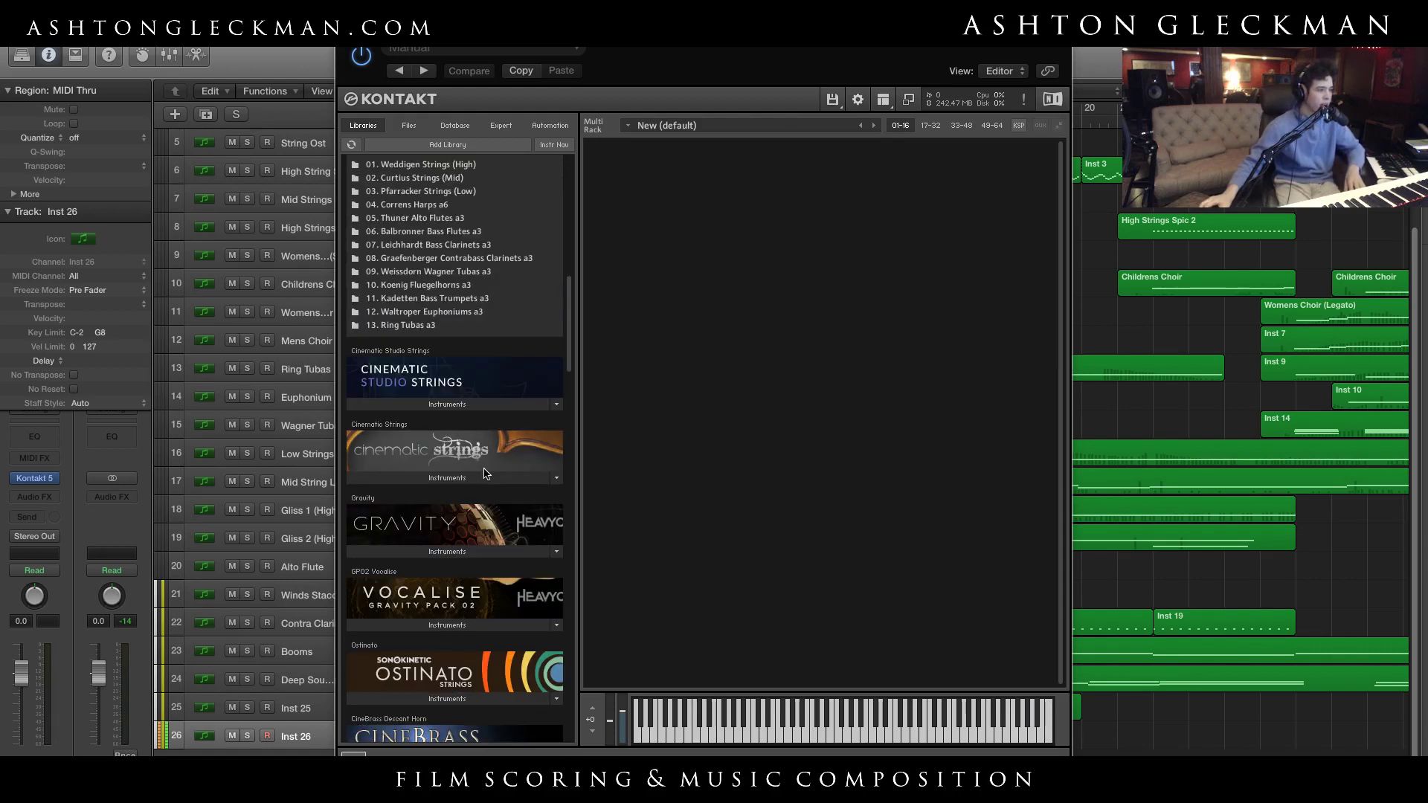
{"action": "scroll", "coordinate": [484, 481], "scroll_direction": "down", "scroll_amount": 4}
{"action": "scroll", "coordinate": [486, 474], "scroll_direction": "up", "scroll_amount": 6}
{"action": "scroll", "coordinate": [485, 476], "scroll_direction": "up", "scroll_amount": 7}
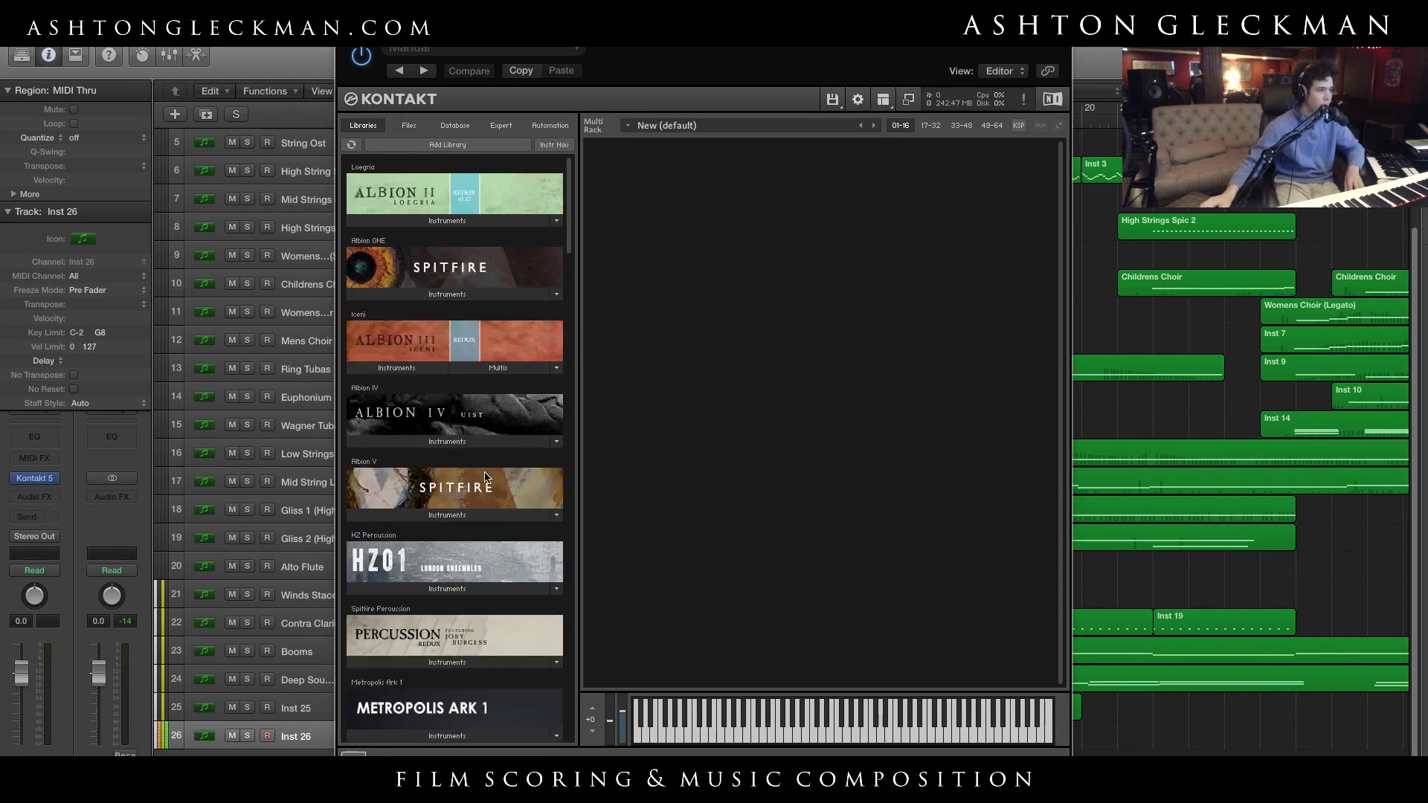
{"action": "left_click", "coordinate": [428, 295]}
{"action": "scroll", "coordinate": [421, 313], "scroll_direction": "down", "scroll_amount": 1}
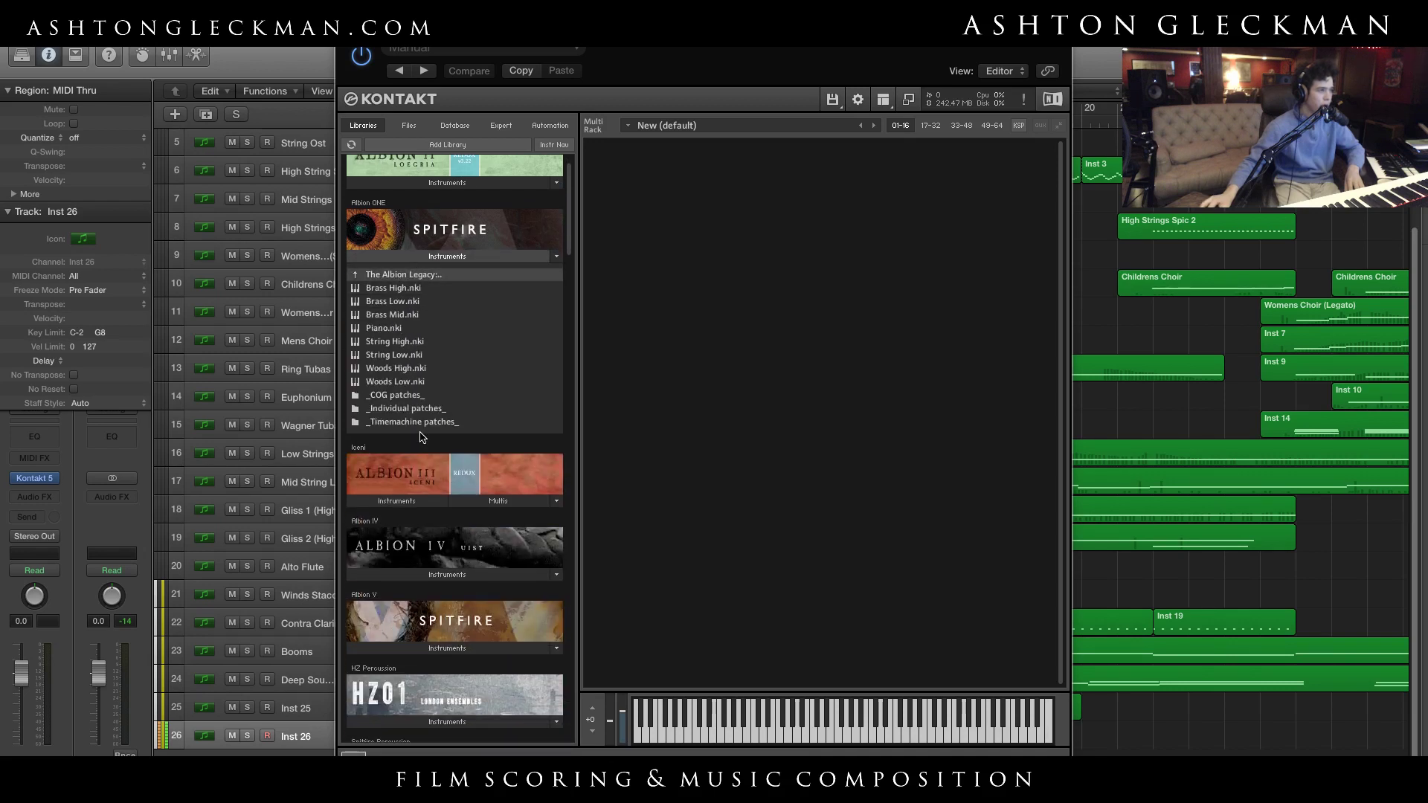
Load the Strings Mid patch from the _Individual sections_ folder of Albion One Orchestra into the rack
{"action": "left_click", "coordinate": [406, 275]}
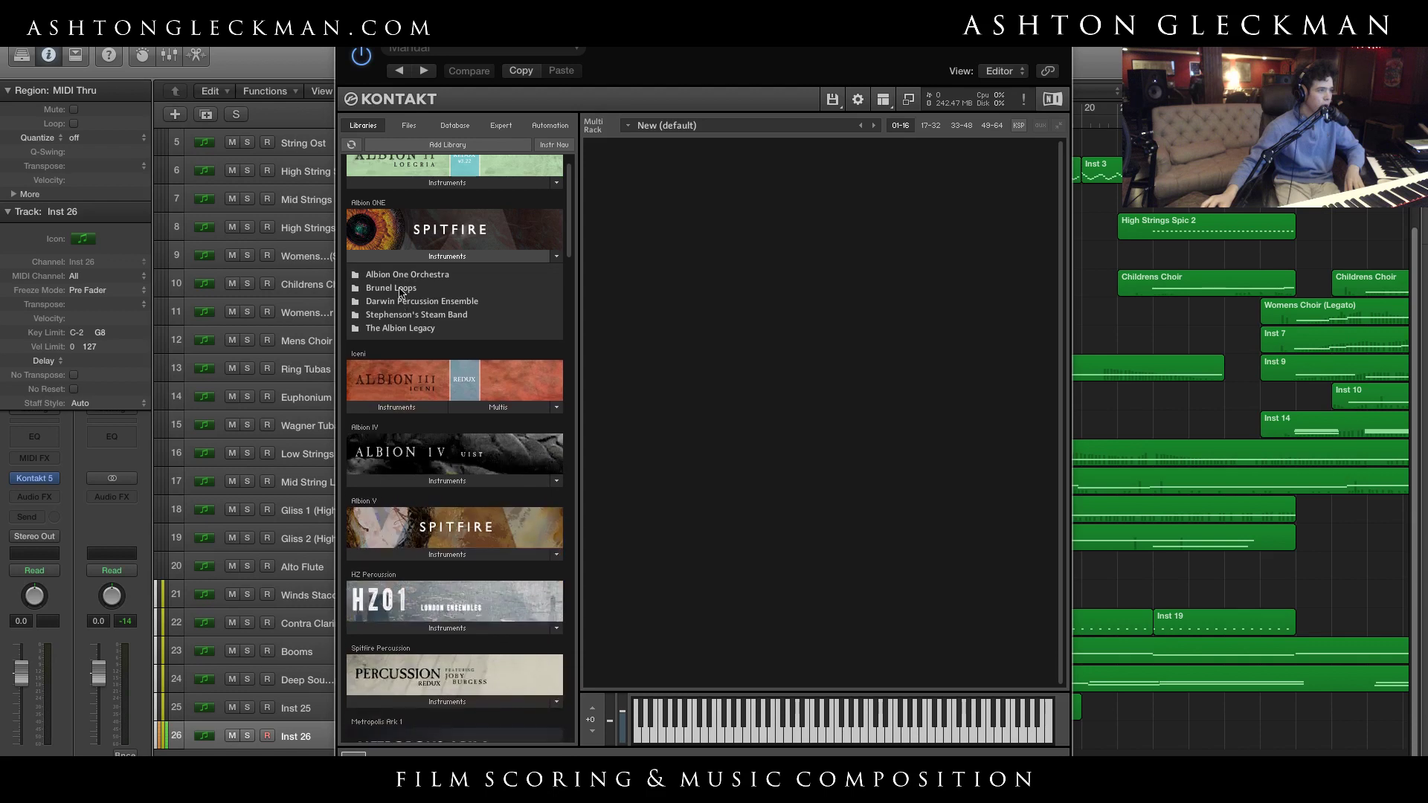
{"action": "left_click", "coordinate": [414, 279]}
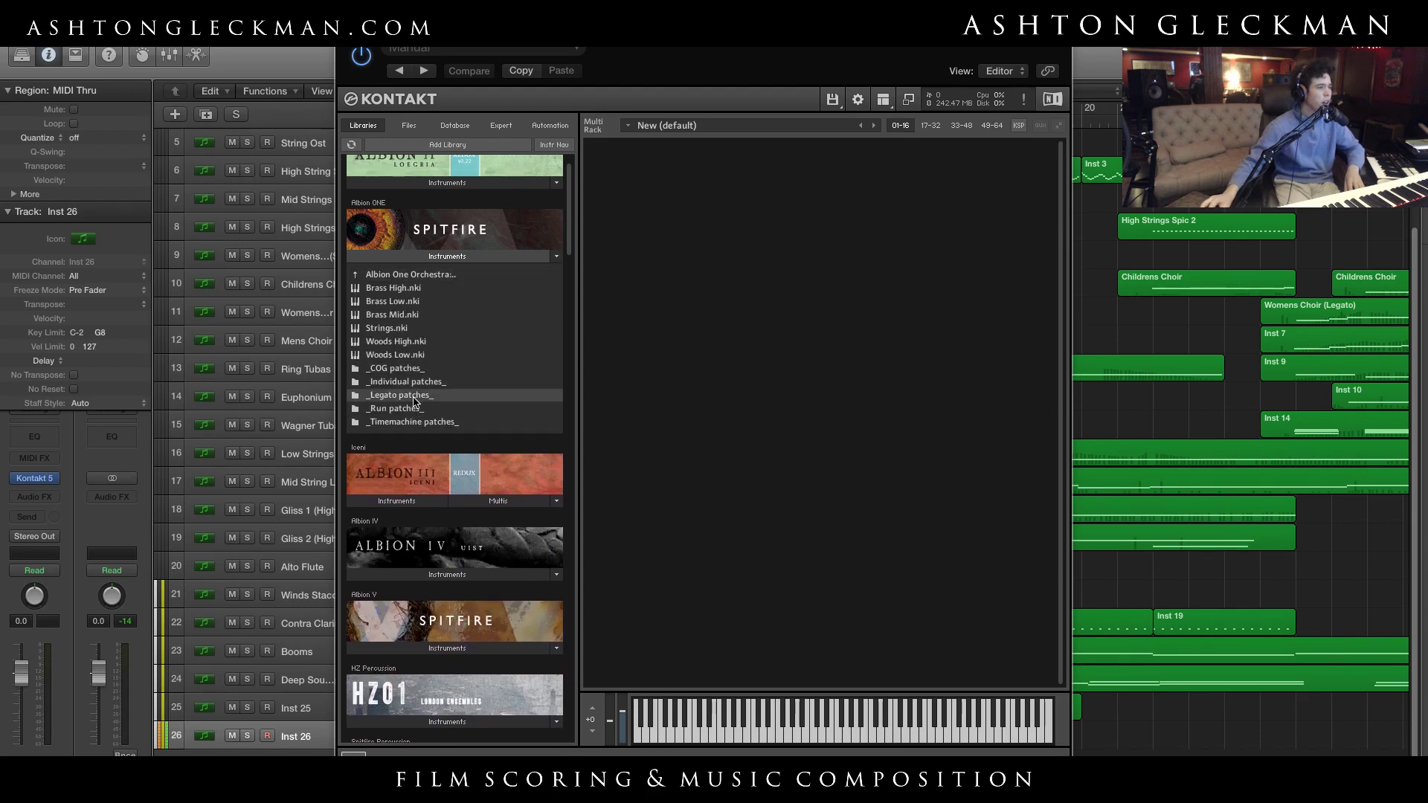
{"action": "left_click", "coordinate": [406, 381]}
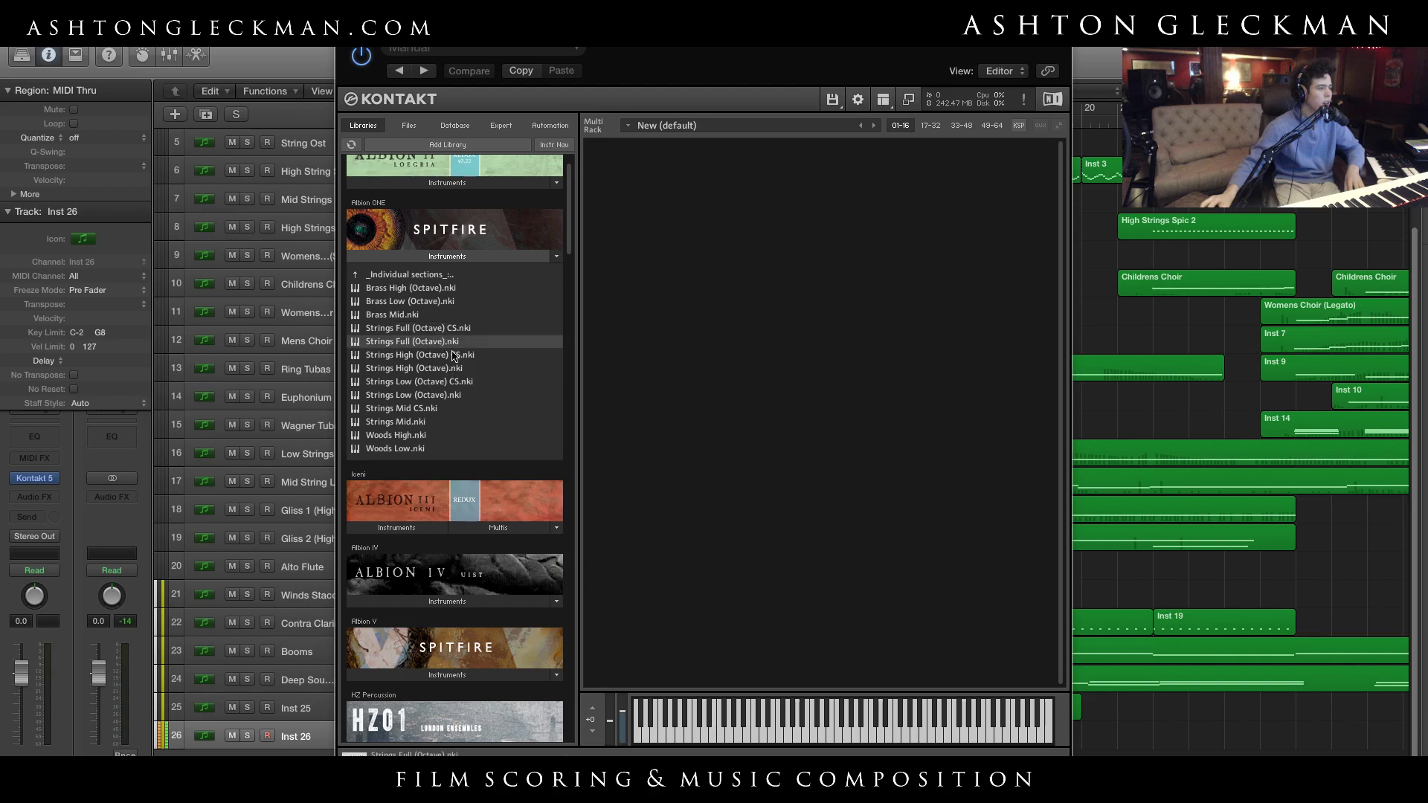
{"action": "left_click_drag", "start_coordinate": [429, 423], "coordinate": [791, 332]}
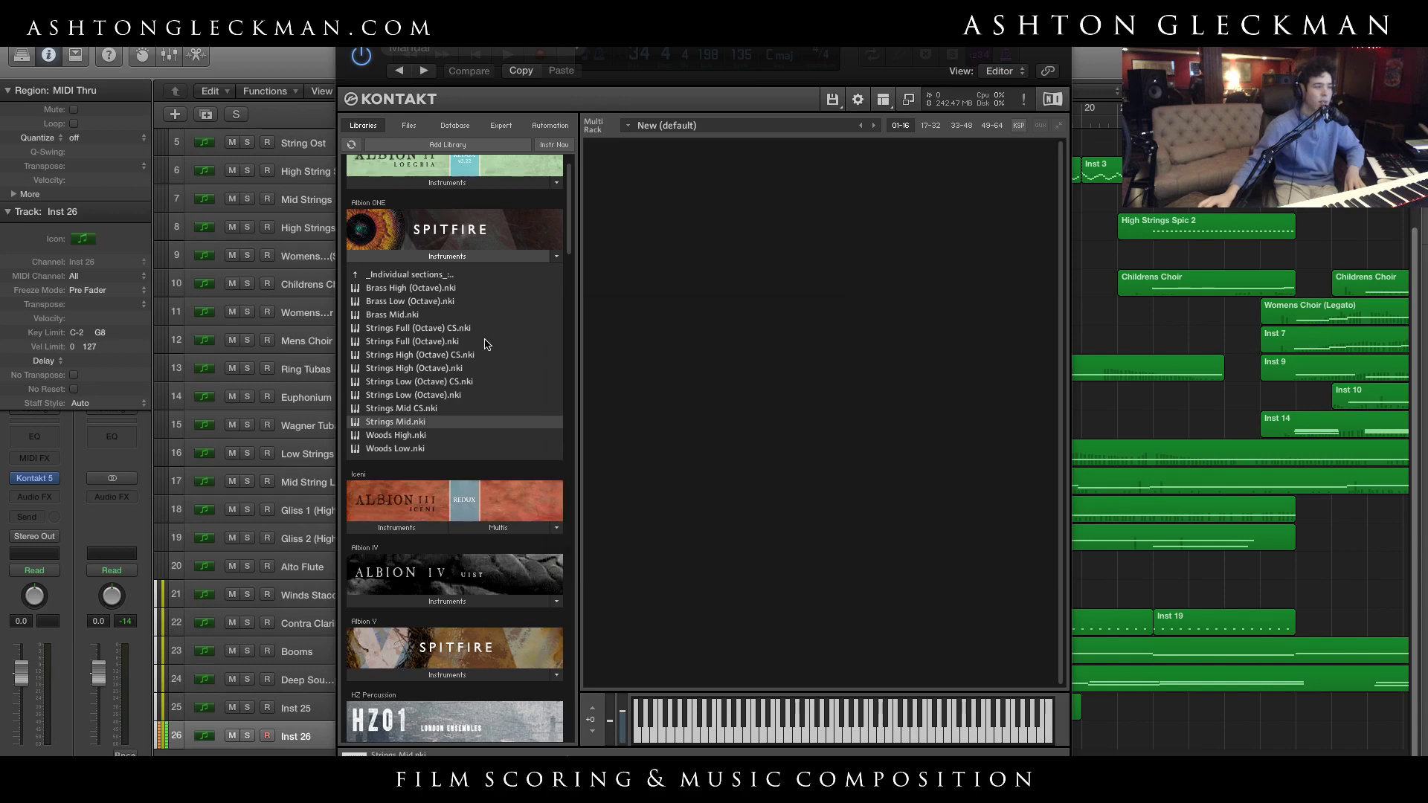
Collapse the Albion ONE patches and add Strings Mid Legato from Metropolis Ark 2's Curtius Strings (Mid) folder to the rack
{"action": "left_click", "coordinate": [431, 257]}
{"action": "scroll", "coordinate": [454, 446], "scroll_direction": "down", "scroll_amount": 5}
{"action": "left_click", "coordinate": [446, 476]}
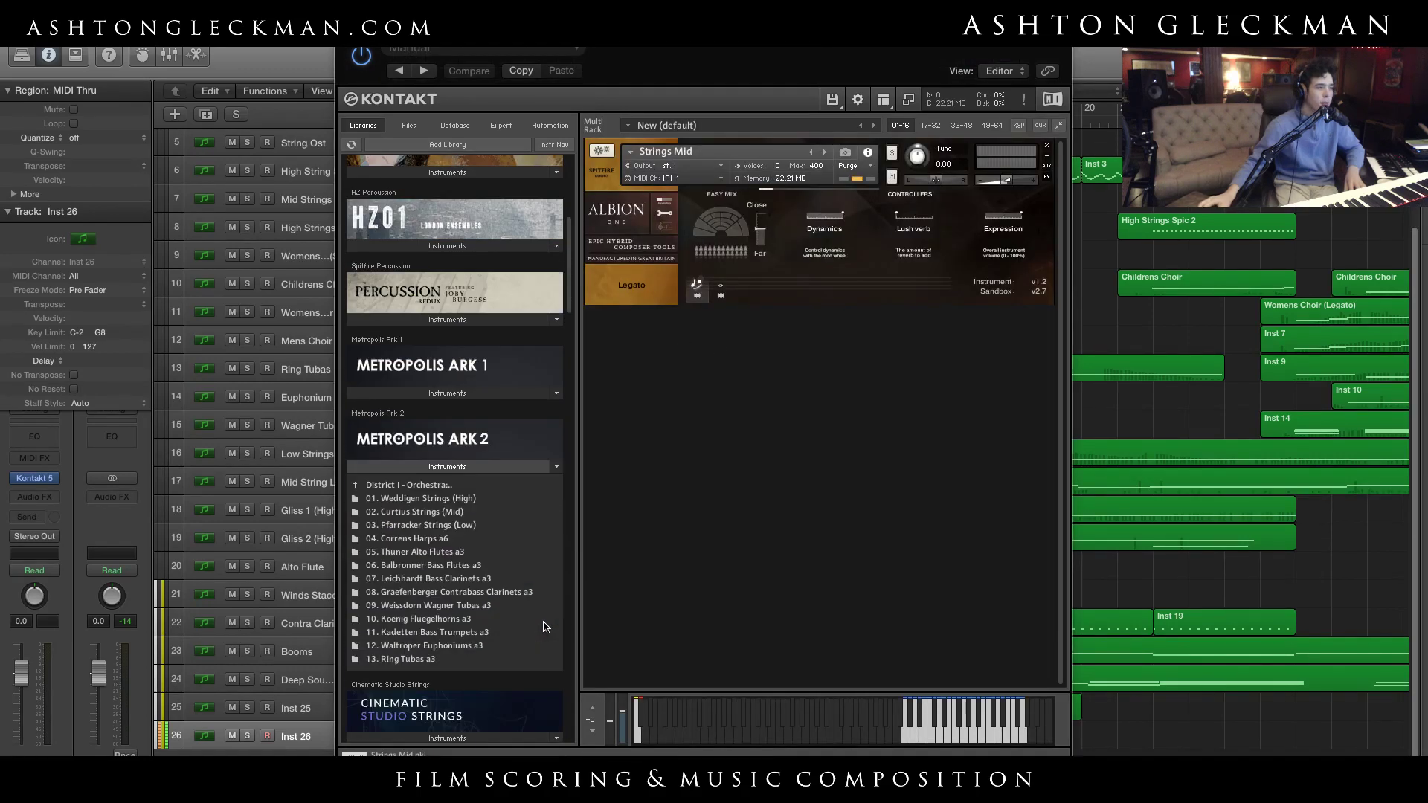
{"action": "scroll", "coordinate": [521, 558], "scroll_direction": "down", "scroll_amount": 3}
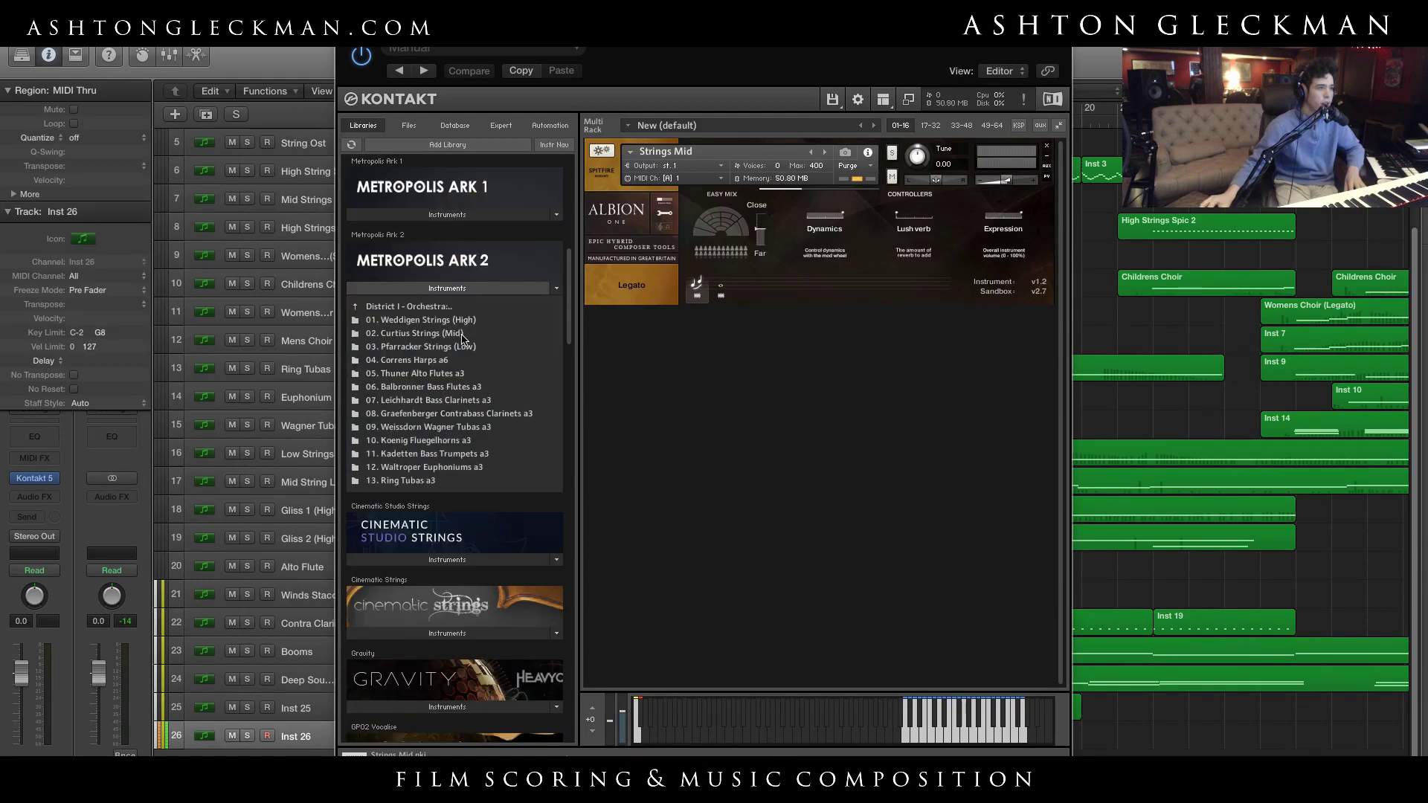
{"action": "double_click", "coordinate": [416, 333]}
{"action": "left_click_drag", "start_coordinate": [446, 320], "coordinate": [842, 352]}
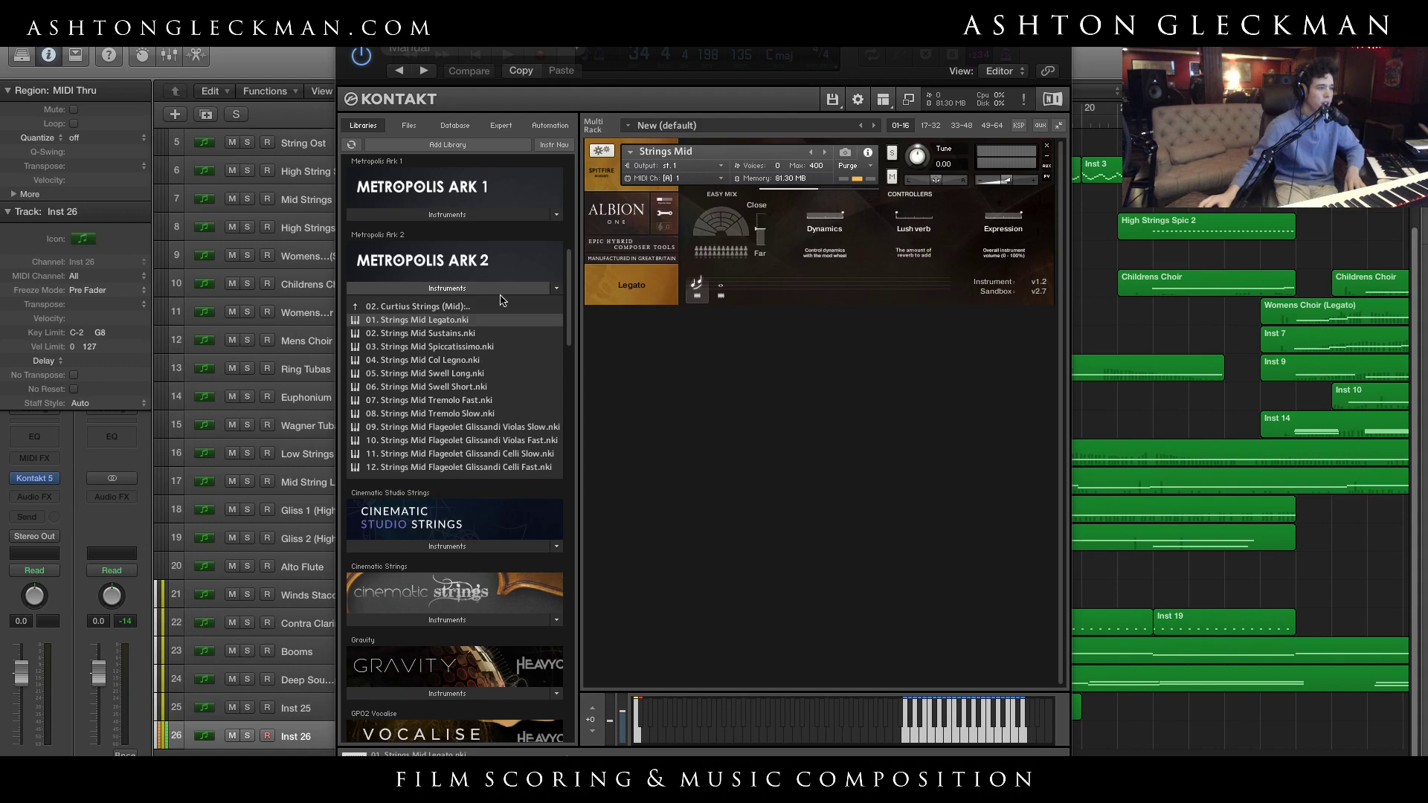
Collapse the Metropolis Ark 2 patches and add CSS Violas from Cinematic Studio Strings to the rack
{"action": "left_click", "coordinate": [481, 289]}
{"action": "scroll", "coordinate": [446, 312], "scroll_direction": "down", "scroll_amount": 5}
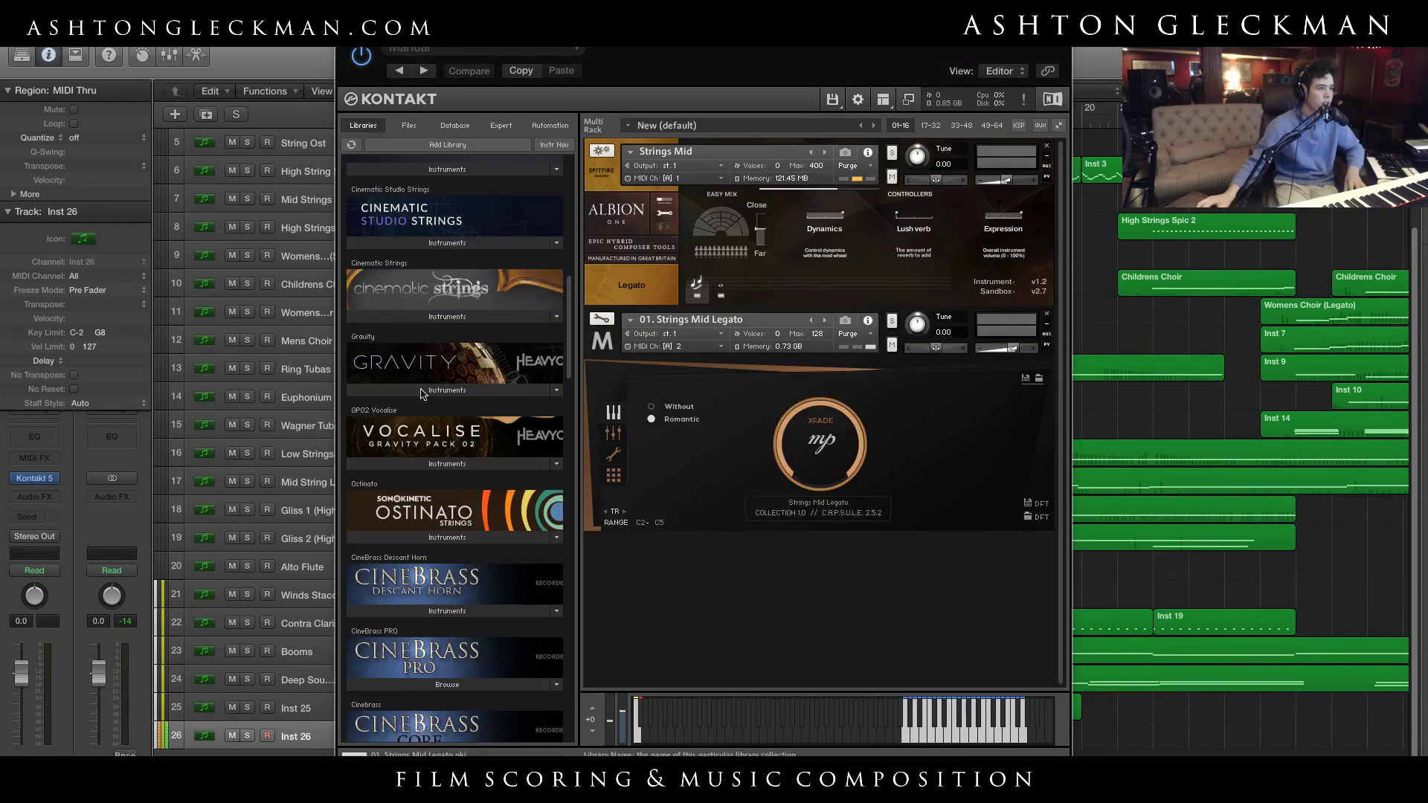
{"action": "left_click", "coordinate": [408, 242]}
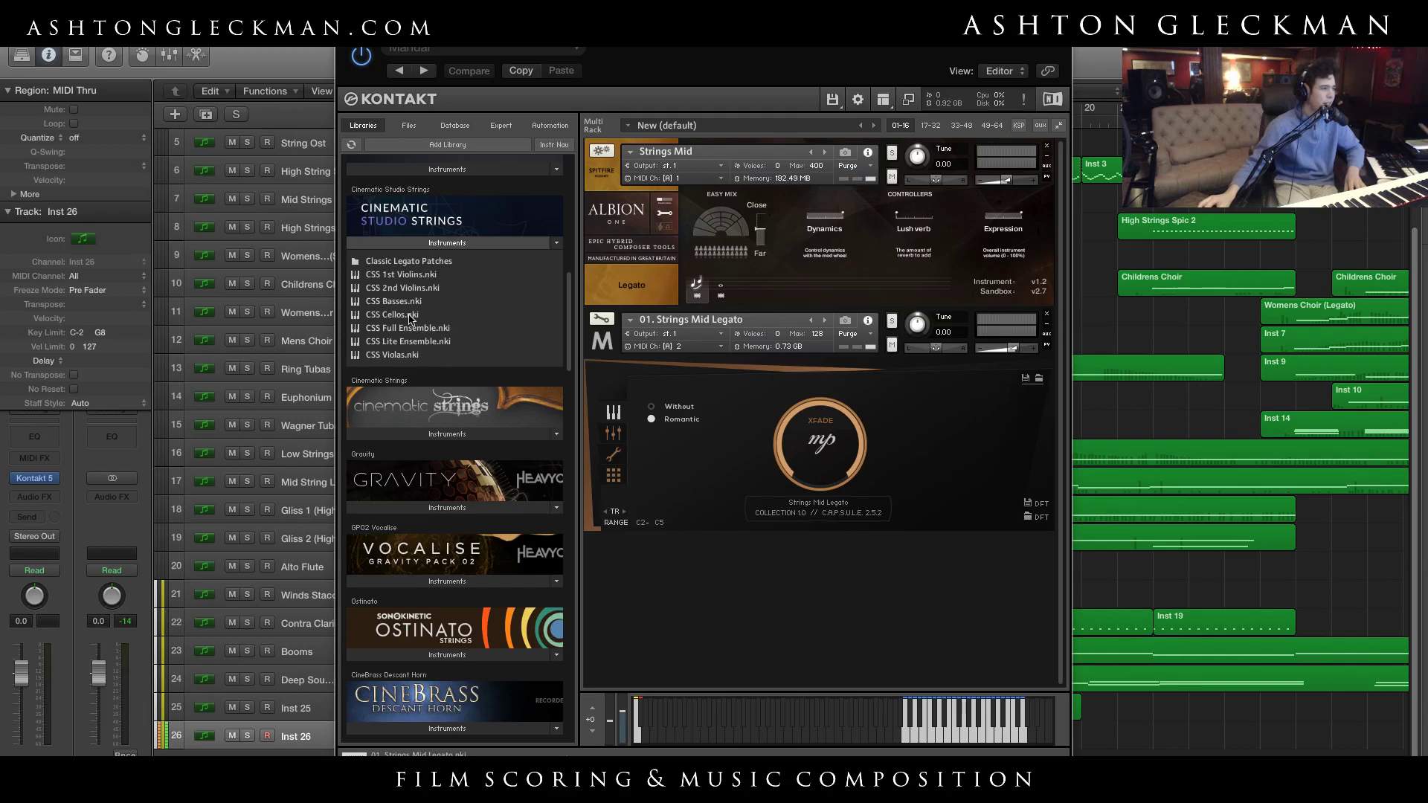
{"action": "left_click", "coordinate": [423, 355]}
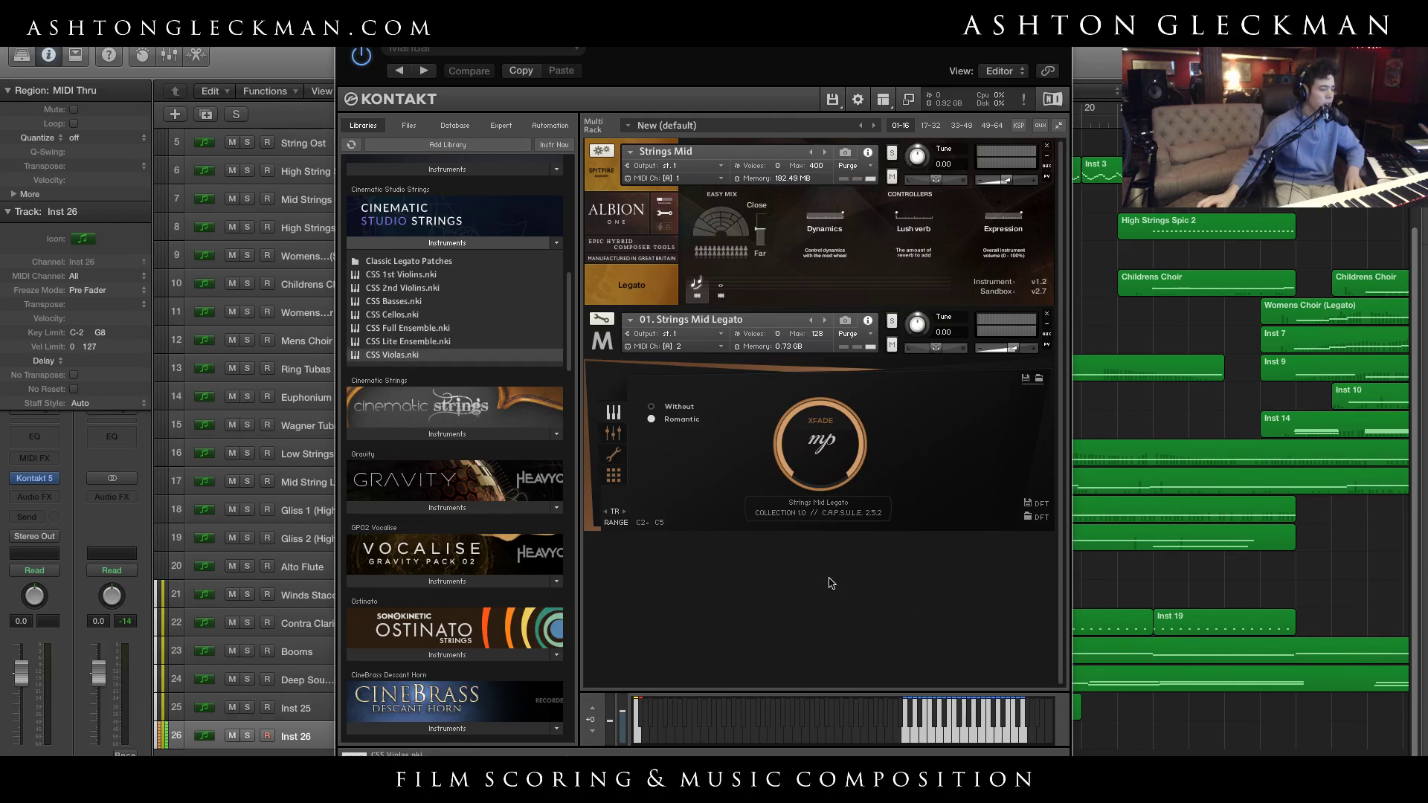
Hide and reshow the Inst 26 instrument window, place it beside the arrangement's later bars, and collapse the Cinematic Studio Strings patches
{"action": "left_click_drag", "start_coordinate": [679, 73], "coordinate": [291, 73]}
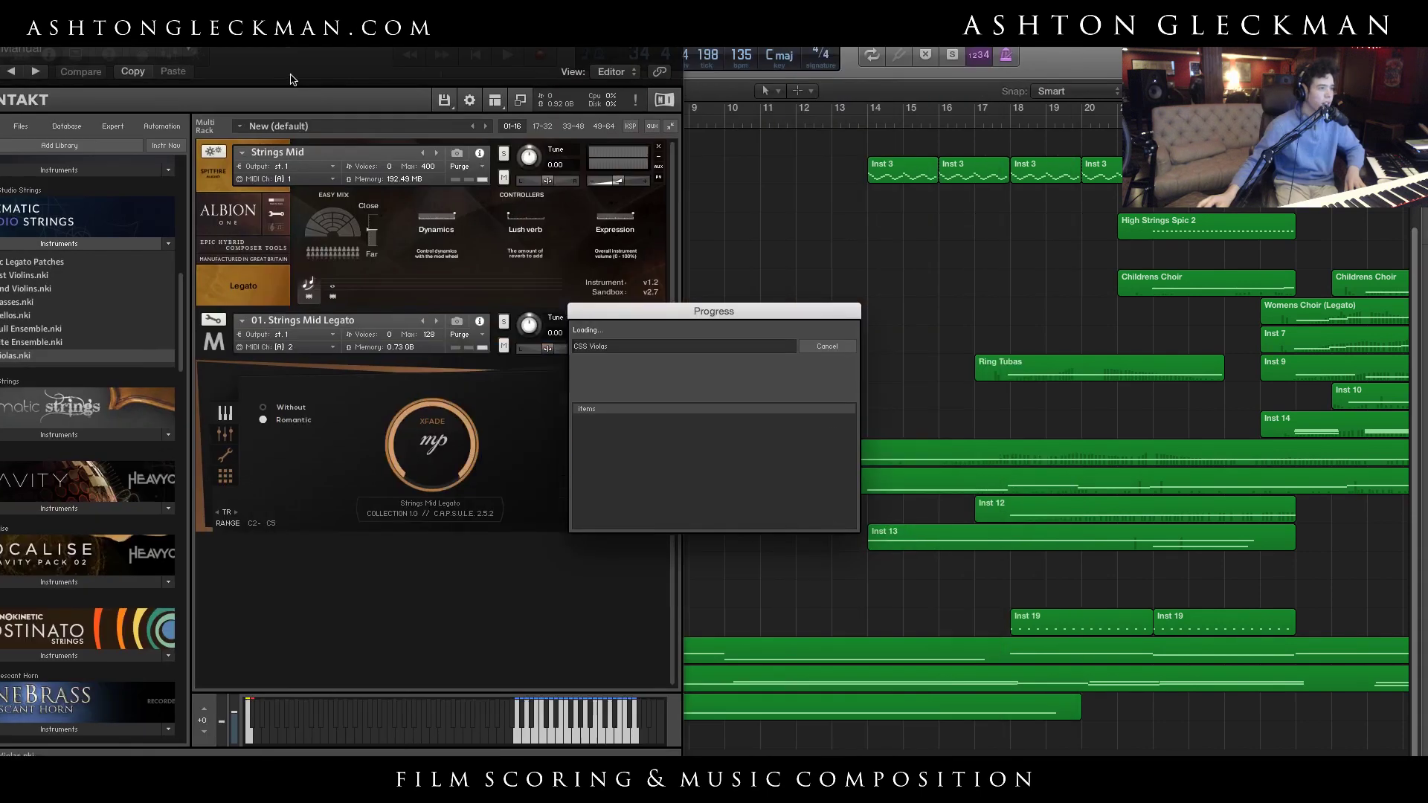
{"action": "key", "text": "super+w"}
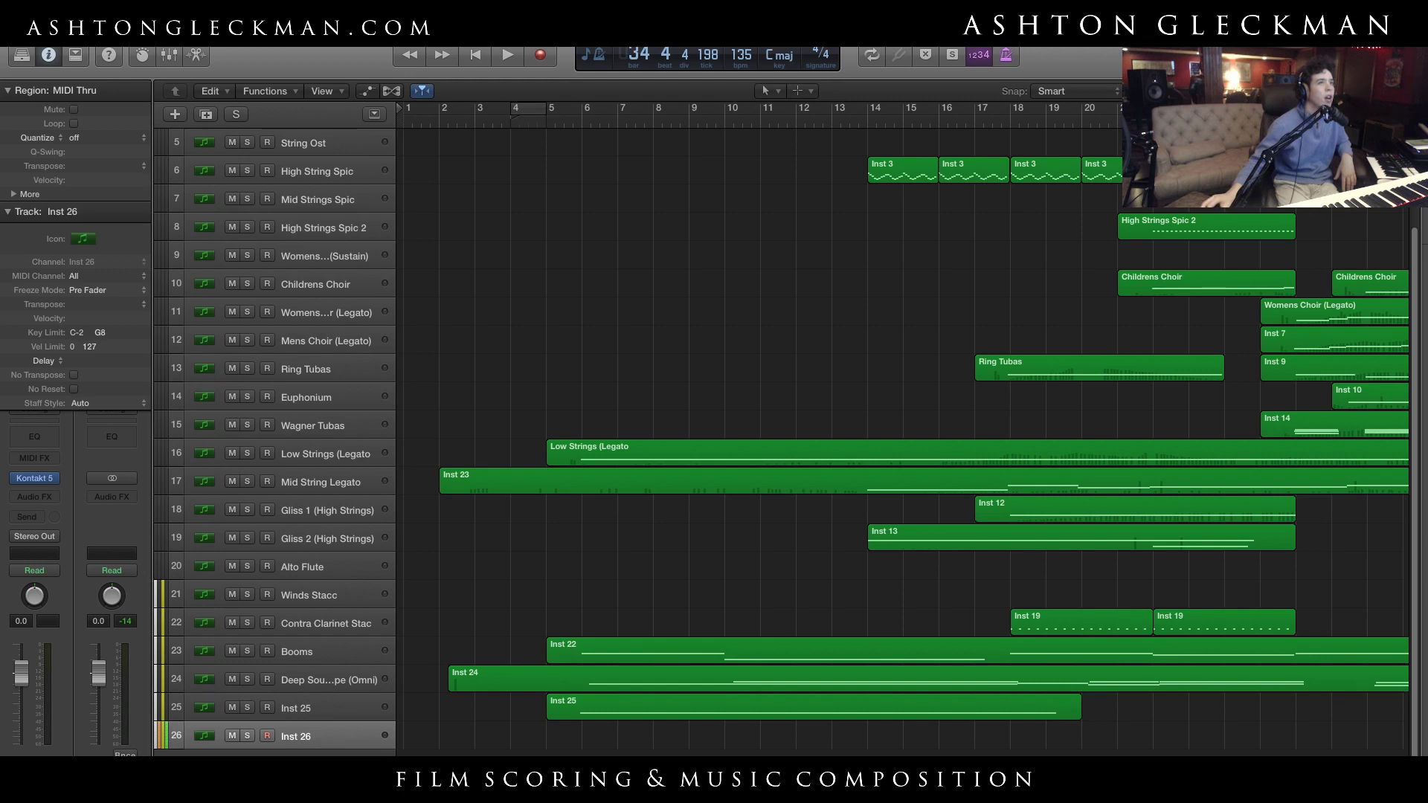
{"action": "key", "text": "v"}
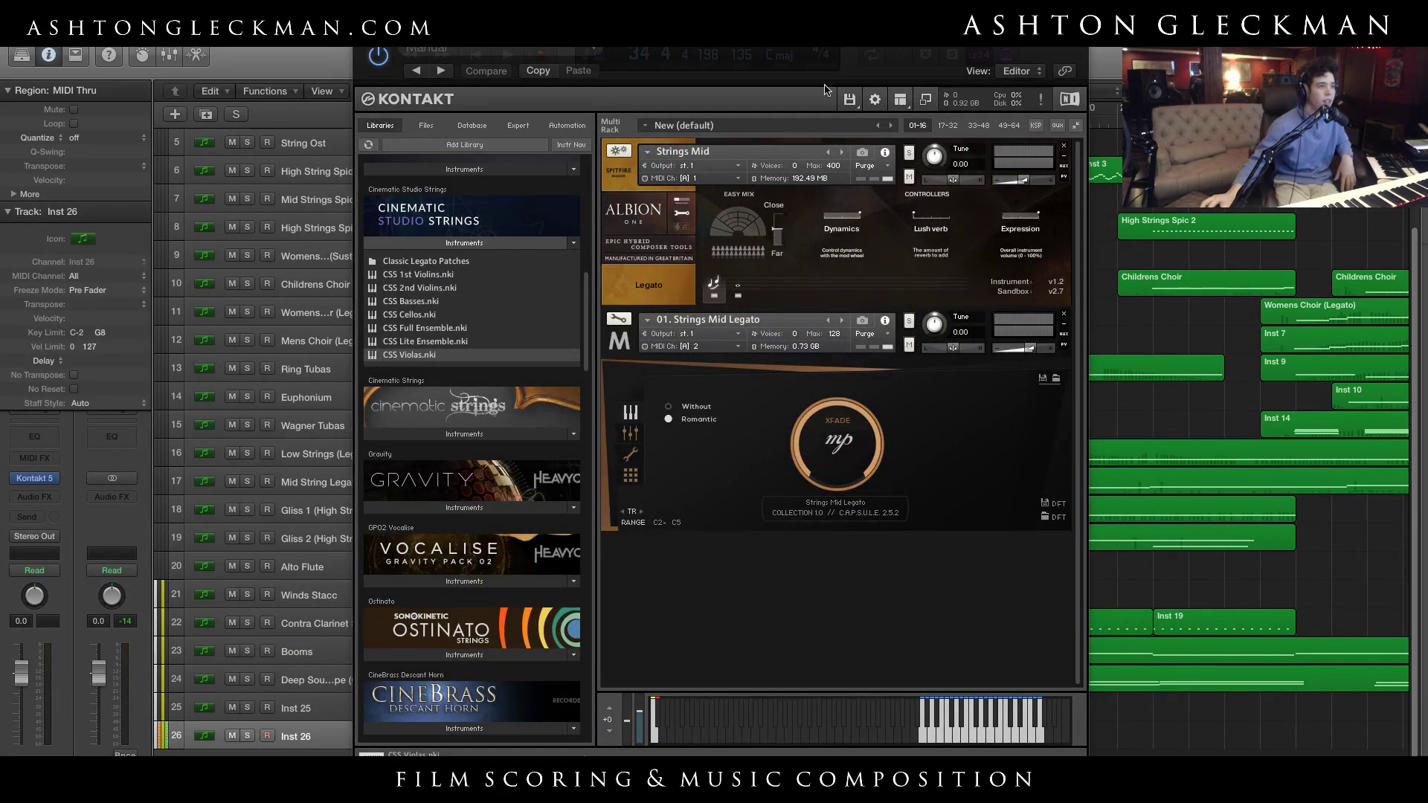
{"action": "left_click_drag", "start_coordinate": [823, 89], "coordinate": [600, 89]}
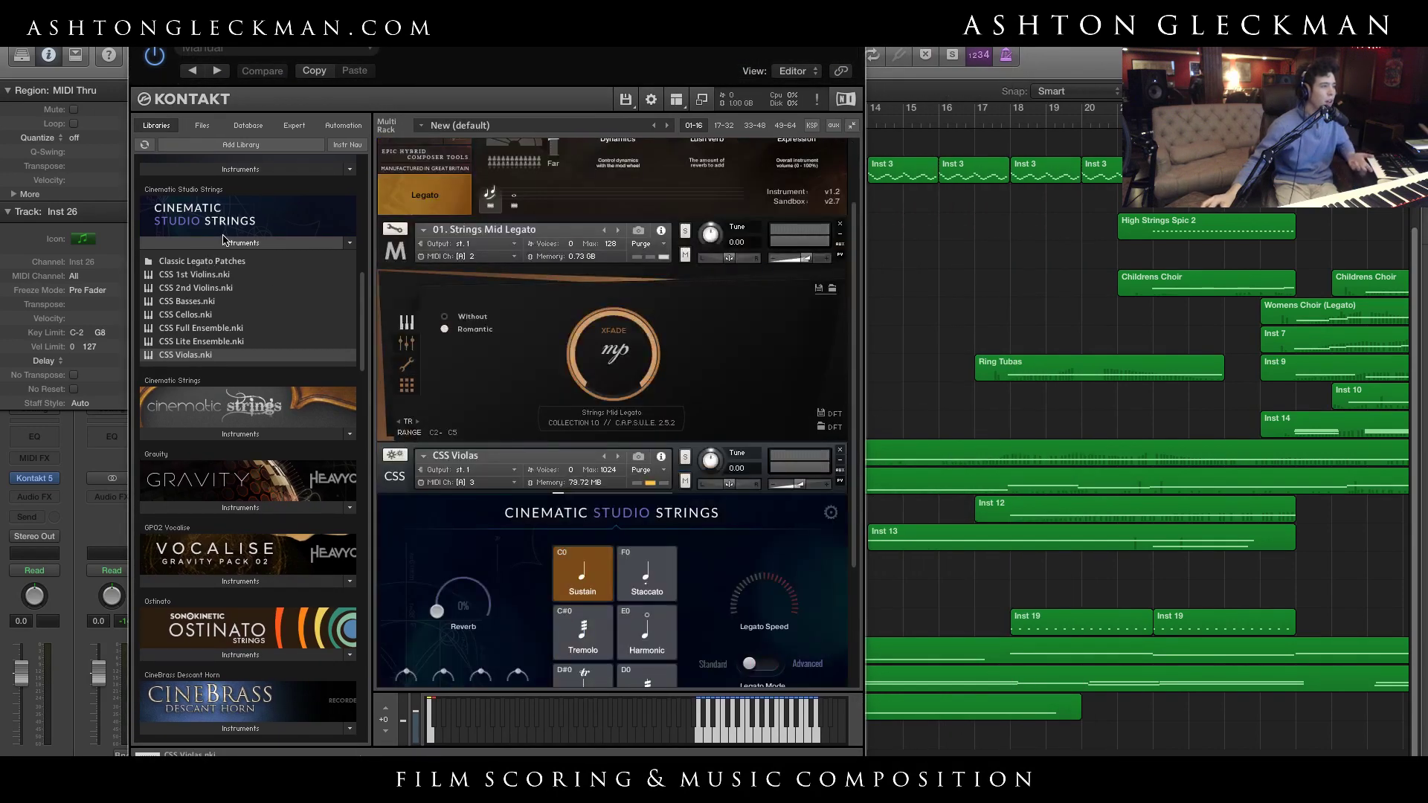
{"action": "left_click", "coordinate": [248, 246]}
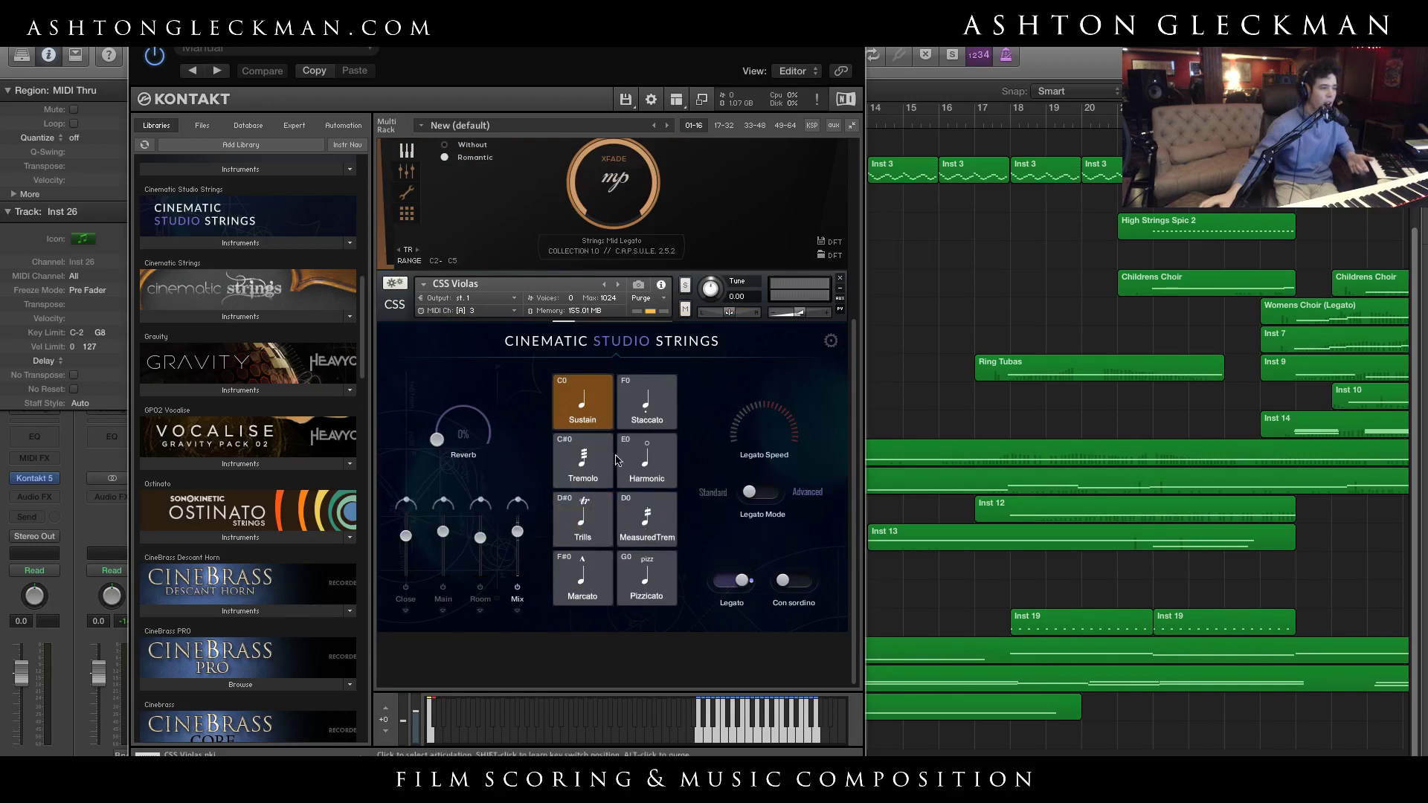
Set the MIDI input of the CSS Violas and Strings Mid Legato patches to Port A channel 1
{"action": "left_click", "coordinate": [465, 310]}
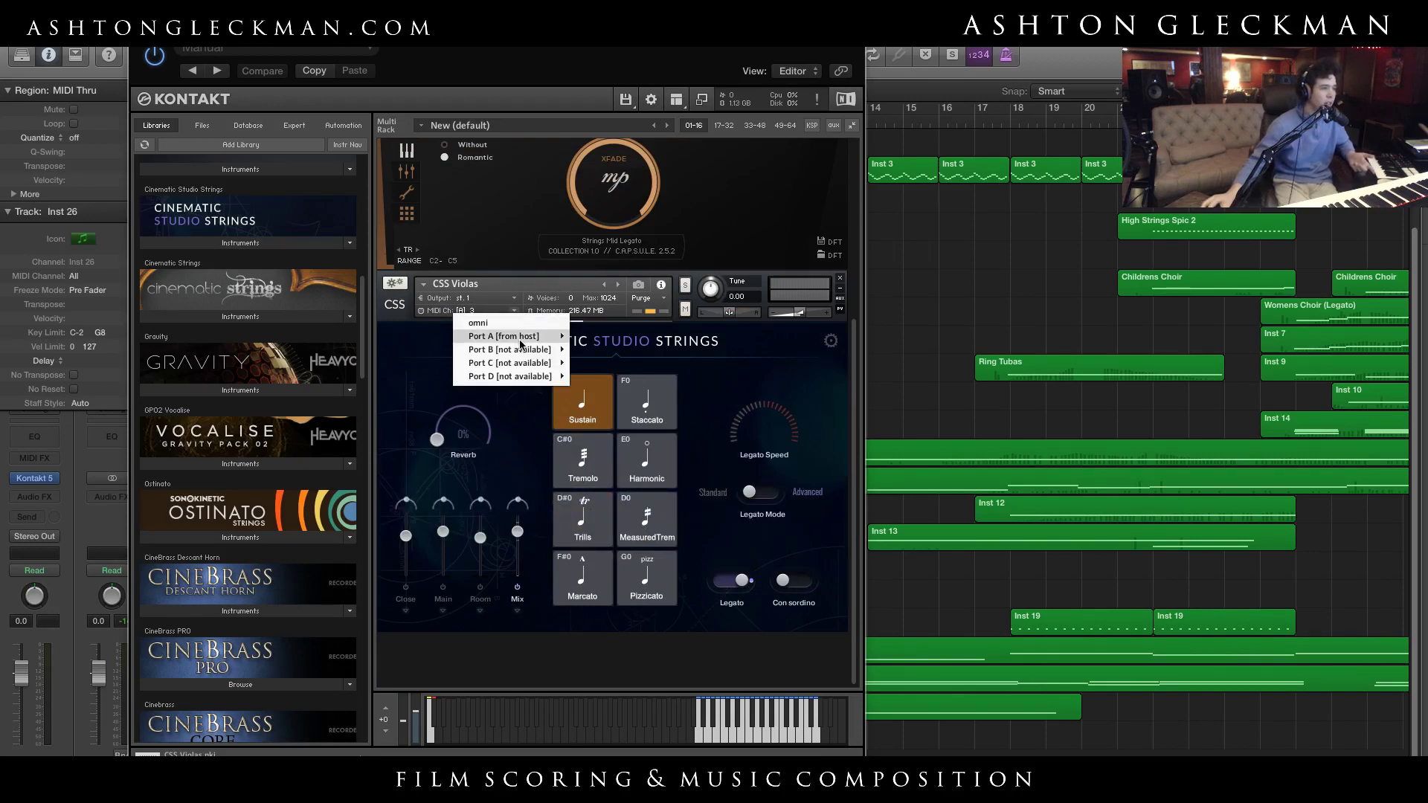
{"action": "left_click", "coordinate": [586, 336]}
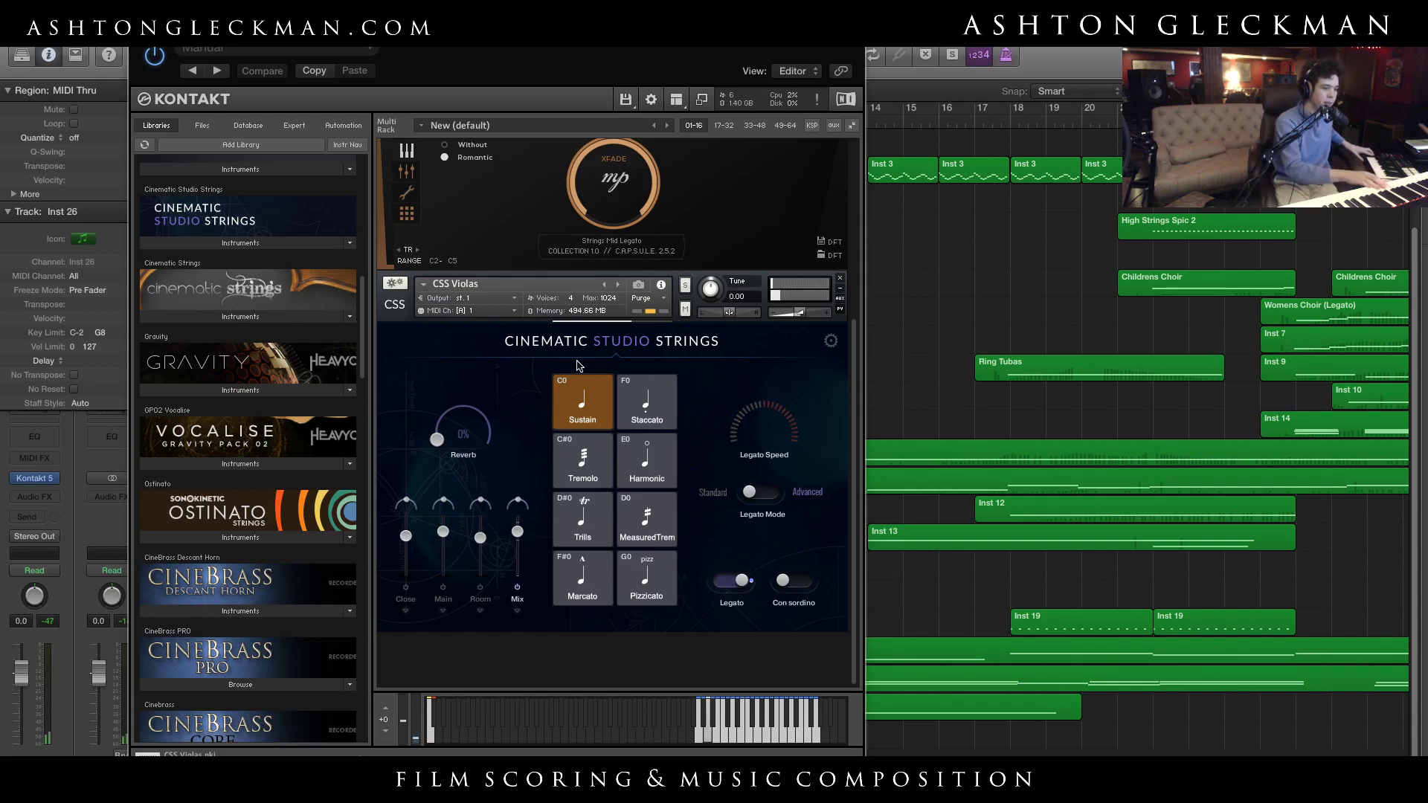
{"action": "scroll", "coordinate": [587, 283], "scroll_direction": "up", "scroll_amount": 5}
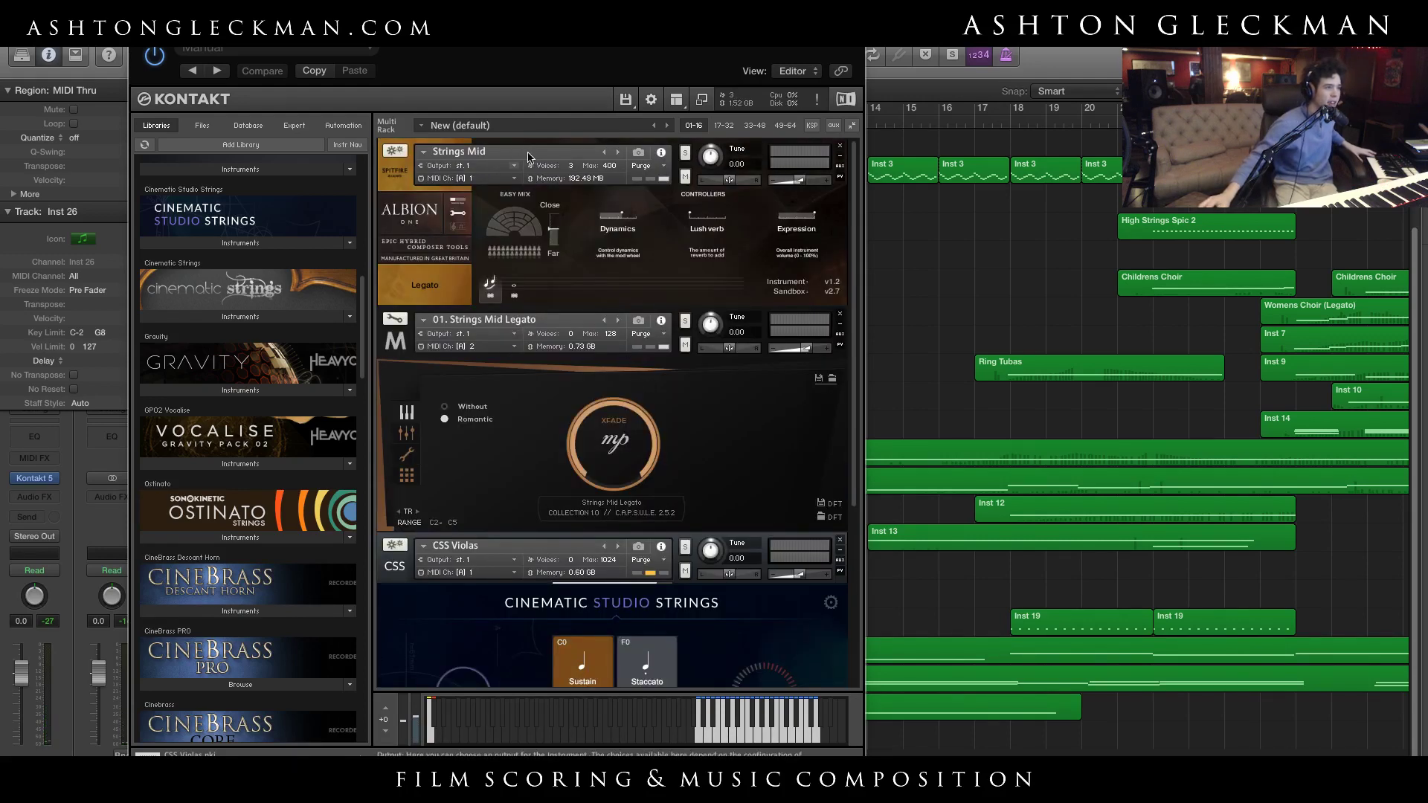
{"action": "left_click", "coordinate": [507, 346]}
{"action": "left_click", "coordinate": [584, 372]}
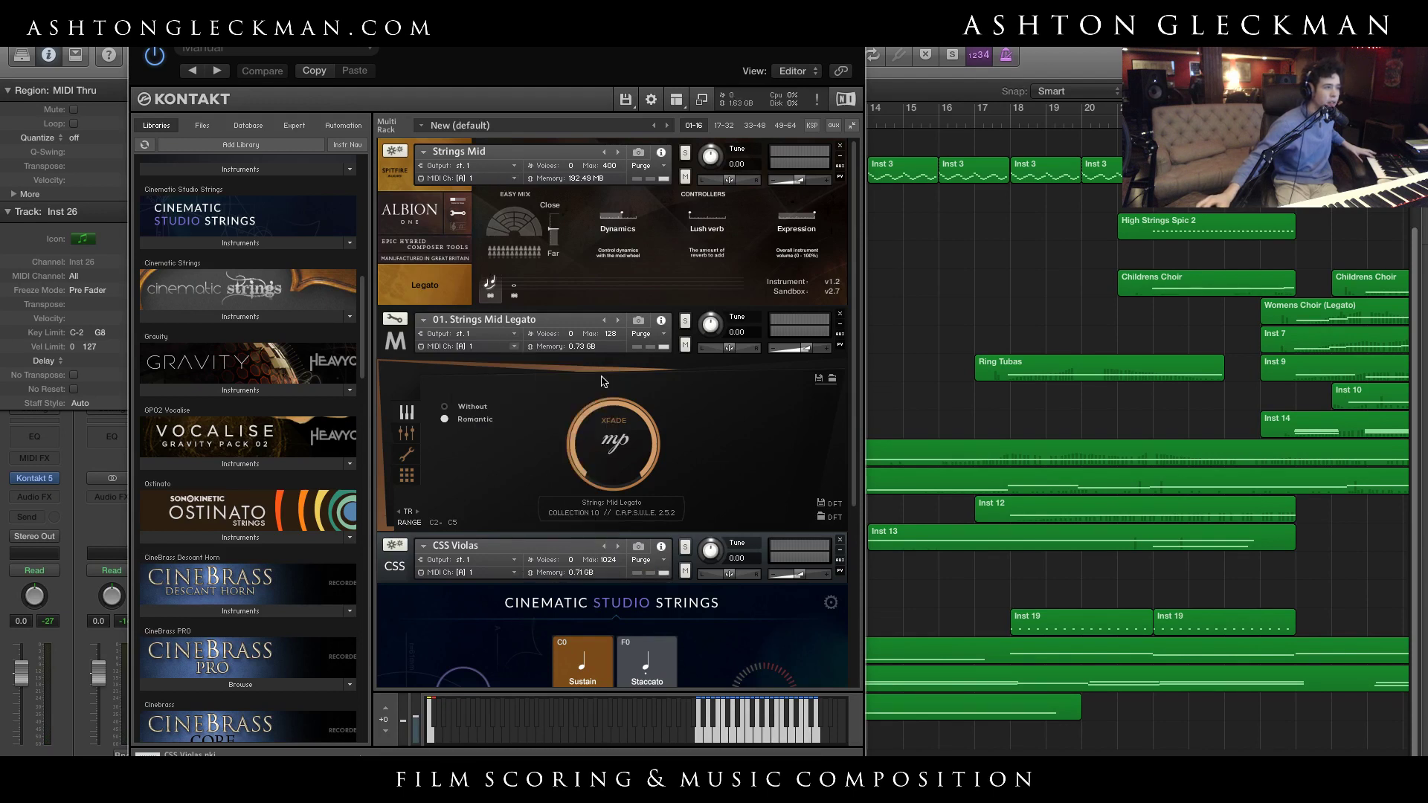
Audition the Strings Mid, Strings Mid Legato and CSS Violas patches by soloing each one in turn
{"action": "left_click", "coordinate": [685, 154]}
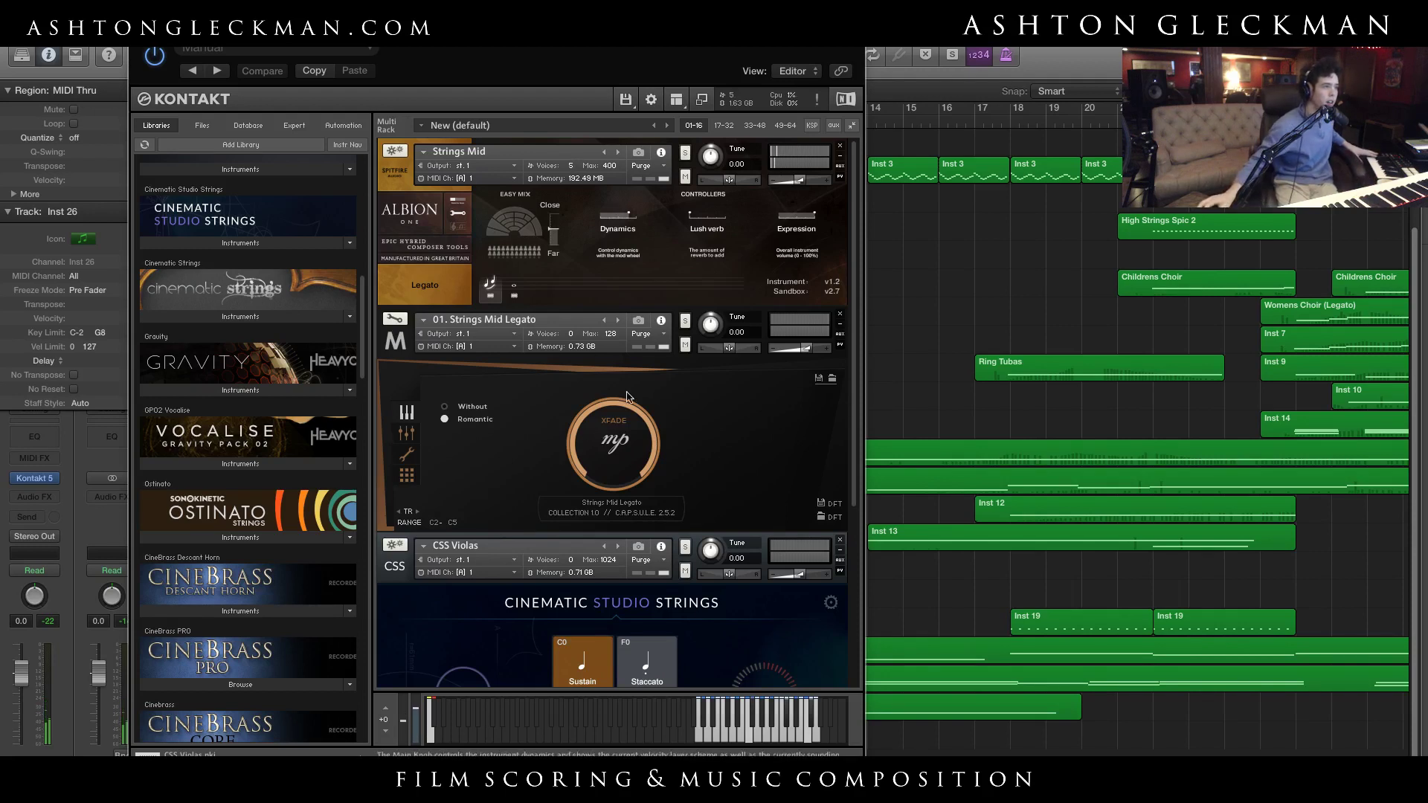
{"action": "left_click", "coordinate": [685, 321]}
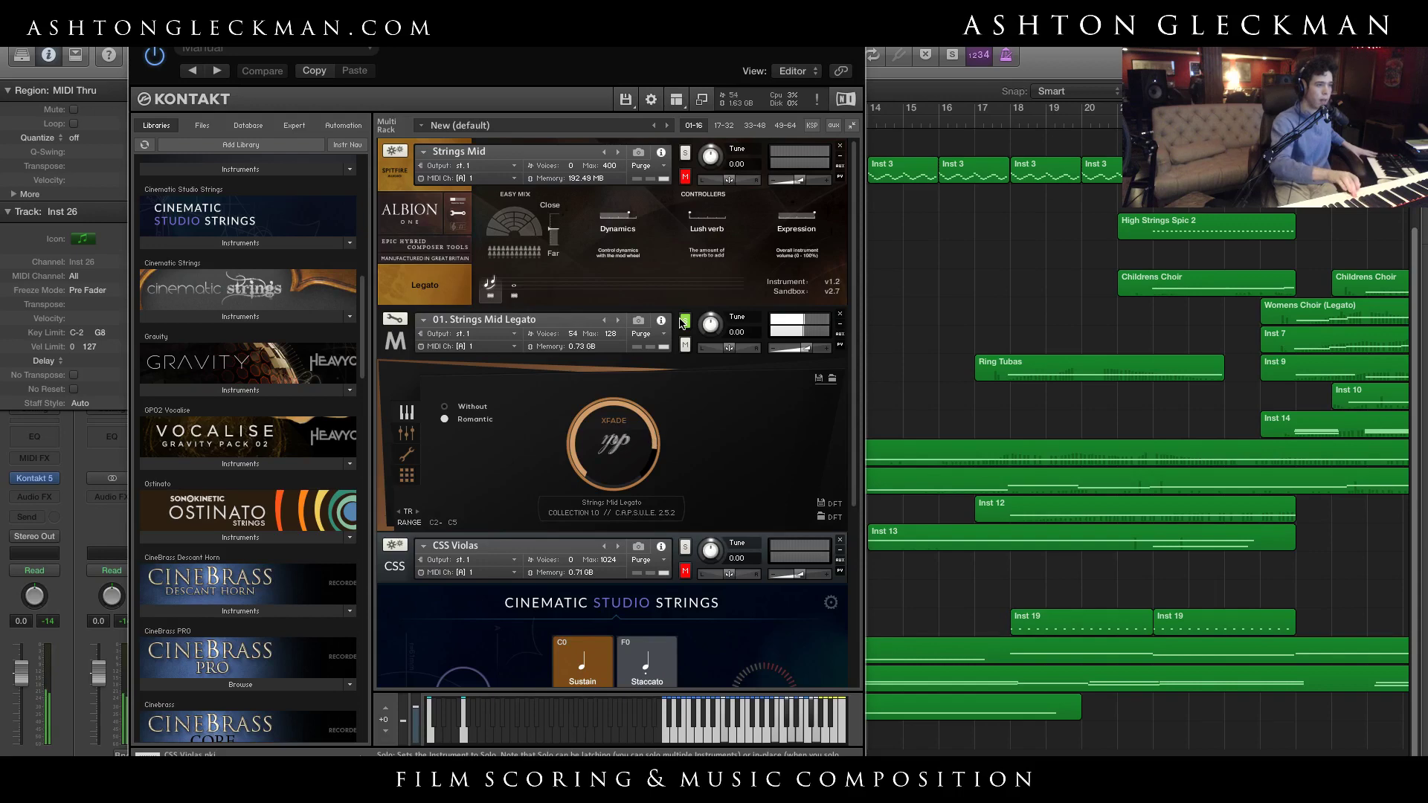
{"action": "scroll", "coordinate": [245, 298], "scroll_direction": "down", "scroll_amount": 5}
{"action": "scroll", "coordinate": [483, 632], "scroll_direction": "down", "scroll_amount": 3}
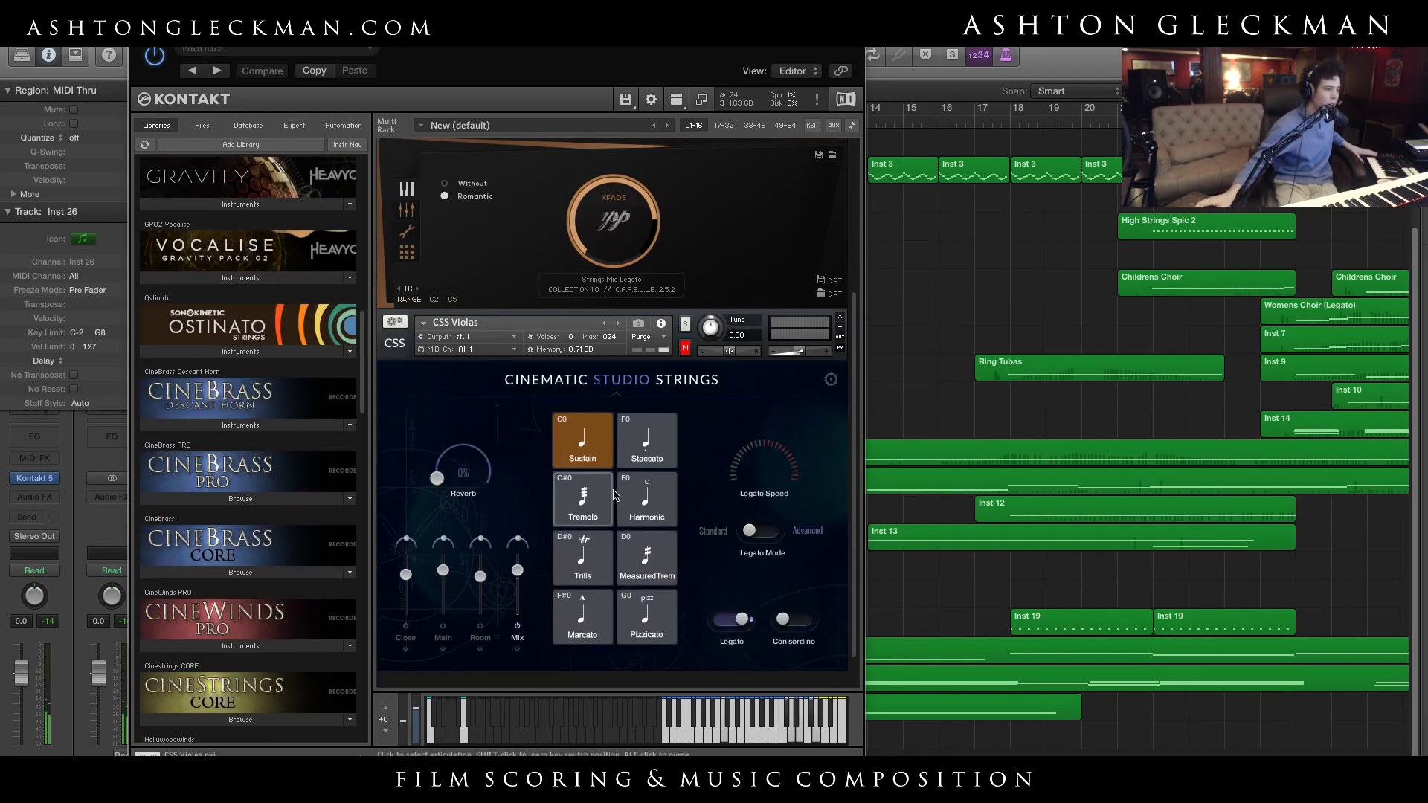
{"action": "left_click", "coordinate": [468, 349]}
{"action": "mouse_move", "coordinate": [554, 374]}
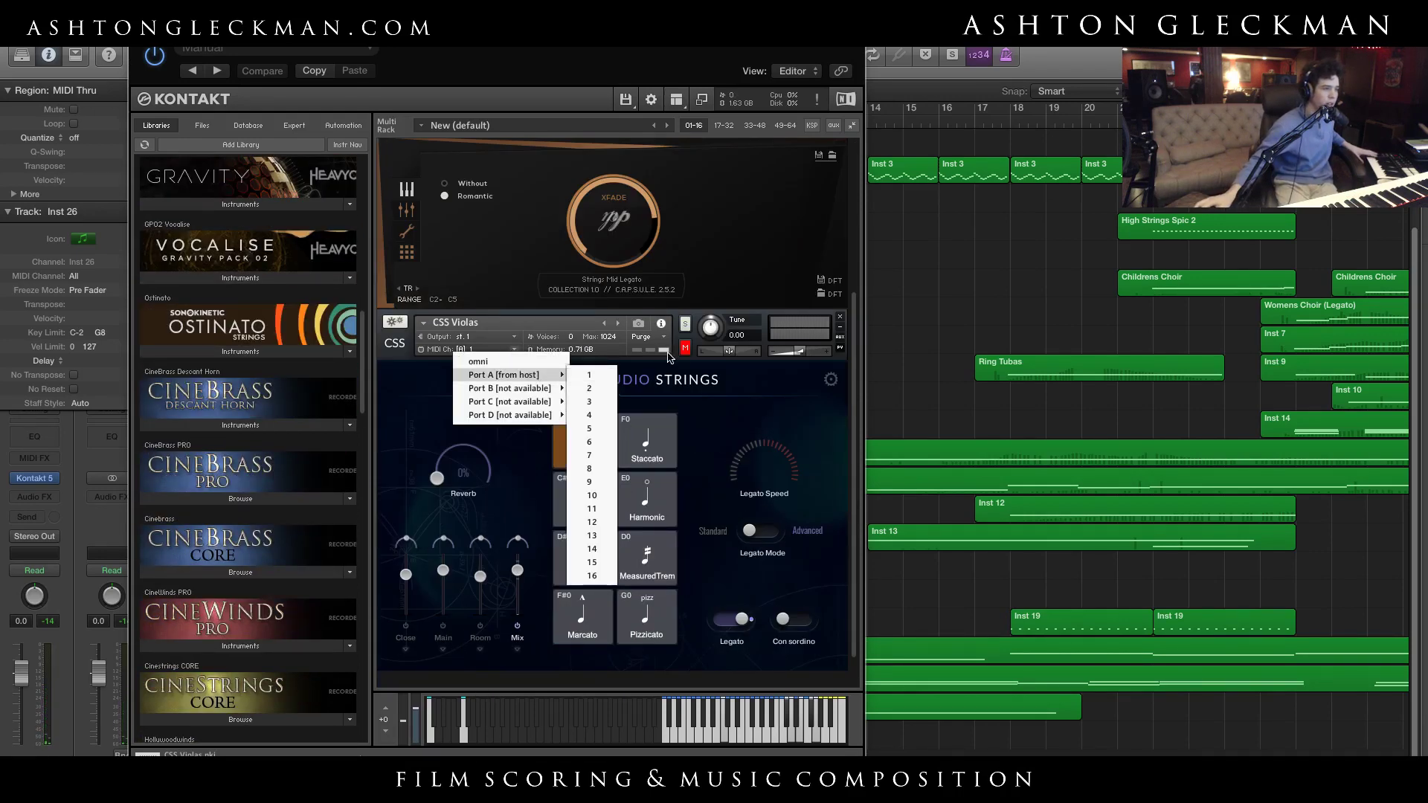
{"action": "left_click", "coordinate": [686, 326]}
{"action": "left_click", "coordinate": [686, 326]}
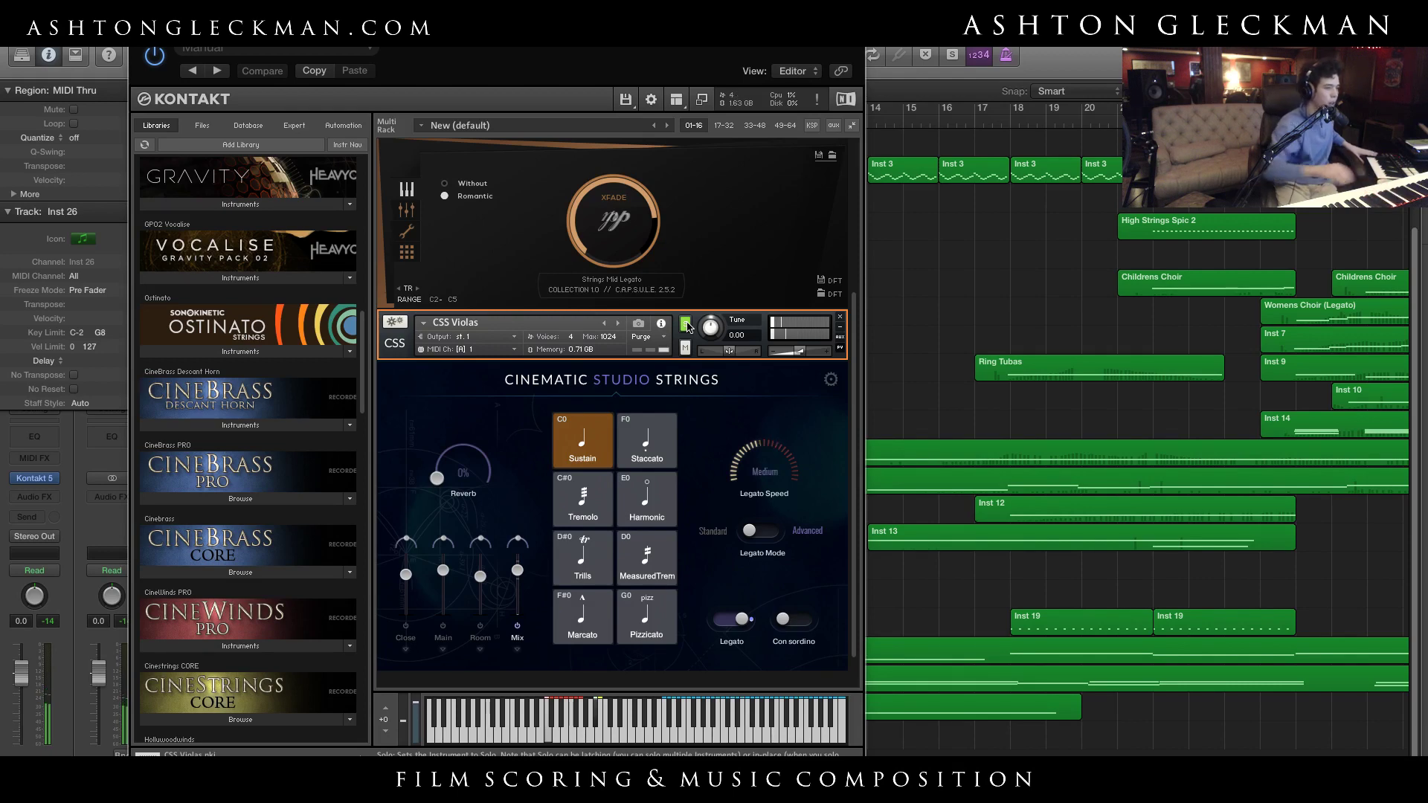
Solo the Metropolis Ark 2 Strings Mid Legato patch once more and compare its sound with CSS Violas
{"action": "scroll", "coordinate": [685, 527], "scroll_direction": "up", "scroll_amount": 3}
{"action": "scroll", "coordinate": [685, 527], "scroll_direction": "down", "scroll_amount": 3}
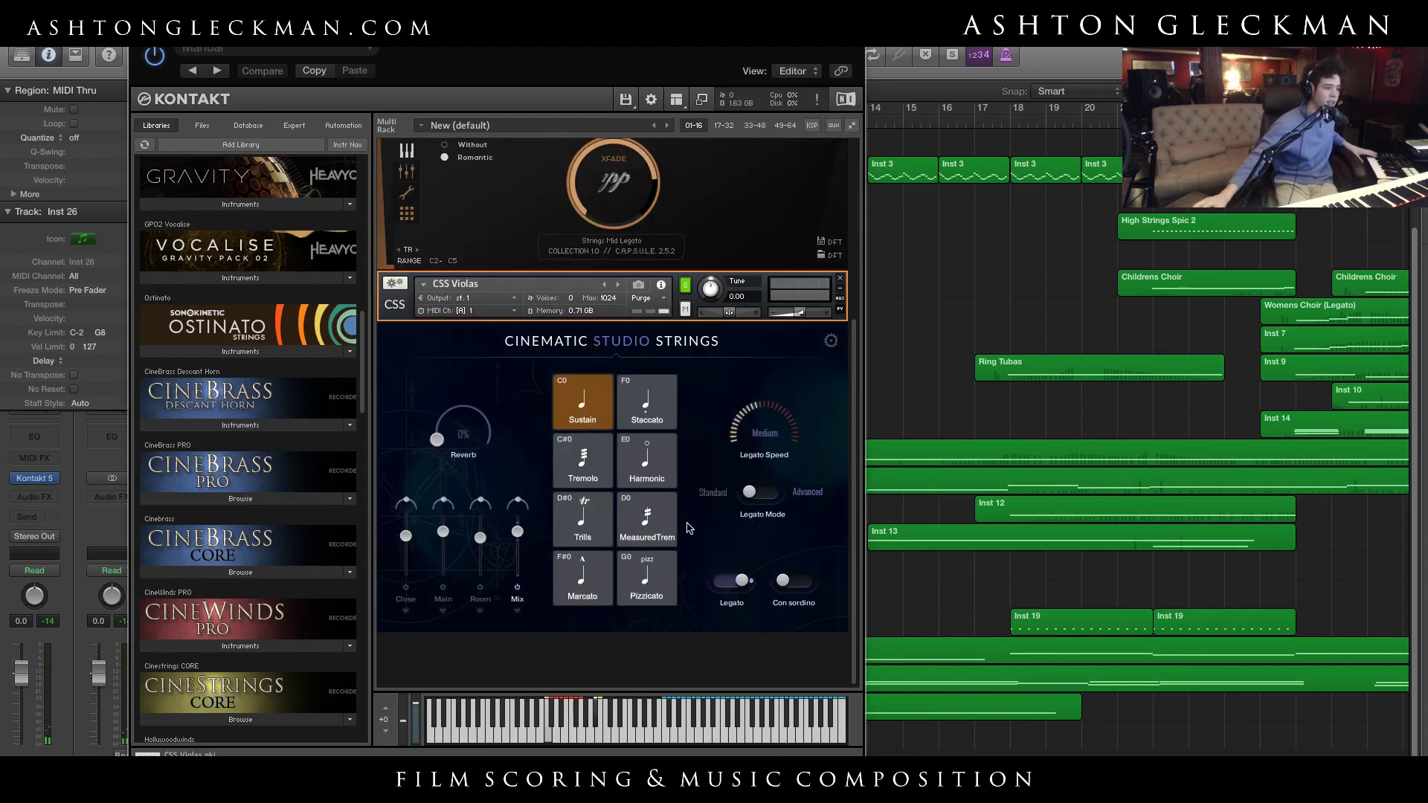
{"action": "scroll", "coordinate": [685, 527], "scroll_direction": "up", "scroll_amount": 1}
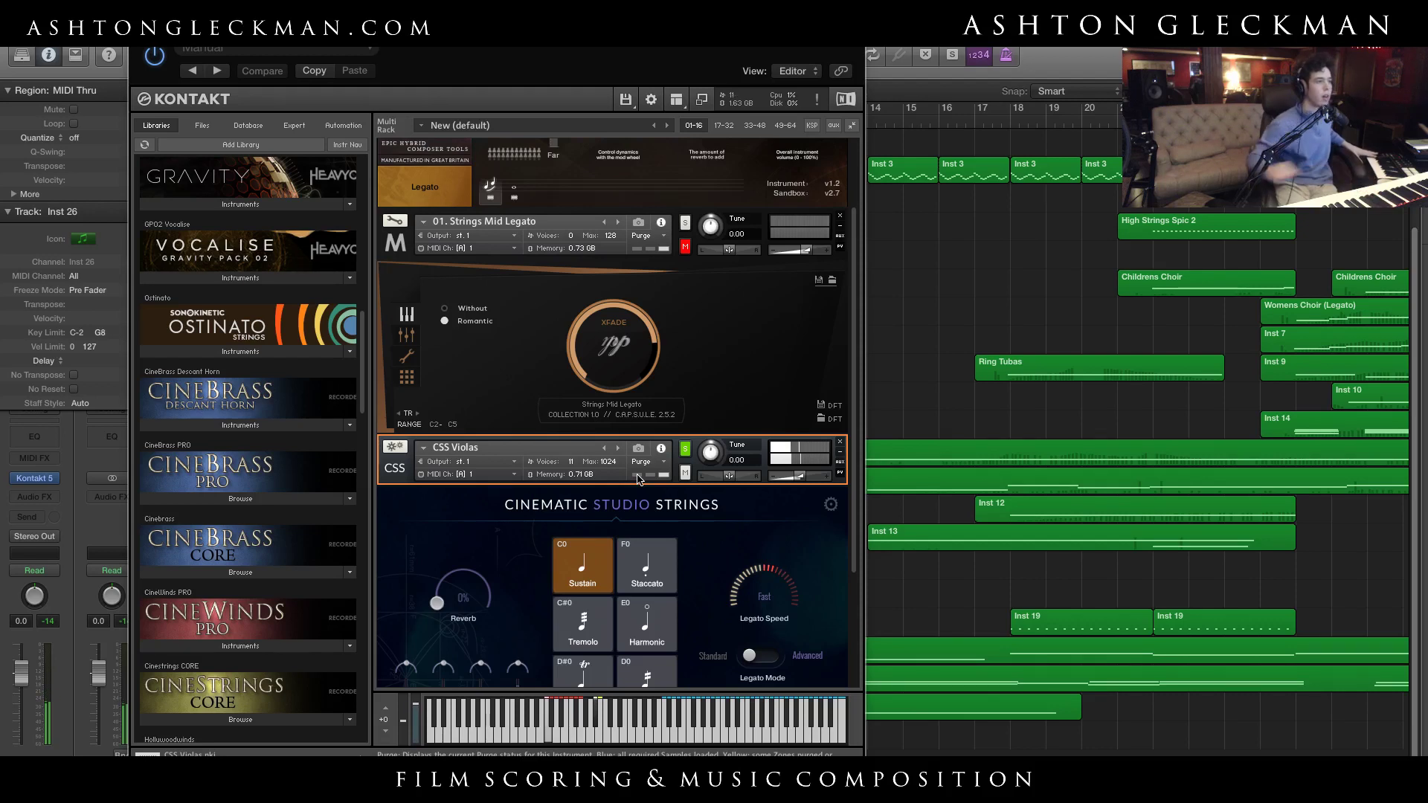
{"action": "left_click", "coordinate": [686, 222]}
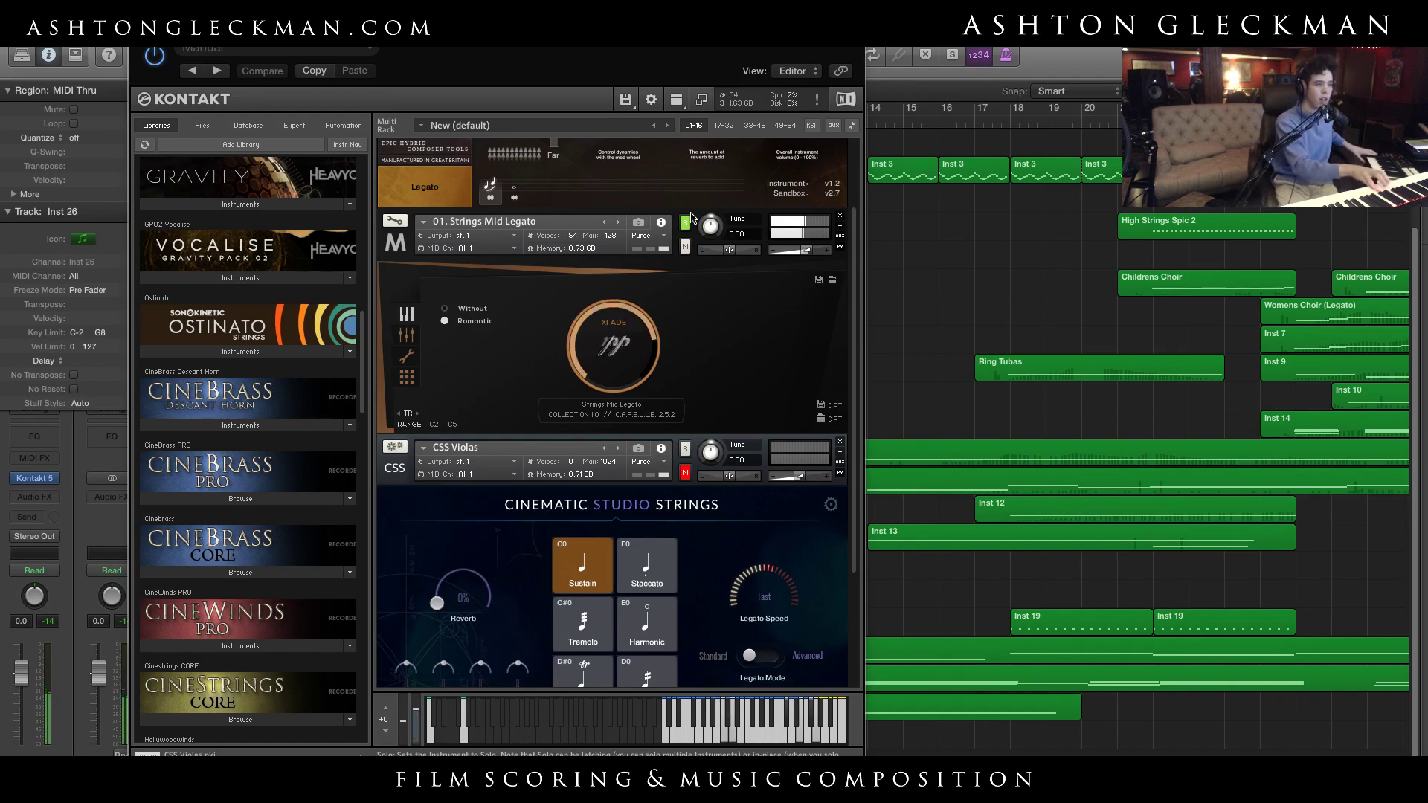
{"action": "scroll", "coordinate": [773, 362], "scroll_direction": "up", "scroll_amount": 3}
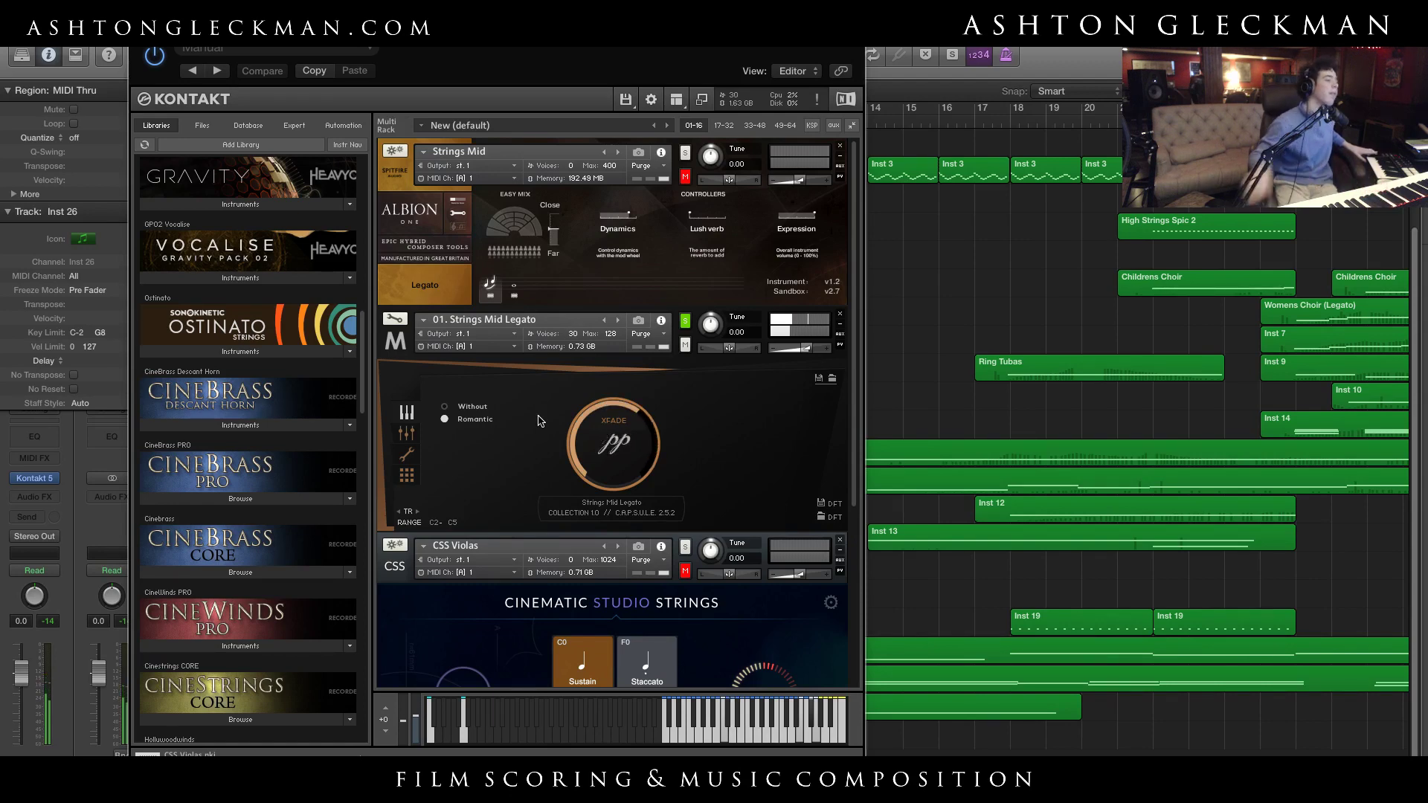
Reposition the Inst 26 instrument window over the track list and bring the library list back to its first entries
{"action": "left_click_drag", "start_coordinate": [491, 30], "coordinate": [957, 252]}
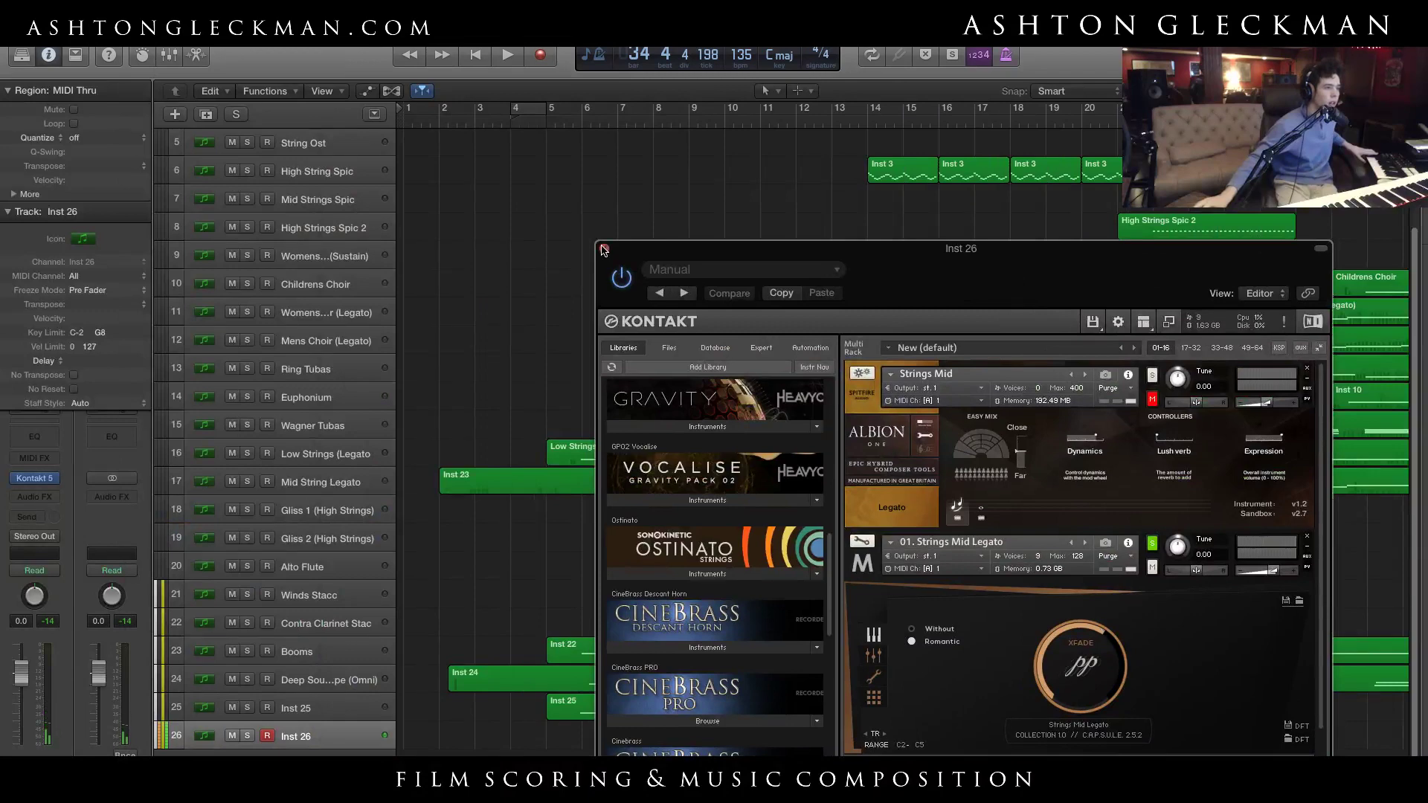
{"action": "left_click", "coordinate": [604, 250]}
{"action": "scroll", "coordinate": [497, 439], "scroll_direction": "up", "scroll_amount": 4}
{"action": "scroll", "coordinate": [380, 606], "scroll_direction": "down", "scroll_amount": 4}
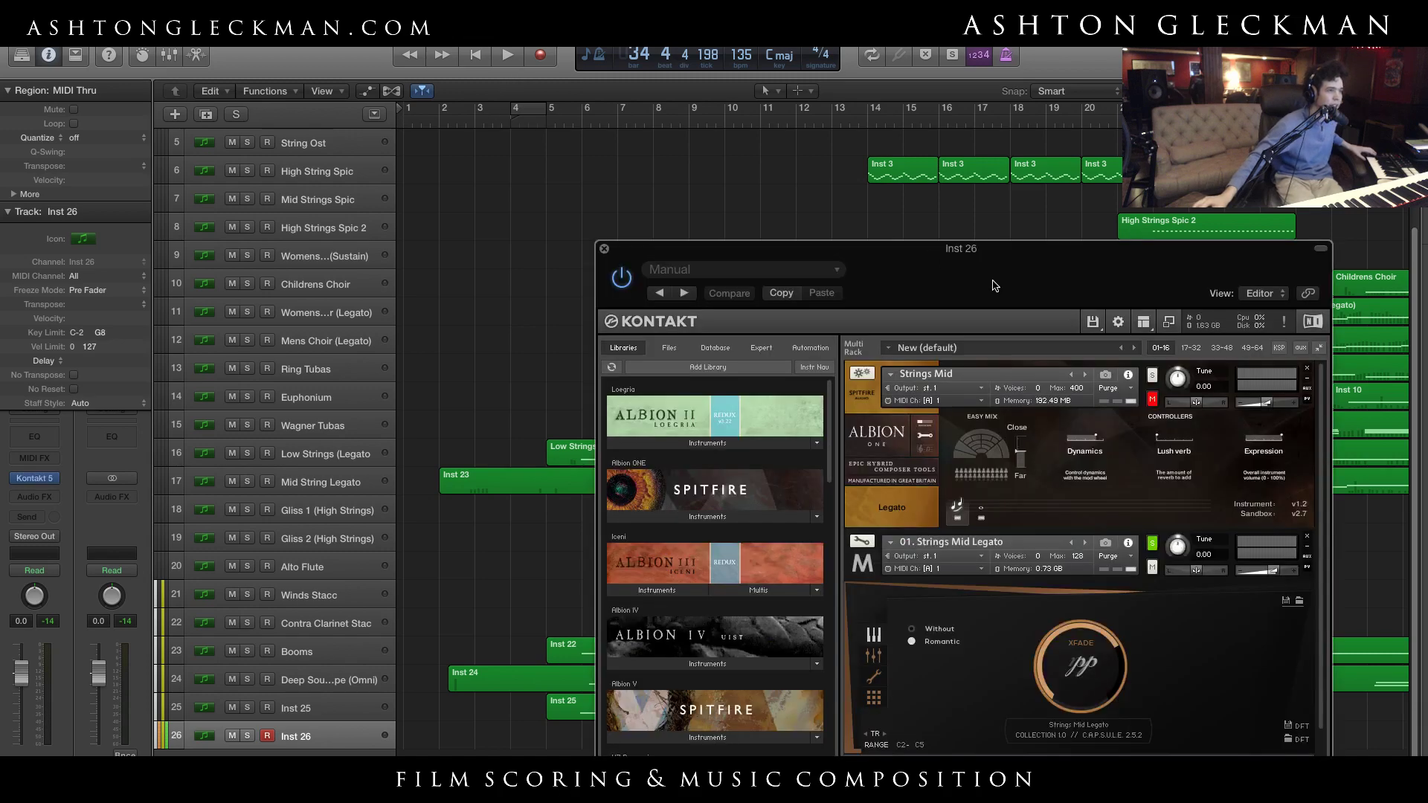
{"action": "left_click_drag", "start_coordinate": [959, 246], "coordinate": [419, 70]}
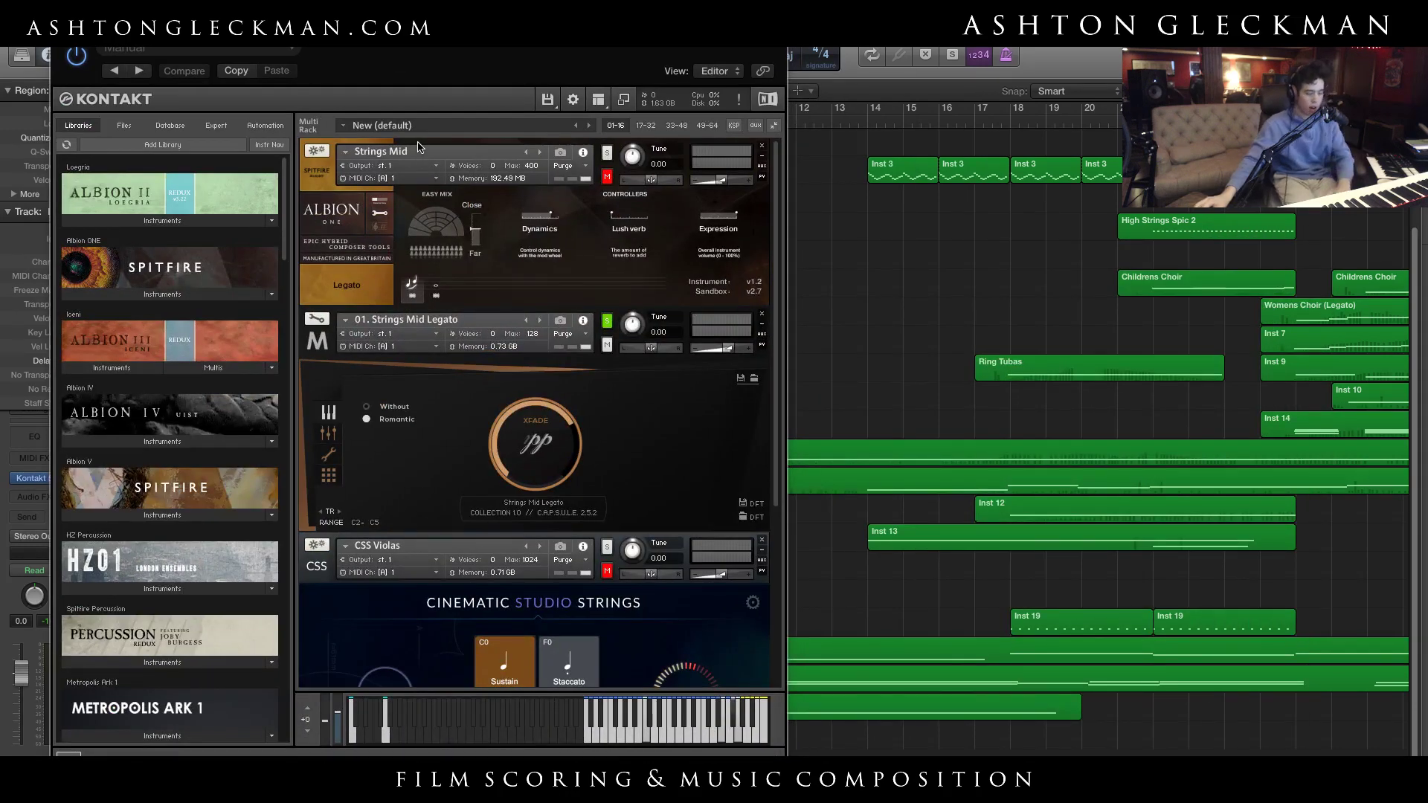
Remove the Albion ONE Strings Mid patch from the rack
{"action": "key", "text": "Return"}
{"action": "left_click", "coordinate": [762, 145]}
{"action": "left_click", "coordinate": [750, 276]}
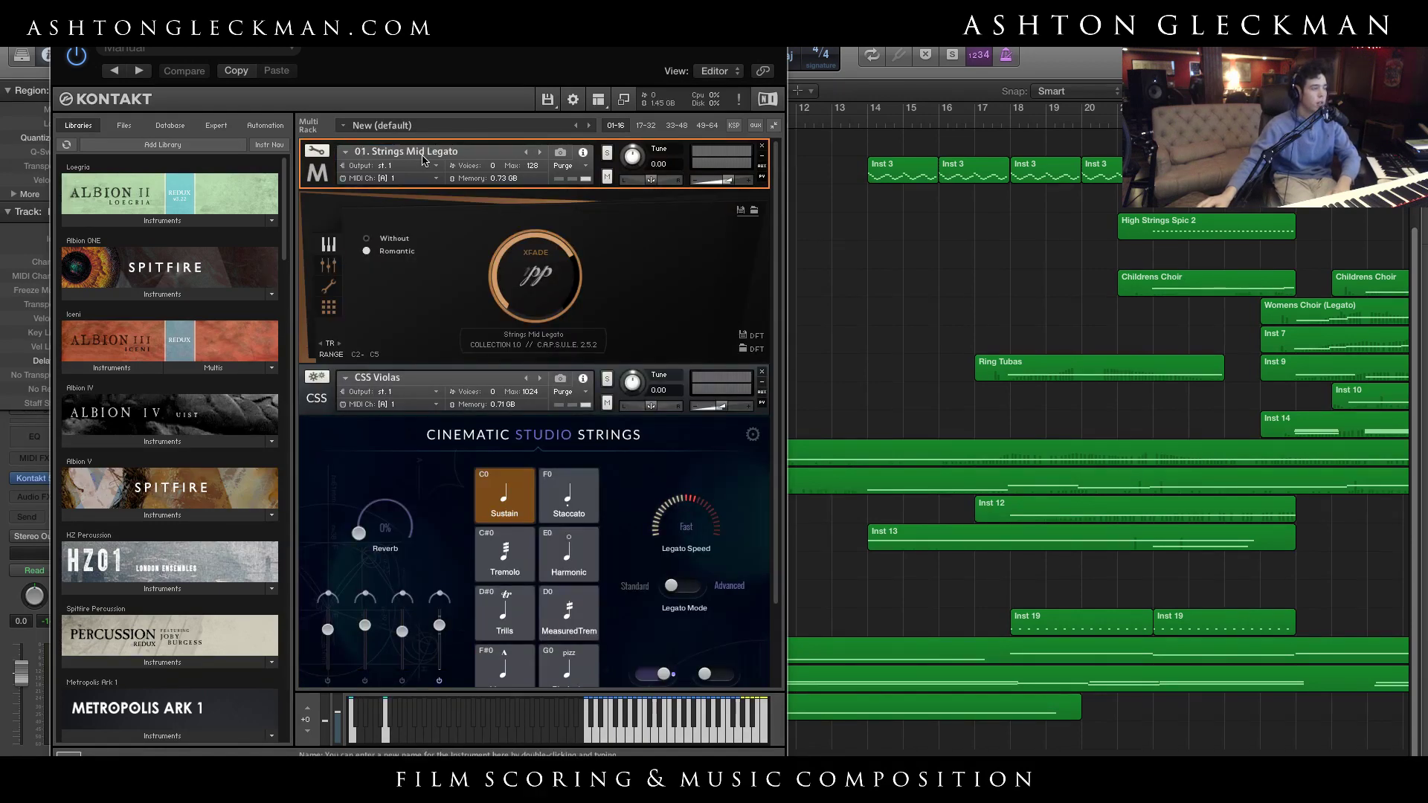
Remove the Strings Mid Legato and CSS Violas patches from the rack without saving changes to the instrument
{"action": "key", "text": "BackSpace"}
{"action": "left_click", "coordinate": [446, 149]}
{"action": "key", "text": "BackSpace"}
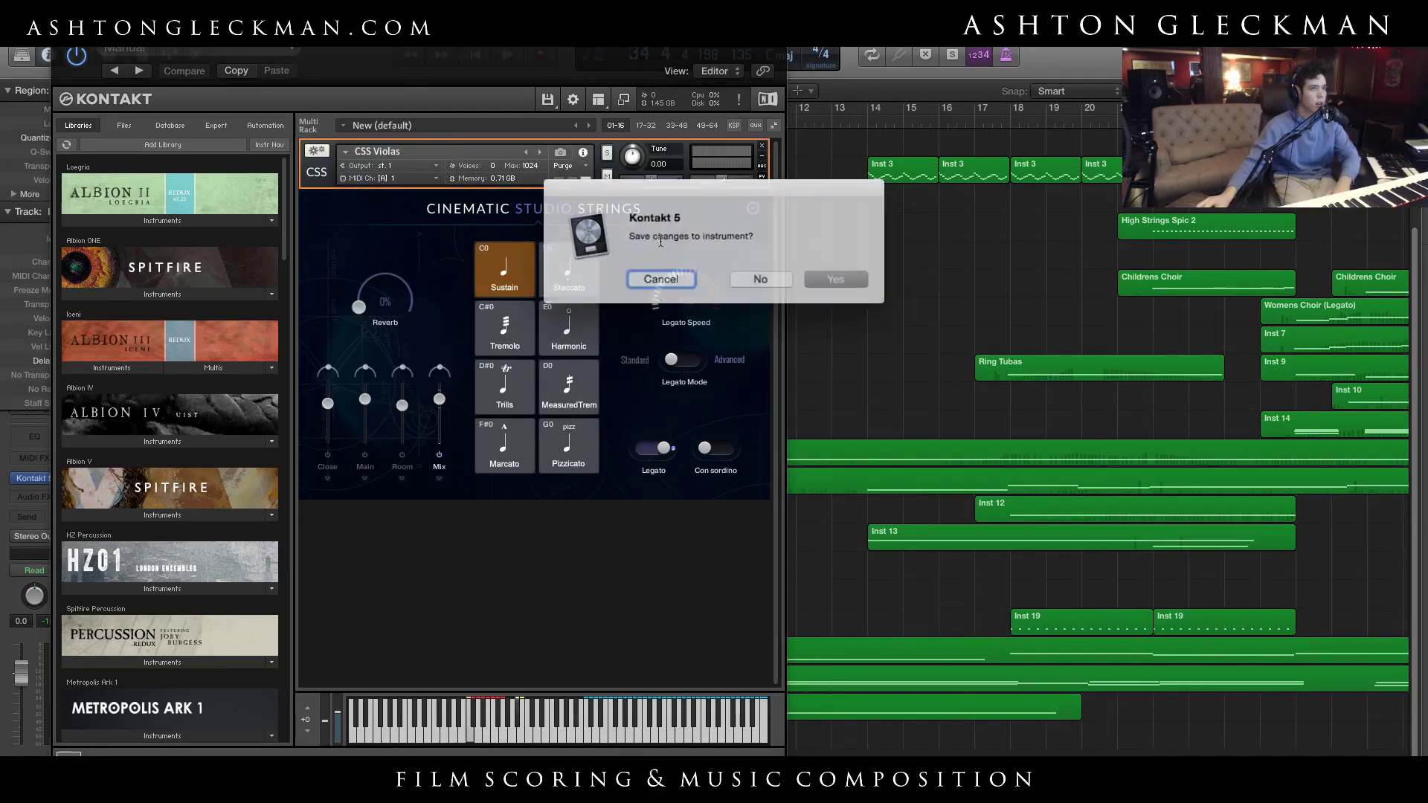
{"action": "left_click", "coordinate": [755, 278]}
Load the Children Choir Sustains patch from the Lichterfelder Children Choir folder in Metropolis Ark 2's District II - Choir
{"action": "scroll", "coordinate": [253, 567], "scroll_direction": "down", "scroll_amount": 5}
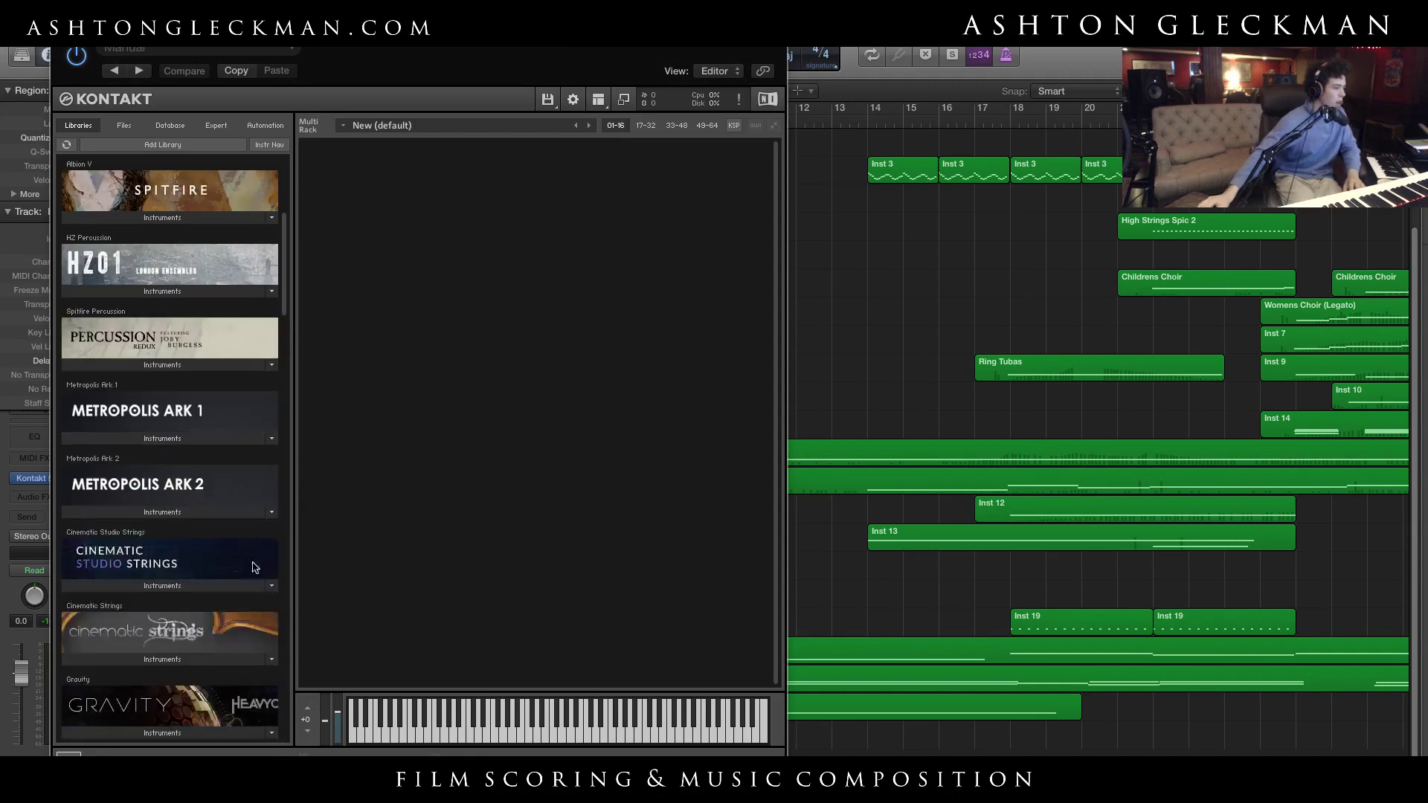
{"action": "left_click", "coordinate": [191, 511]}
{"action": "left_click", "coordinate": [191, 531]}
{"action": "left_click", "coordinate": [191, 532]}
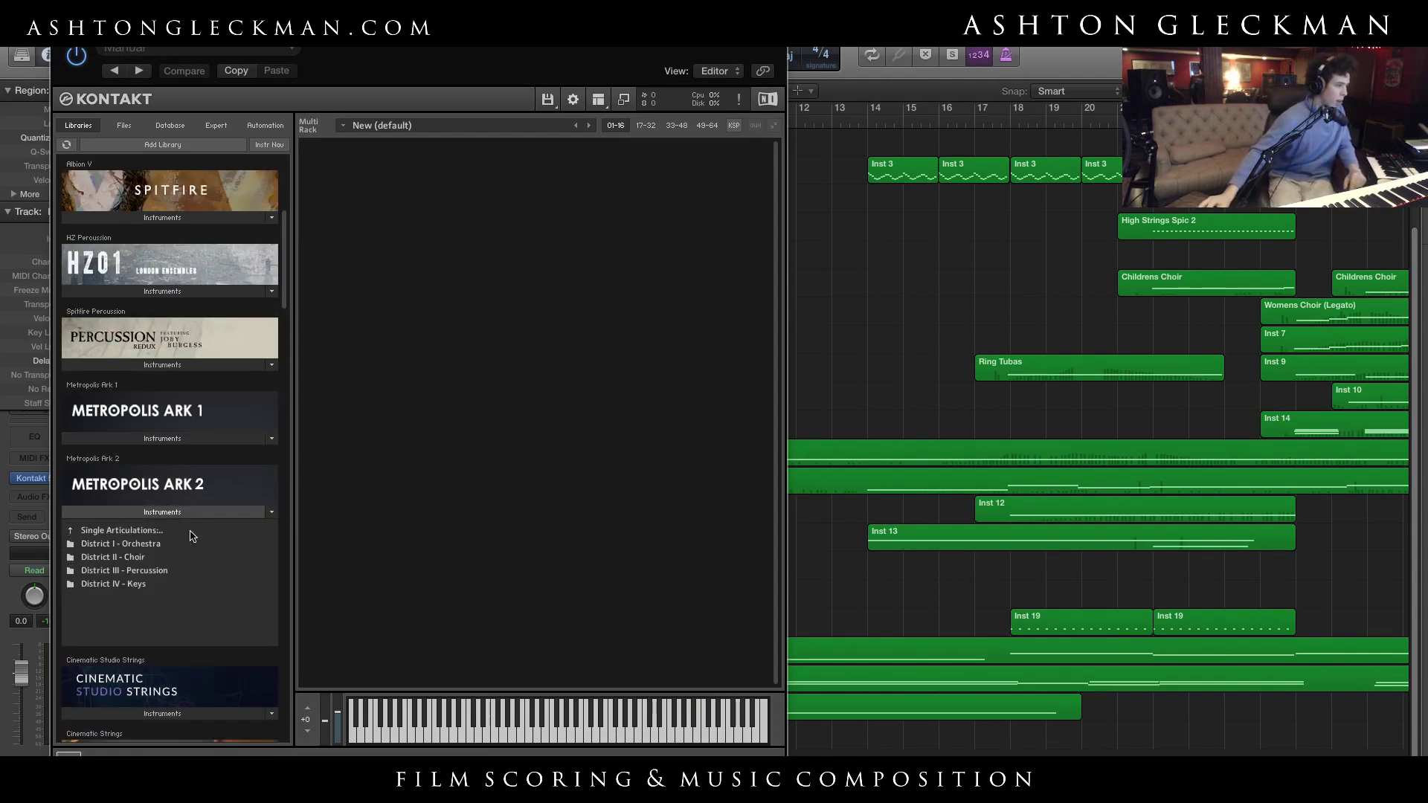
{"action": "left_click", "coordinate": [193, 557]}
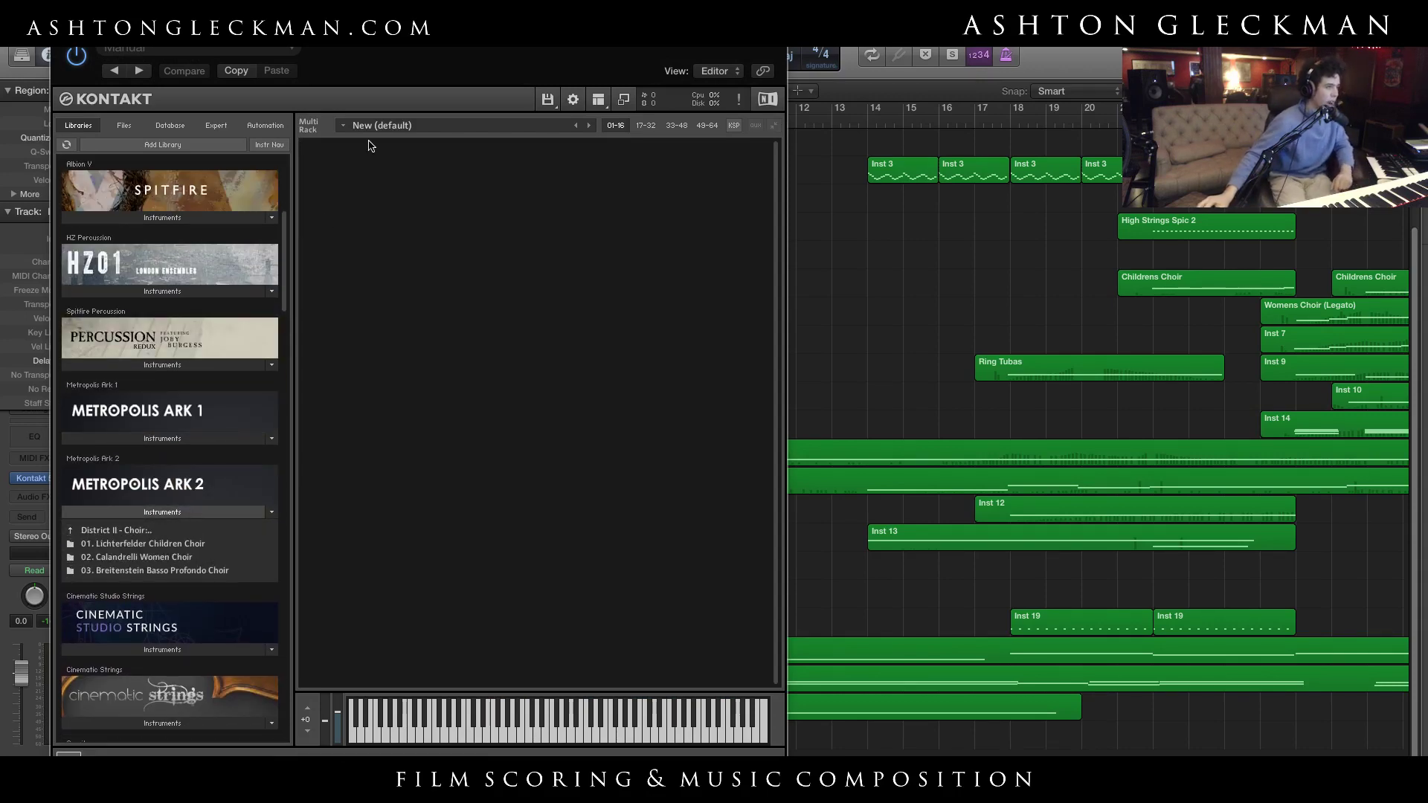
{"action": "left_click_drag", "start_coordinate": [446, 69], "coordinate": [740, 70]}
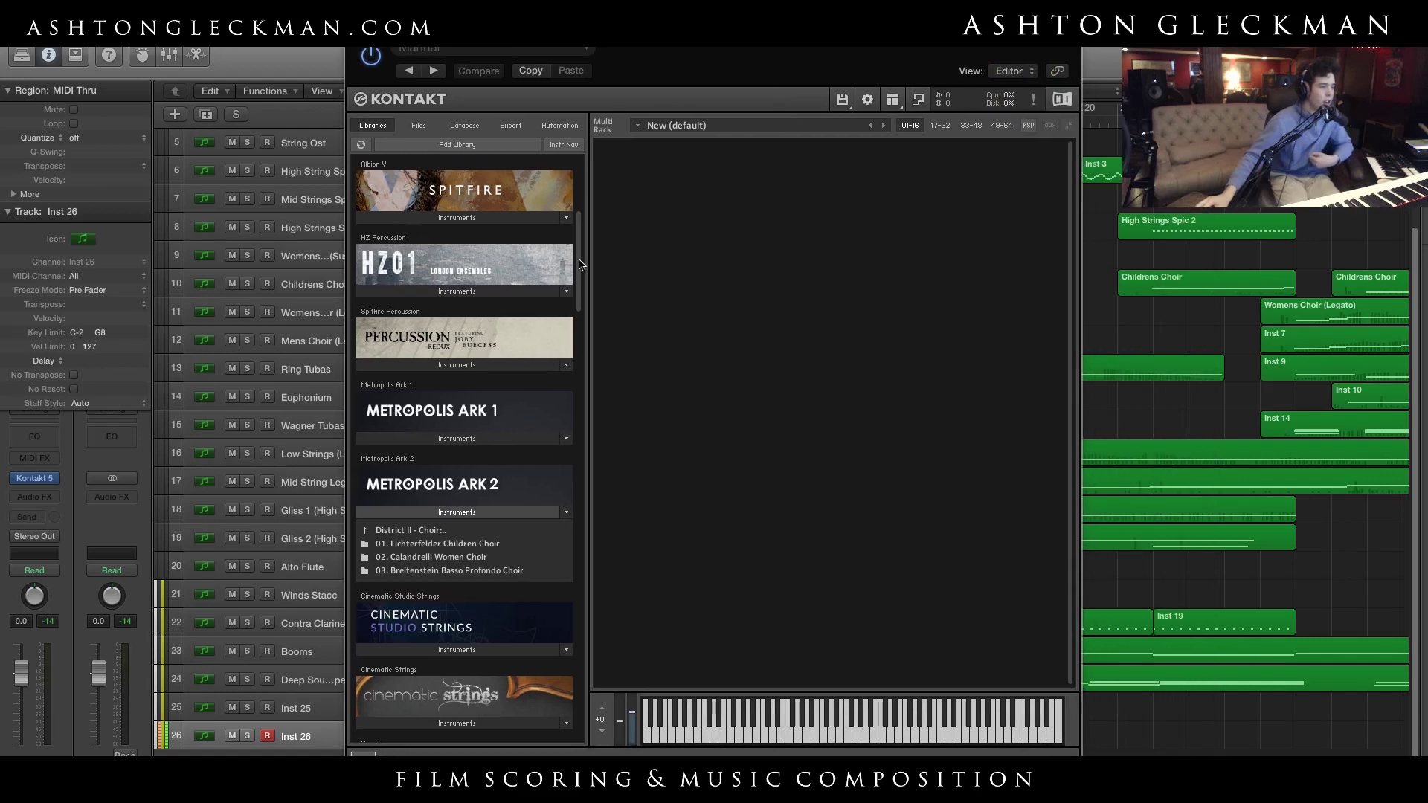
{"action": "double_click", "coordinate": [435, 545]}
{"action": "left_click_drag", "start_coordinate": [438, 557], "coordinate": [770, 330]}
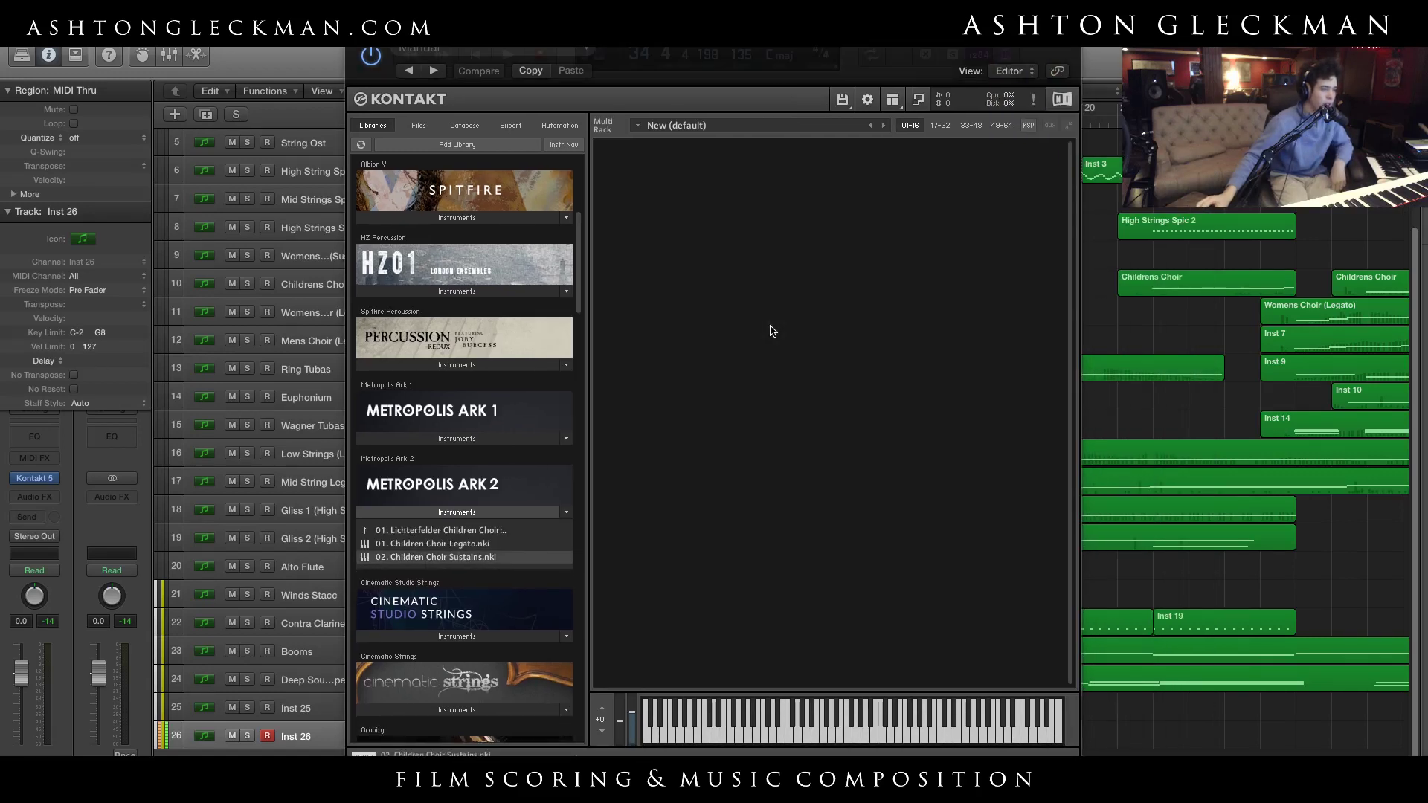
Add the Women Choir Sustains patch from the Calandrelli Women Choir folder to the rack
{"action": "left_click", "coordinate": [461, 530]}
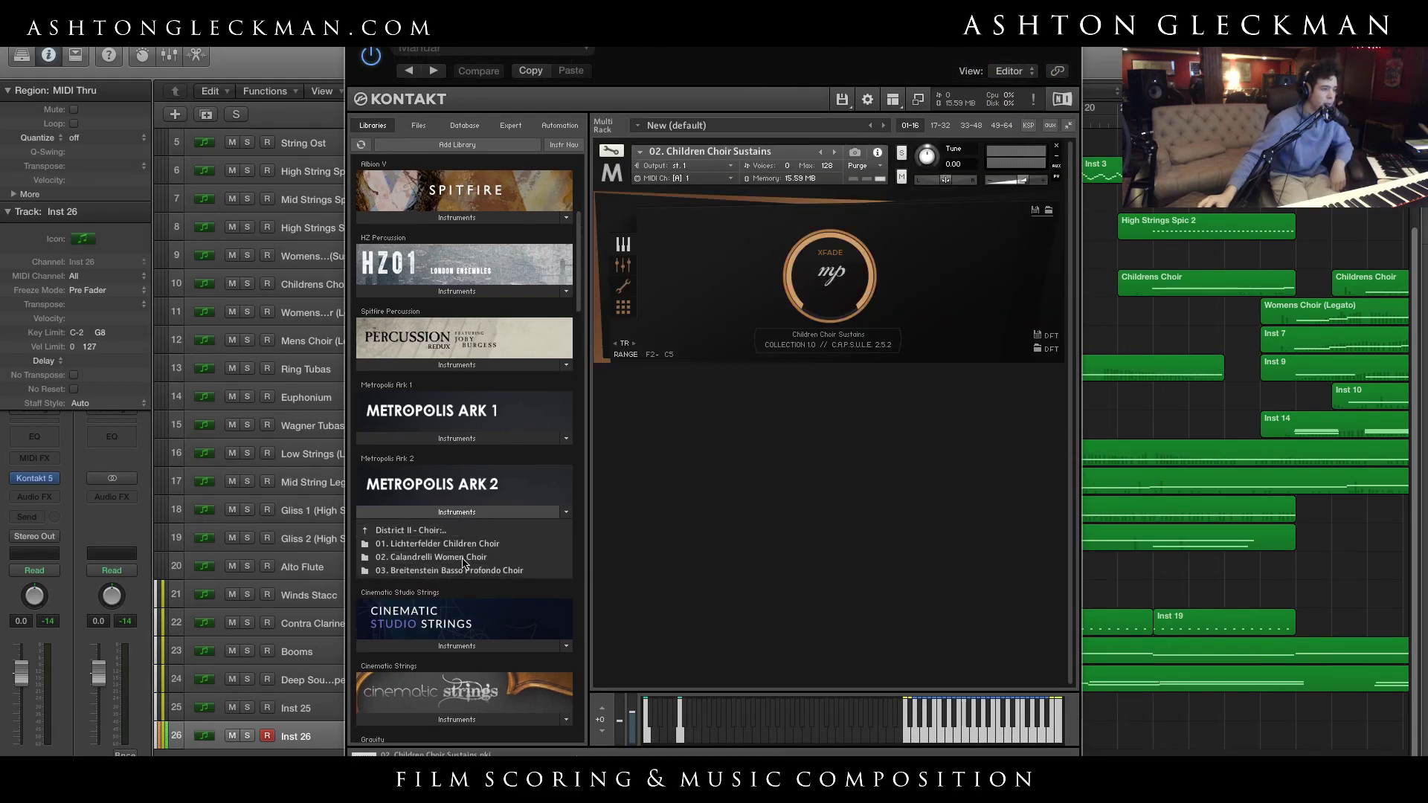
{"action": "double_click", "coordinate": [469, 556]}
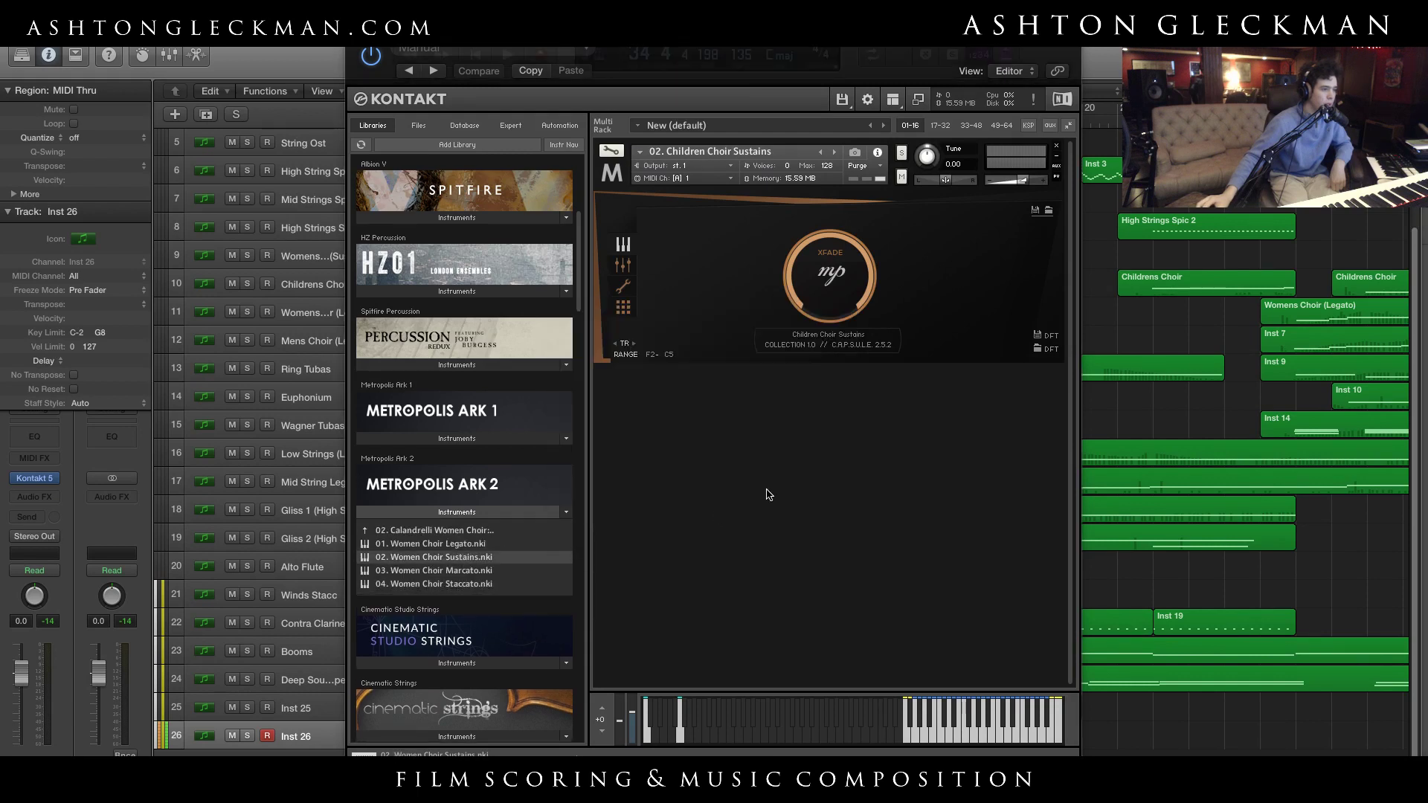
{"action": "left_click", "coordinate": [439, 556]}
{"action": "left_click_drag", "start_coordinate": [438, 555], "coordinate": [744, 483]}
Add the Basso Profondo Choir Sustains patch from the Breitenstein Basso Profondo Choir folder below the women's choir
{"action": "left_click", "coordinate": [435, 530]}
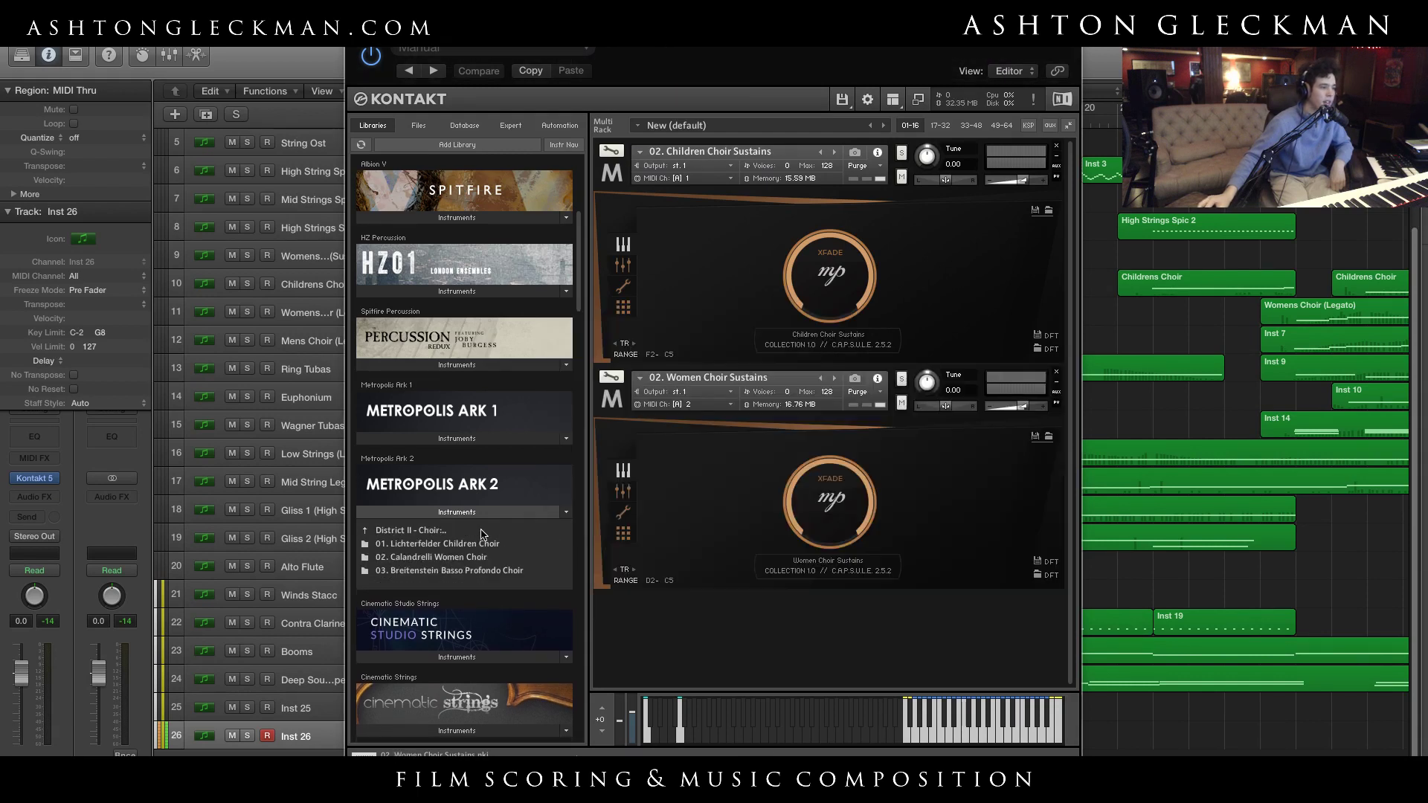
{"action": "double_click", "coordinate": [479, 570]}
{"action": "left_click", "coordinate": [473, 557]}
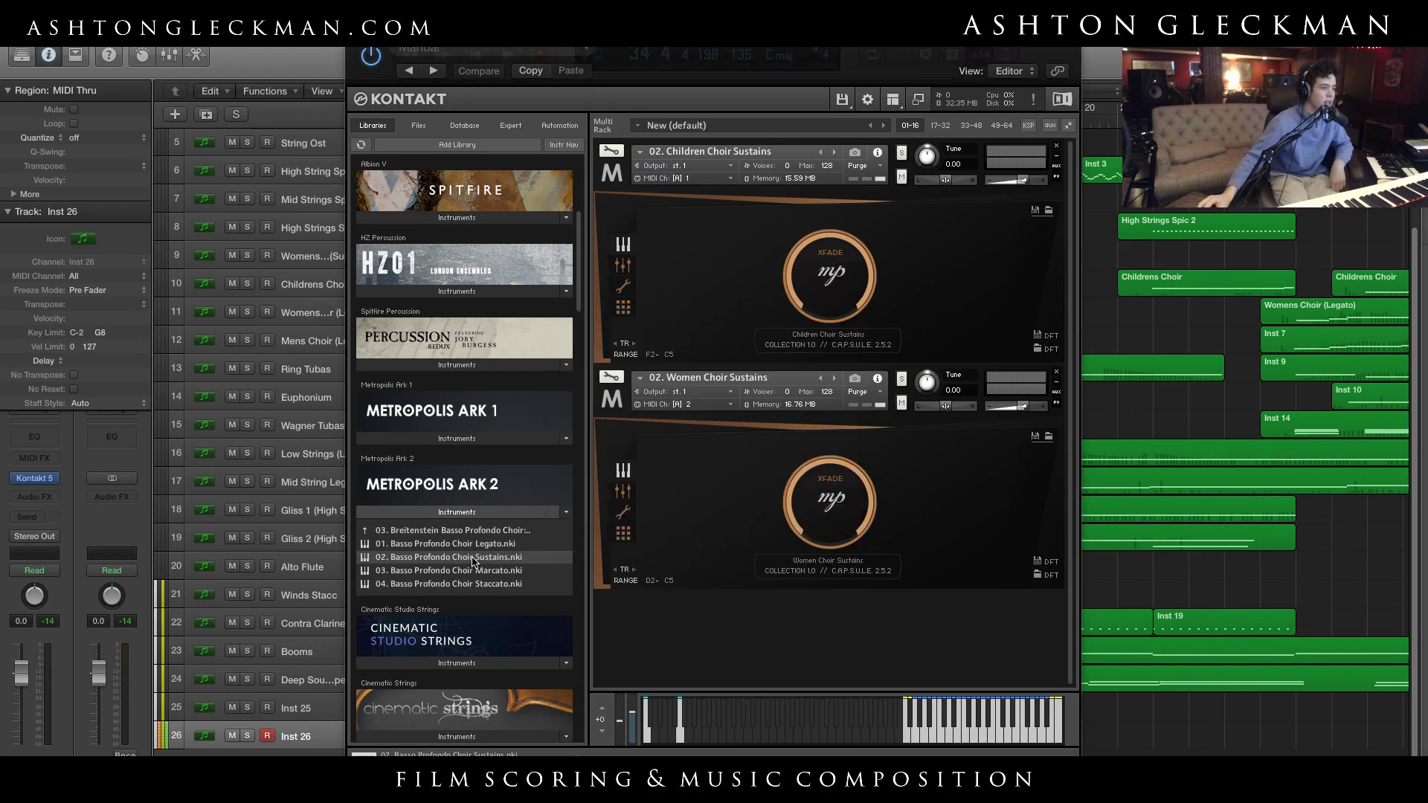
{"action": "left_click_drag", "start_coordinate": [603, 576], "coordinate": [618, 606]}
Set the Basso Profondo and Women Choir Sustains patches to MIDI channel 1 on Port A
{"action": "left_click", "coordinate": [727, 630]}
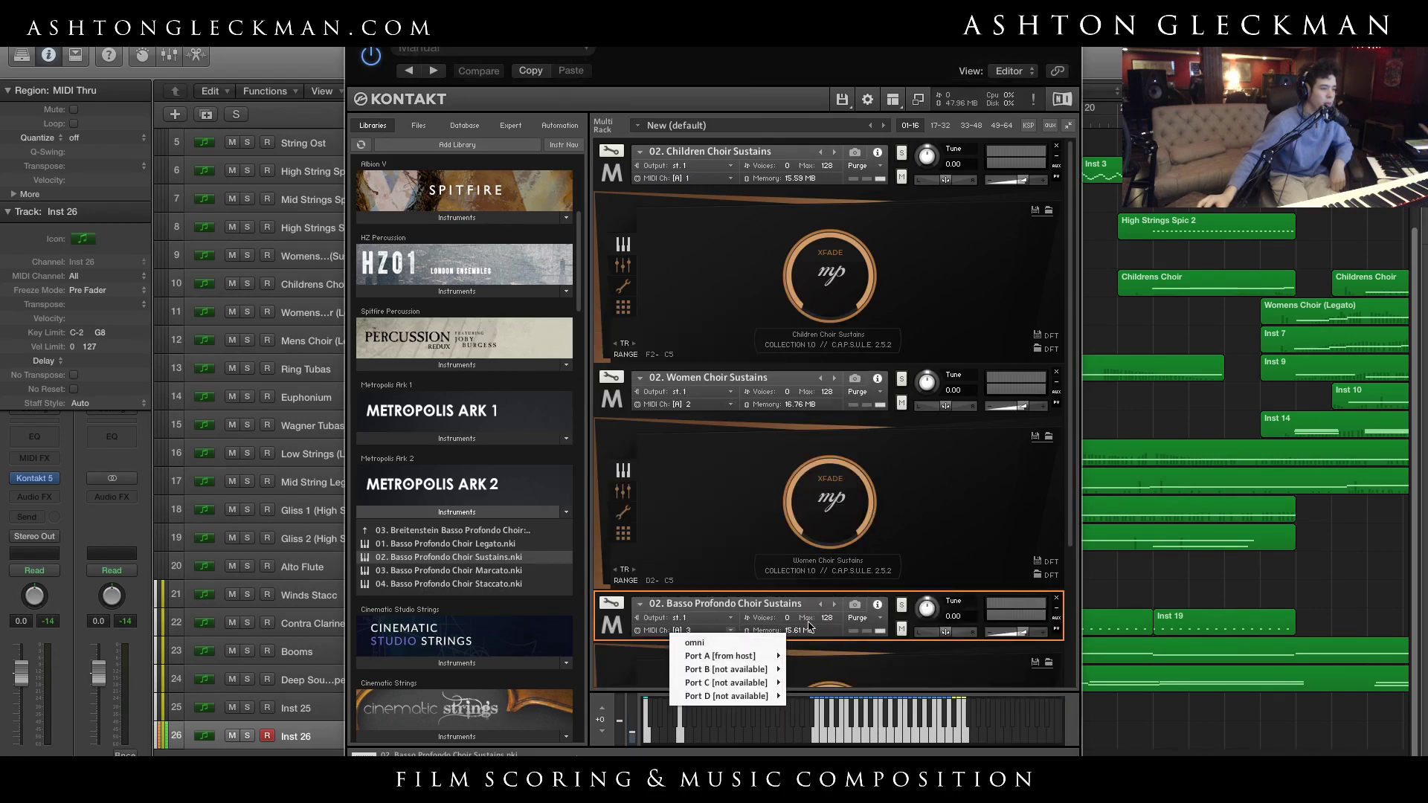
{"action": "mouse_move", "coordinate": [743, 655]}
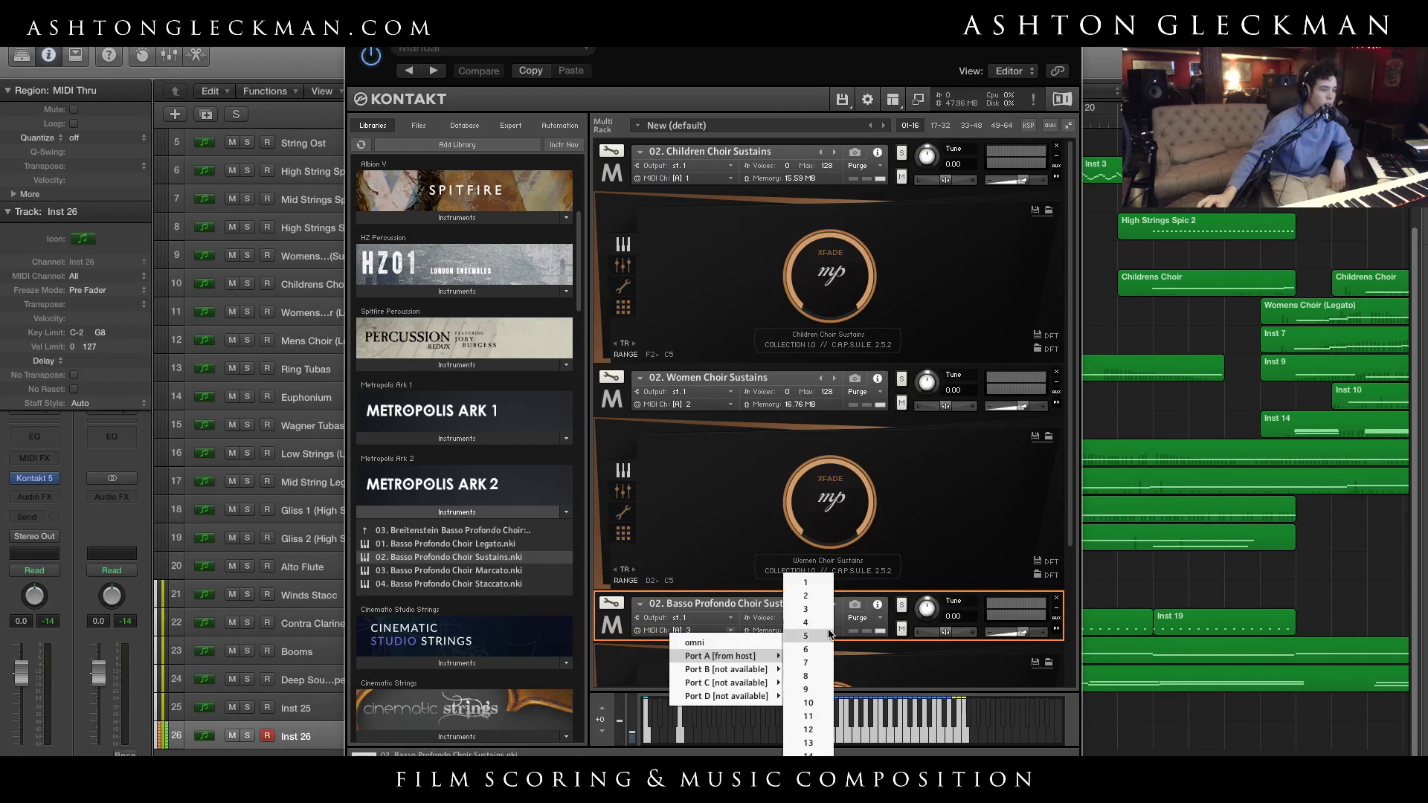
{"action": "left_click", "coordinate": [803, 579]}
{"action": "left_click", "coordinate": [692, 404]}
{"action": "mouse_move", "coordinate": [747, 428]}
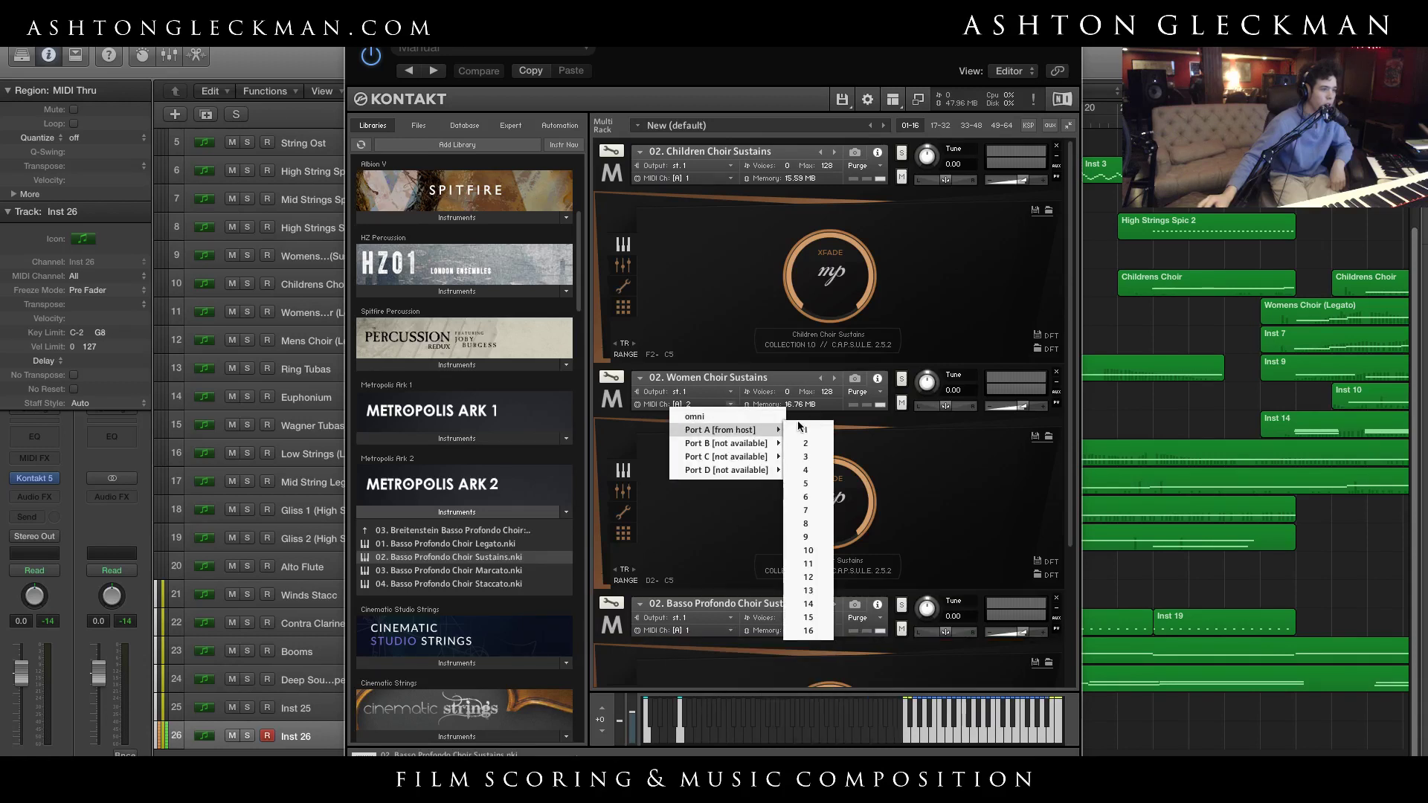
{"action": "left_click", "coordinate": [807, 430]}
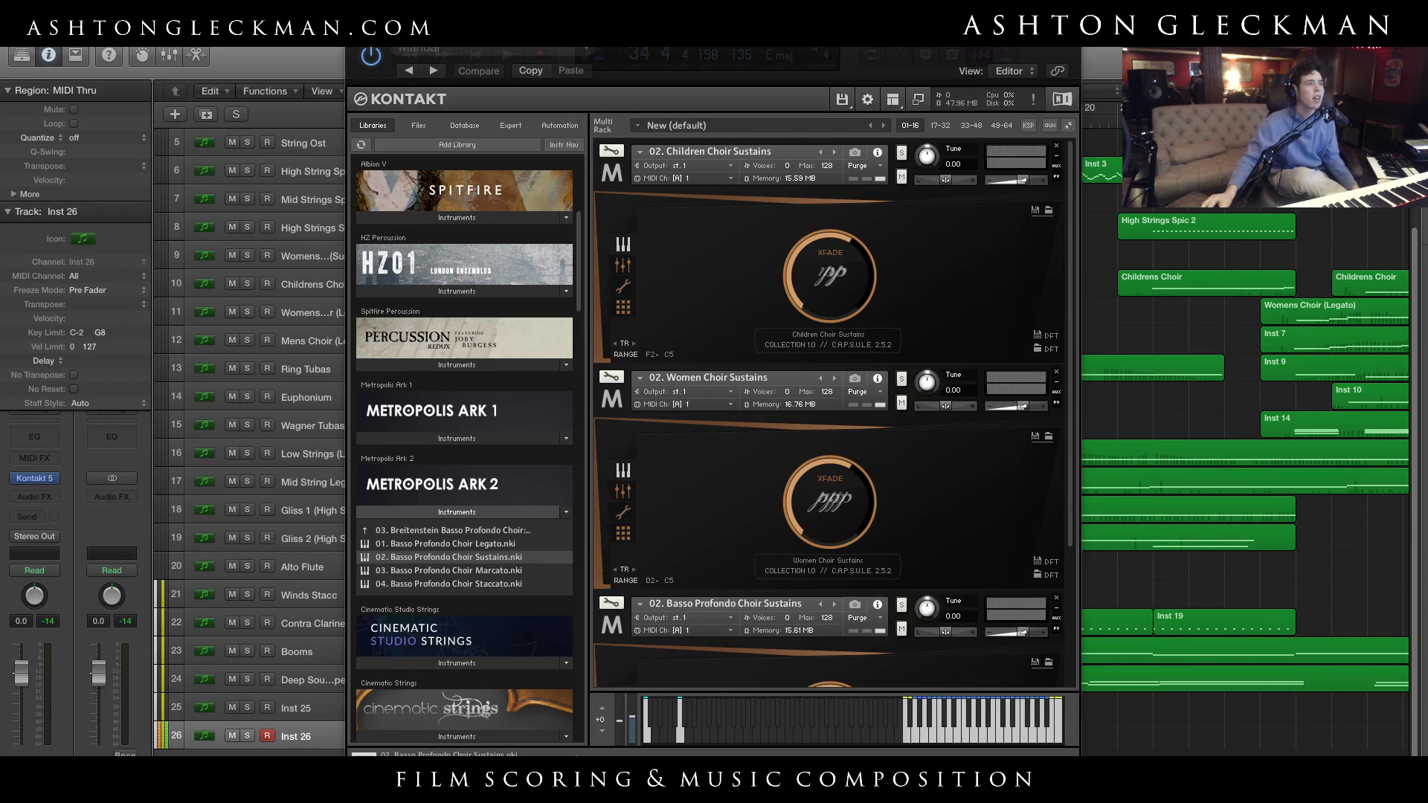
Audition the three choir sustain patches together, and solo the children's, women's and basso profondo choirs in turn
{"action": "left_click_drag", "start_coordinate": [743, 75], "coordinate": [743, 75]}
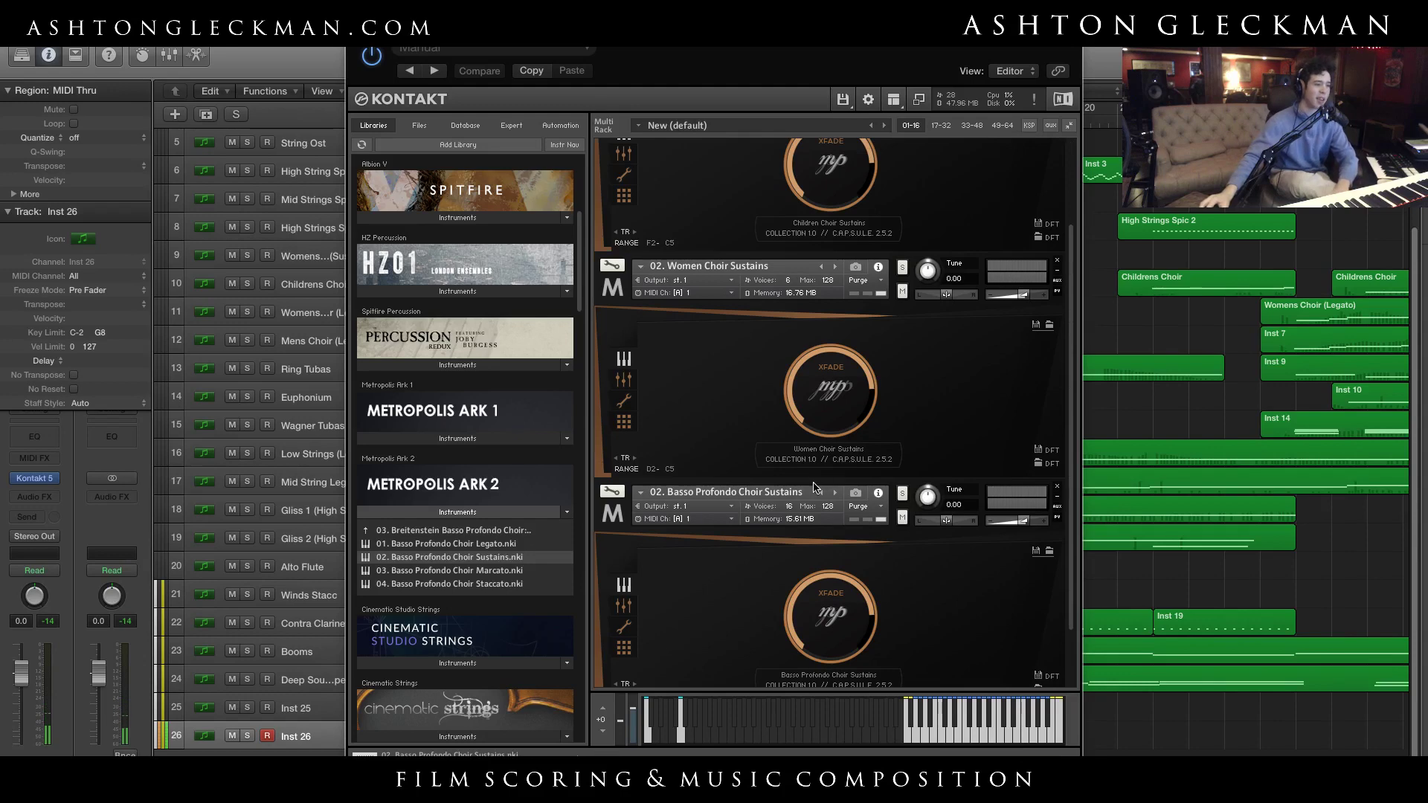
{"action": "left_click", "coordinate": [902, 153]}
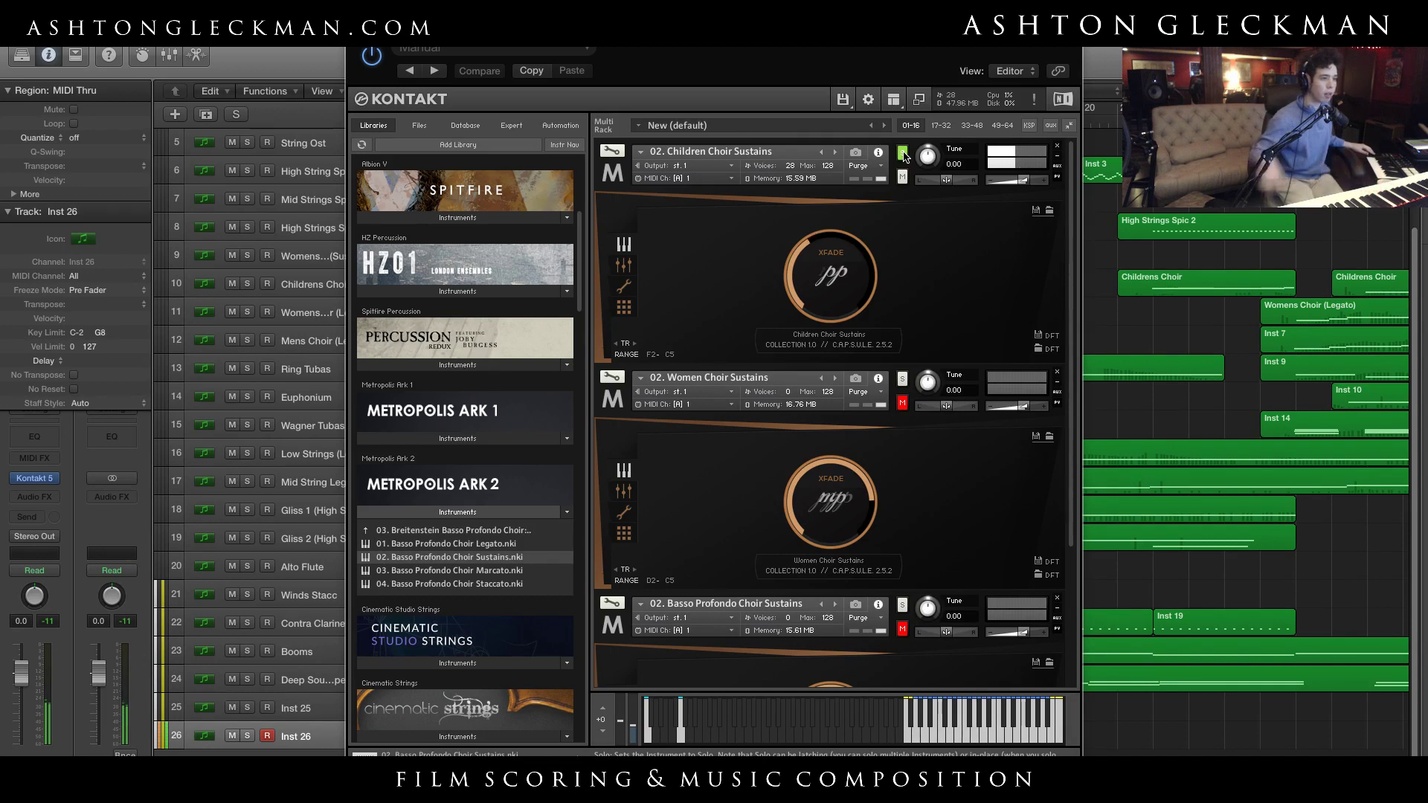
{"action": "left_click", "coordinate": [902, 380]}
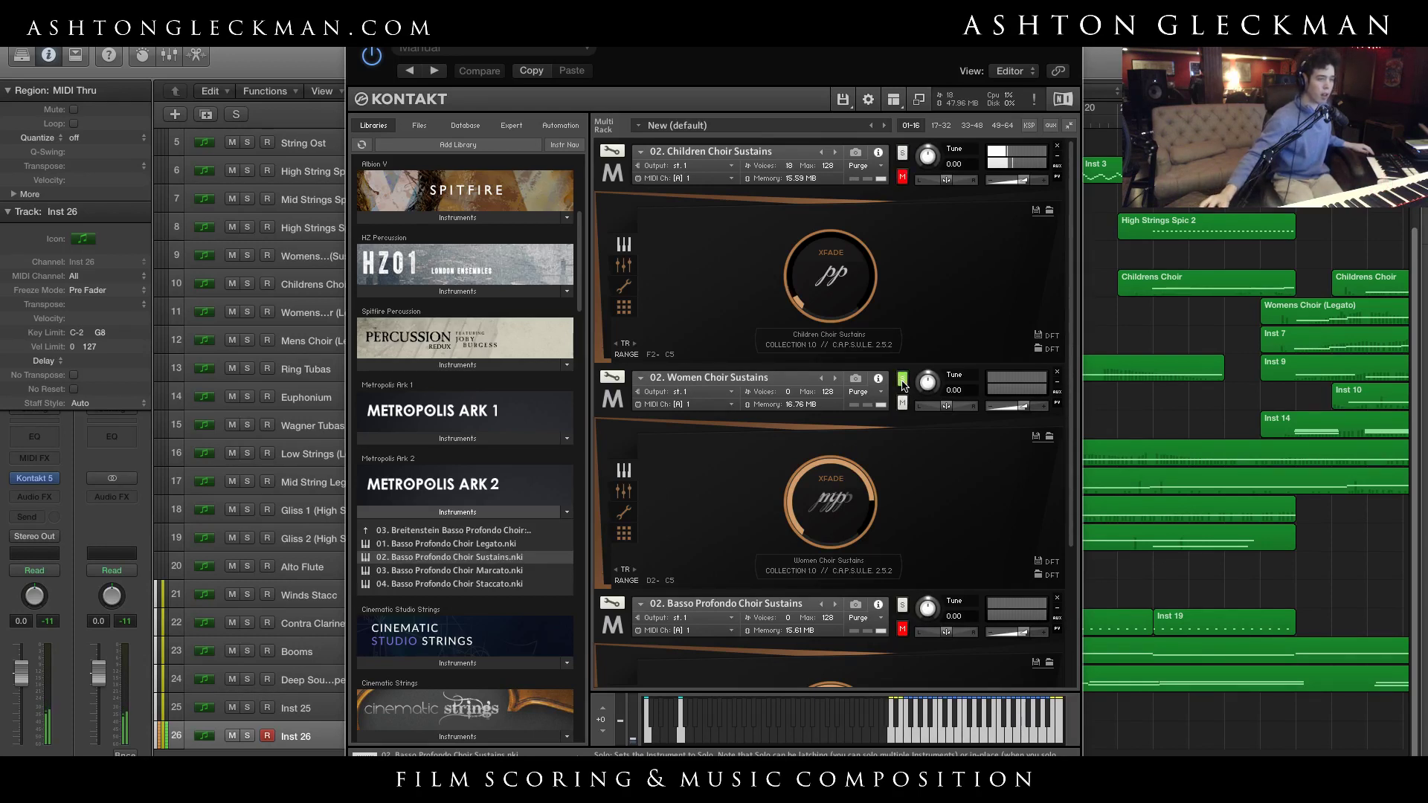
{"action": "left_click", "coordinate": [902, 379]}
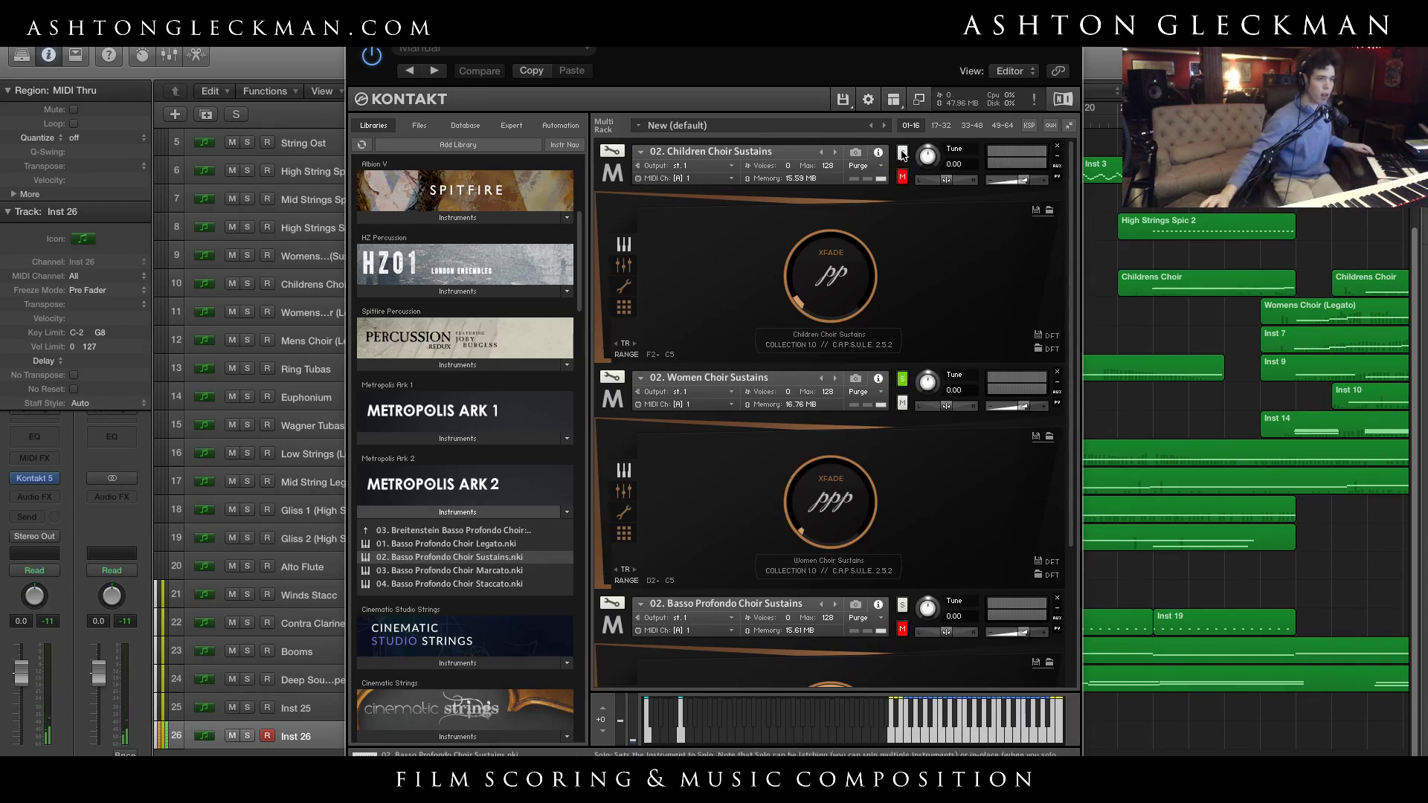
{"action": "left_click", "coordinate": [903, 383]}
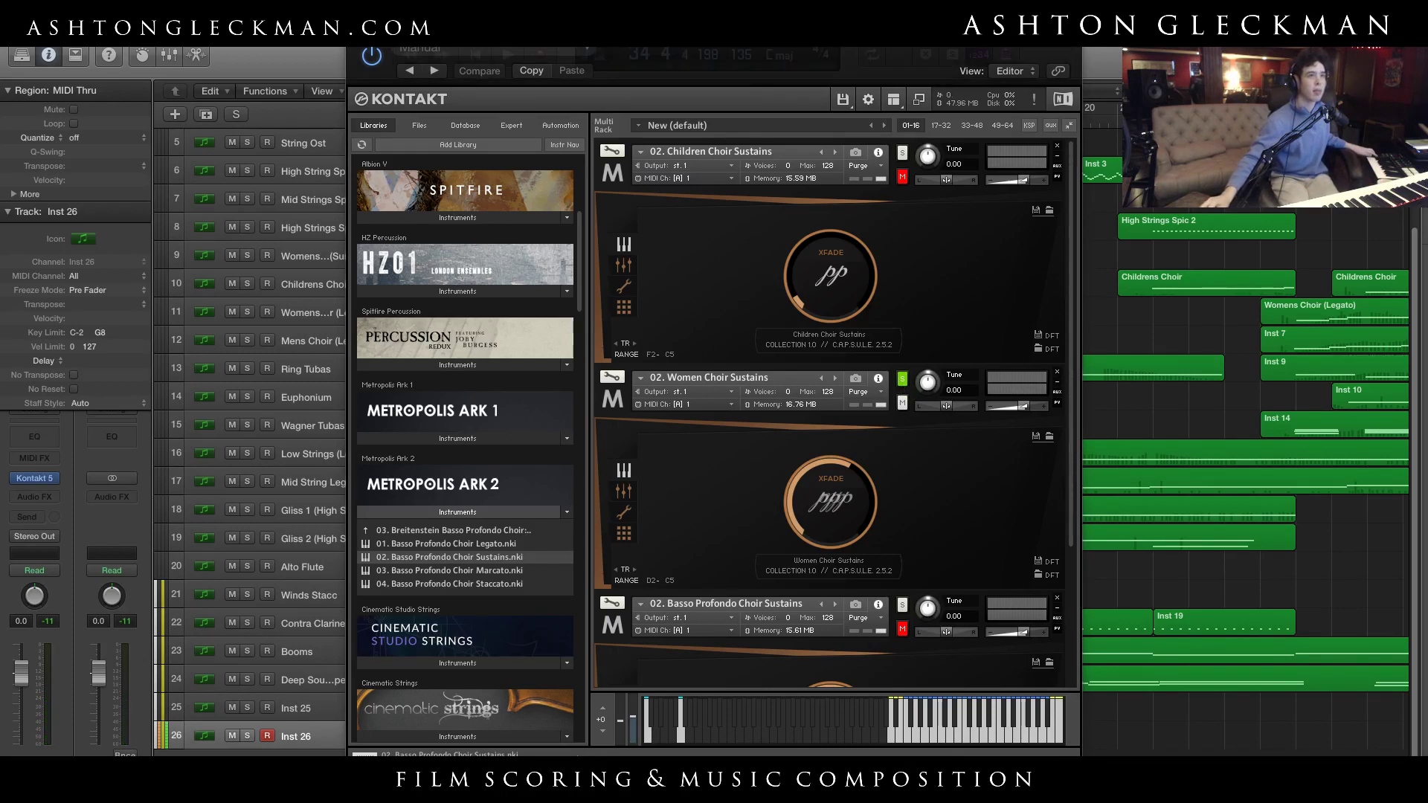
{"action": "left_click", "coordinate": [902, 604]}
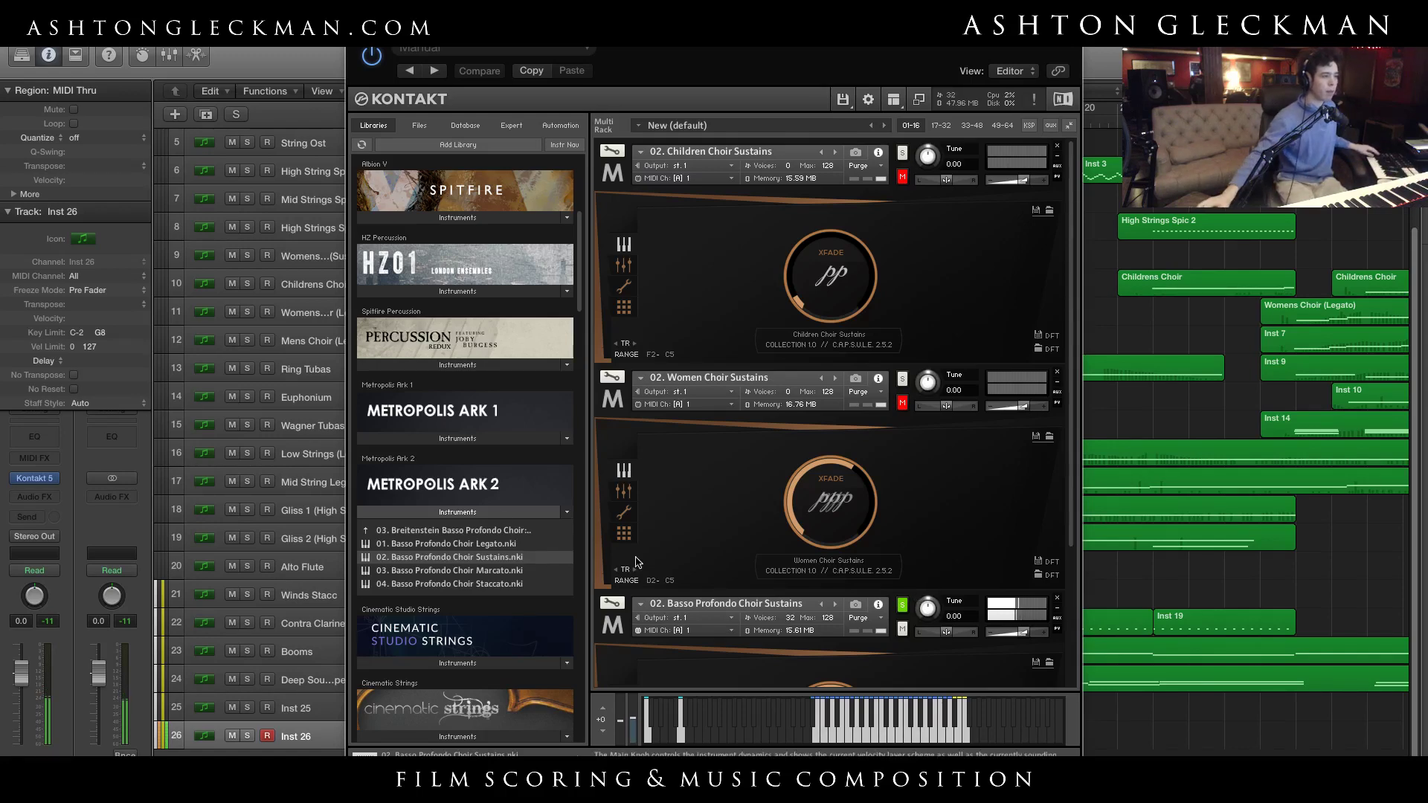
Look through the library list and add the CB - Long patch from Mural Symphonic Strings below the choirs
{"action": "scroll", "coordinate": [396, 469], "scroll_direction": "down", "scroll_amount": 10}
{"action": "scroll", "coordinate": [396, 469], "scroll_direction": "down", "scroll_amount": 20}
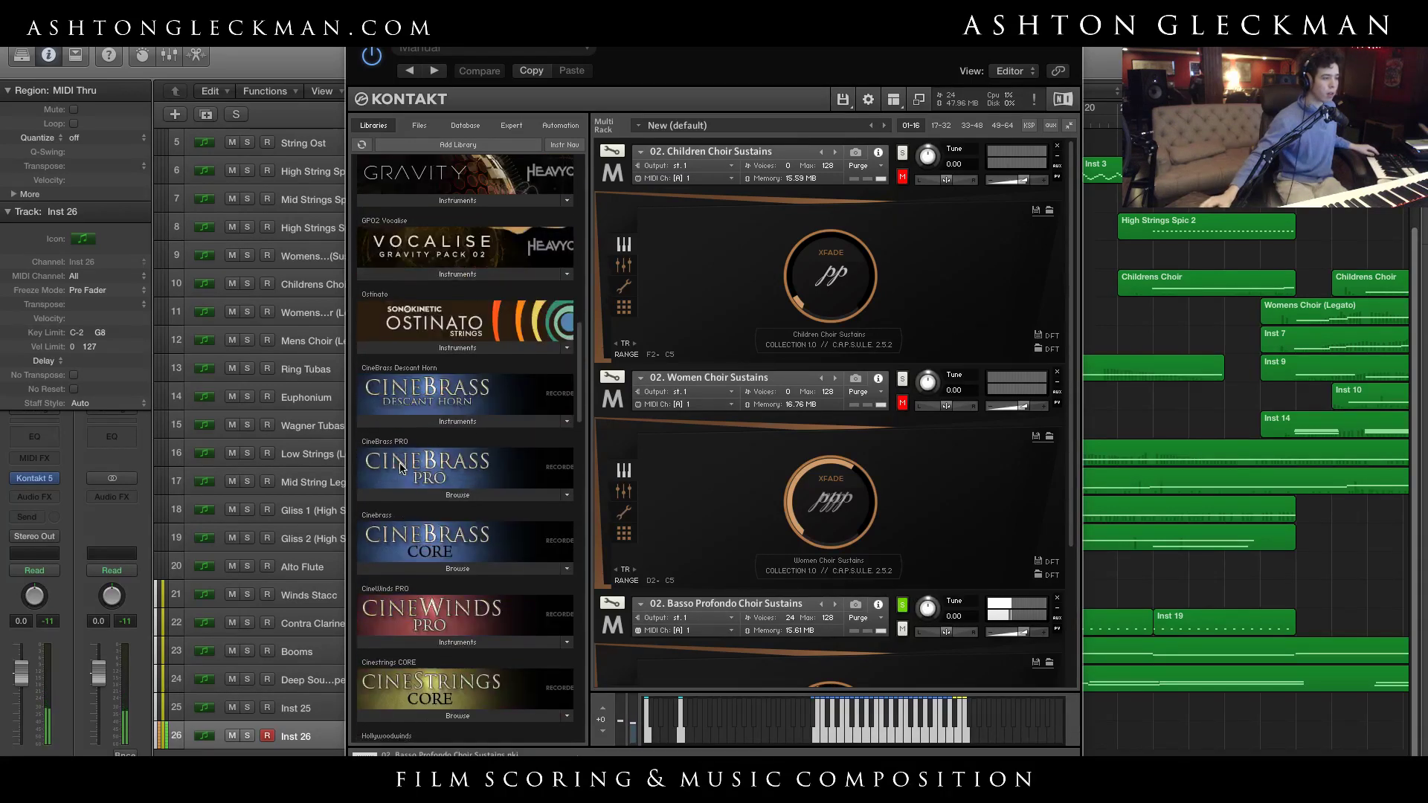
{"action": "scroll", "coordinate": [710, 504], "scroll_direction": "down", "scroll_amount": 4}
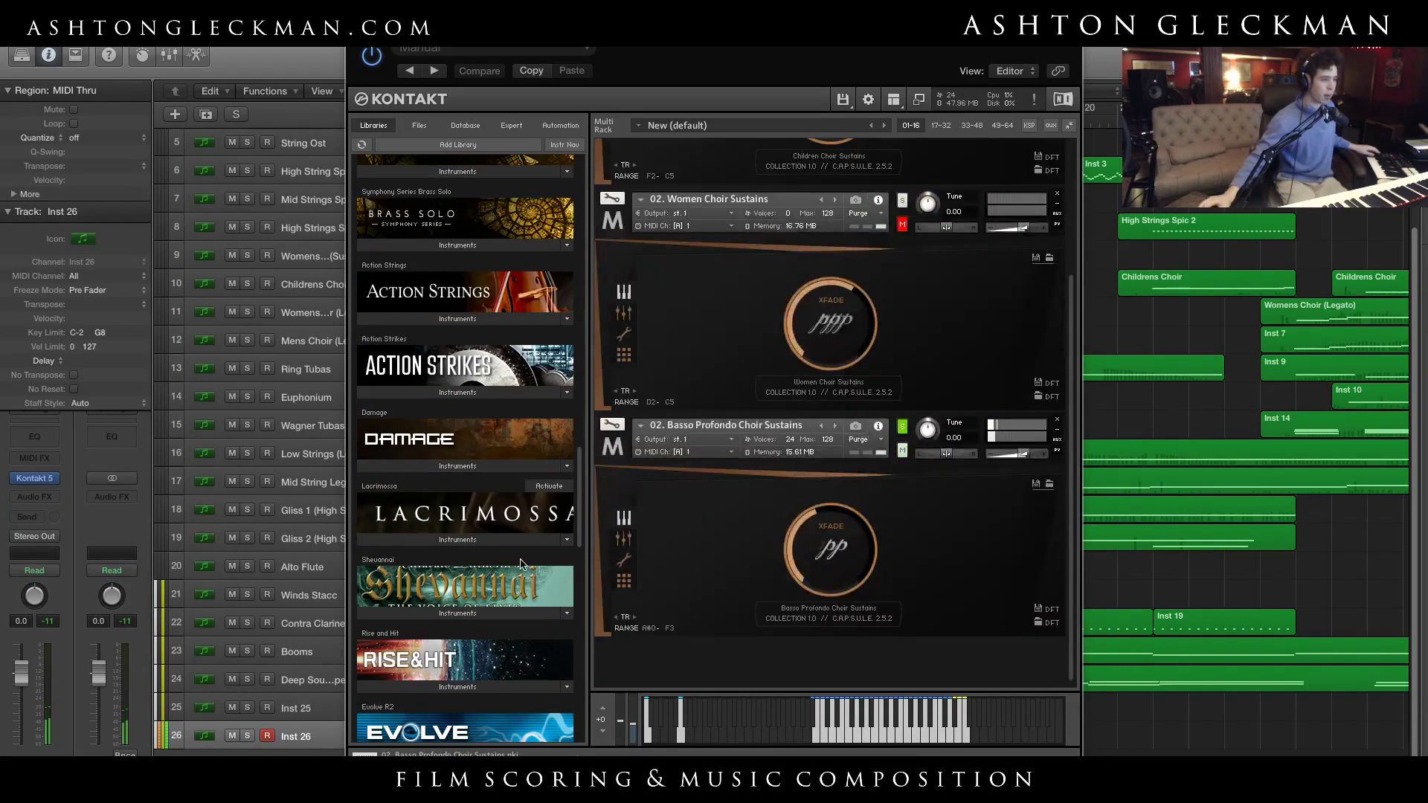
{"action": "scroll", "coordinate": [435, 444], "scroll_direction": "up", "scroll_amount": 12}
{"action": "scroll", "coordinate": [435, 444], "scroll_direction": "down", "scroll_amount": 5}
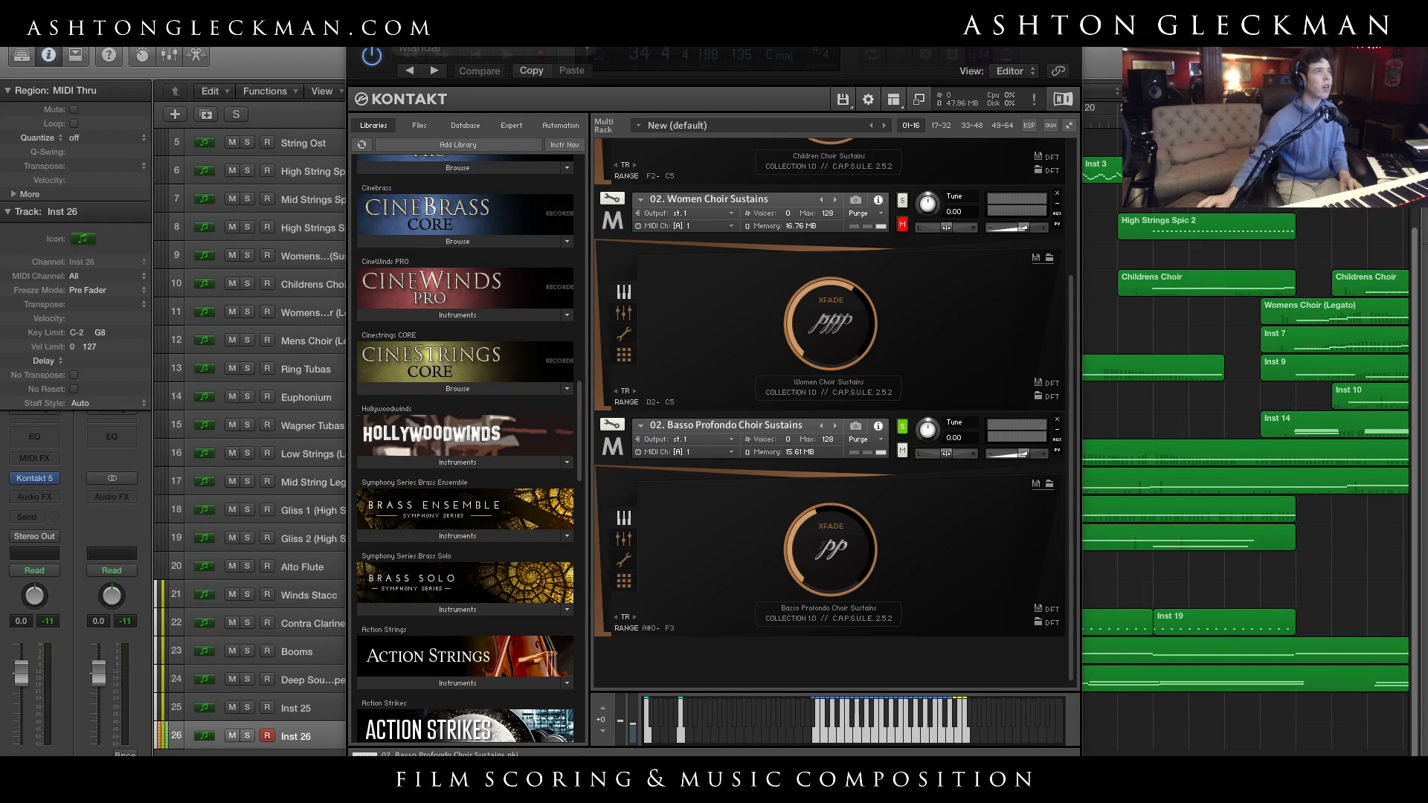
{"action": "left_click_drag", "start_coordinate": [913, 725], "coordinate": [892, 660]}
{"action": "scroll", "coordinate": [913, 342], "scroll_direction": "down", "scroll_amount": 4}
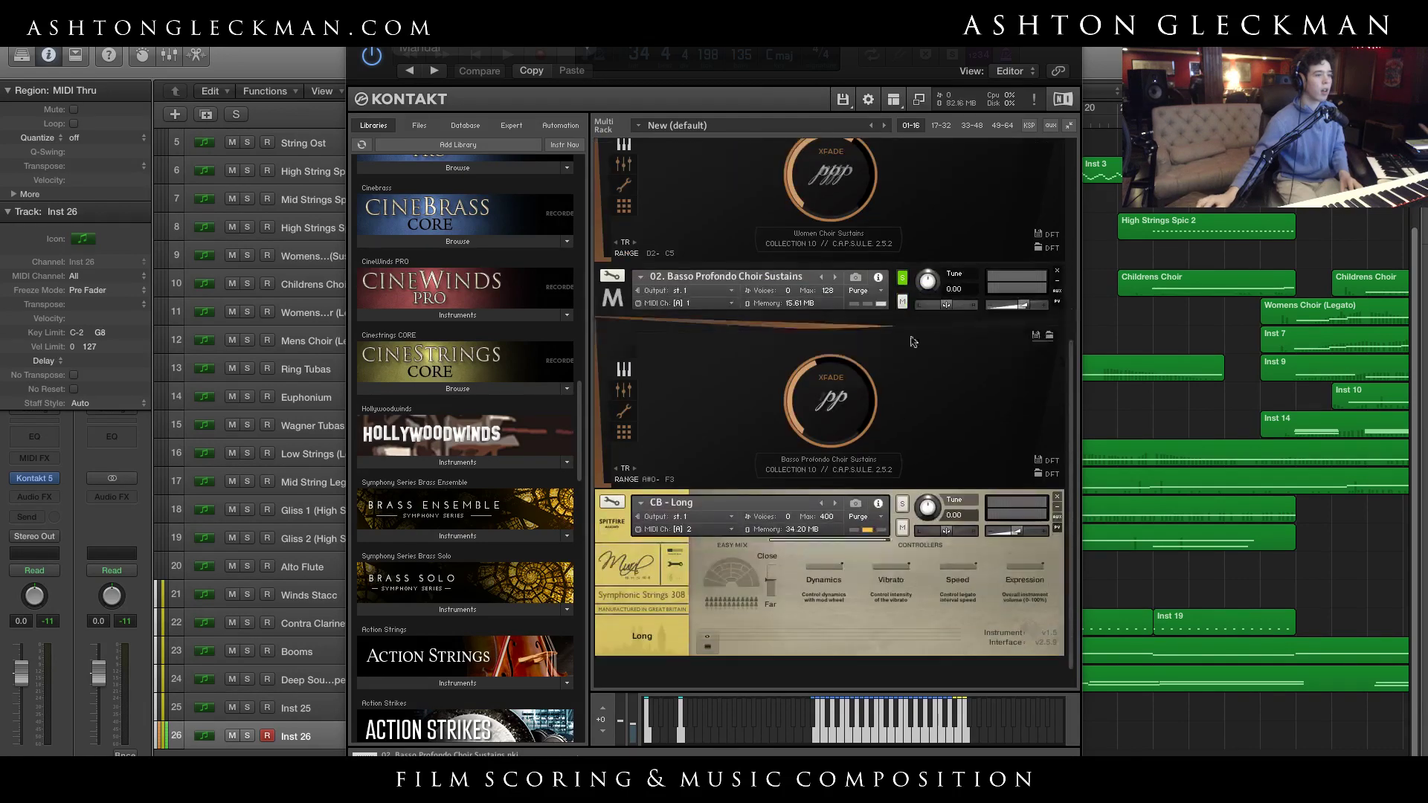
Add the Mural Va - Long CS and VC - Long CS patches to the rack below CB - Long
{"action": "scroll", "coordinate": [913, 341], "scroll_direction": "down", "scroll_amount": 1}
{"action": "left_click_drag", "start_coordinate": [974, 610], "coordinate": [950, 643]}
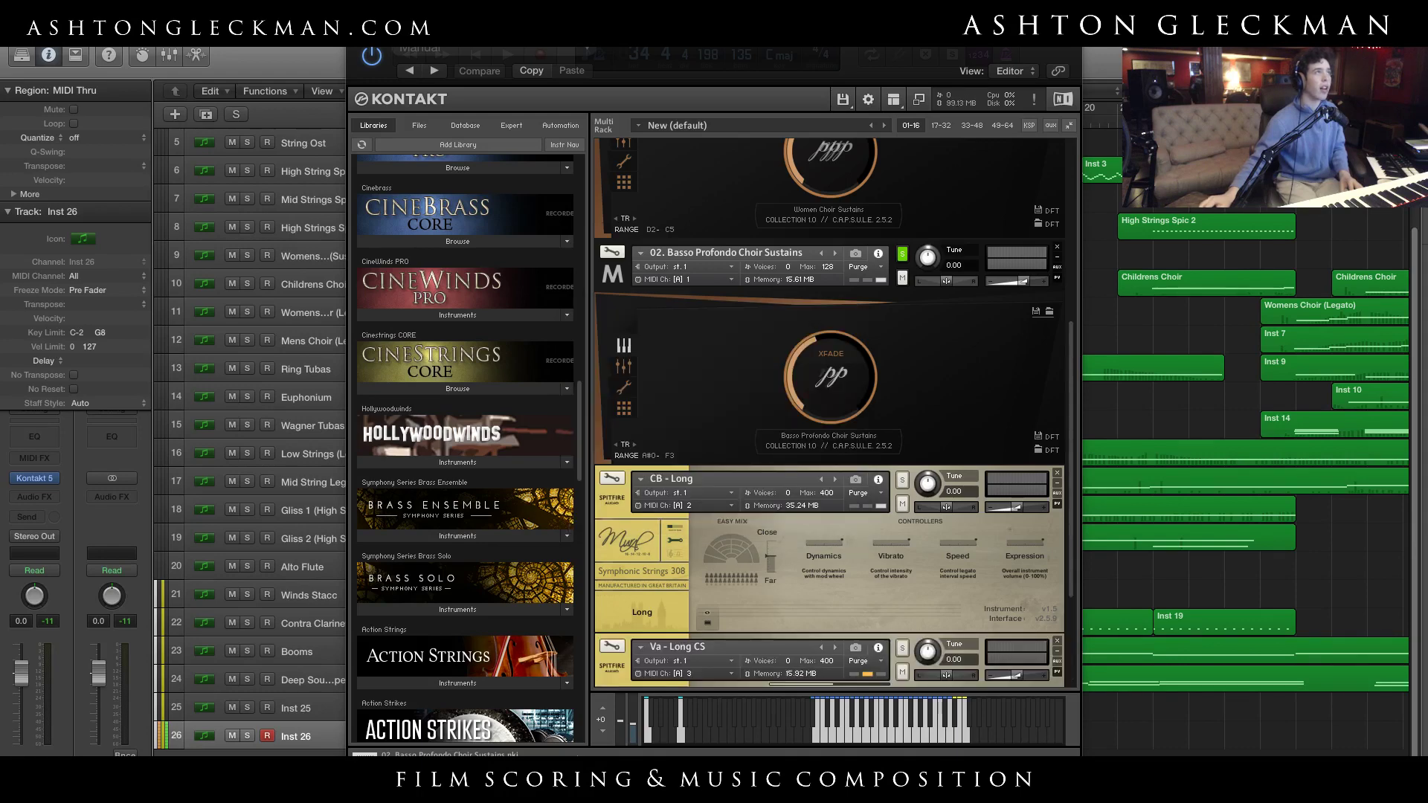
{"action": "scroll", "coordinate": [1003, 492], "scroll_direction": "down", "scroll_amount": 3}
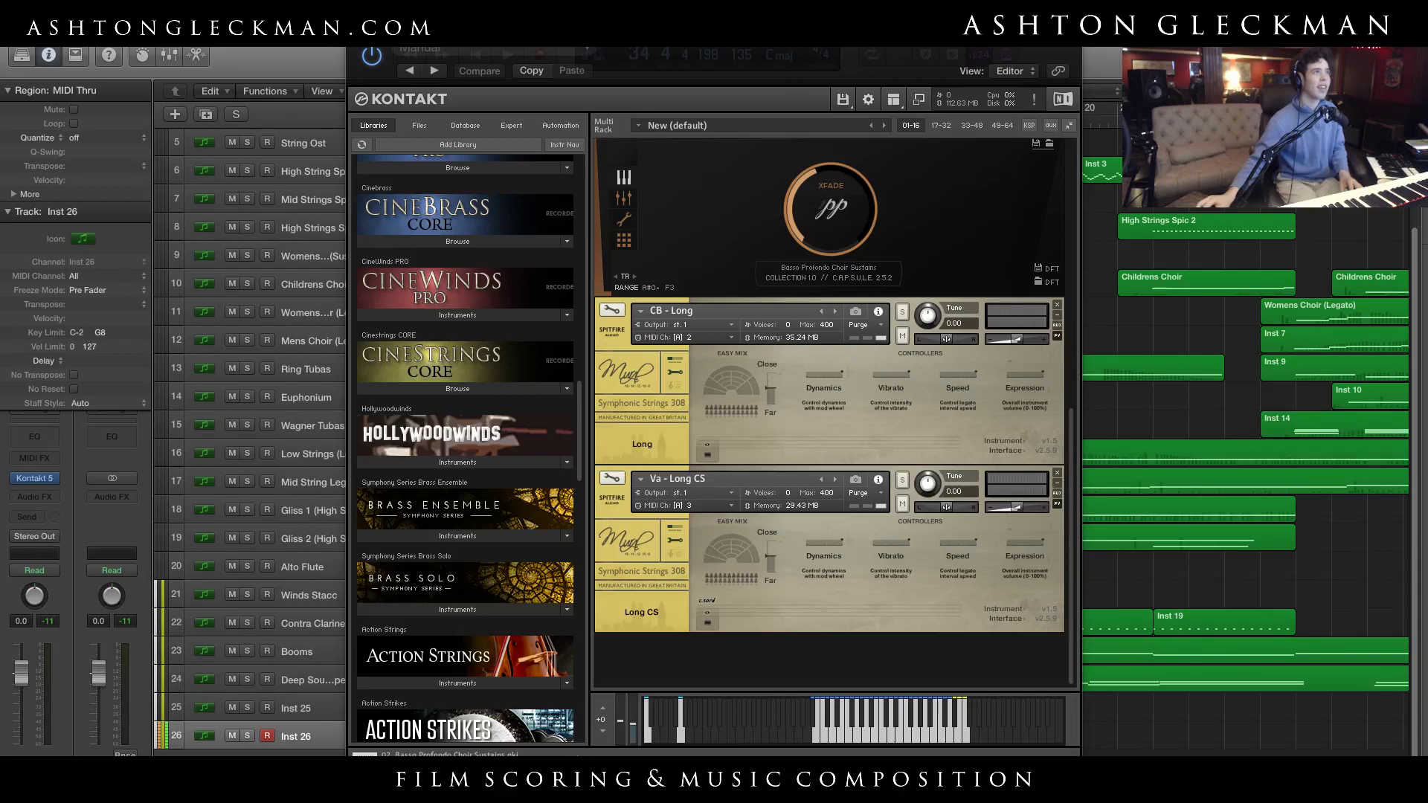
{"action": "left_click_drag", "start_coordinate": [1156, 662], "coordinate": [967, 656]}
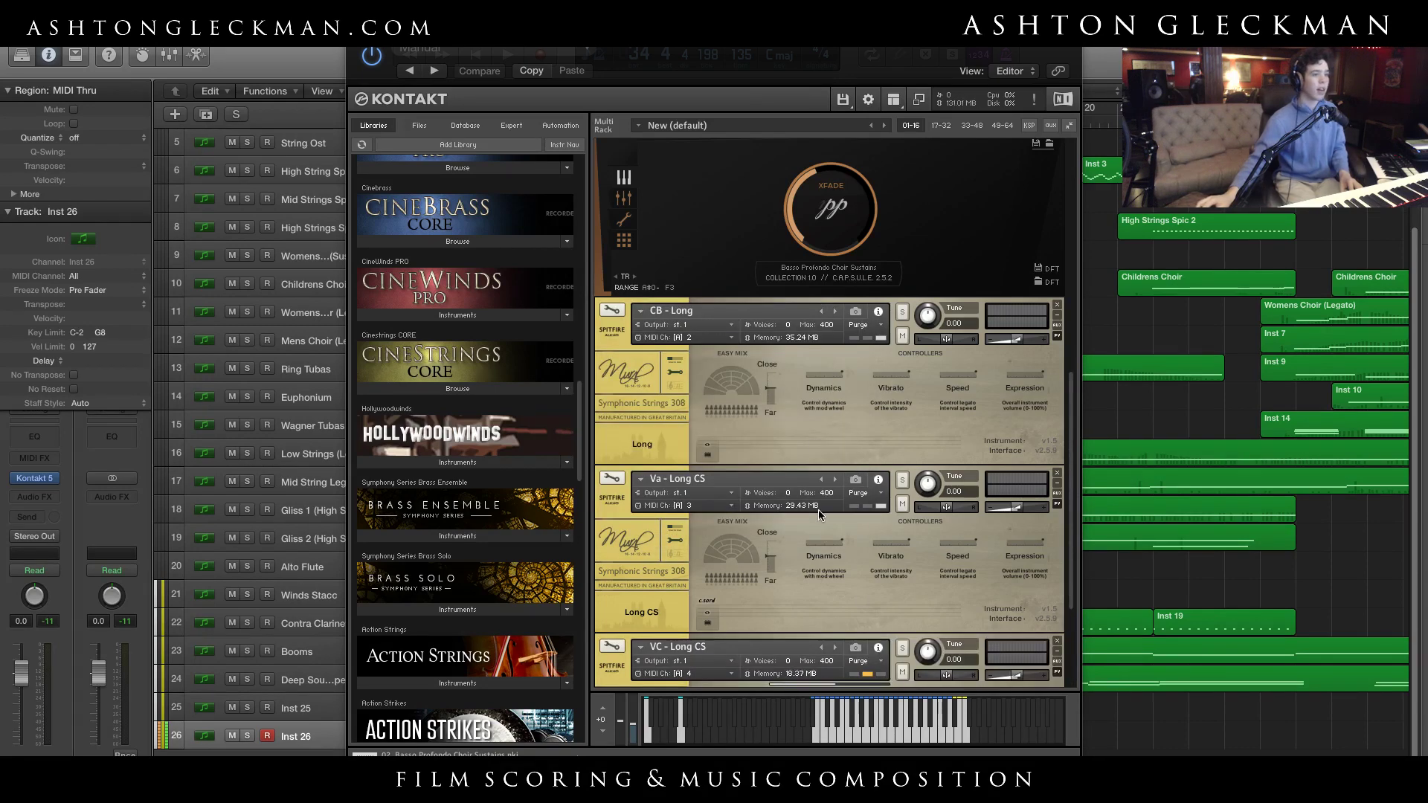
{"action": "scroll", "coordinate": [818, 510], "scroll_direction": "down", "scroll_amount": 3}
Set the VC - Long CS, Va - Long CS and CB - Long patches to MIDI channel 1 on Port A
{"action": "left_click", "coordinate": [733, 562]}
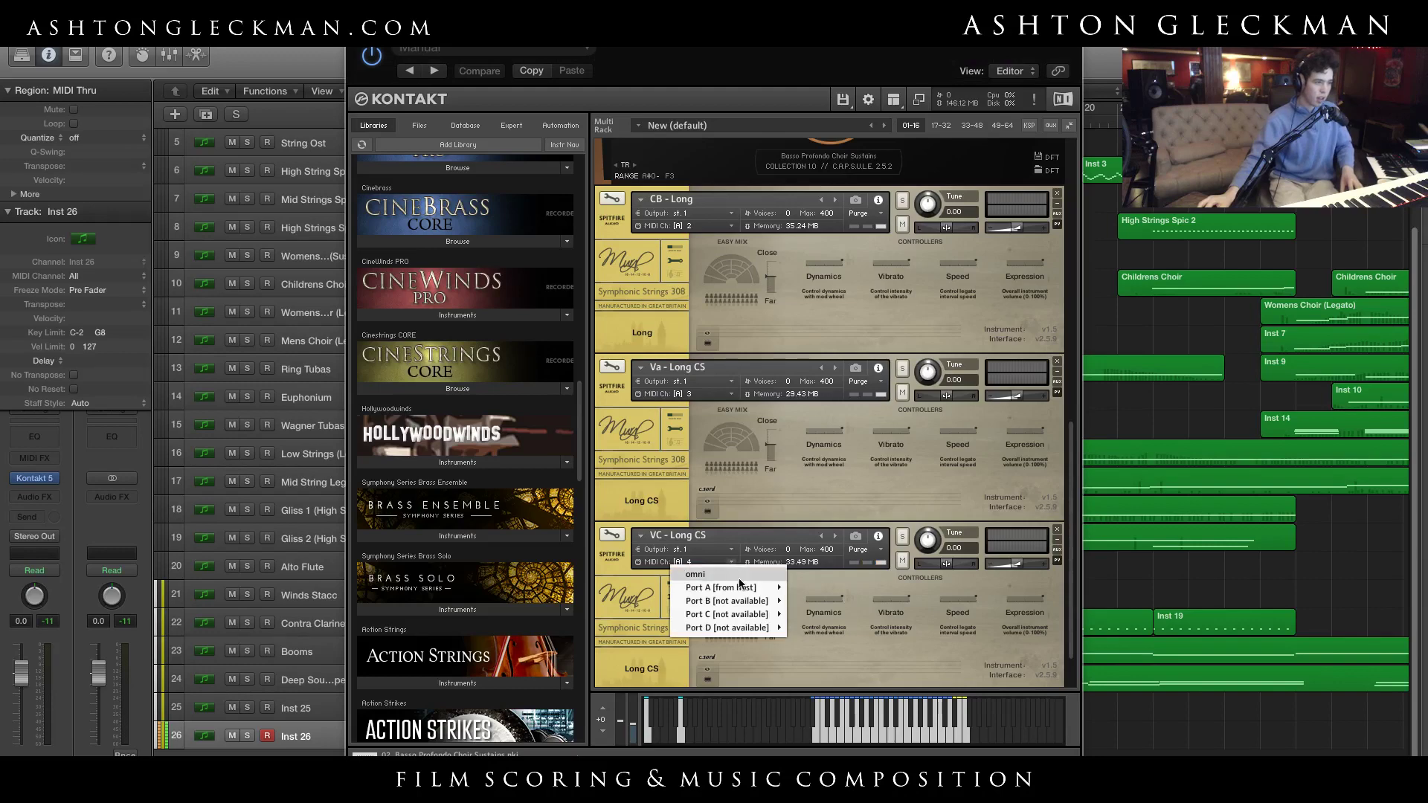
{"action": "mouse_move", "coordinate": [743, 587]}
{"action": "left_click", "coordinate": [806, 588]}
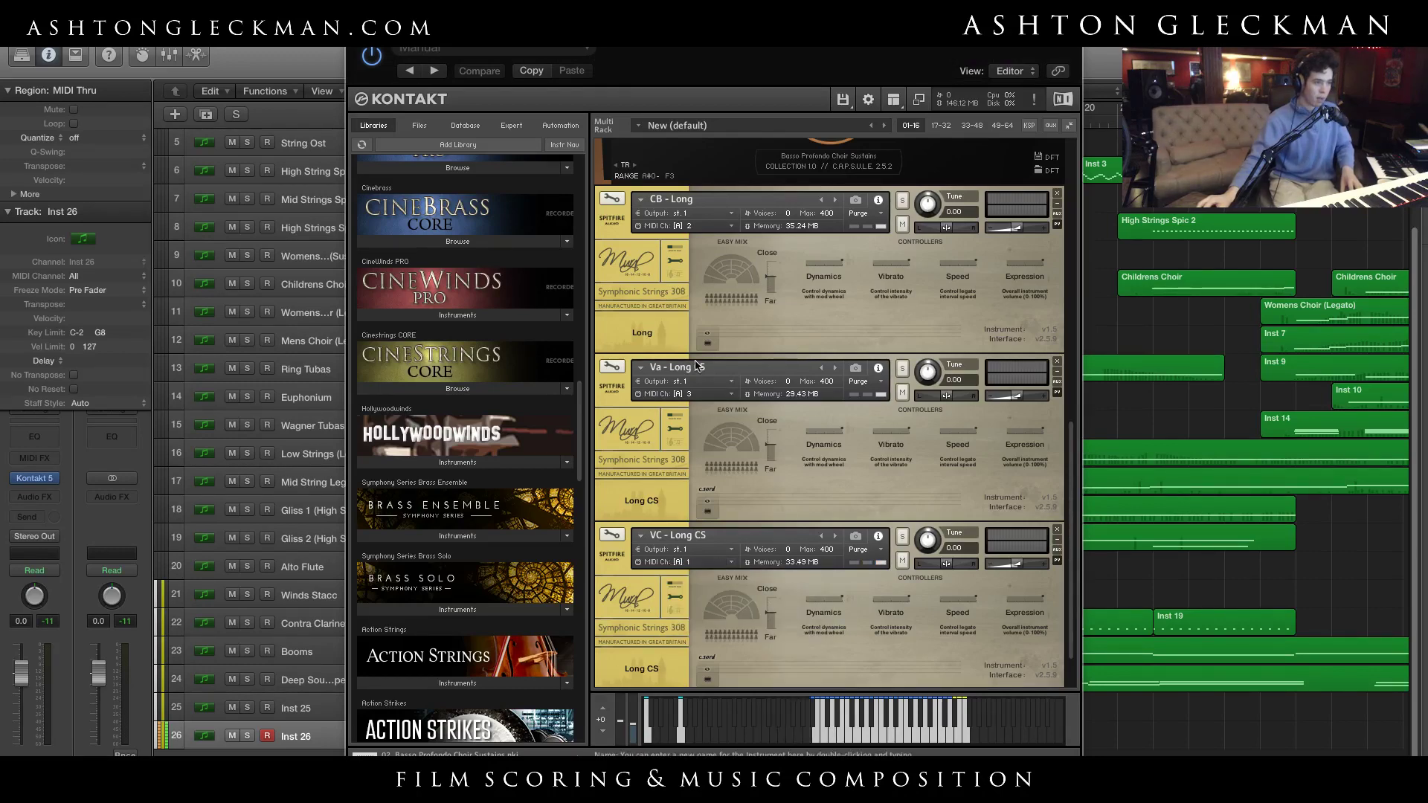
{"action": "left_click", "coordinate": [732, 394]}
{"action": "mouse_move", "coordinate": [743, 421]}
{"action": "left_click", "coordinate": [807, 420]}
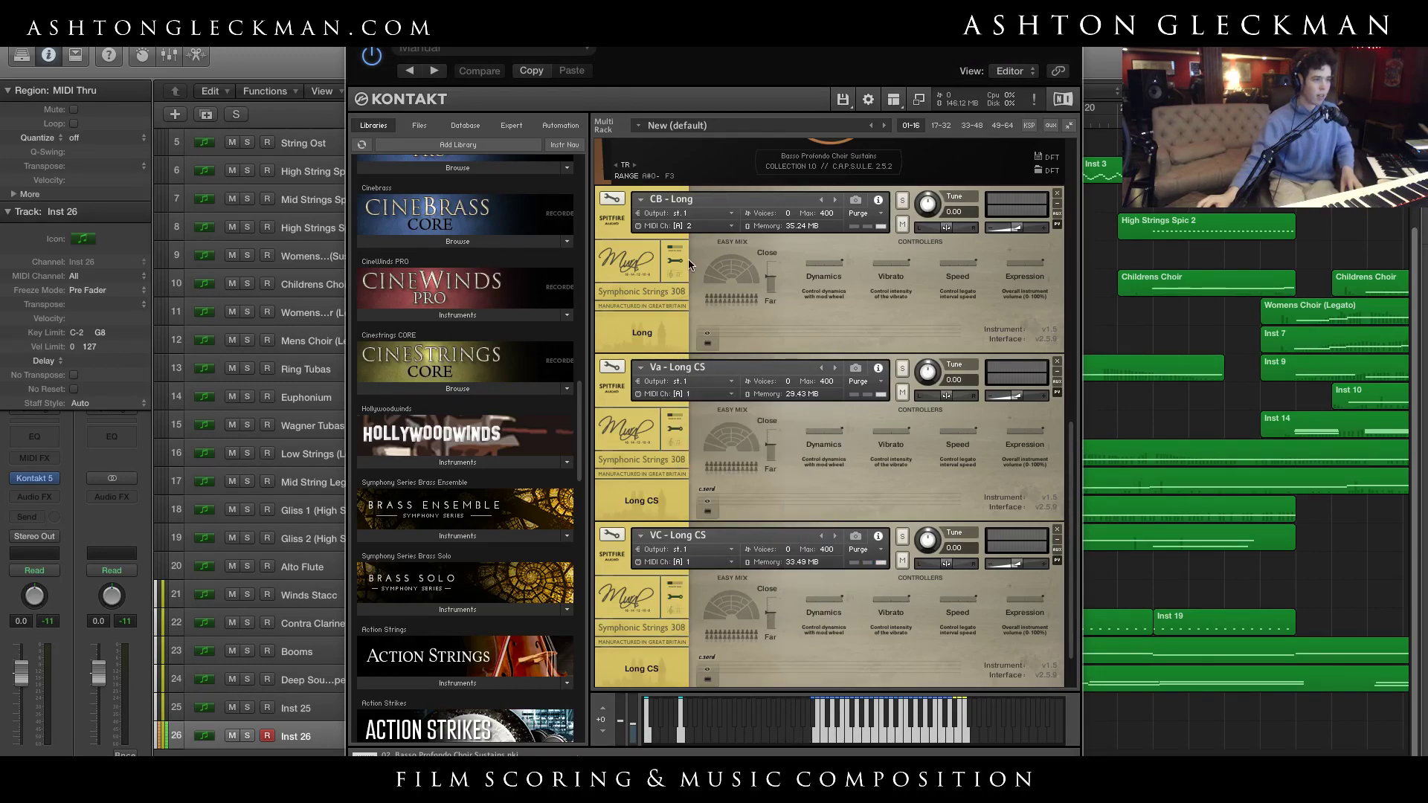
{"action": "left_click", "coordinate": [732, 226]}
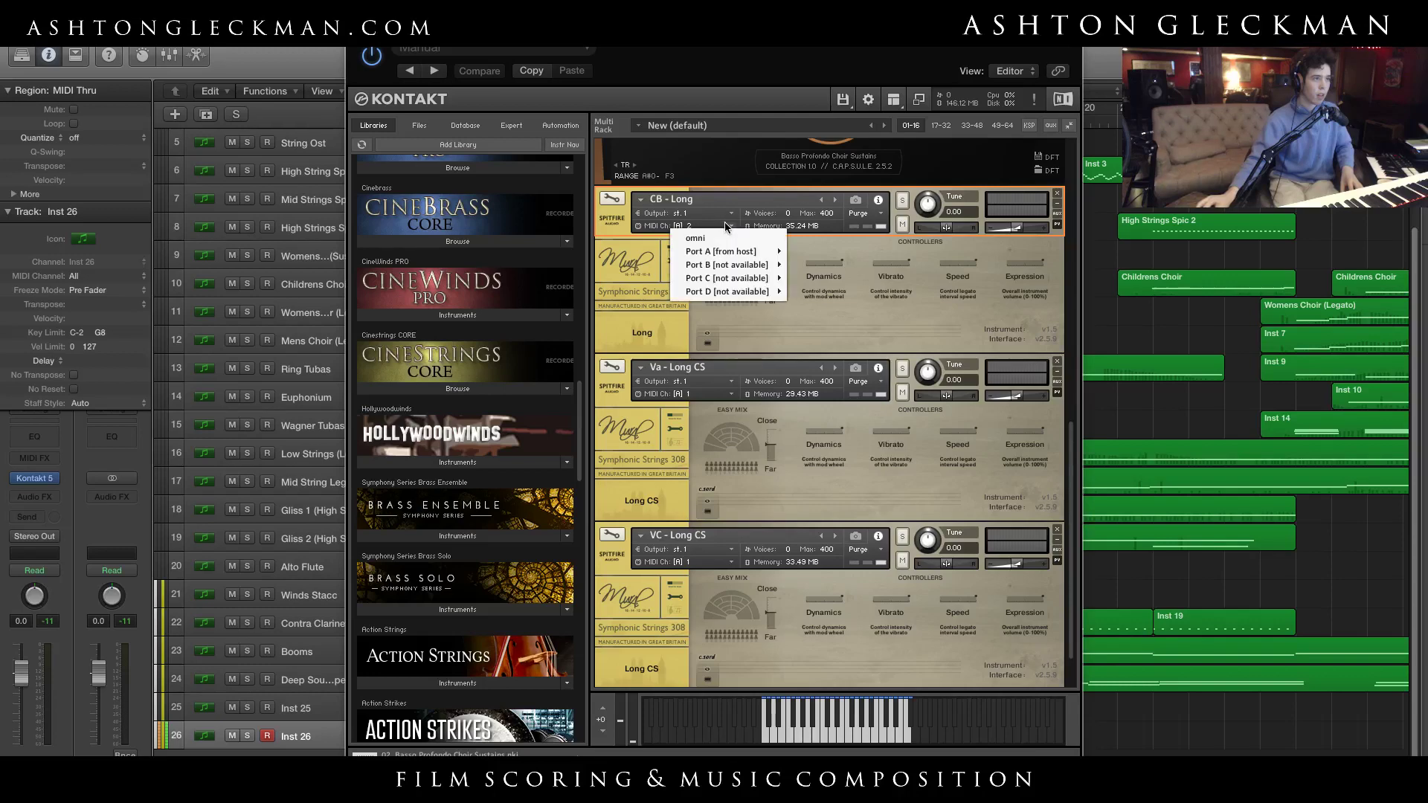
{"action": "mouse_move", "coordinate": [774, 253]}
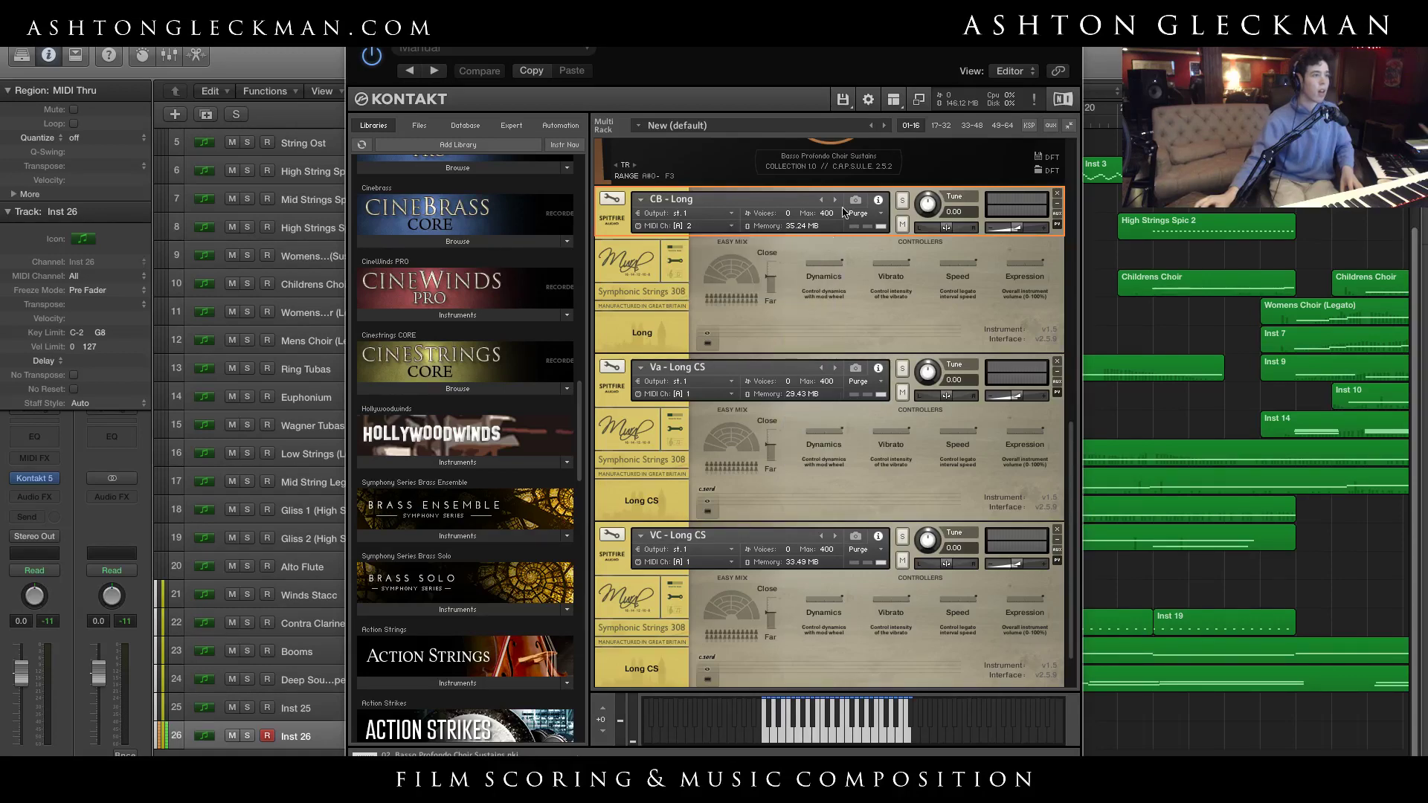
{"action": "scroll", "coordinate": [736, 482], "scroll_direction": "up", "scroll_amount": 5}
{"action": "left_click", "coordinate": [736, 482]}
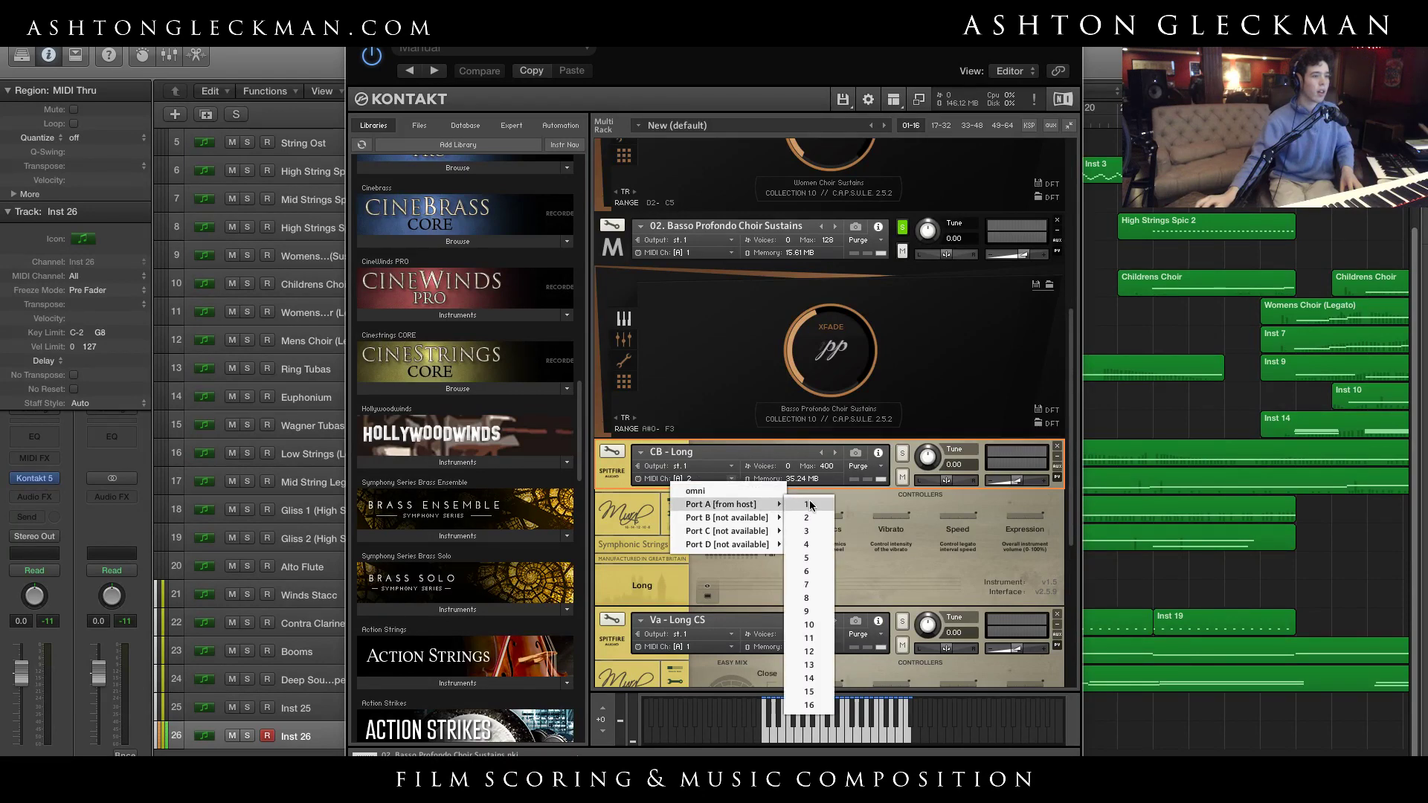
{"action": "left_click", "coordinate": [806, 504]}
{"action": "scroll", "coordinate": [959, 399], "scroll_direction": "up", "scroll_amount": 4}
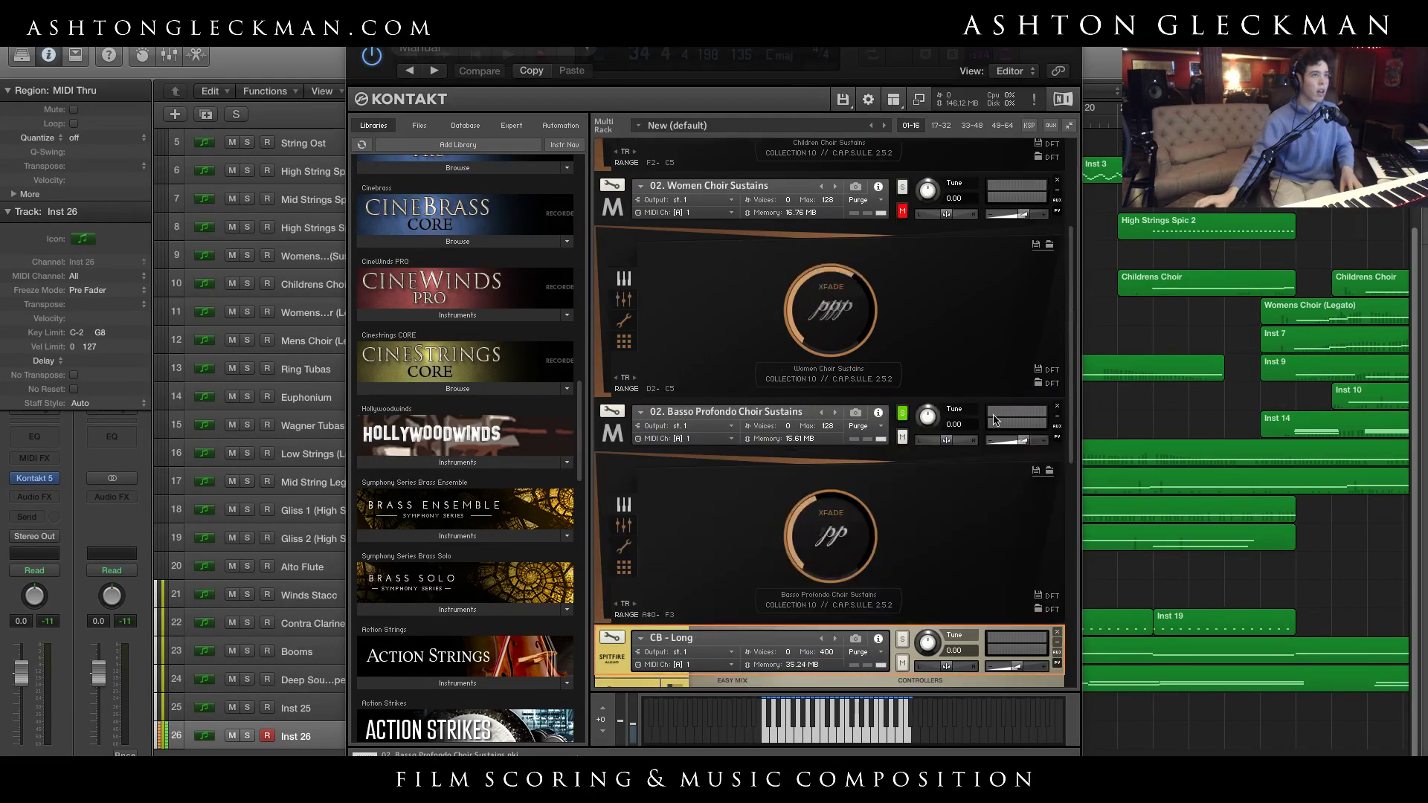
{"action": "scroll", "coordinate": [958, 400], "scroll_direction": "down", "scroll_amount": 6}
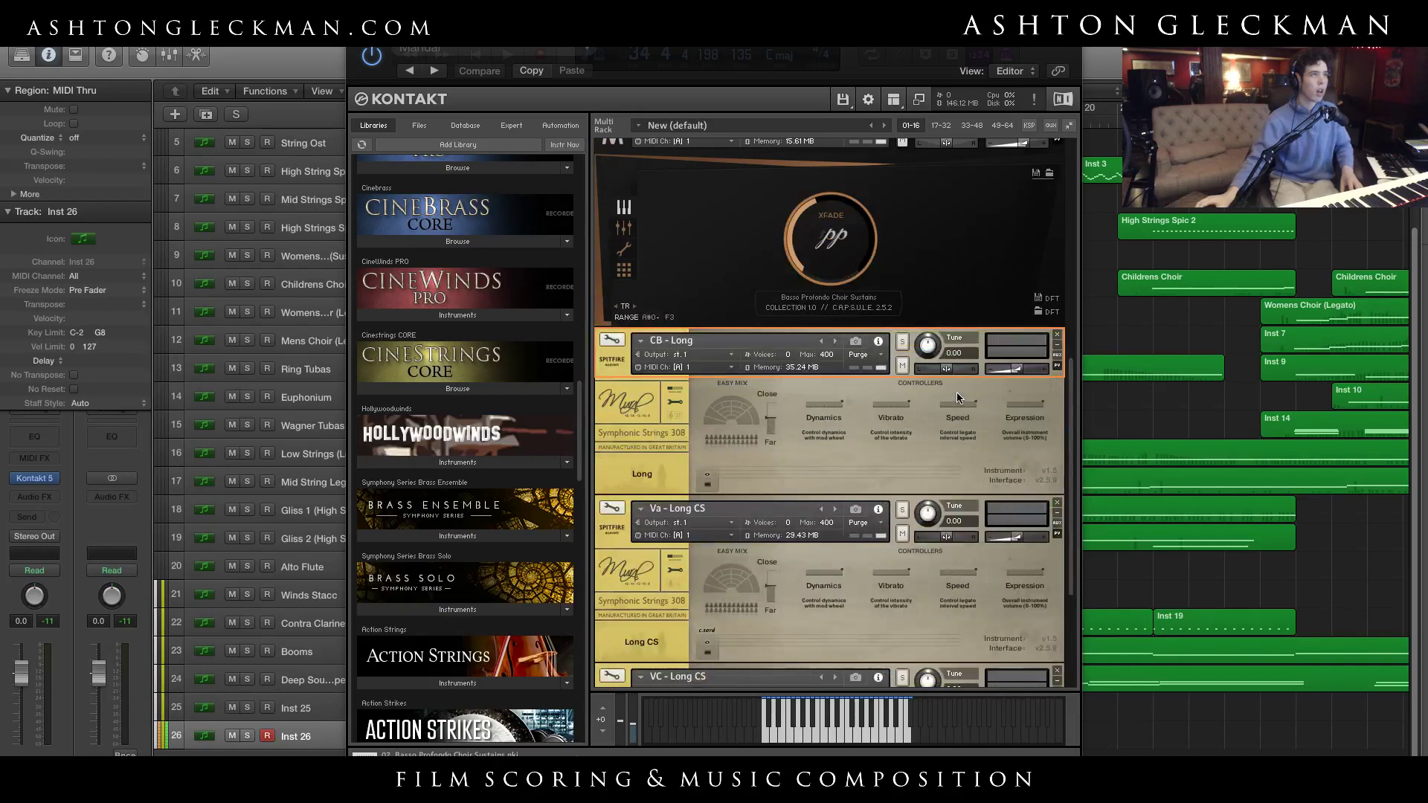
Clear the solo and mute states on the choir patches and audition the choirs together with the Mural long strings
{"action": "scroll", "coordinate": [927, 399], "scroll_direction": "down", "scroll_amount": 1}
{"action": "scroll", "coordinate": [925, 397], "scroll_direction": "up", "scroll_amount": 8}
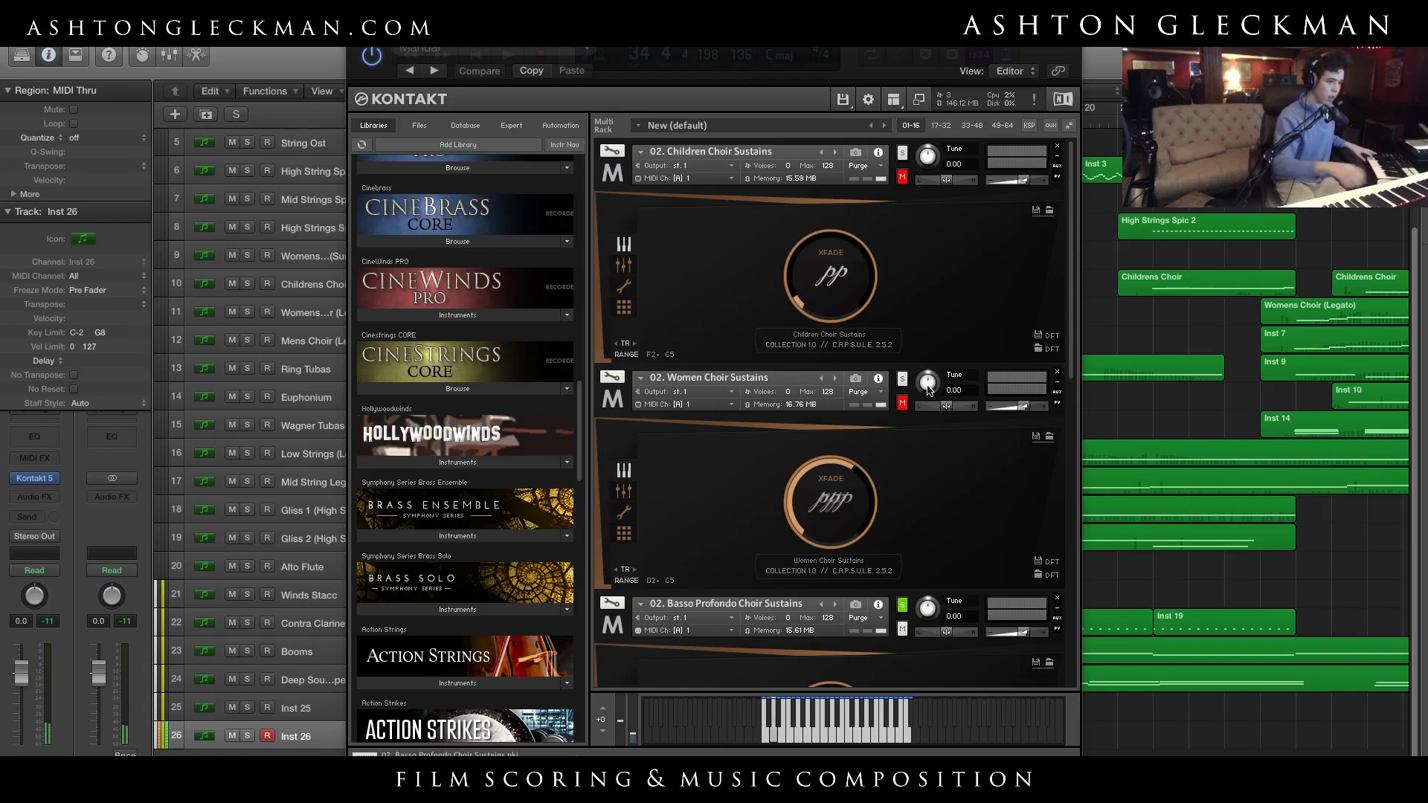
{"action": "scroll", "coordinate": [878, 420], "scroll_direction": "down", "scroll_amount": 5}
{"action": "scroll", "coordinate": [877, 421], "scroll_direction": "up", "scroll_amount": 5}
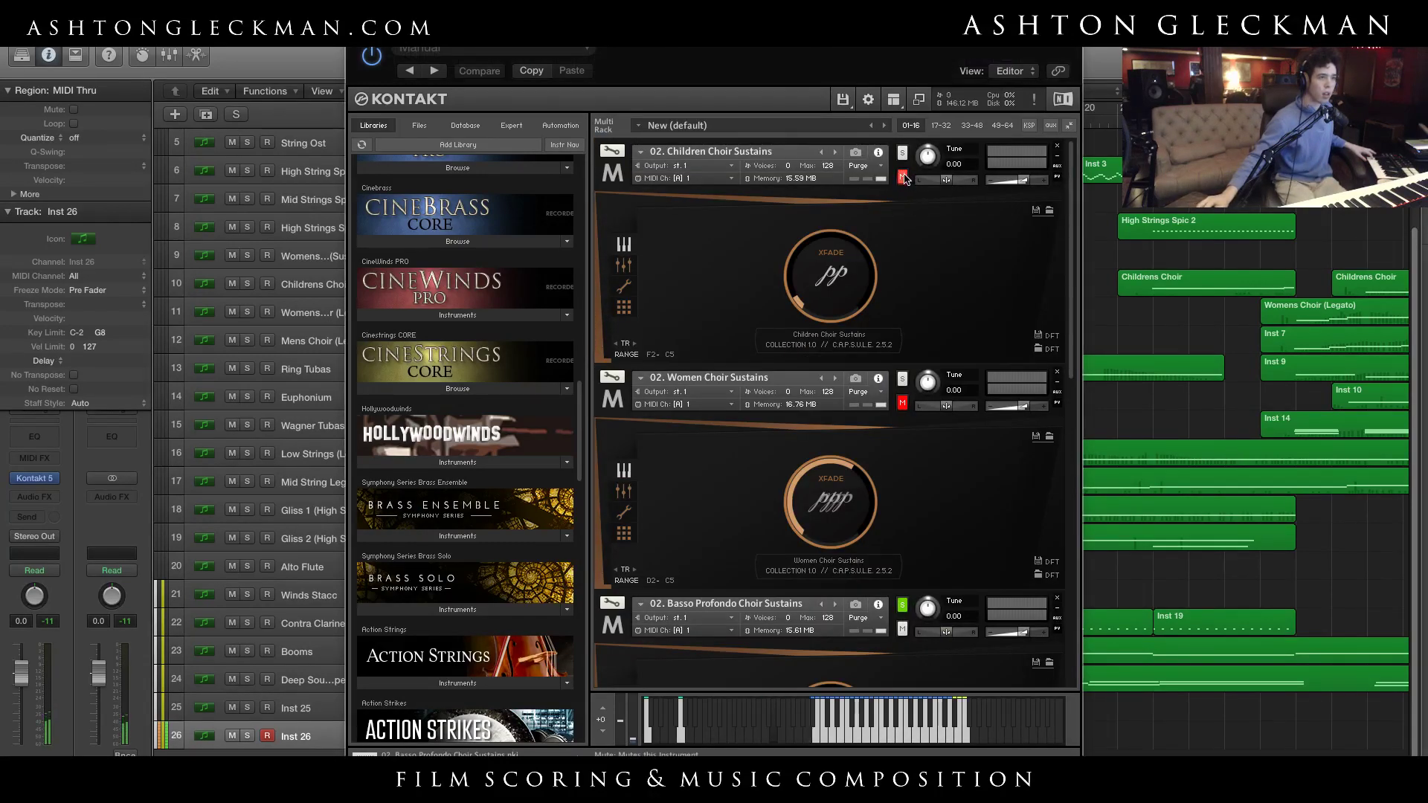
{"action": "left_click", "coordinate": [899, 158]}
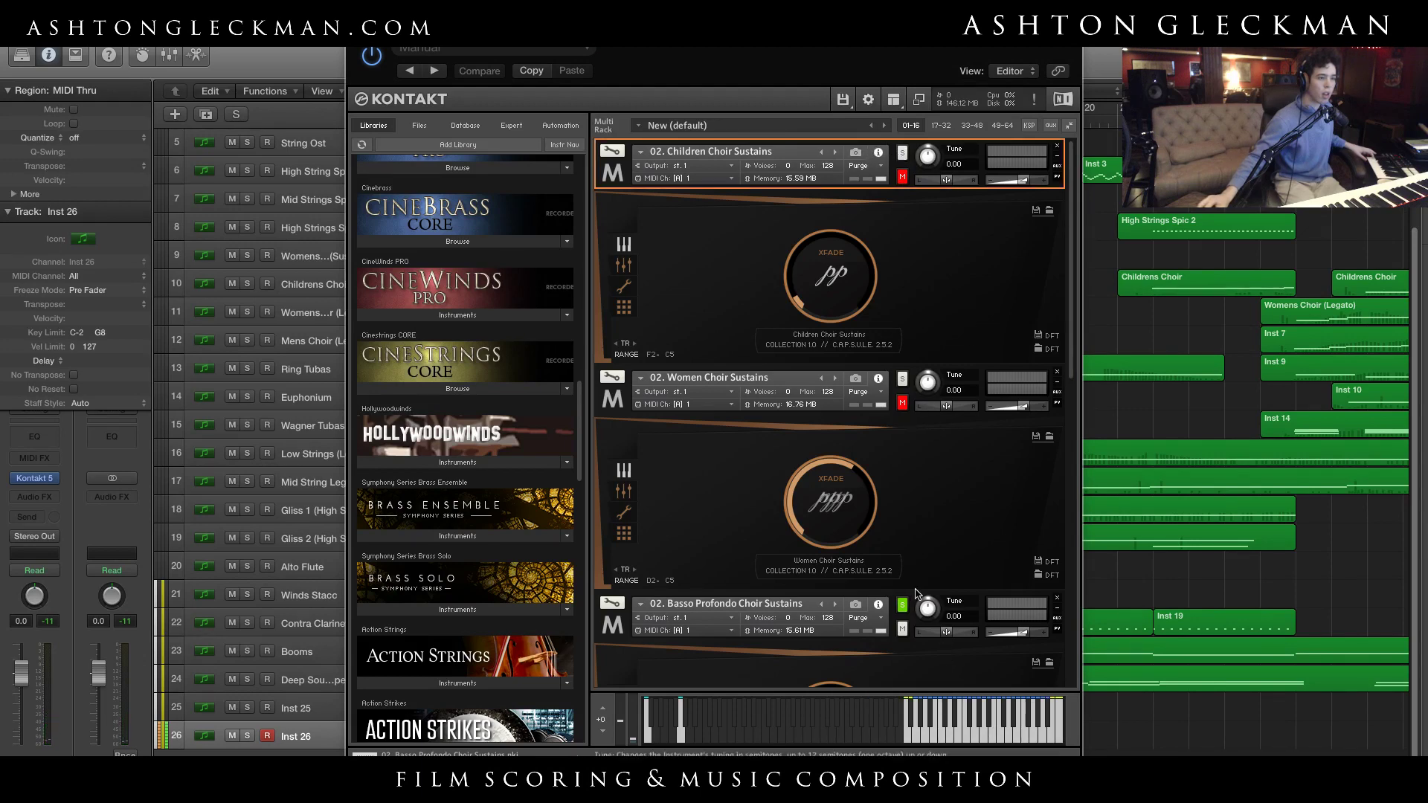
{"action": "scroll", "coordinate": [921, 554], "scroll_direction": "down", "scroll_amount": 10}
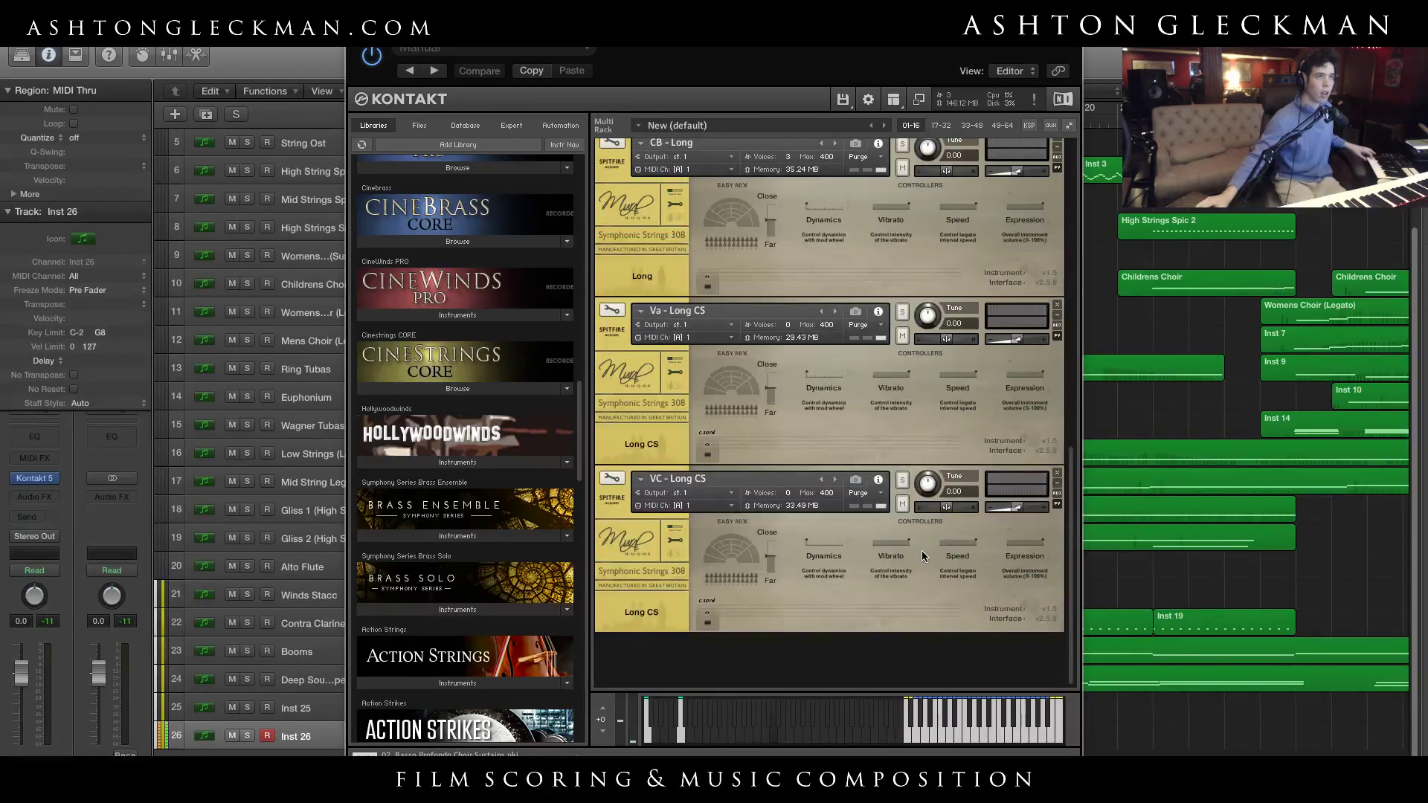
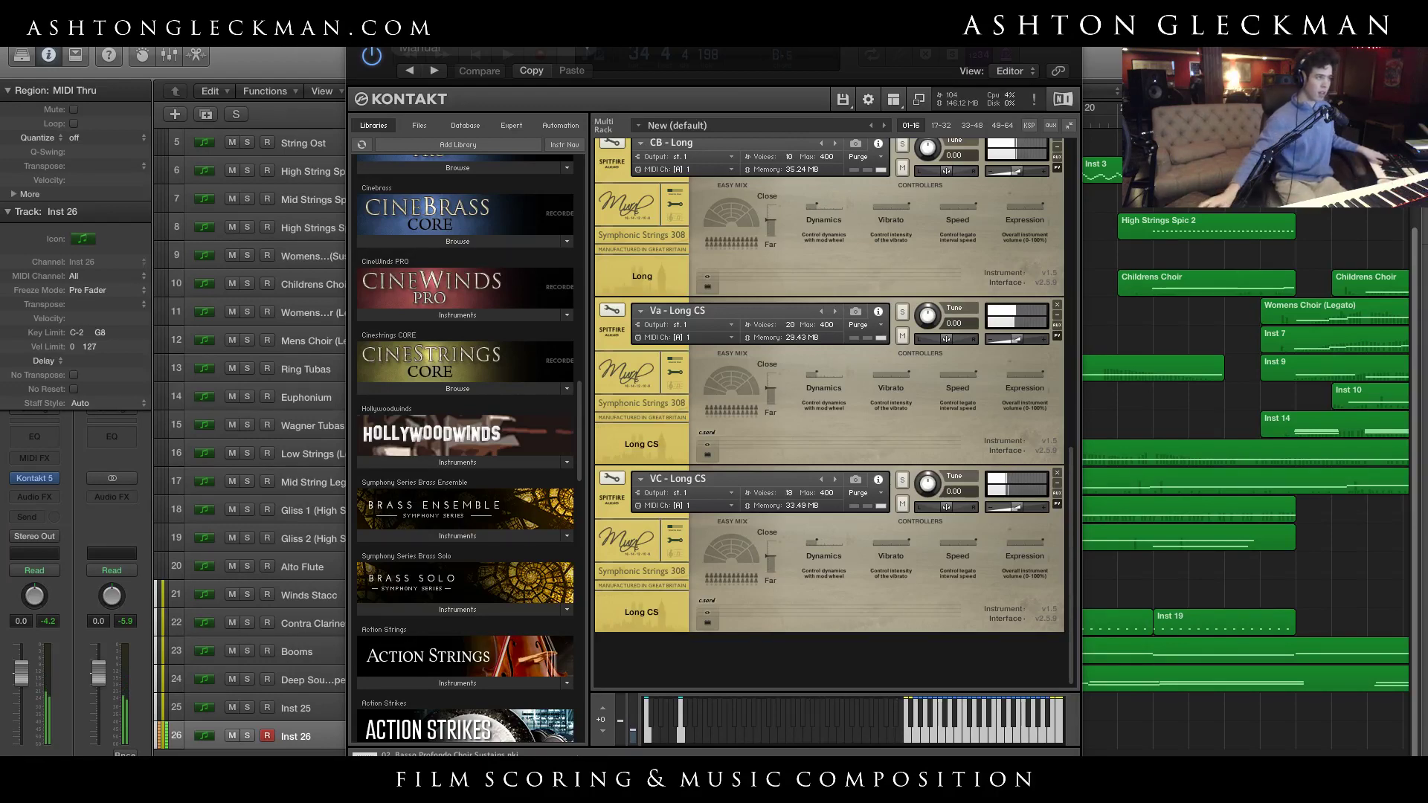
Move the Kontakt window aside, listen to the Mid Strings Spic track, and return to the Inst 26 track
{"action": "left_click_drag", "start_coordinate": [655, 102], "coordinate": [1026, 328]}
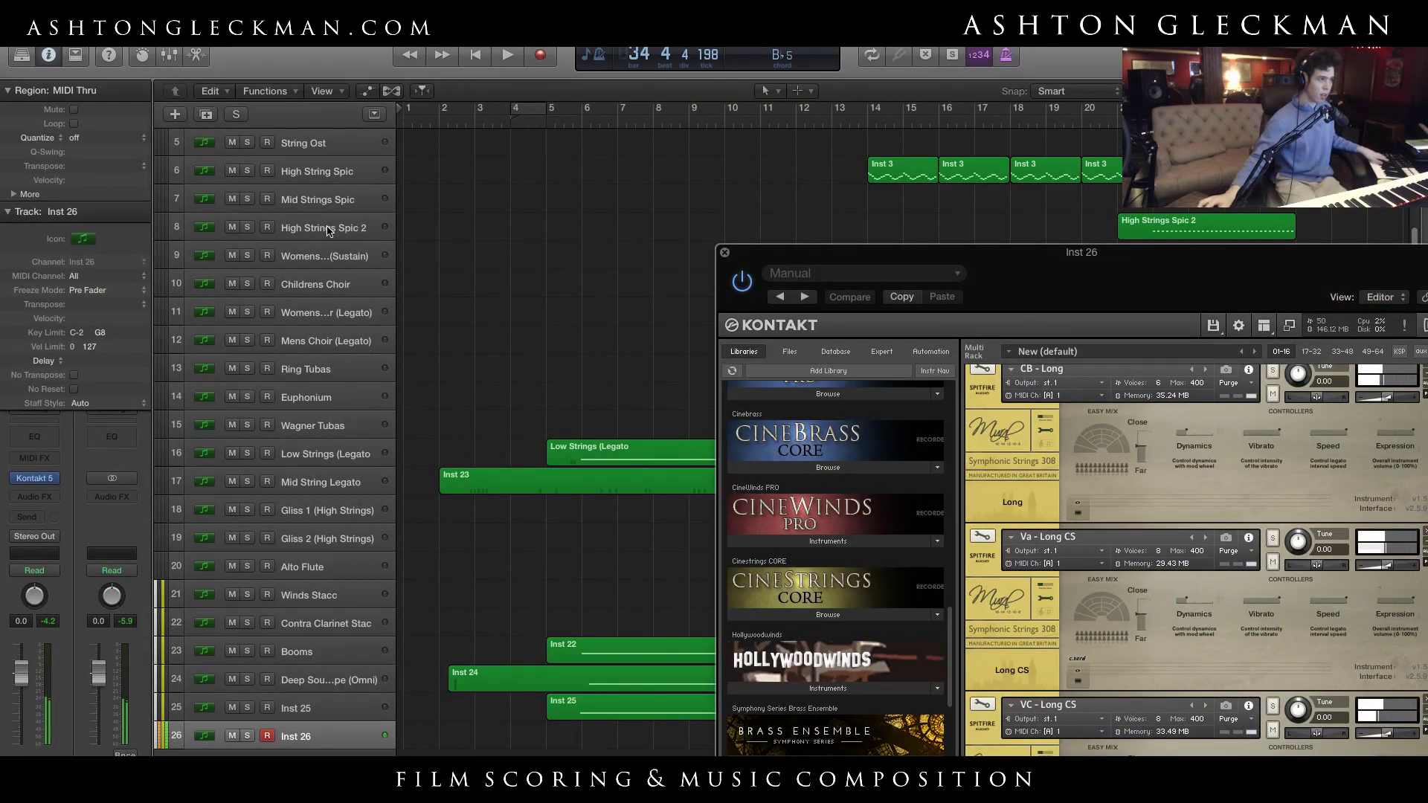
{"action": "left_click", "coordinate": [312, 202]}
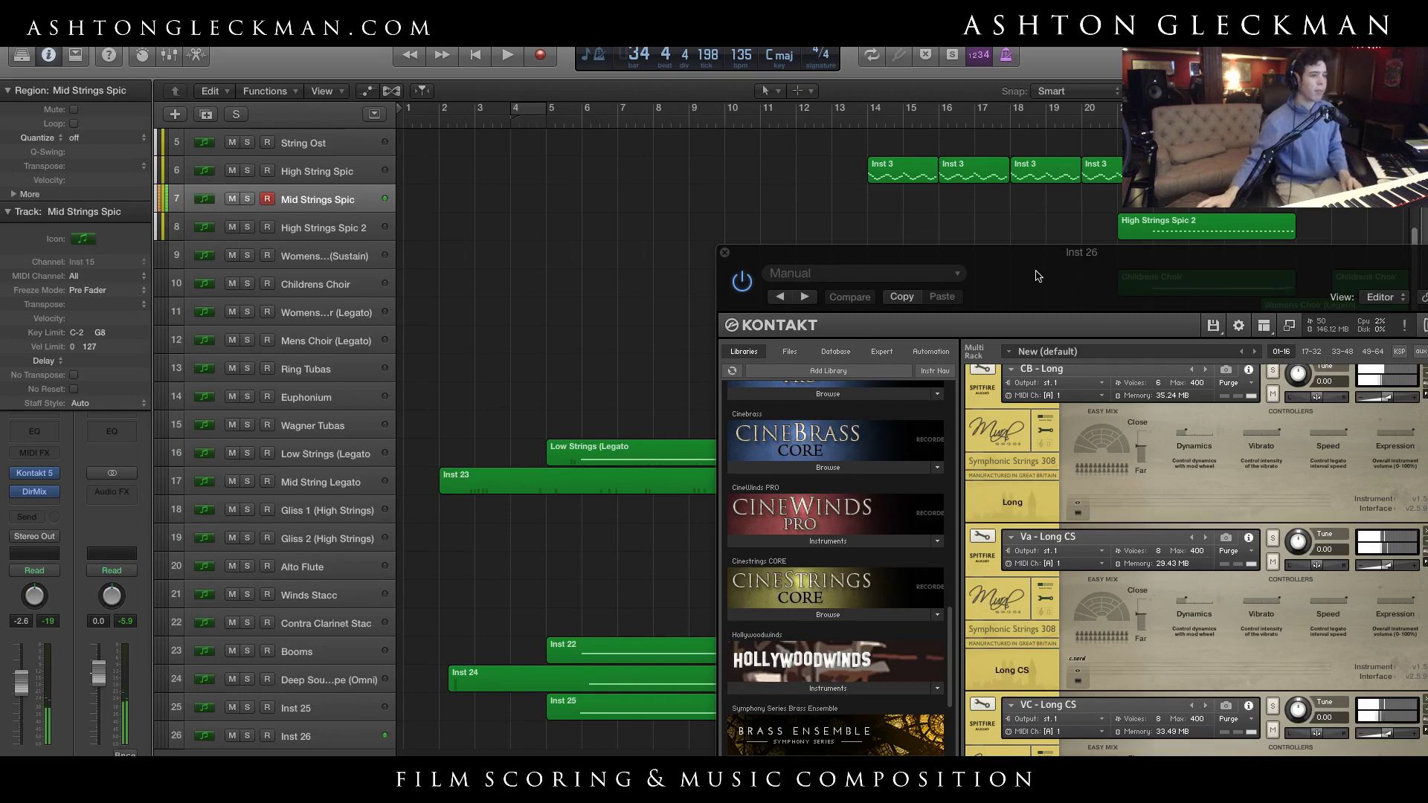
{"action": "left_click_drag", "start_coordinate": [1022, 264], "coordinate": [582, 37]}
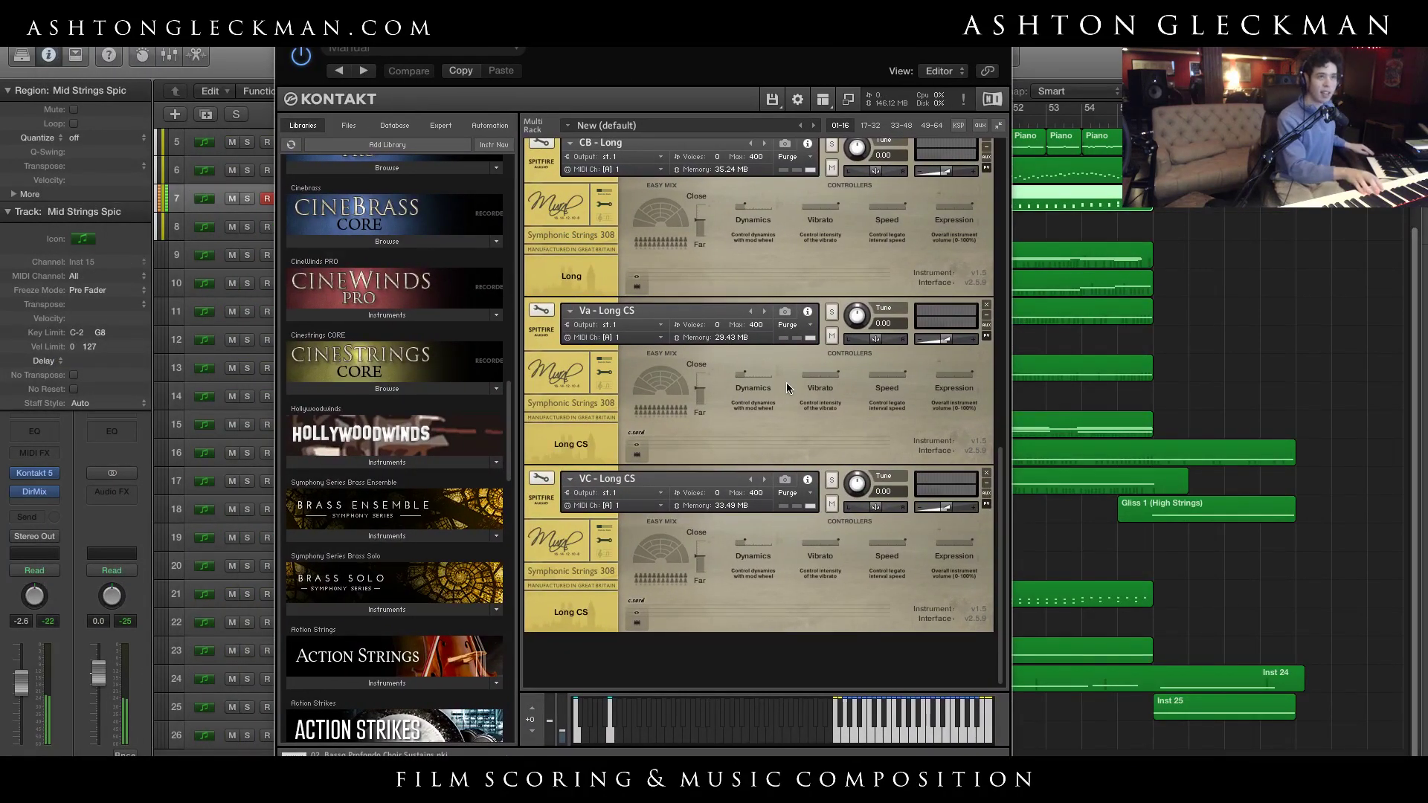
{"action": "left_click", "coordinate": [223, 730]}
{"action": "left_click_drag", "start_coordinate": [669, 70], "coordinate": [954, 84]}
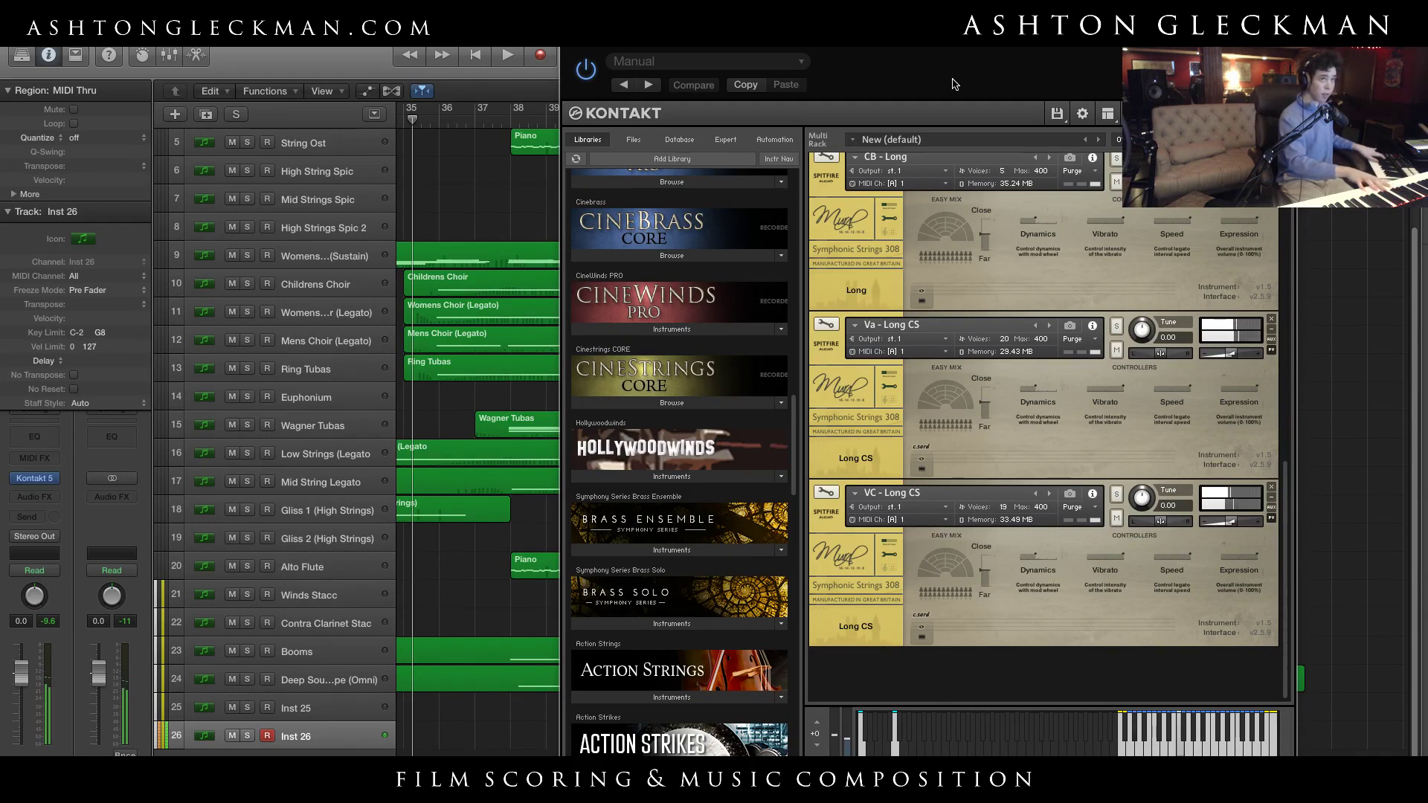
Add Brass Ensemble.nki from the Symphony Series Brass Ensemble library to the rack below VC - Long CS
{"action": "scroll", "coordinate": [1195, 285], "scroll_direction": "up", "scroll_amount": 1}
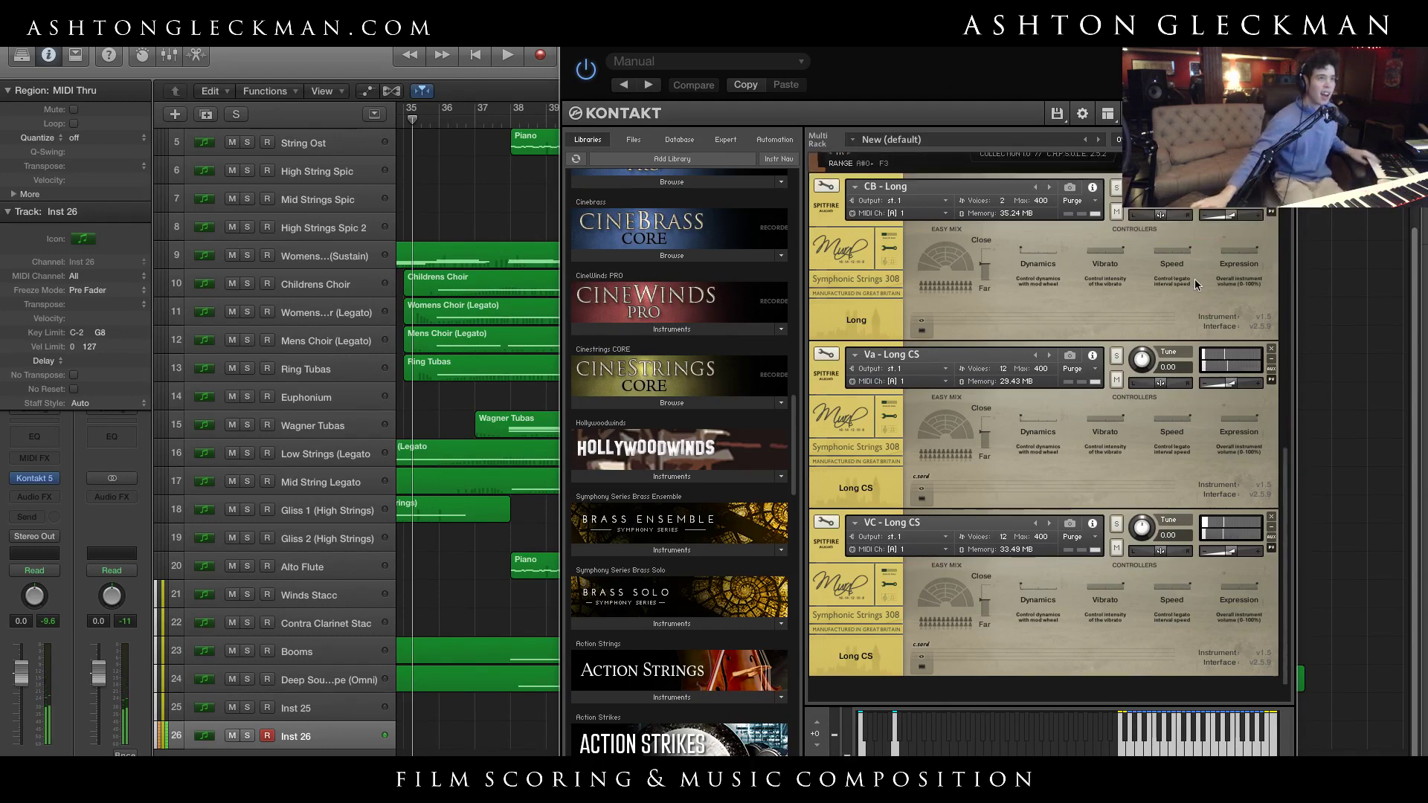
{"action": "scroll", "coordinate": [1115, 372], "scroll_direction": "down", "scroll_amount": 10}
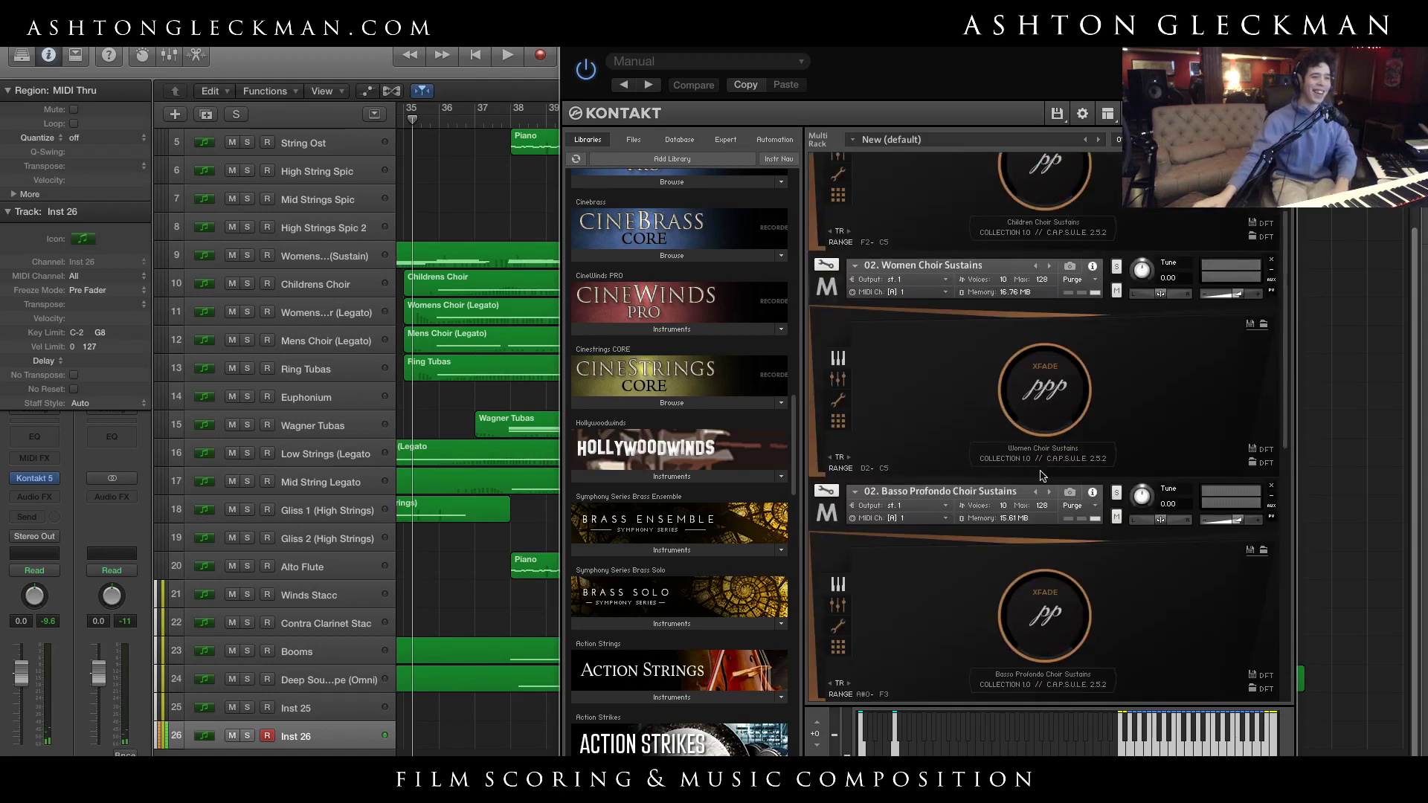
{"action": "scroll", "coordinate": [1033, 465], "scroll_direction": "up", "scroll_amount": 10}
{"action": "scroll", "coordinate": [750, 513], "scroll_direction": "down", "scroll_amount": 3}
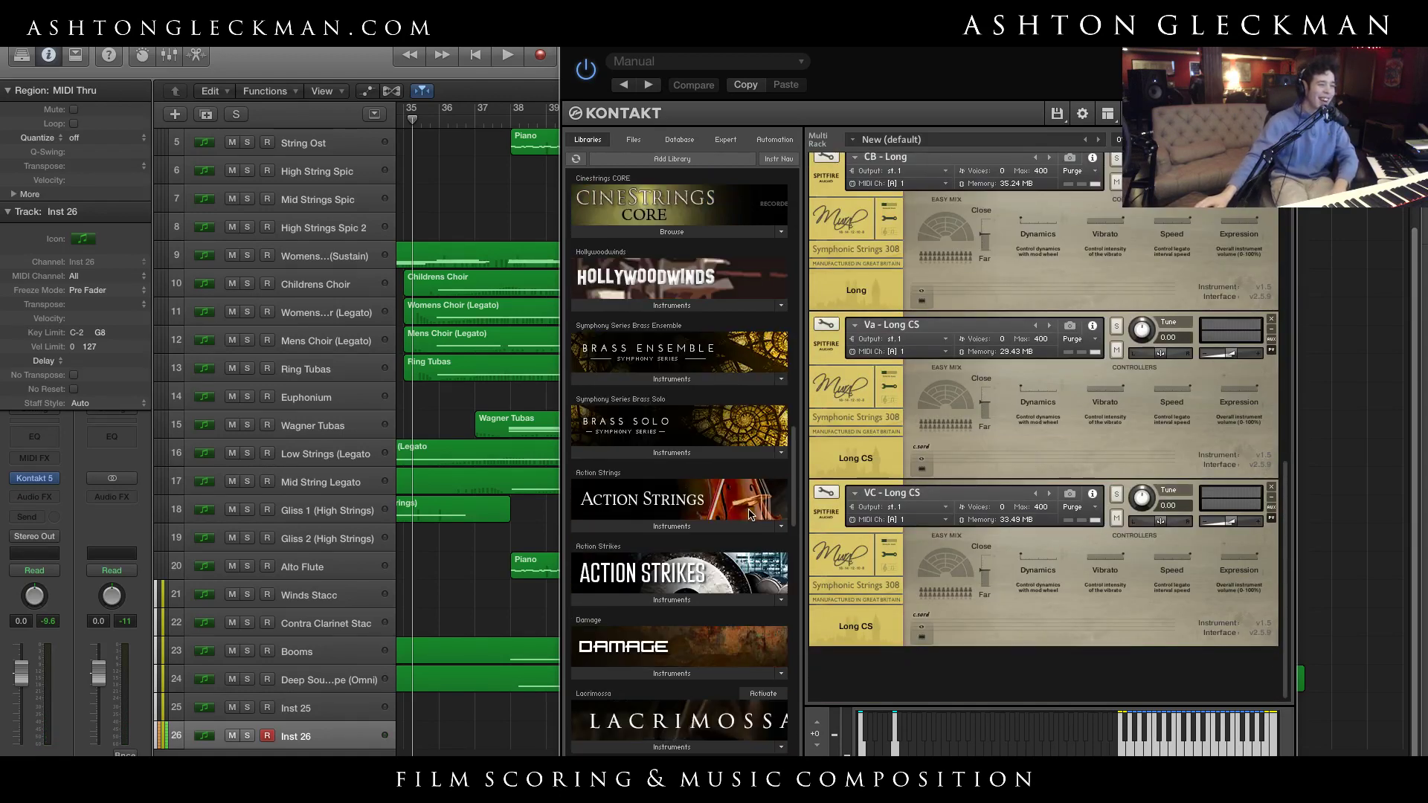
{"action": "left_click", "coordinate": [653, 380]}
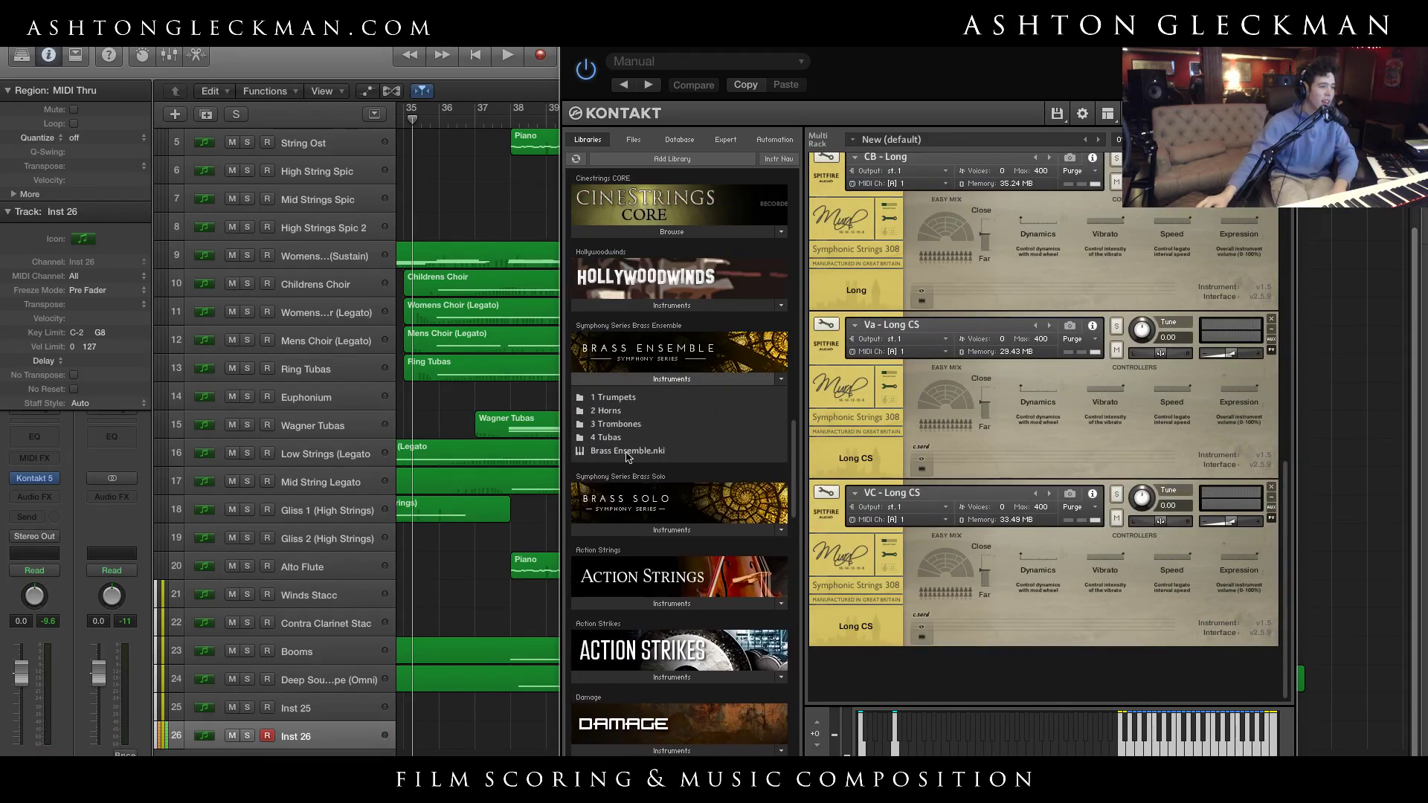
{"action": "left_click_drag", "start_coordinate": [627, 457], "coordinate": [1100, 679]}
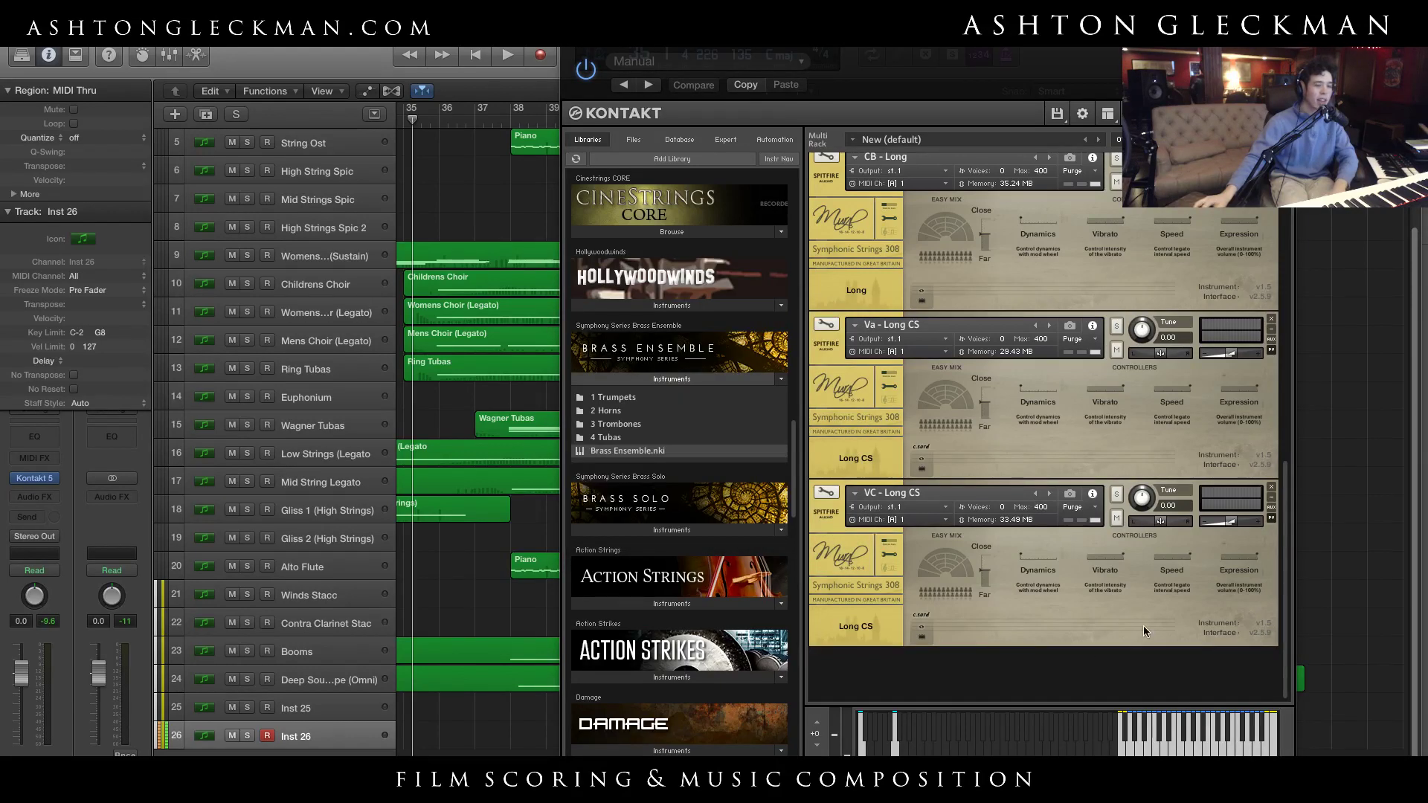
{"action": "left_click_drag", "start_coordinate": [1286, 559], "coordinate": [1284, 621]}
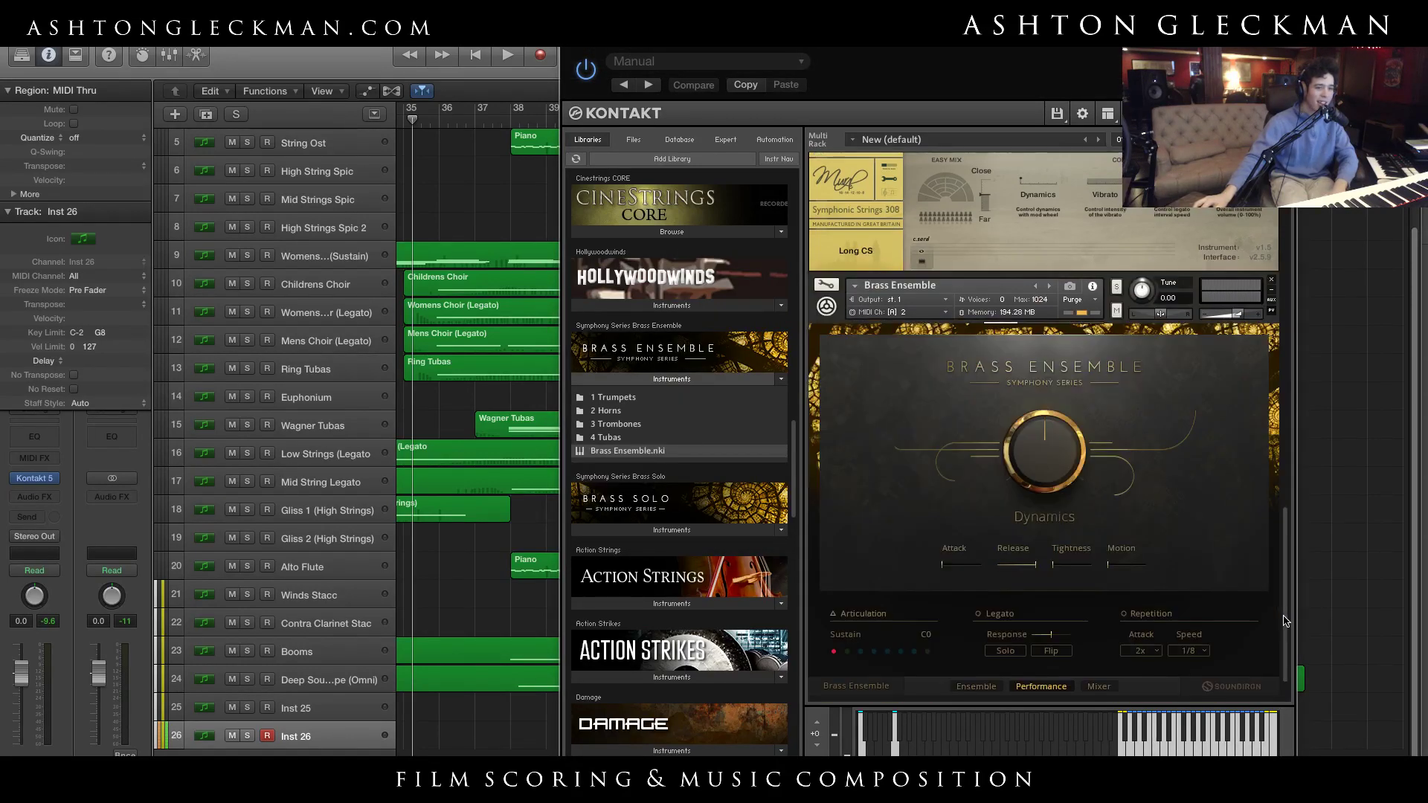
Set Brass Ensemble to MIDI channel 1 on Port A and audition it with the Sustain articulation
{"action": "left_click", "coordinate": [896, 313]}
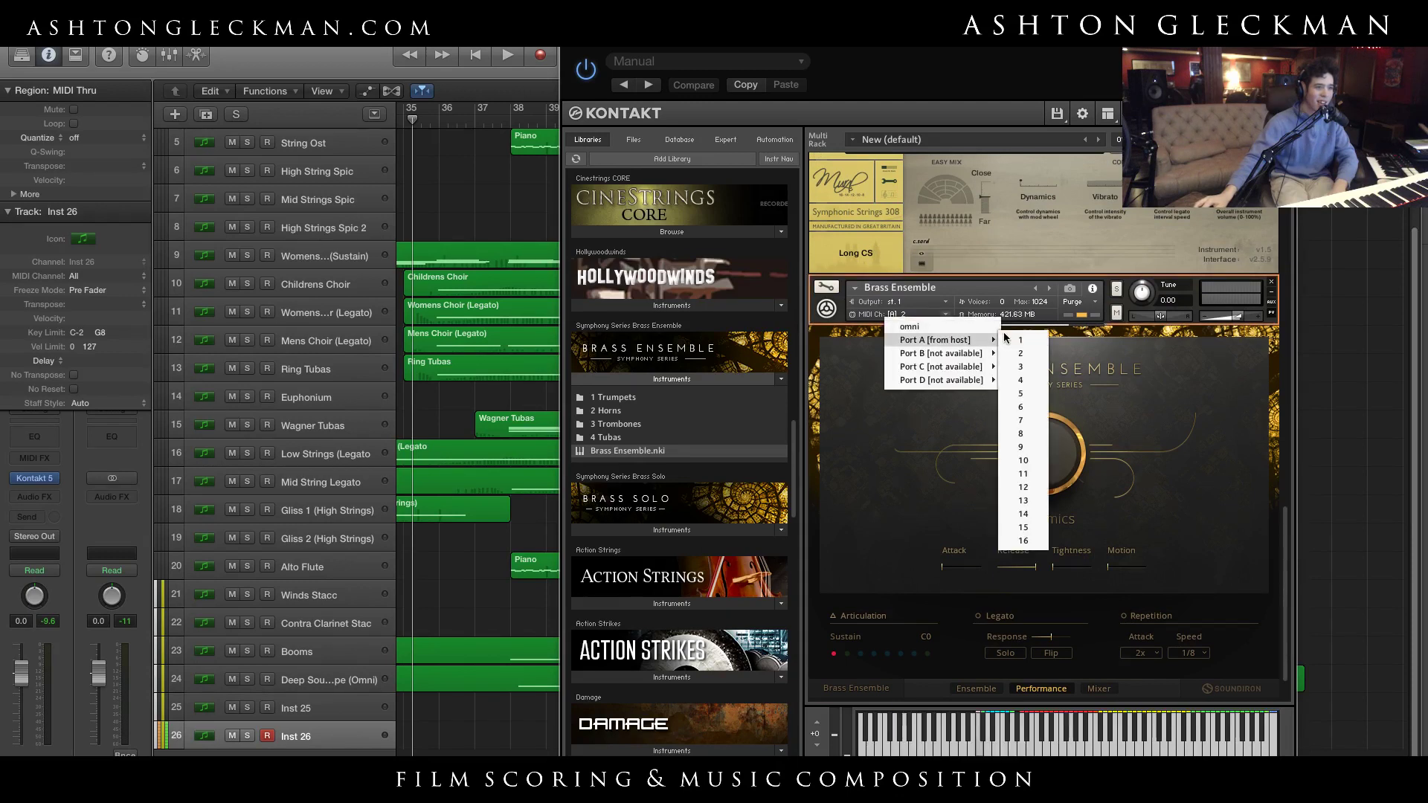
{"action": "left_click", "coordinate": [1020, 340]}
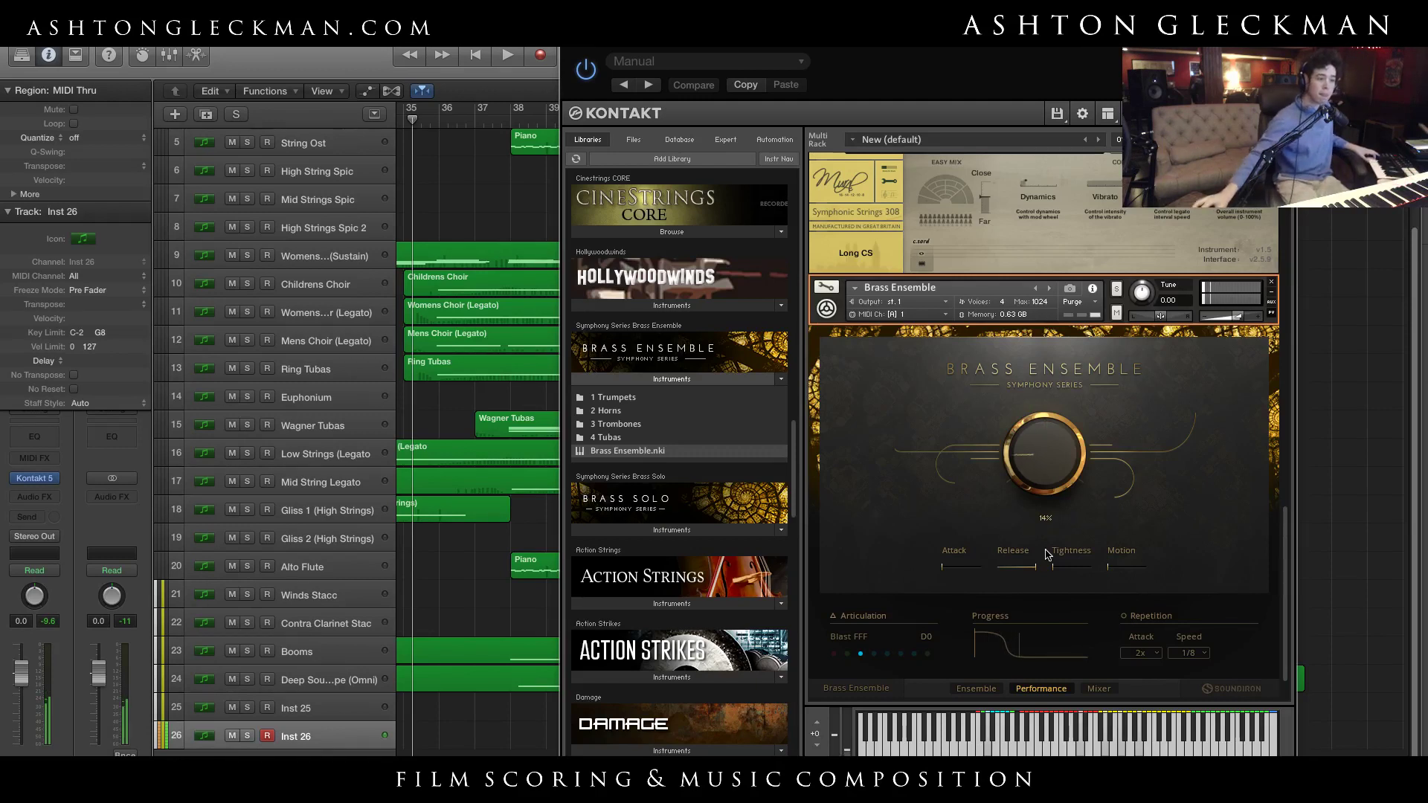
{"action": "left_click", "coordinate": [833, 654]}
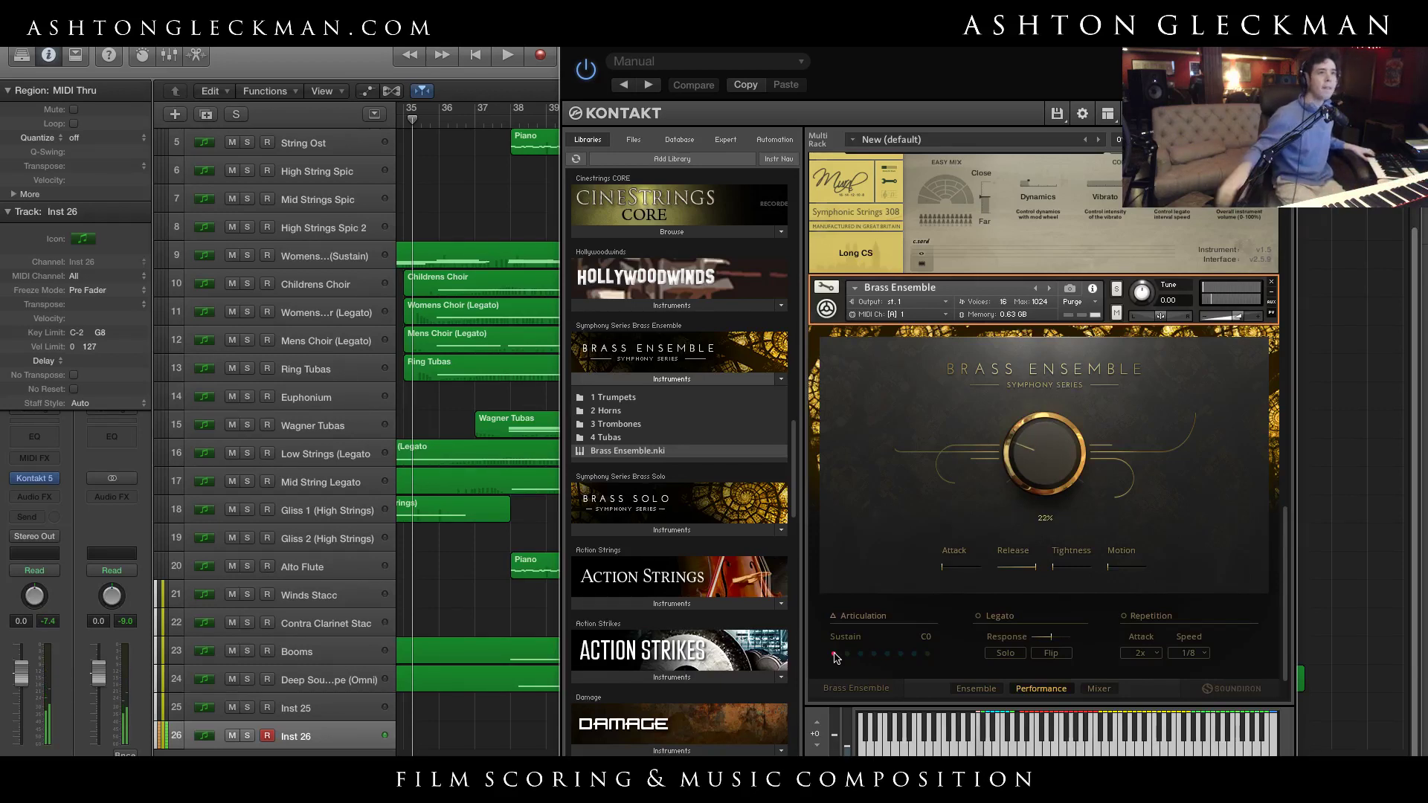
Remove the Brass Ensemble and VC - Long CS patches from the rack
{"action": "scroll", "coordinate": [892, 617], "scroll_direction": "down", "scroll_amount": 3}
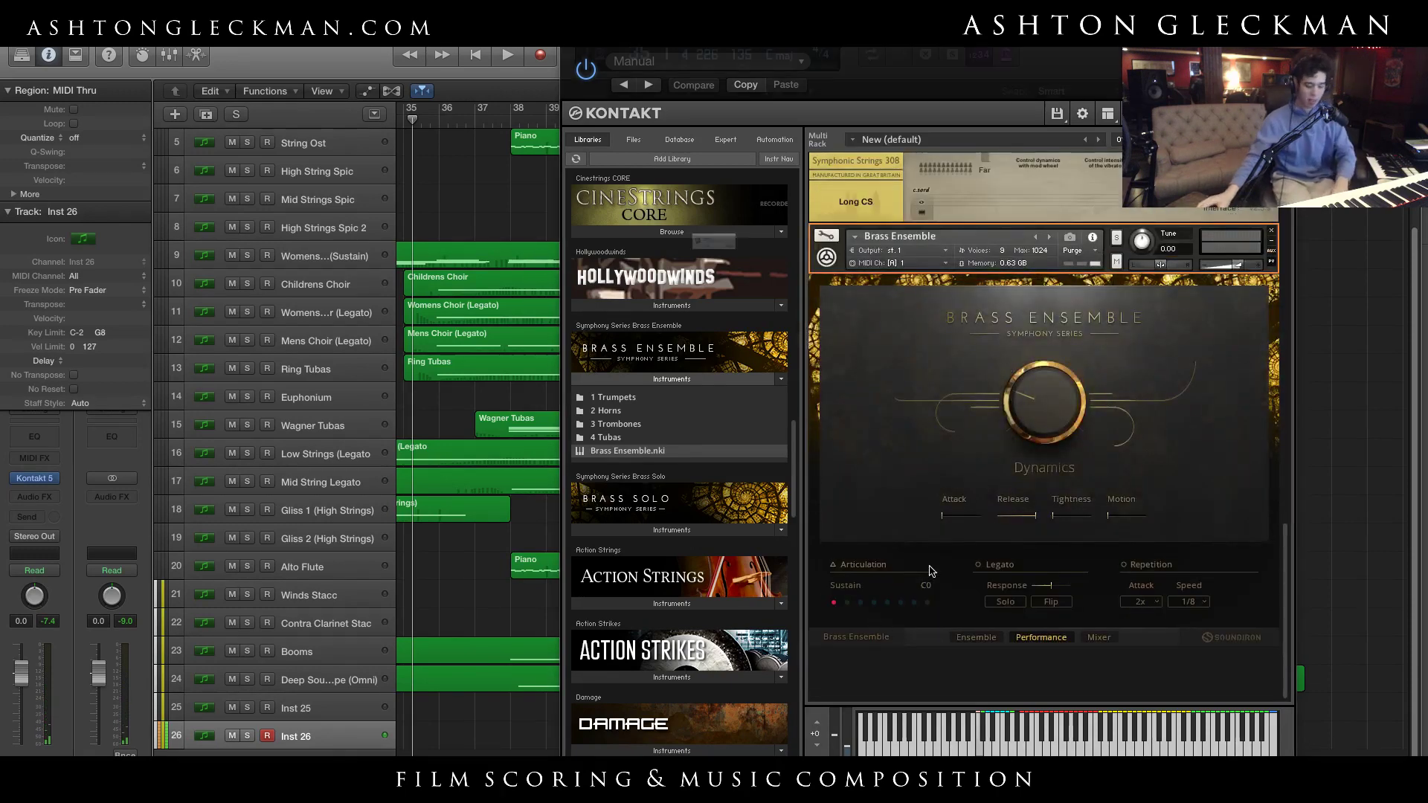
{"action": "key", "text": "Delete"}
{"action": "left_click", "coordinate": [750, 277]}
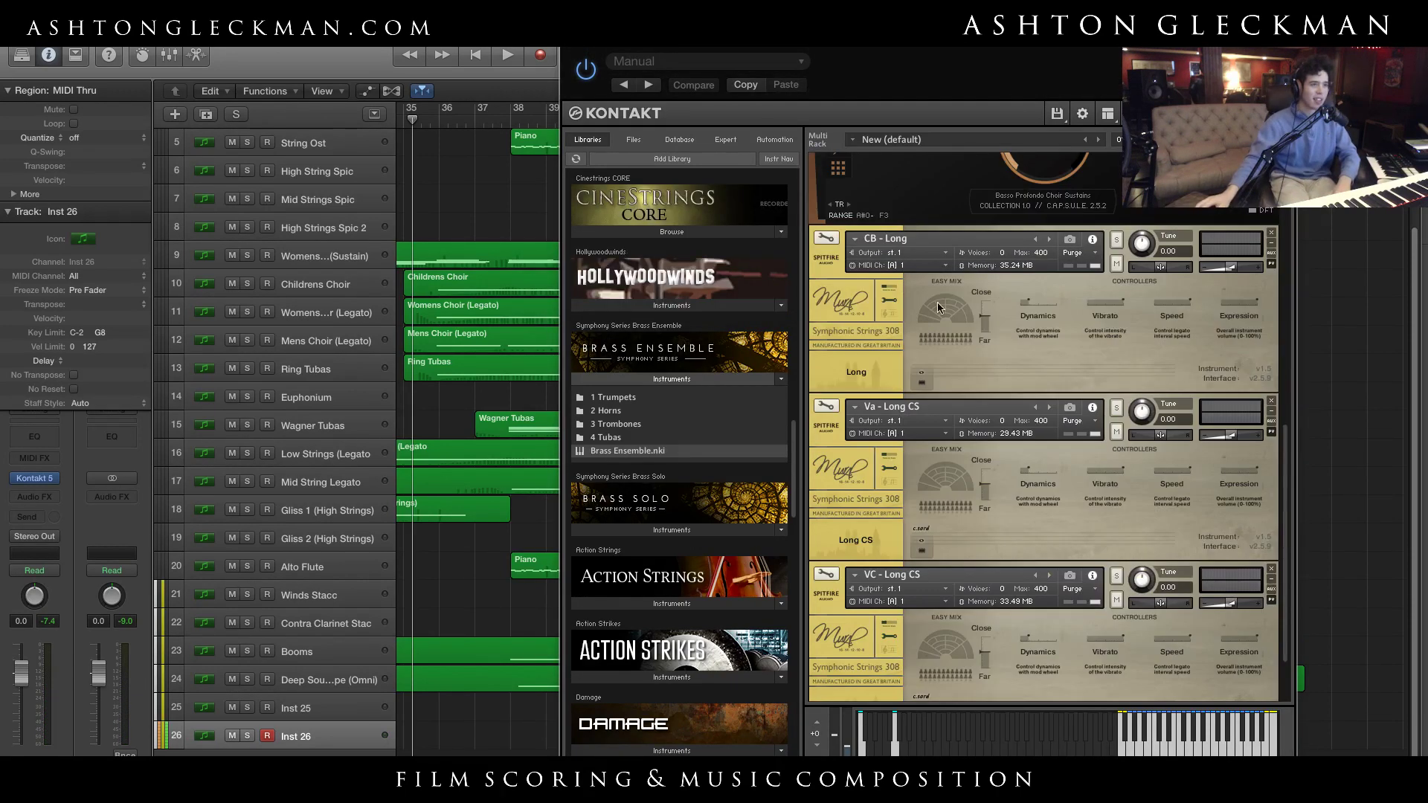
{"action": "scroll", "coordinate": [959, 446], "scroll_direction": "down", "scroll_amount": 5}
{"action": "left_click", "coordinate": [974, 516]}
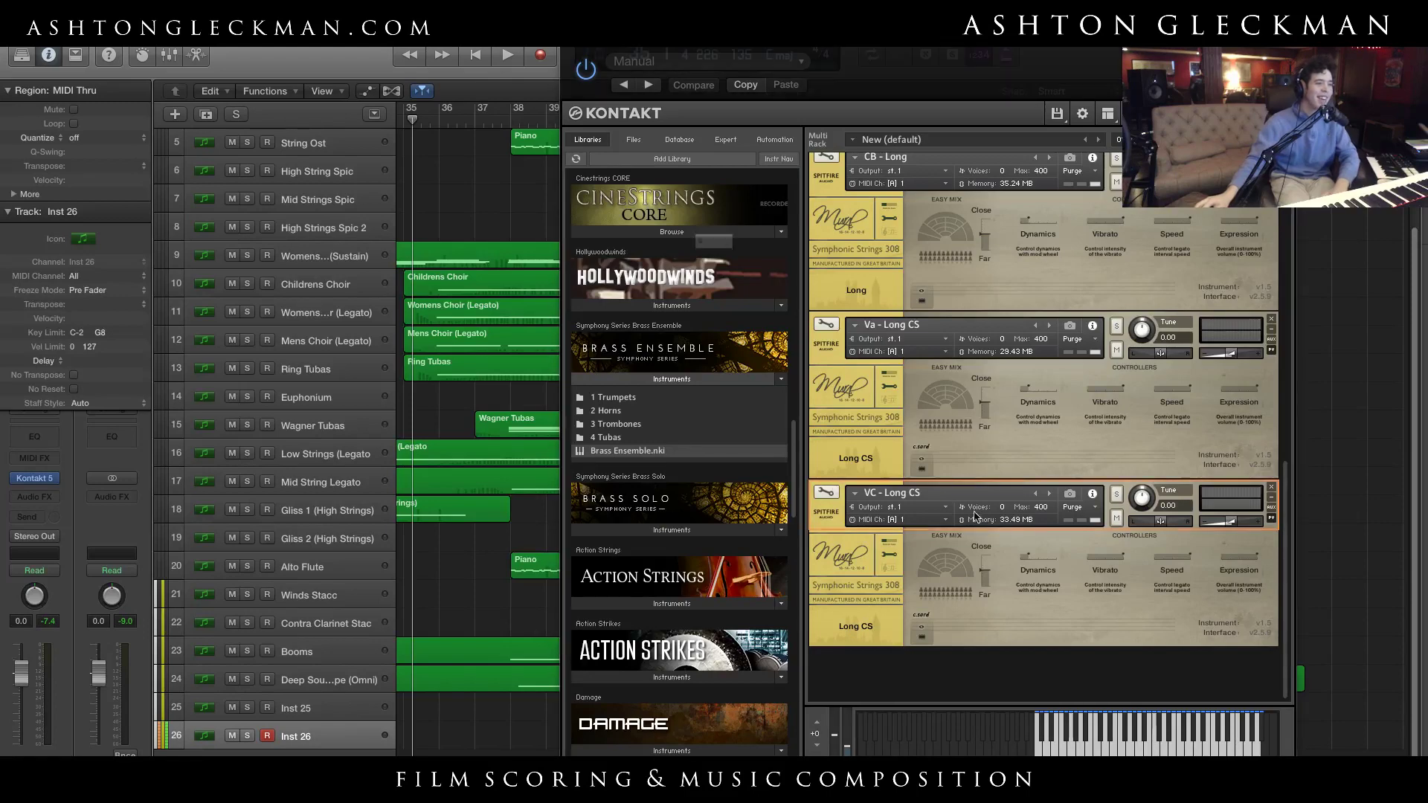
{"action": "key", "text": "Delete"}
{"action": "left_click", "coordinate": [749, 277]}
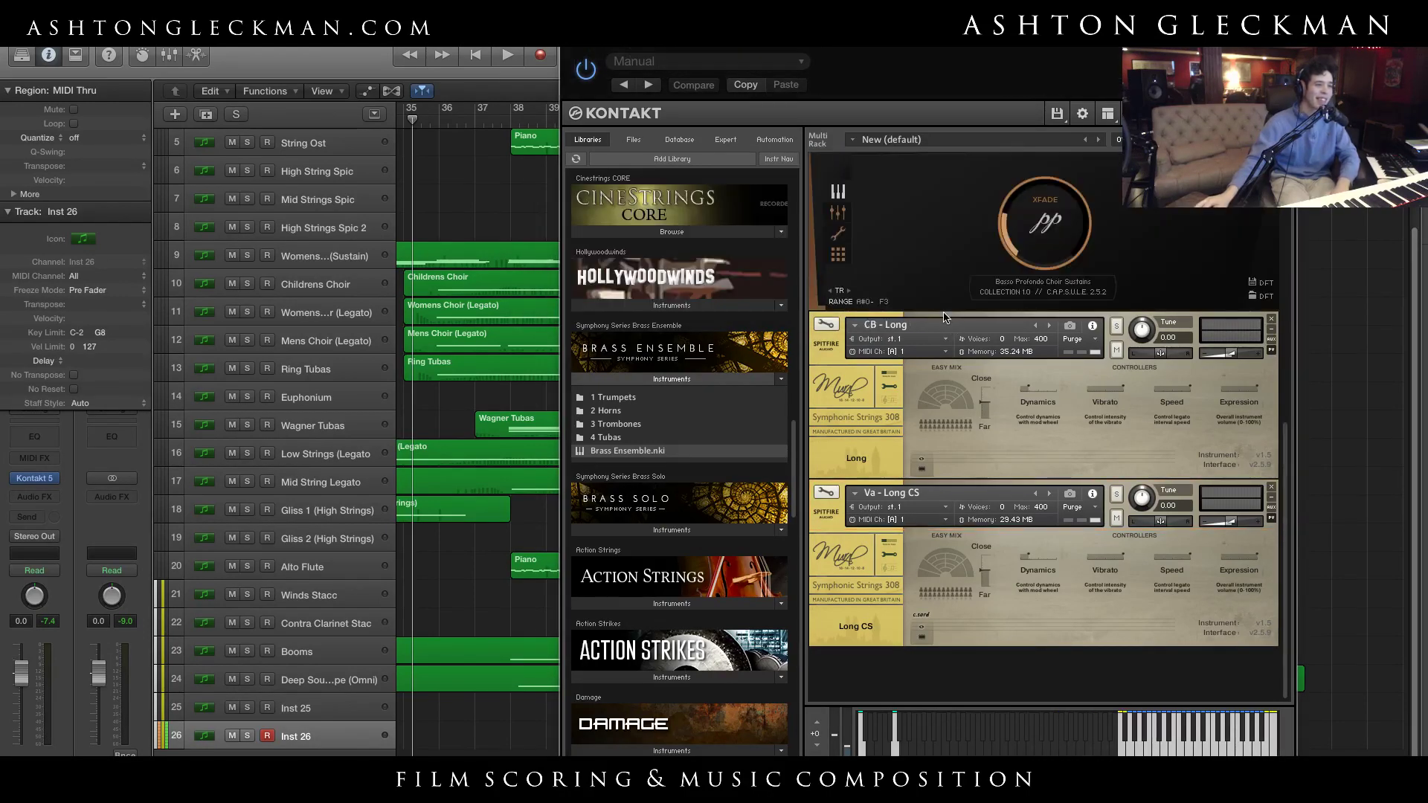
Remove the CB - Long and Va - Long CS patches from the rack
{"action": "left_click", "coordinate": [944, 318]}
{"action": "key", "text": "Delete"}
{"action": "left_click", "coordinate": [749, 277]}
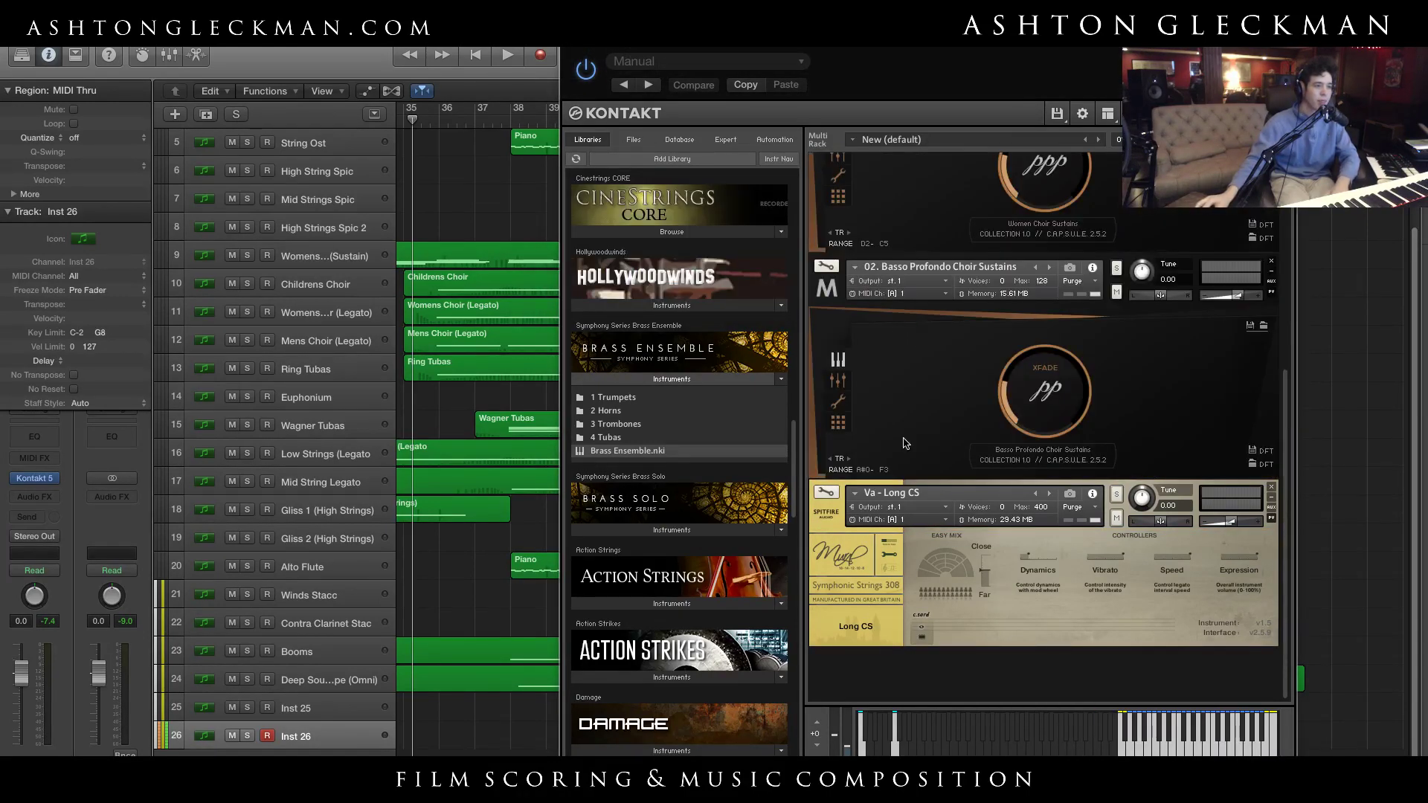
{"action": "left_click", "coordinate": [910, 502]}
{"action": "key", "text": "Delete"}
{"action": "left_click", "coordinate": [749, 277]}
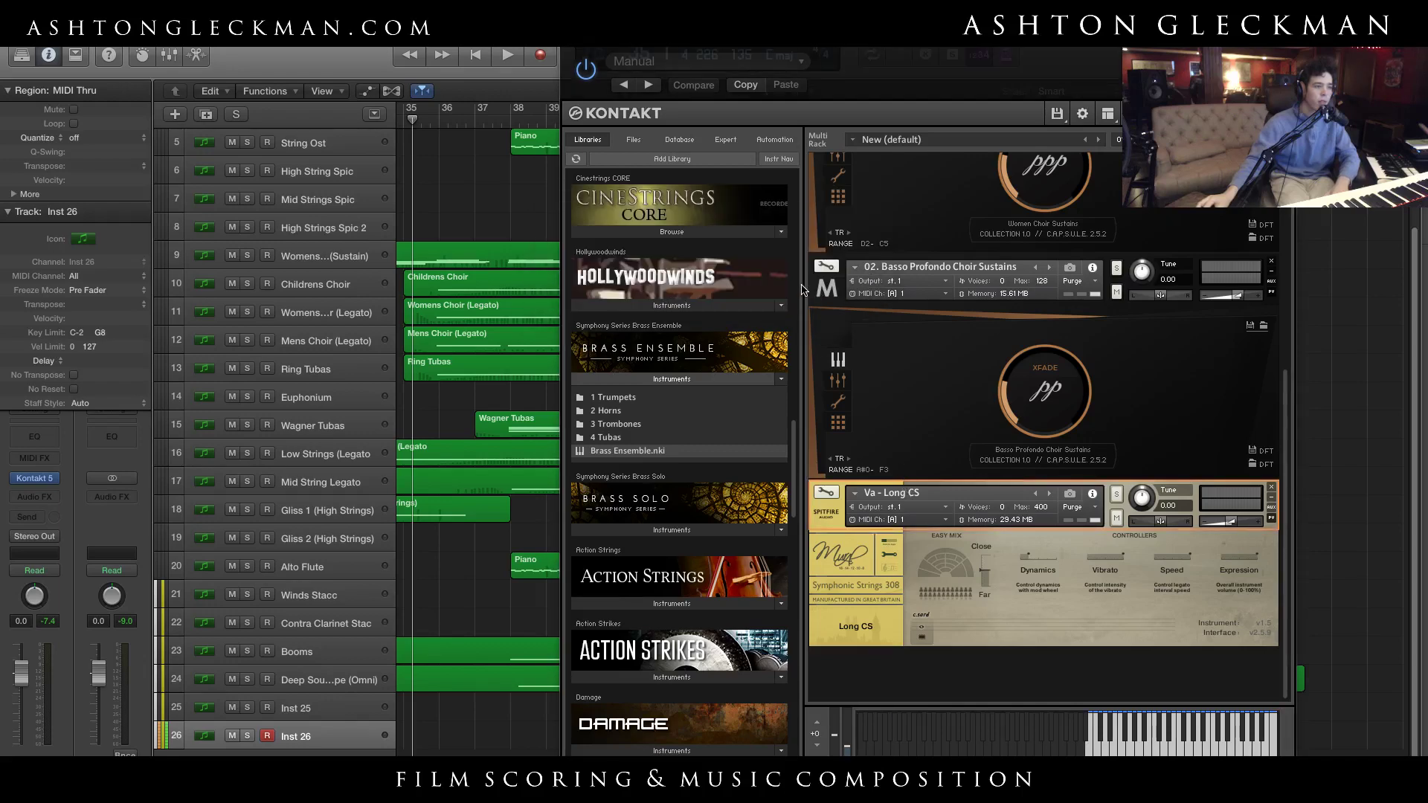
Remove the women's, basso profondo and children's choir sustain patches to empty the rack
{"action": "left_click", "coordinate": [922, 391]}
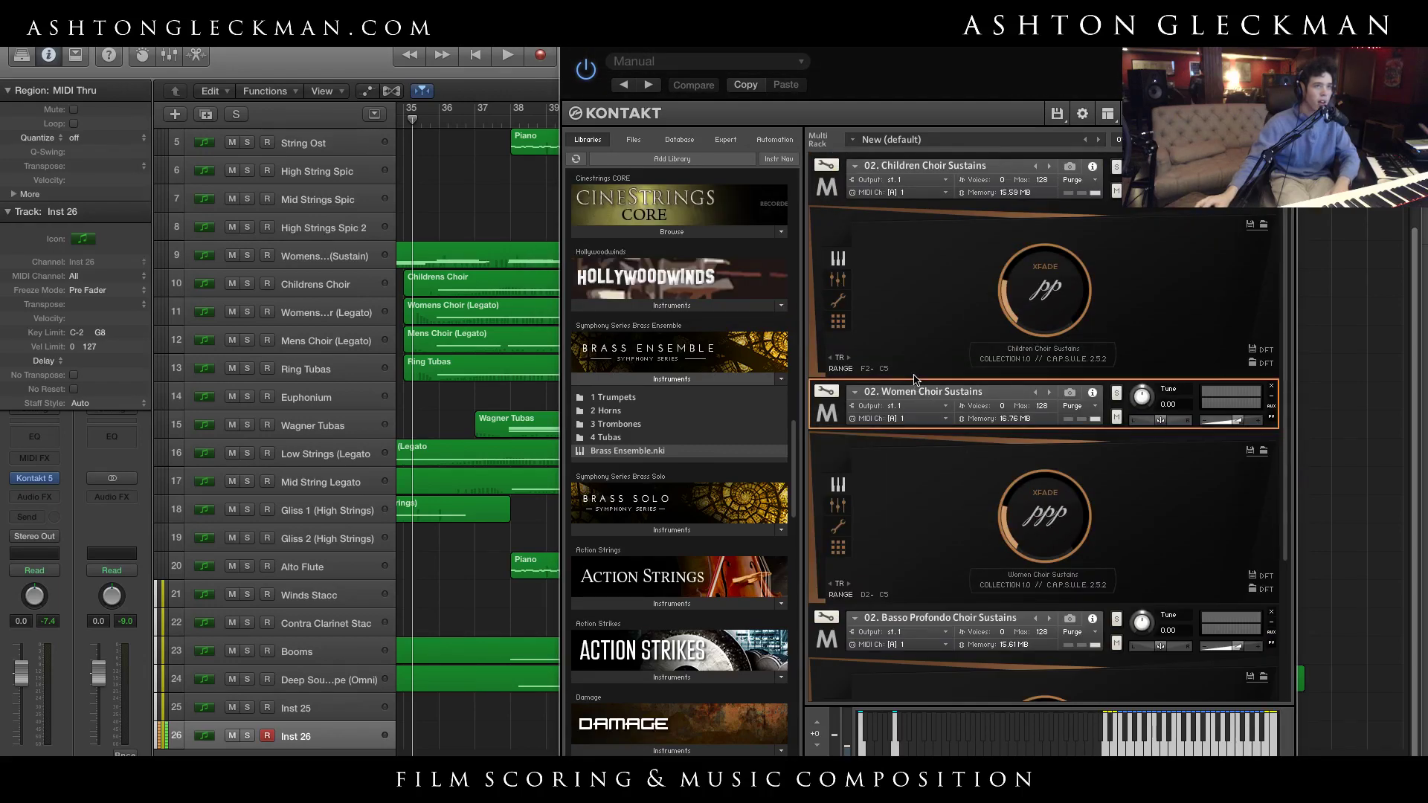
{"action": "key", "text": "Delete"}
{"action": "left_click", "coordinate": [907, 384]}
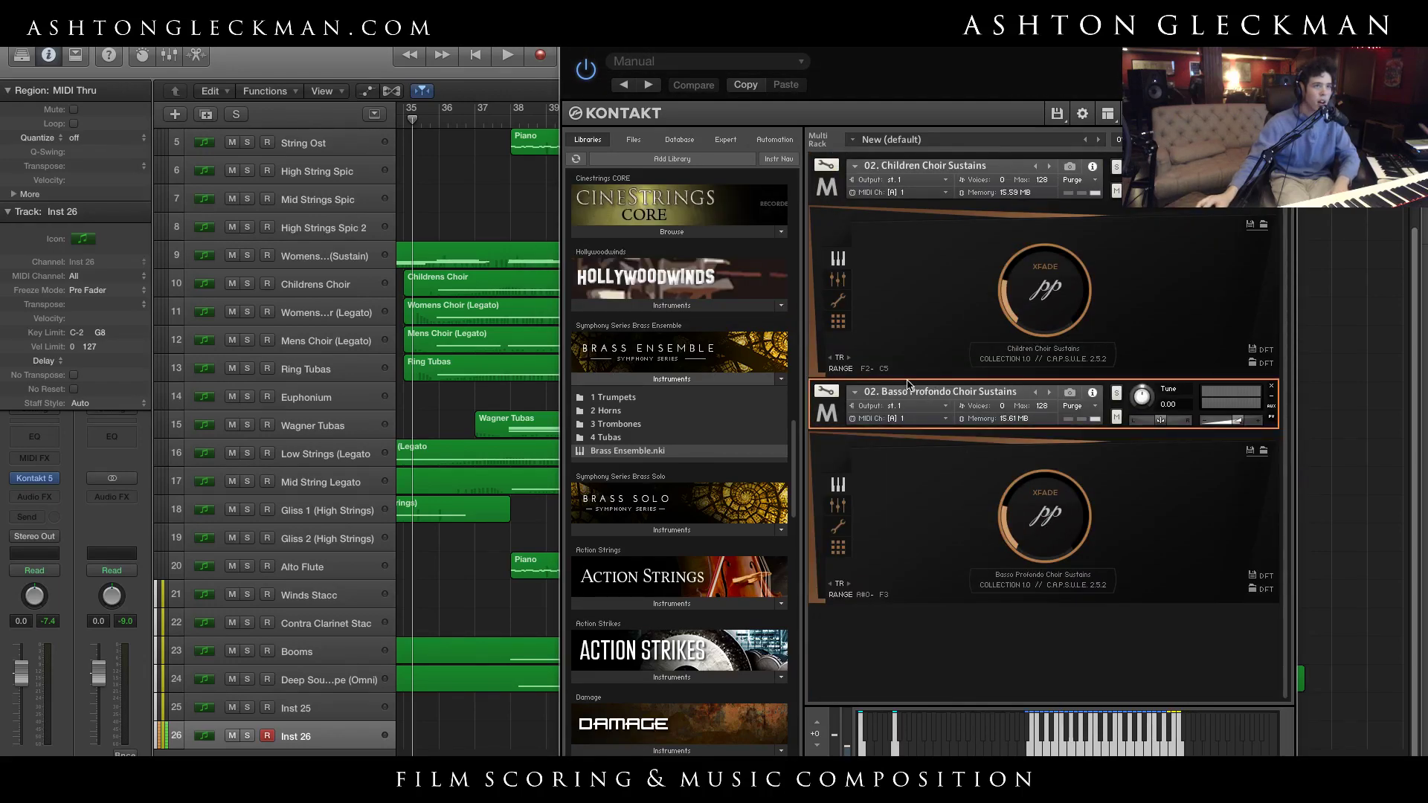
{"action": "key", "text": "Delete"}
{"action": "left_click", "coordinate": [911, 175]}
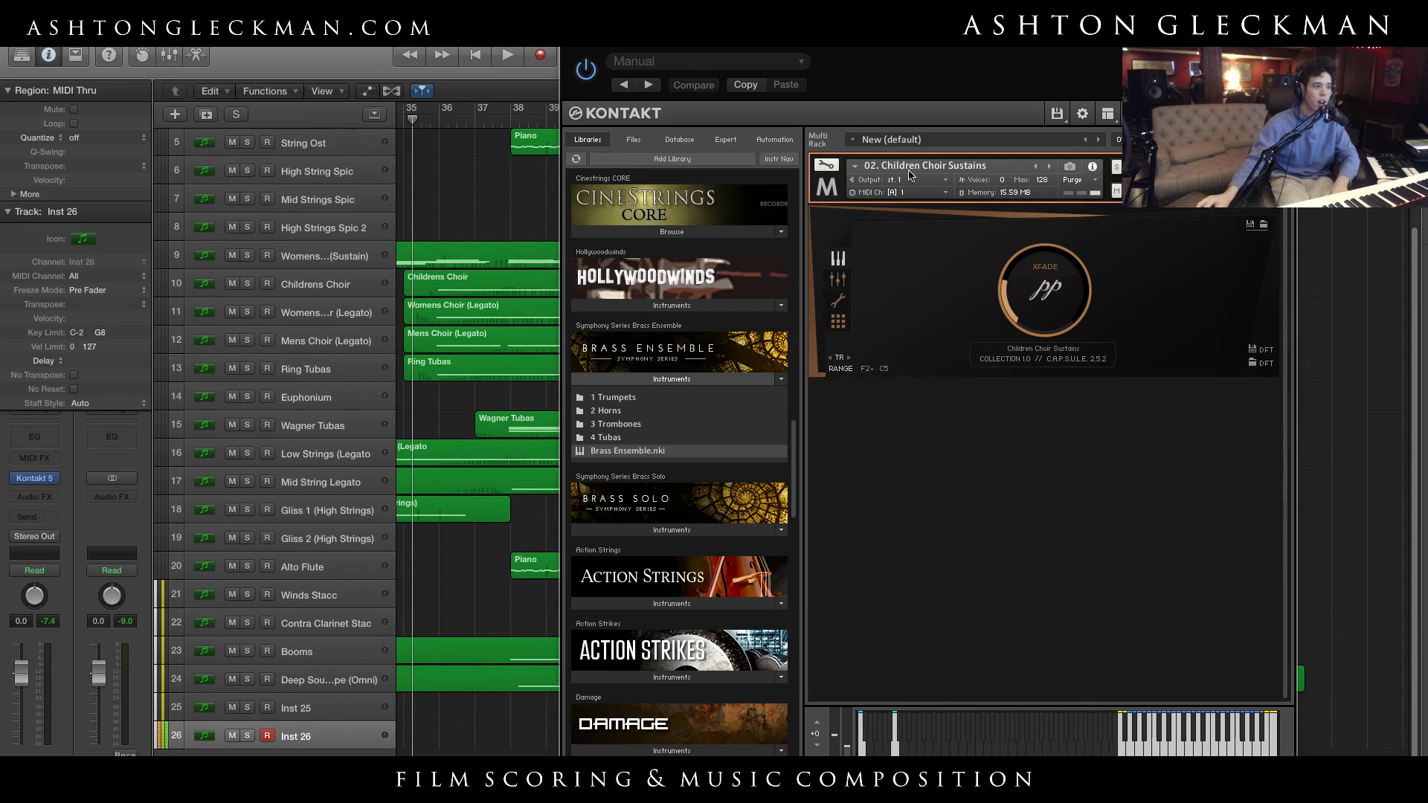
{"action": "key", "text": "Delete"}
Load 01. Manteuffel Percussion Ensemble from Metropolis Ark 2's District III - Percussion folder and audition it
{"action": "scroll", "coordinate": [744, 483], "scroll_direction": "up", "scroll_amount": 15}
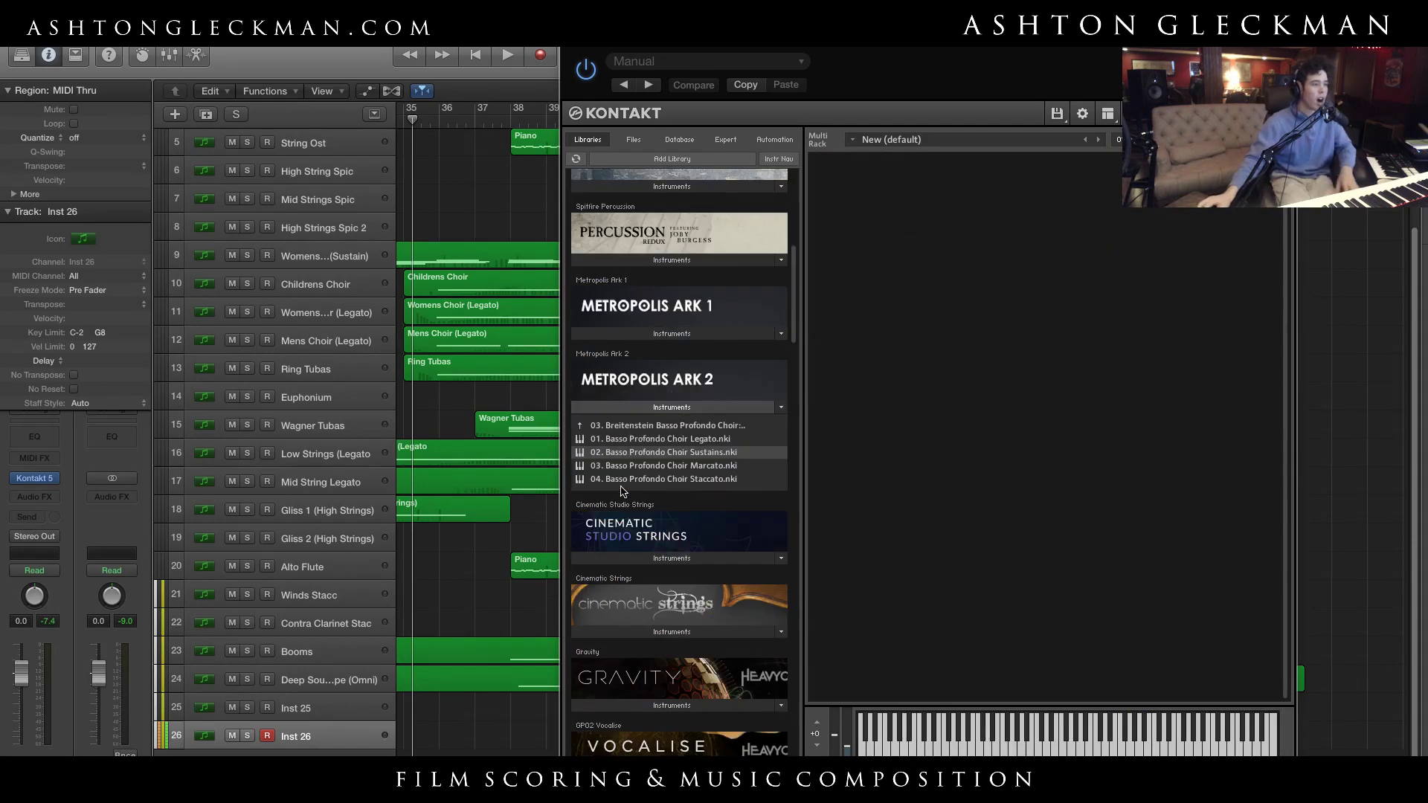
{"action": "left_click", "coordinate": [627, 427]}
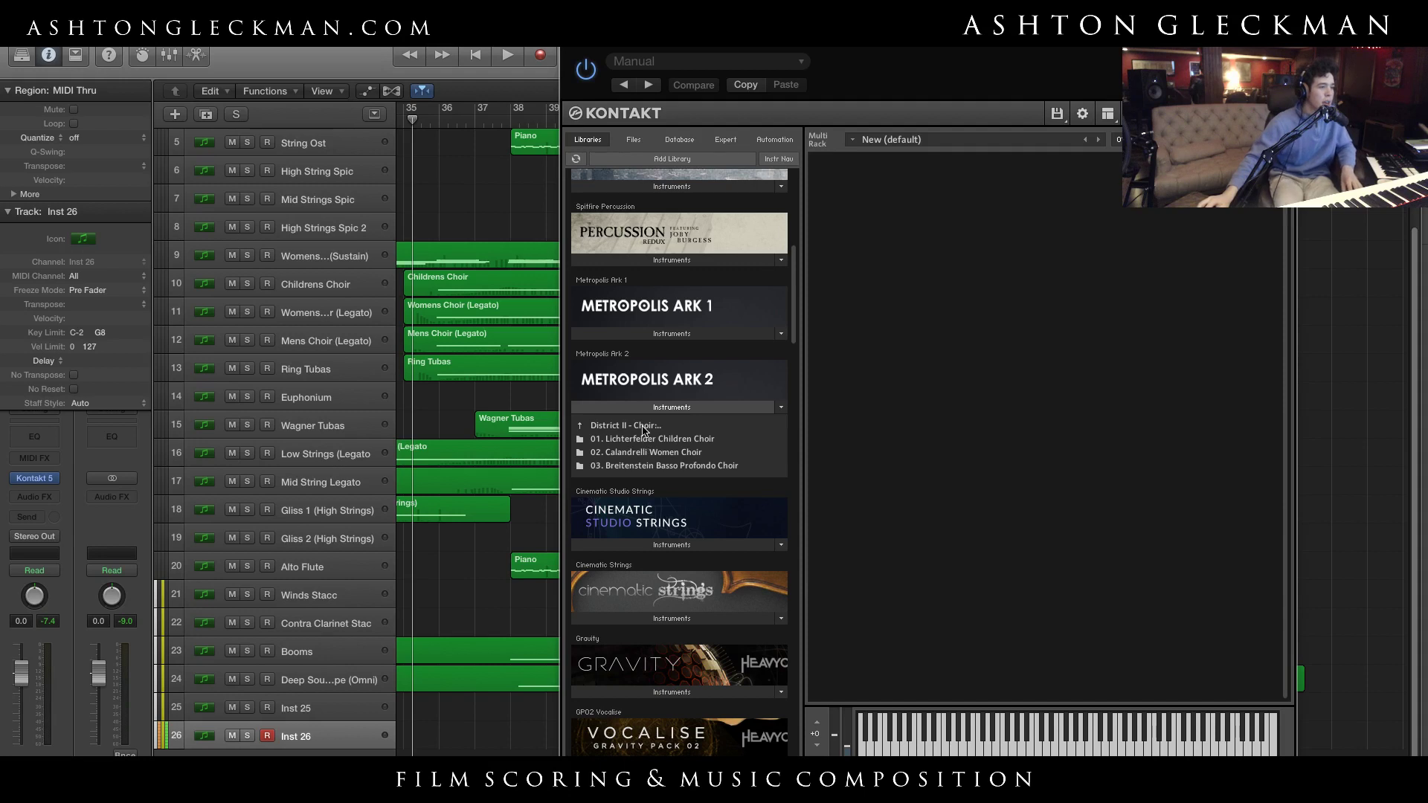
{"action": "left_click", "coordinate": [644, 430]}
{"action": "left_click", "coordinate": [658, 467]}
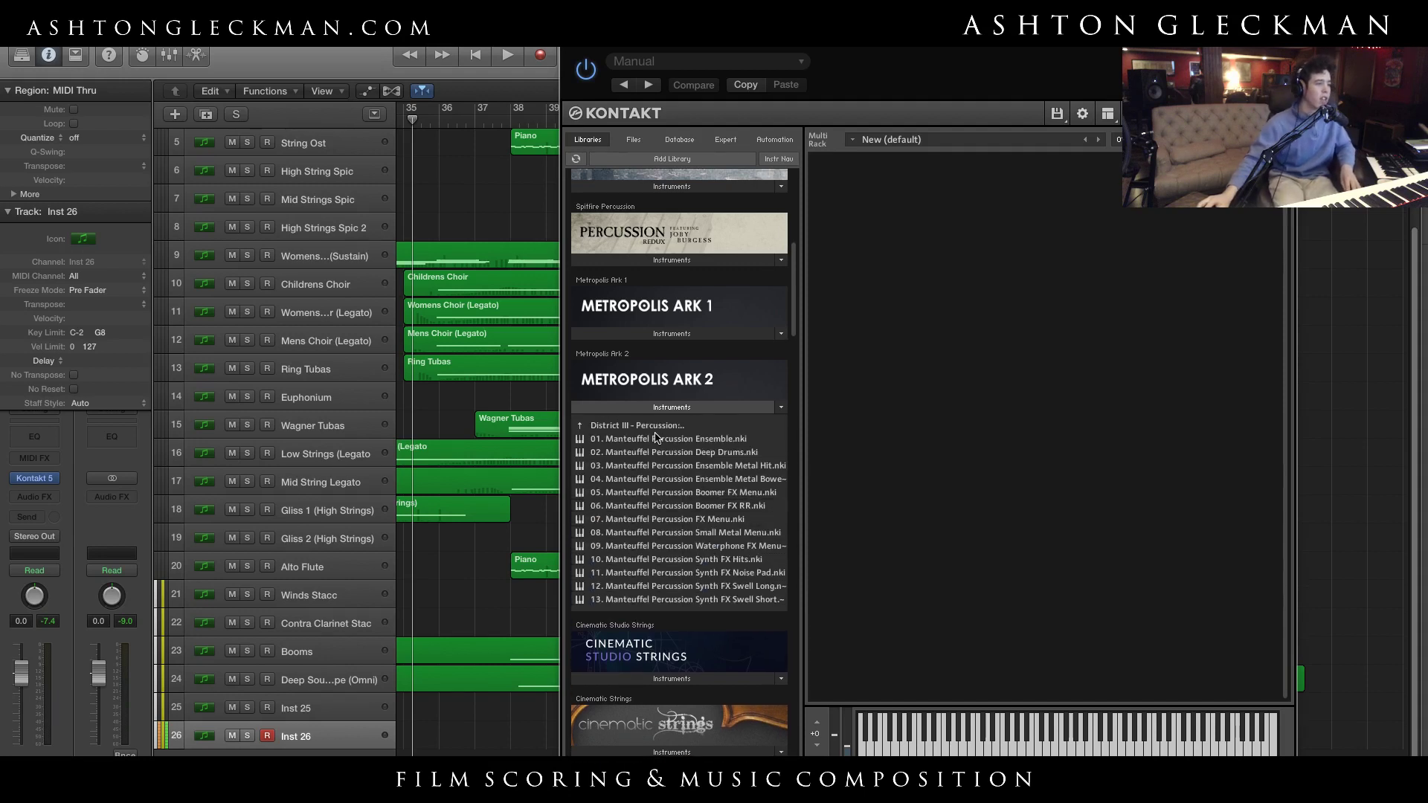
{"action": "left_click", "coordinate": [685, 440]}
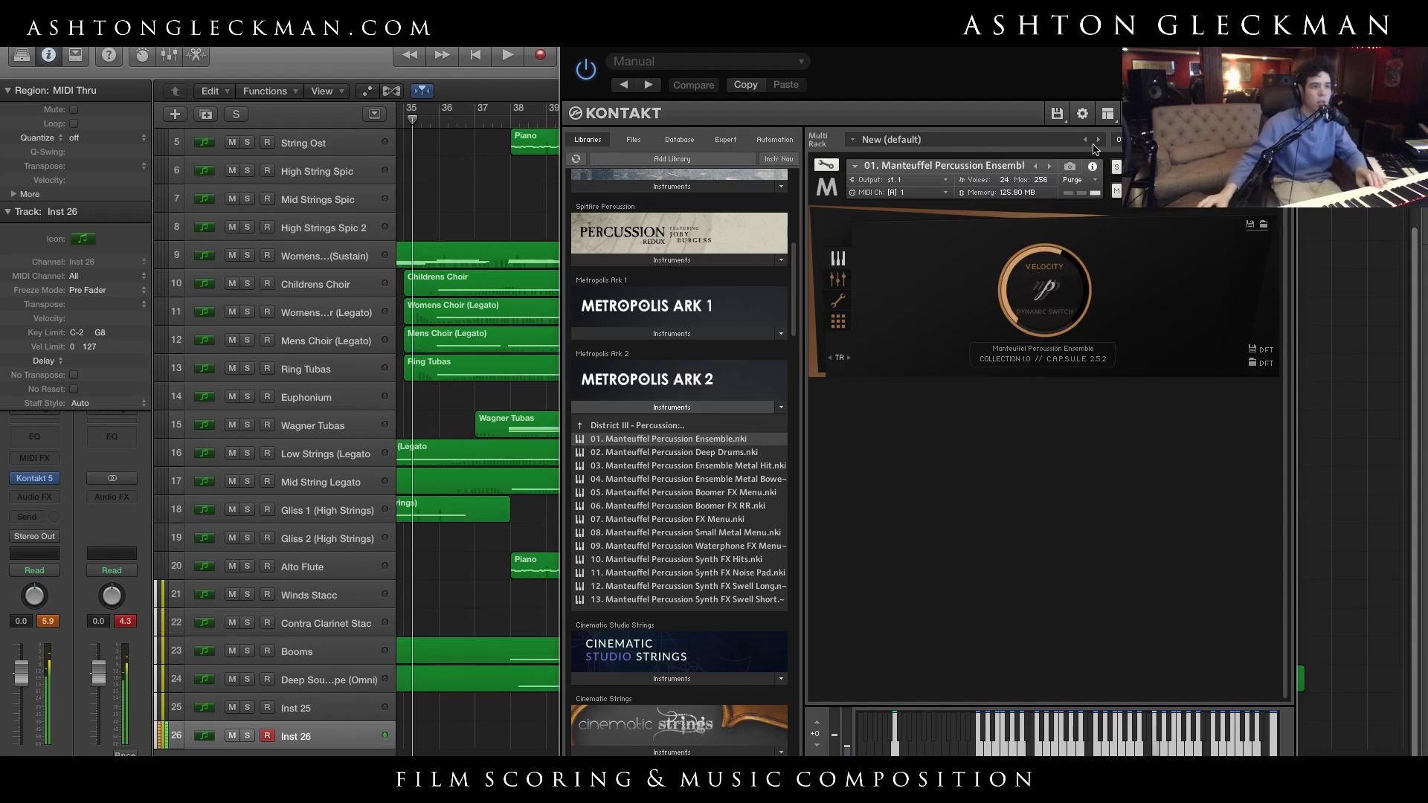
Replace the loaded percussion patch with 03. Manteuffel Percussion Ensemble Metal Hit and audition it
{"action": "left_click_drag", "start_coordinate": [930, 82], "coordinate": [672, 67]}
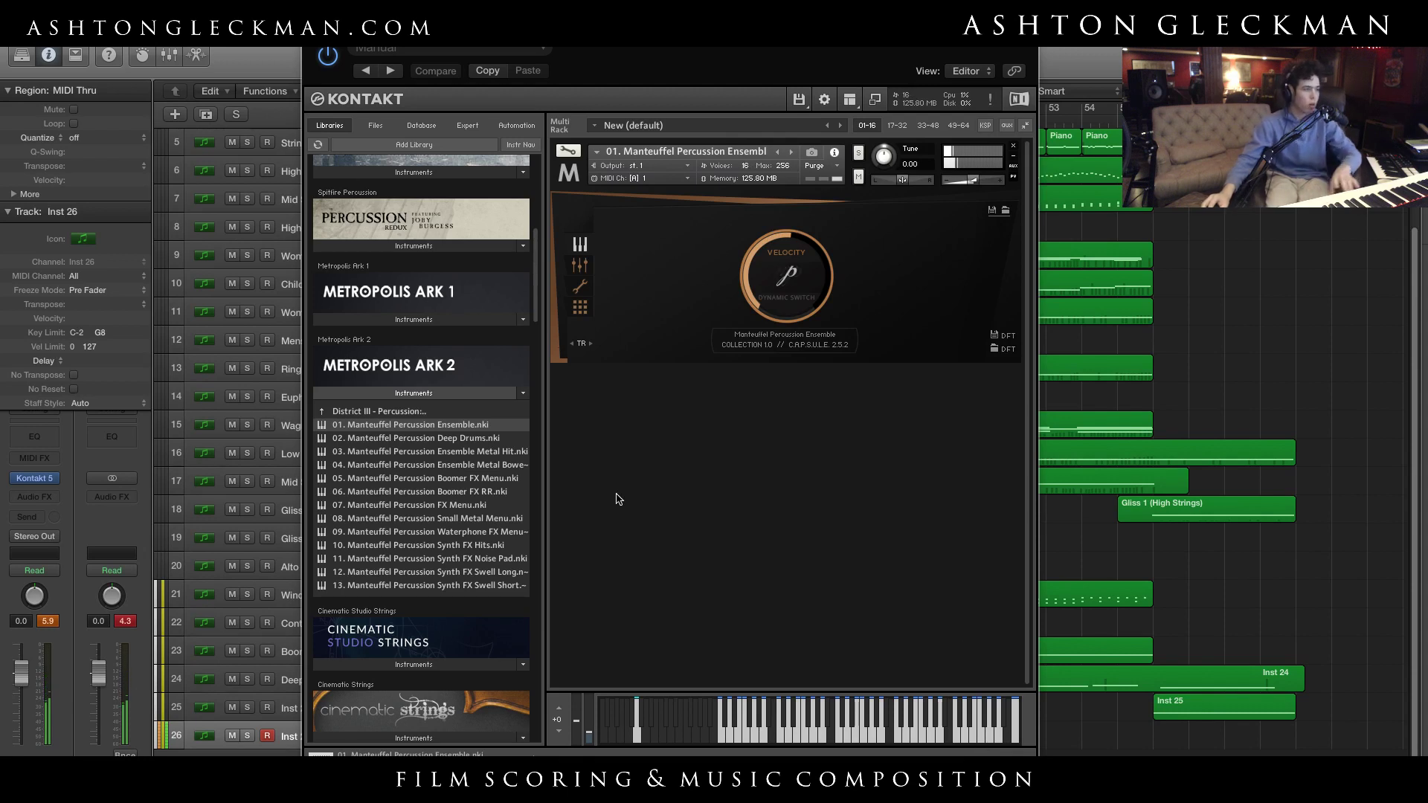
{"action": "left_click", "coordinate": [498, 438]}
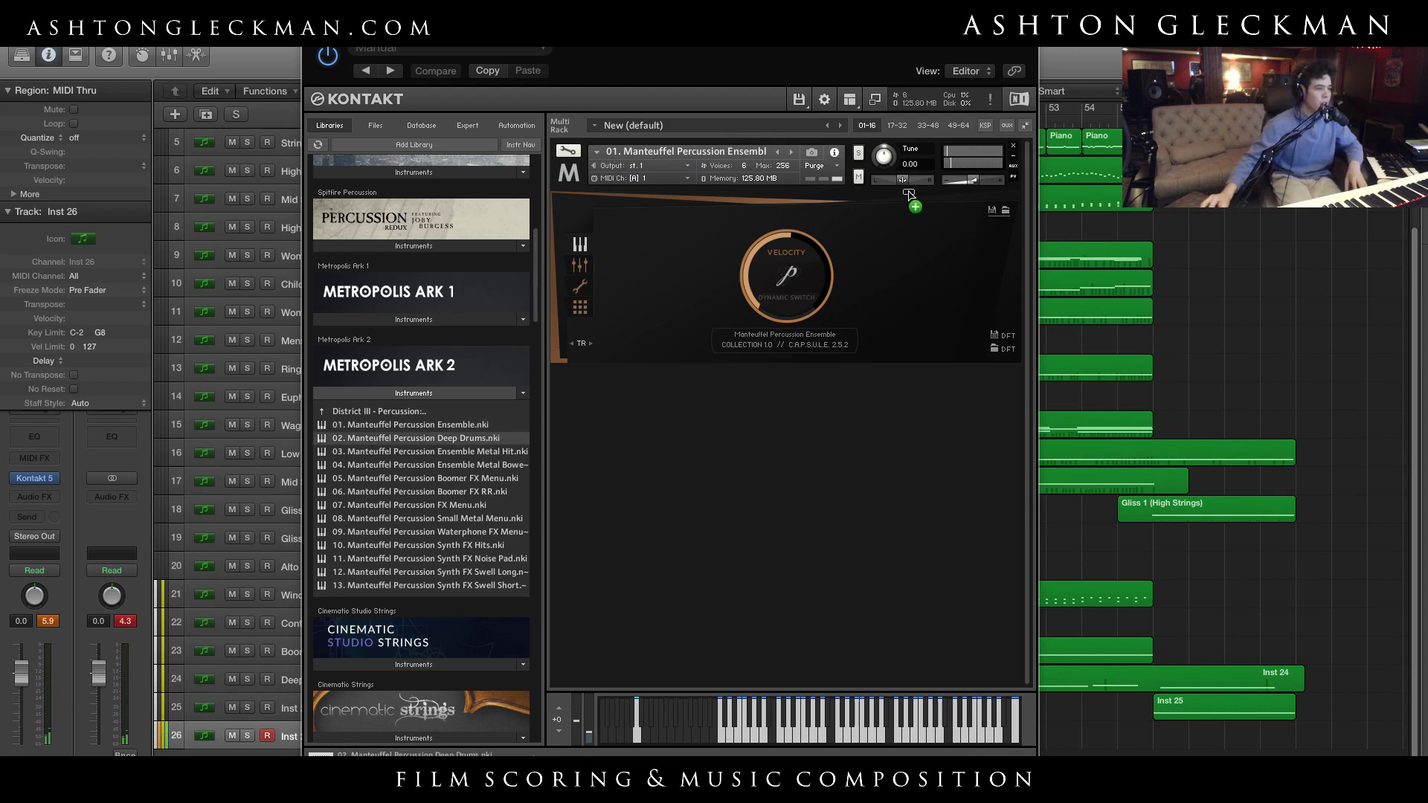
{"action": "left_click_drag", "start_coordinate": [509, 450], "coordinate": [683, 298]}
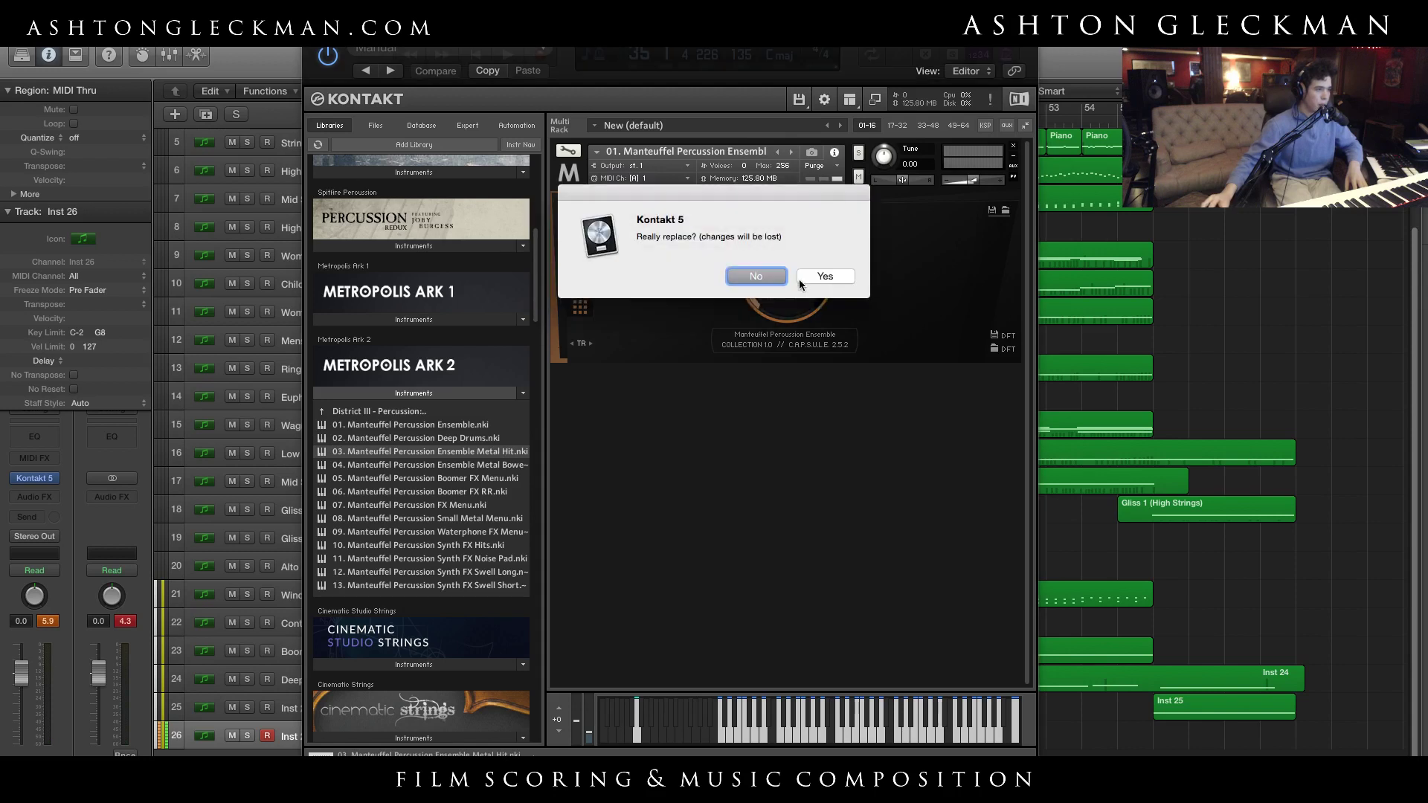
{"action": "left_click", "coordinate": [824, 277]}
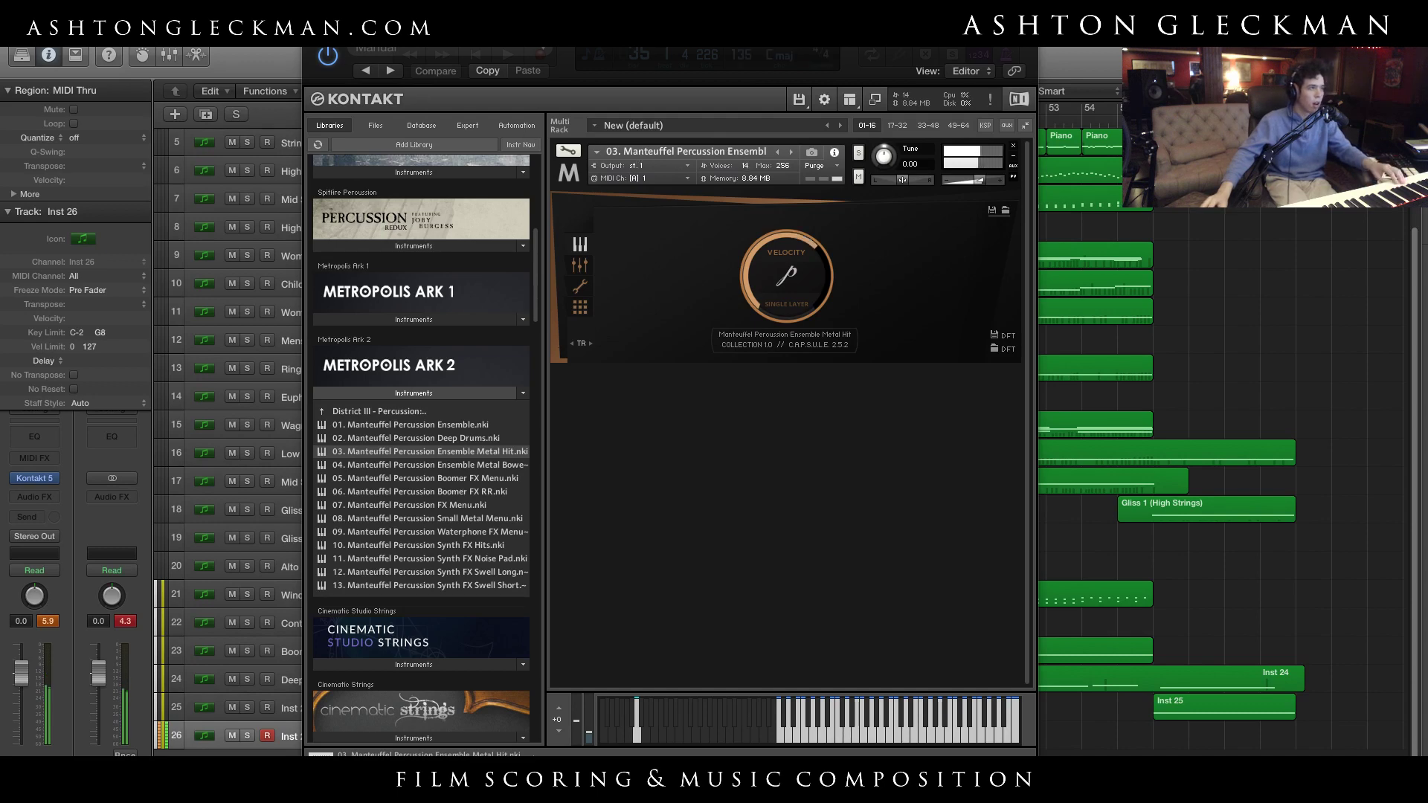
Record a metal hit part on the Inst 26 track from bar 5 to bar 61, with the metronome turned off
{"action": "key", "text": "super+w"}
{"action": "scroll", "coordinate": [389, 563], "scroll_direction": "left", "scroll_amount": 15}
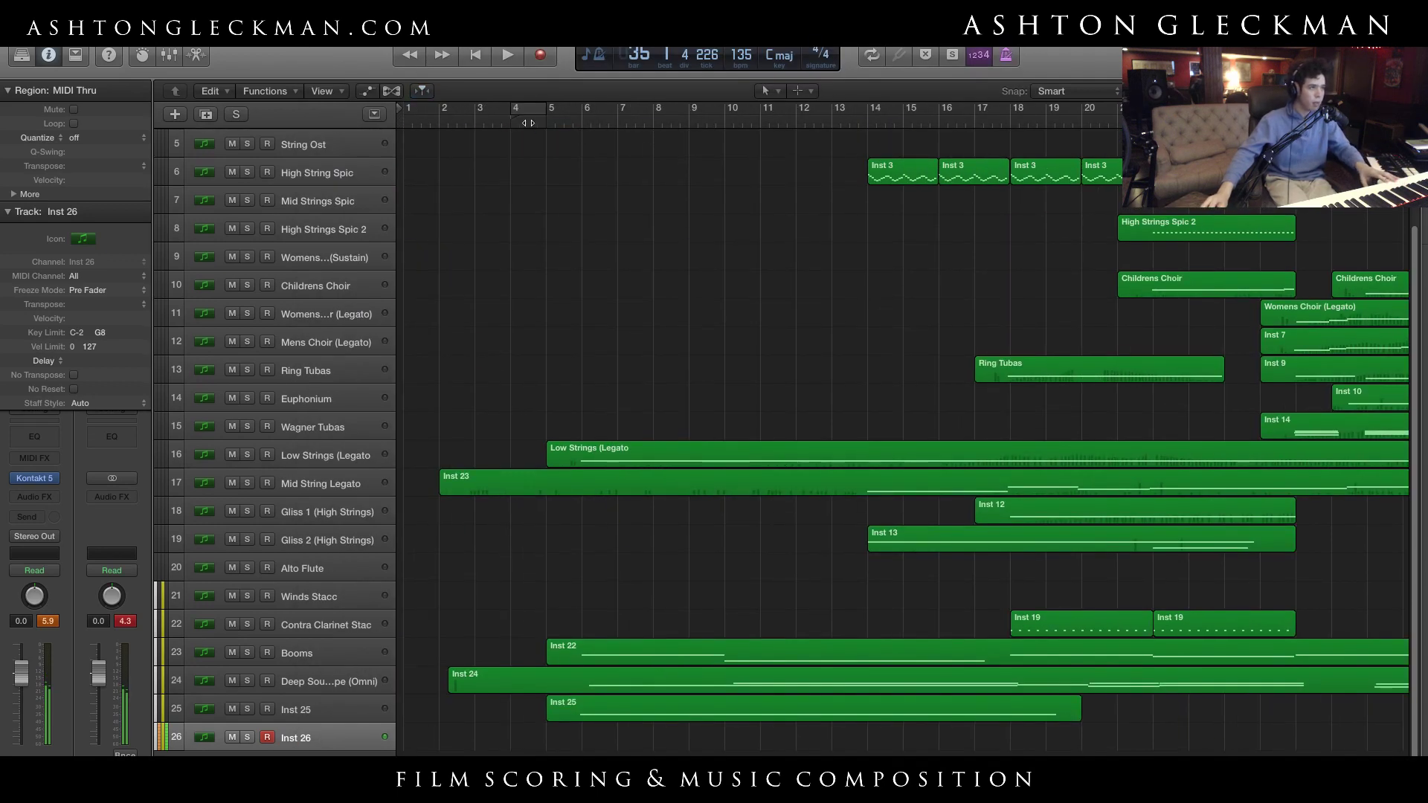
{"action": "key", "text": "Return"}
{"action": "key", "text": "space"}
{"action": "key", "text": "space"}
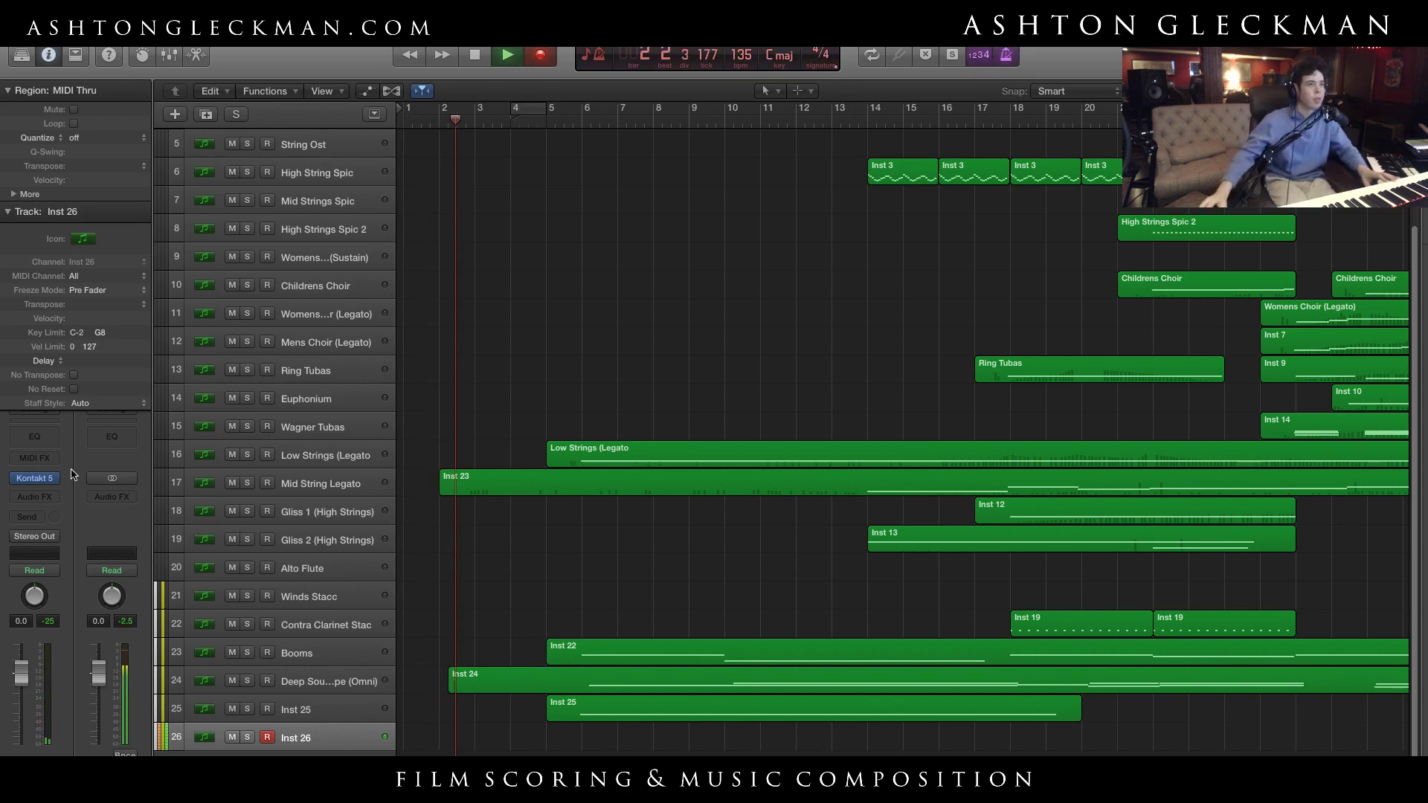
{"action": "scroll", "coordinate": [623, 701], "scroll_direction": "up", "scroll_amount": 3}
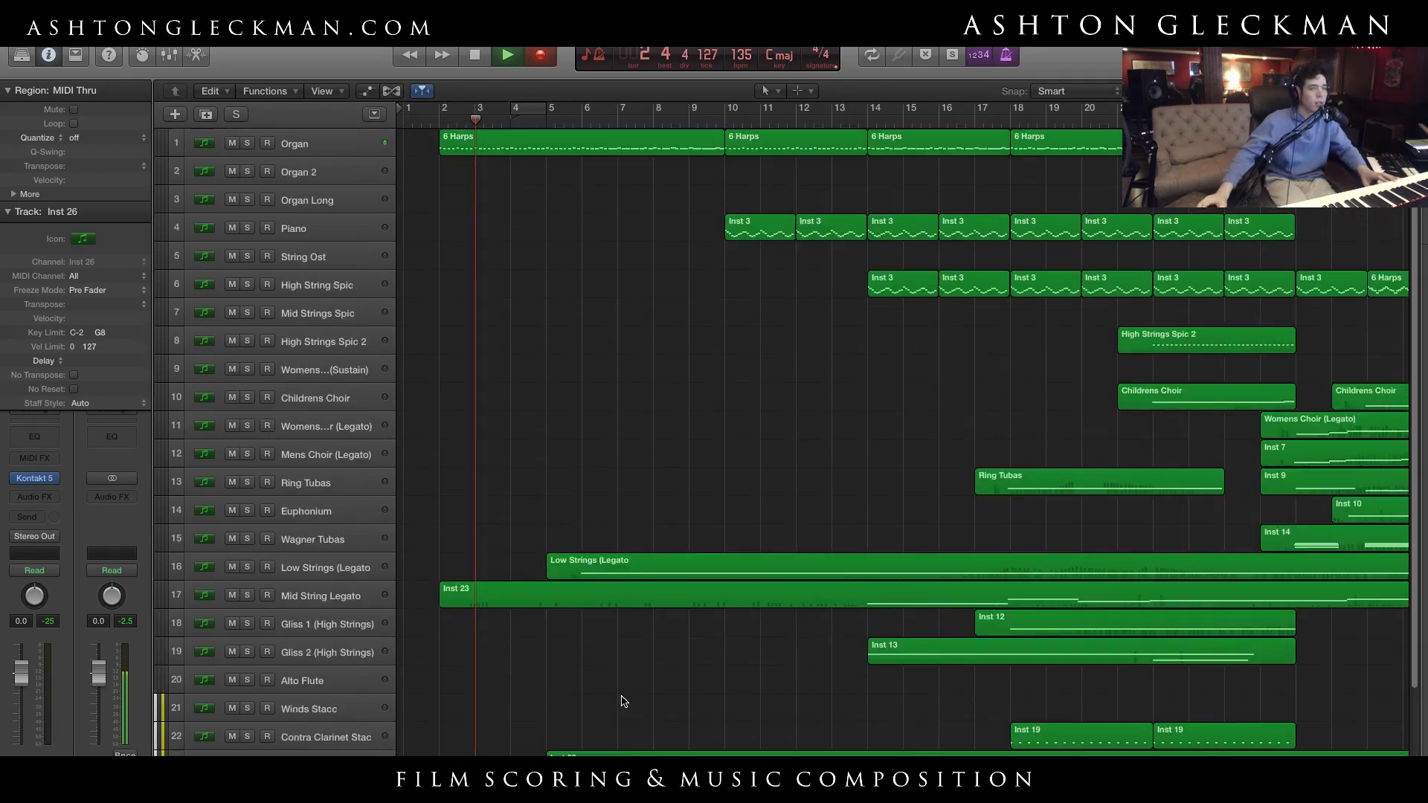
{"action": "left_click", "coordinate": [1004, 57]}
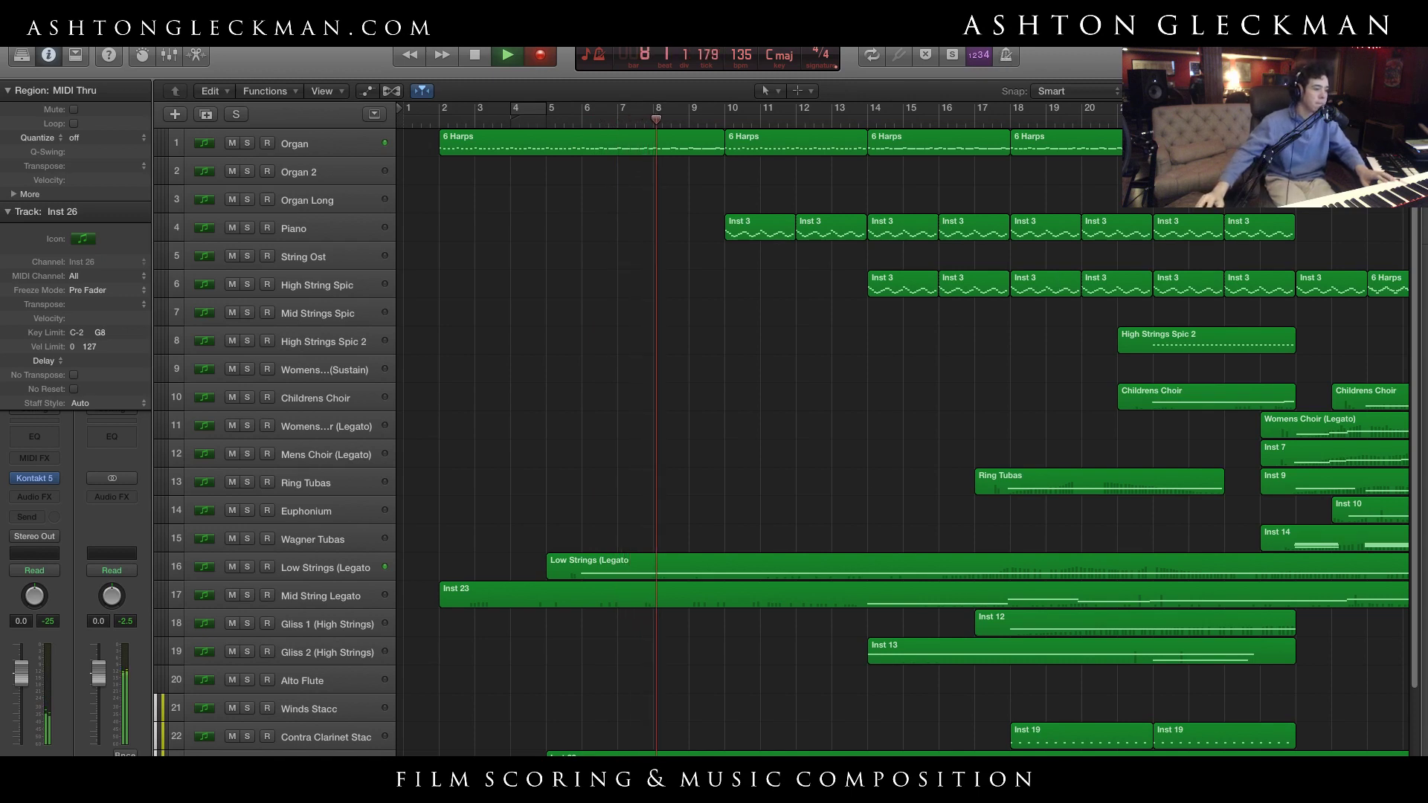
{"action": "scroll", "coordinate": [1005, 341], "scroll_direction": "right", "scroll_amount": 5}
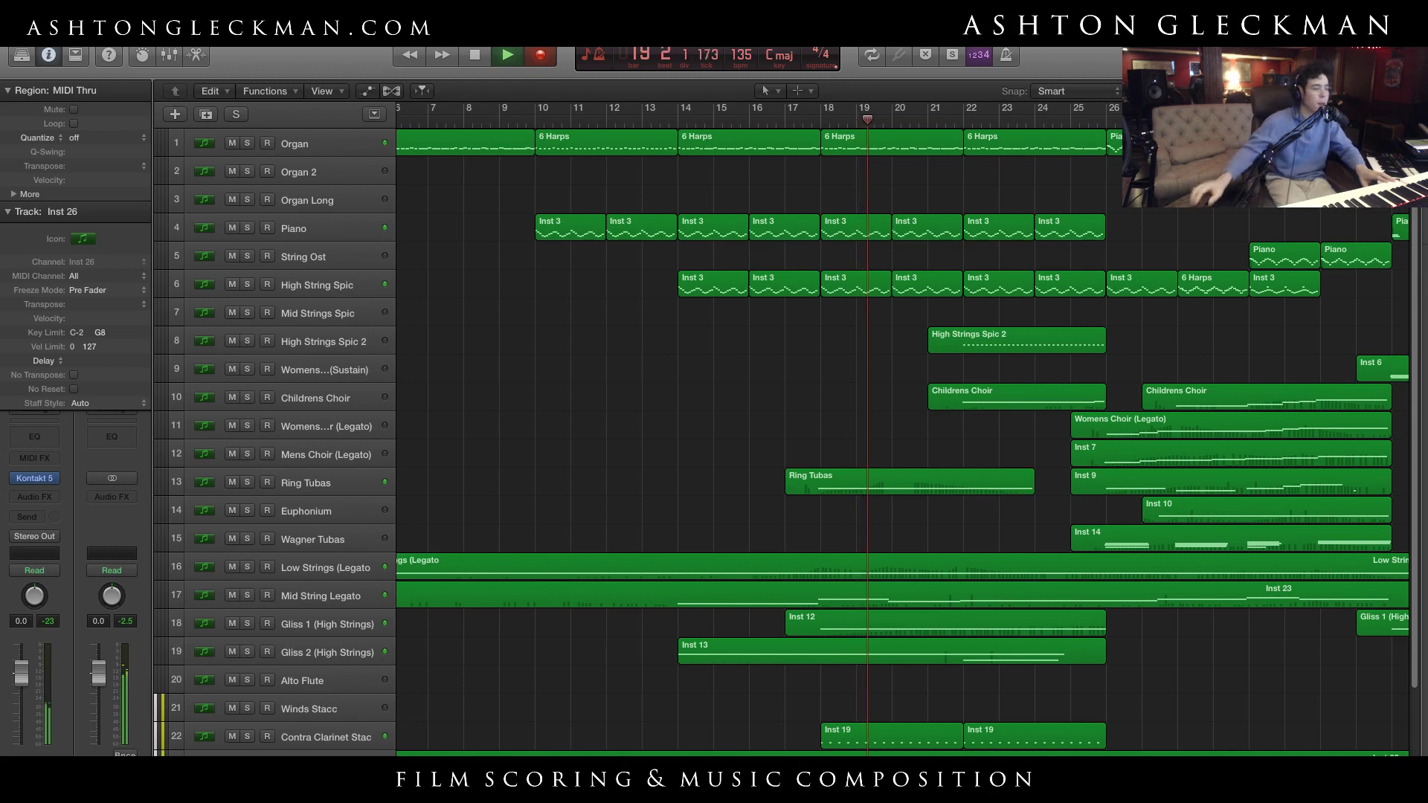
{"action": "scroll", "coordinate": [902, 426], "scroll_direction": "right", "scroll_amount": 5}
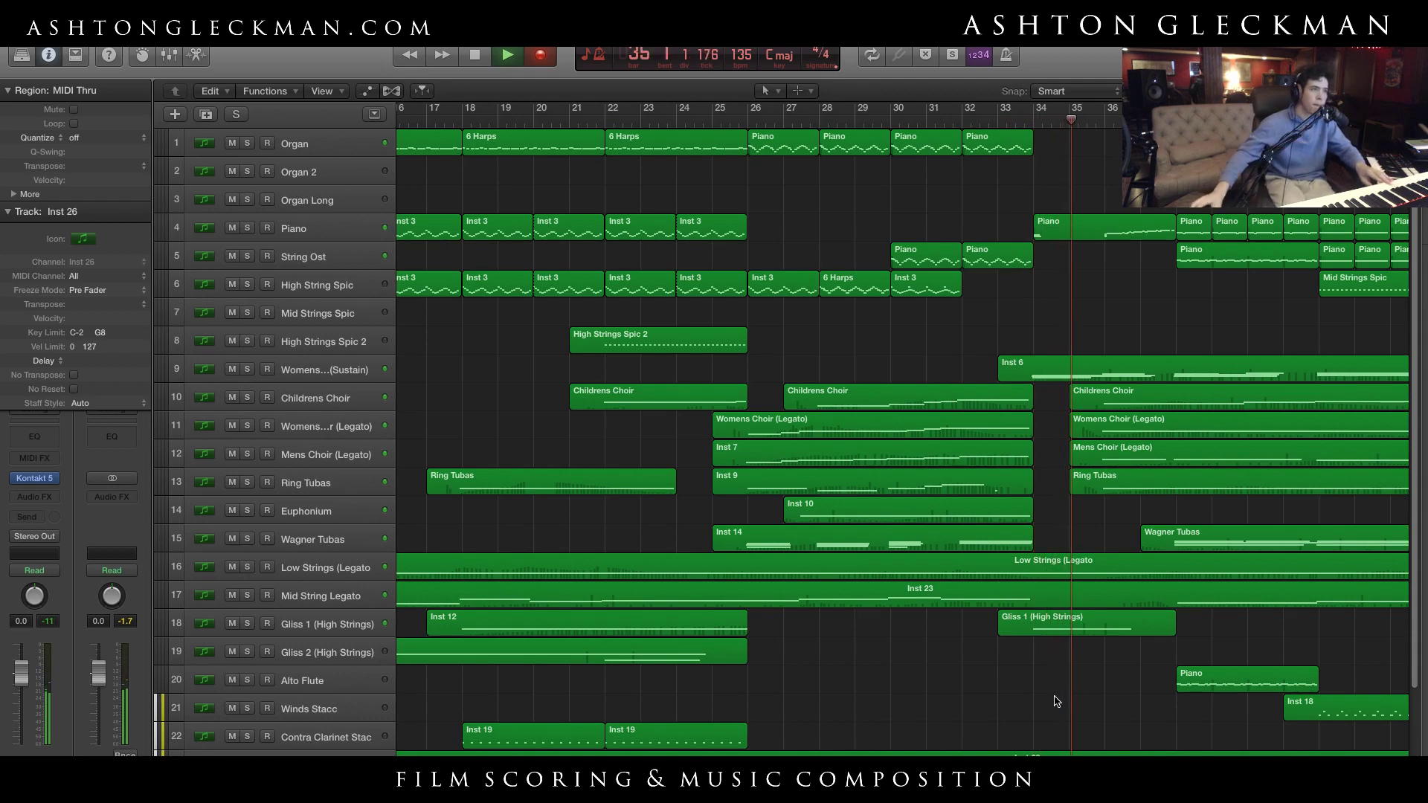
{"action": "scroll", "coordinate": [802, 719], "scroll_direction": "down", "scroll_amount": 4}
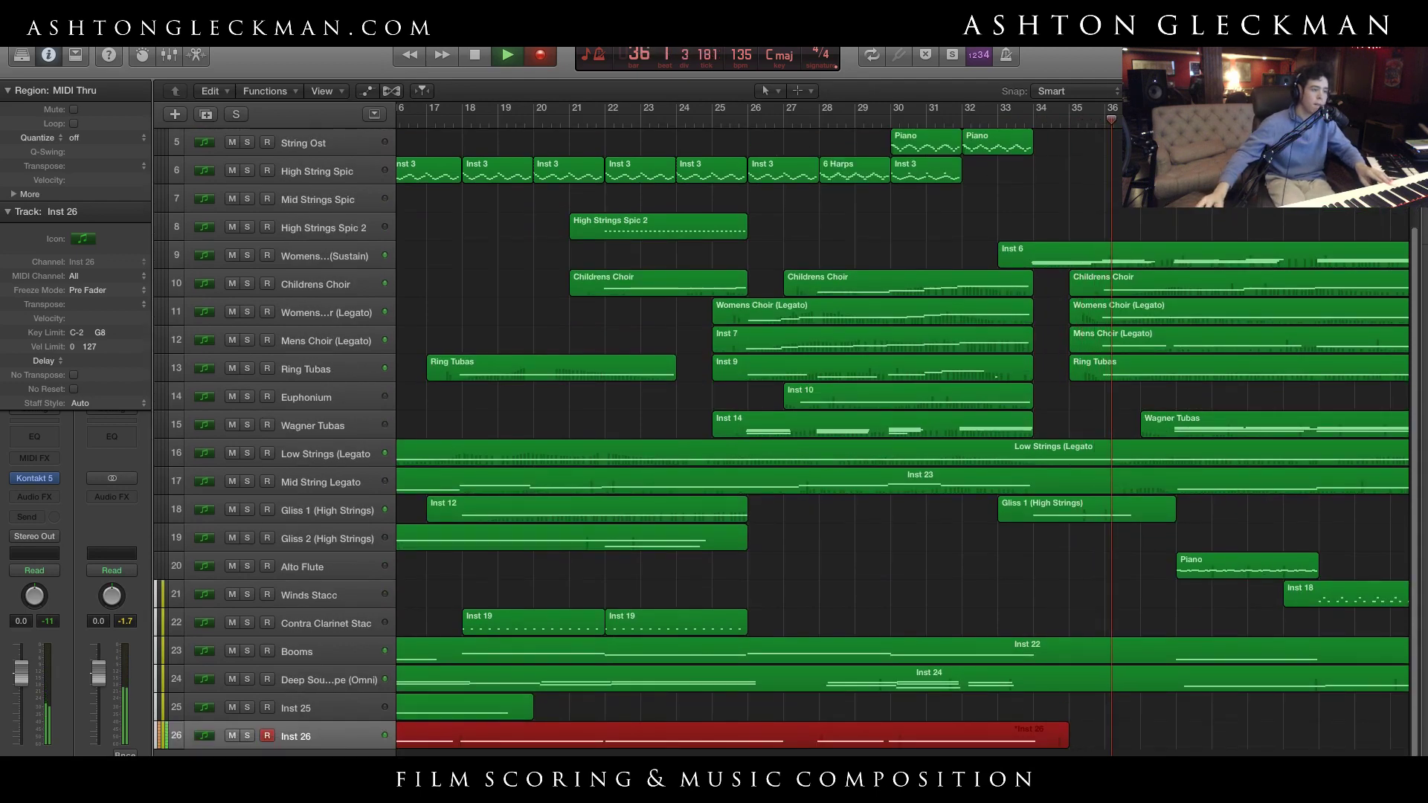
{"action": "scroll", "coordinate": [802, 719], "scroll_direction": "right", "scroll_amount": 5}
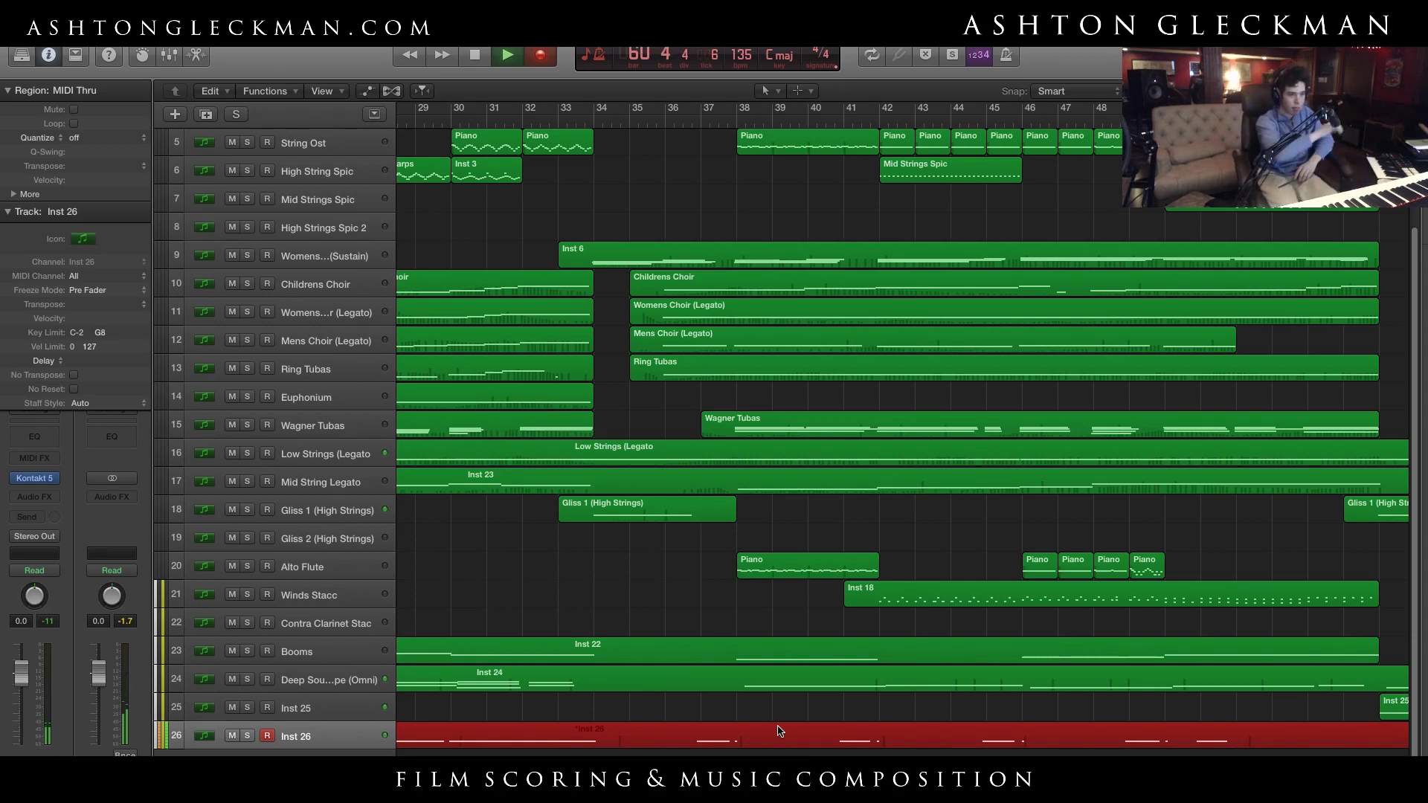
{"action": "key", "text": "space"}
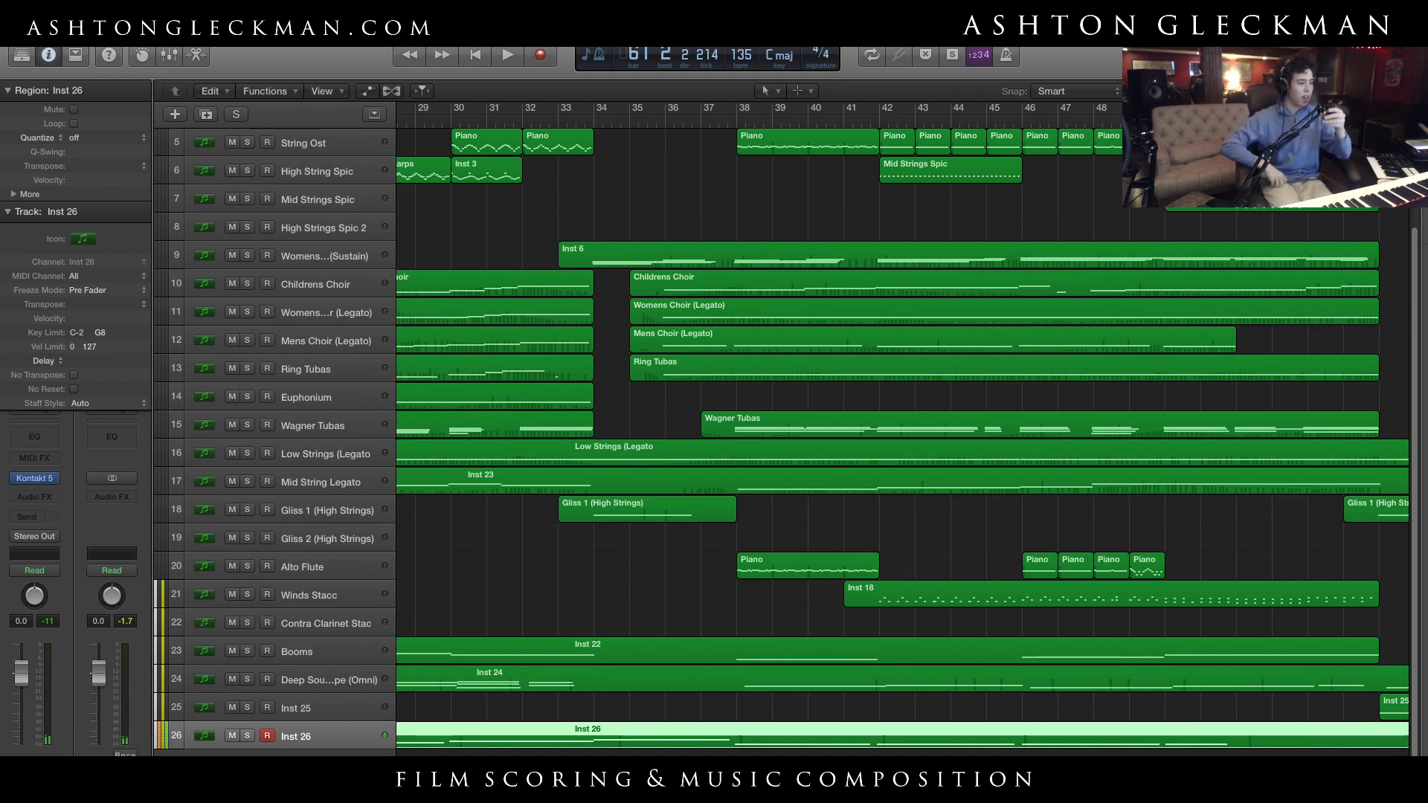
Check the recorded Inst 26 region in an enlarged Piano Roll, close the editor and review the region's end in the arrangement
{"action": "double_click", "coordinate": [1209, 740]}
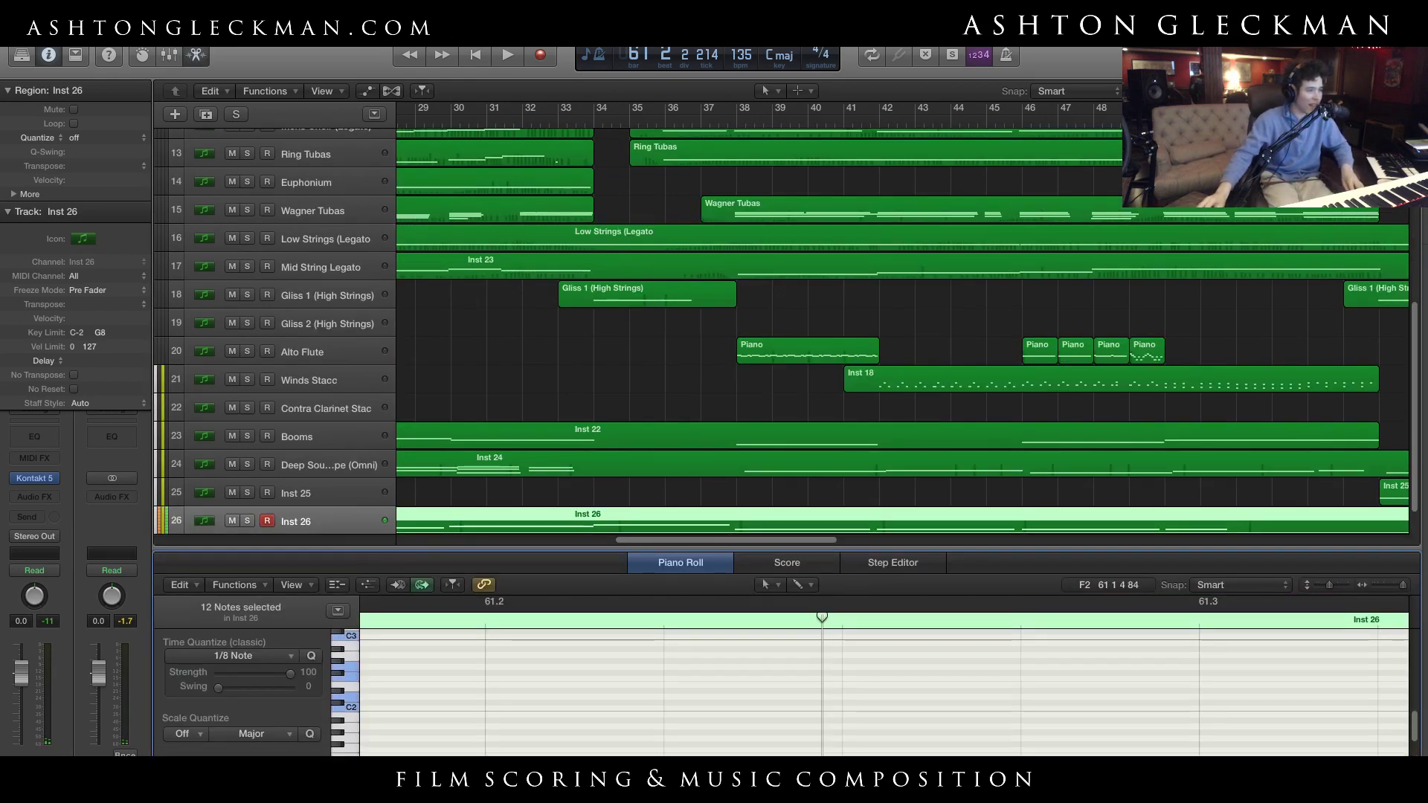
{"action": "left_click_drag", "start_coordinate": [360, 561], "coordinate": [360, 145]}
{"action": "scroll", "coordinate": [899, 654], "scroll_direction": "down", "scroll_amount": 1}
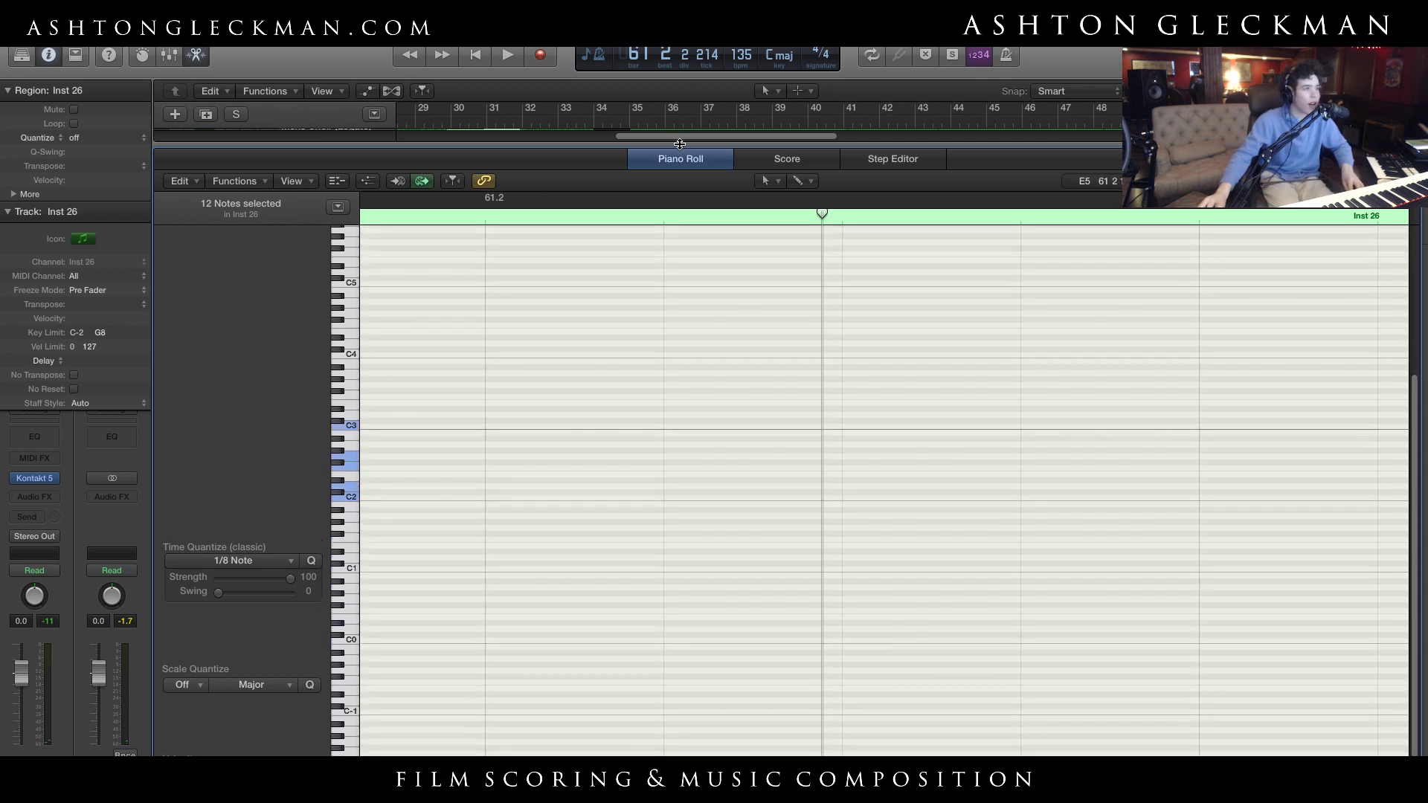
{"action": "left_click_drag", "start_coordinate": [679, 144], "coordinate": [679, 751]}
{"action": "right_click", "coordinate": [625, 638]}
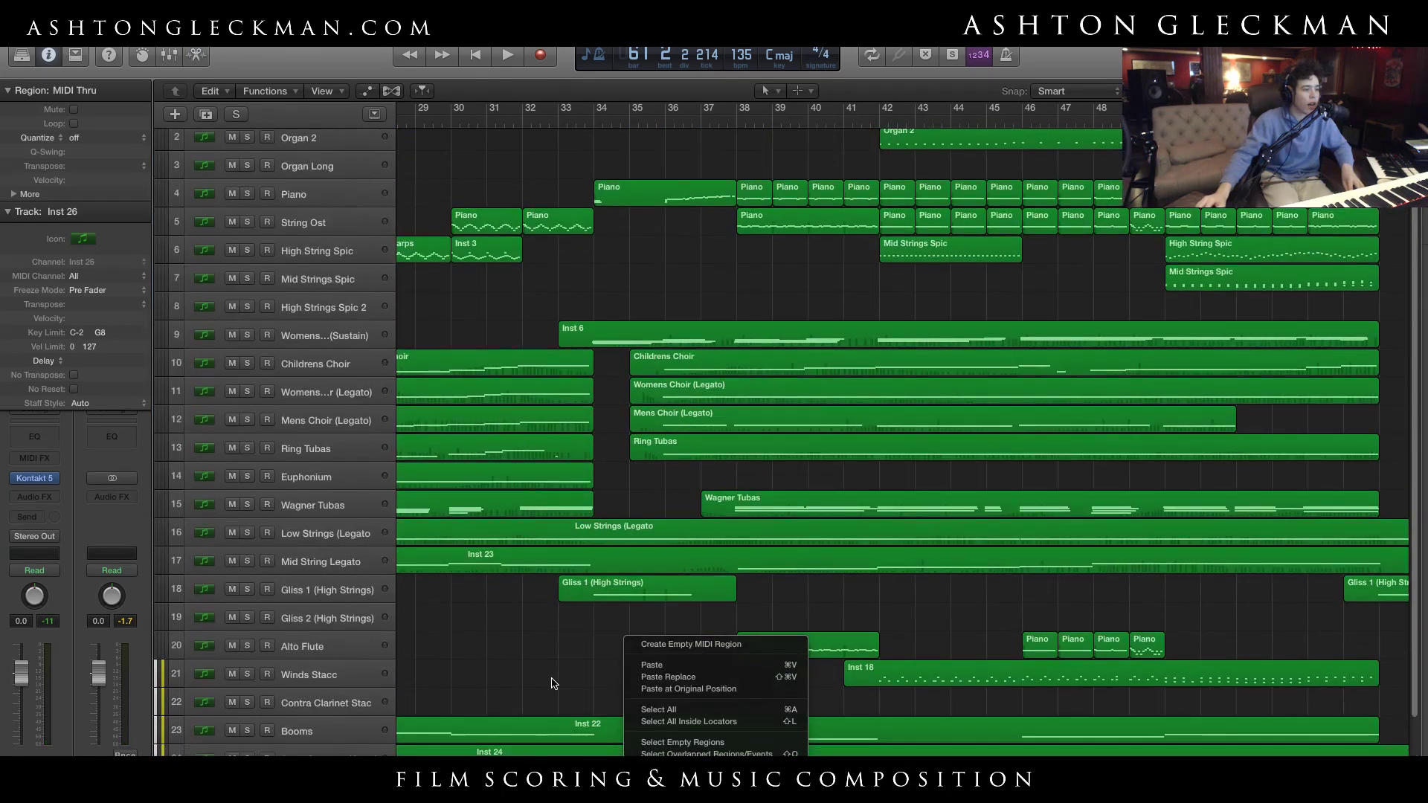
{"action": "left_click", "coordinate": [552, 683]}
{"action": "scroll", "coordinate": [892, 446], "scroll_direction": "down", "scroll_amount": 3}
{"action": "scroll", "coordinate": [893, 446], "scroll_direction": "right", "scroll_amount": 10}
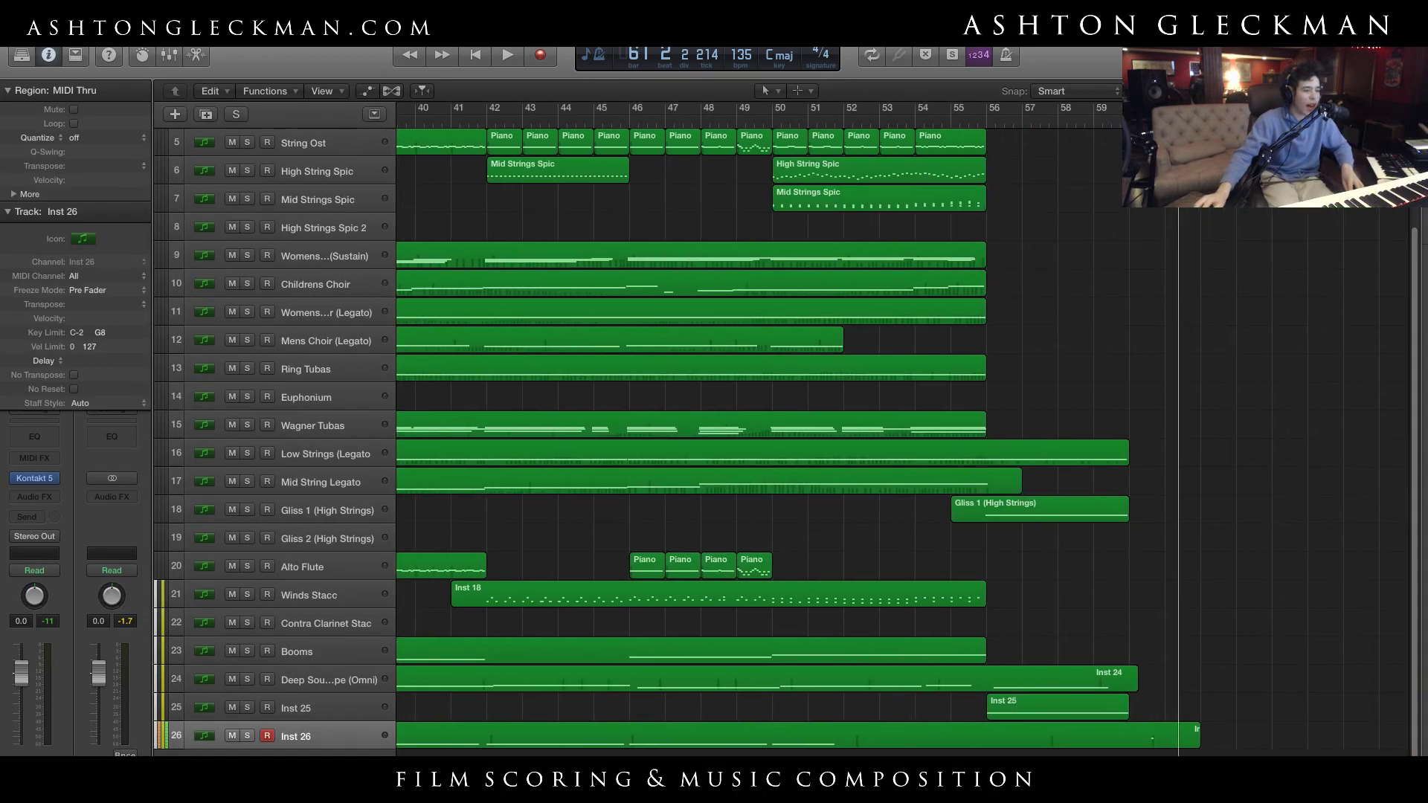
Rename track 26 as Cymbal
{"action": "scroll", "coordinate": [893, 446], "scroll_direction": "left", "scroll_amount": 15}
{"action": "double_click", "coordinate": [291, 735]}
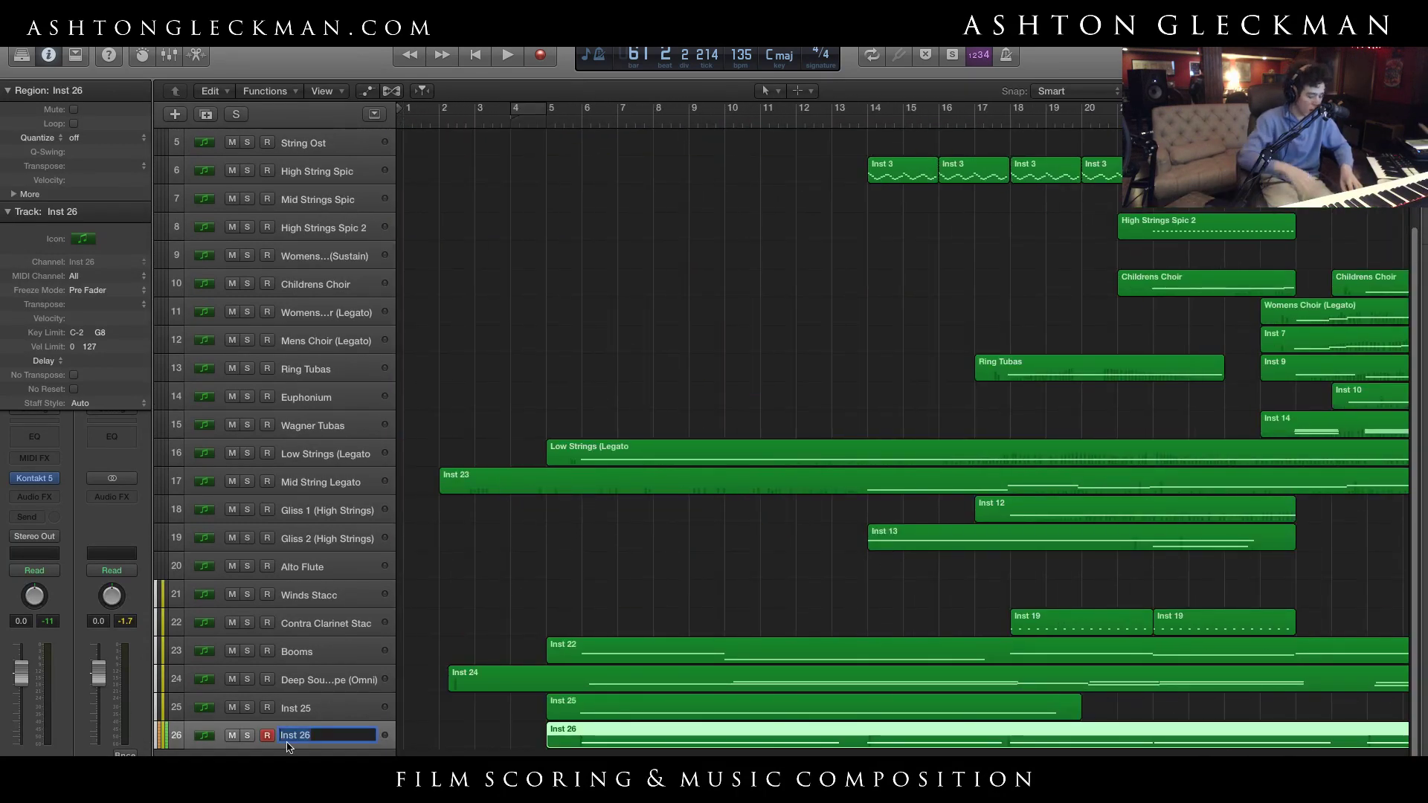
{"action": "type", "text": "Cymbal"}
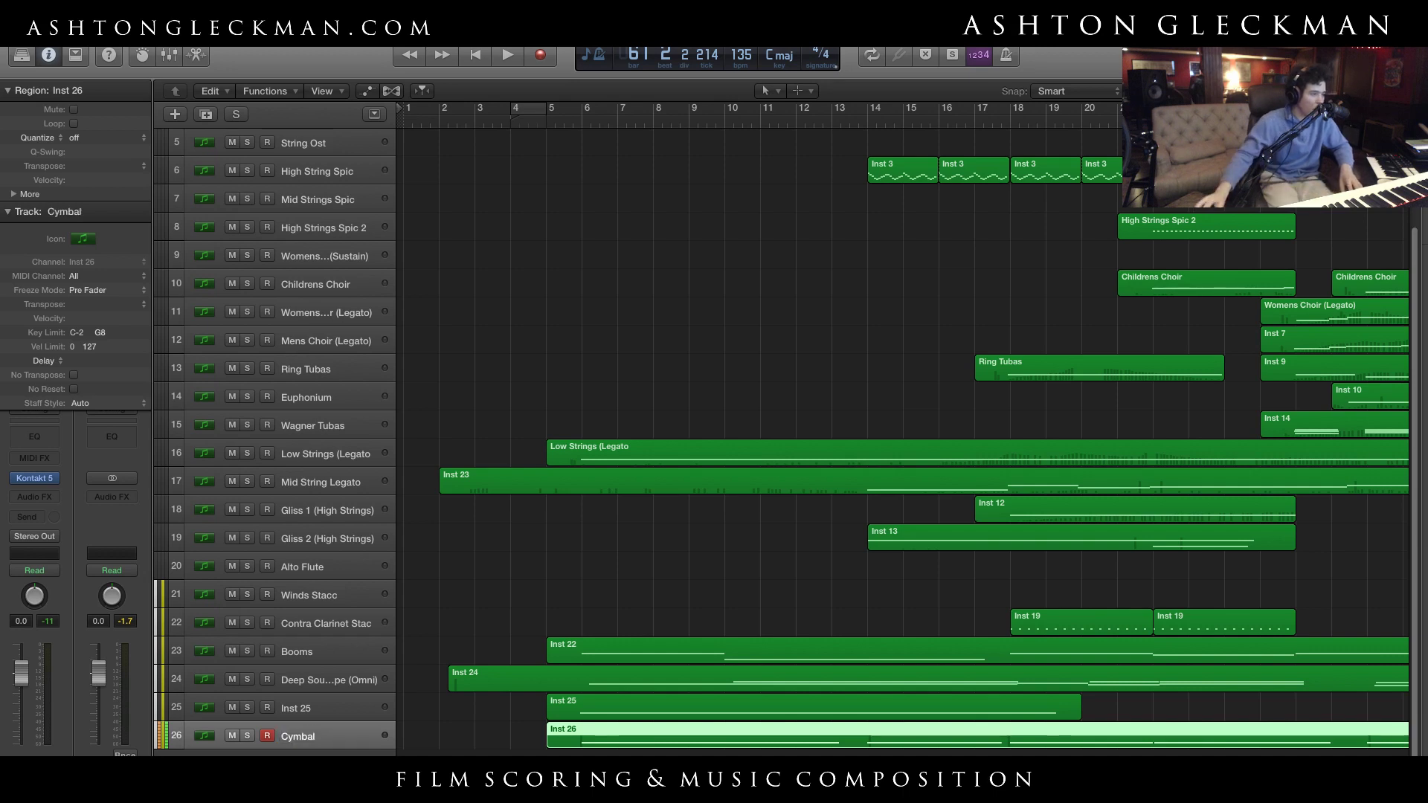
{"action": "key", "text": "Return"}
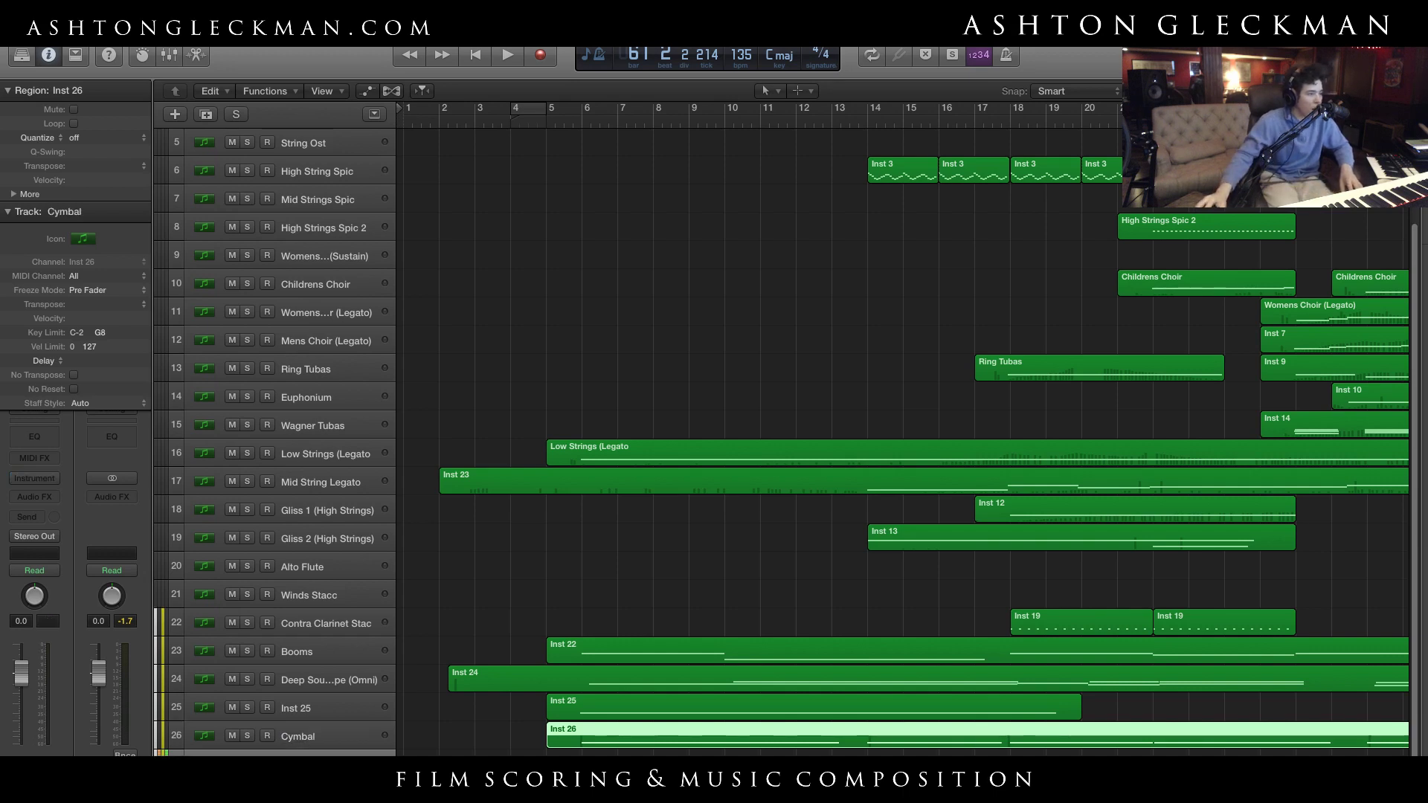
Load Kontakt as the instrument on a new software instrument track, Inst 27
{"action": "left_click", "coordinate": [57, 480]}
{"action": "mouse_move", "coordinate": [112, 748]}
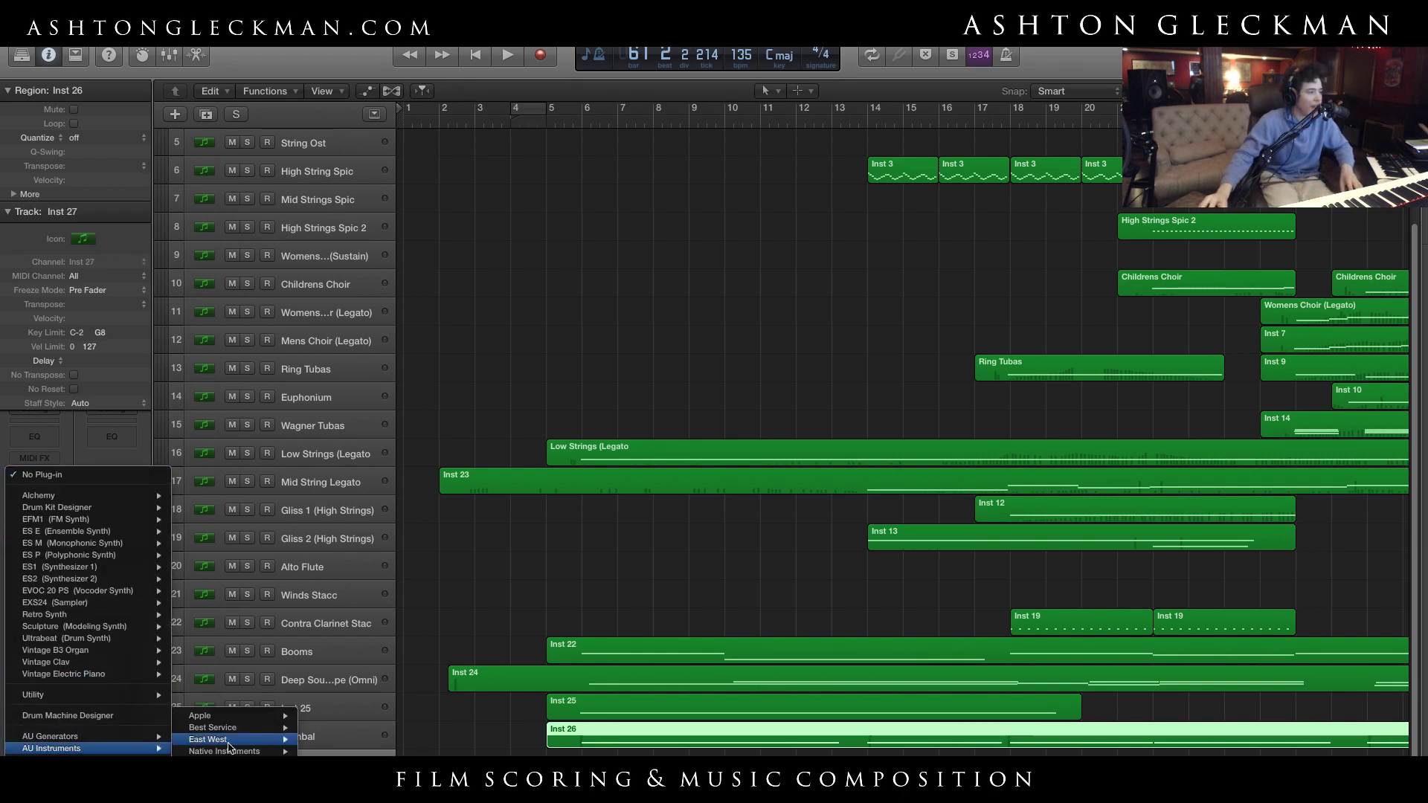
{"action": "mouse_move", "coordinate": [286, 751]}
{"action": "mouse_move", "coordinate": [349, 750]}
{"action": "left_click", "coordinate": [473, 716]}
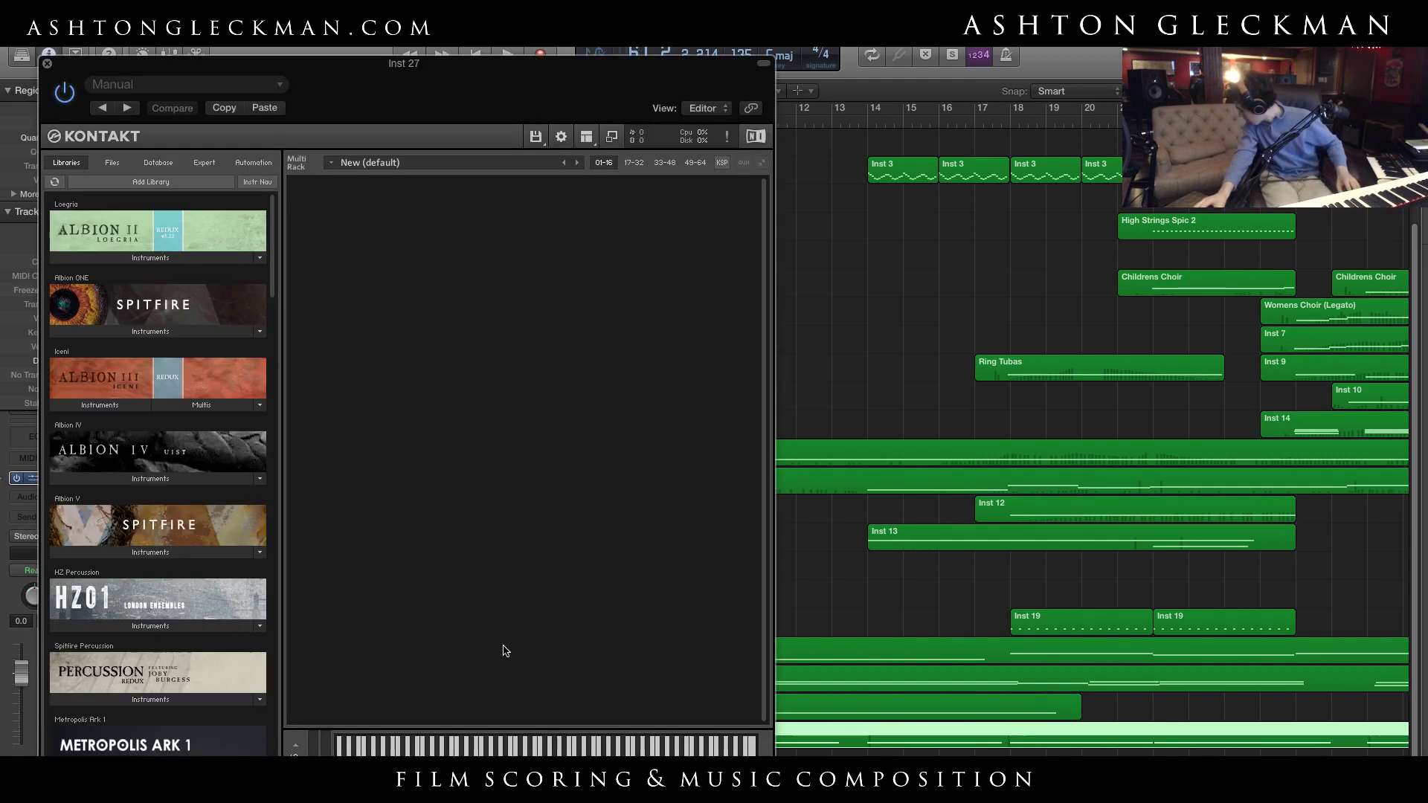
Browse the Kontakt libraries, load the Soaring Strings Legato Violas patch on Inst 27 and audition it
{"action": "scroll", "coordinate": [171, 535], "scroll_direction": "down", "scroll_amount": 8}
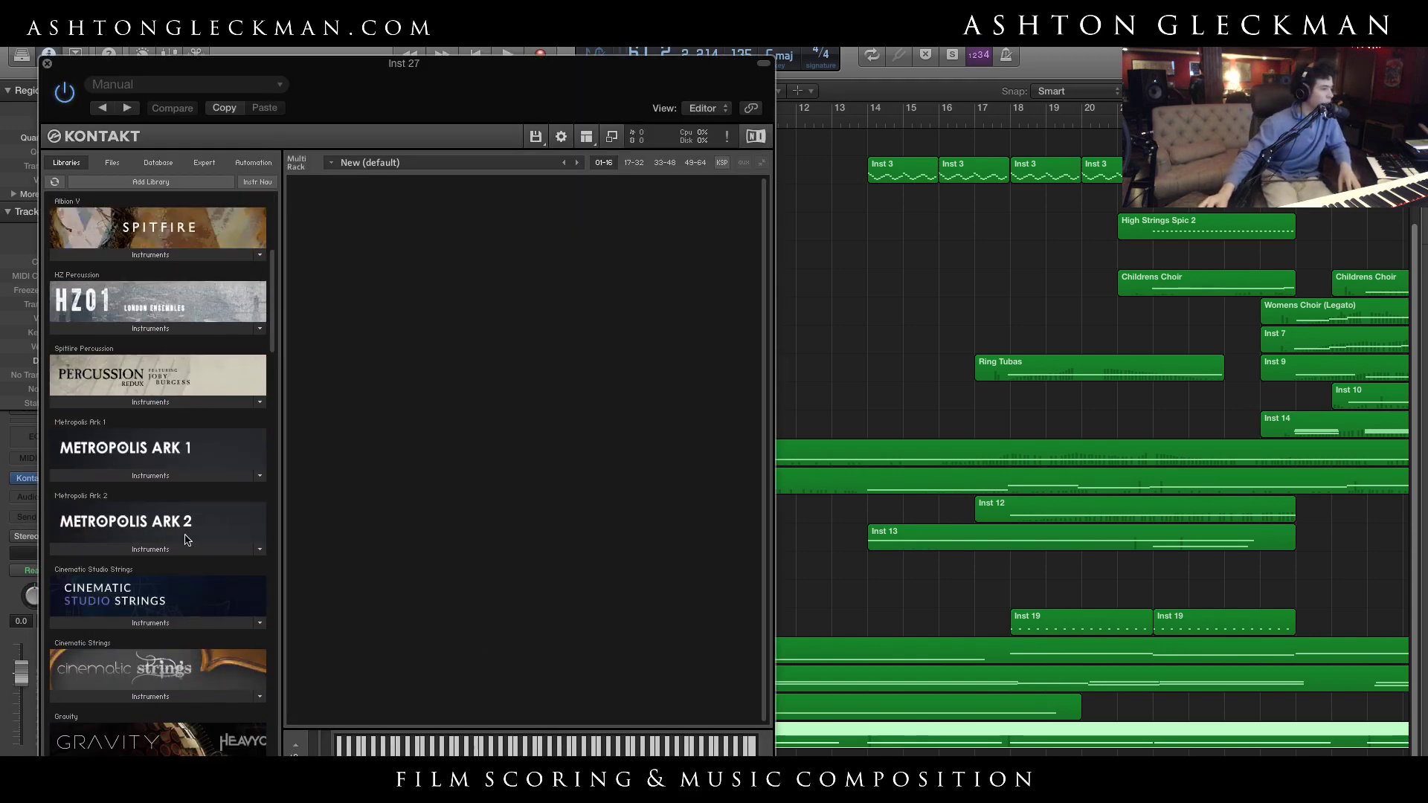
{"action": "left_click", "coordinate": [187, 549]}
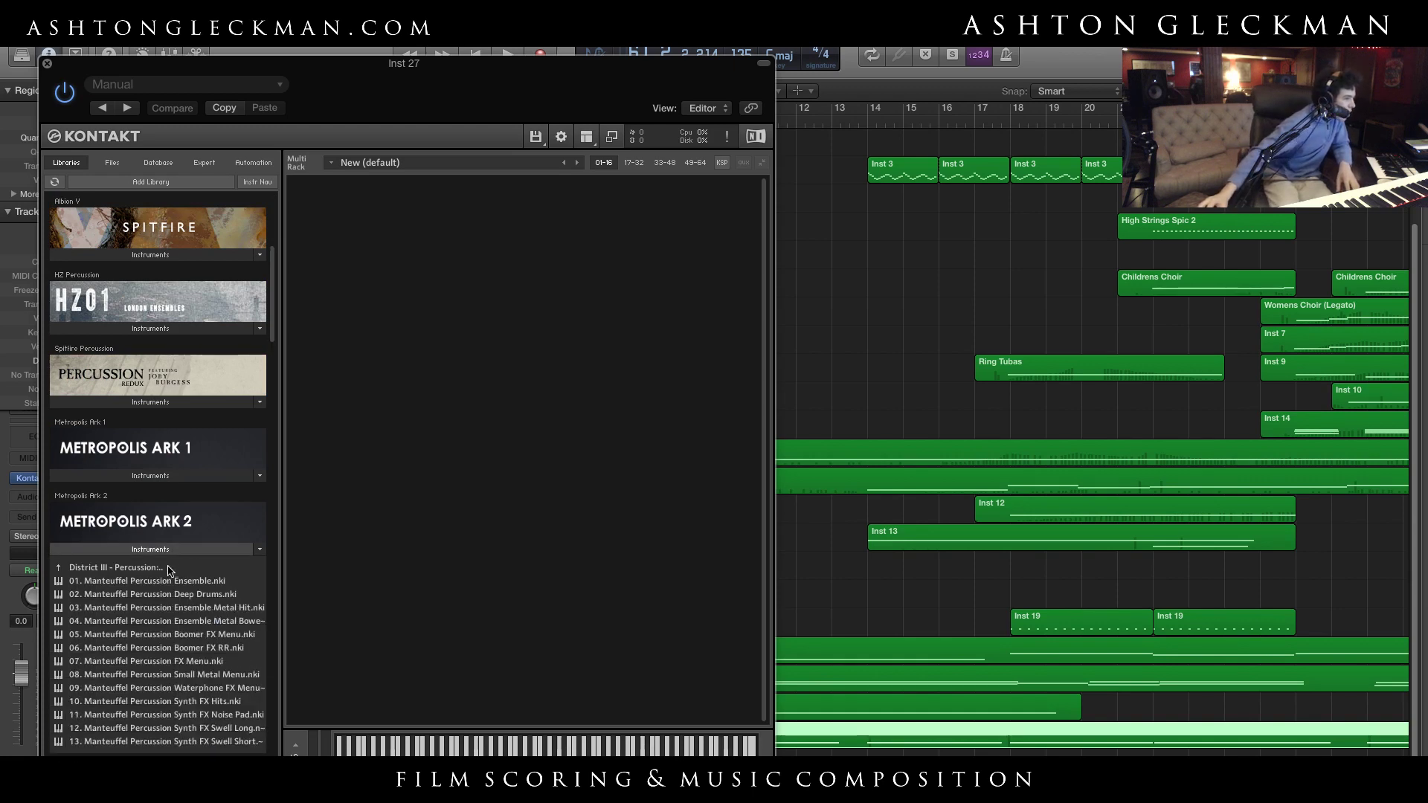
{"action": "left_click", "coordinate": [168, 570]}
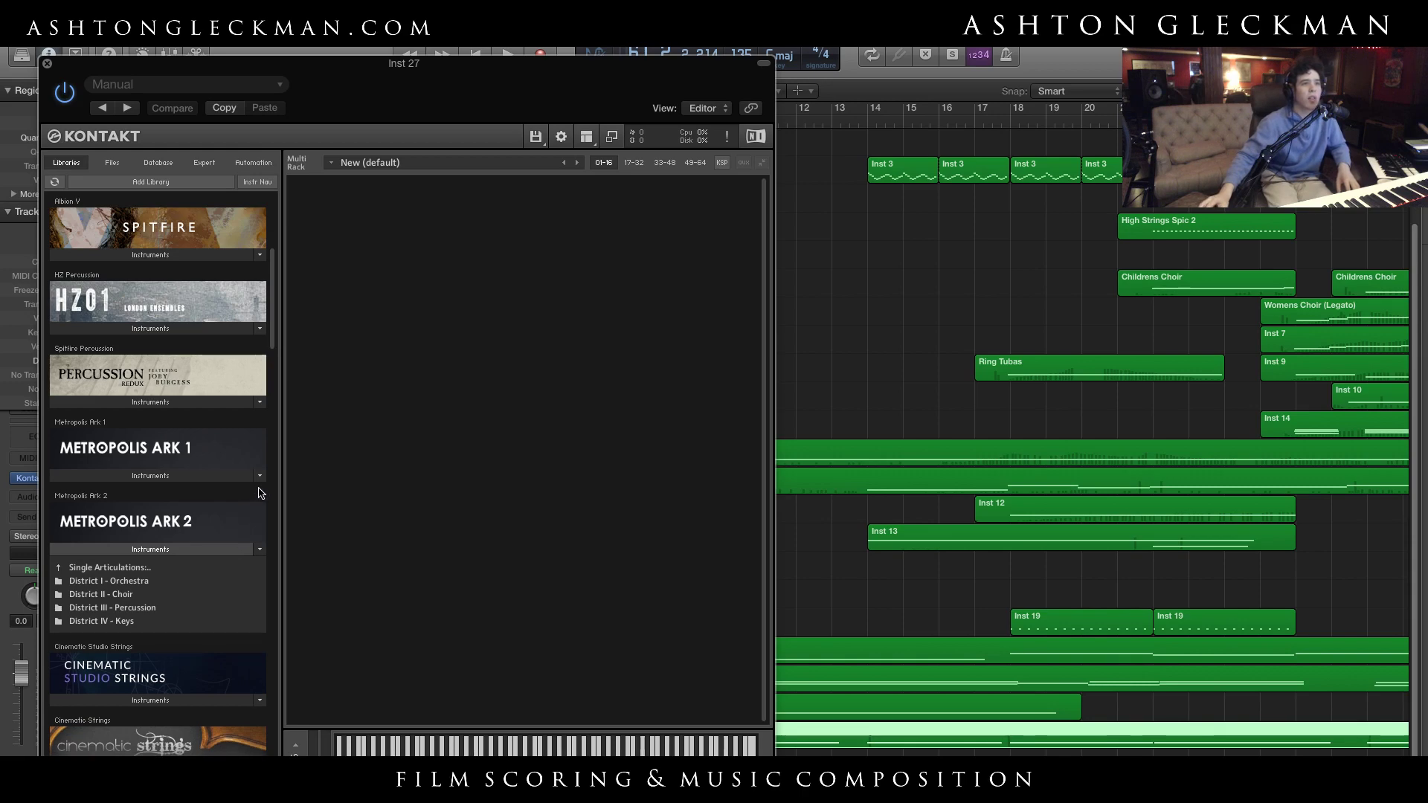
{"action": "scroll", "coordinate": [255, 432], "scroll_direction": "up", "scroll_amount": 5}
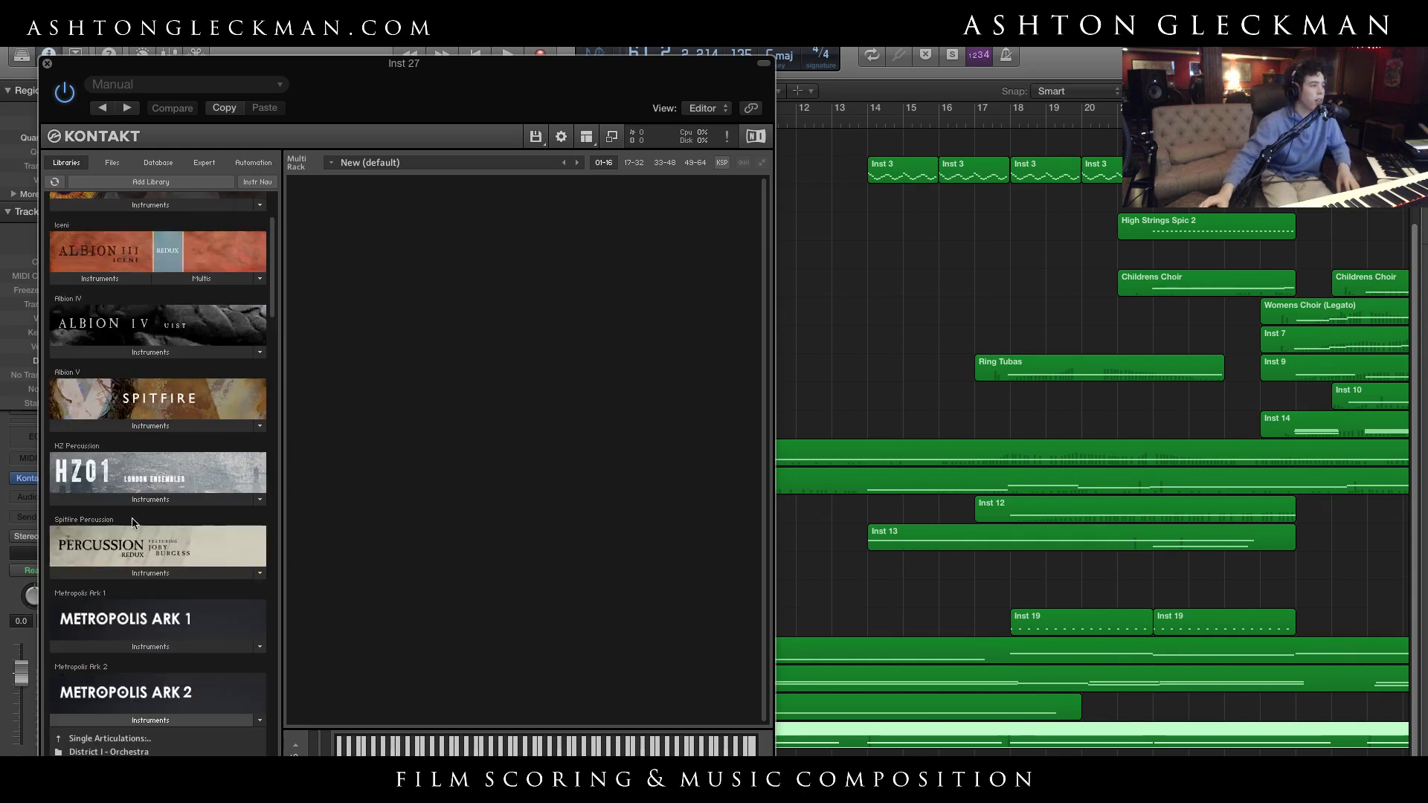
{"action": "left_click", "coordinate": [151, 719]}
{"action": "scroll", "coordinate": [151, 520], "scroll_direction": "down", "scroll_amount": 8}
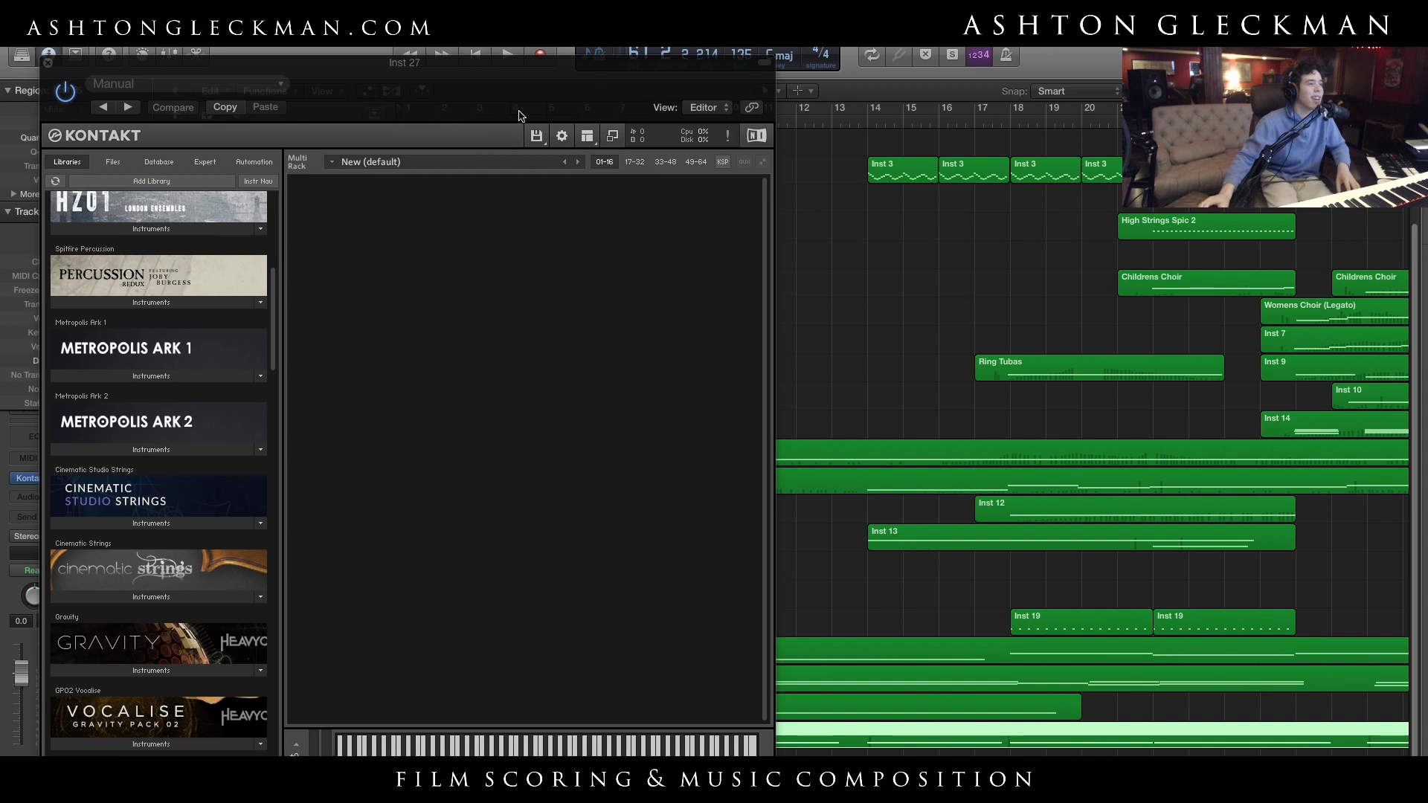
{"action": "left_click_drag", "start_coordinate": [513, 109], "coordinate": [588, 86]}
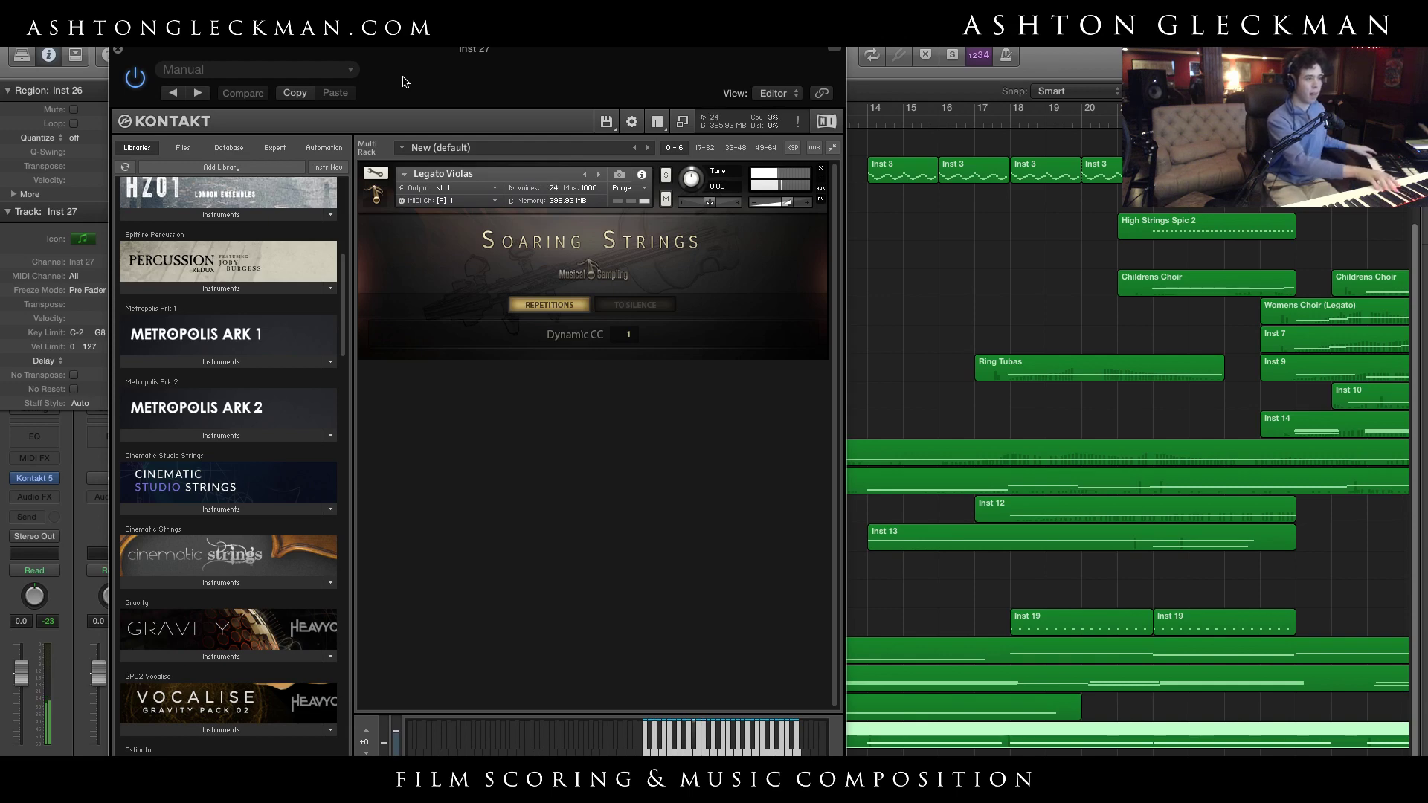
Record a new chord progression on the Piano track from bar 64 to bar 73, in the empty space after the cue
{"action": "left_click", "coordinate": [116, 50]}
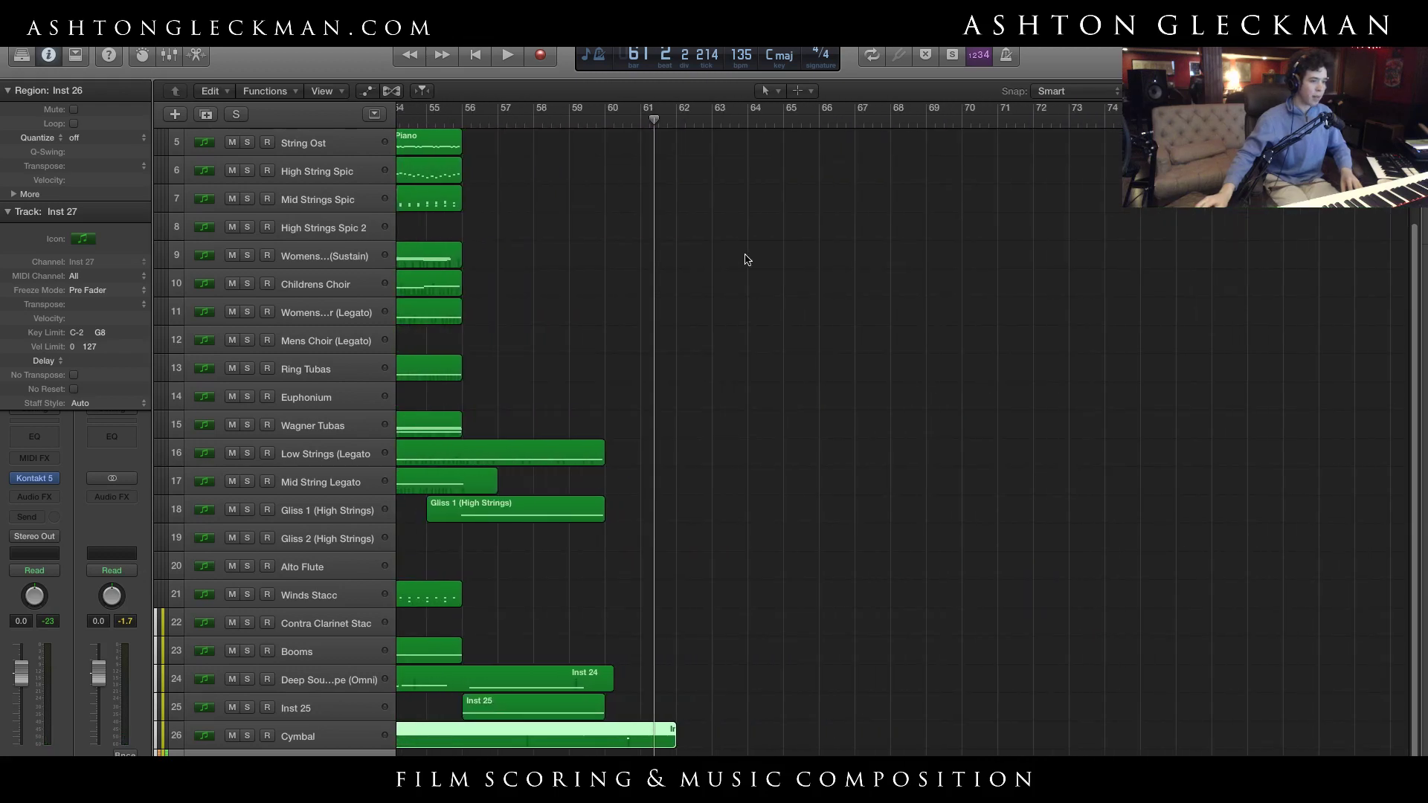
{"action": "left_click", "coordinate": [809, 124]}
{"action": "scroll", "coordinate": [766, 261], "scroll_direction": "down", "scroll_amount": 5}
{"action": "scroll", "coordinate": [714, 255], "scroll_direction": "up", "scroll_amount": 7}
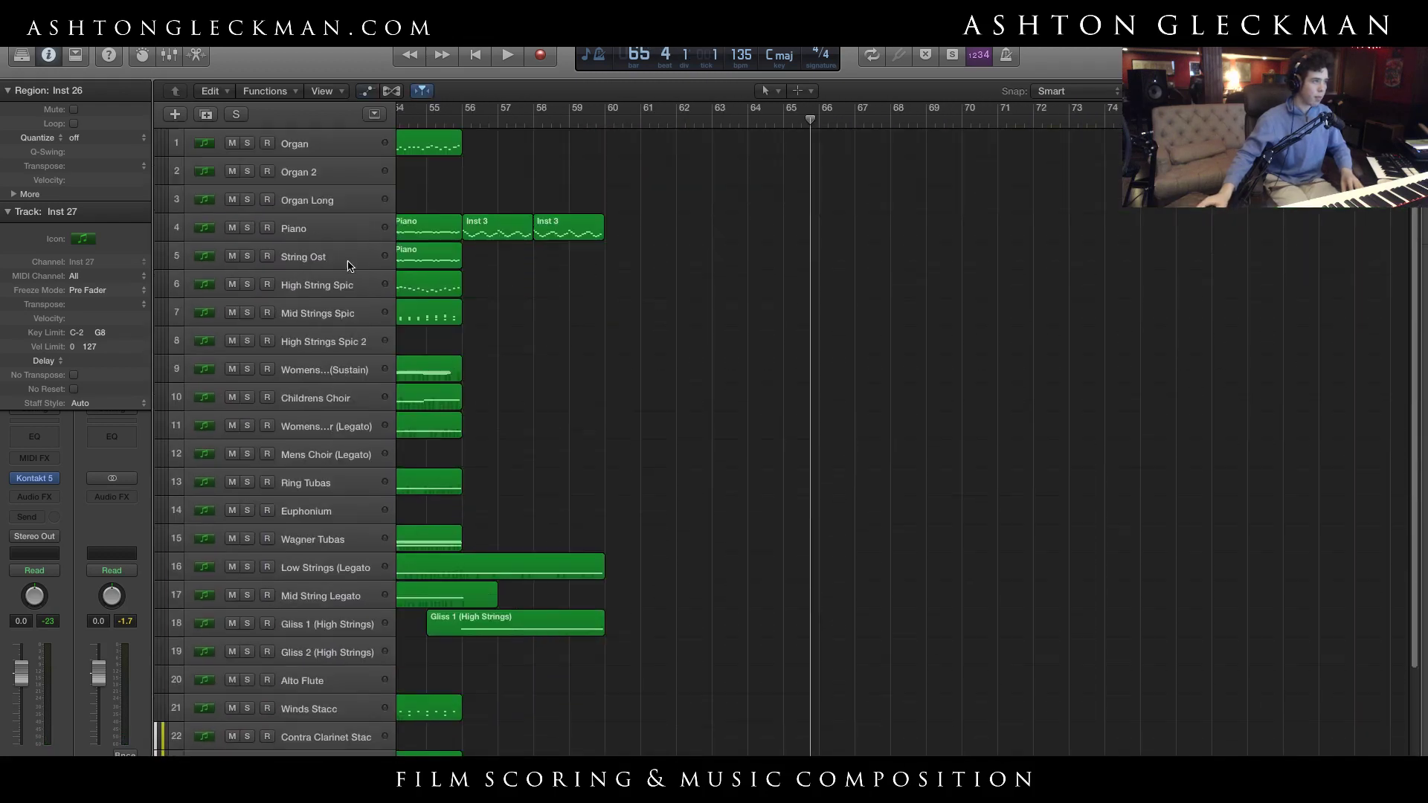
{"action": "left_click", "coordinate": [307, 229]}
{"action": "scroll", "coordinate": [867, 452], "scroll_direction": "down", "scroll_amount": 3}
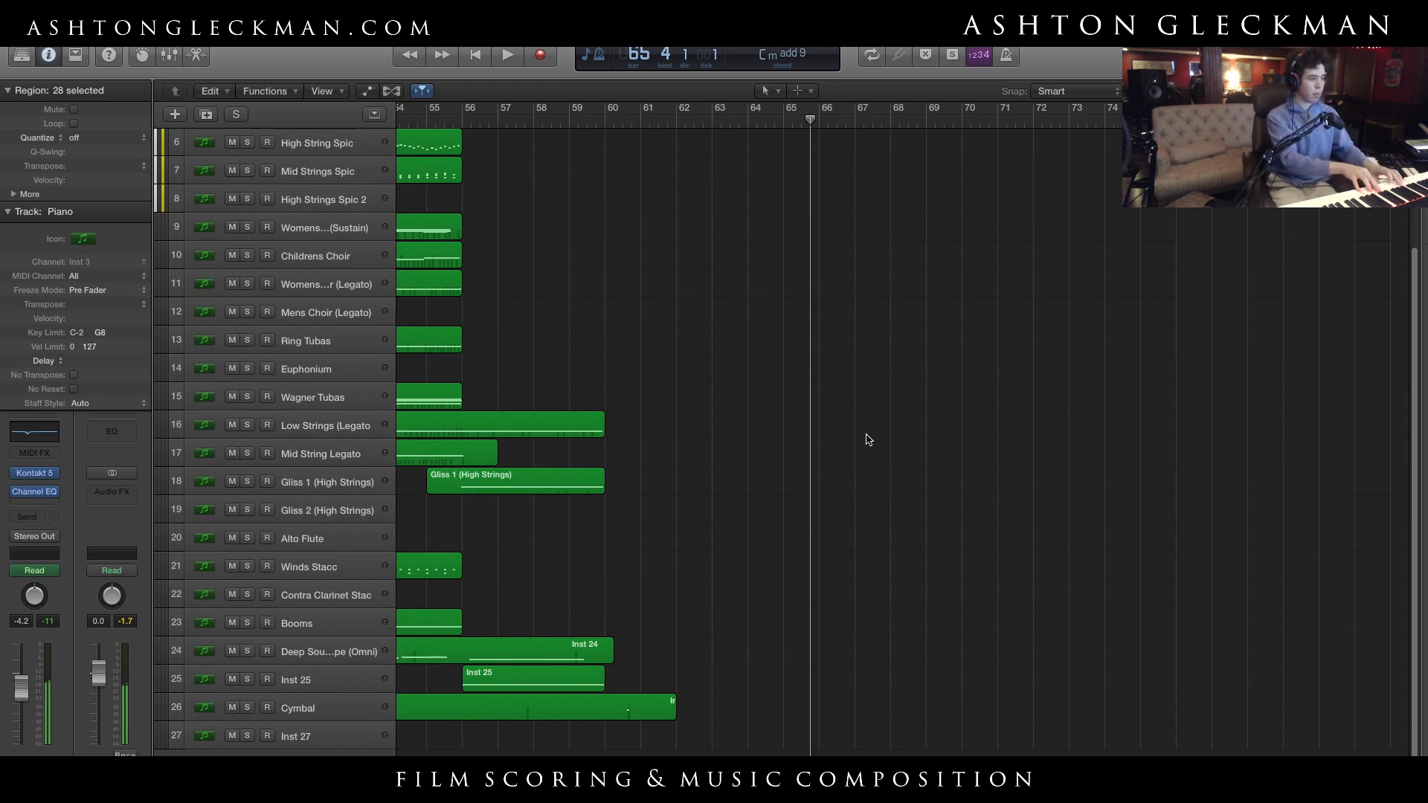
{"action": "key", "text": "r"}
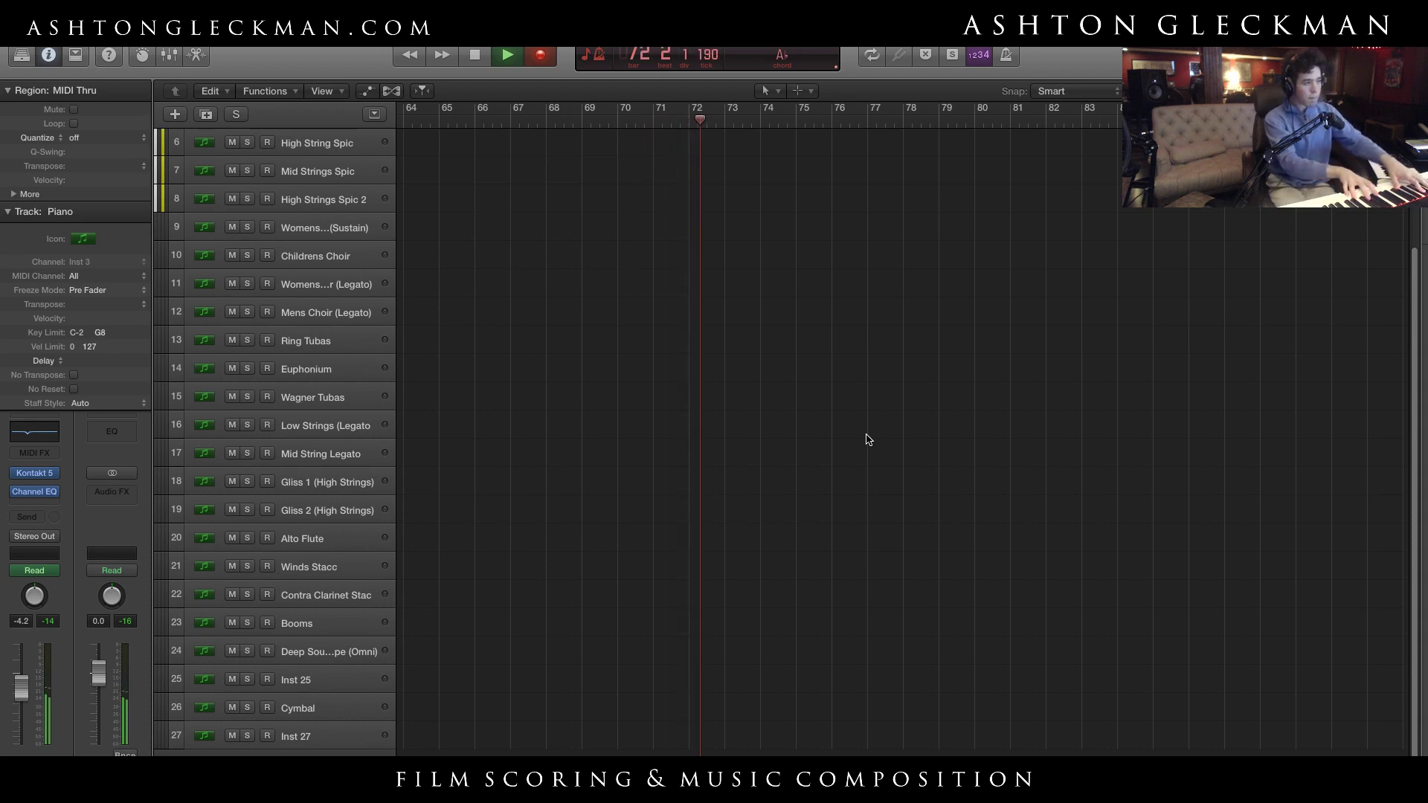
{"action": "key", "text": "space"}
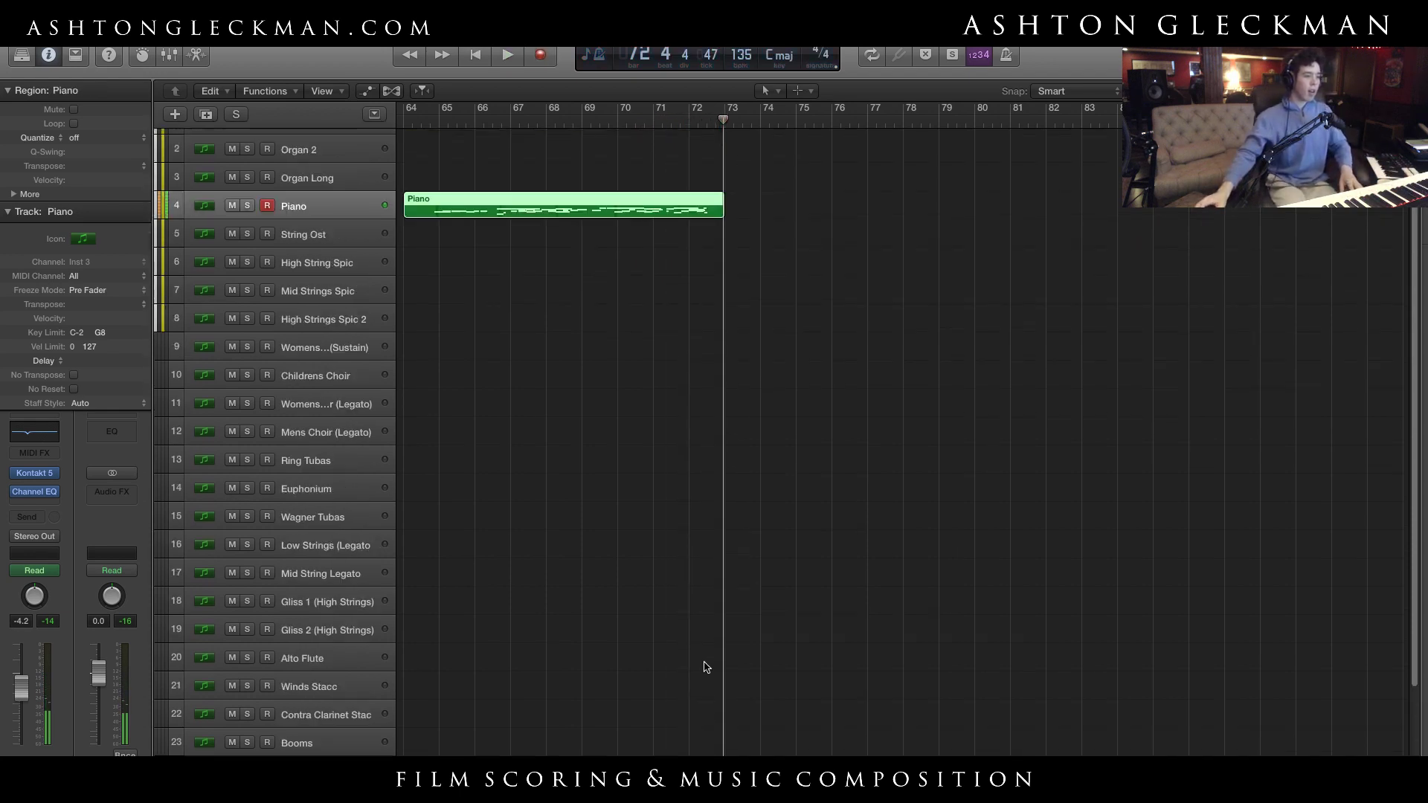
Play back the new piano chords from bar 64 while rehearsing a viola line on the Inst 27 track
{"action": "left_click", "coordinate": [397, 126]}
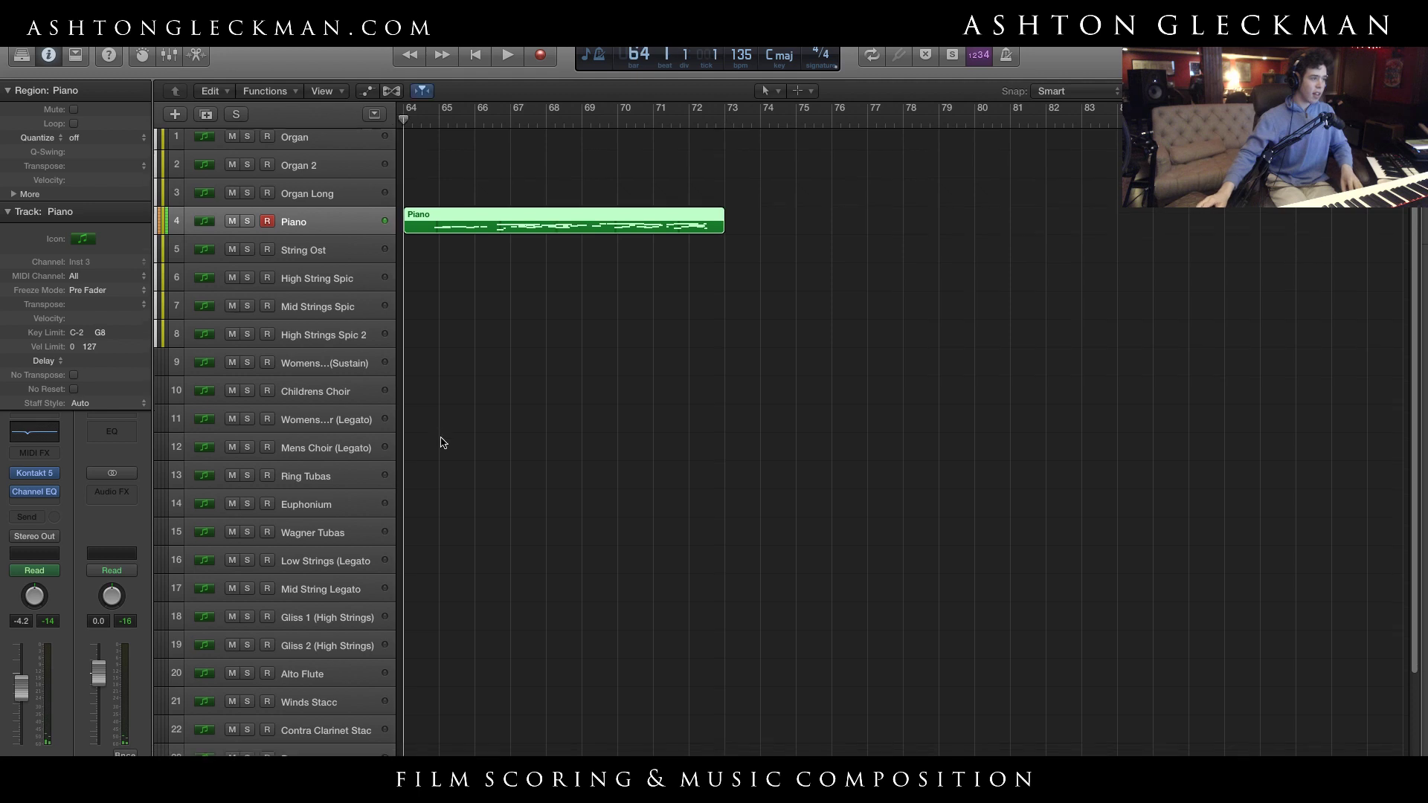
{"action": "scroll", "coordinate": [344, 721], "scroll_direction": "down", "scroll_amount": 5}
{"action": "left_click", "coordinate": [345, 734]}
{"action": "scroll", "coordinate": [554, 613], "scroll_direction": "up", "scroll_amount": 5}
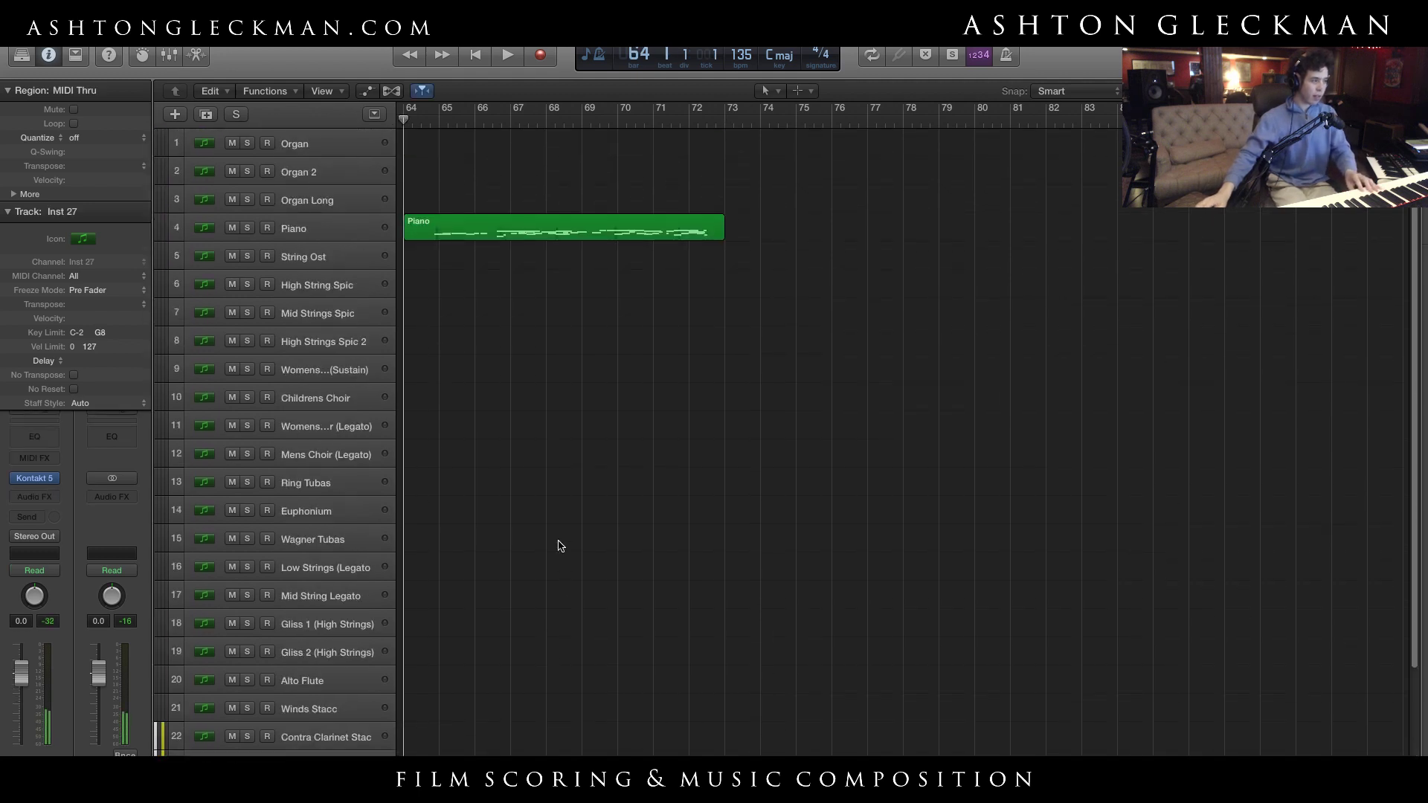
{"action": "key", "text": "space"}
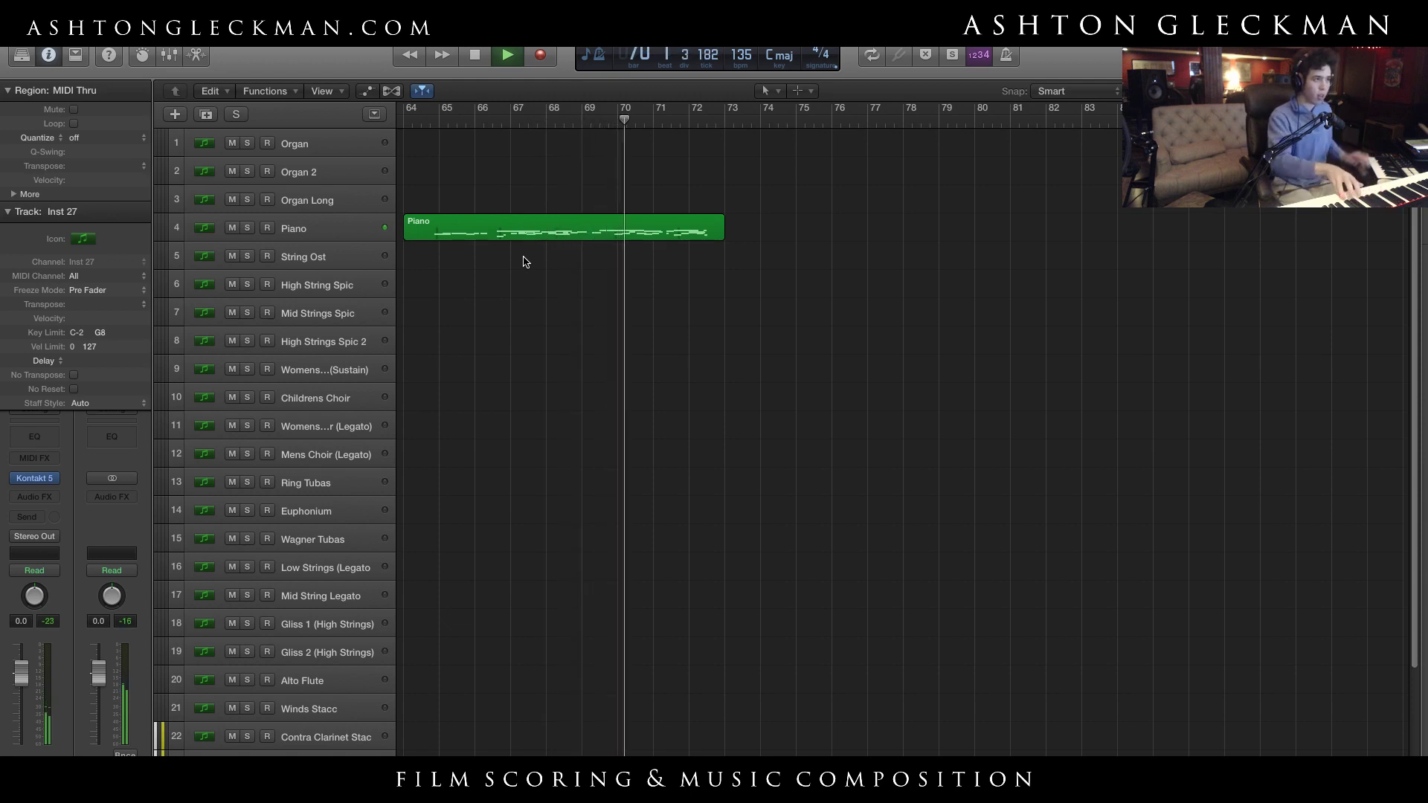
{"action": "key", "text": "space"}
Record a legato viola line on Inst 27 over the piano chords from bar 65 to bar 73 and select its region
{"action": "left_click", "coordinate": [420, 123]}
{"action": "key", "text": "space"}
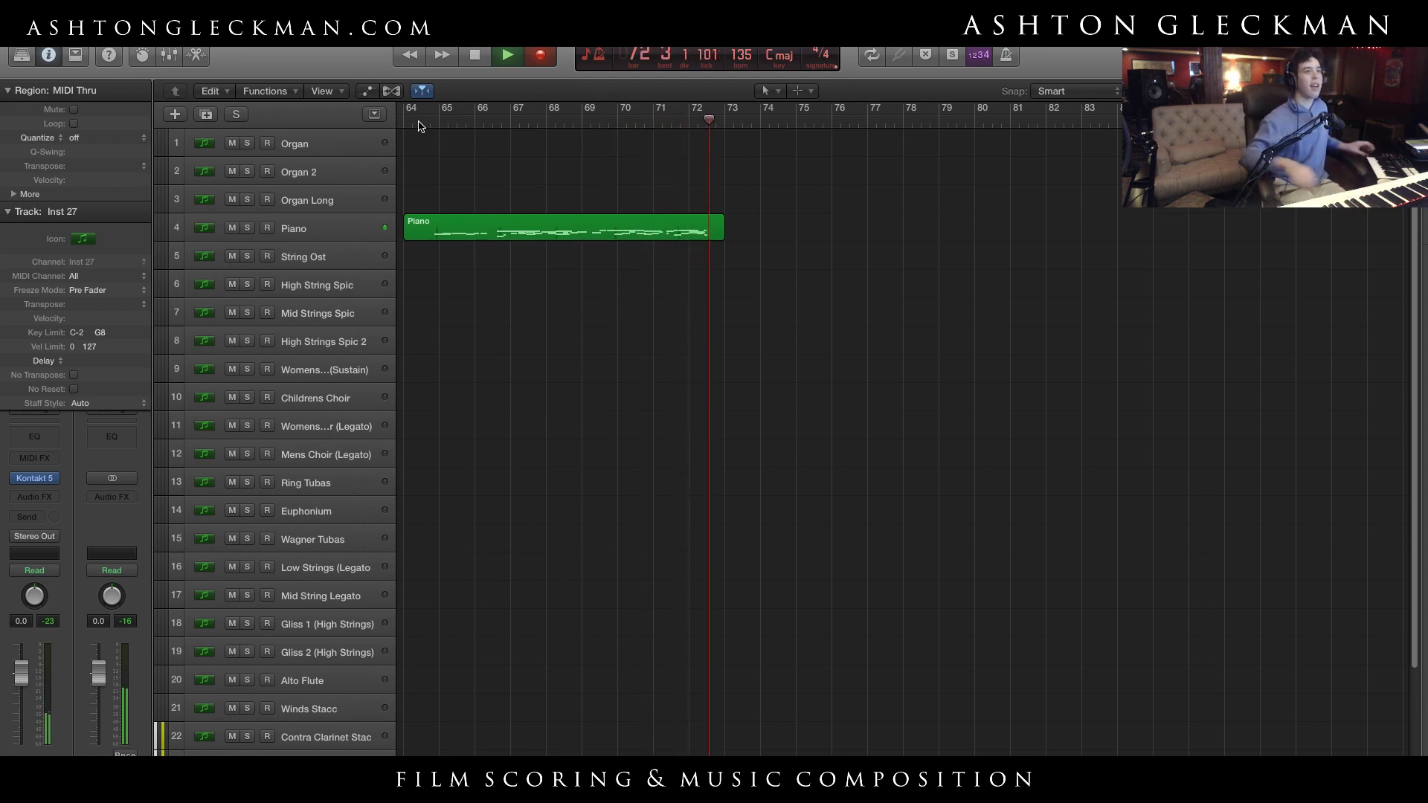
{"action": "key", "text": "space"}
{"action": "left_click", "coordinate": [541, 349]}
{"action": "scroll", "coordinate": [659, 392], "scroll_direction": "down", "scroll_amount": 3}
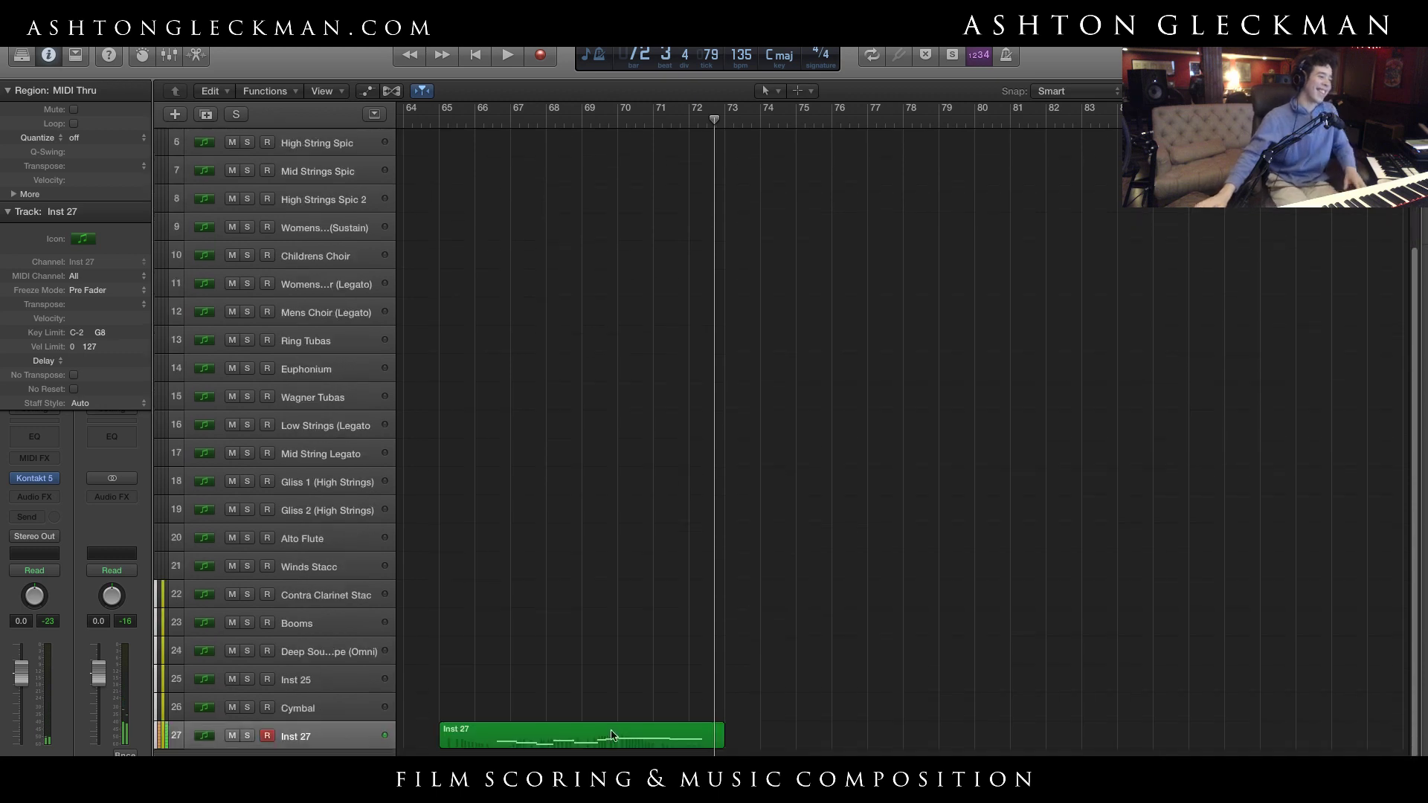
{"action": "left_click", "coordinate": [580, 735]}
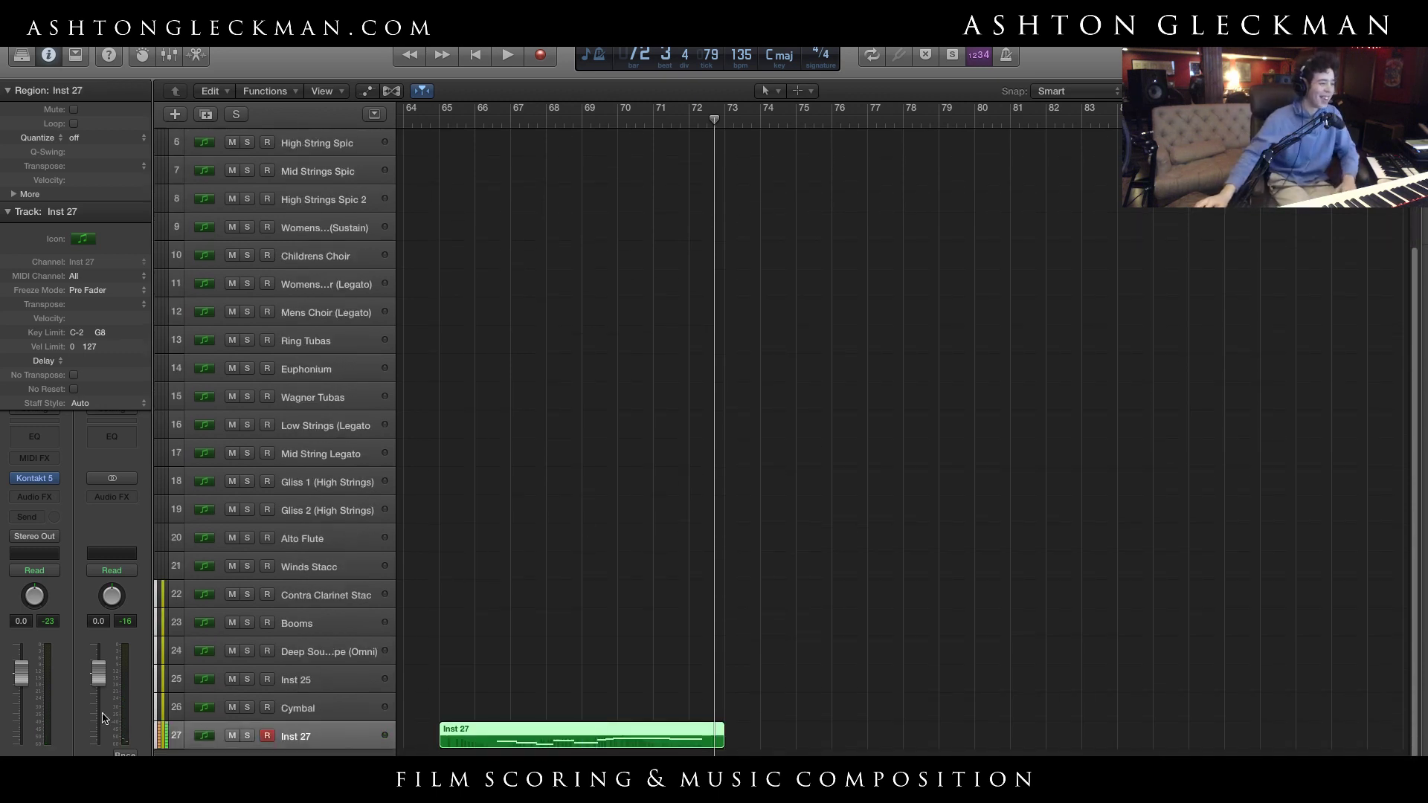
Delete the recorded viola demo region on the Inst 27 track between bars 65 and 73
{"action": "scroll", "coordinate": [171, 703], "scroll_direction": "left", "scroll_amount": 15}
{"action": "key", "text": "XF86AudioRaiseVolume"}
{"action": "left_click", "coordinate": [640, 526]}
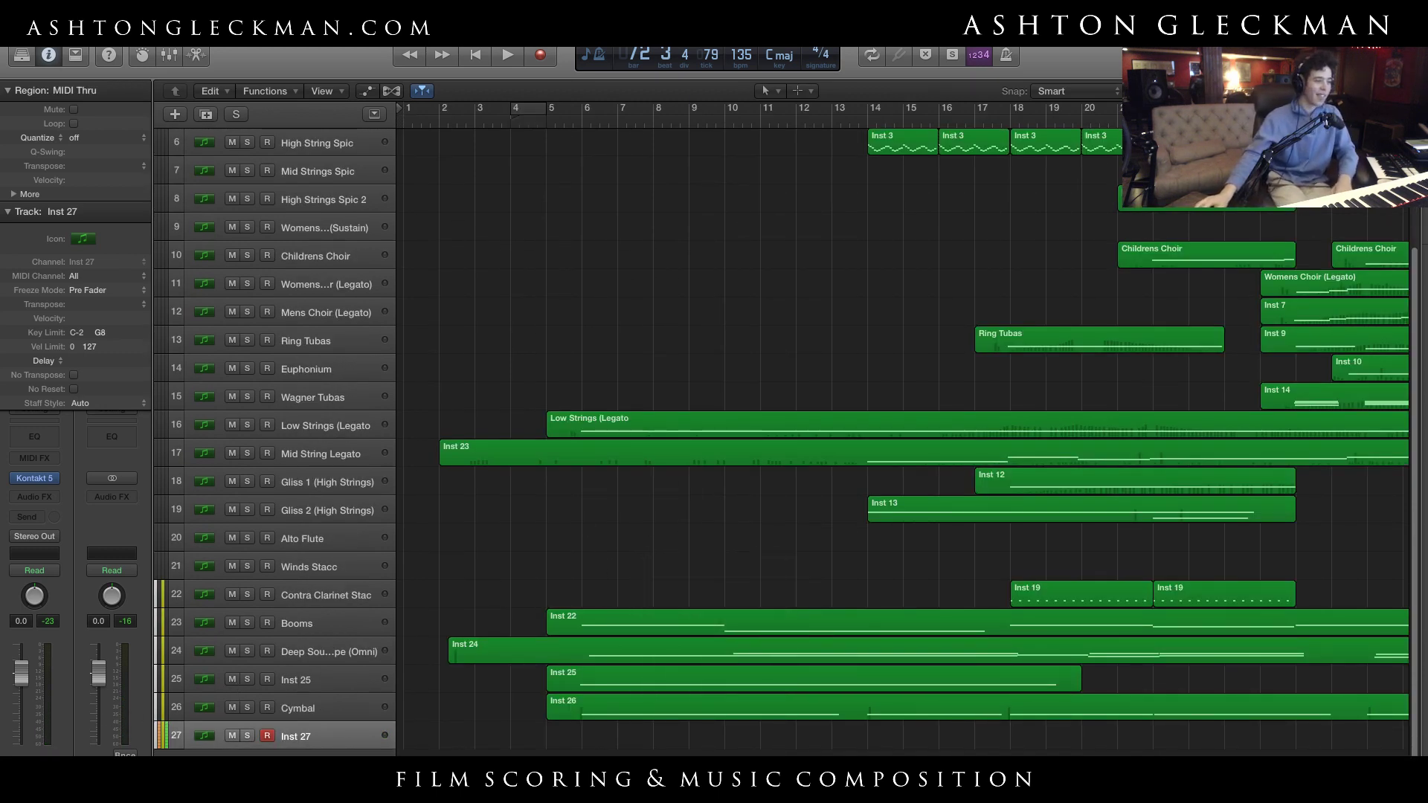
{"action": "scroll", "coordinate": [884, 656], "scroll_direction": "right", "scroll_amount": 15}
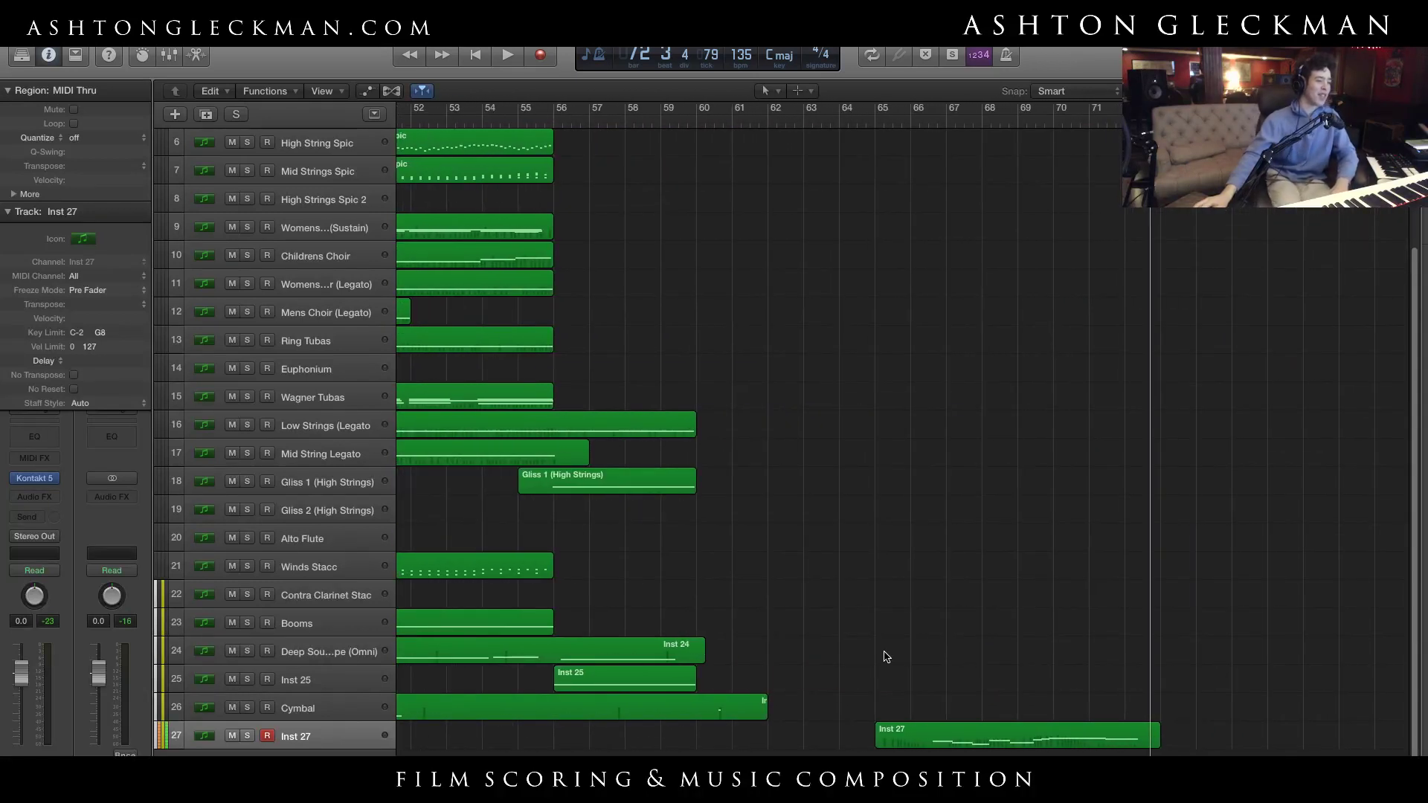
{"action": "left_click", "coordinate": [950, 742]}
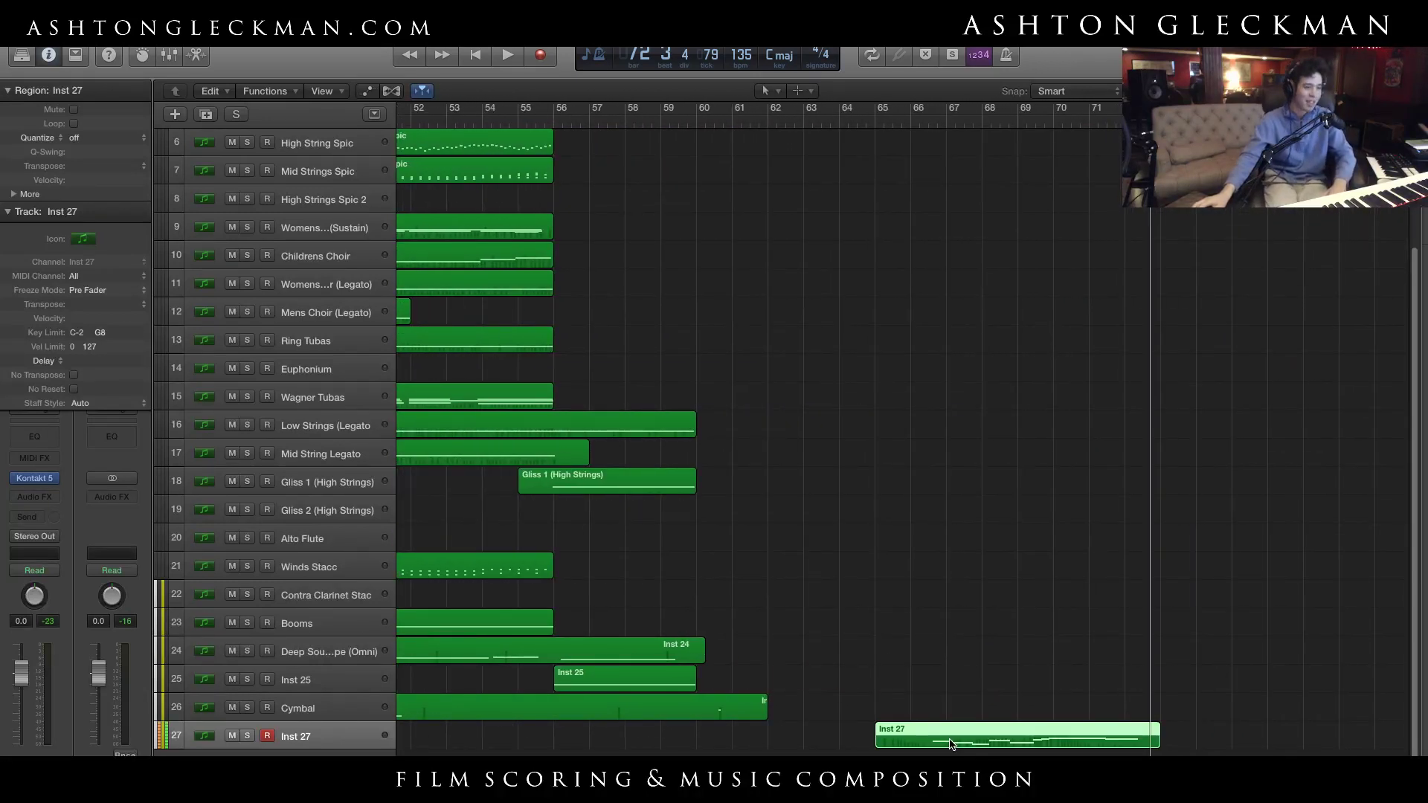
{"action": "left_click", "coordinate": [942, 714]}
{"action": "left_click", "coordinate": [948, 744]}
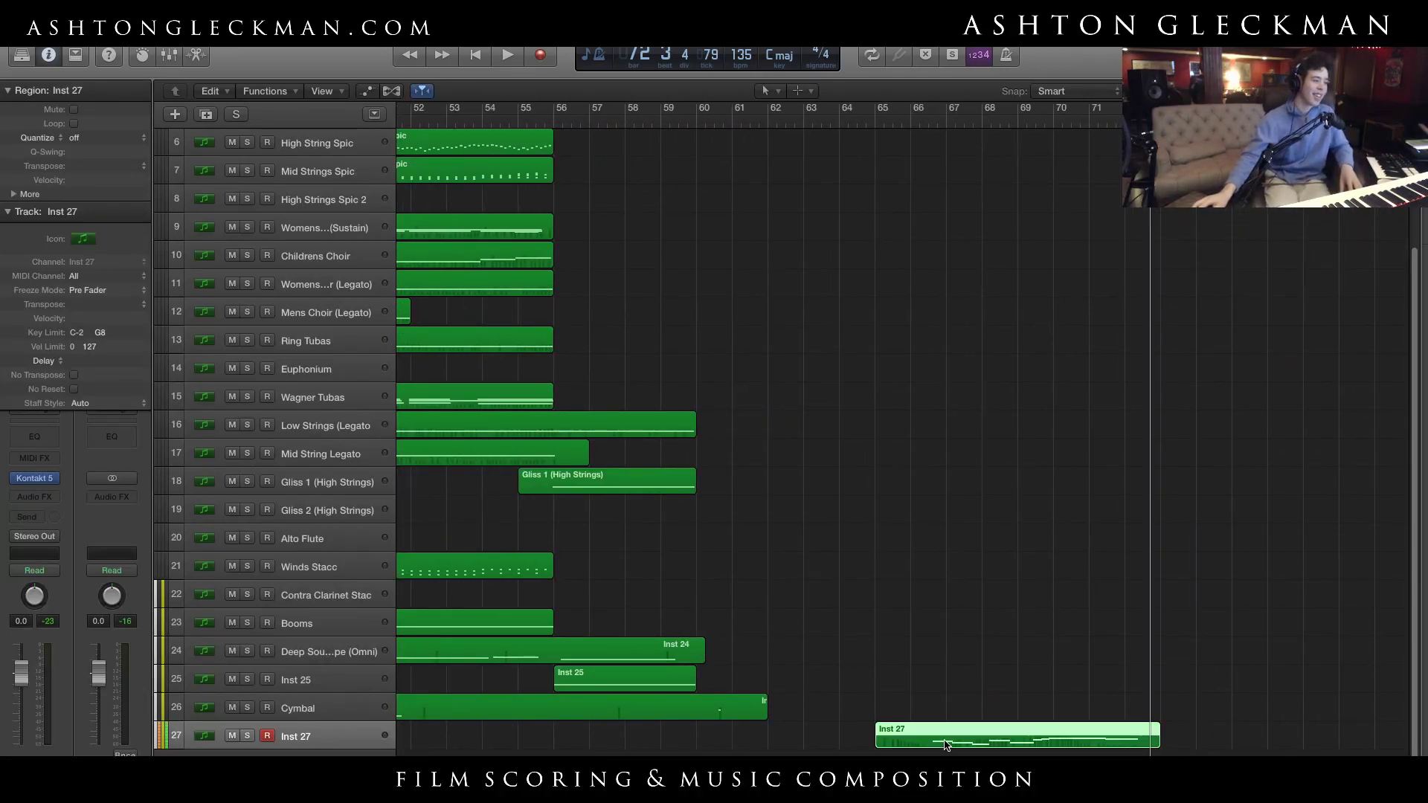
{"action": "key", "text": "Delete"}
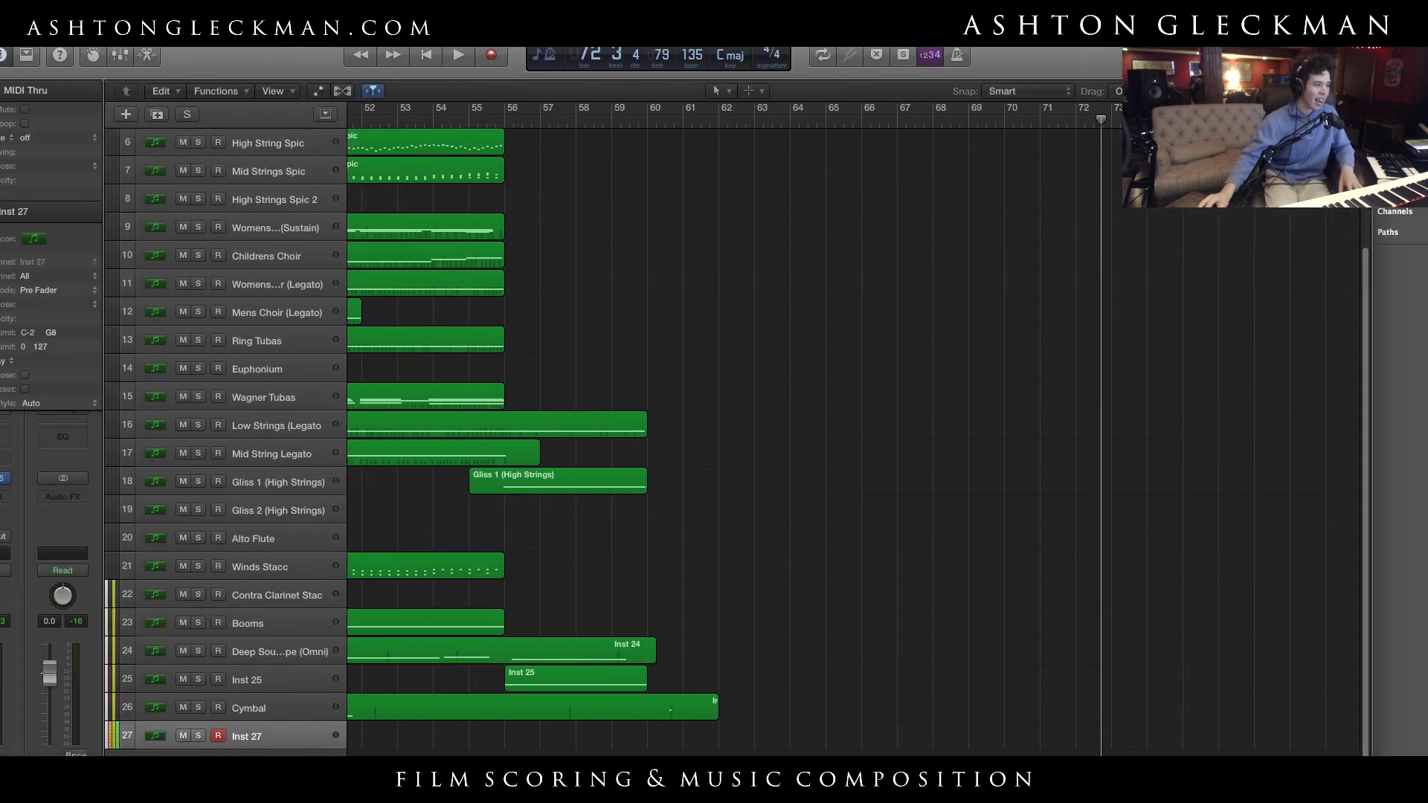
Play back the cue from around bar 25 onward while trying viola ideas on Inst 27
{"action": "scroll", "coordinate": [729, 317], "scroll_direction": "left", "scroll_amount": 20}
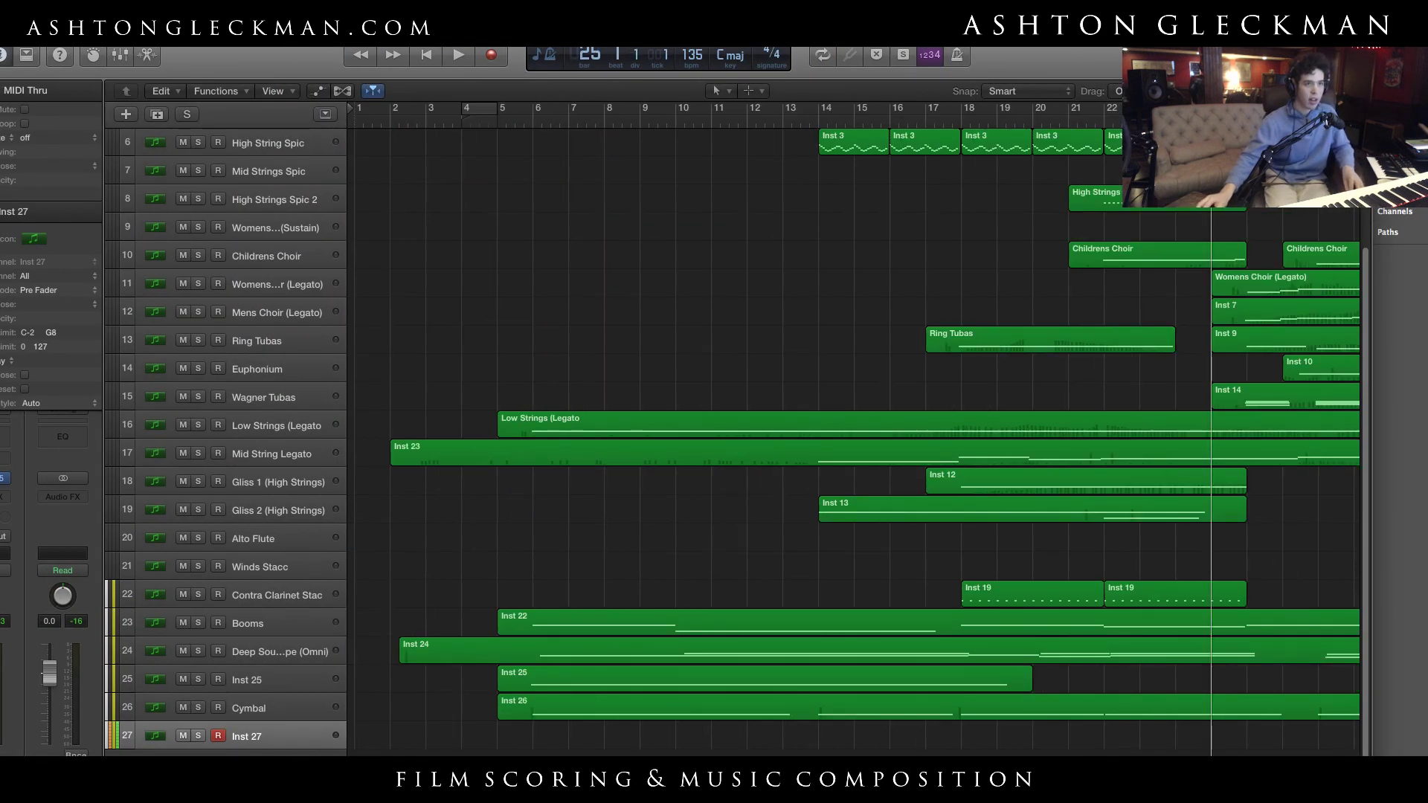
{"action": "key", "text": "space"}
{"action": "left_click", "coordinate": [515, 446]}
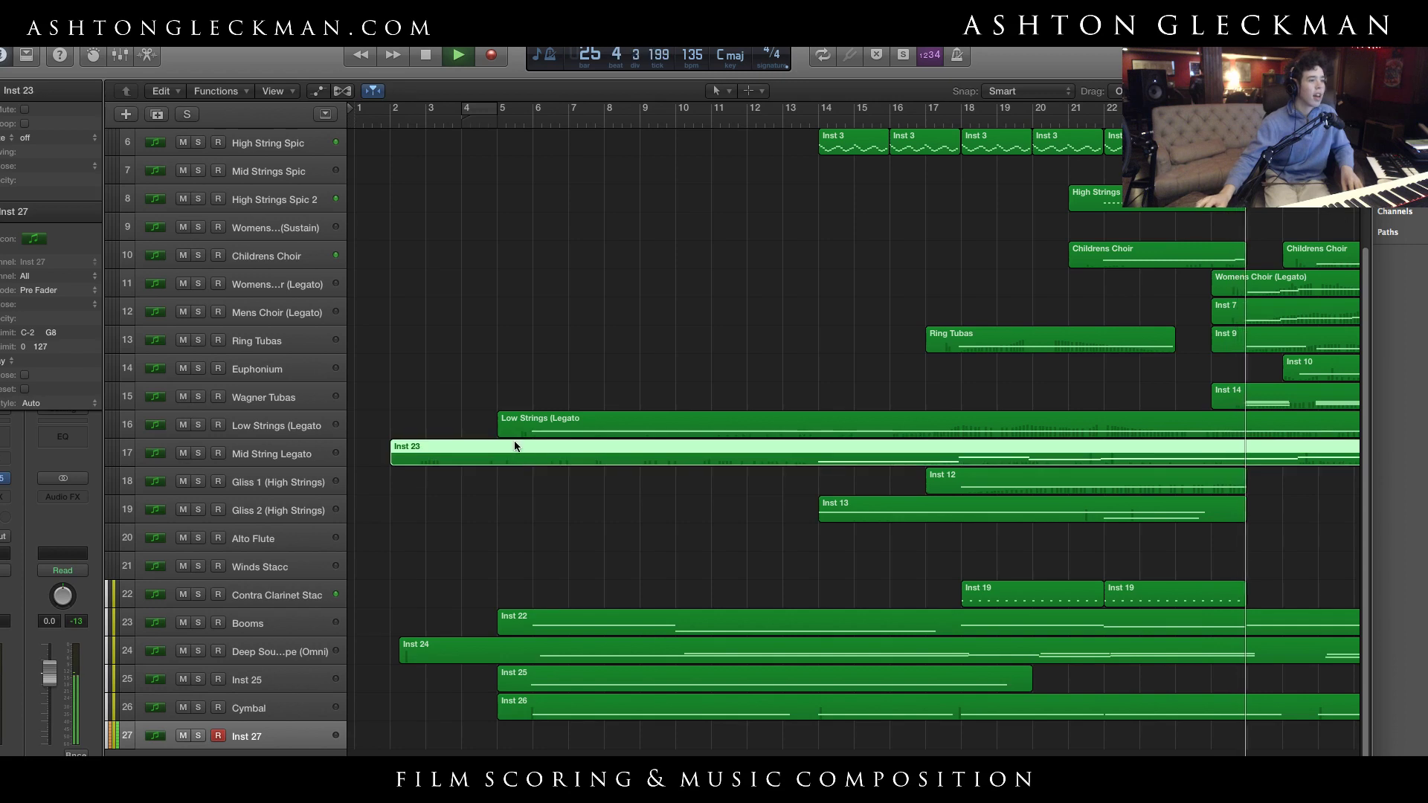
{"action": "key", "text": "space"}
{"action": "scroll", "coordinate": [853, 431], "scroll_direction": "right", "scroll_amount": 6}
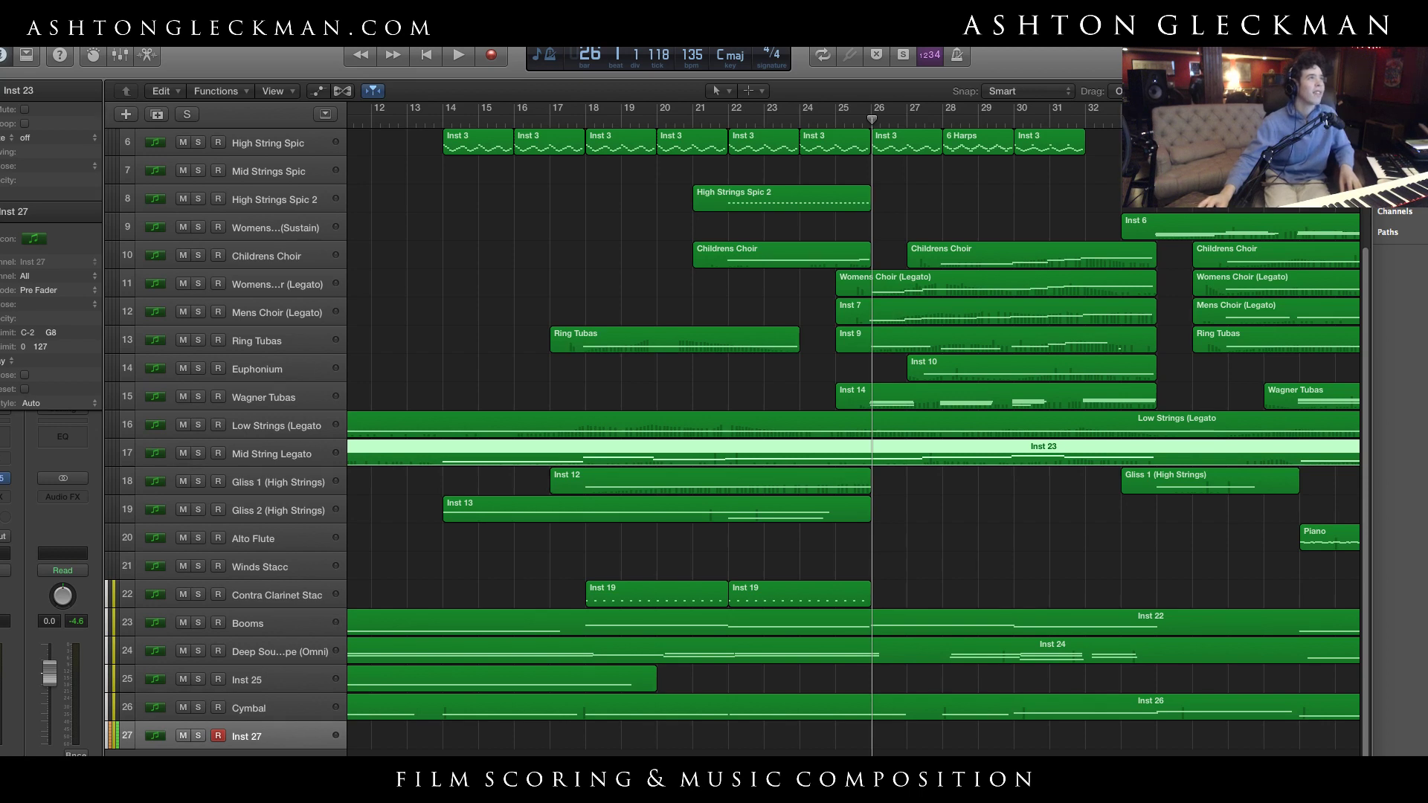
{"action": "left_click", "coordinate": [692, 256]}
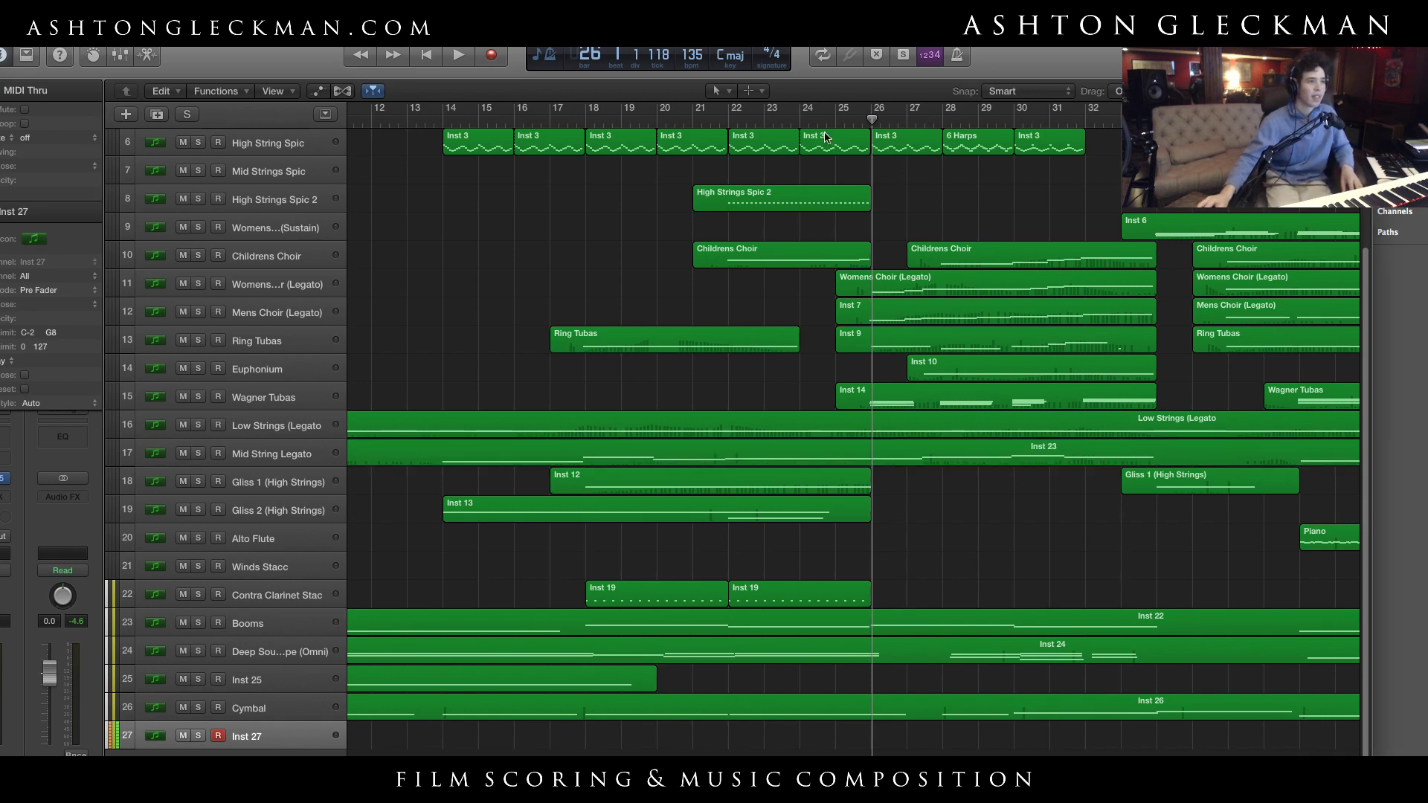
{"action": "left_click", "coordinate": [853, 123]}
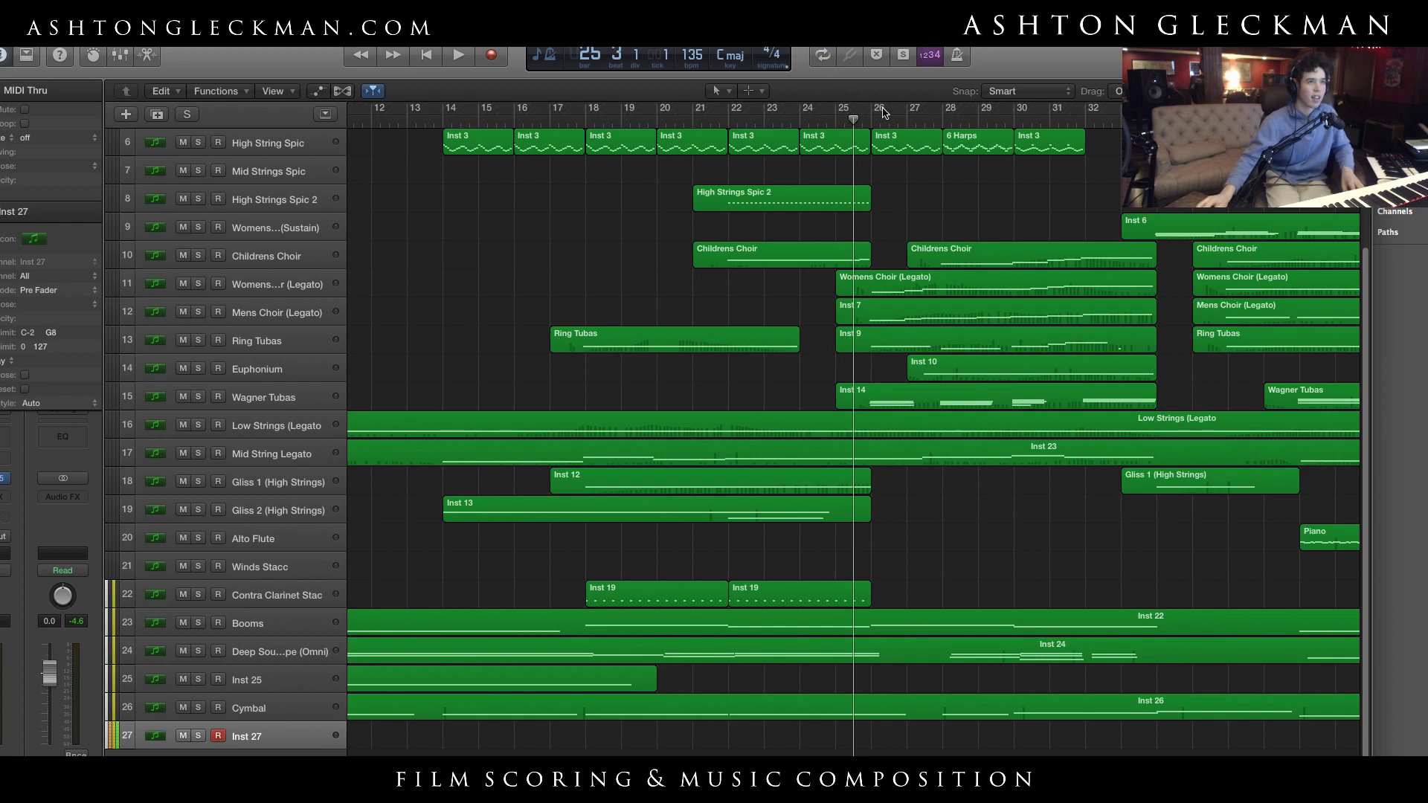
{"action": "key", "text": "space"}
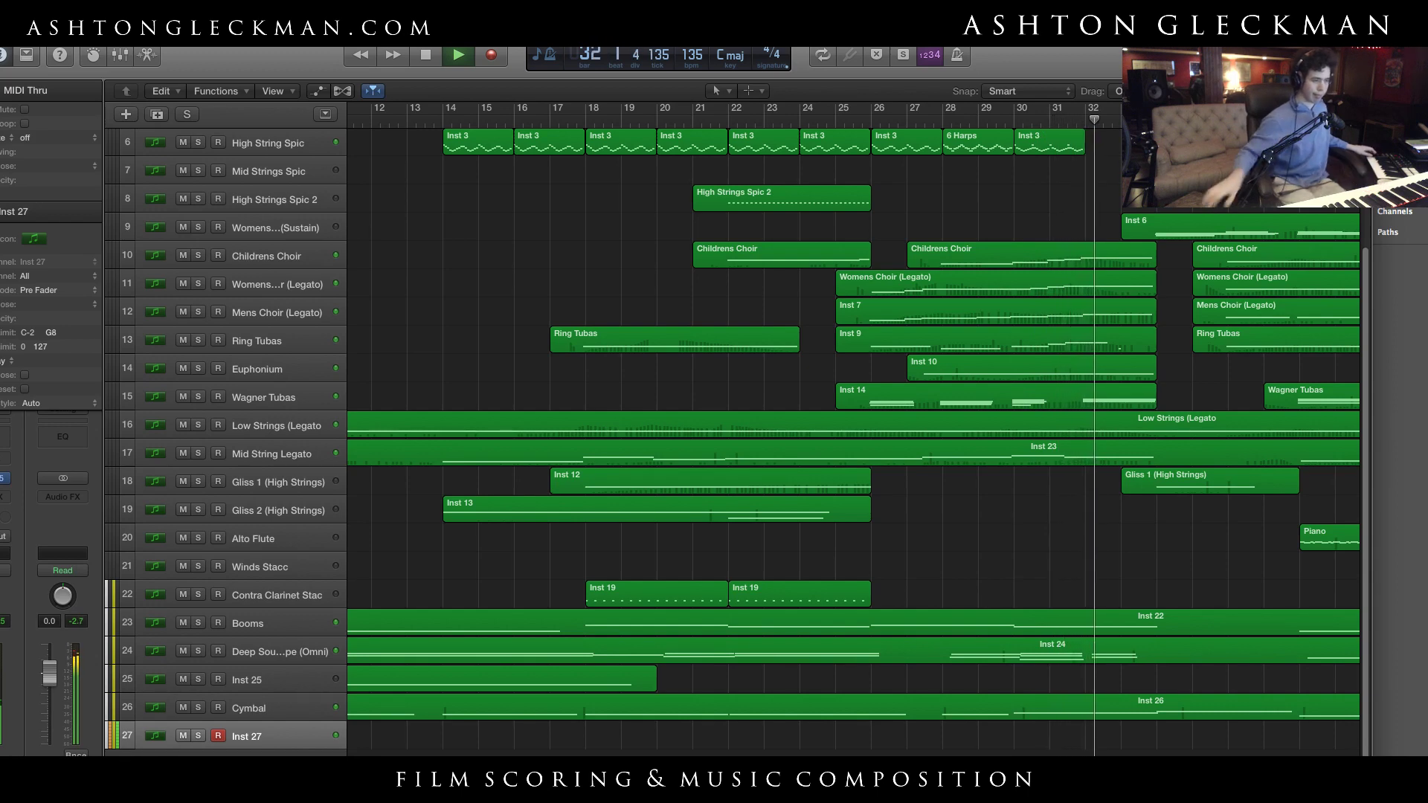
{"action": "scroll", "coordinate": [537, 380], "scroll_direction": "right", "scroll_amount": 10}
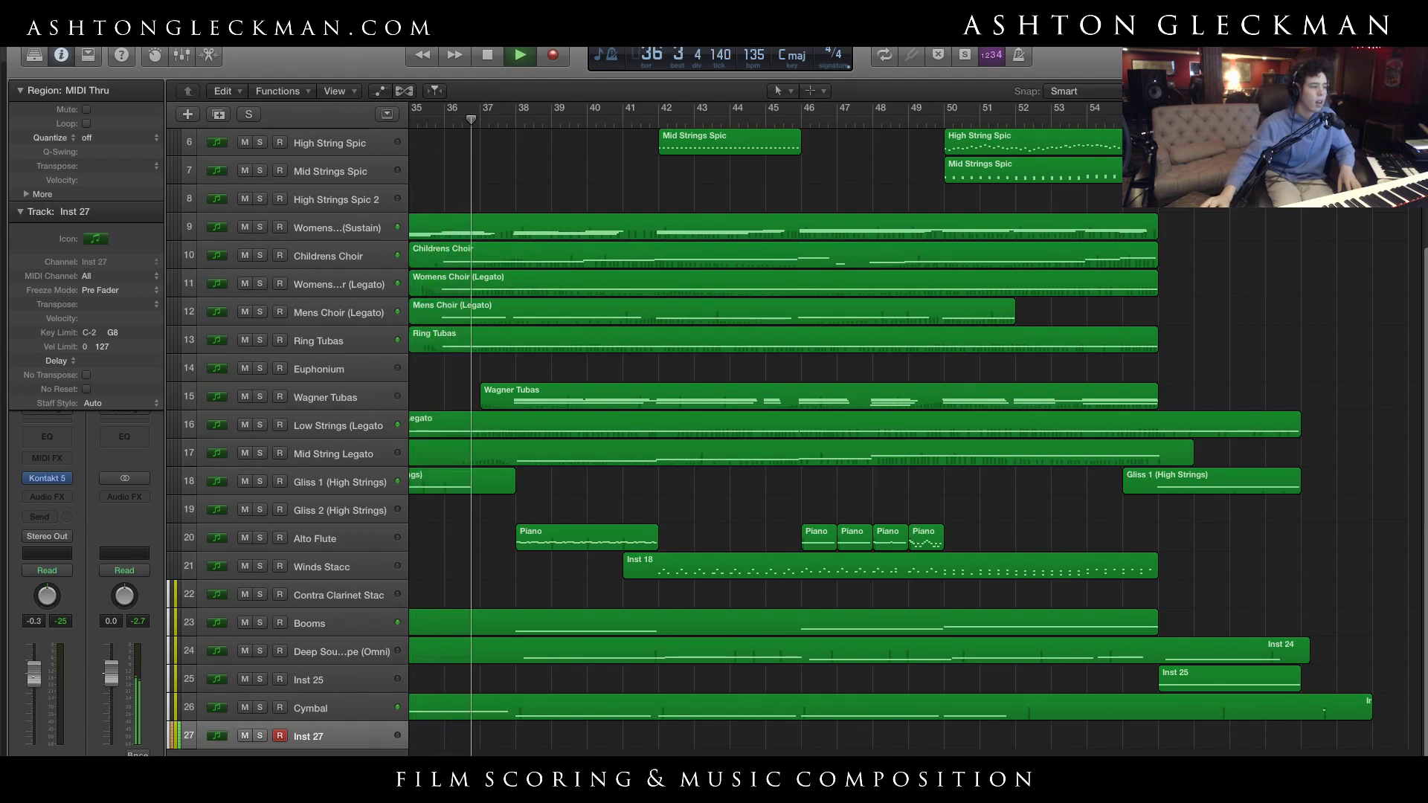
Raise the Inst 27 volume to 2.2 dB and play back the cue again from bar 41
{"action": "left_click_drag", "start_coordinate": [32, 673], "coordinate": [27, 662]}
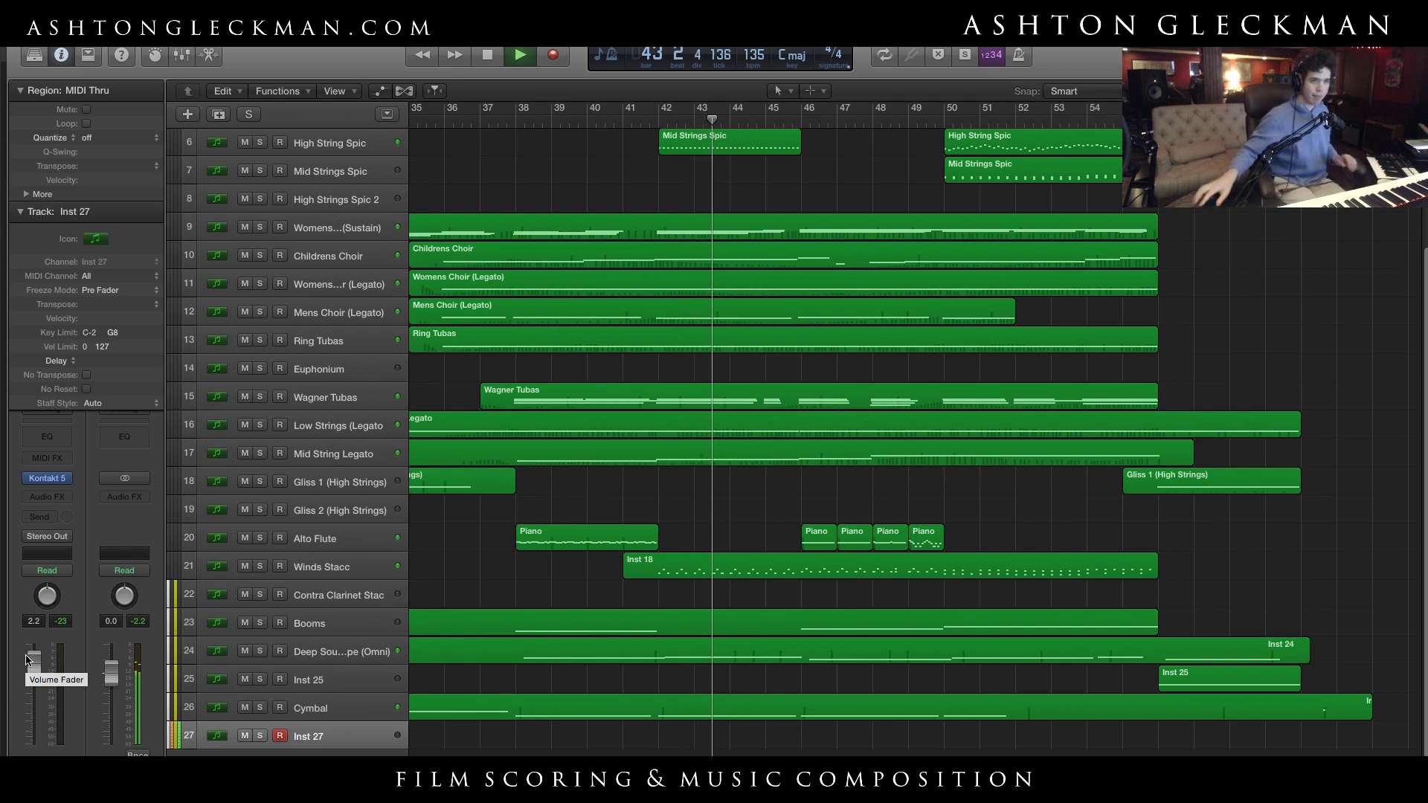
{"action": "key", "text": "space"}
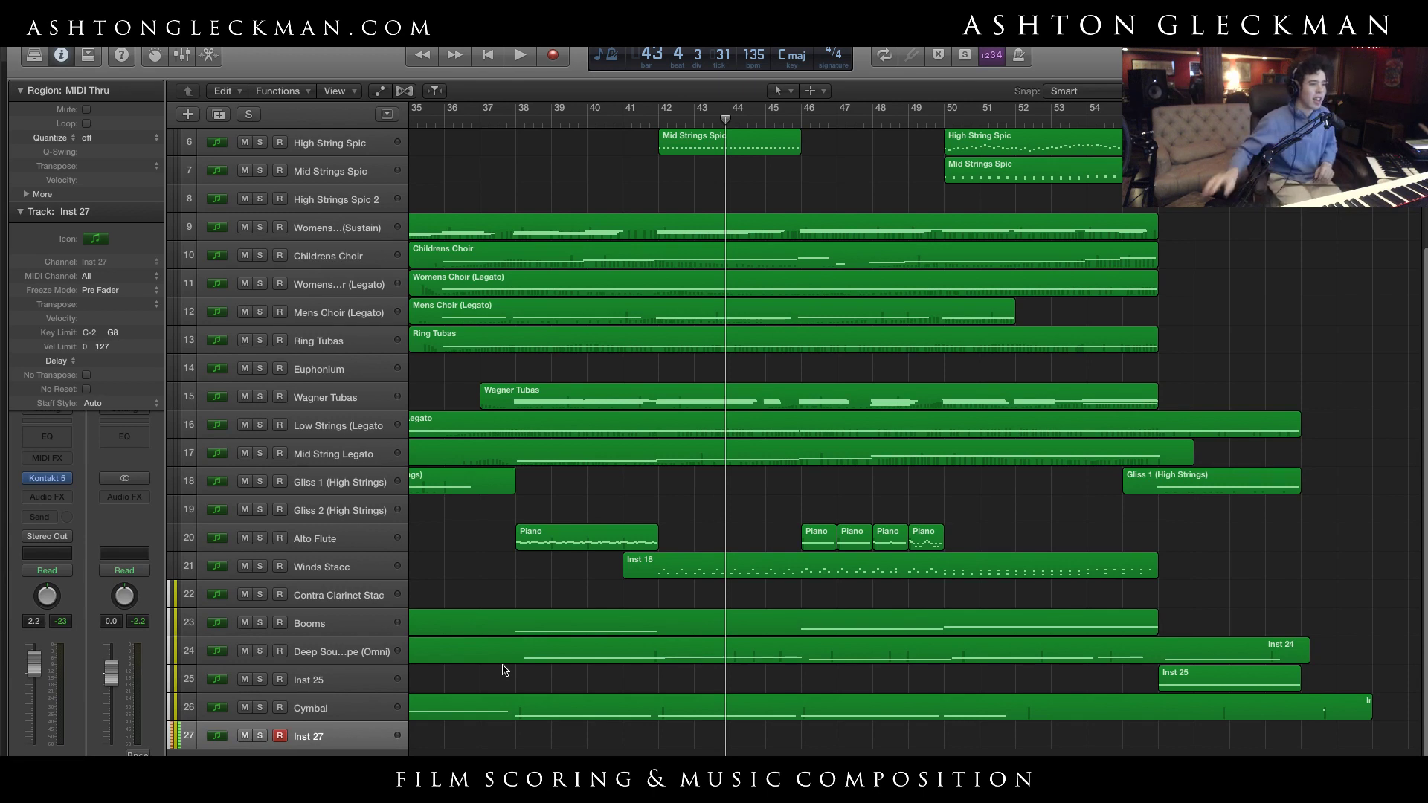
{"action": "left_click", "coordinate": [624, 120]}
{"action": "key", "text": "space"}
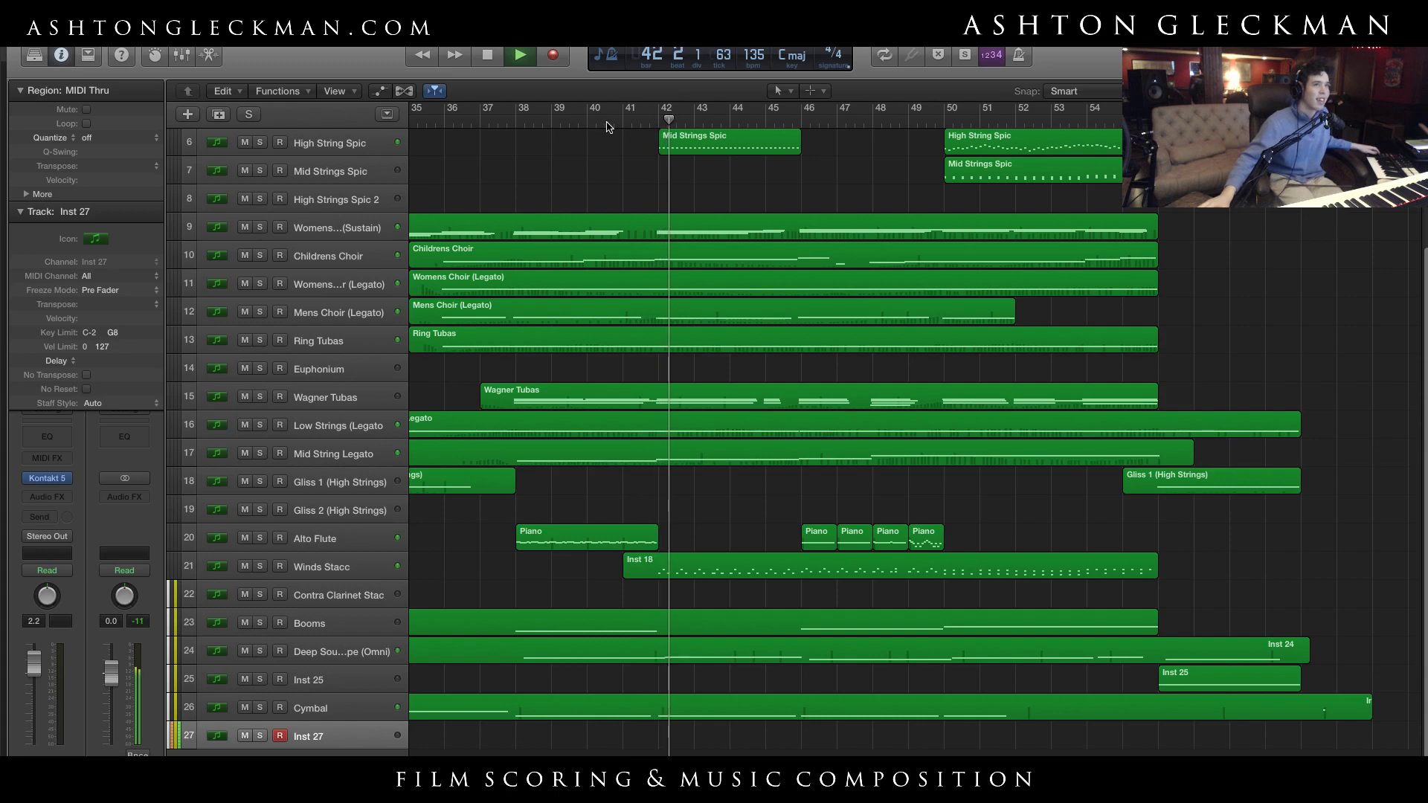
{"action": "scroll", "coordinate": [601, 320], "scroll_direction": "up", "scroll_amount": 5}
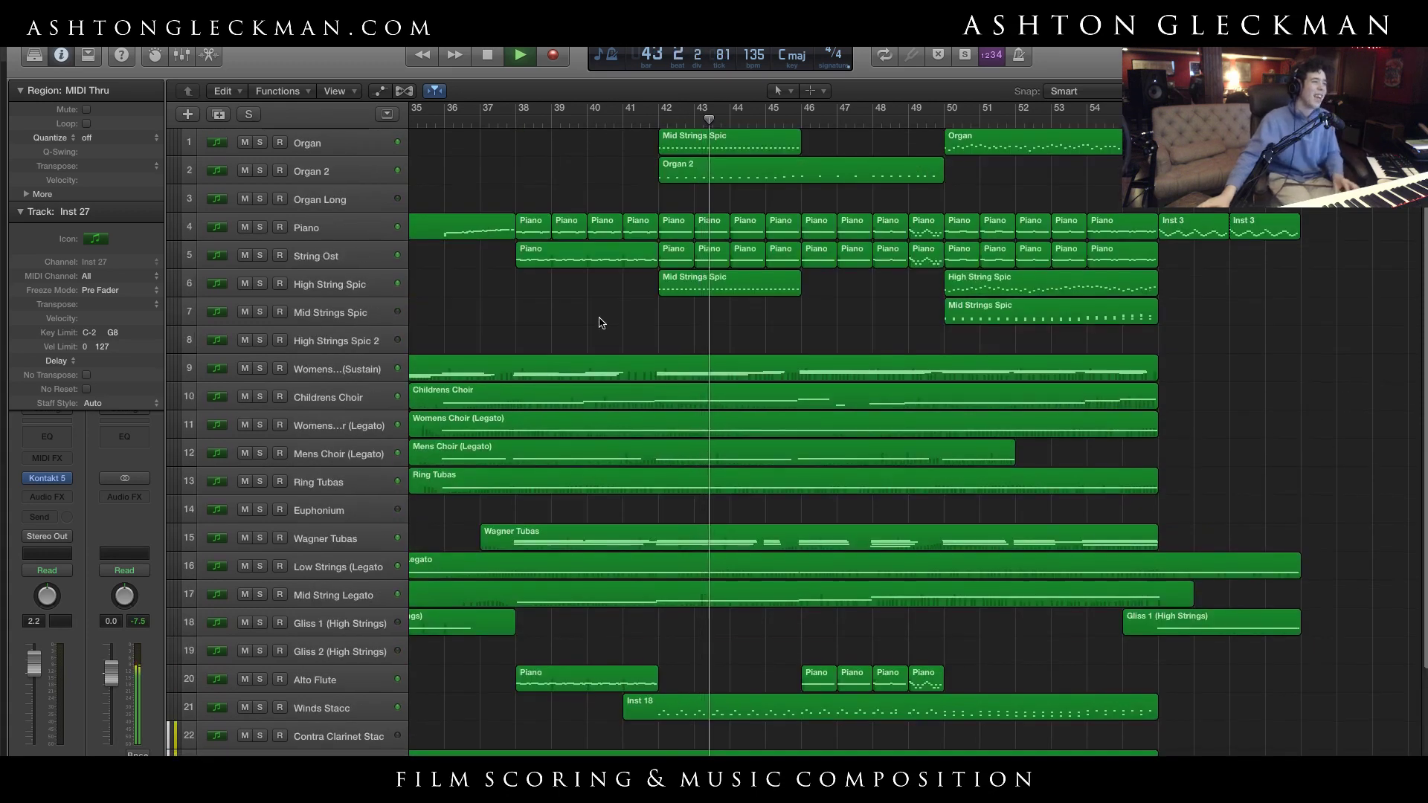
{"action": "scroll", "coordinate": [608, 338], "scroll_direction": "down", "scroll_amount": 5}
{"action": "key", "text": "space"}
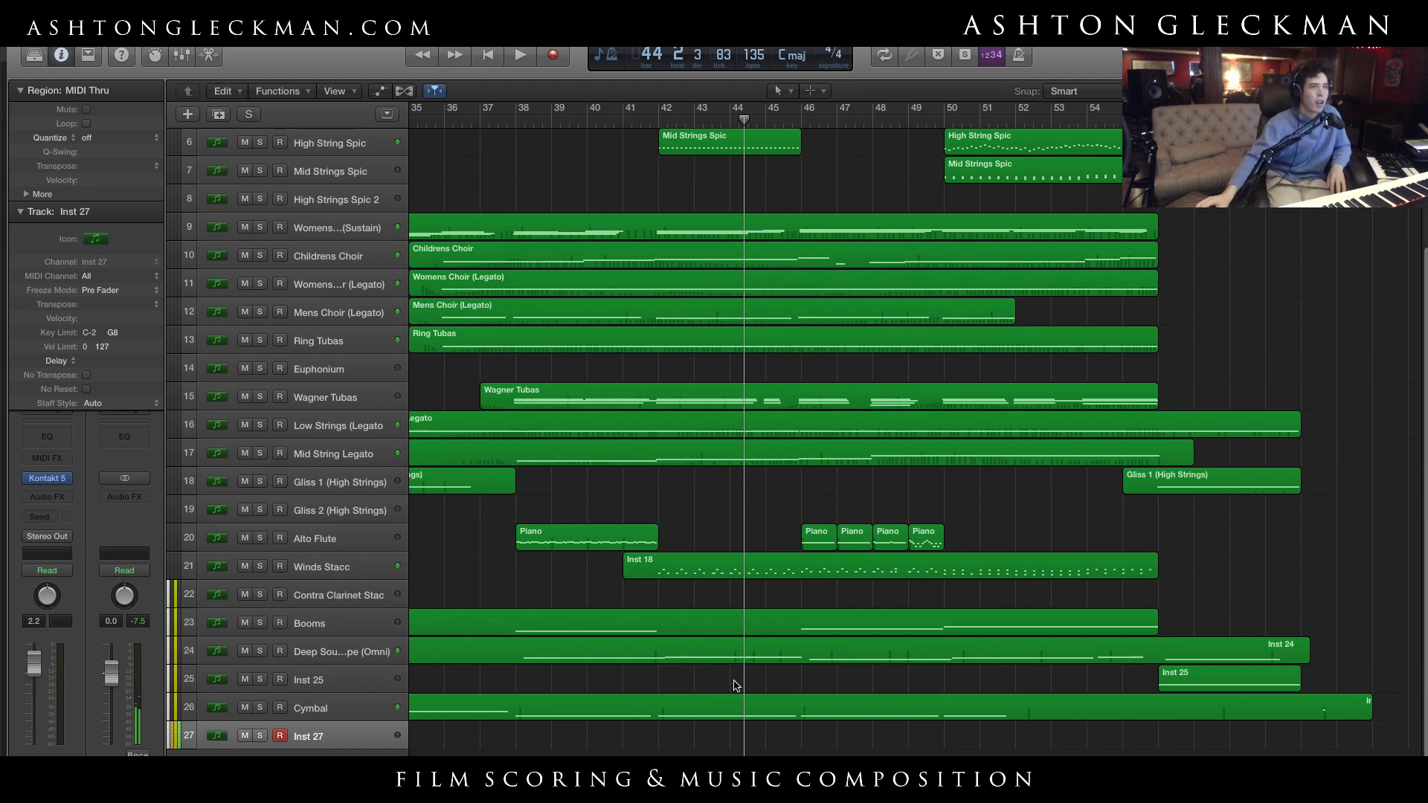
Place the playhead at bar 37 and solo the tracks from Organ through Mid Strings Spic
{"action": "scroll", "coordinate": [832, 662], "scroll_direction": "up", "scroll_amount": 5}
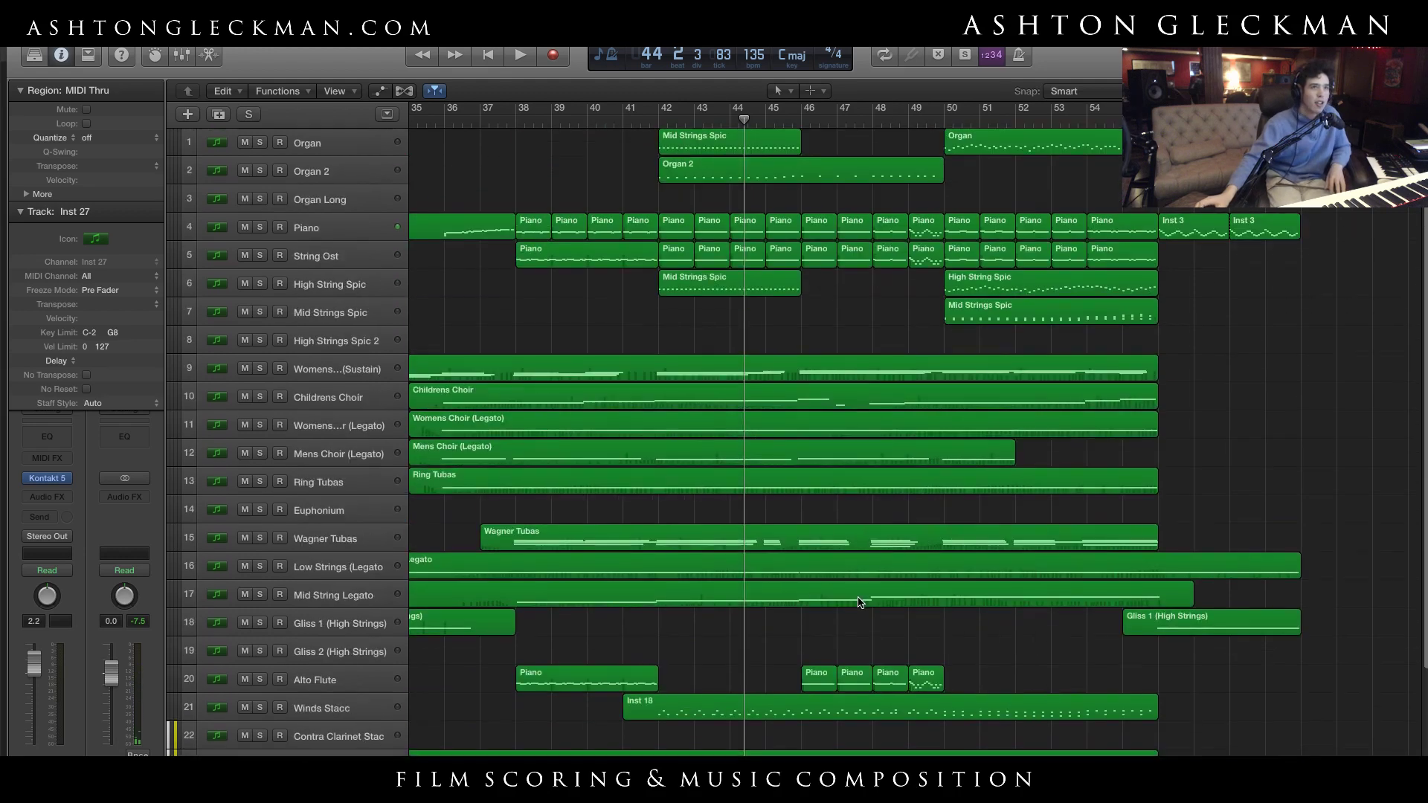
{"action": "left_click", "coordinate": [642, 119]}
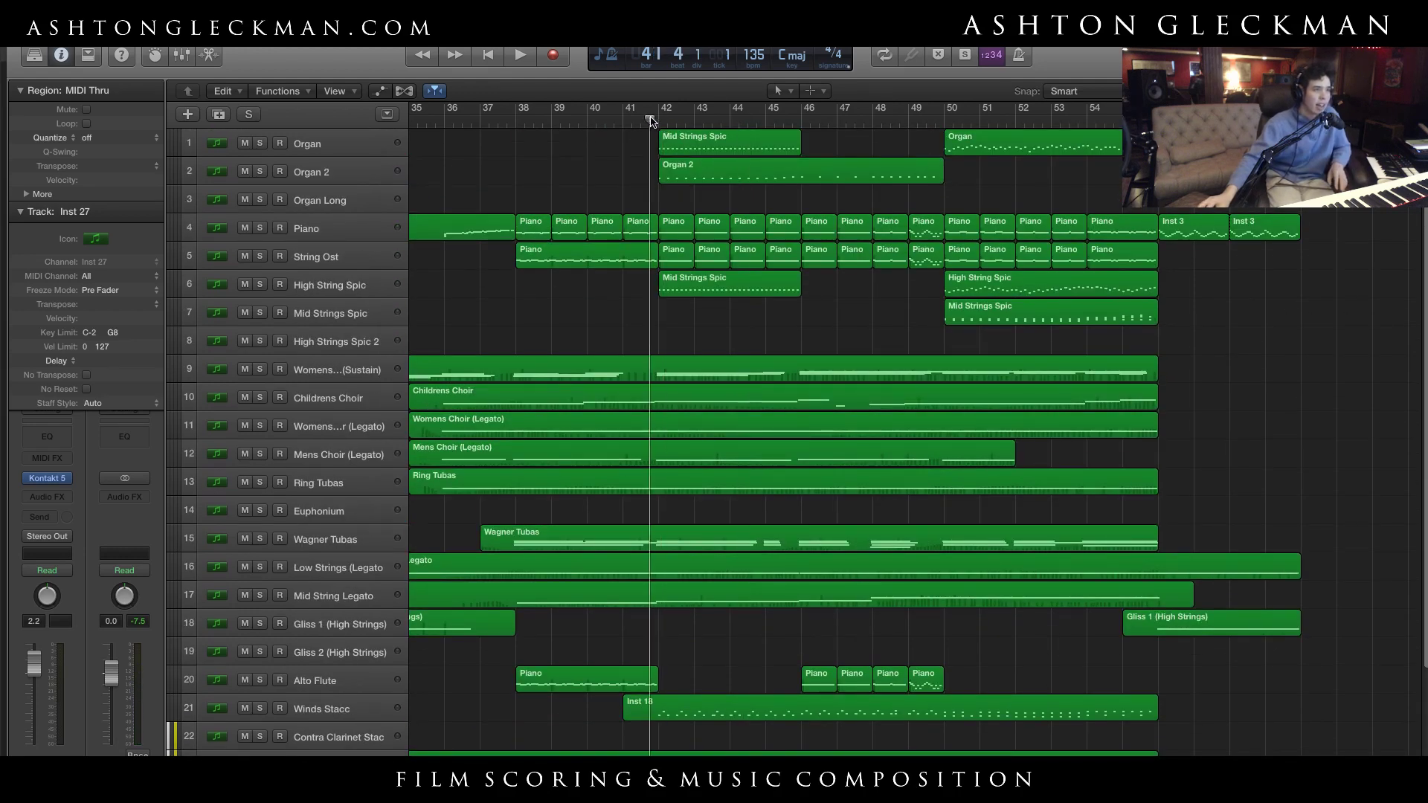
{"action": "key", "text": "space"}
{"action": "key", "text": "space"}
{"action": "left_click", "coordinate": [479, 119]}
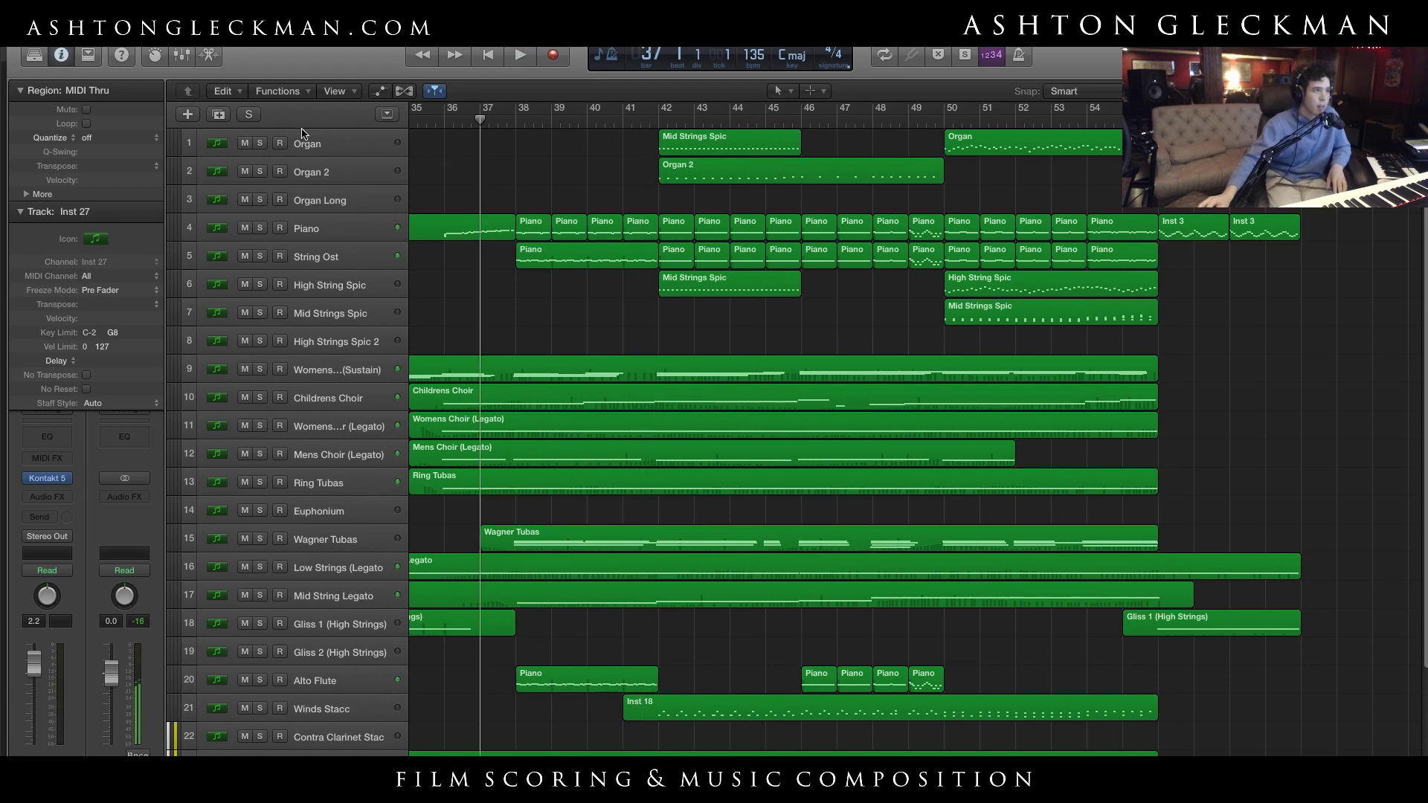
{"action": "left_click_drag", "start_coordinate": [264, 141], "coordinate": [259, 312]}
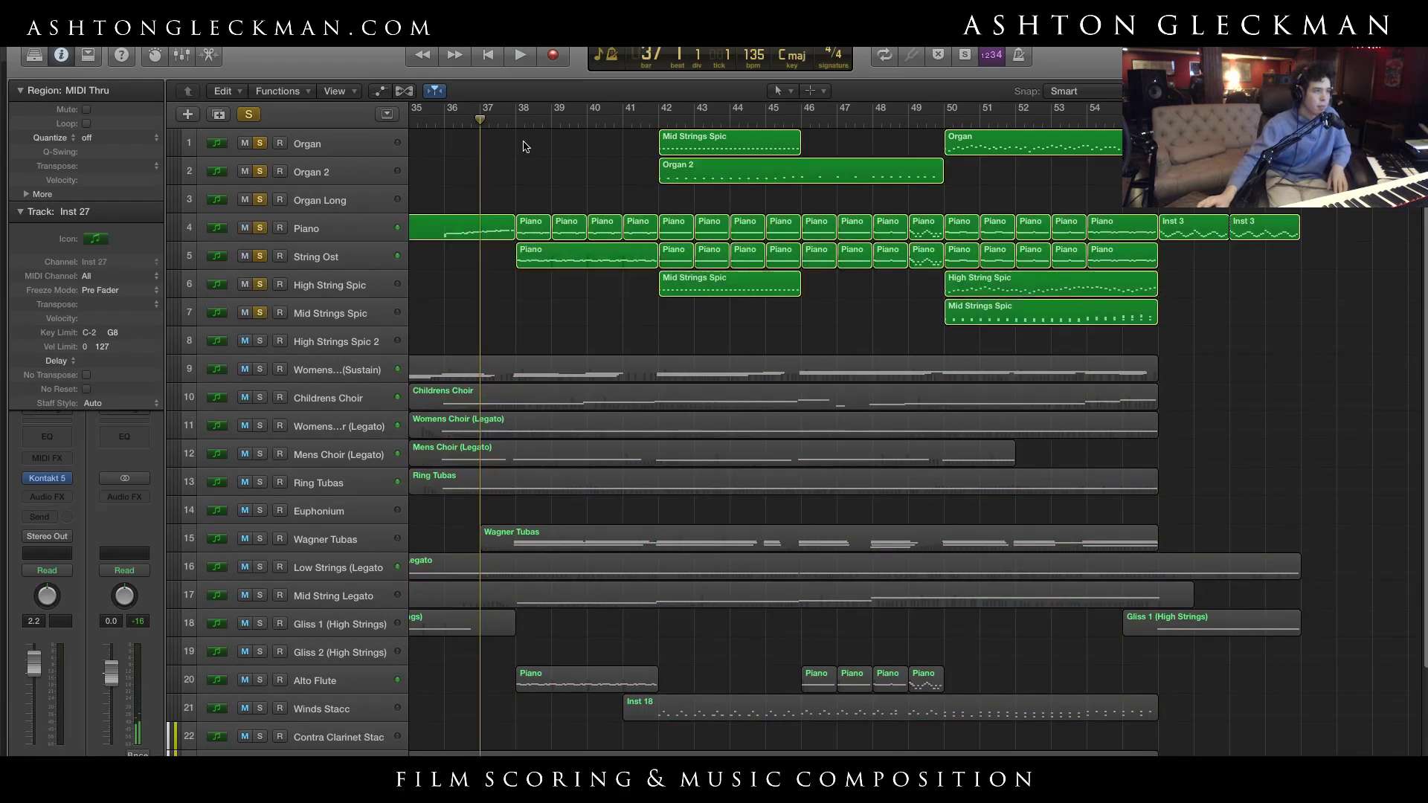
Play back the soloed tracks from bar 37 while rehearsing a viola line on Inst 27, and clear all solos at the end
{"action": "key", "text": "space"}
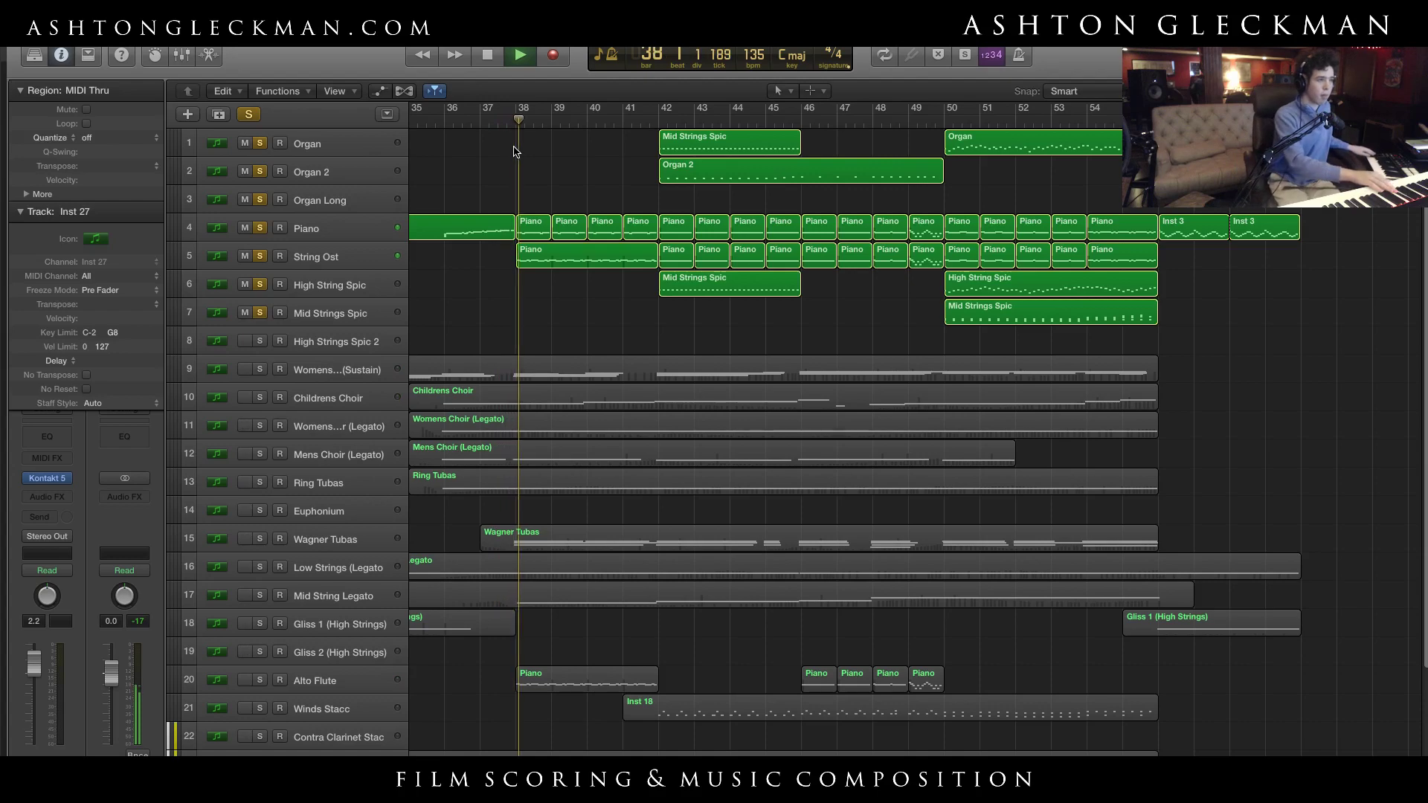
{"action": "scroll", "coordinate": [554, 669], "scroll_direction": "down", "scroll_amount": 3}
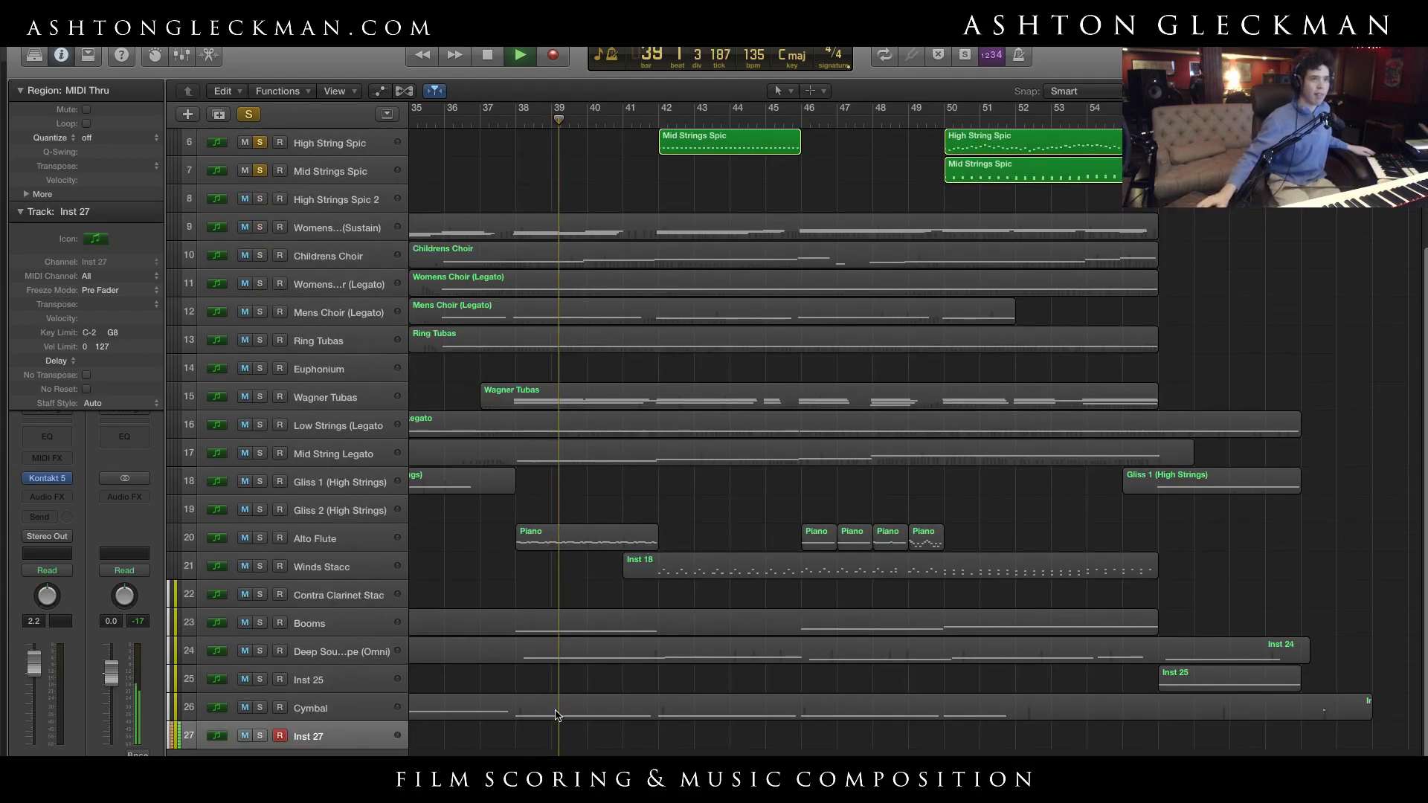
{"action": "scroll", "coordinate": [653, 537], "scroll_direction": "up", "scroll_amount": 3}
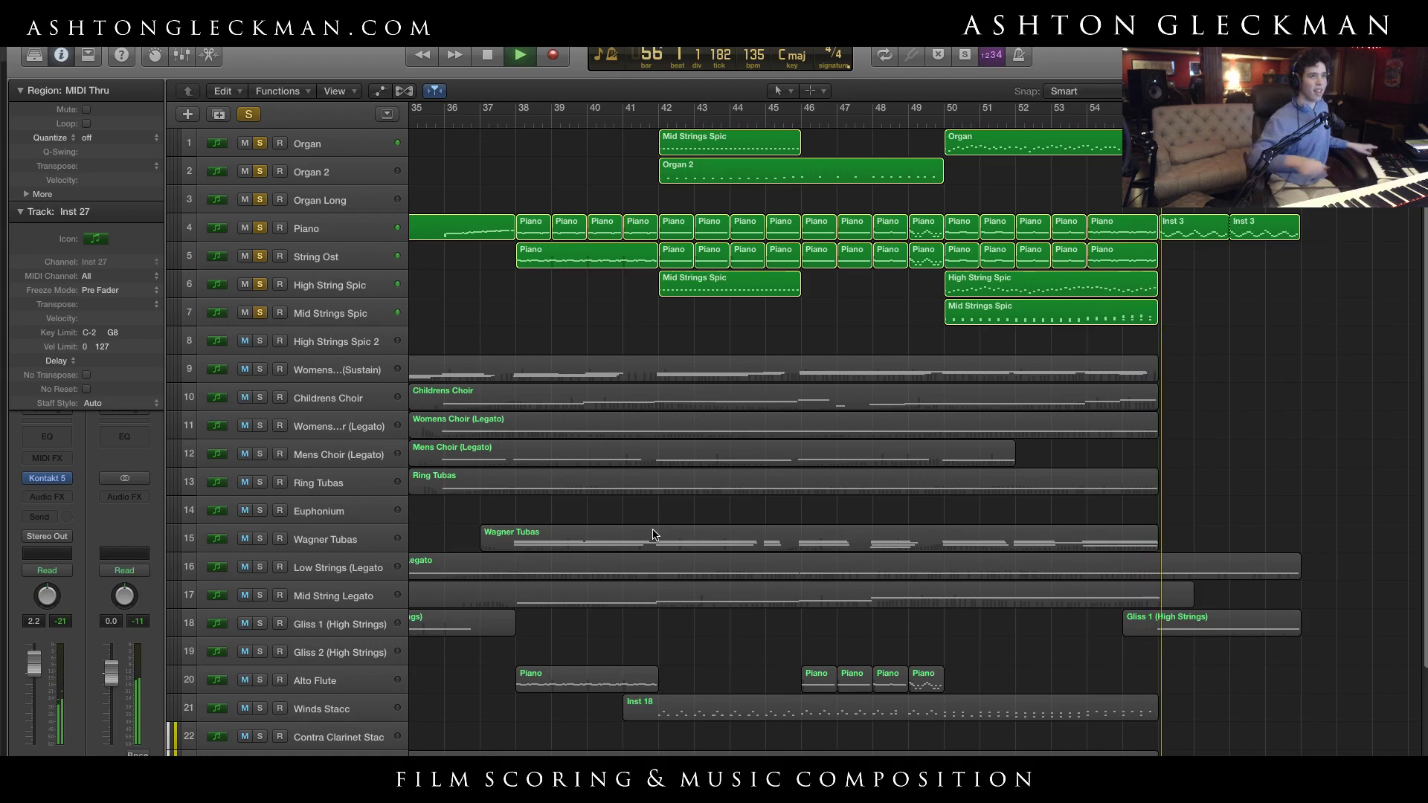
{"action": "scroll", "coordinate": [655, 537], "scroll_direction": "down", "scroll_amount": 1}
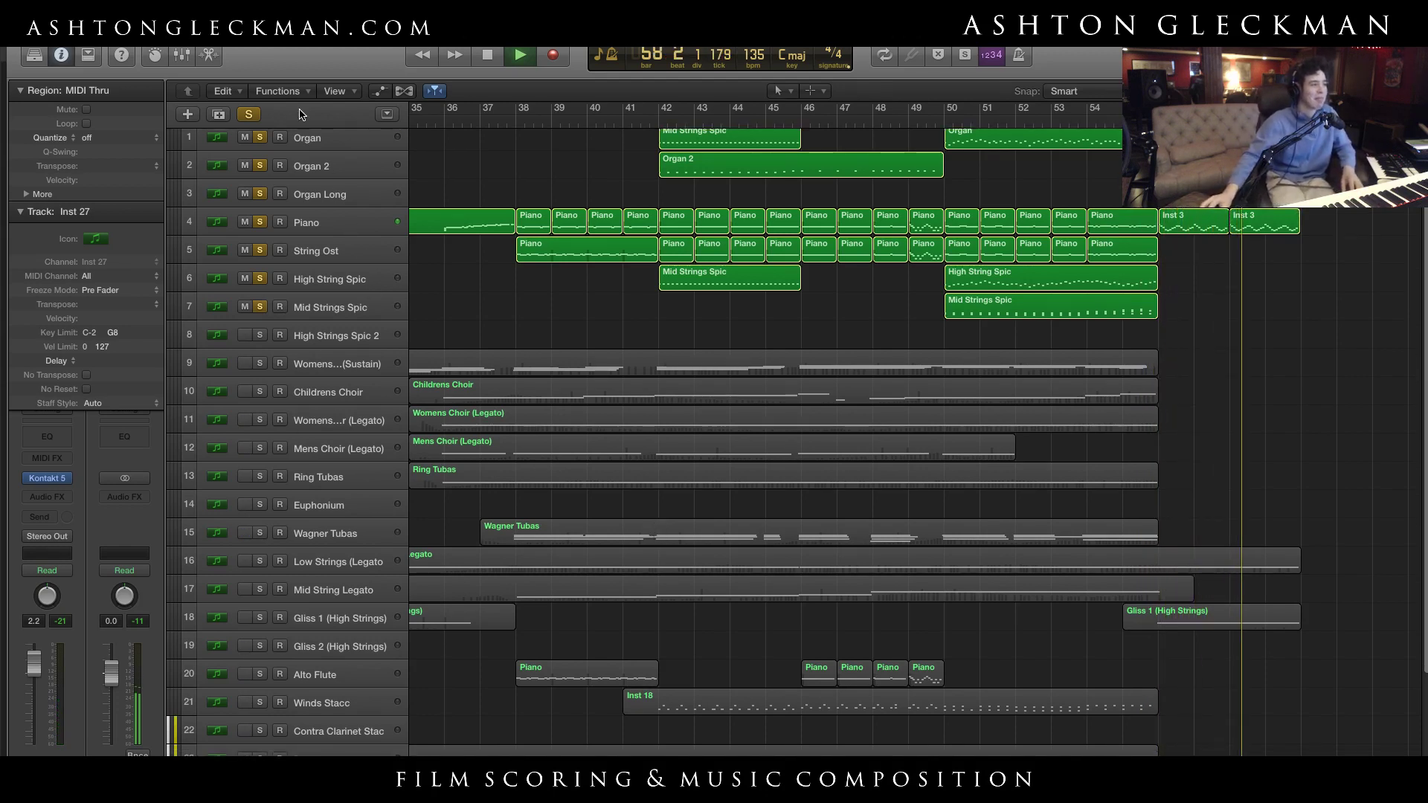
{"action": "left_click", "coordinate": [252, 114]}
{"action": "scroll", "coordinate": [548, 527], "scroll_direction": "down", "scroll_amount": 5}
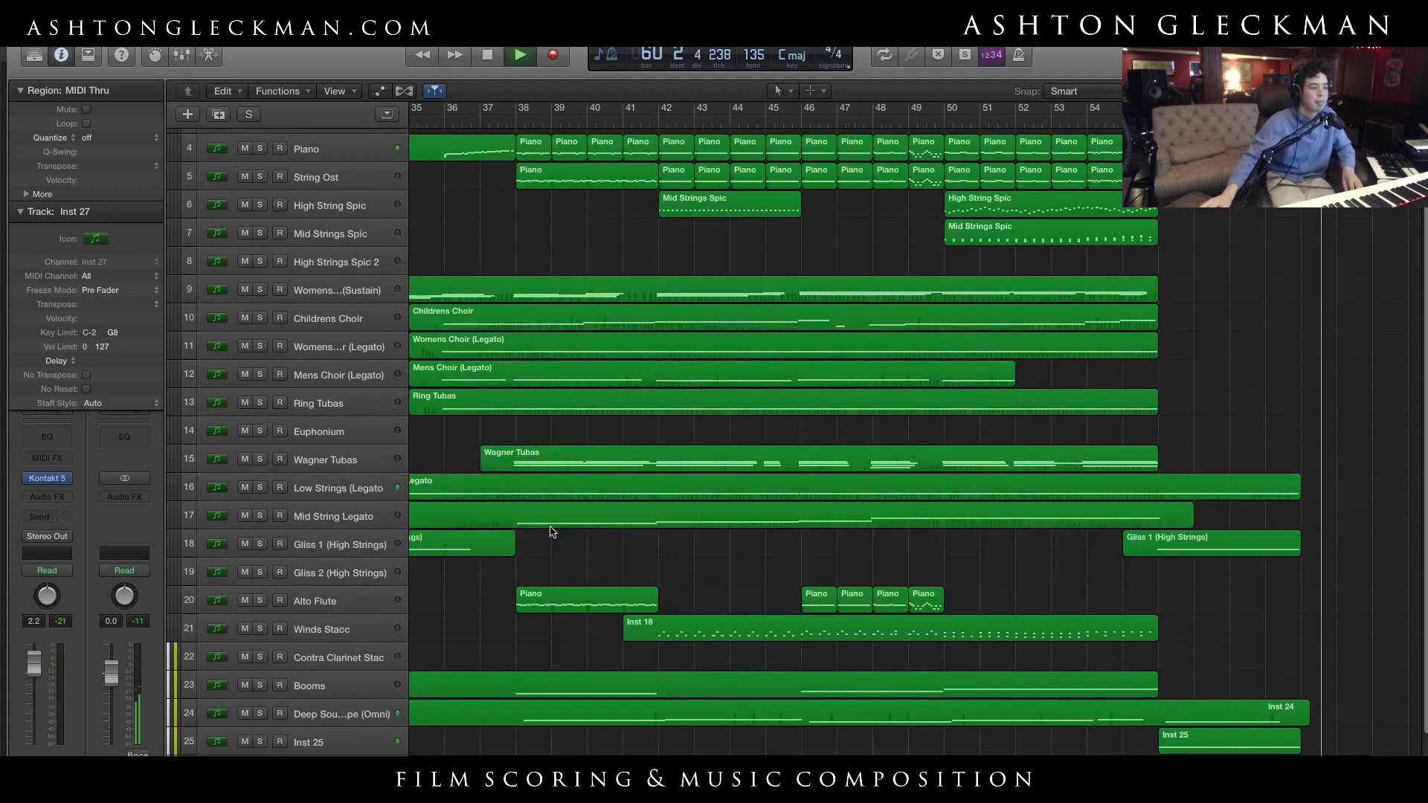
{"action": "scroll", "coordinate": [726, 520], "scroll_direction": "left", "scroll_amount": 5}
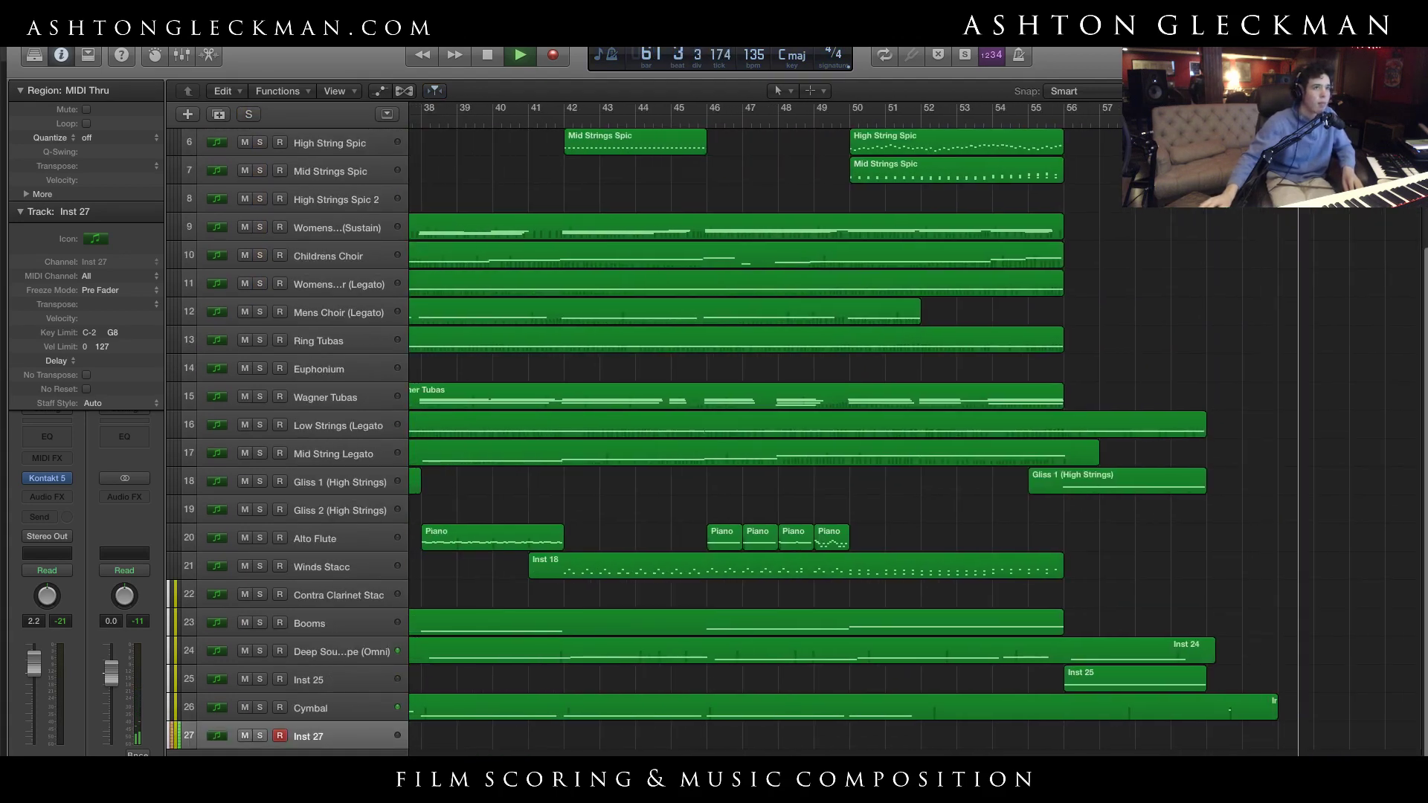
Solo the tracks from Organ through Mid Strings Spic together with Inst 27
{"action": "scroll", "coordinate": [647, 521], "scroll_direction": "up", "scroll_amount": 3}
{"action": "left_click", "coordinate": [260, 285]}
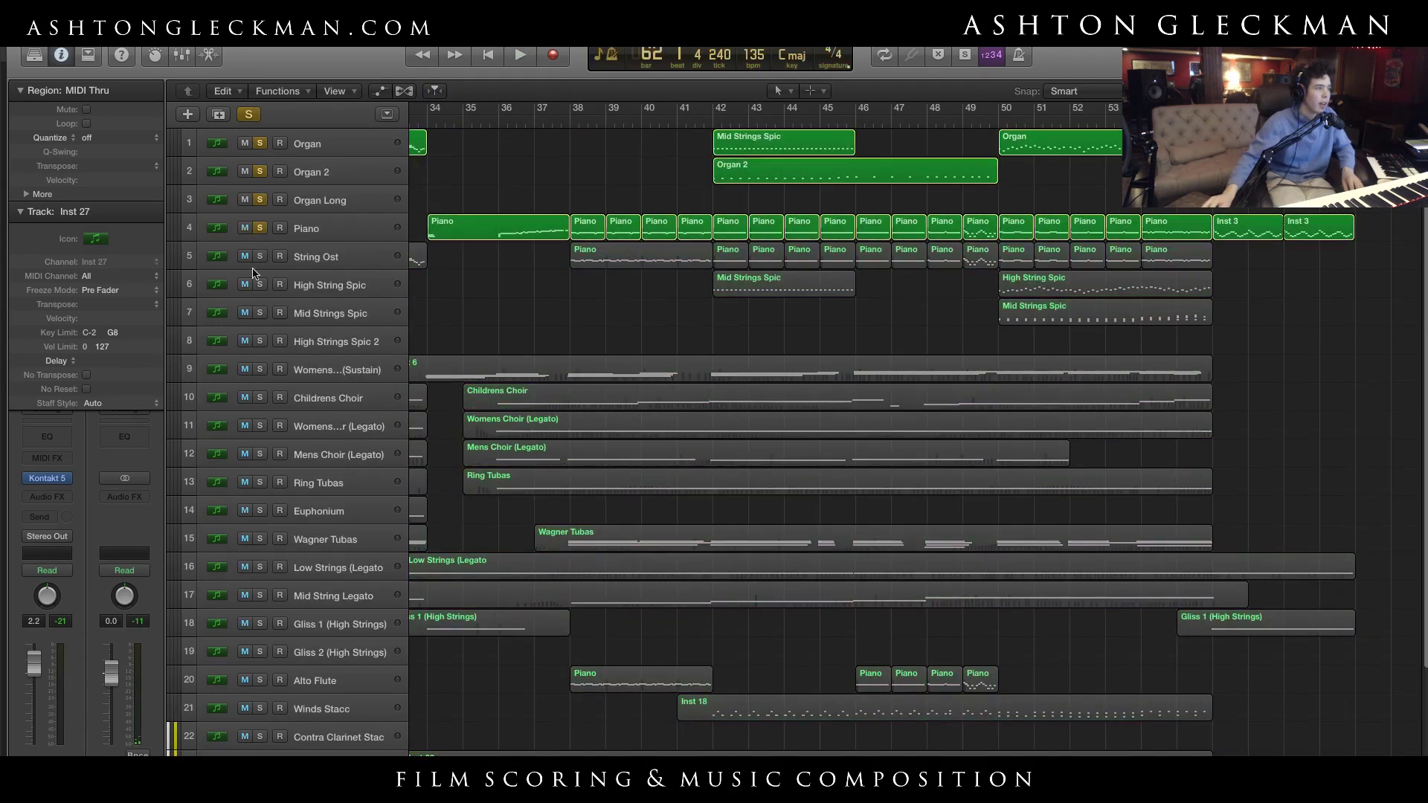
{"action": "left_click", "coordinate": [259, 313]}
{"action": "scroll", "coordinate": [324, 728], "scroll_direction": "down", "scroll_amount": 3}
{"action": "scroll", "coordinate": [526, 416], "scroll_direction": "up", "scroll_amount": 5}
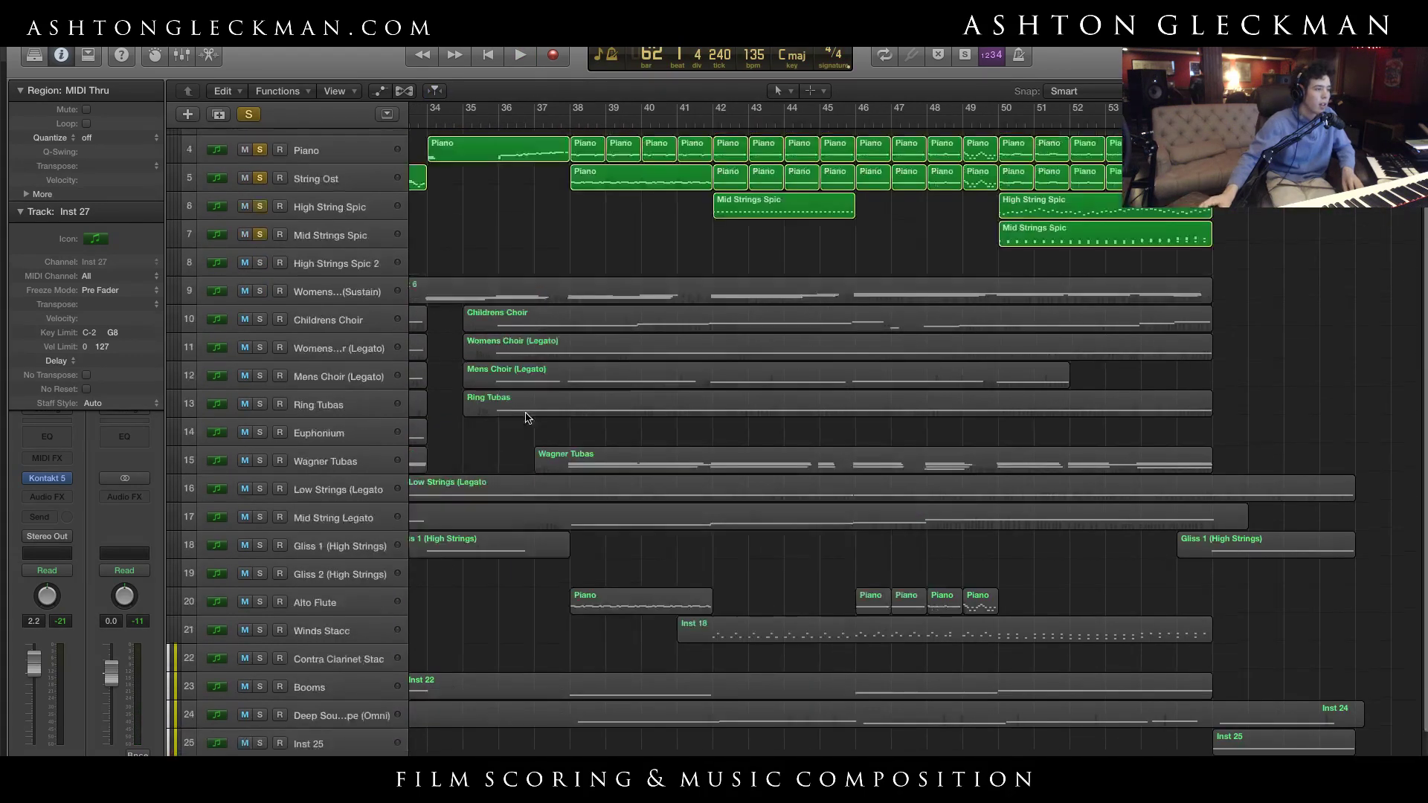
{"action": "scroll", "coordinate": [628, 591], "scroll_direction": "down", "scroll_amount": 3}
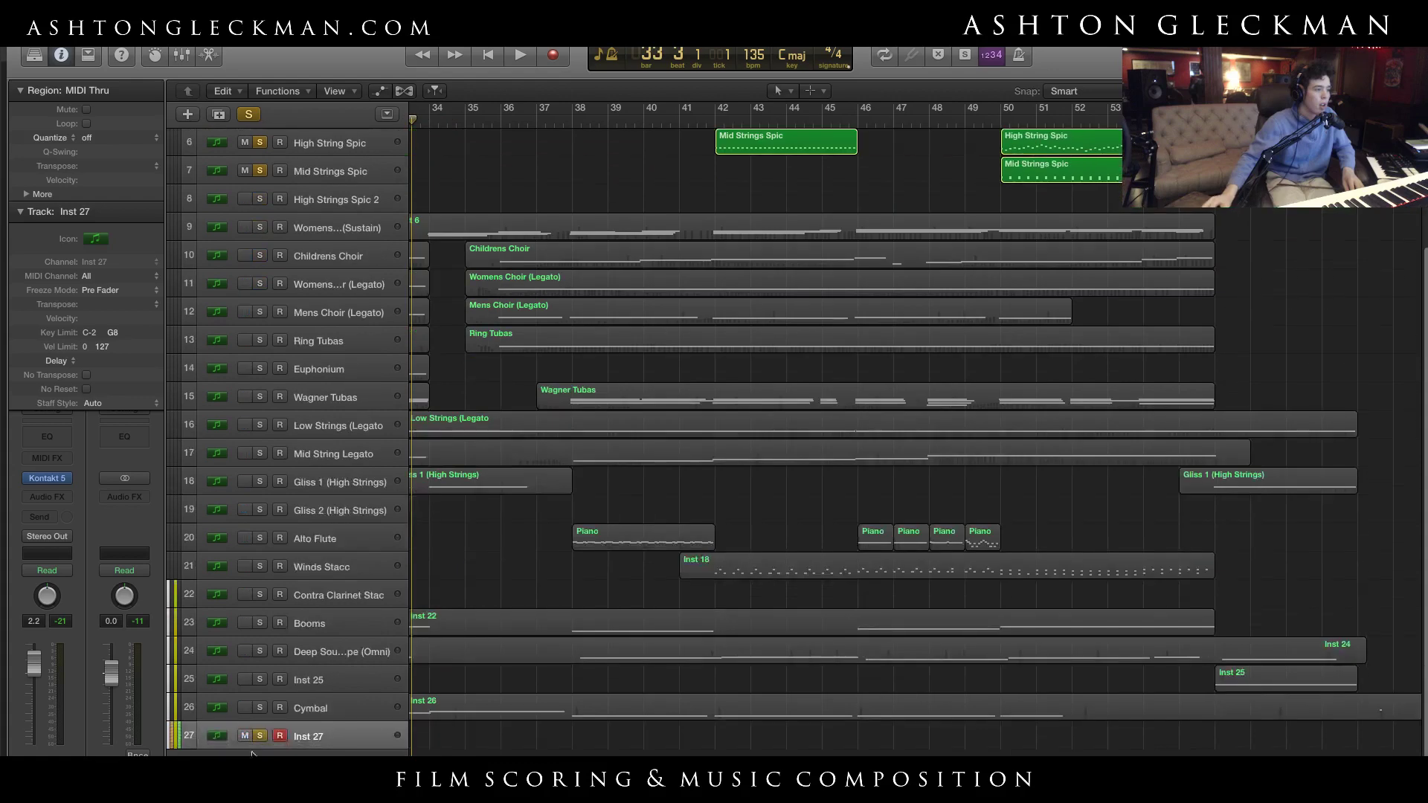
{"action": "scroll", "coordinate": [628, 591], "scroll_direction": "up", "scroll_amount": 3}
Record a legato viola line on Inst 27 from bar 37 to bar 56 over the soloed organ, piano and string tracks
{"action": "key", "text": "space"}
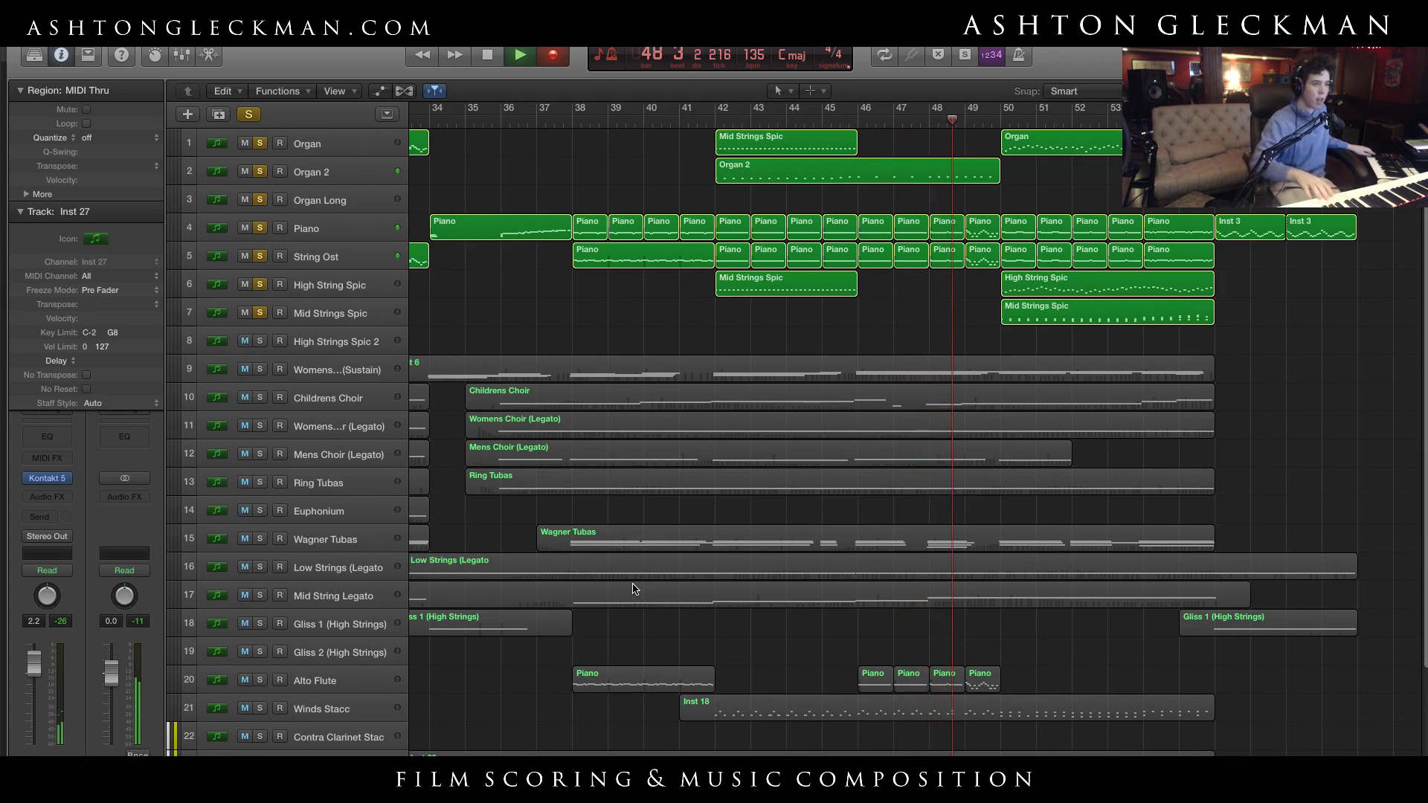
{"action": "key", "text": "space"}
{"action": "left_click", "coordinate": [536, 121]}
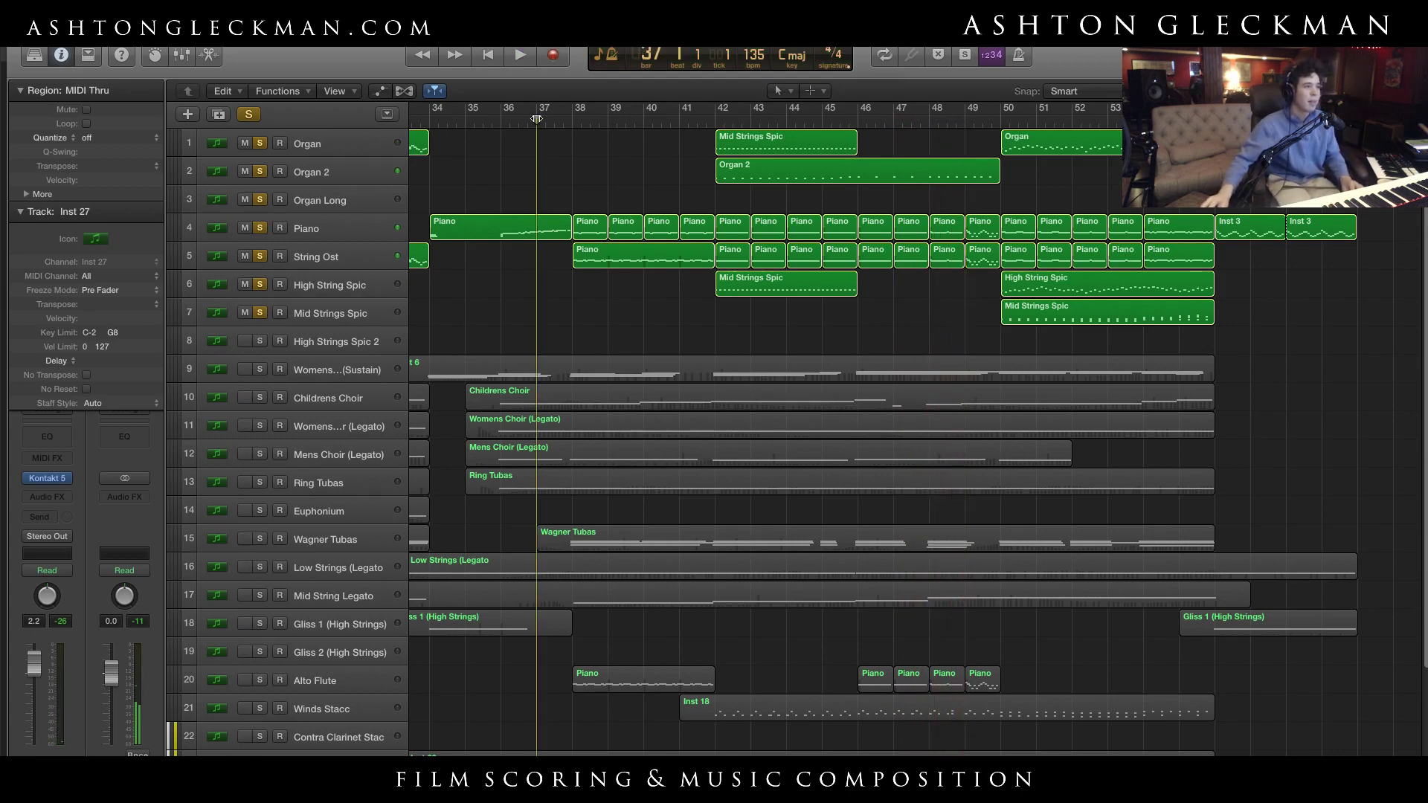
{"action": "key", "text": "space"}
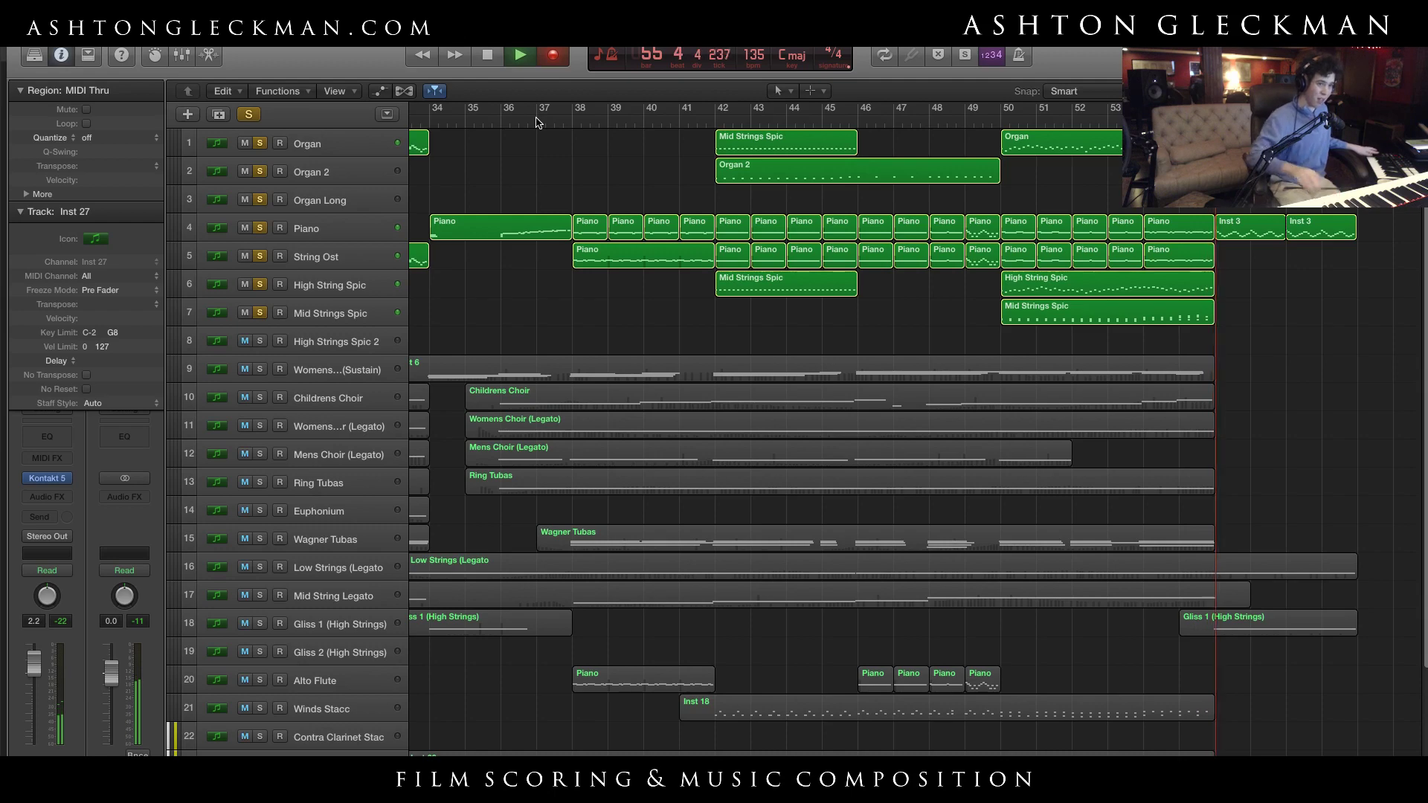
{"action": "scroll", "coordinate": [743, 446], "scroll_direction": "down", "scroll_amount": 5}
{"action": "key", "text": "space"}
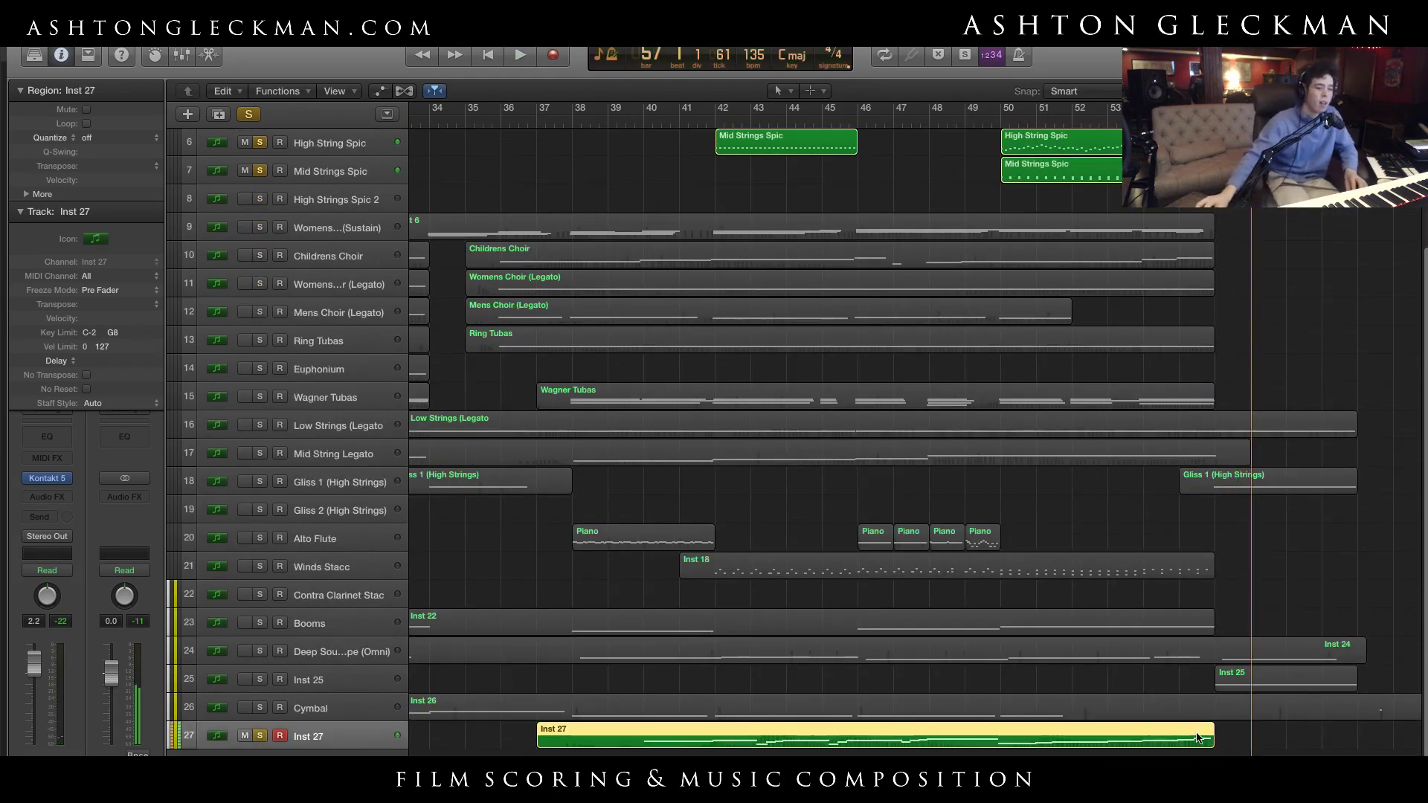
Rename the Inst 27 track as Violas
{"action": "double_click", "coordinate": [308, 736]}
{"action": "type", "text": "Vio"}
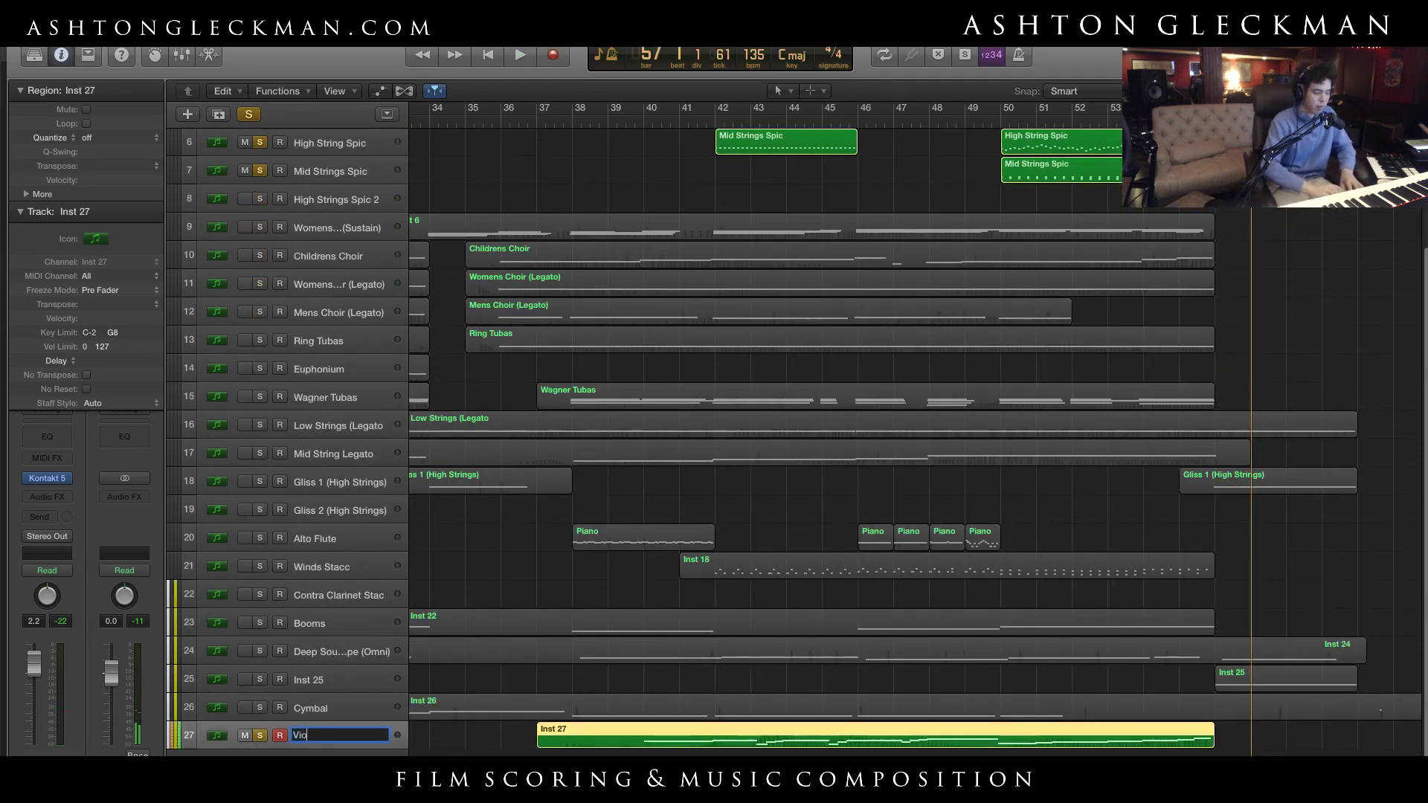
{"action": "type", "text": "la"}
{"action": "key", "text": "Return"}
{"action": "double_click", "coordinate": [322, 736]}
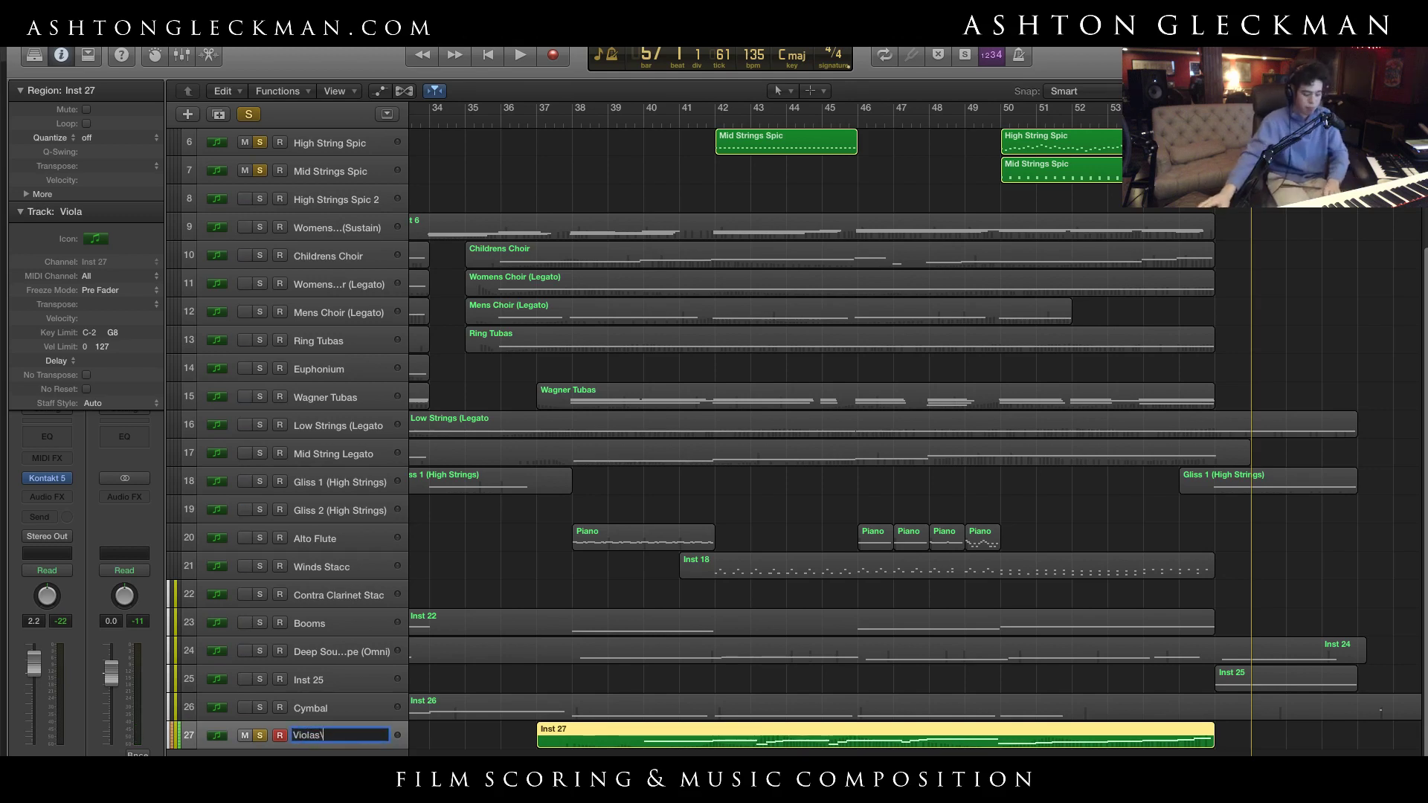
{"action": "key", "text": "Return"}
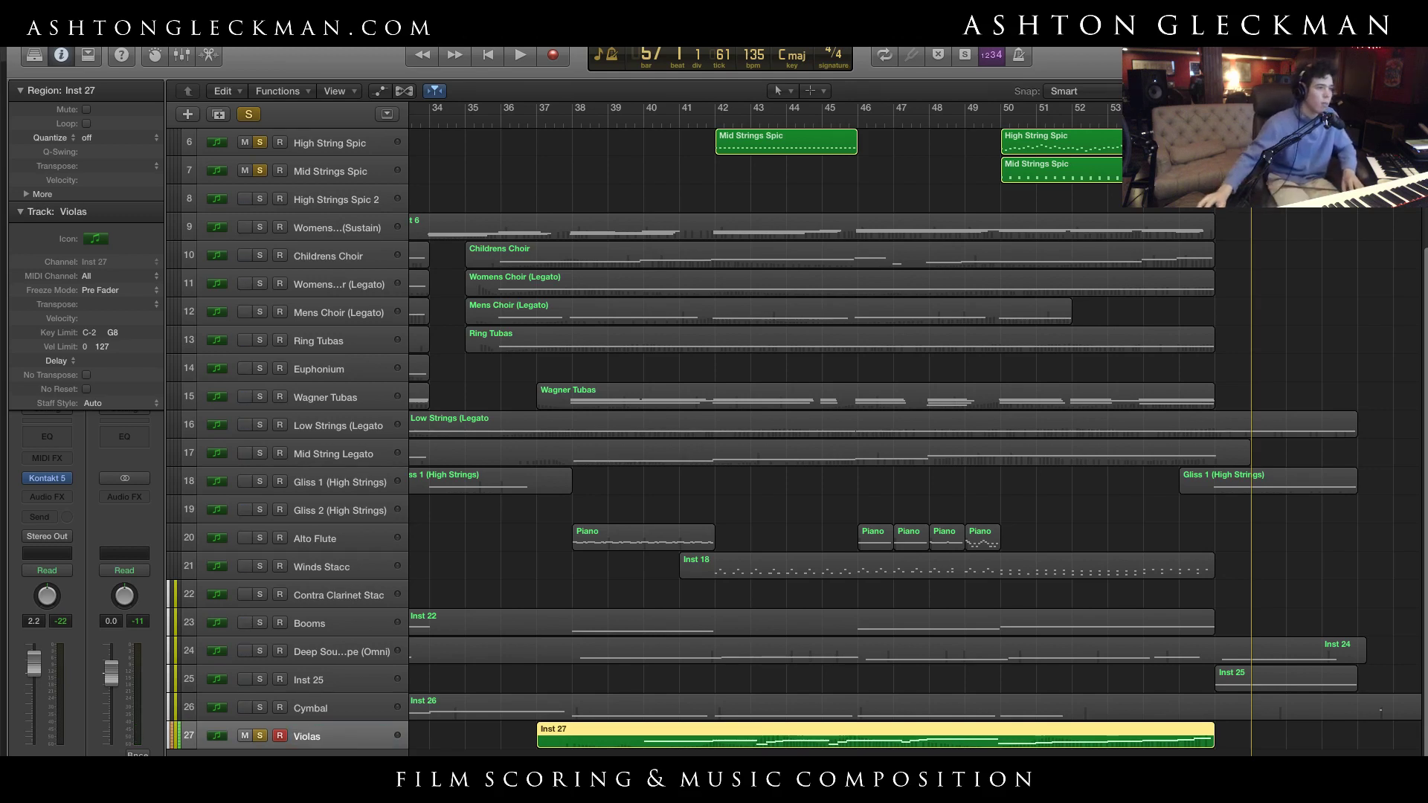
Clear all solos and play back the full arrangement through the climax to the end of the cue
{"action": "left_click", "coordinate": [248, 114]}
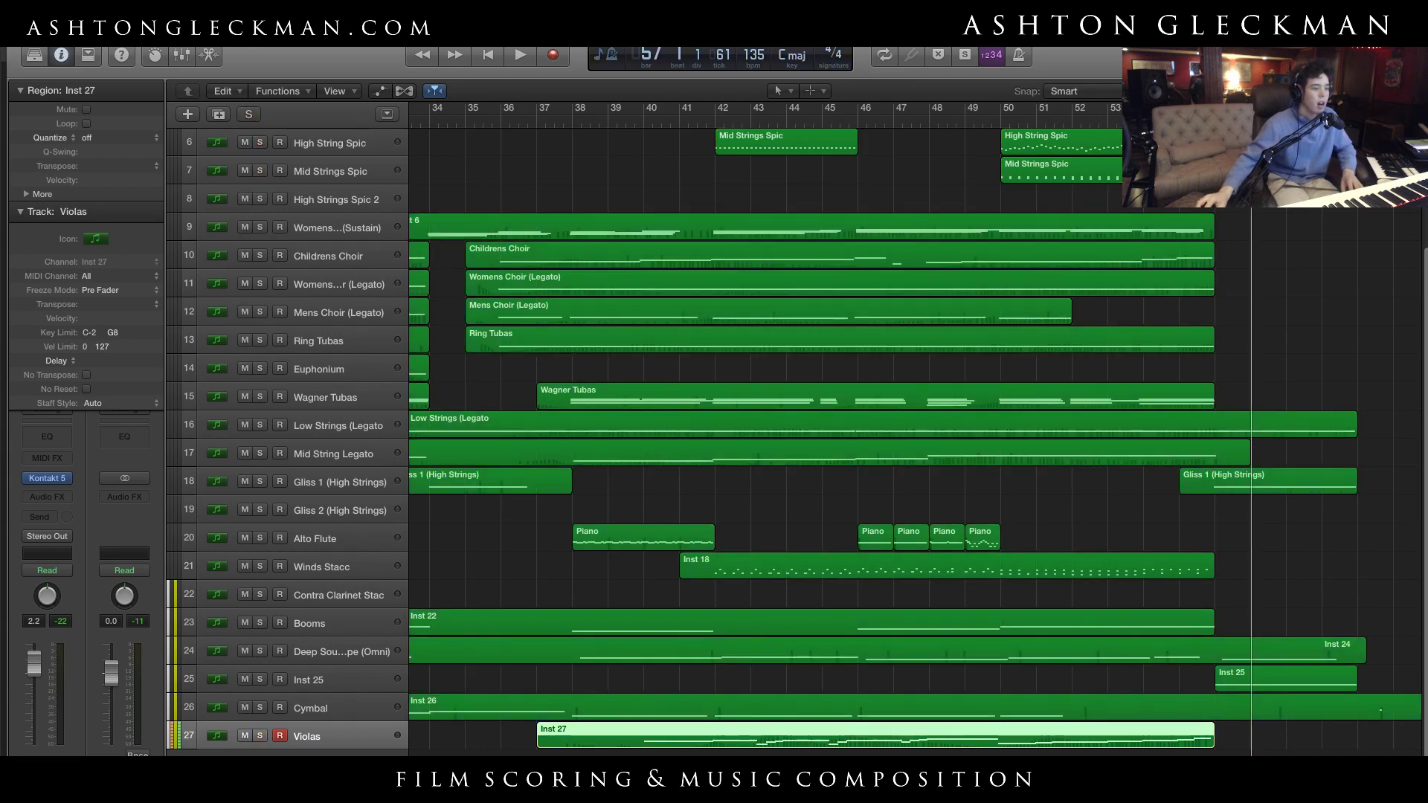
{"action": "scroll", "coordinate": [914, 431], "scroll_direction": "left", "scroll_amount": 3}
{"action": "left_click", "coordinate": [485, 117]}
{"action": "key", "text": "space"}
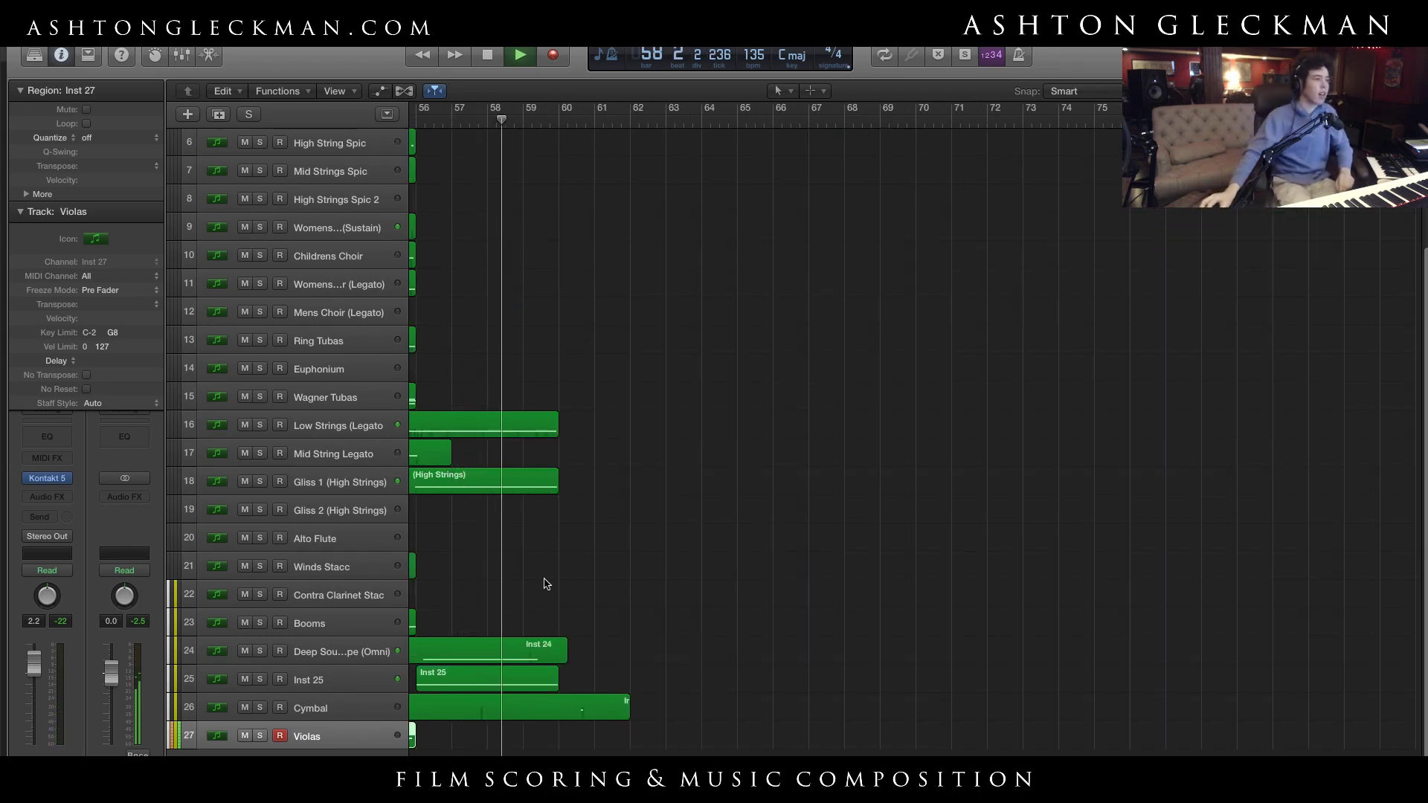
{"action": "left_click", "coordinate": [838, 694]}
{"action": "scroll", "coordinate": [764, 435], "scroll_direction": "left", "scroll_amount": 10}
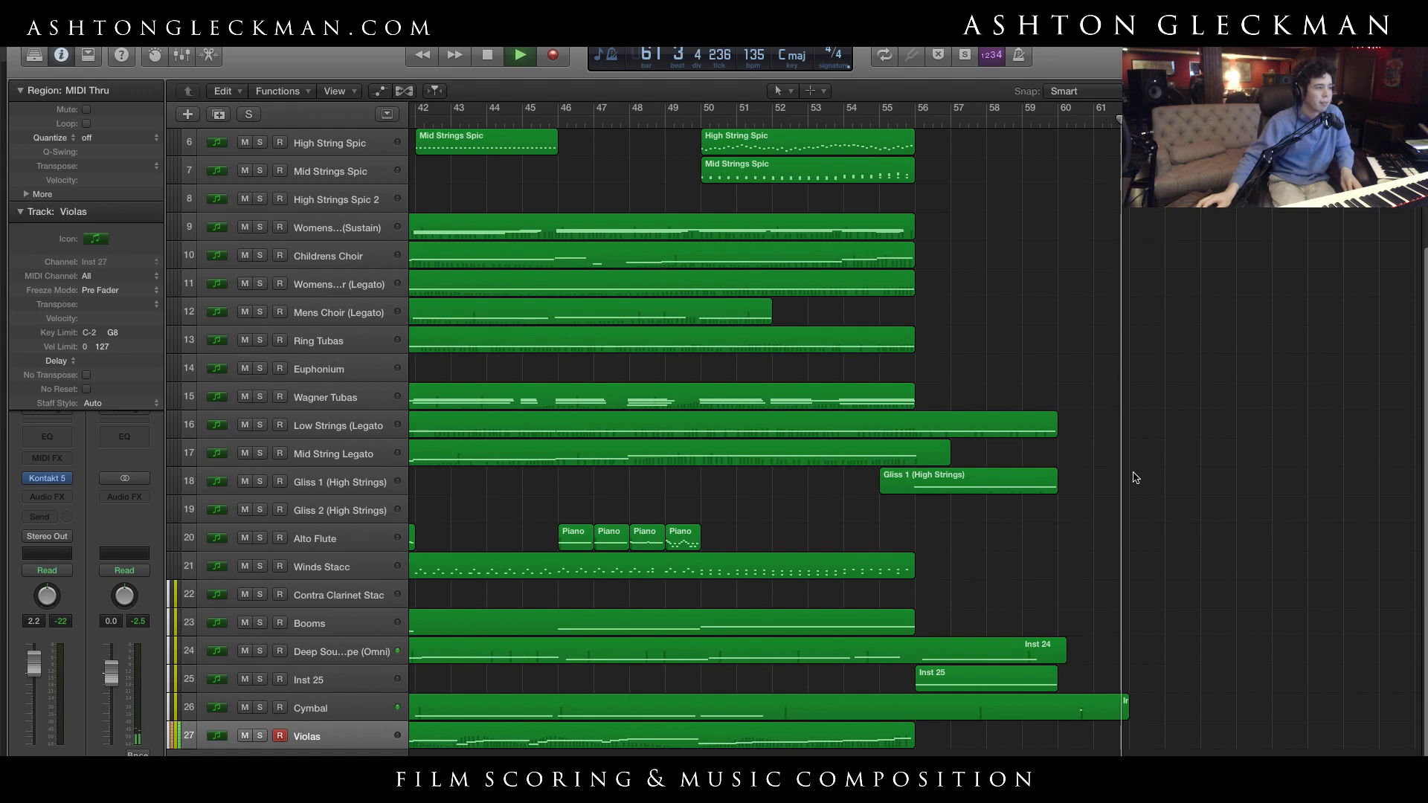
{"action": "key", "text": "space"}
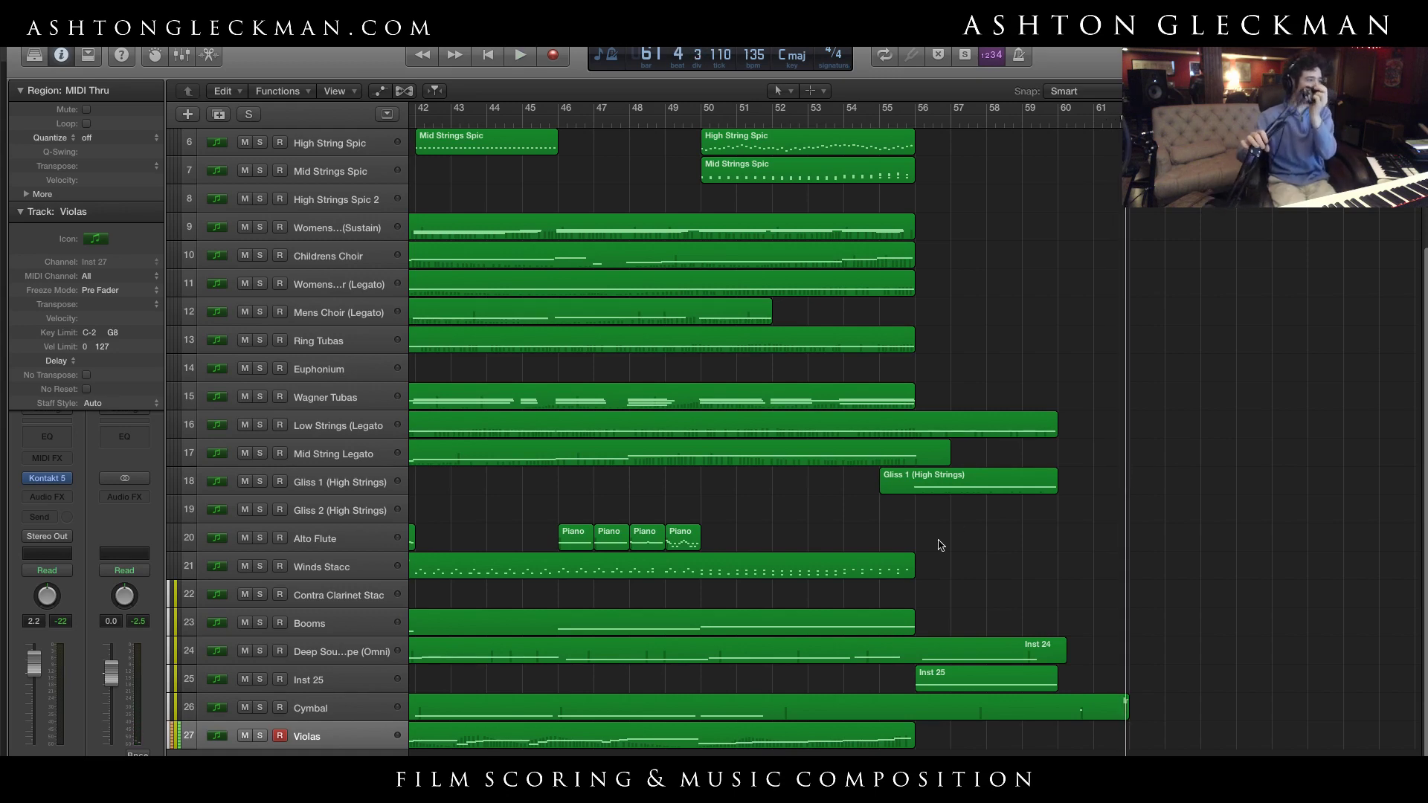
Browse the Metropolis Ark 2 library to District IV - Keys in the Violas track's Kontakt instance, and close it
{"action": "scroll", "coordinate": [798, 467], "scroll_direction": "left", "scroll_amount": 15}
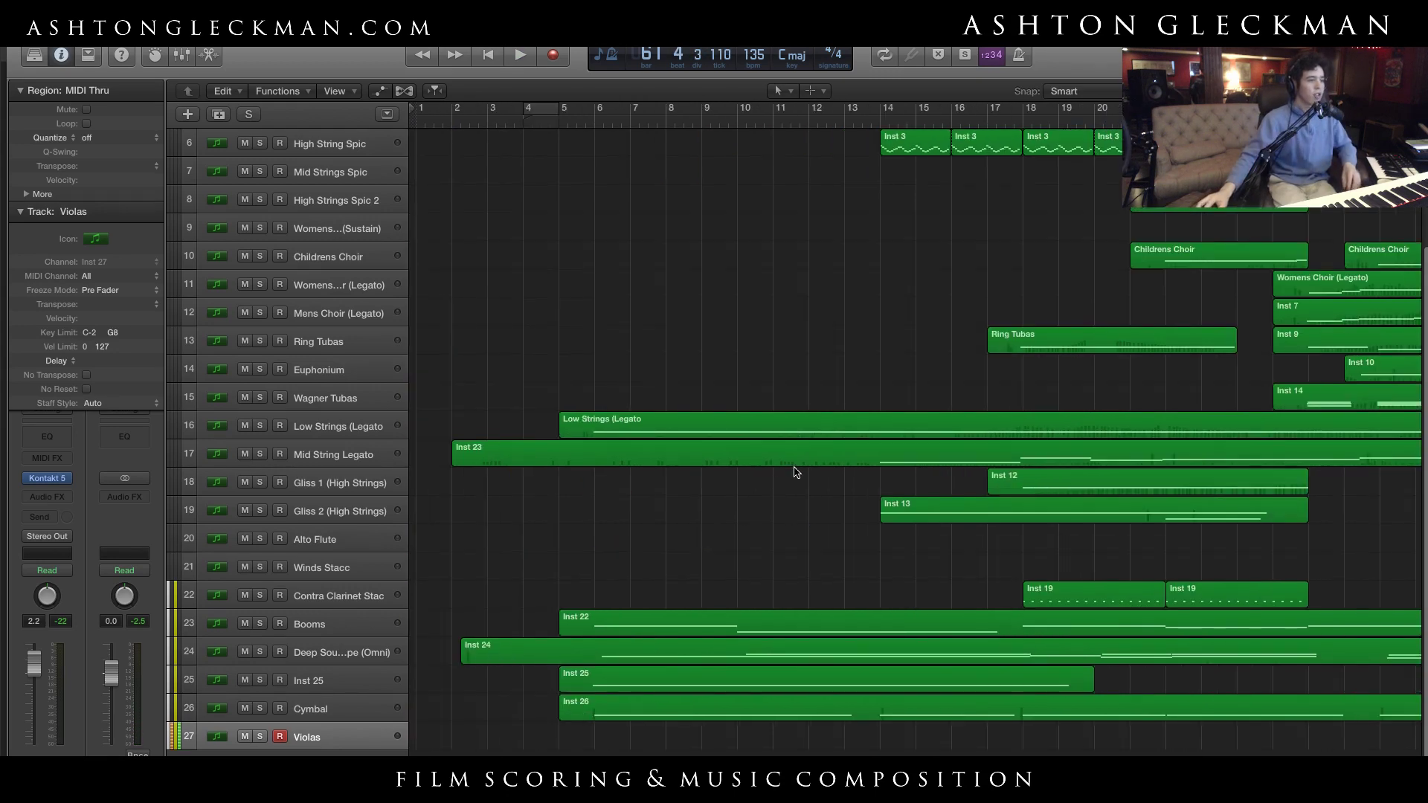
{"action": "scroll", "coordinate": [797, 467], "scroll_direction": "up", "scroll_amount": 3}
{"action": "scroll", "coordinate": [436, 533], "scroll_direction": "down", "scroll_amount": 5}
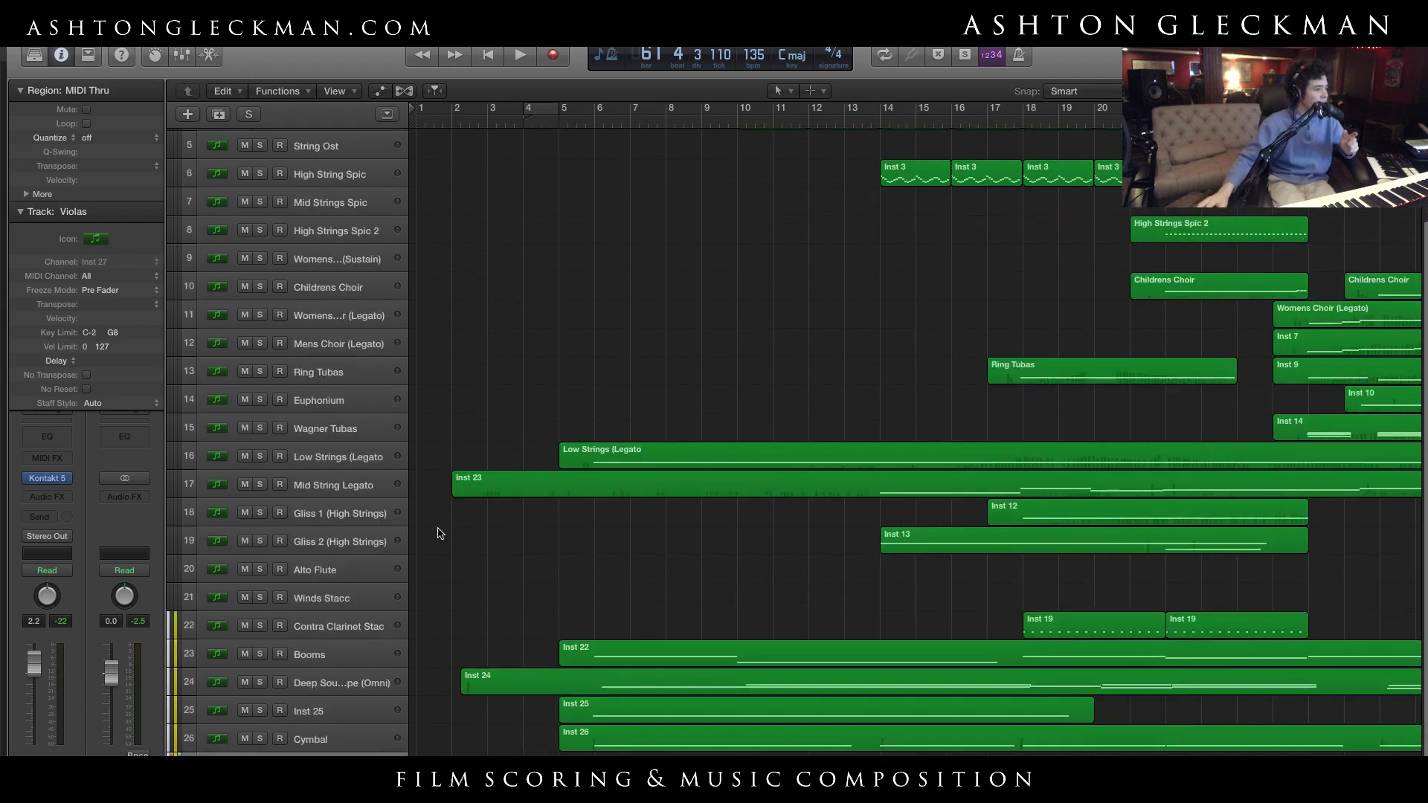
{"action": "left_click", "coordinate": [43, 479]}
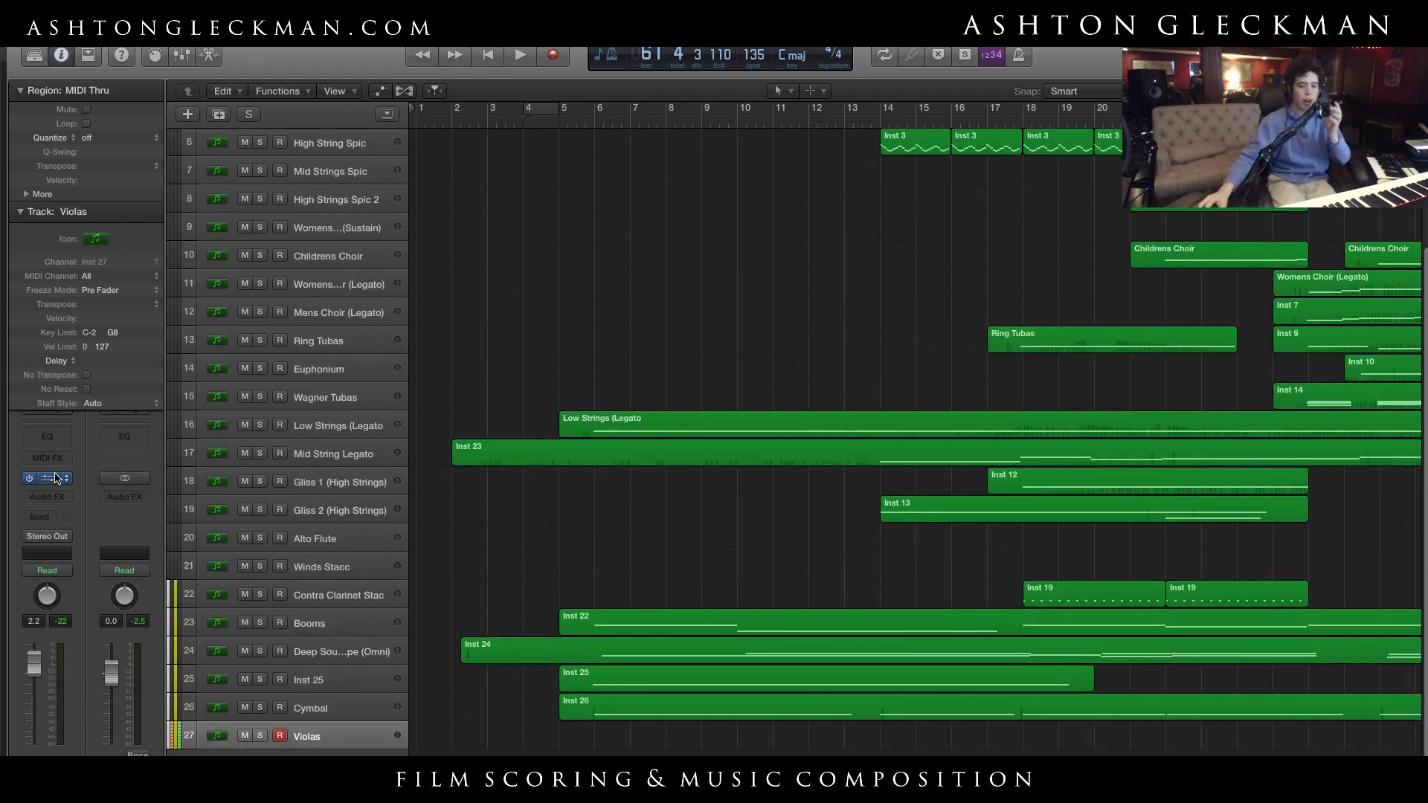
{"action": "scroll", "coordinate": [176, 403], "scroll_direction": "down", "scroll_amount": 6}
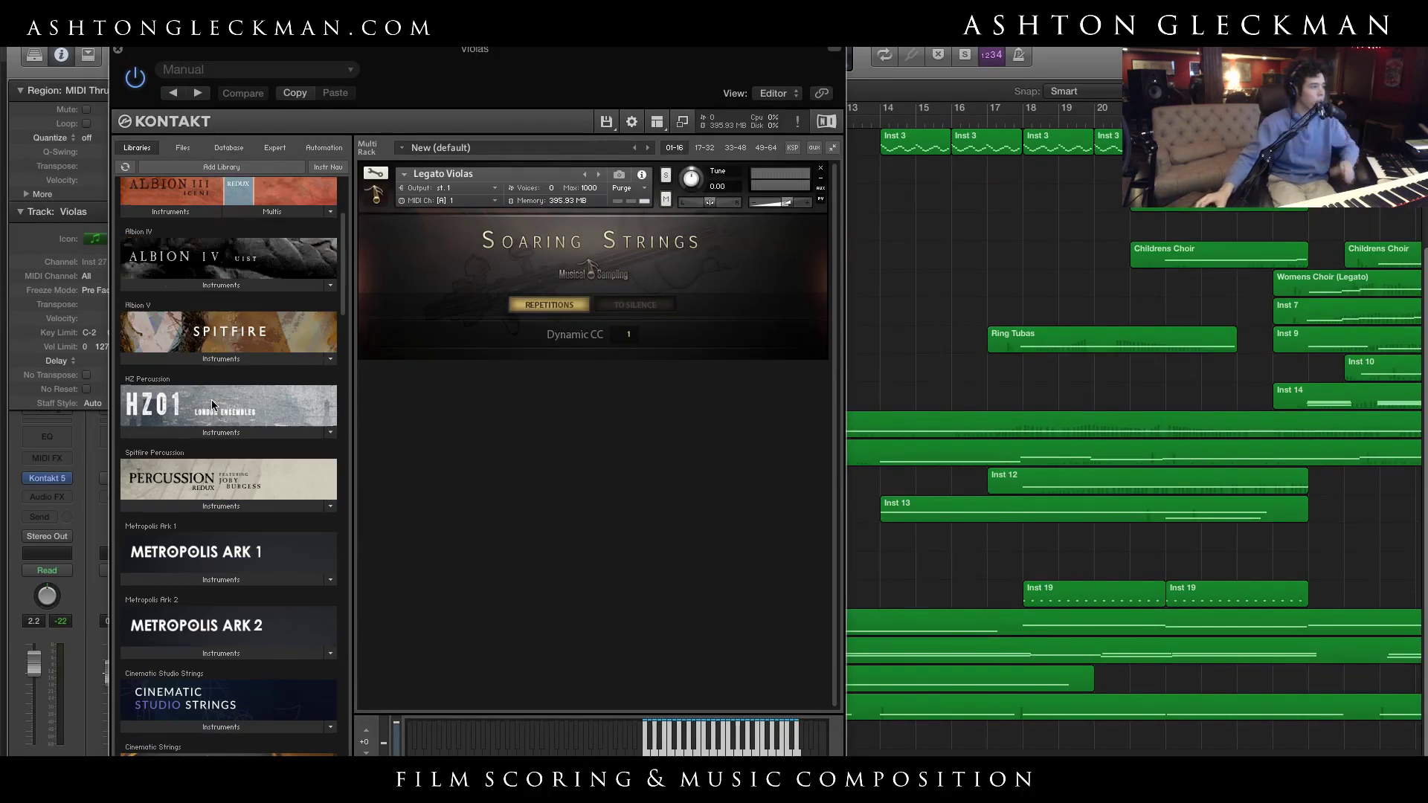
{"action": "left_click", "coordinate": [217, 407]}
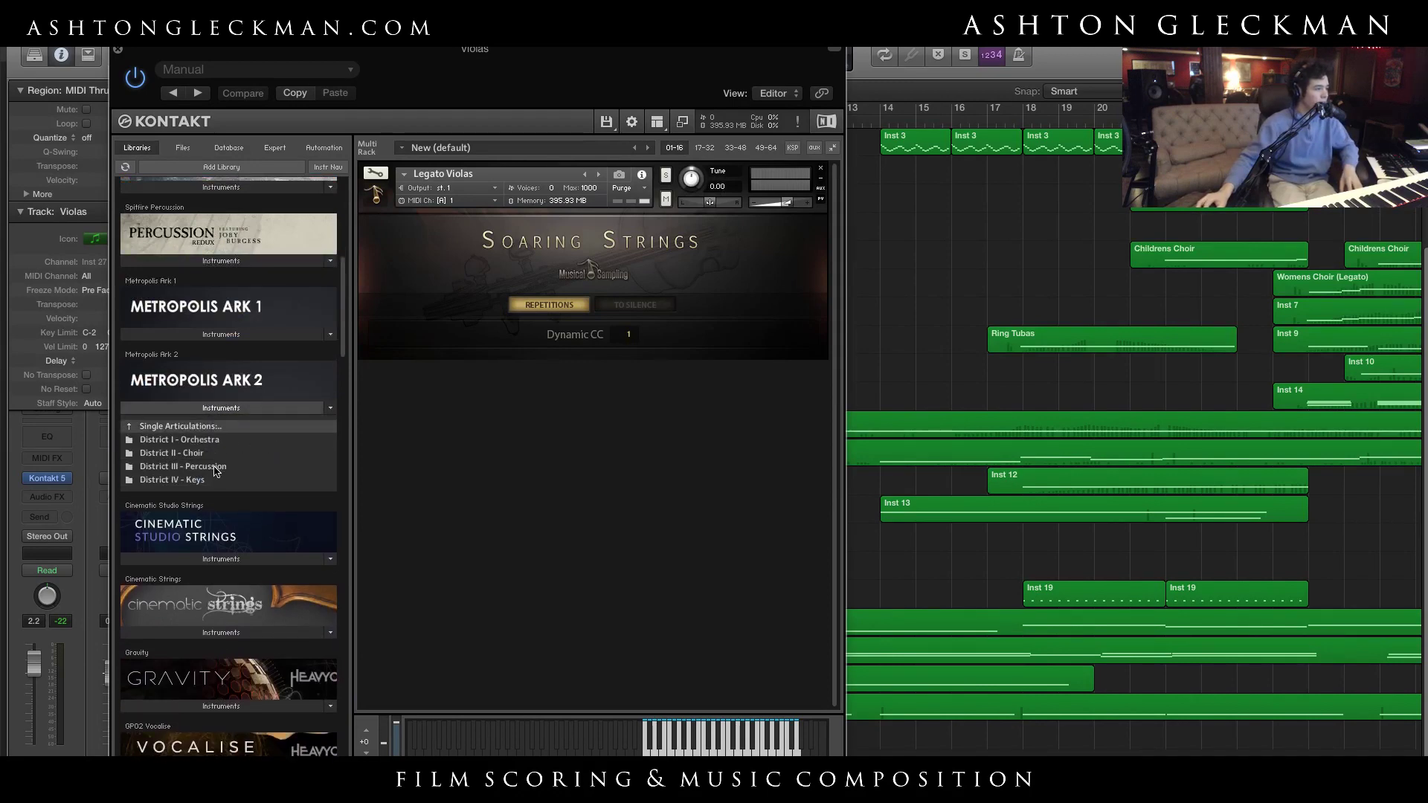
{"action": "left_click", "coordinate": [214, 480]}
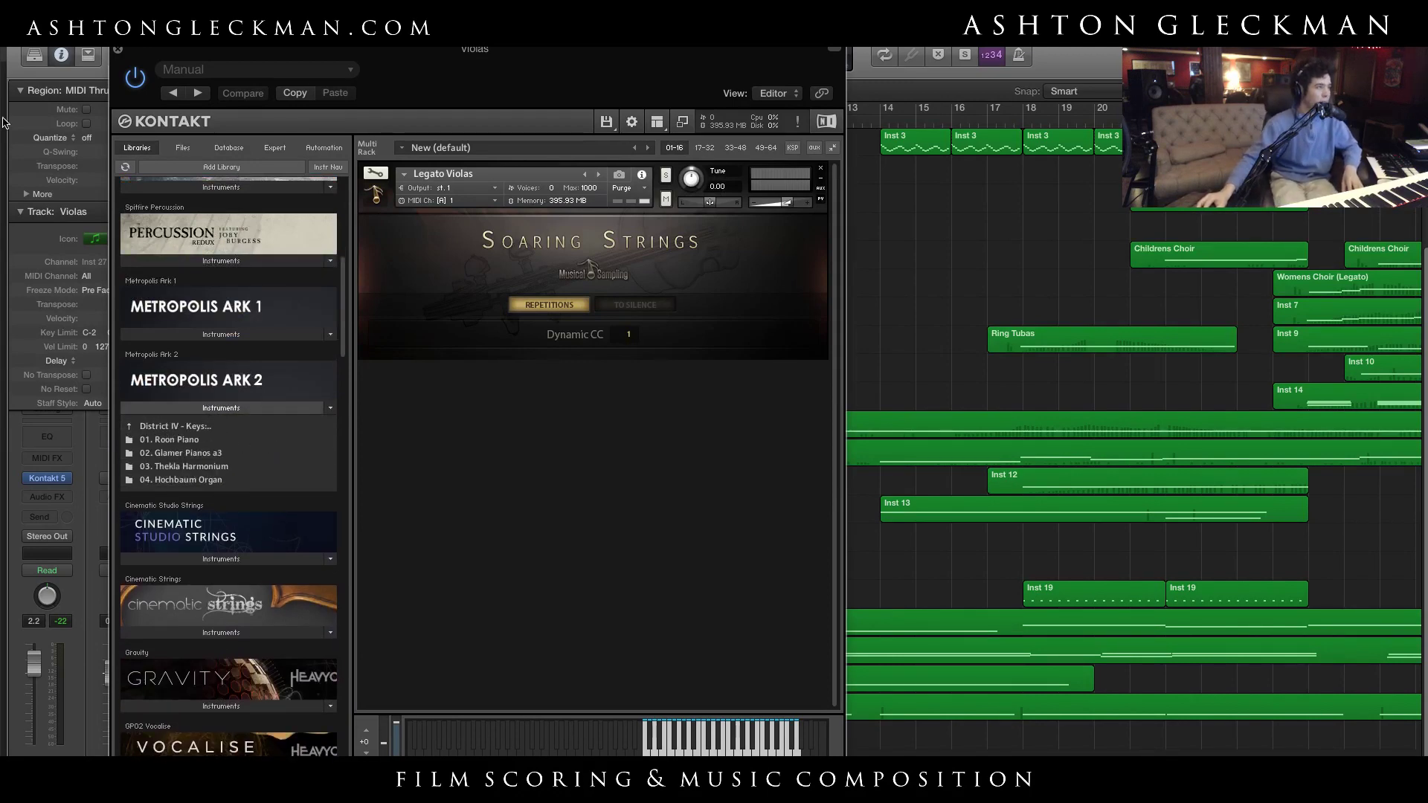
{"action": "left_click", "coordinate": [116, 50]}
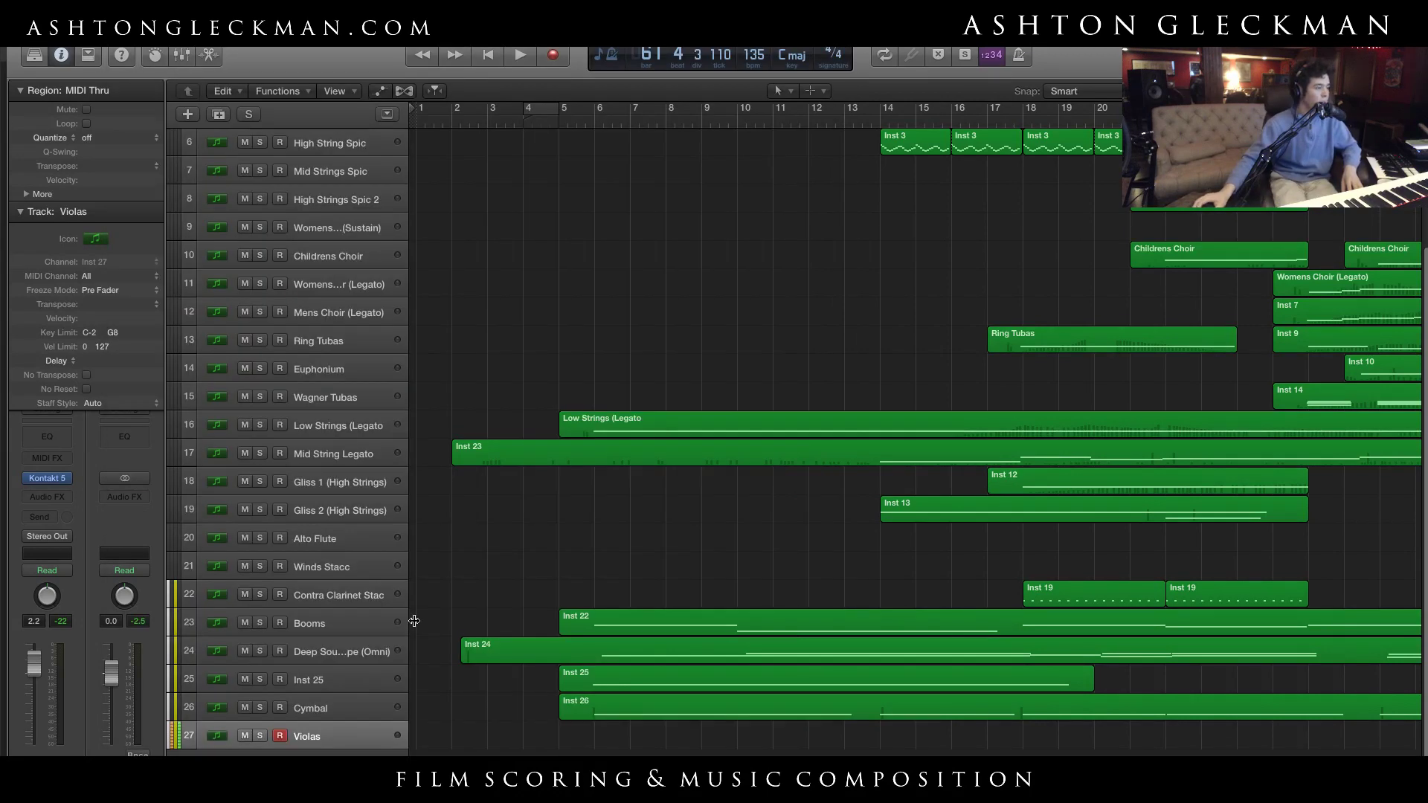
Add a new software instrument track below Violas and load the Kontakt AU instrument on it
{"action": "double_click", "coordinate": [329, 754]}
{"action": "left_click", "coordinate": [49, 478]}
{"action": "mouse_move", "coordinate": [97, 748]}
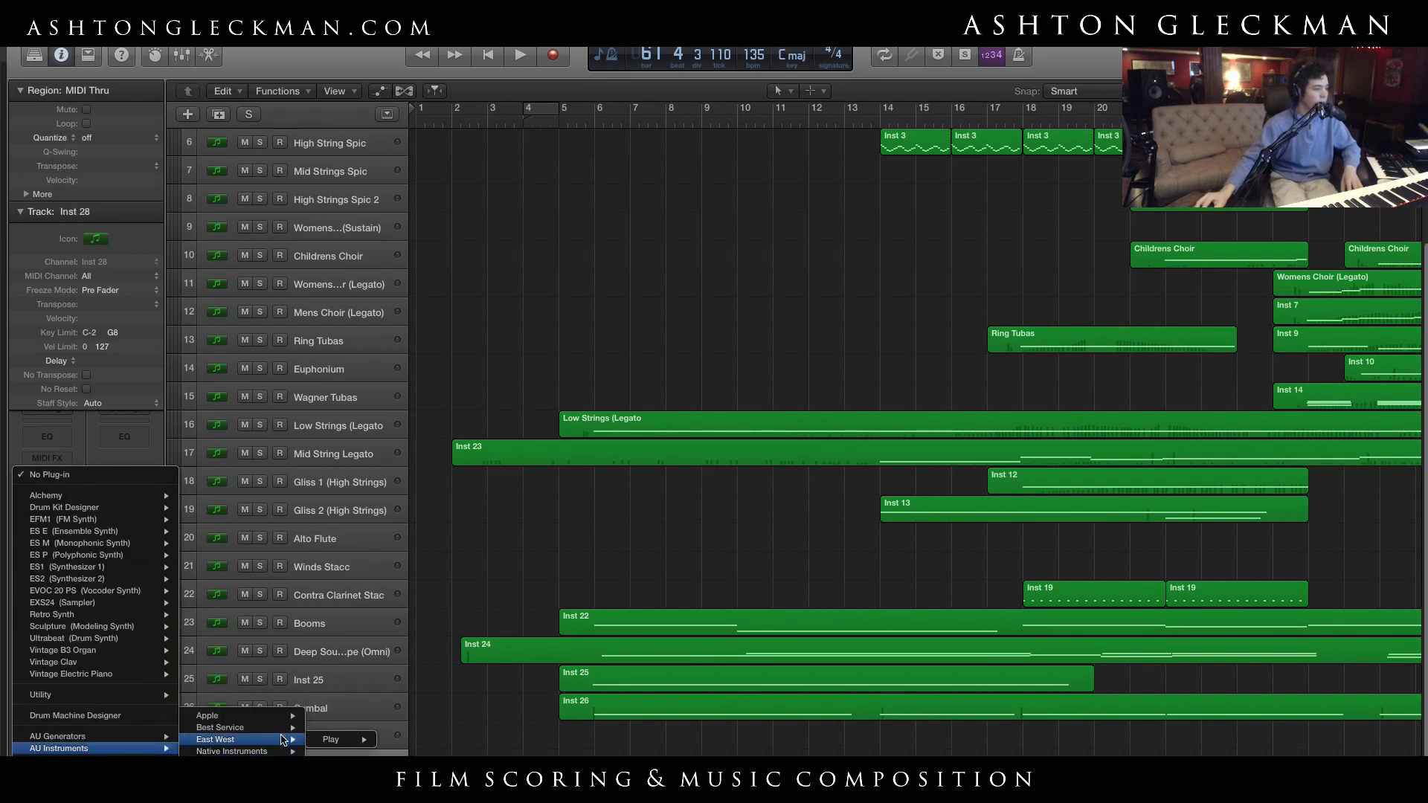
{"action": "mouse_move", "coordinate": [232, 751]}
{"action": "mouse_move", "coordinate": [357, 763]}
{"action": "left_click", "coordinate": [532, 749]}
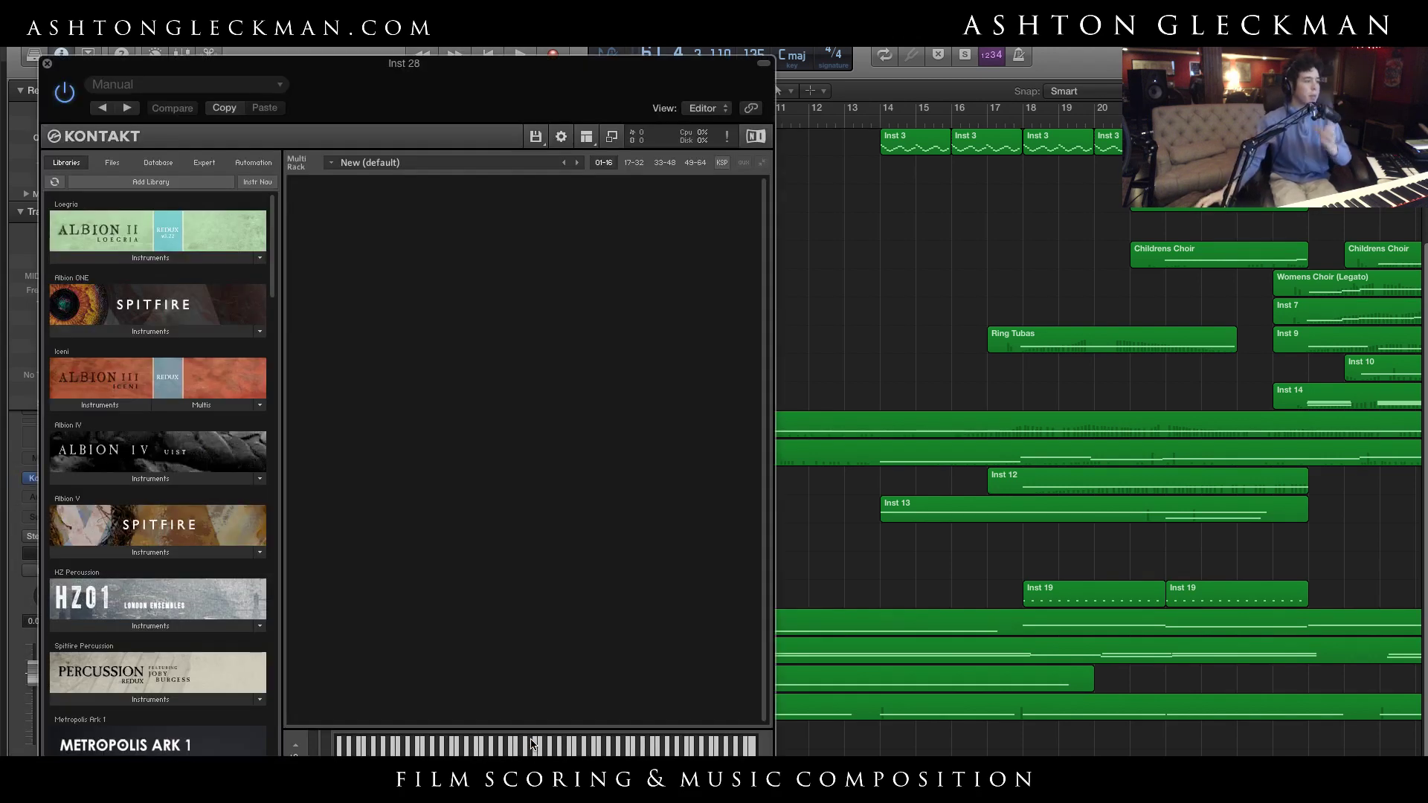
Load 01. Piano Sustains from the Metropolis Ark 2 Roon Piano folder into the new Kontakt instance and try it out
{"action": "scroll", "coordinate": [131, 584], "scroll_direction": "down", "scroll_amount": 3}
{"action": "left_click", "coordinate": [175, 748]}
{"action": "scroll", "coordinate": [163, 669], "scroll_direction": "down", "scroll_amount": 7}
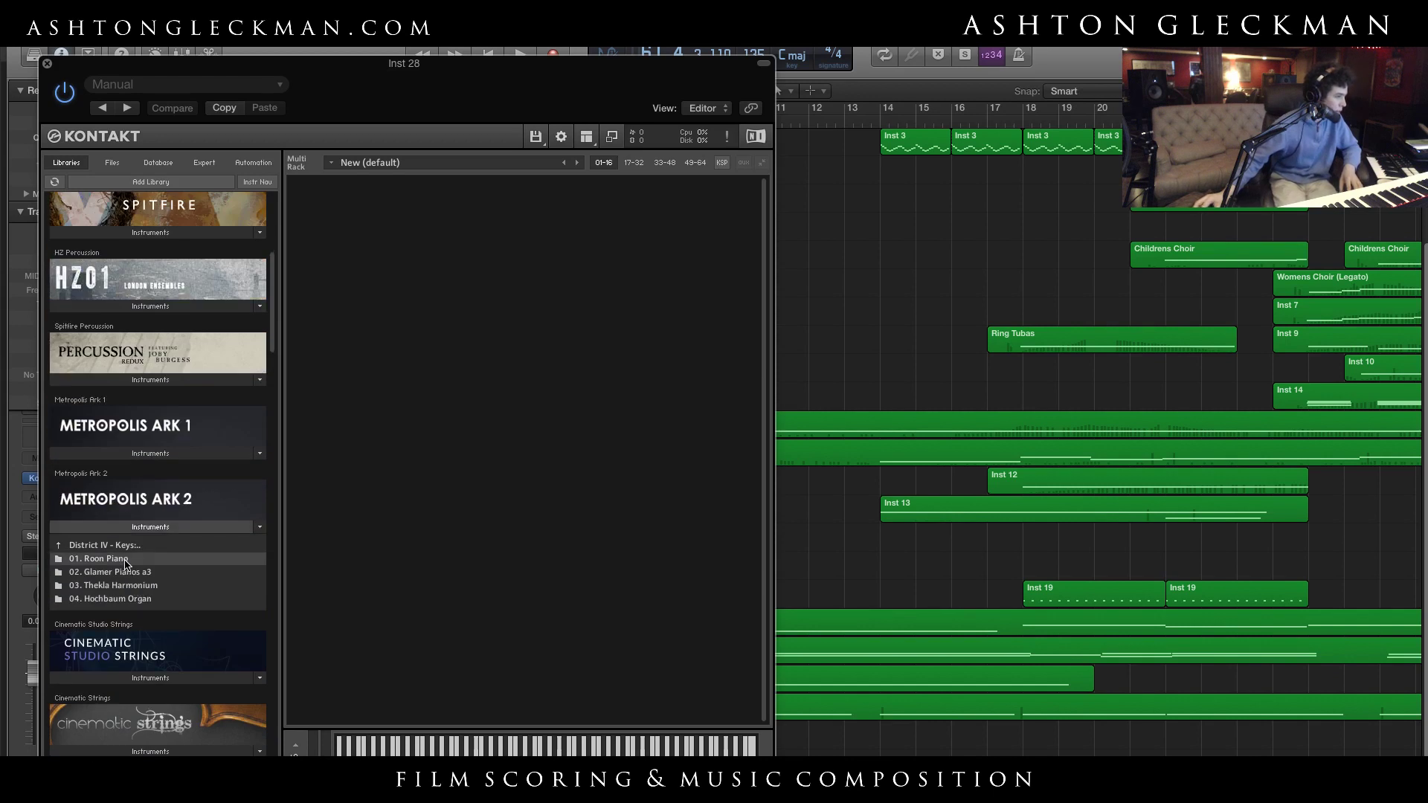
{"action": "left_click", "coordinate": [134, 559]}
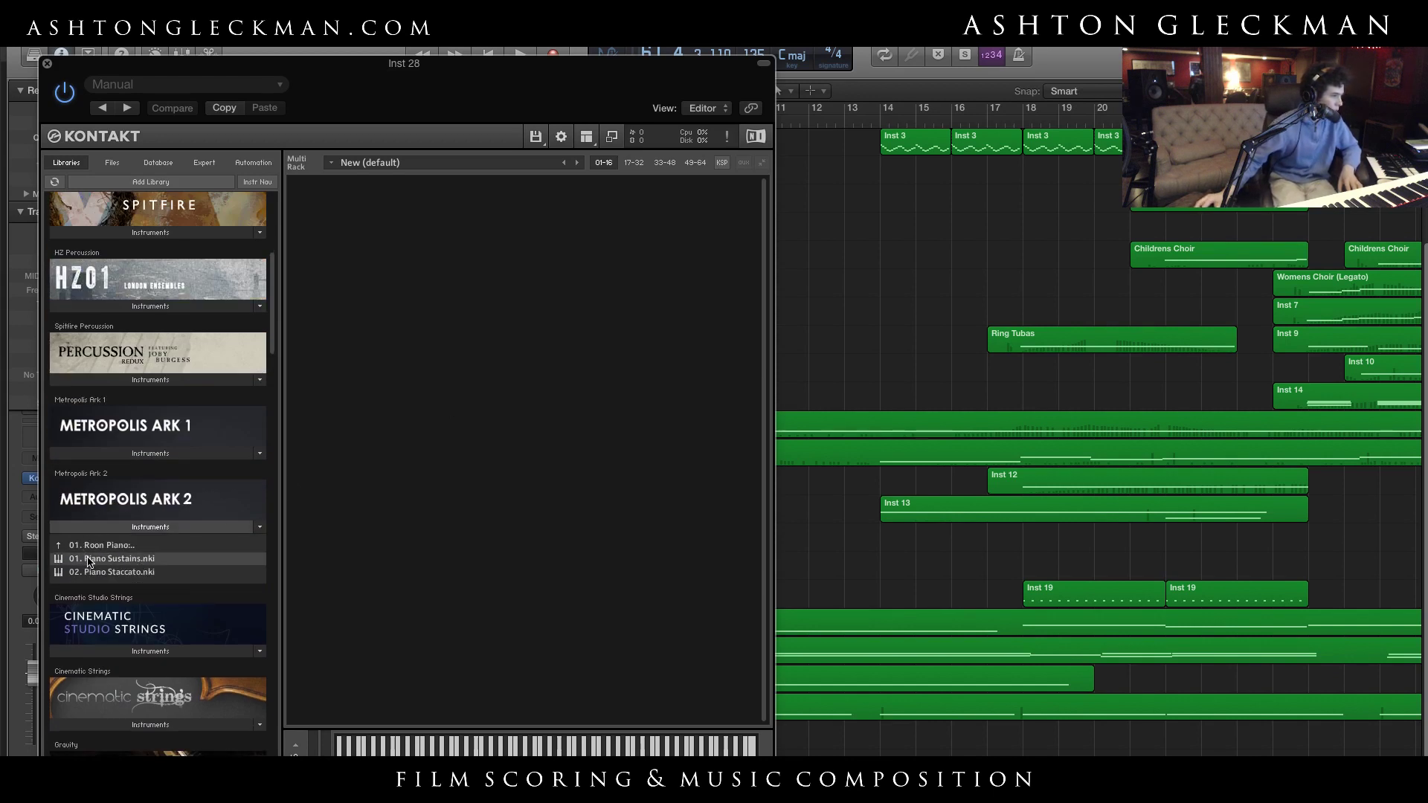
{"action": "left_click_drag", "start_coordinate": [421, 409], "coordinate": [456, 399]}
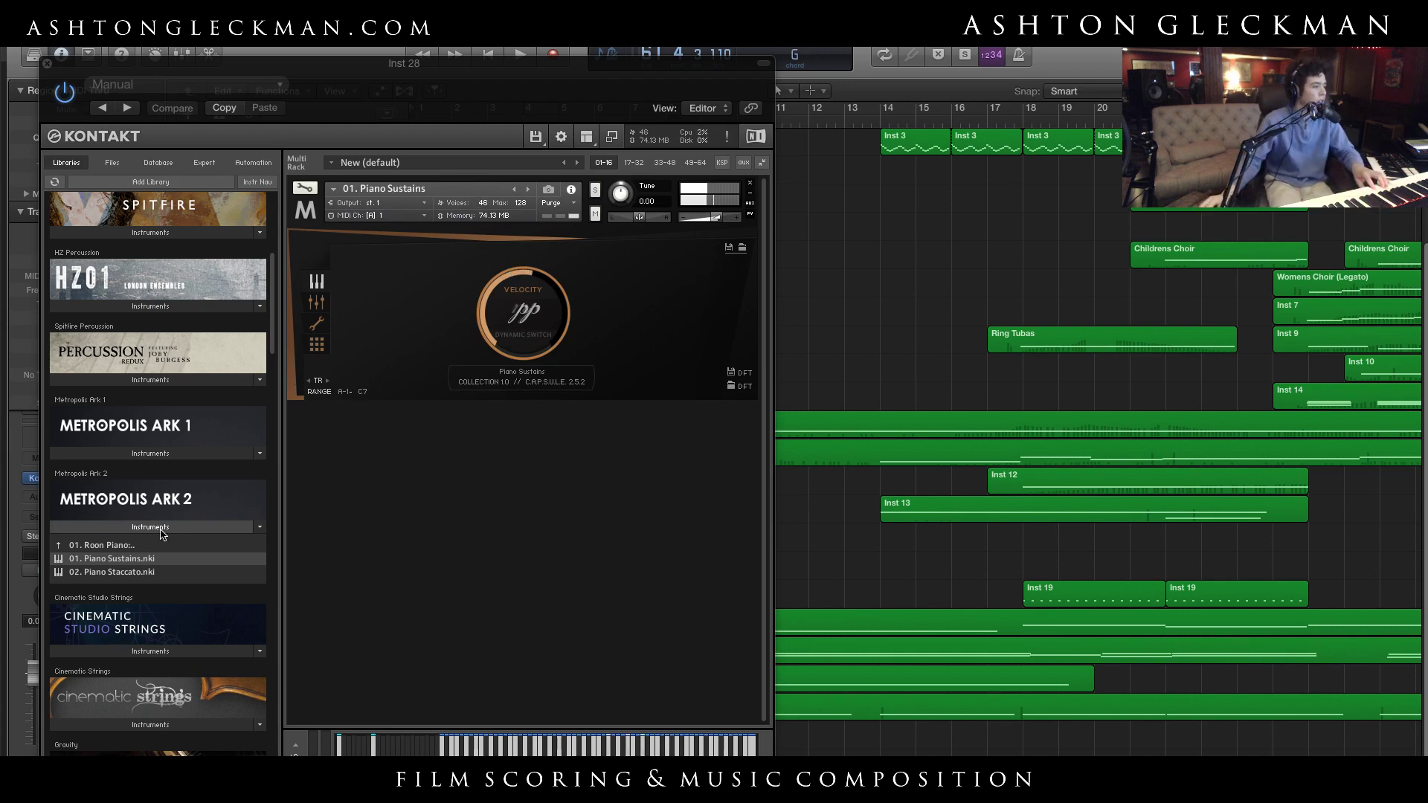
Compare the Glamer Pianos a3 Sustains and Tremolo patches in place of the Roon Piano, settling on 04. Pianos a3 Tremolo
{"action": "double_click", "coordinate": [134, 545]}
{"action": "double_click", "coordinate": [138, 572]}
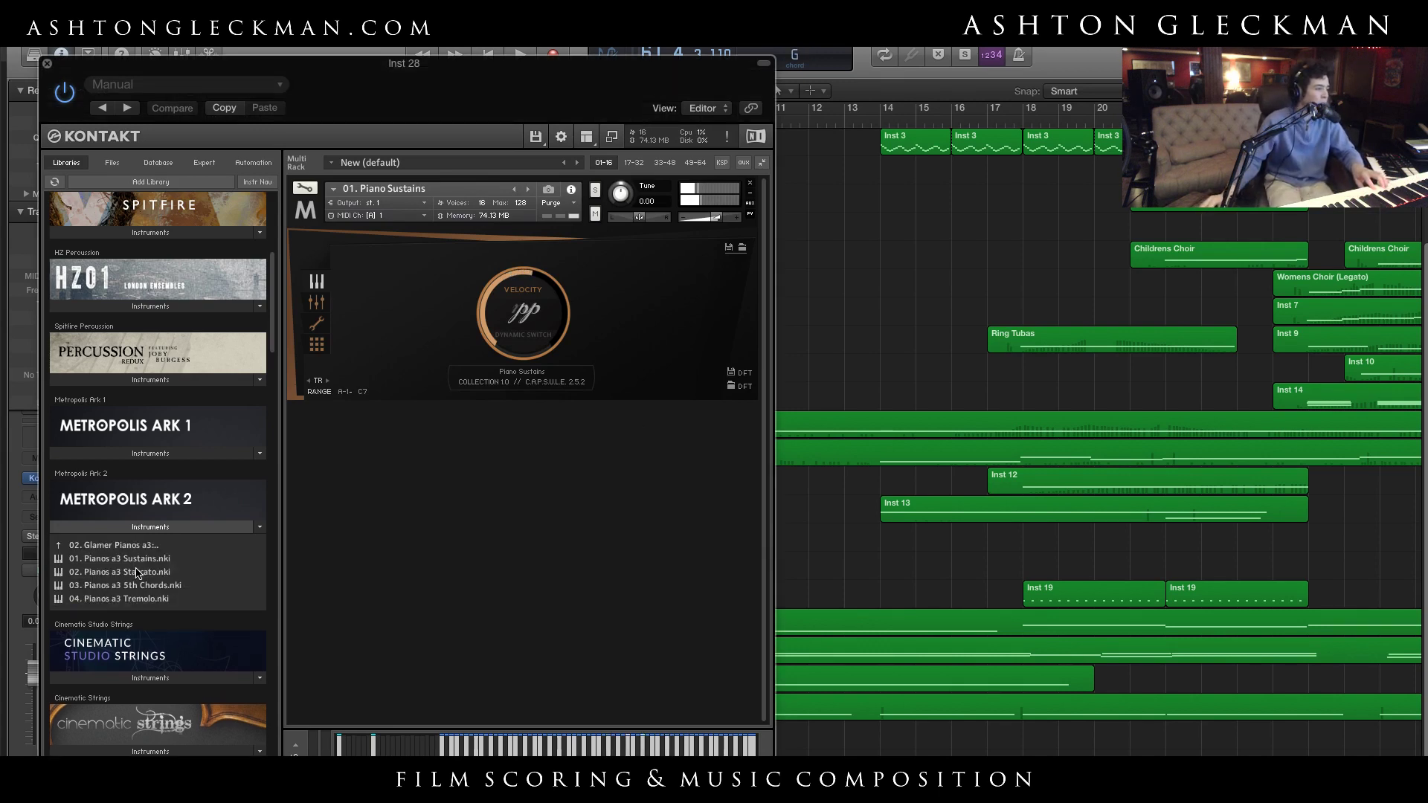
{"action": "left_click", "coordinate": [140, 559]}
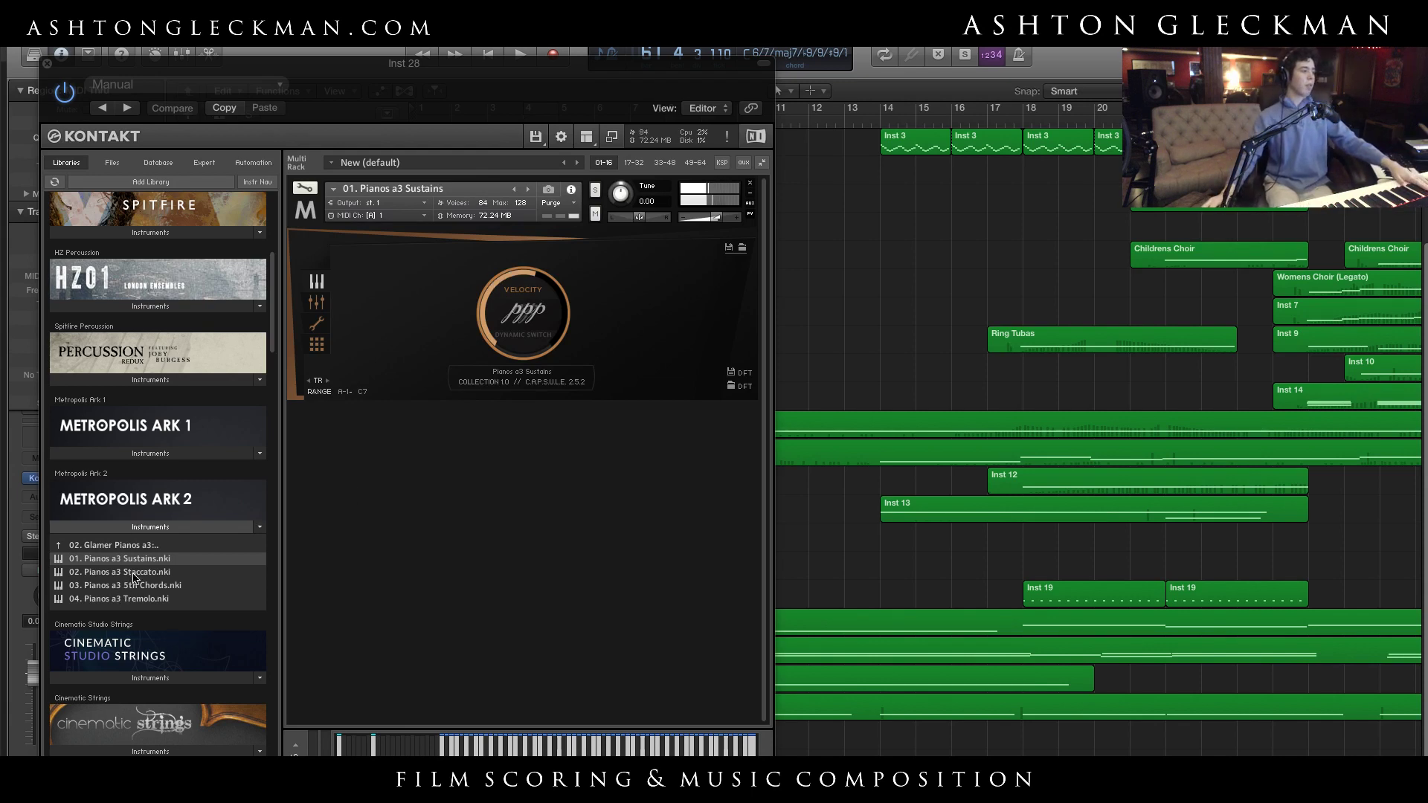
{"action": "double_click", "coordinate": [134, 598]}
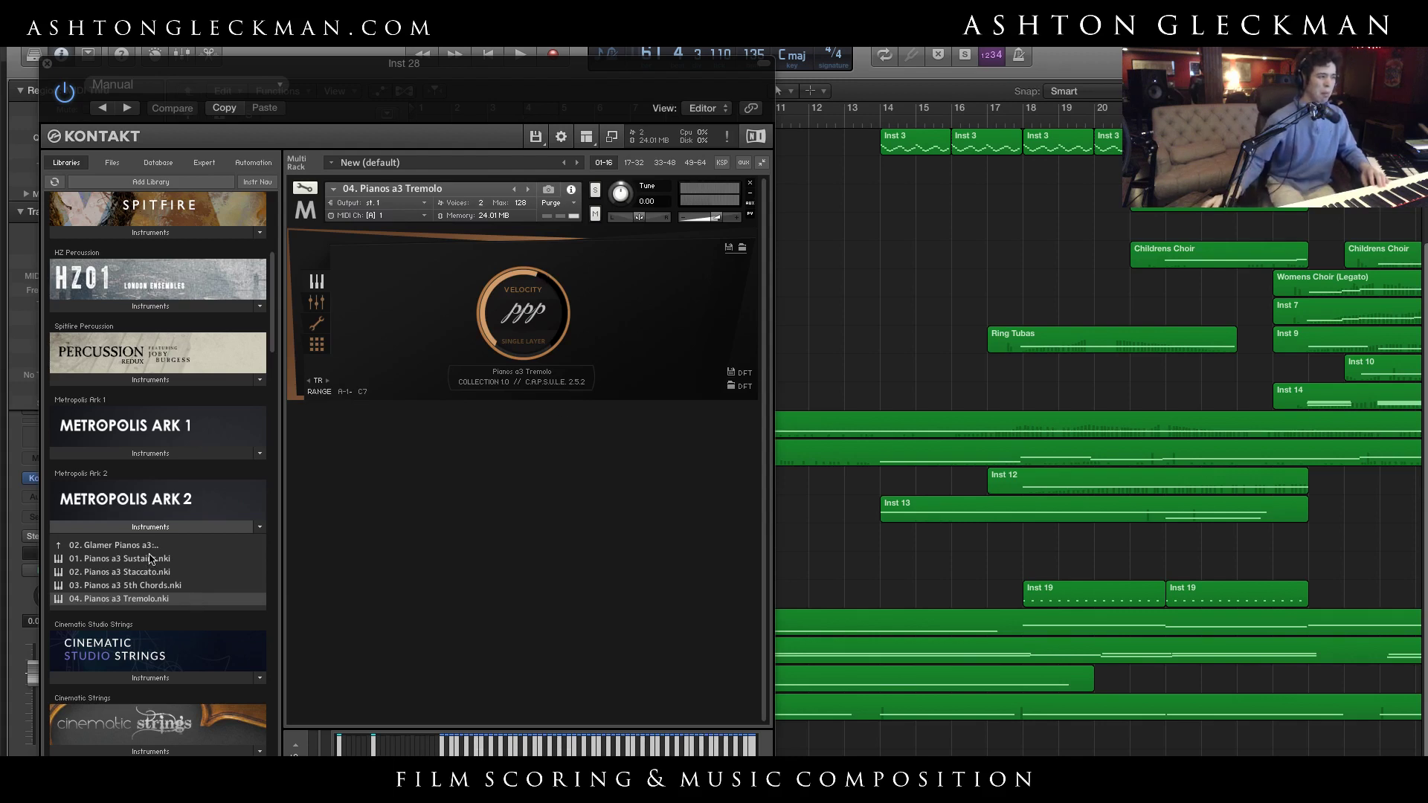
{"action": "left_click", "coordinate": [457, 301]}
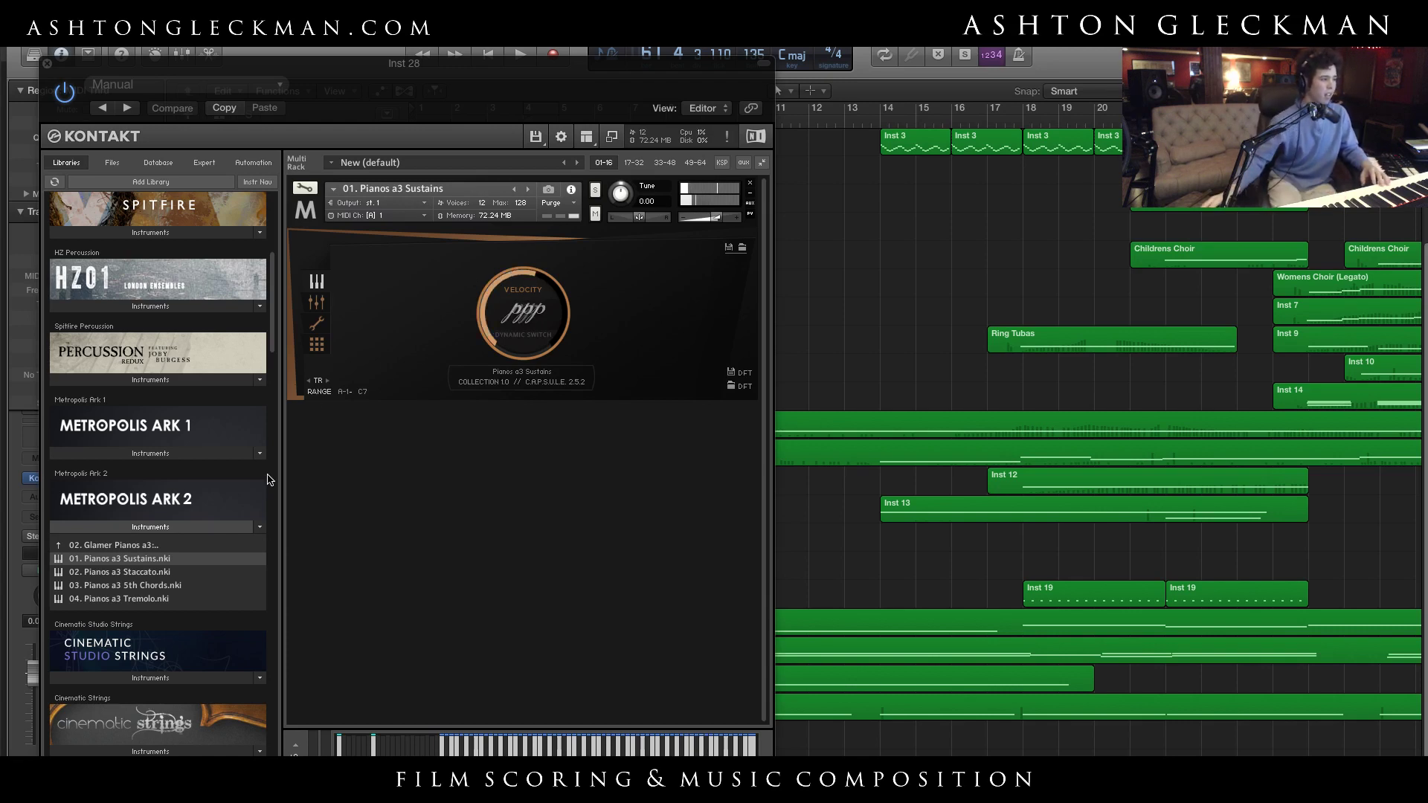
{"action": "left_click", "coordinate": [128, 599]}
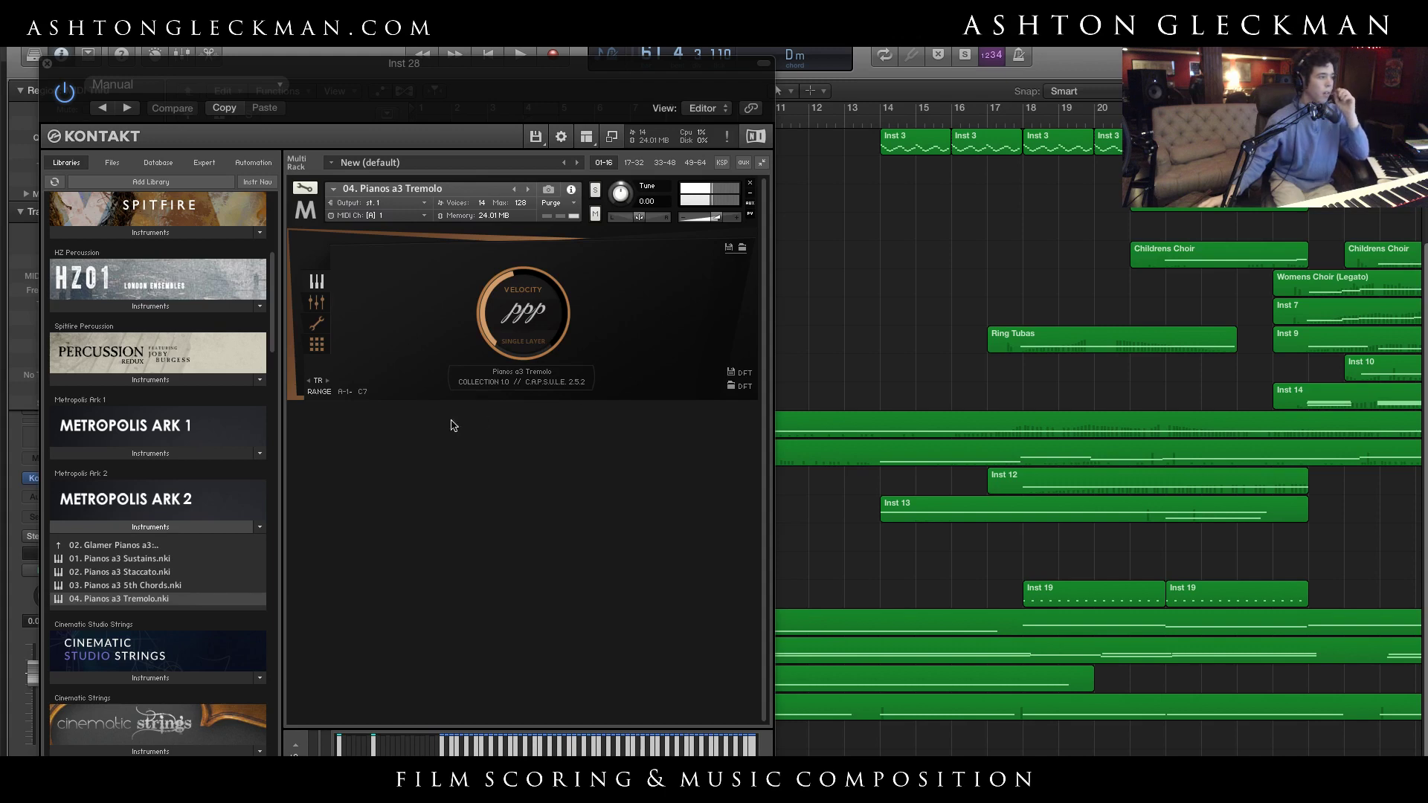
Add 01. Strings High Legato from District I - Orchestra, Weddigen Strings (High), below the tremolo pianos in the rack
{"action": "double_click", "coordinate": [143, 546]}
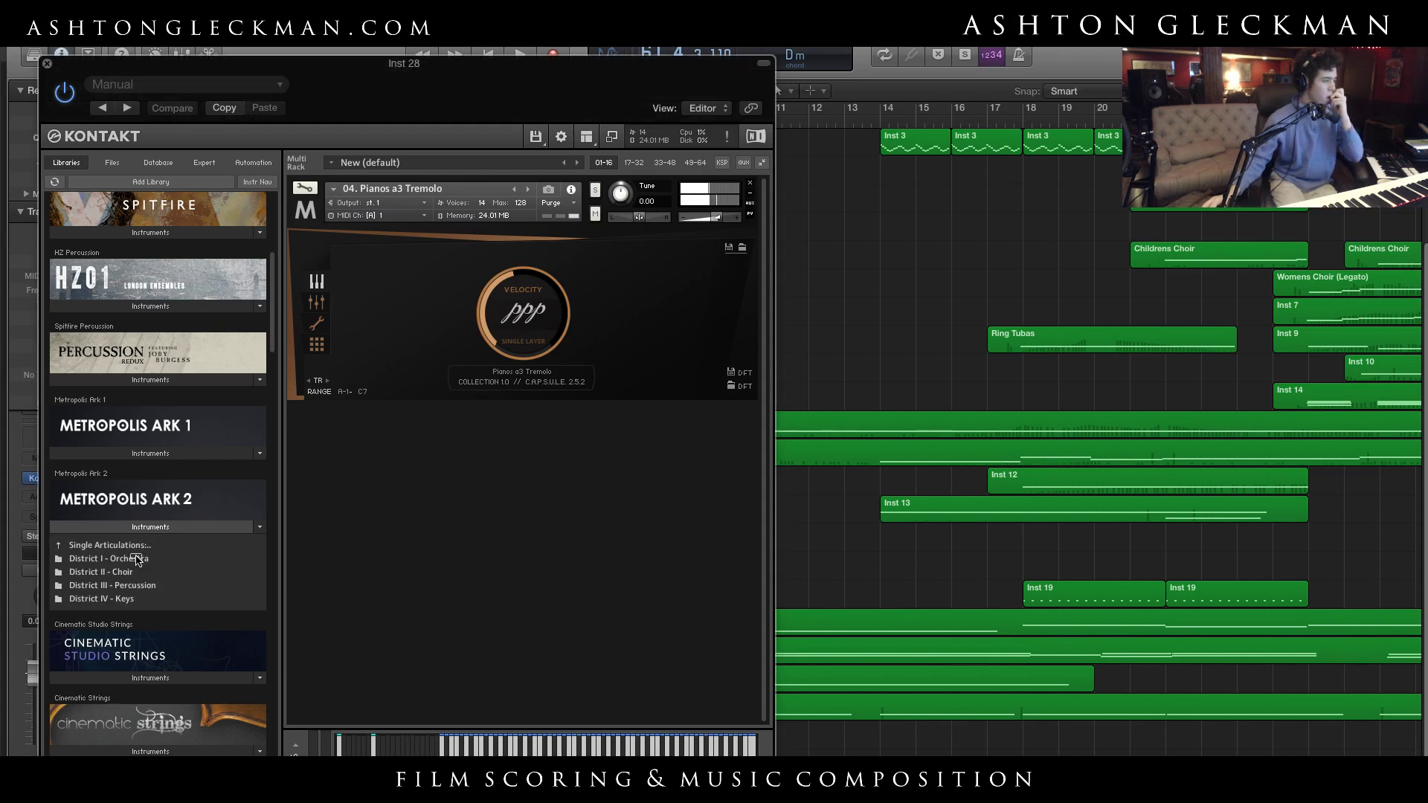
{"action": "double_click", "coordinate": [137, 559]}
{"action": "double_click", "coordinate": [169, 560]}
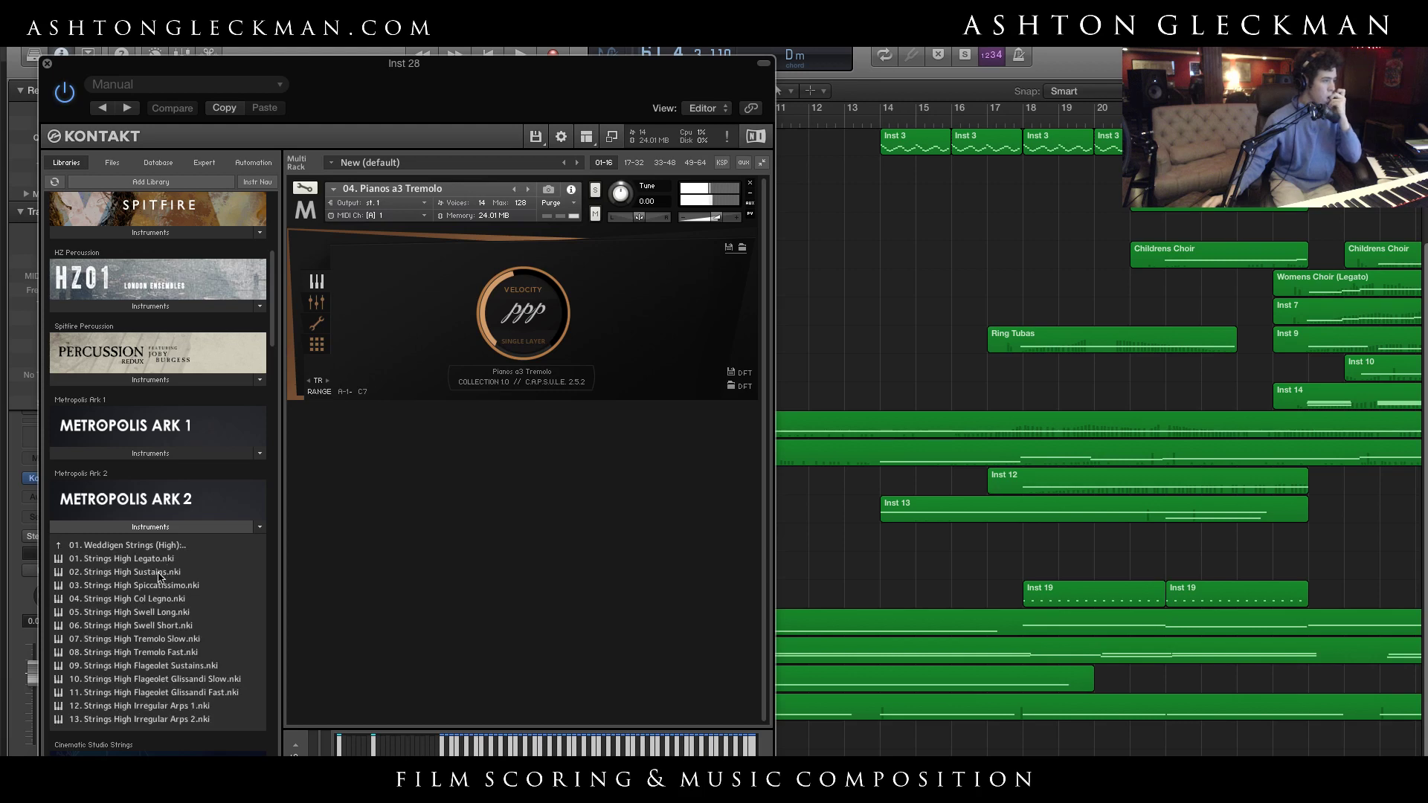
{"action": "left_click_drag", "start_coordinate": [149, 559], "coordinate": [573, 574]}
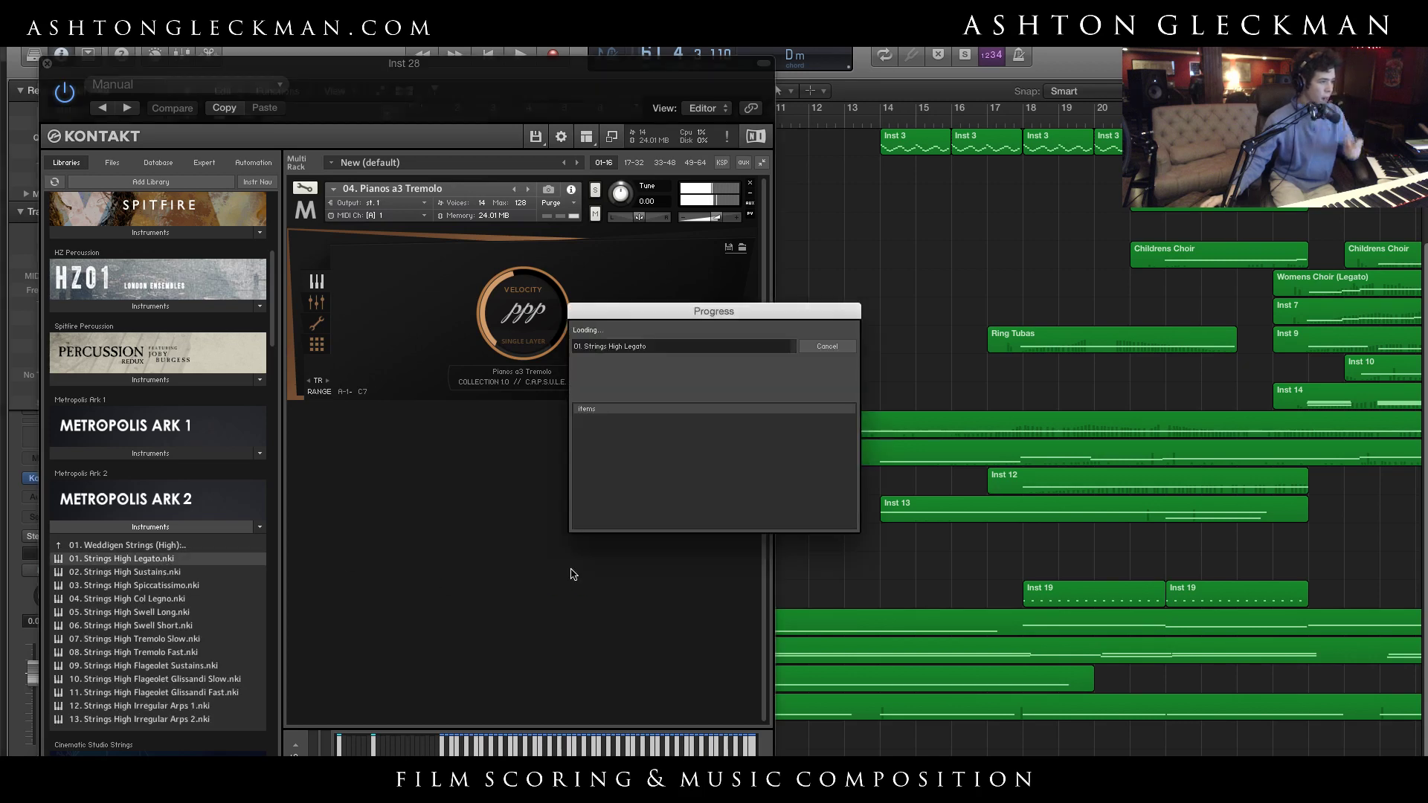
Set the MIDI channel of Strings High Legato to A 1 and that of Pianos a3 Tremolo to A 3
{"action": "left_click", "coordinate": [423, 441]}
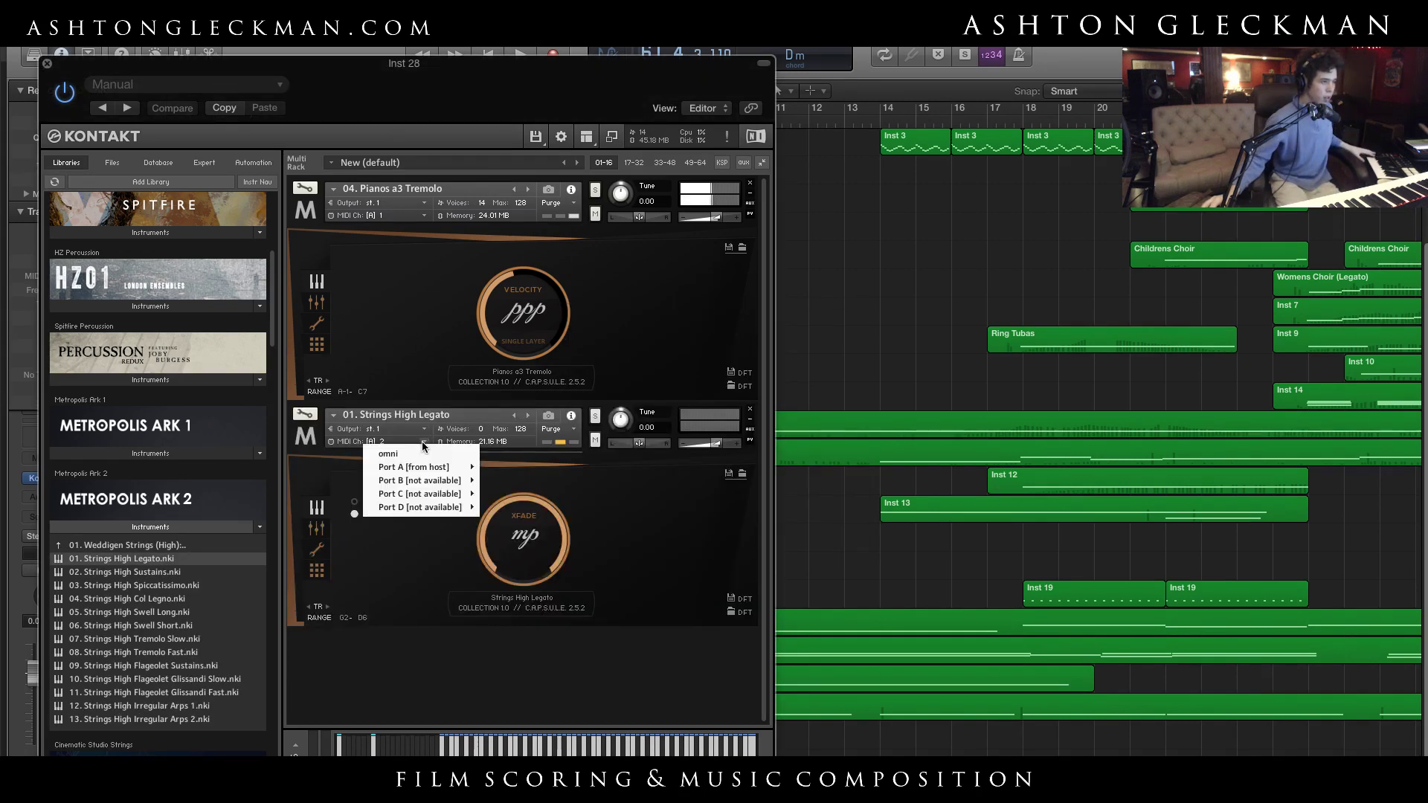
{"action": "mouse_move", "coordinate": [440, 468]}
{"action": "left_click", "coordinate": [492, 467]}
{"action": "left_click", "coordinate": [423, 215]}
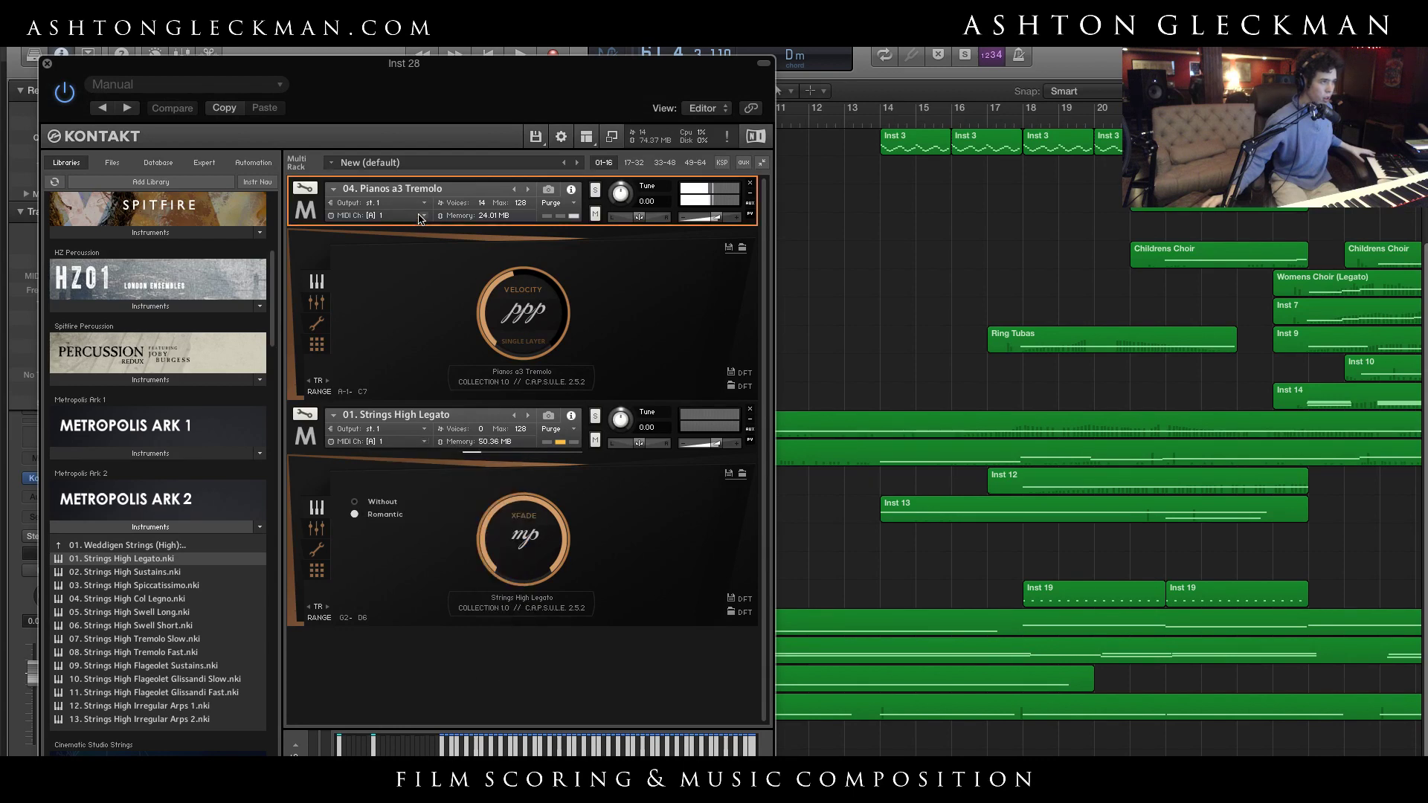
{"action": "mouse_move", "coordinate": [424, 241]}
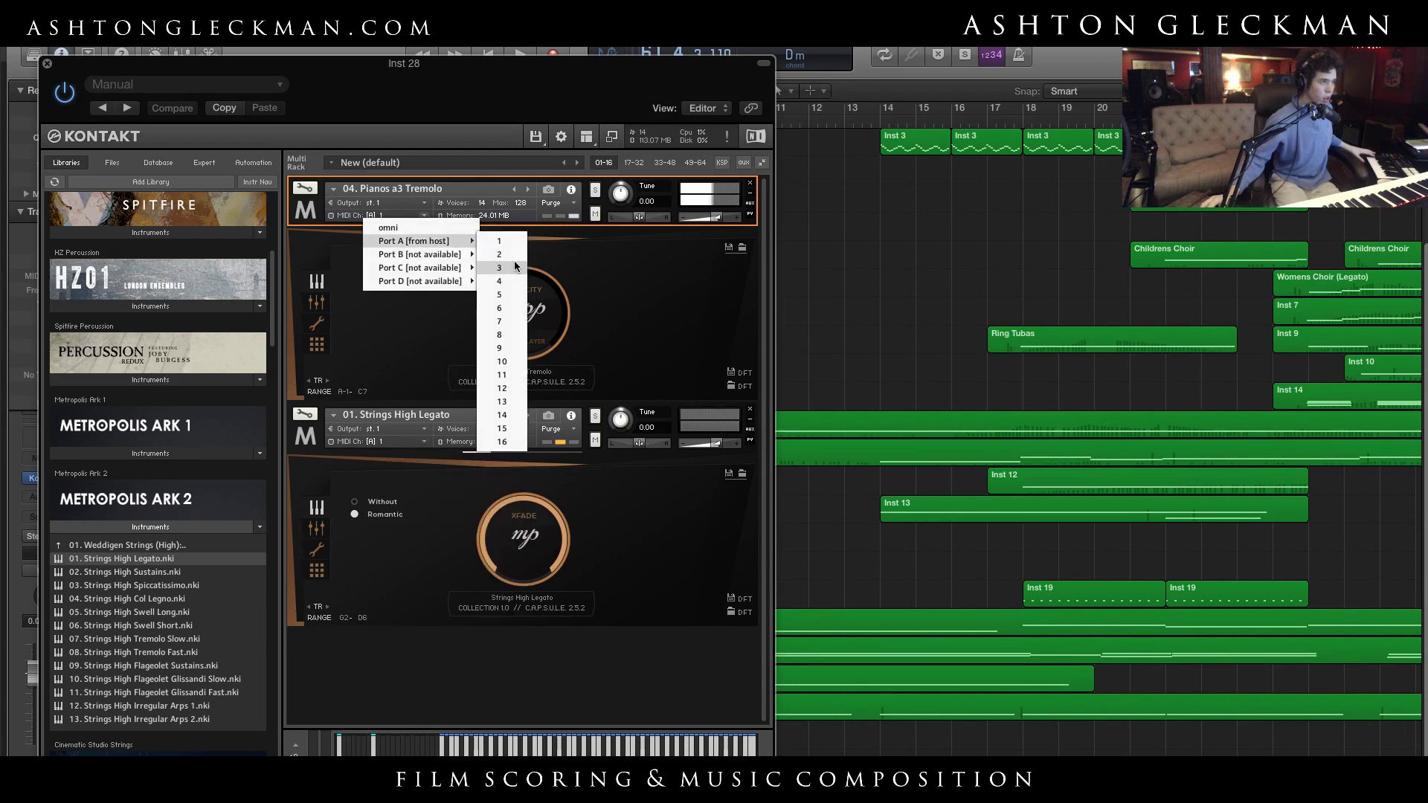
{"action": "left_click", "coordinate": [514, 263]}
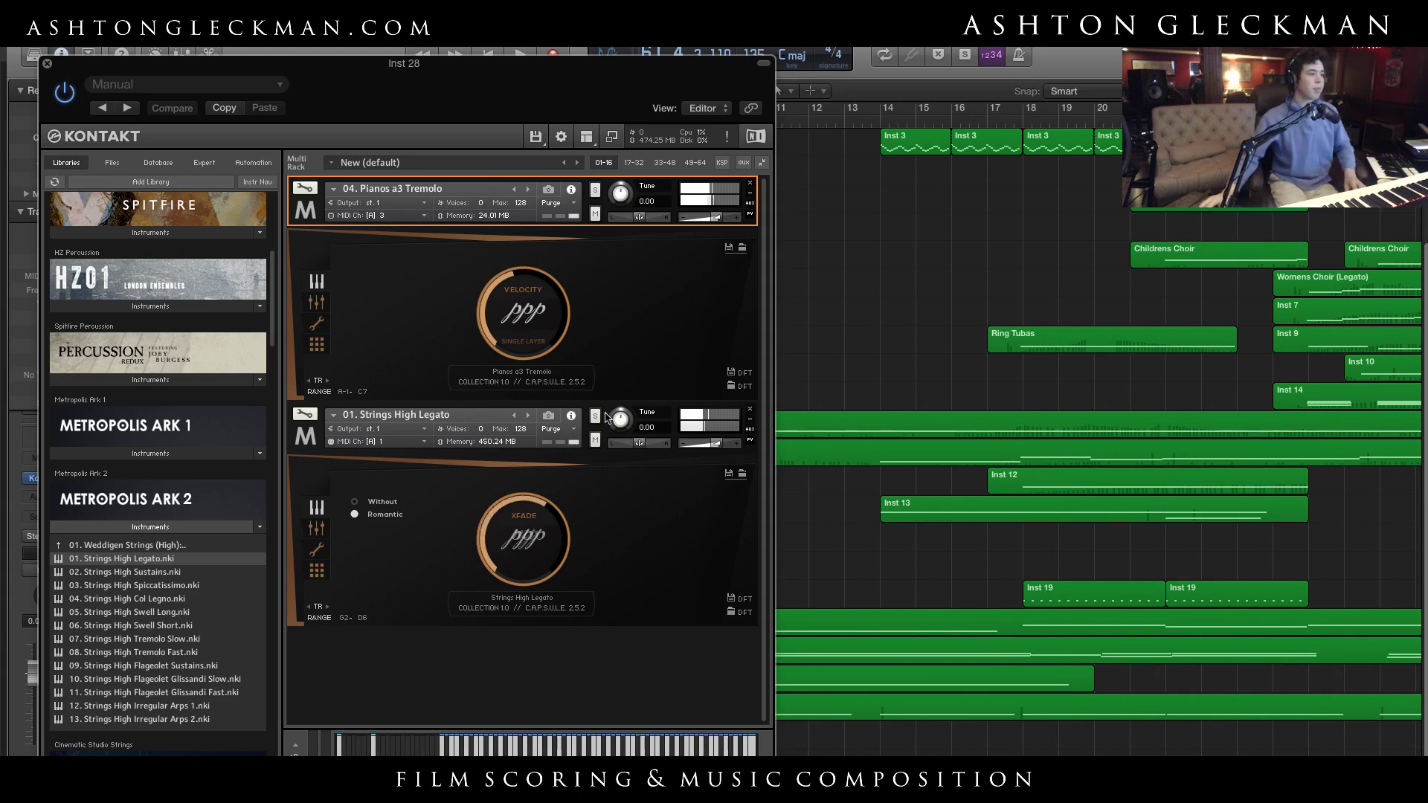
{"action": "key", "text": "space"}
{"action": "key", "text": "space"}
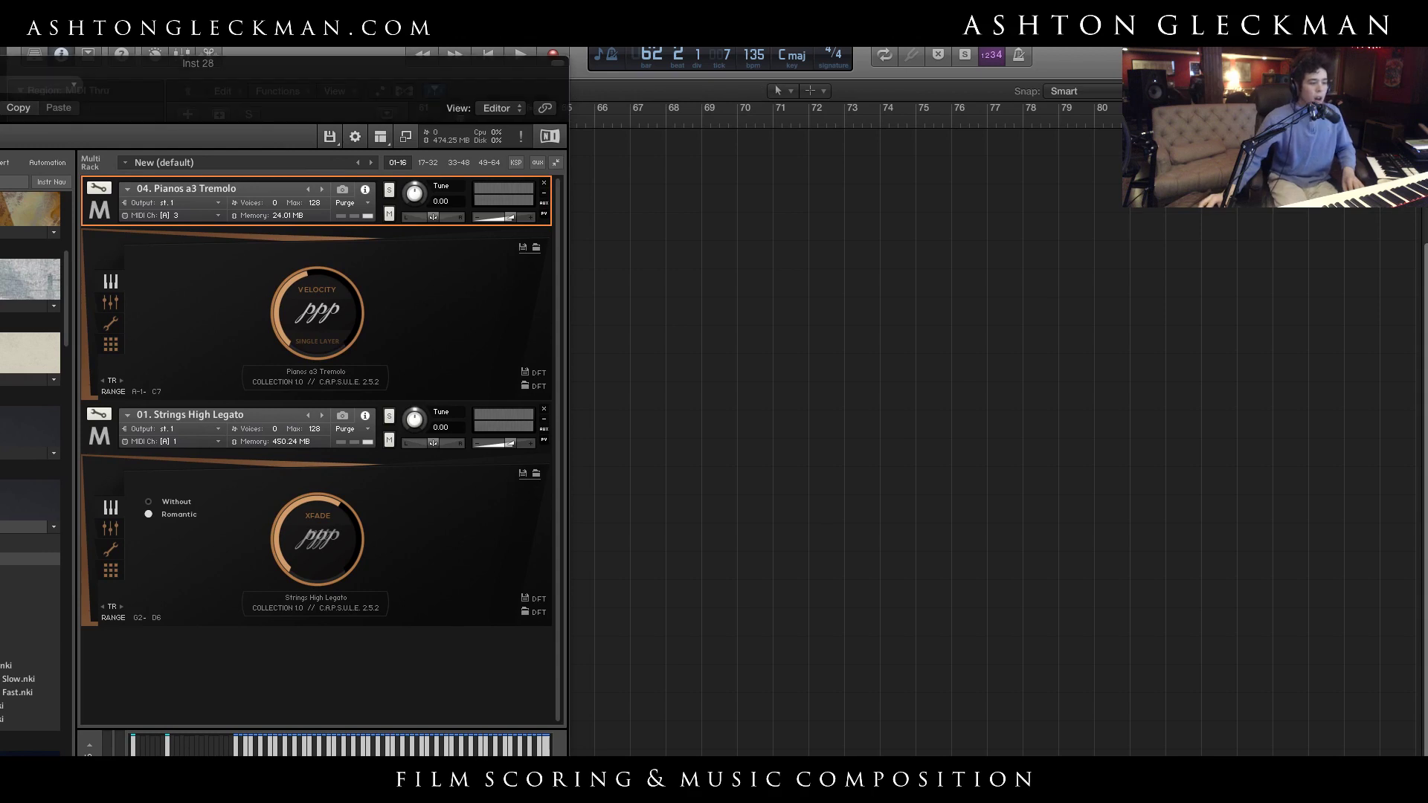
{"action": "scroll", "coordinate": [995, 435], "scroll_direction": "left", "scroll_amount": 10}
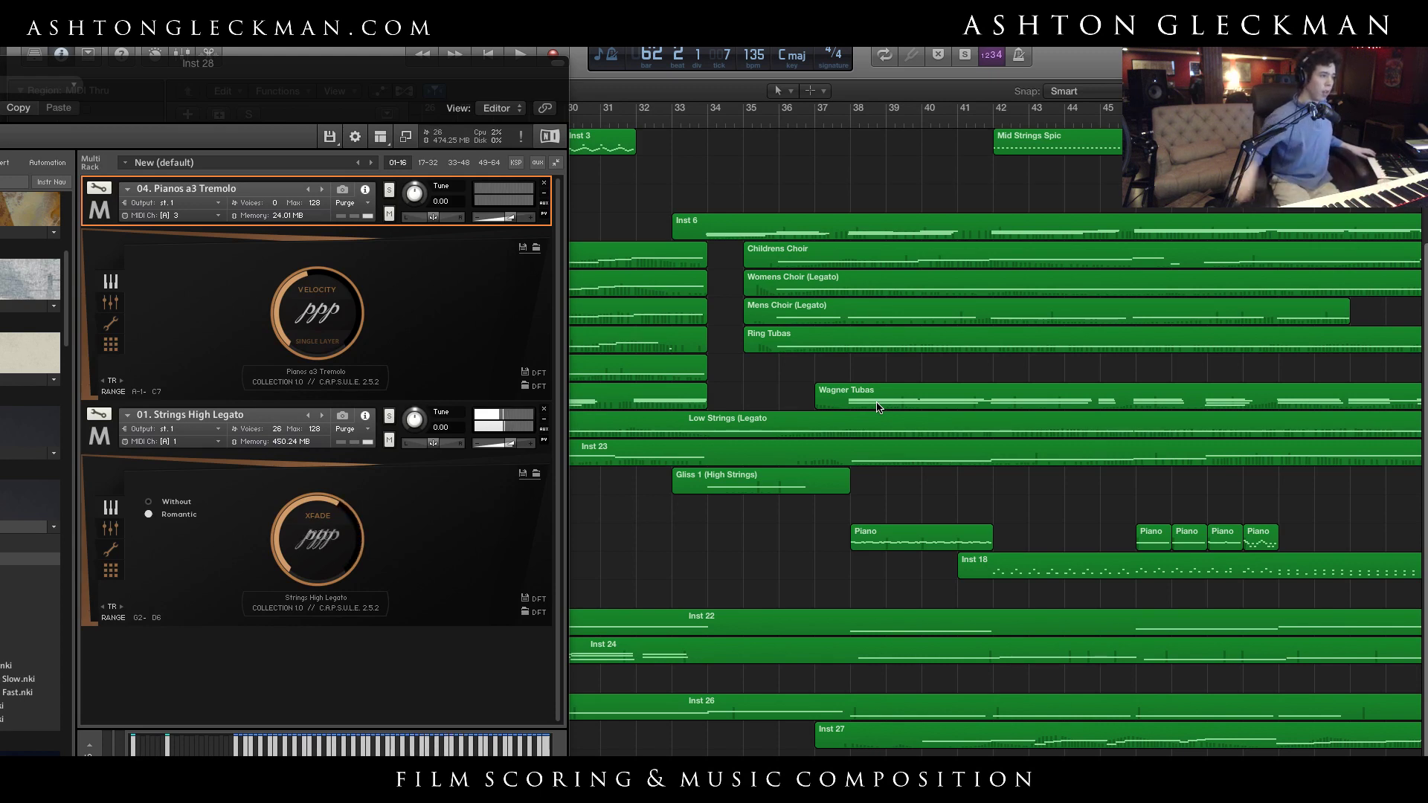
Set the MIDI channel of Pianos a3 Tremolo to A 1 and that of Strings High Legato to A 5
{"action": "left_click", "coordinate": [215, 218]}
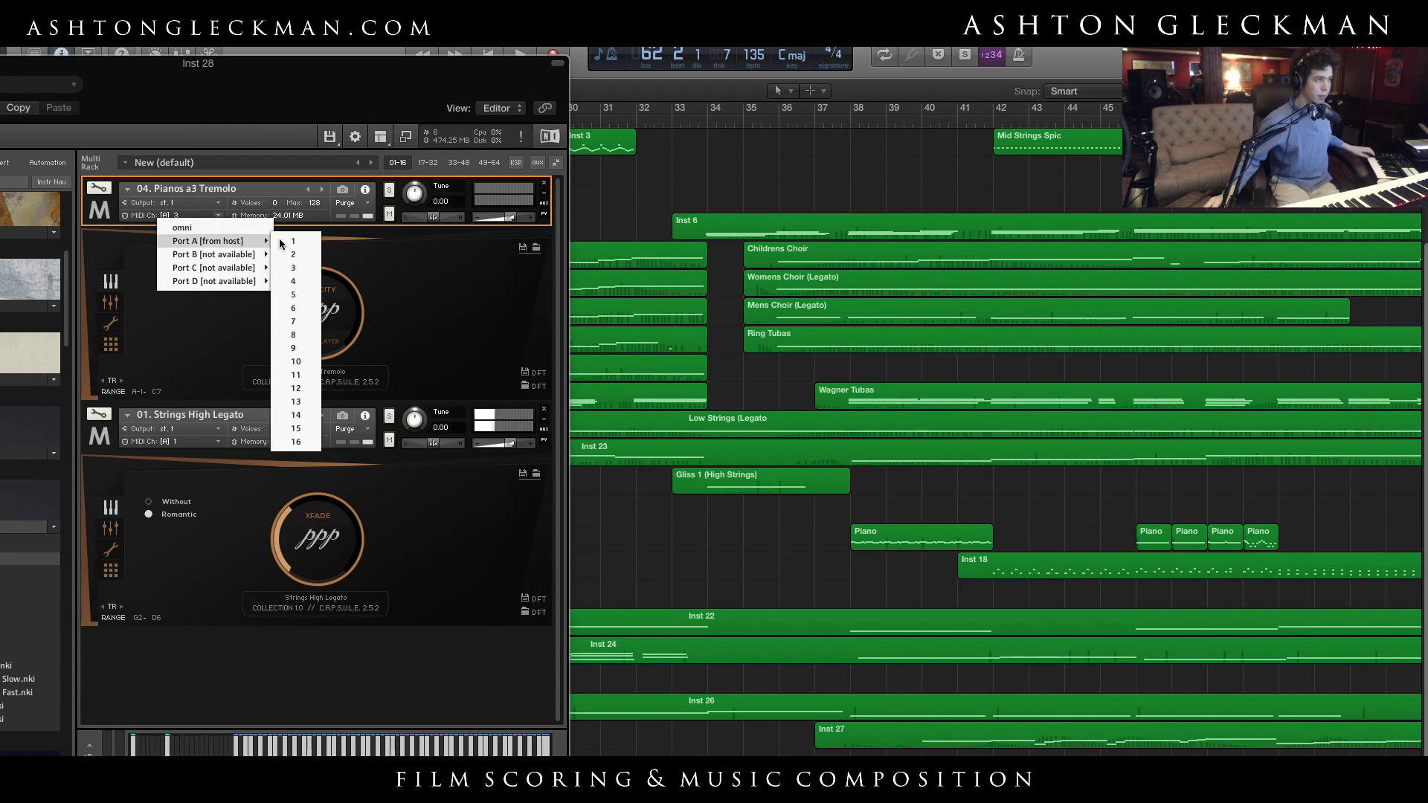
{"action": "left_click", "coordinate": [292, 244]}
{"action": "left_click", "coordinate": [217, 442]}
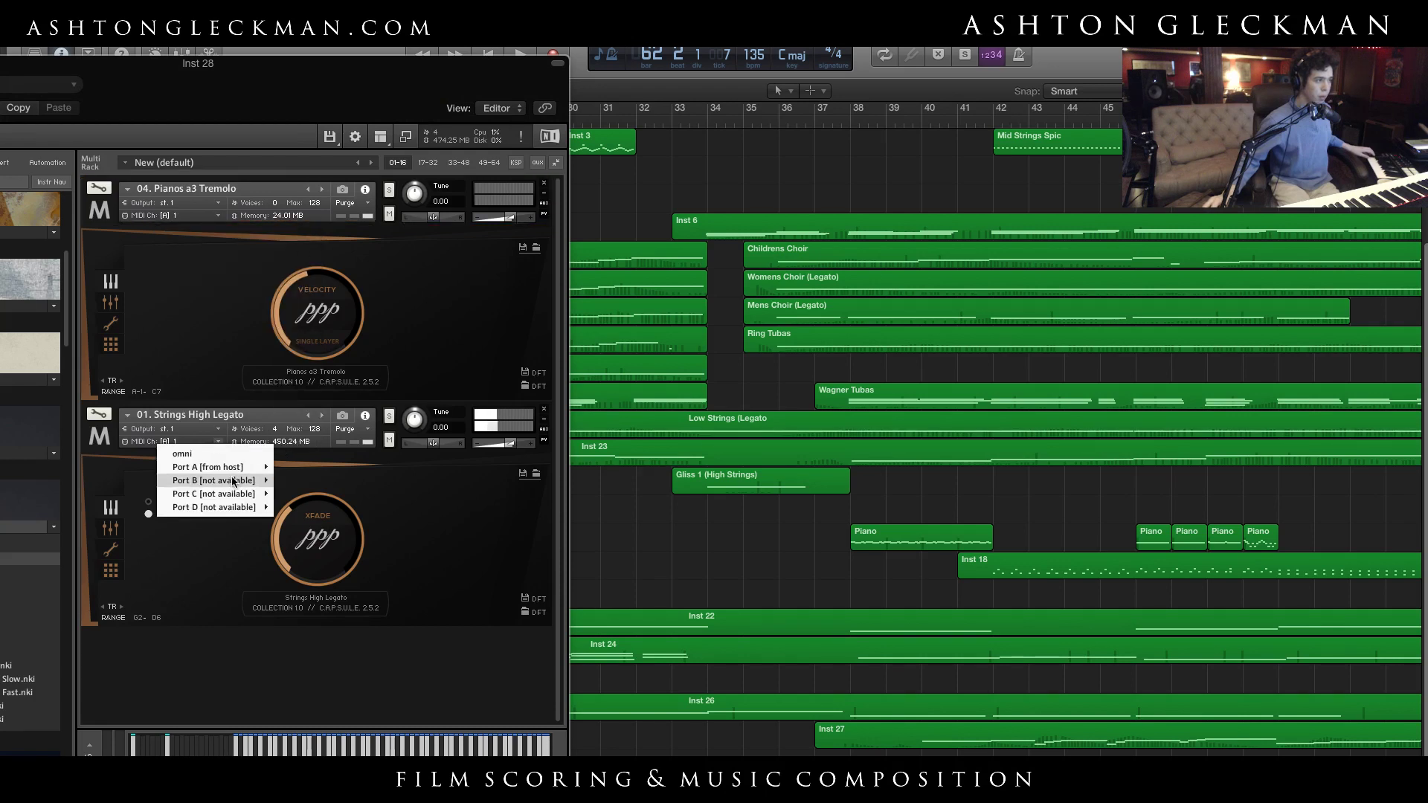
{"action": "mouse_move", "coordinate": [233, 467]}
{"action": "left_click", "coordinate": [295, 523]}
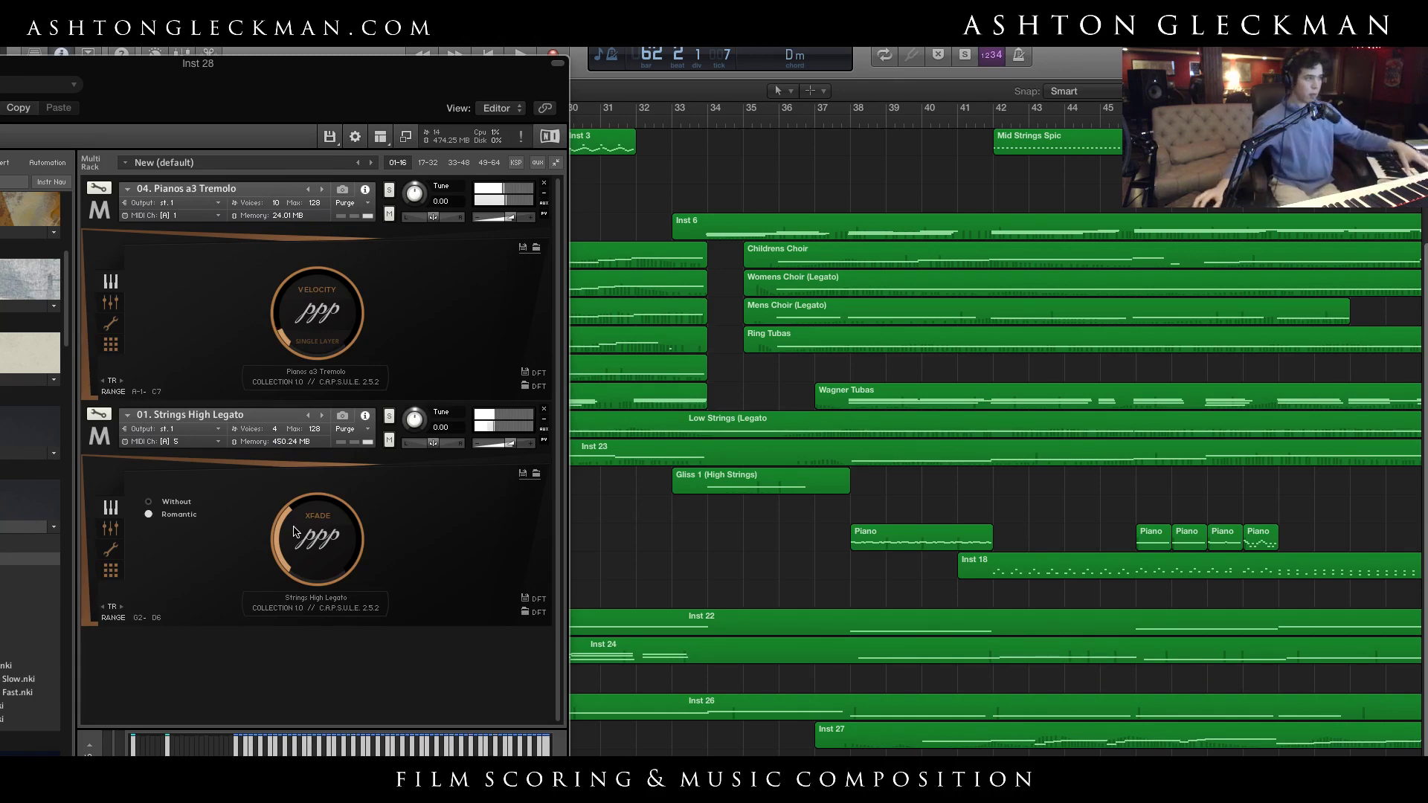
Move the instrument window beside the track list and try the Without vibrato style on Strings High Legato, switching back to Romantic
{"action": "left_click_drag", "start_coordinate": [374, 112], "coordinate": [1042, 75]}
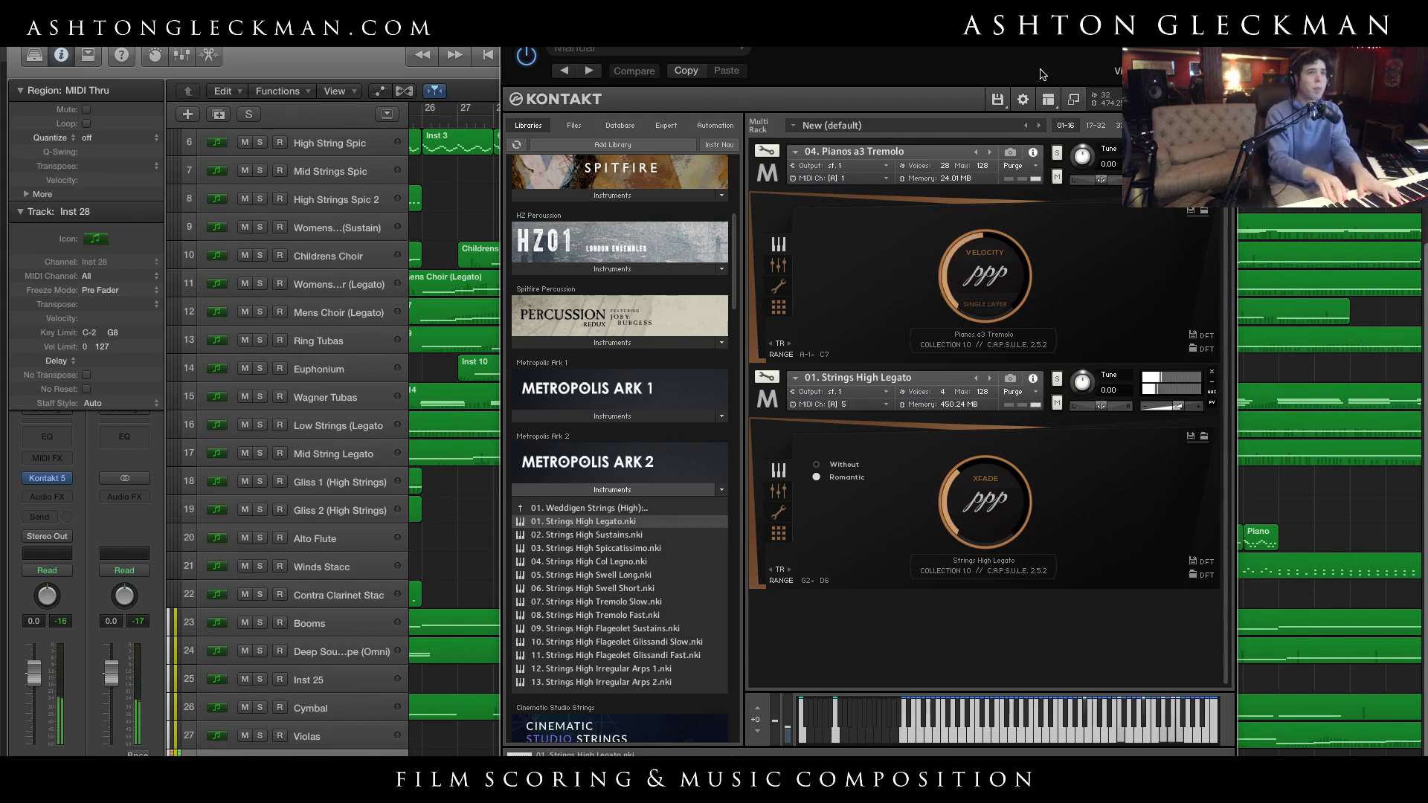
{"action": "key", "text": "space"}
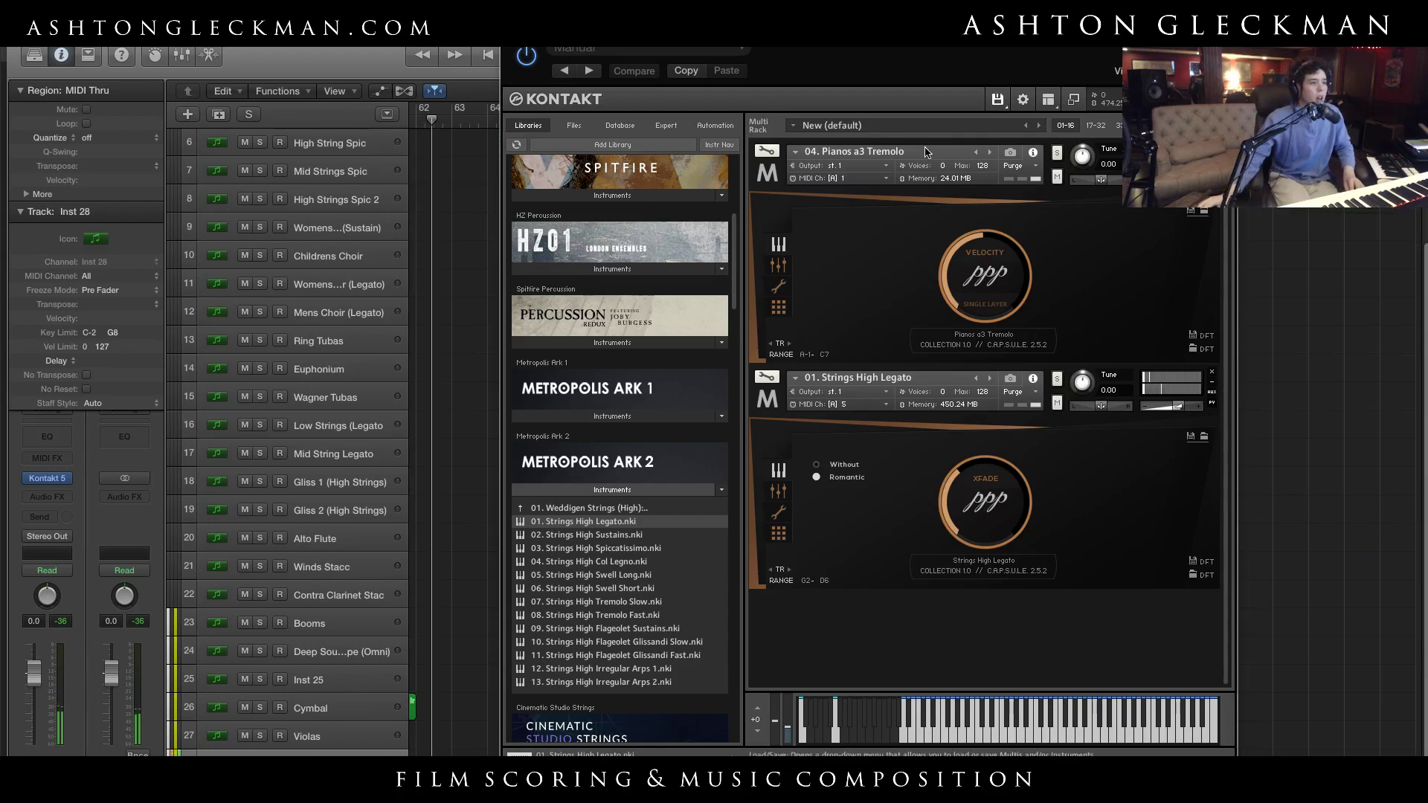
{"action": "left_click", "coordinate": [816, 464]}
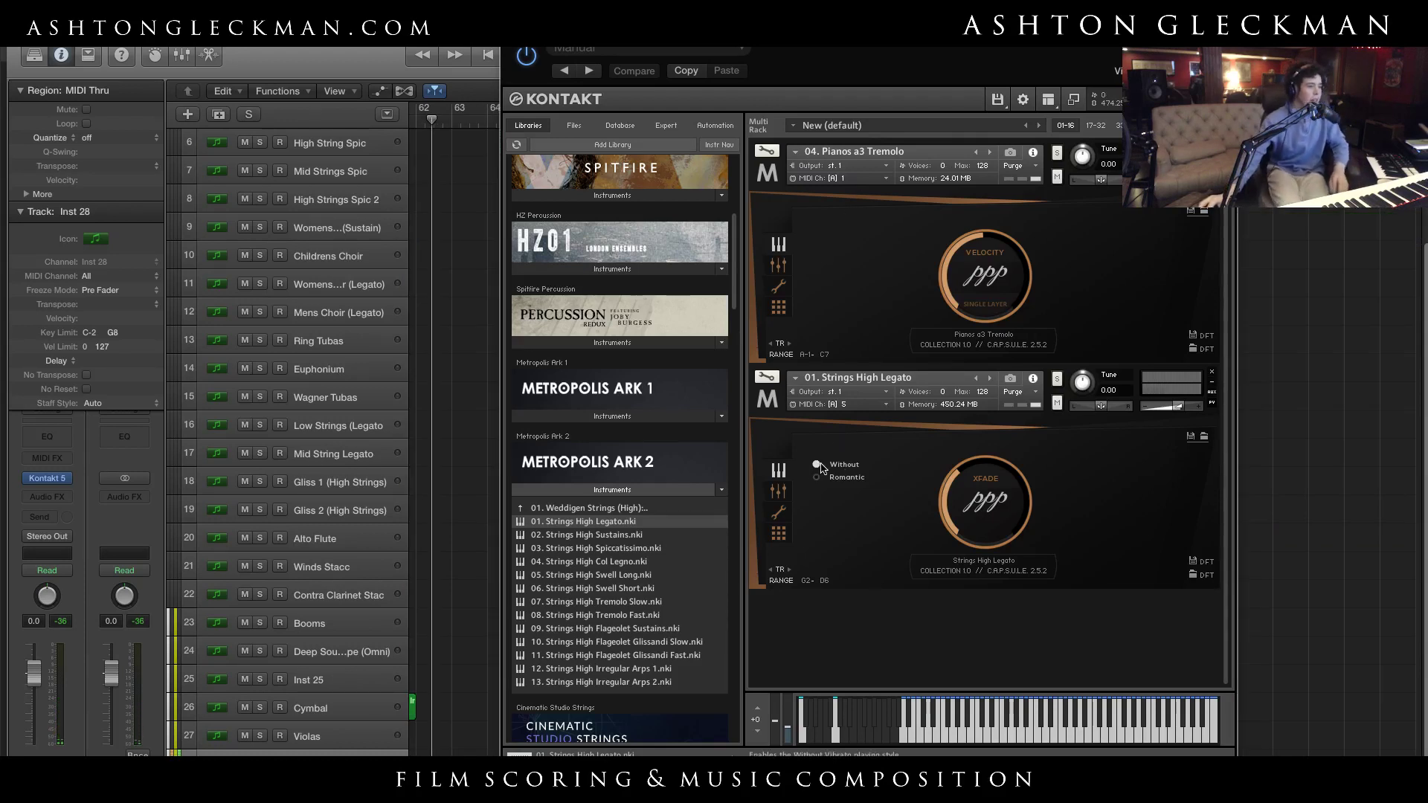
{"action": "left_click", "coordinate": [837, 477]}
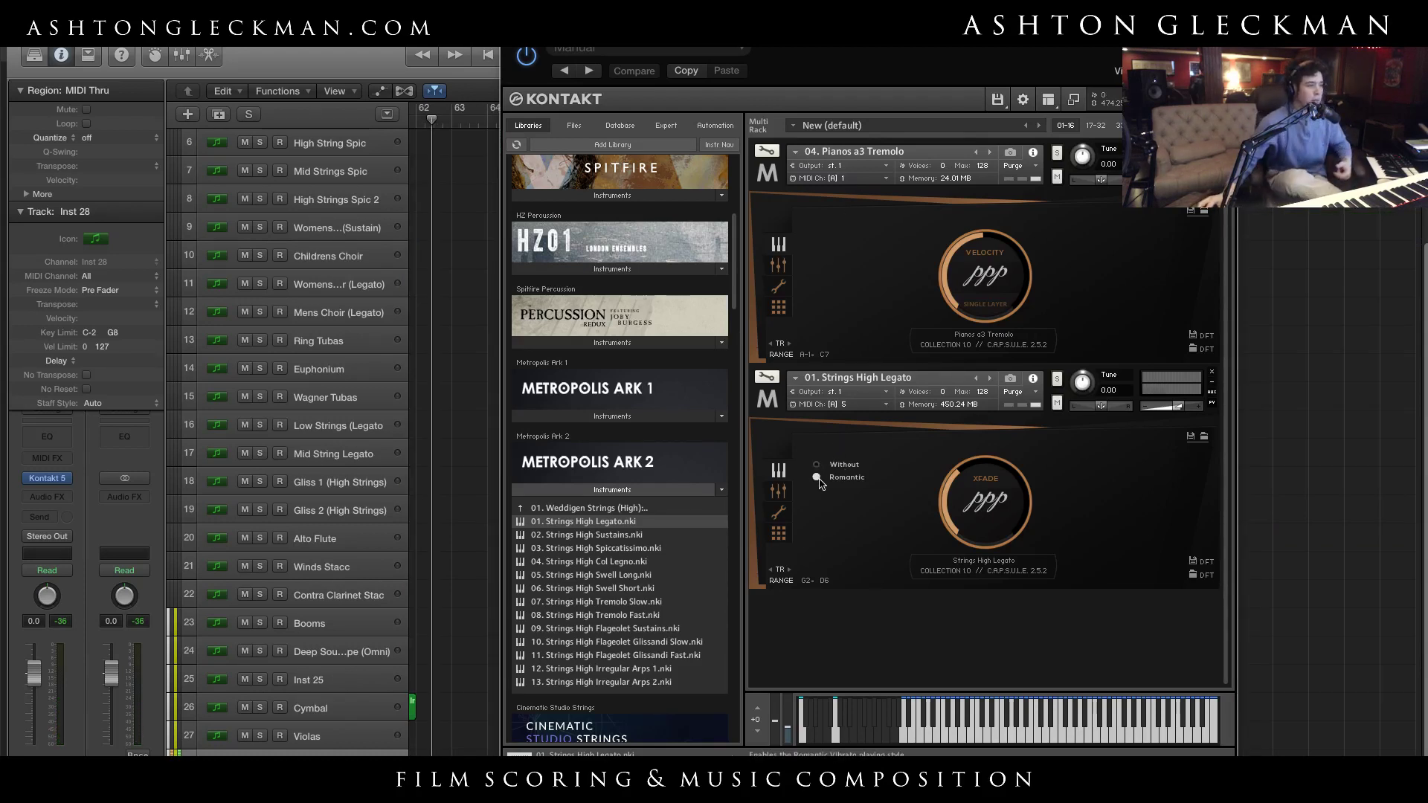
{"action": "left_click_drag", "start_coordinate": [928, 58], "coordinate": [931, 58]}
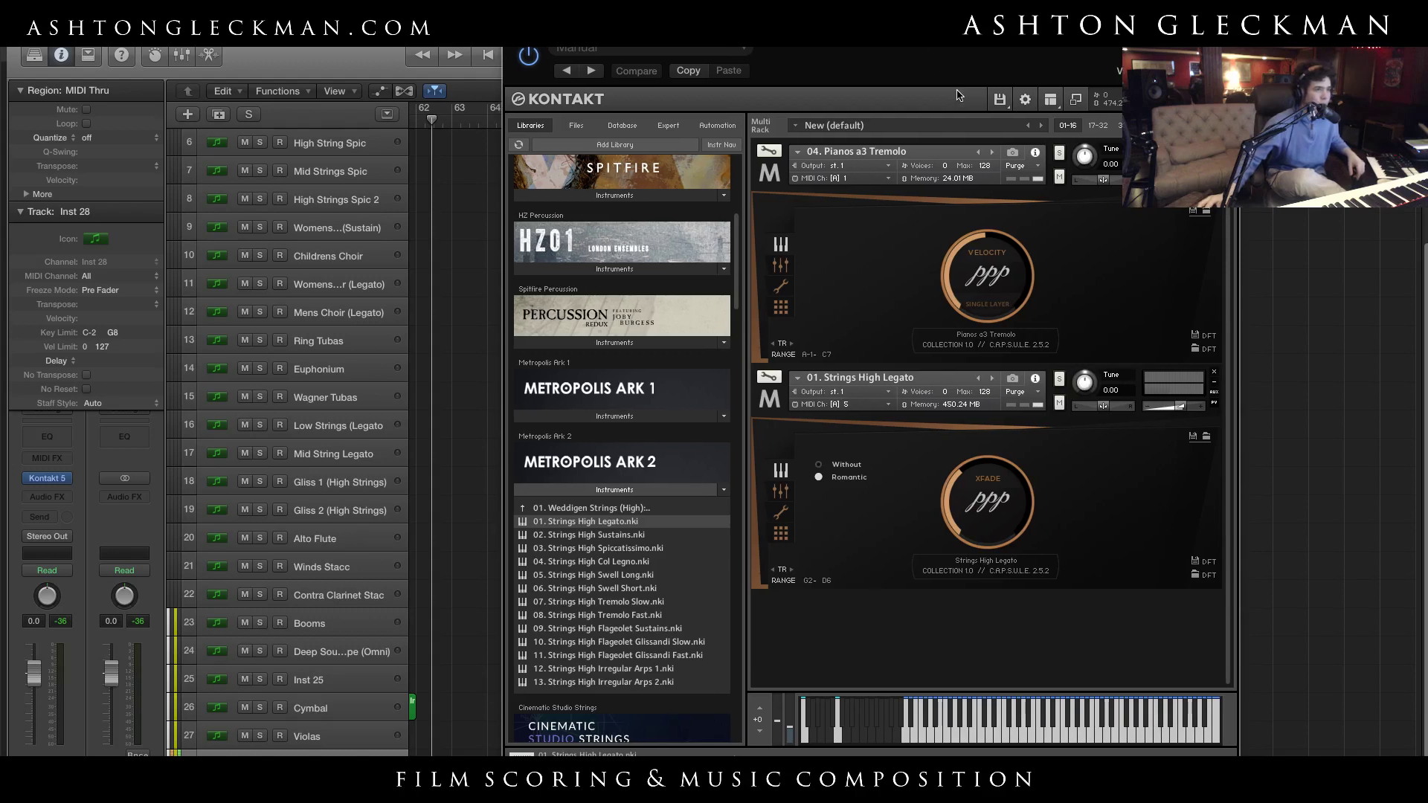
Solo Strings High Legato on MIDI channel A 1 and compare its Without and Romantic vibrato styles
{"action": "left_click", "coordinate": [844, 404]}
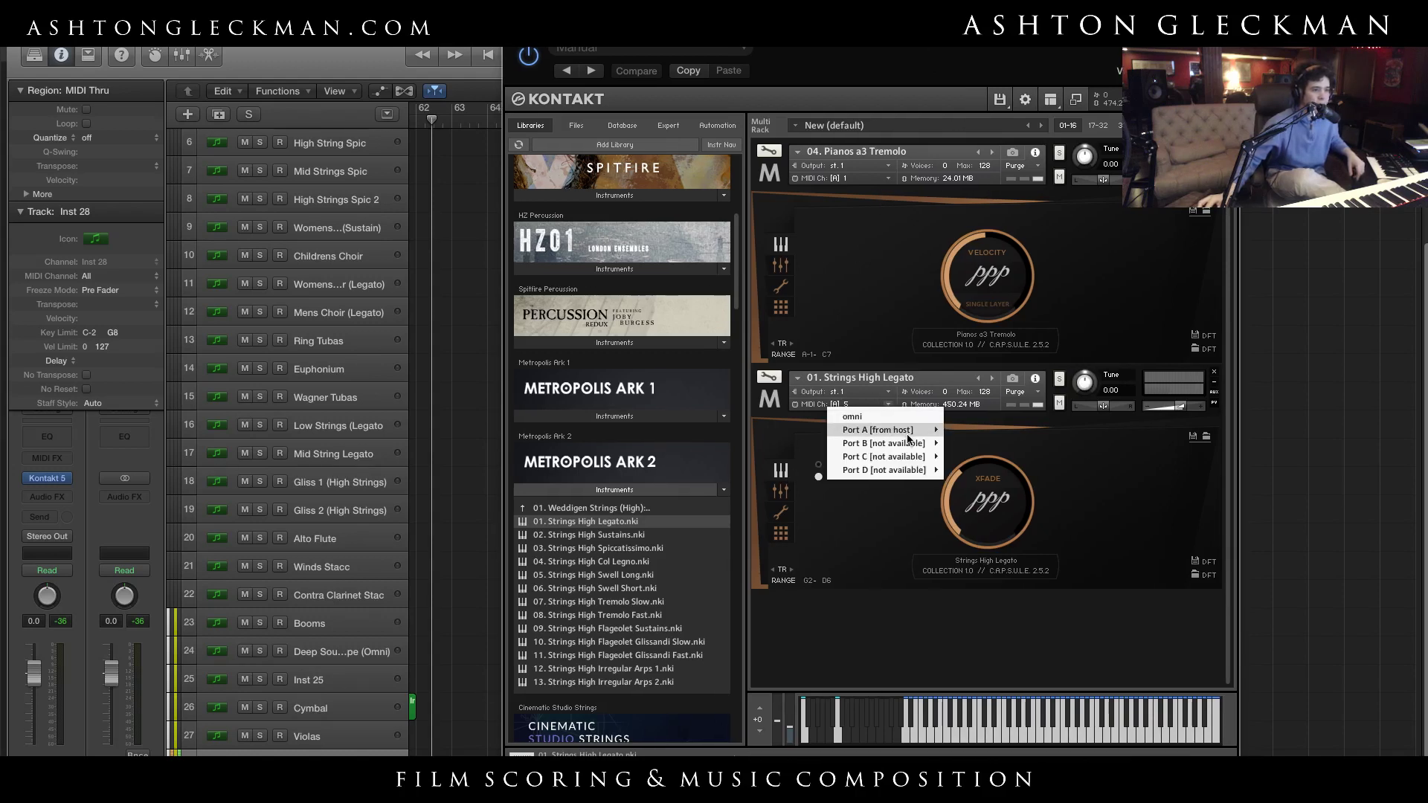
{"action": "mouse_move", "coordinate": [915, 430]}
{"action": "left_click", "coordinate": [959, 430]}
{"action": "left_click", "coordinate": [1059, 380]}
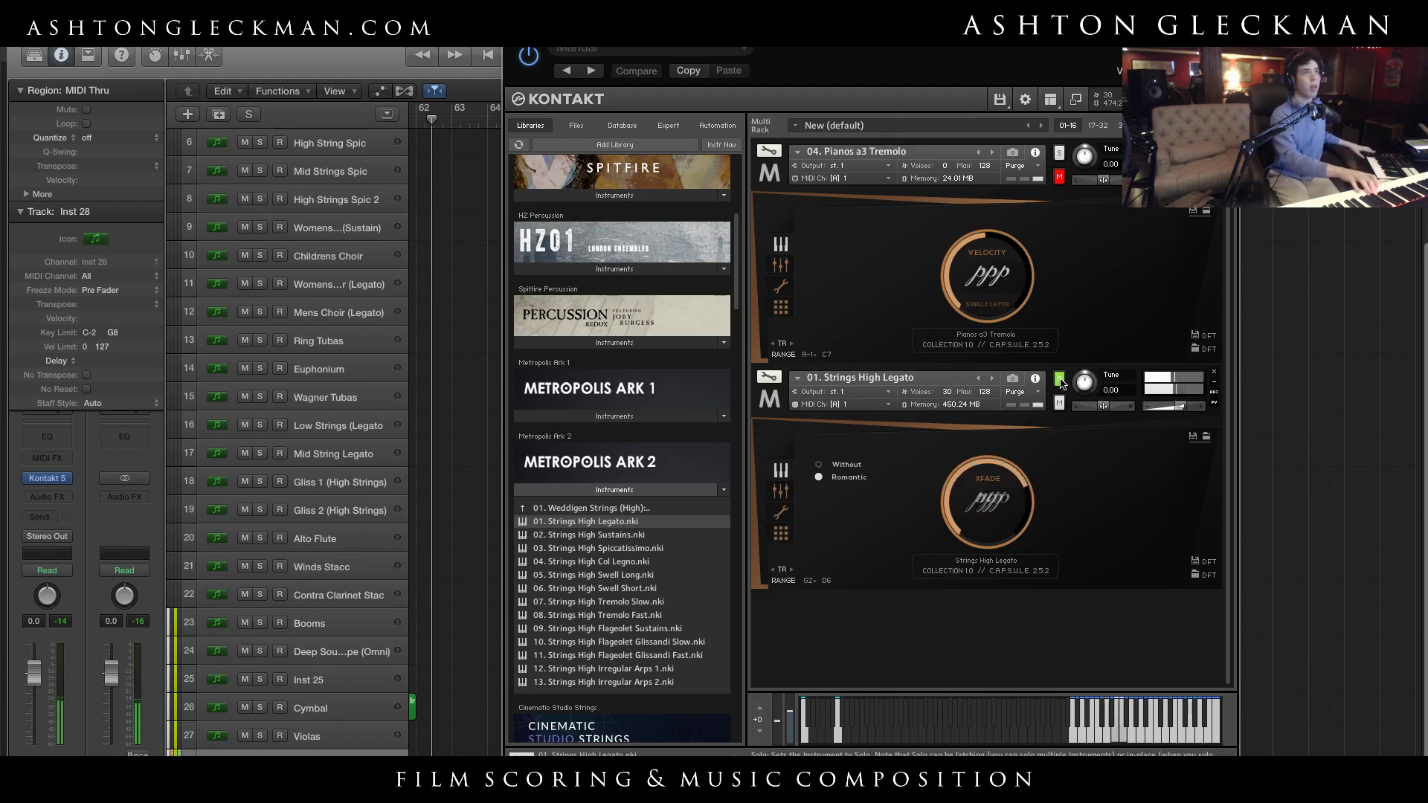
{"action": "left_click", "coordinate": [818, 465]}
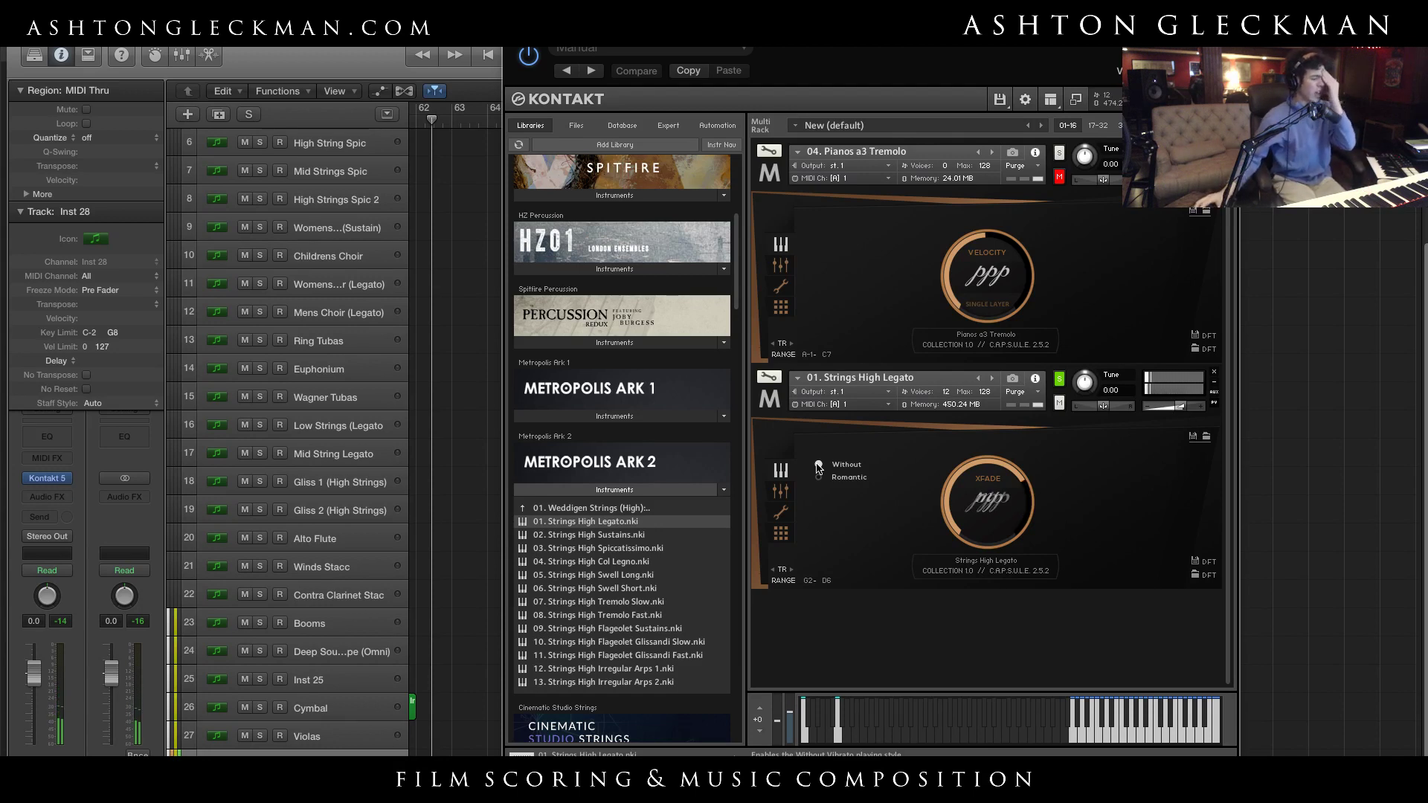
{"action": "left_click", "coordinate": [818, 477]}
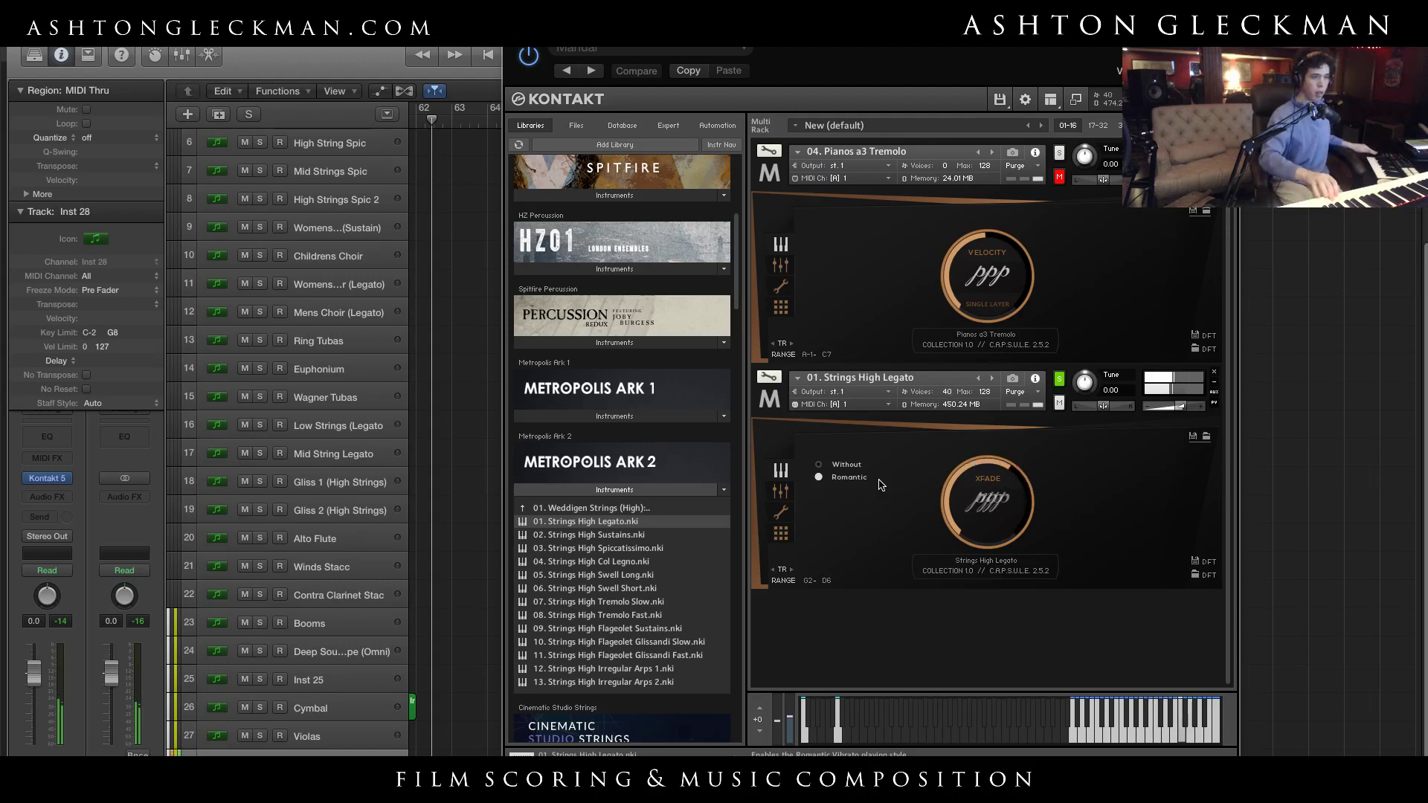
Replace Strings High Legato with 01. Harmonium Sustains from Metropolis Ark 2's District IV - Keys, 03. Thekla Harmonium
{"action": "double_click", "coordinate": [591, 507]}
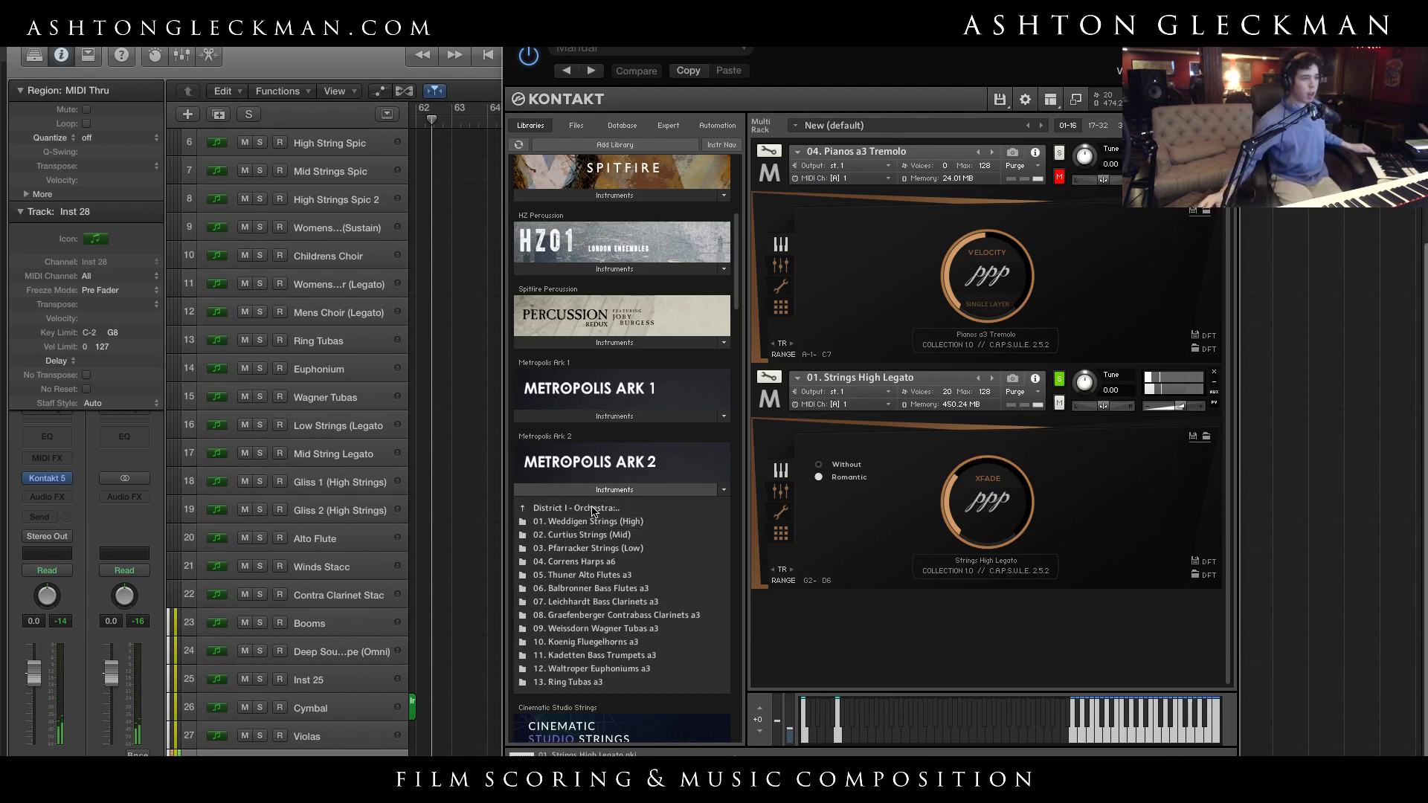
{"action": "double_click", "coordinate": [600, 561]}
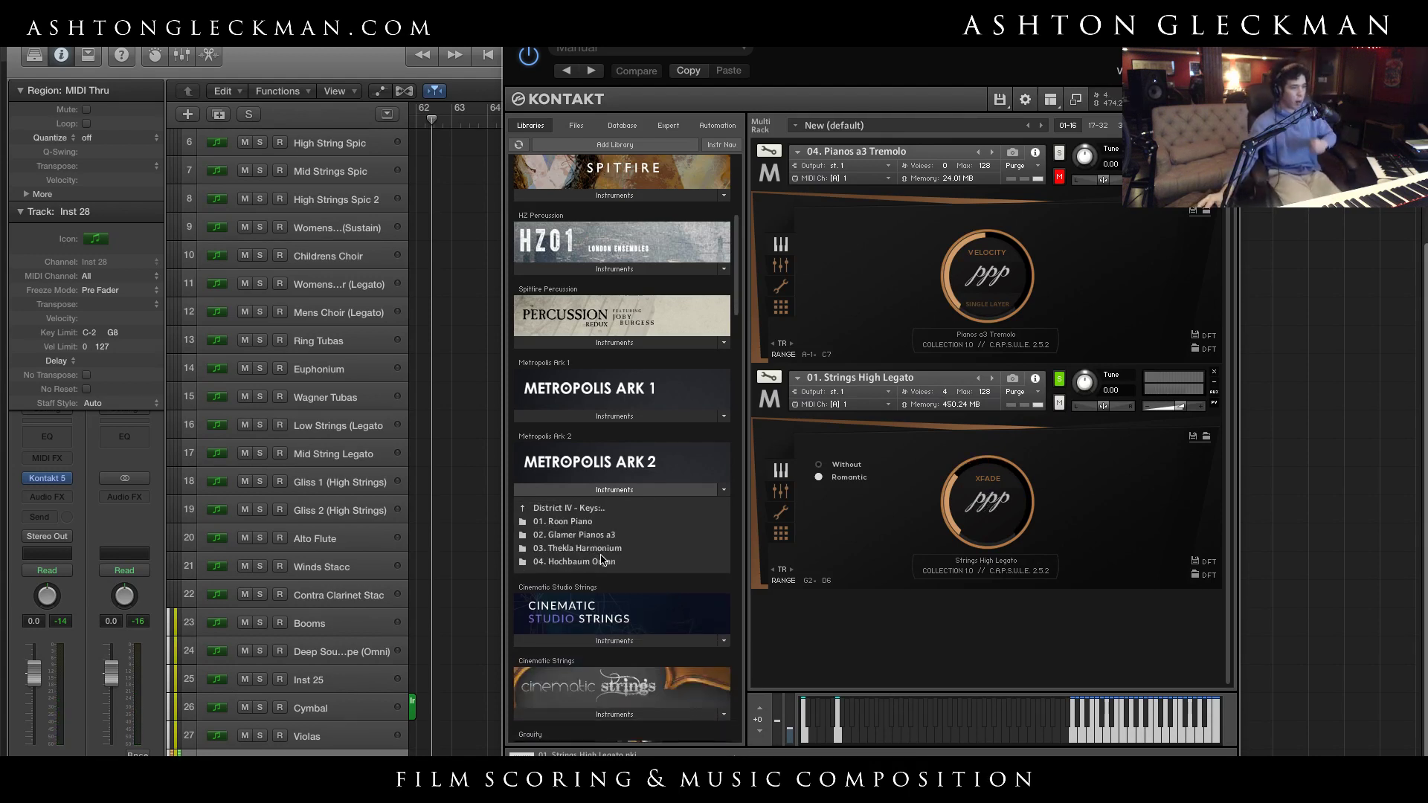
{"action": "double_click", "coordinate": [603, 548]}
{"action": "double_click", "coordinate": [587, 521]}
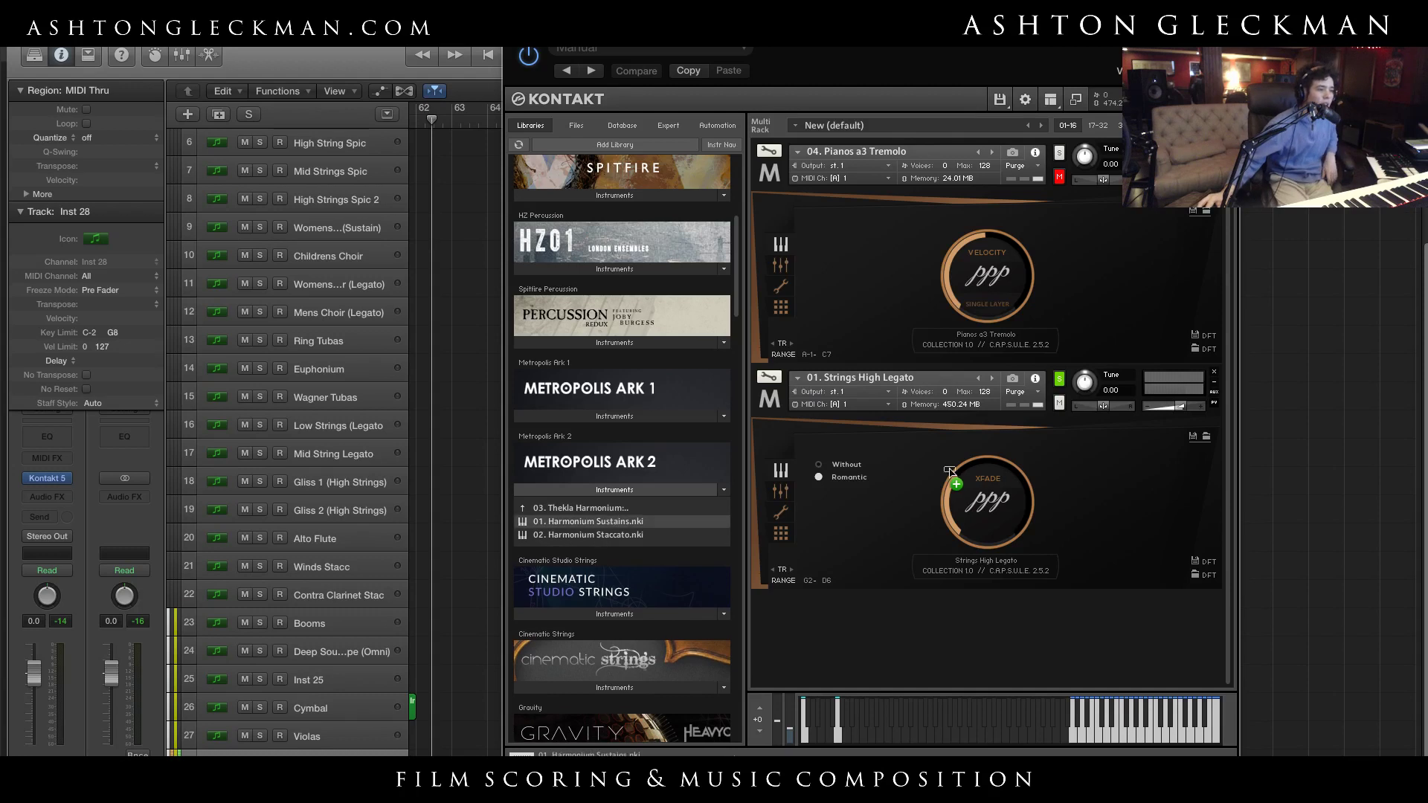
{"action": "left_click", "coordinate": [824, 275]}
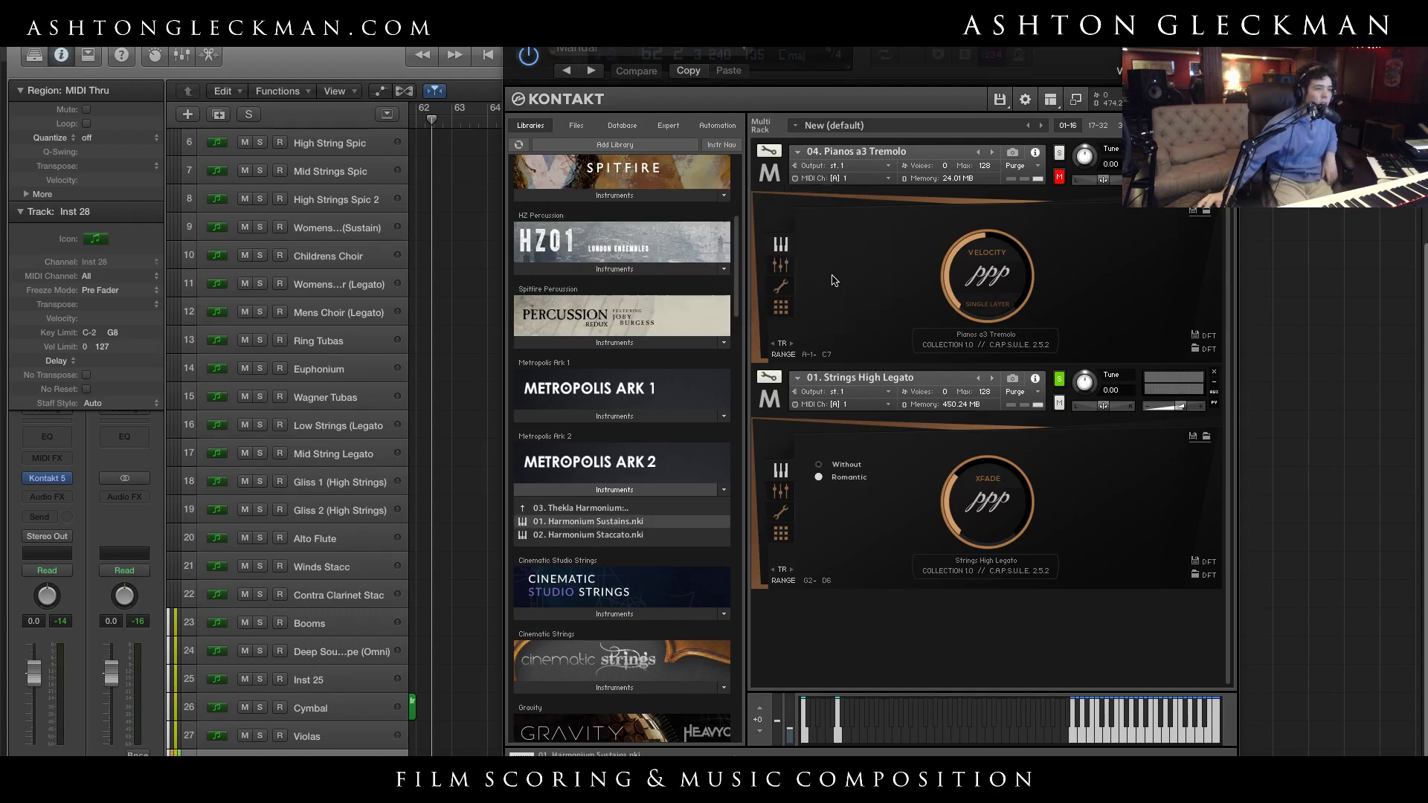
Replace Pianos a3 Tremolo with 02. Harmonium Staccato and unsolo Harmonium Sustains to play both patches together
{"action": "left_click", "coordinate": [565, 534]}
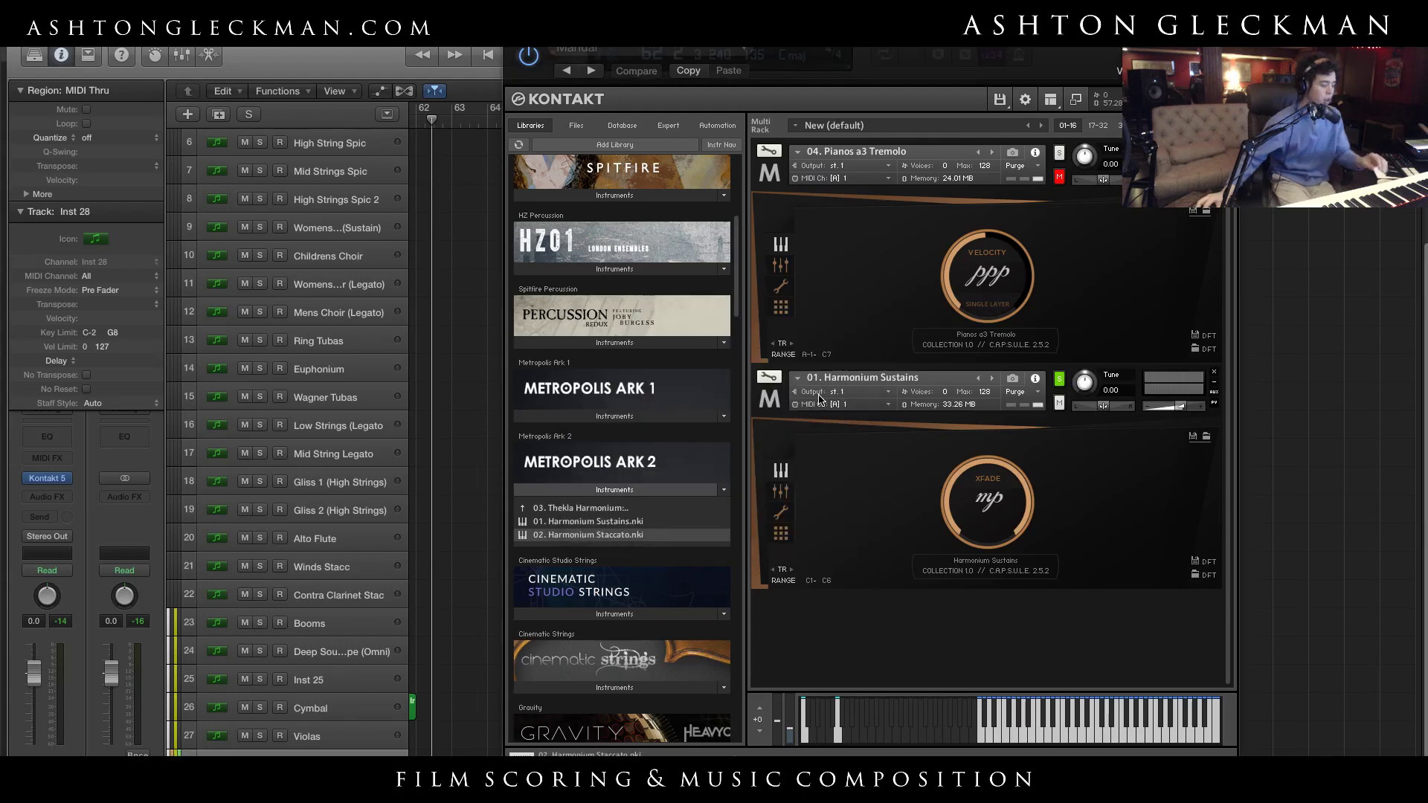
{"action": "left_click", "coordinate": [887, 178]}
{"action": "left_click", "coordinate": [866, 404]}
{"action": "left_click", "coordinate": [900, 328]}
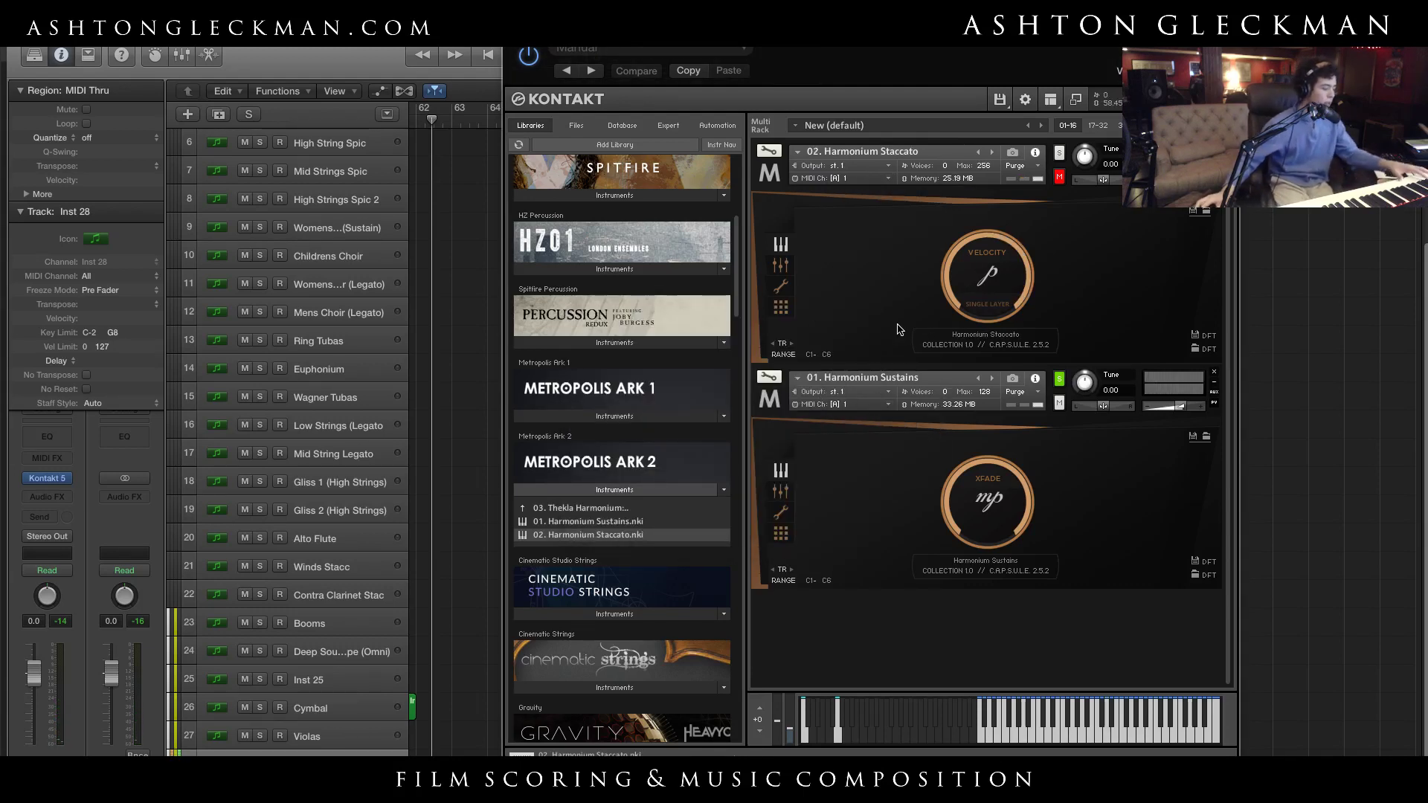
{"action": "left_click", "coordinate": [1059, 380]}
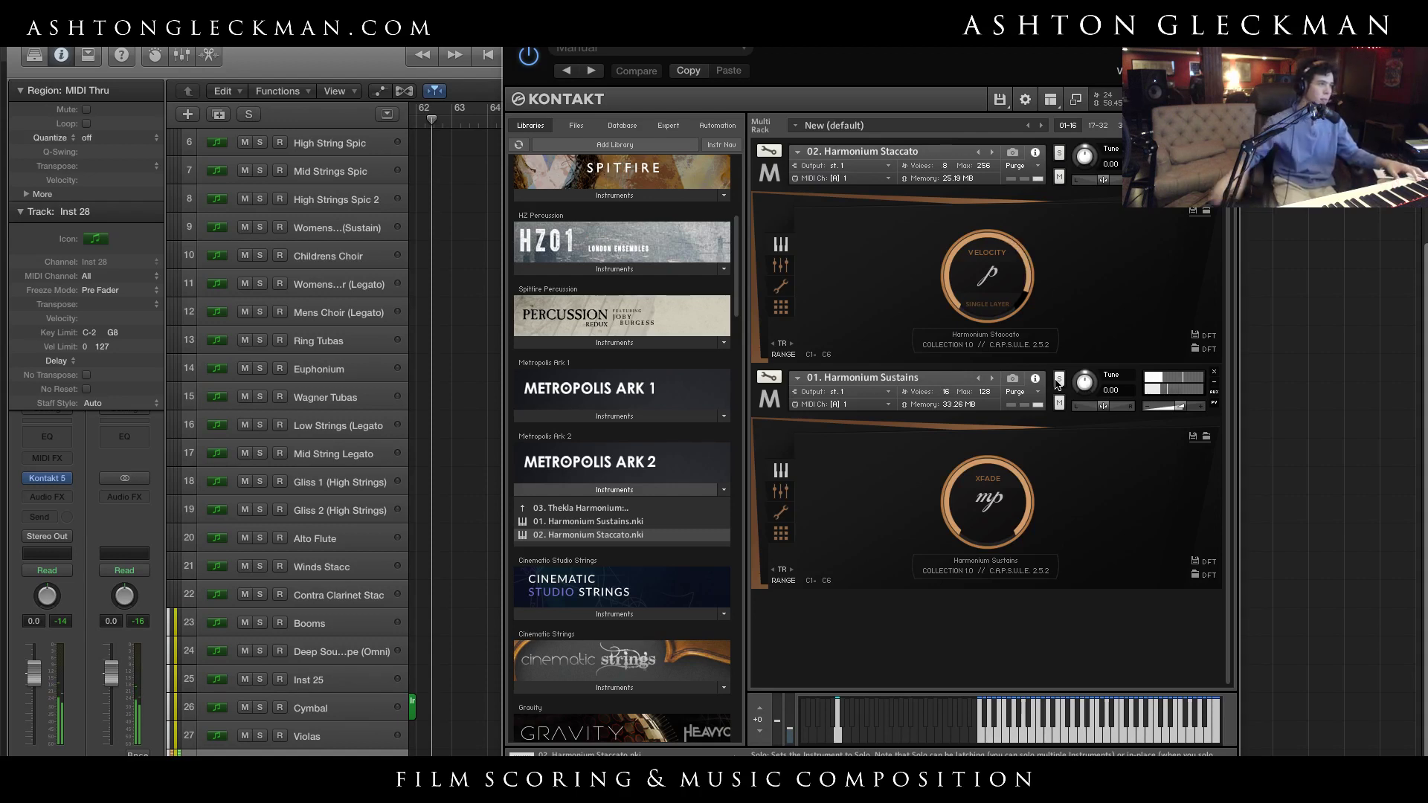
Select the Mid Strings Spic track to try its sound, and return to the Inst 28 track
{"action": "left_click", "coordinate": [299, 167]}
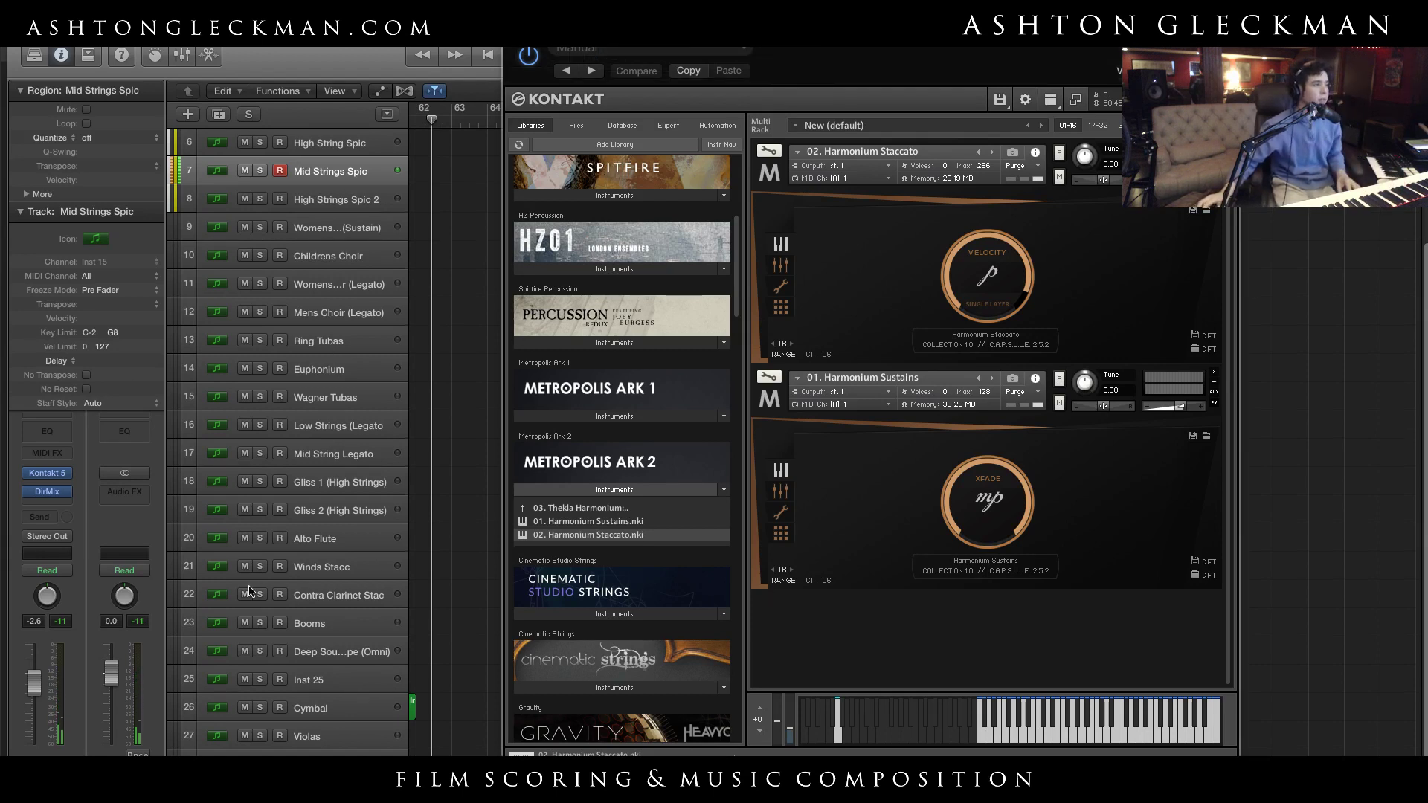
{"action": "scroll", "coordinate": [324, 725], "scroll_direction": "down", "scroll_amount": 1}
{"action": "double_click", "coordinate": [324, 736]}
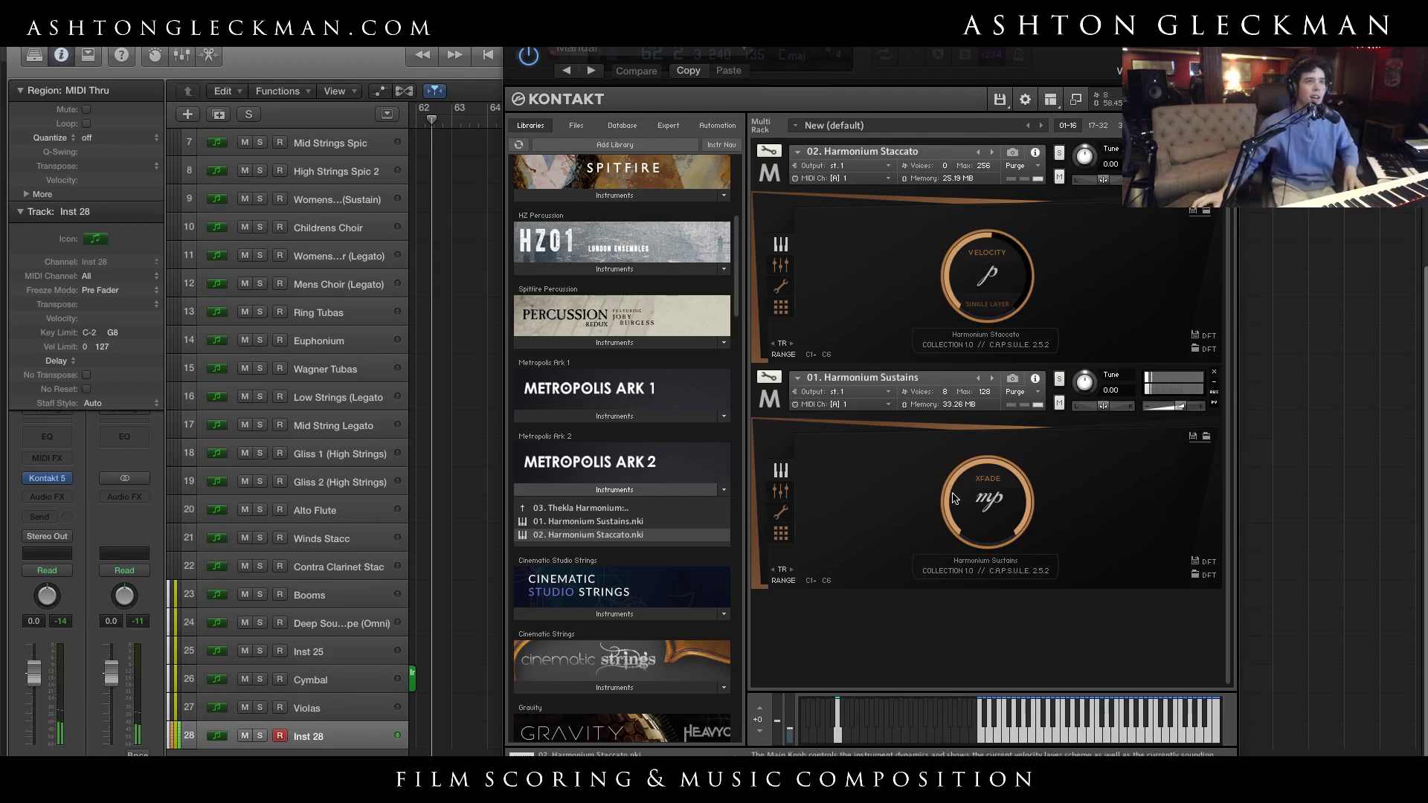
Replace Harmonium Sustains with 05. Organ Flute 8 4 Sustains from the 04. Hochbaum Organ folder and try it out
{"action": "scroll", "coordinate": [621, 446], "scroll_direction": "down", "scroll_amount": 3}
{"action": "left_click", "coordinate": [603, 392]}
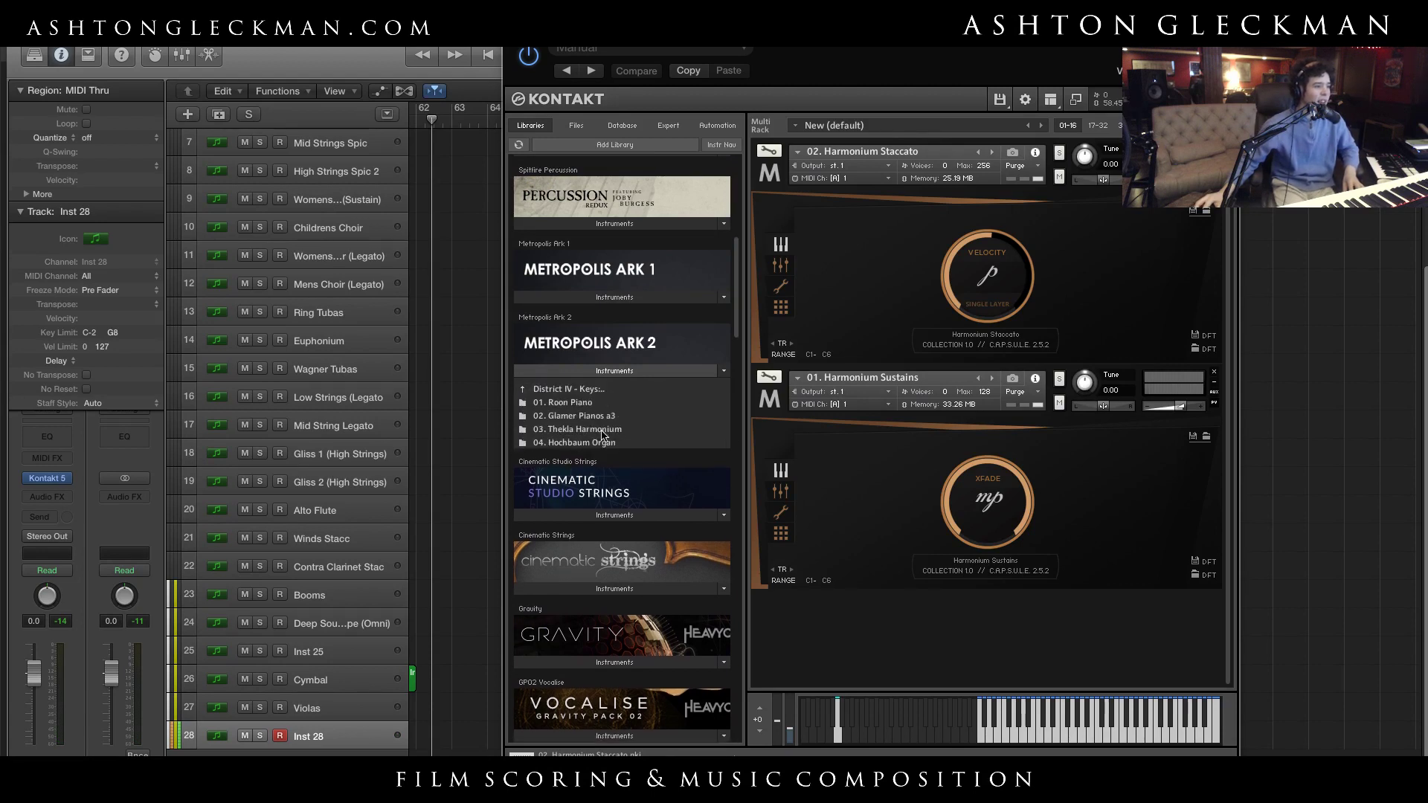
{"action": "left_click", "coordinate": [601, 439]}
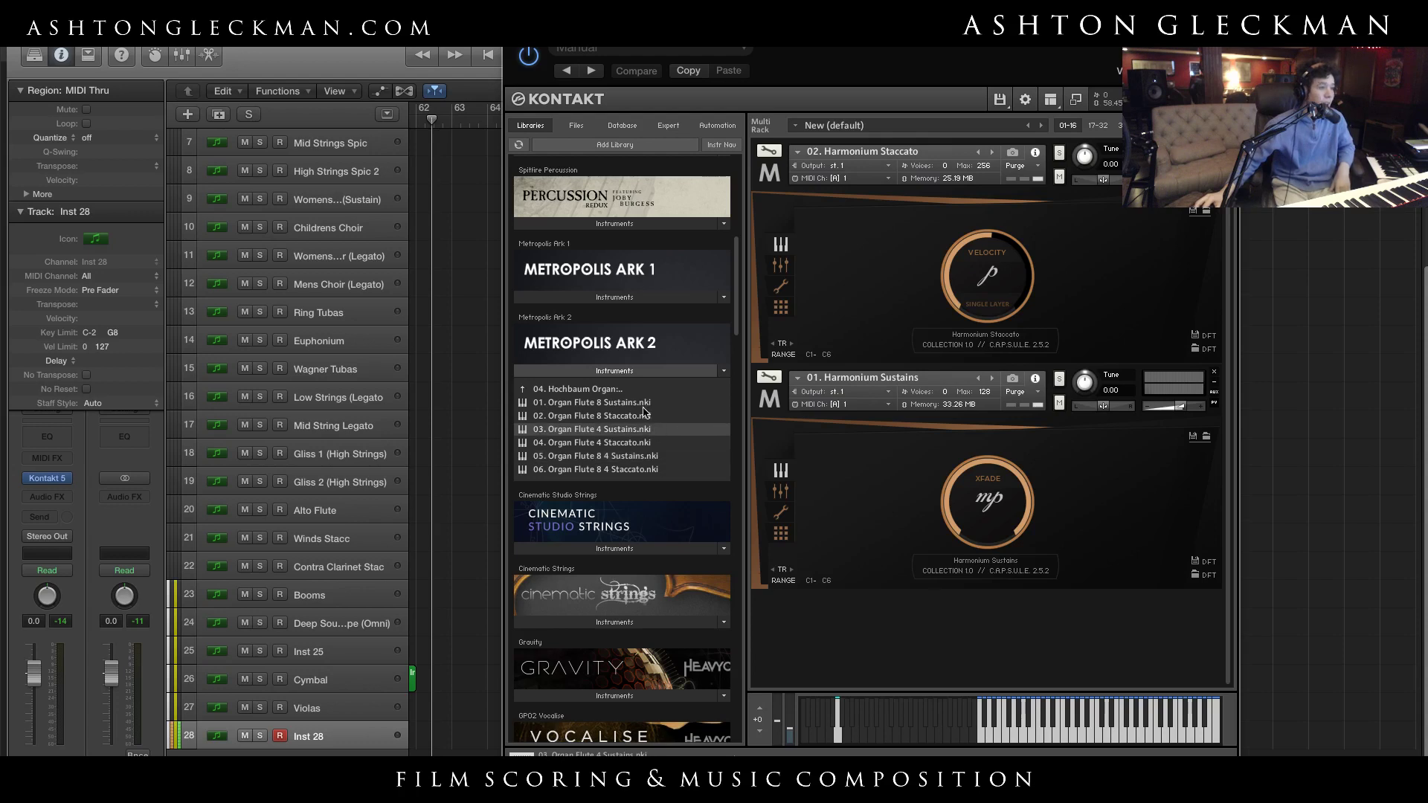
{"action": "left_click_drag", "start_coordinate": [639, 456], "coordinate": [809, 283]}
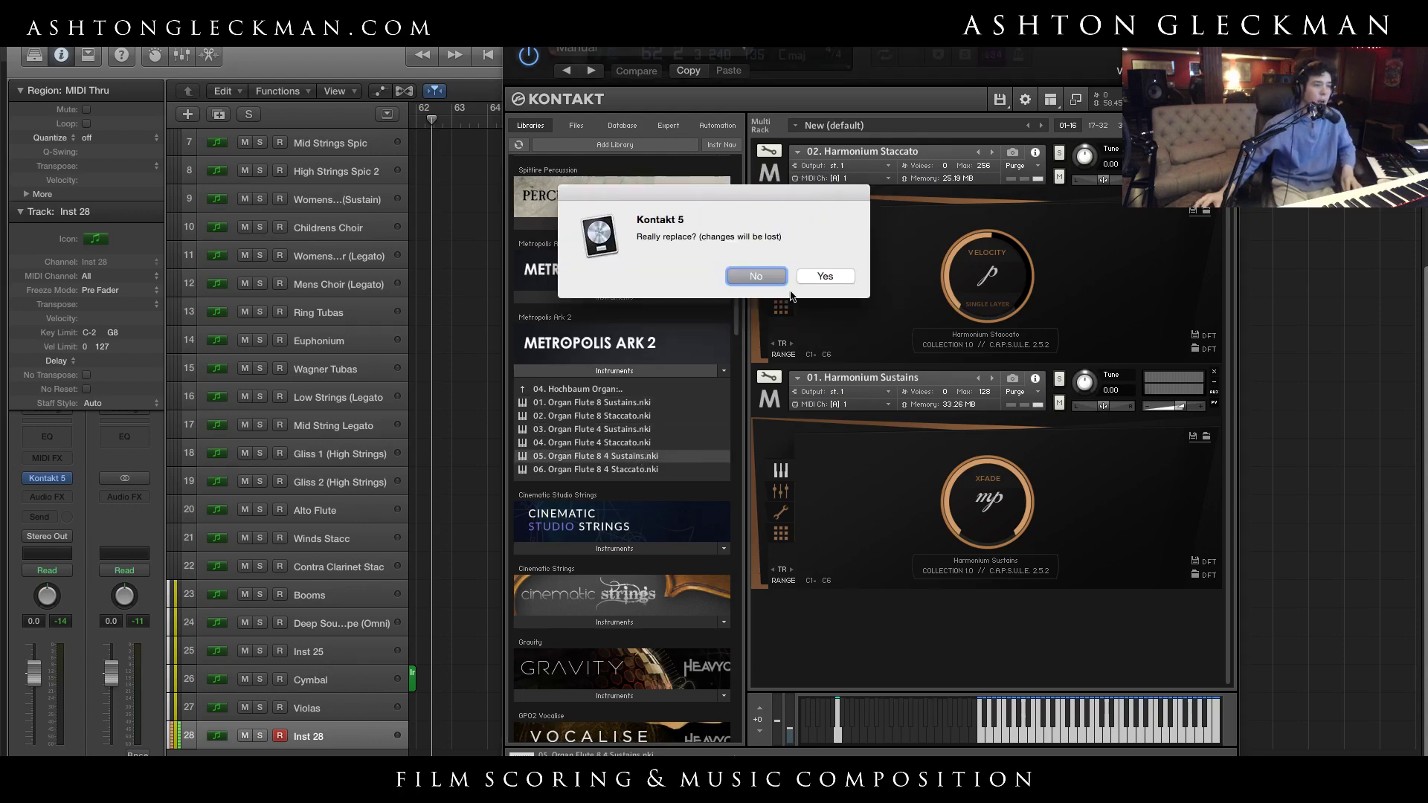
{"action": "left_click", "coordinate": [809, 284]}
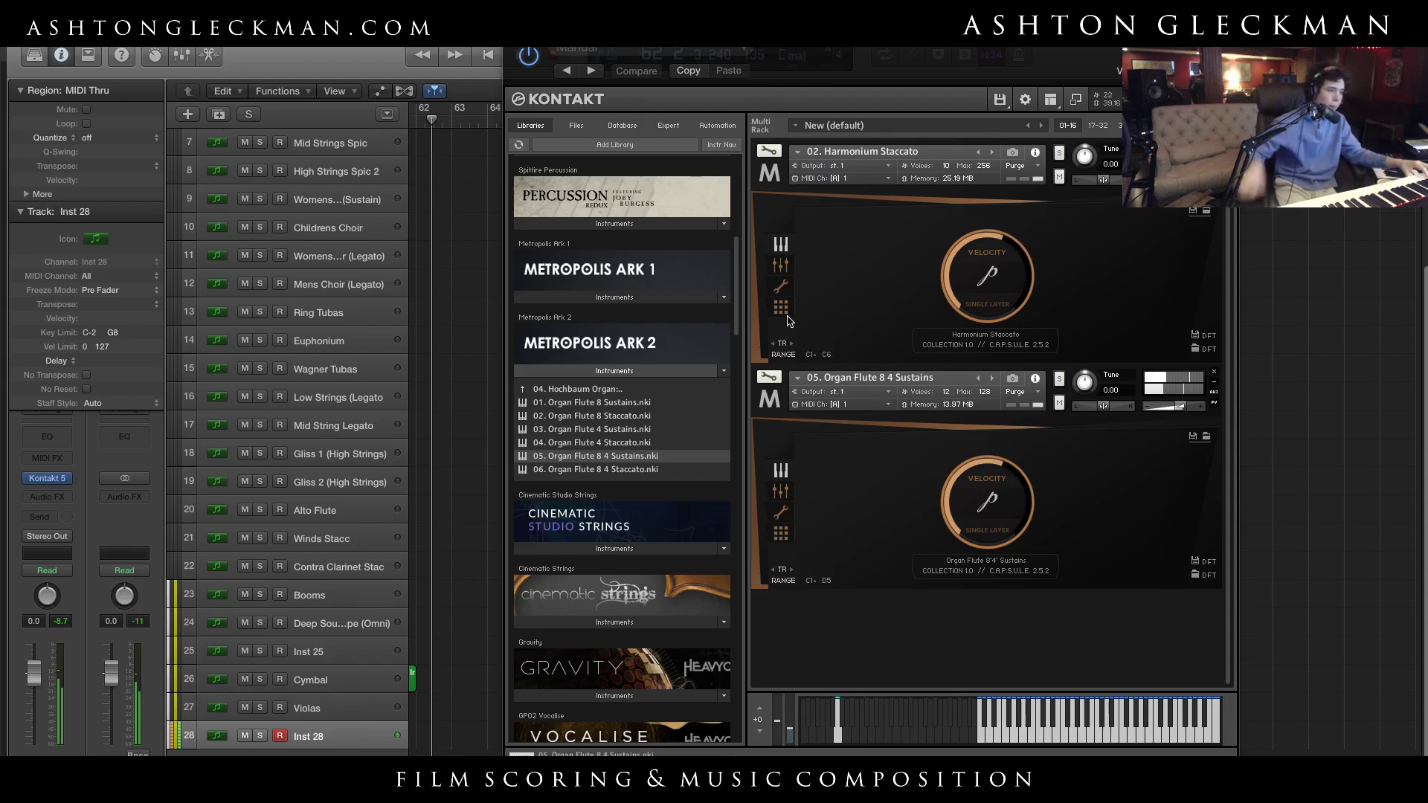
Compare 03. Organ Flute 4 Sustains and 01. Organ Flute 8 Sustains in the organ slot, muting Harmonium Staccato to hear the latter alone
{"action": "left_click_drag", "start_coordinate": [602, 429], "coordinate": [1149, 517]}
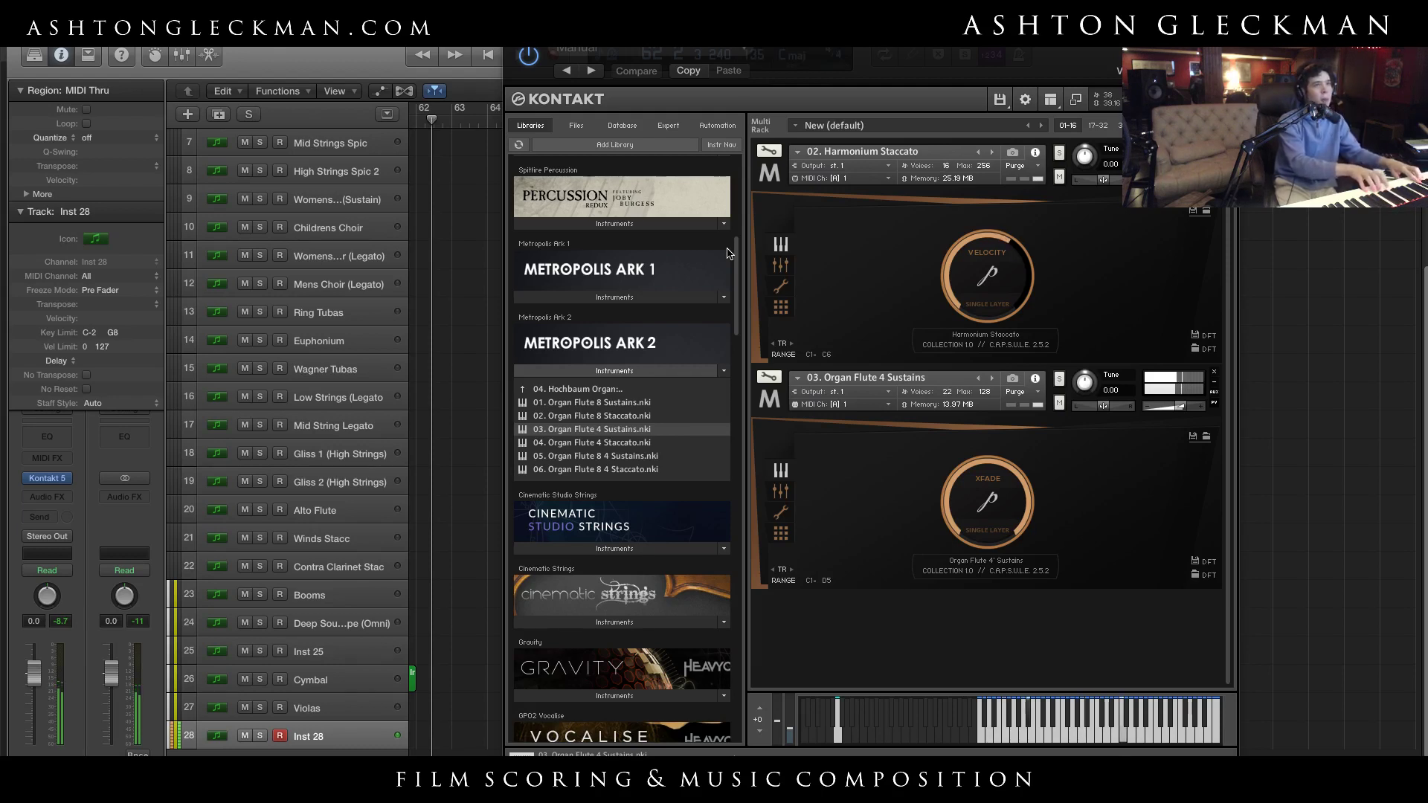
{"action": "left_click", "coordinate": [629, 402]}
{"action": "left_click_drag", "start_coordinate": [935, 493], "coordinate": [936, 493]}
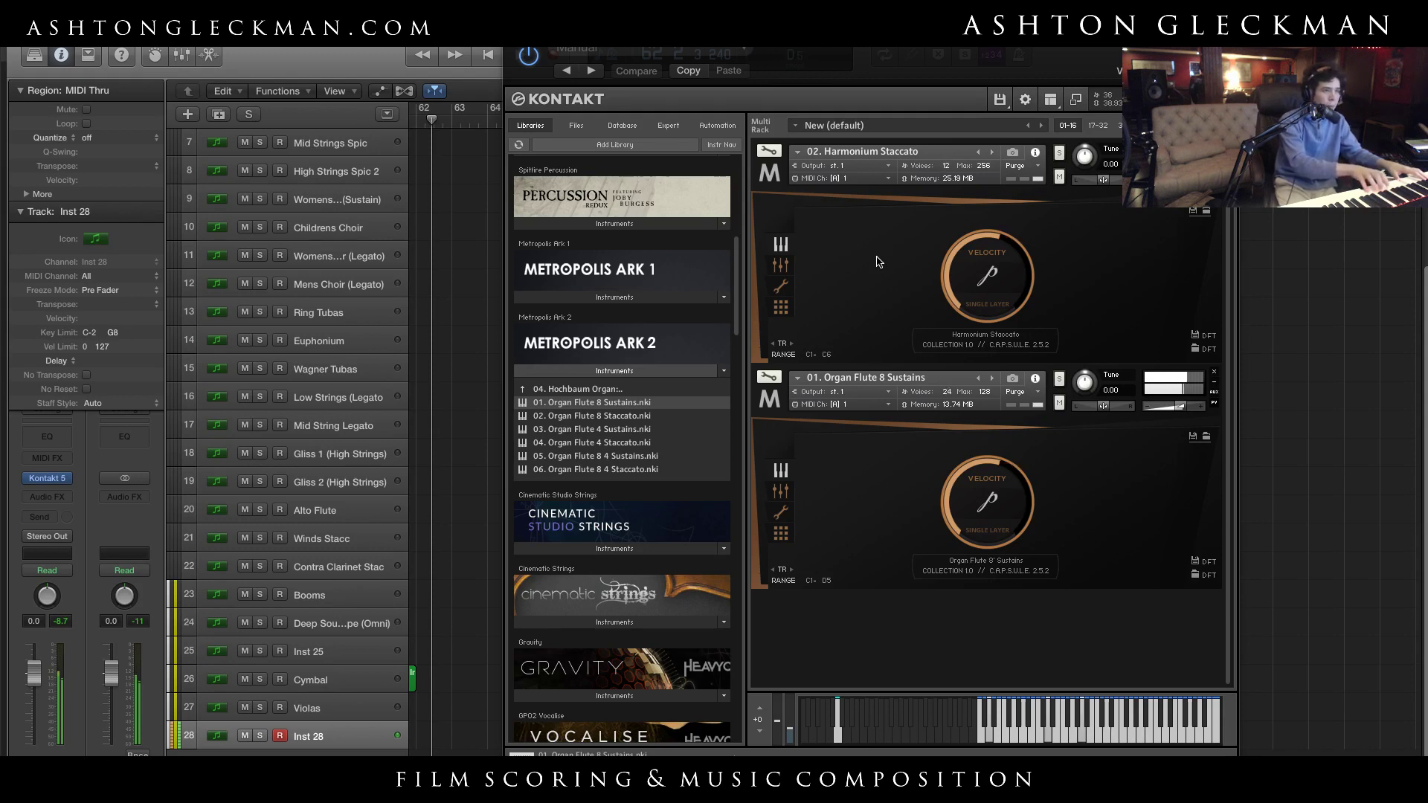
{"action": "left_click", "coordinate": [1058, 179]}
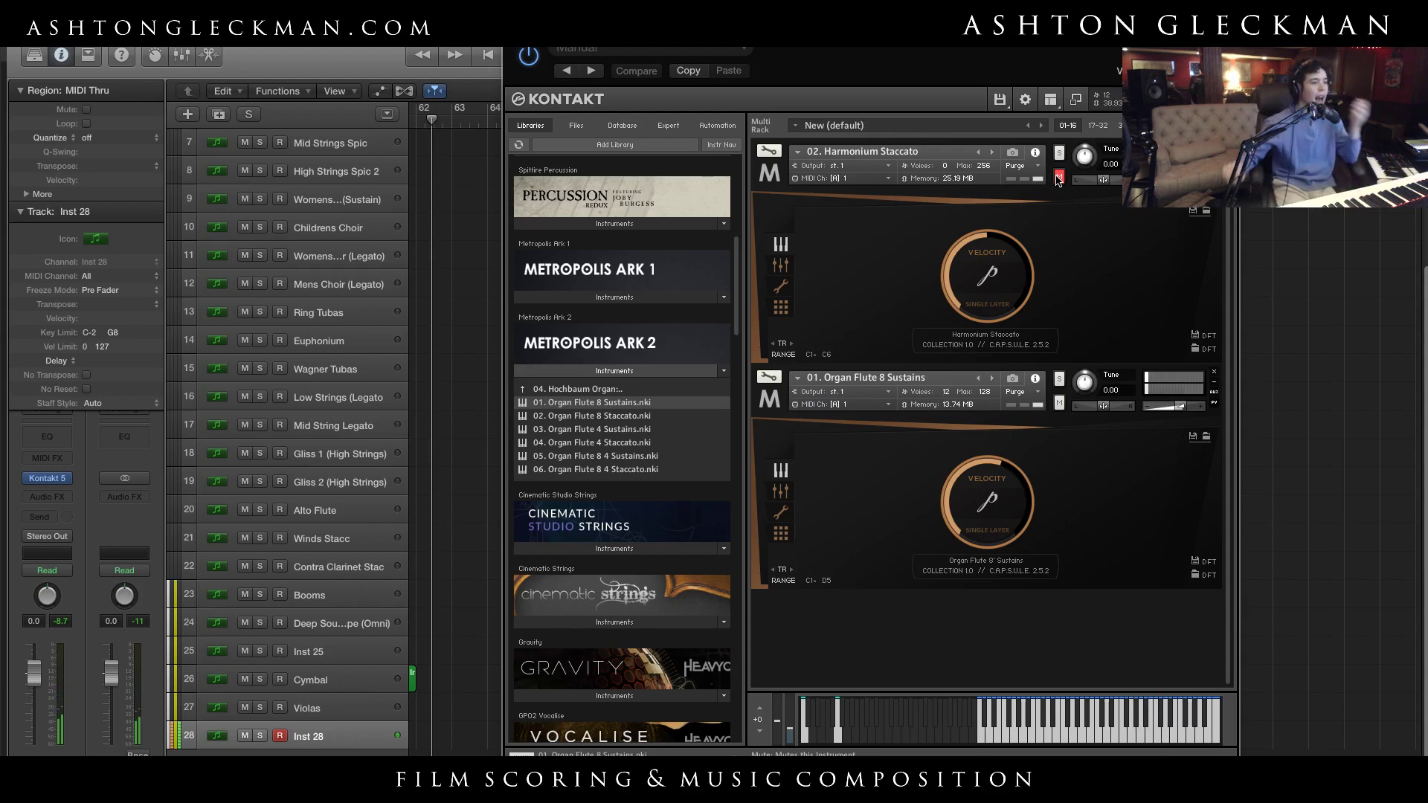
Remove the Organ Flute 8 Sustains and Harmonium Staccato patches from the rack and collapse the Metropolis Ark 2 instrument list
{"action": "left_click", "coordinate": [1016, 370]}
{"action": "key", "text": "Delete"}
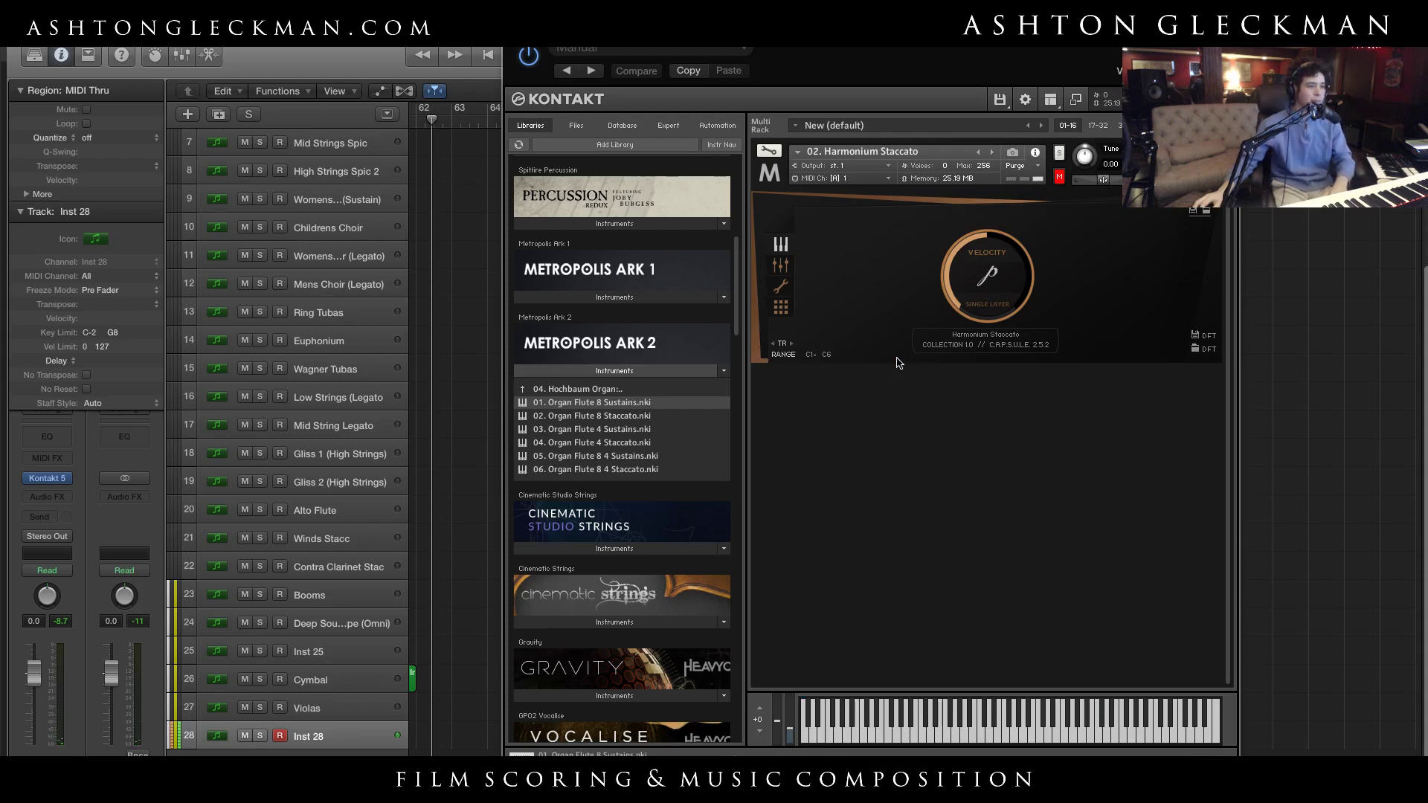
{"action": "left_click", "coordinate": [859, 151]}
{"action": "key", "text": "Delete"}
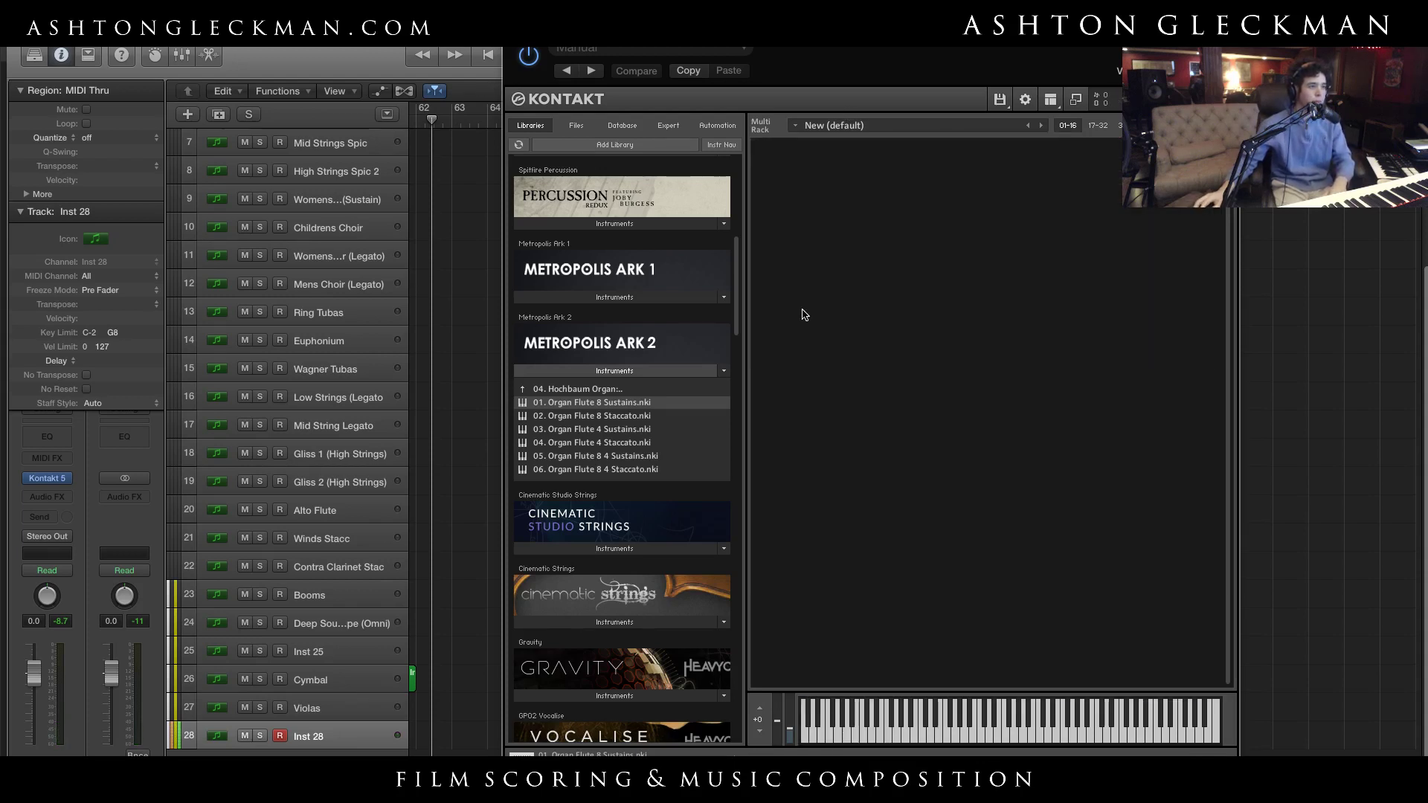
{"action": "left_click", "coordinate": [669, 370]}
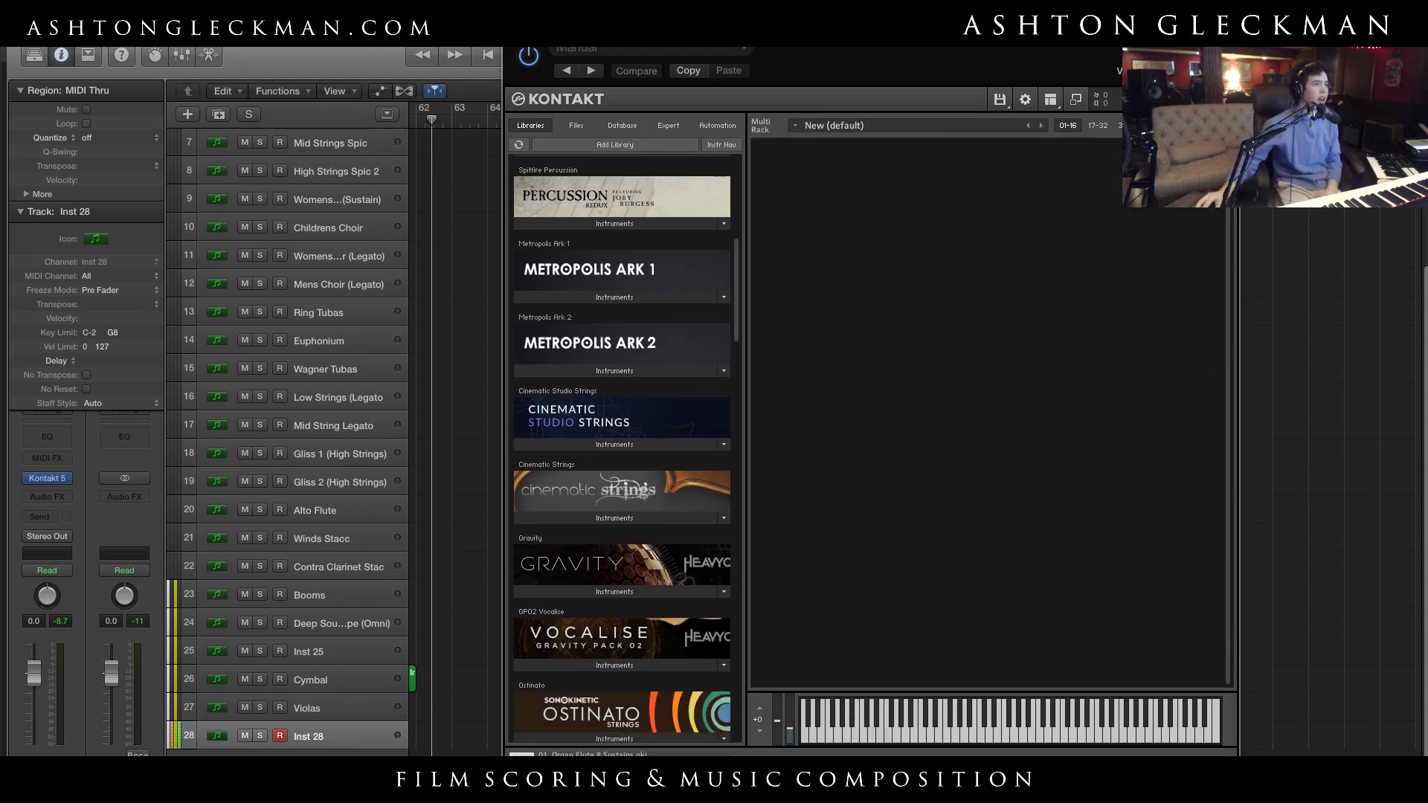
Look through the Kontakt library list for the Inst 28 track and move Albion ONE above Loegria
{"action": "key", "text": "super+w"}
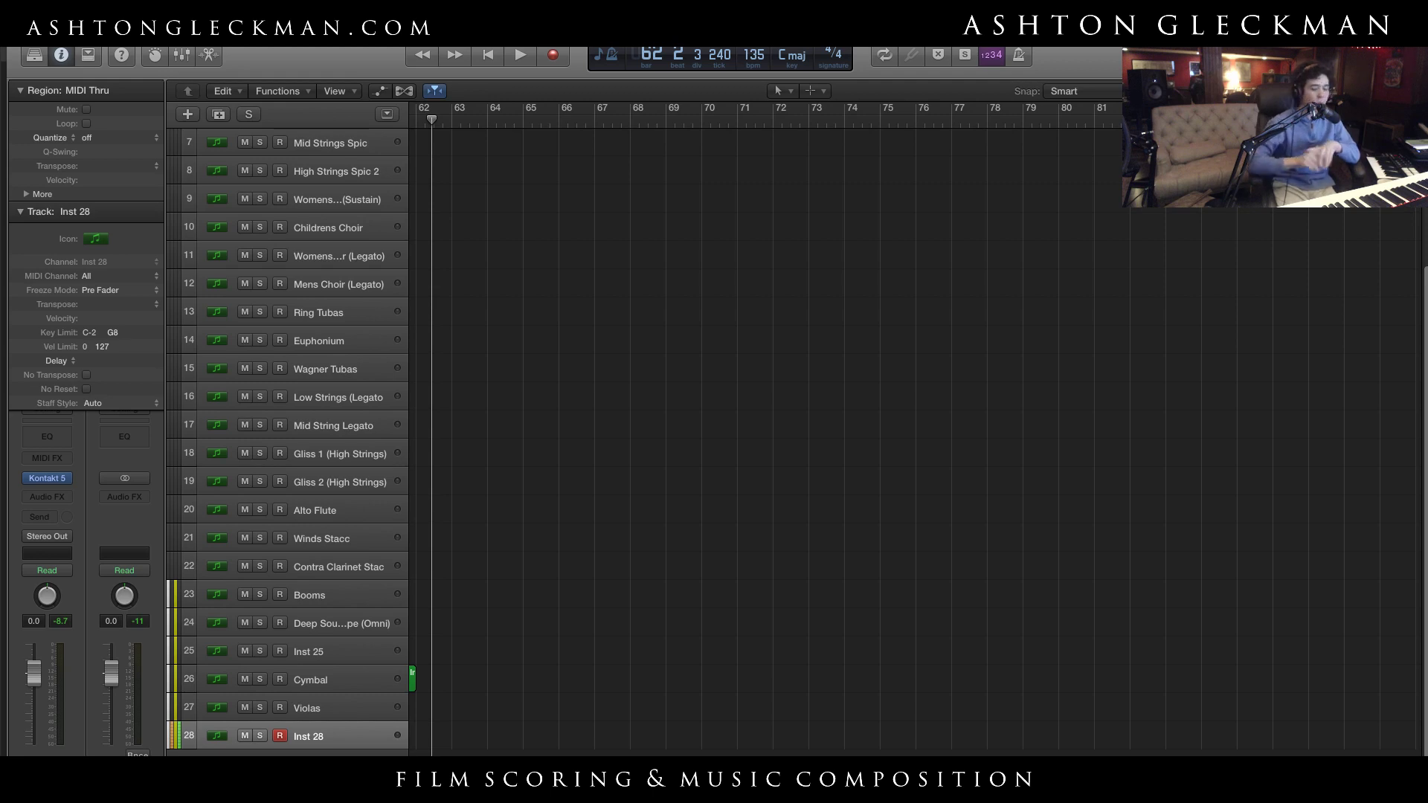
{"action": "mouse_move", "coordinate": [53, 480]}
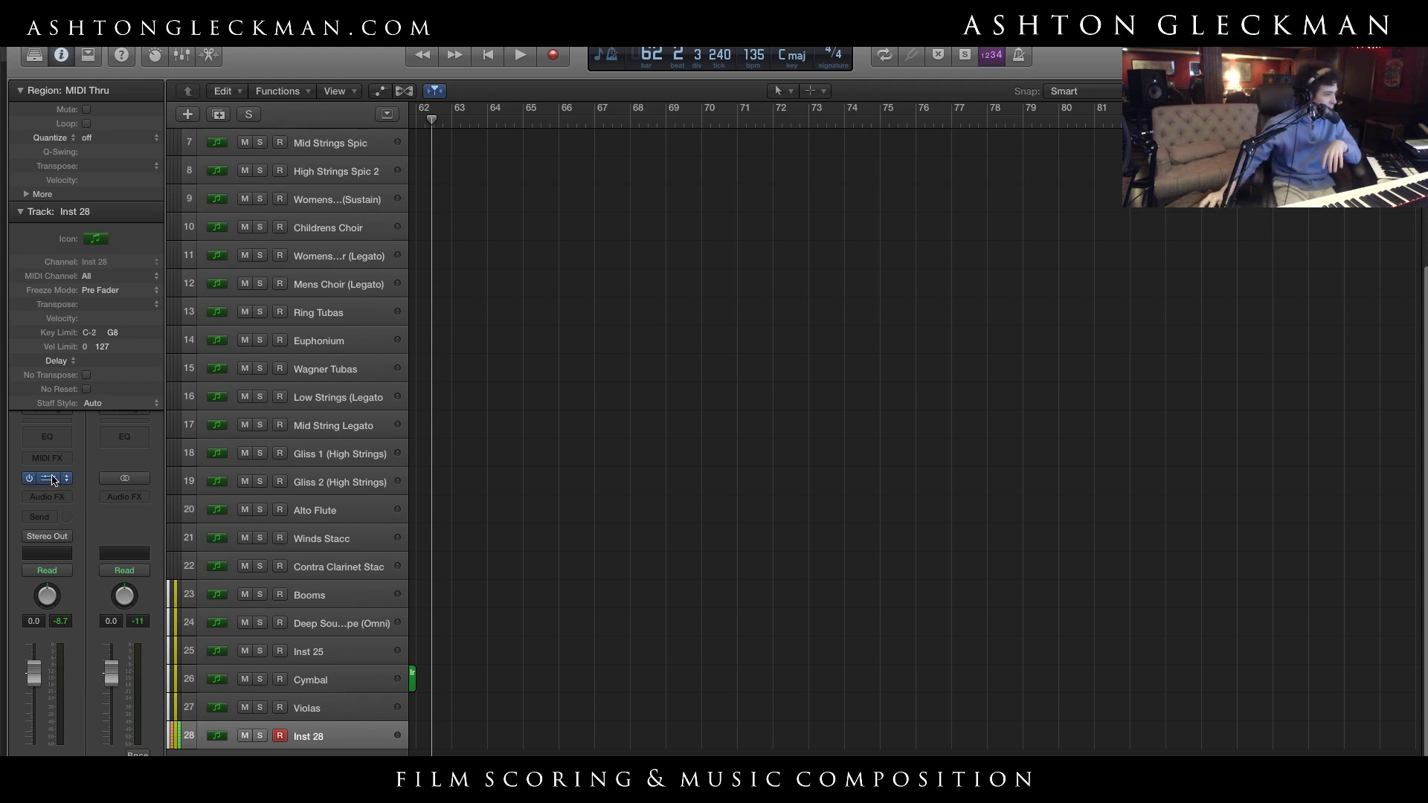
{"action": "key", "text": "v"}
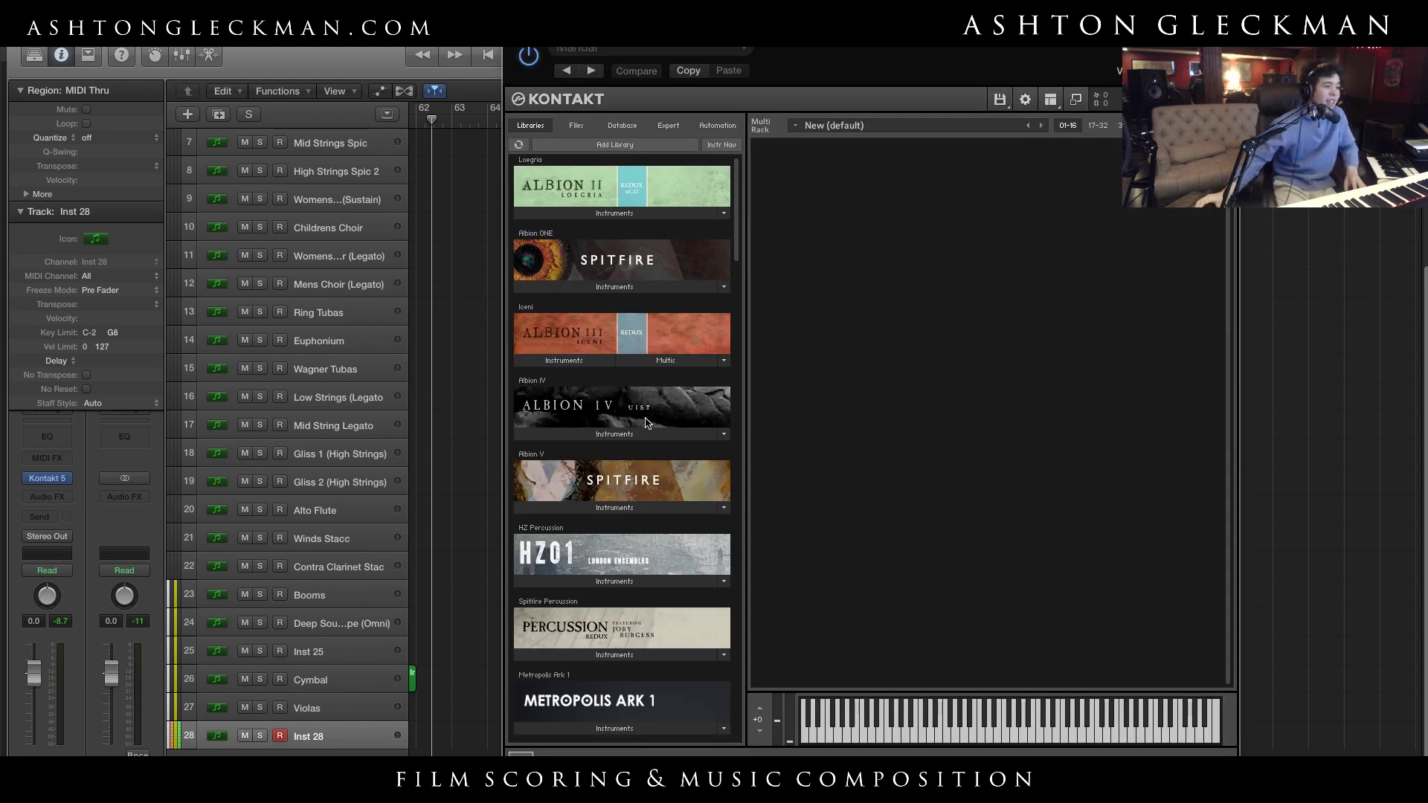
{"action": "scroll", "coordinate": [641, 425], "scroll_direction": "down", "scroll_amount": 15}
{"action": "scroll", "coordinate": [643, 422], "scroll_direction": "down", "scroll_amount": 9}
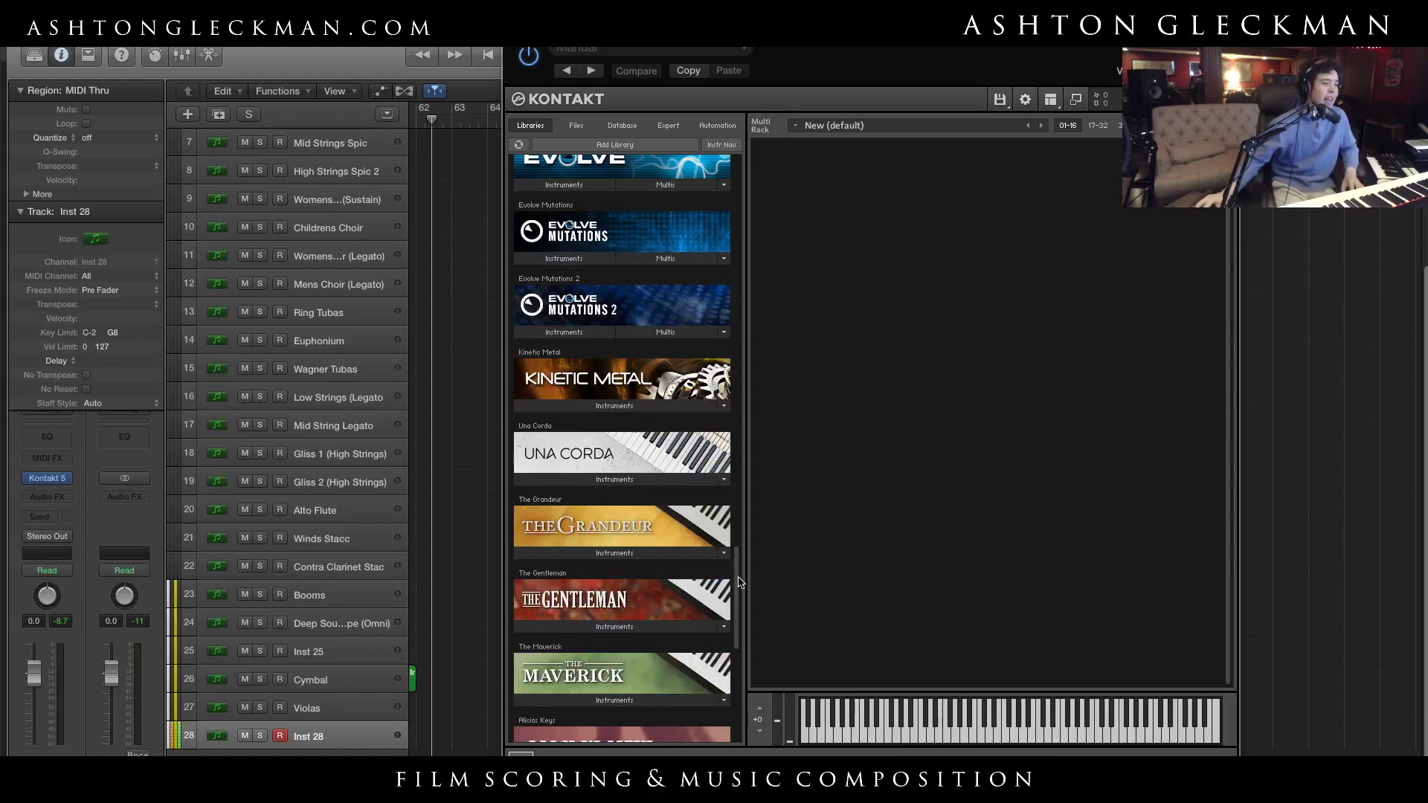
{"action": "left_click_drag", "start_coordinate": [740, 581], "coordinate": [801, 210]}
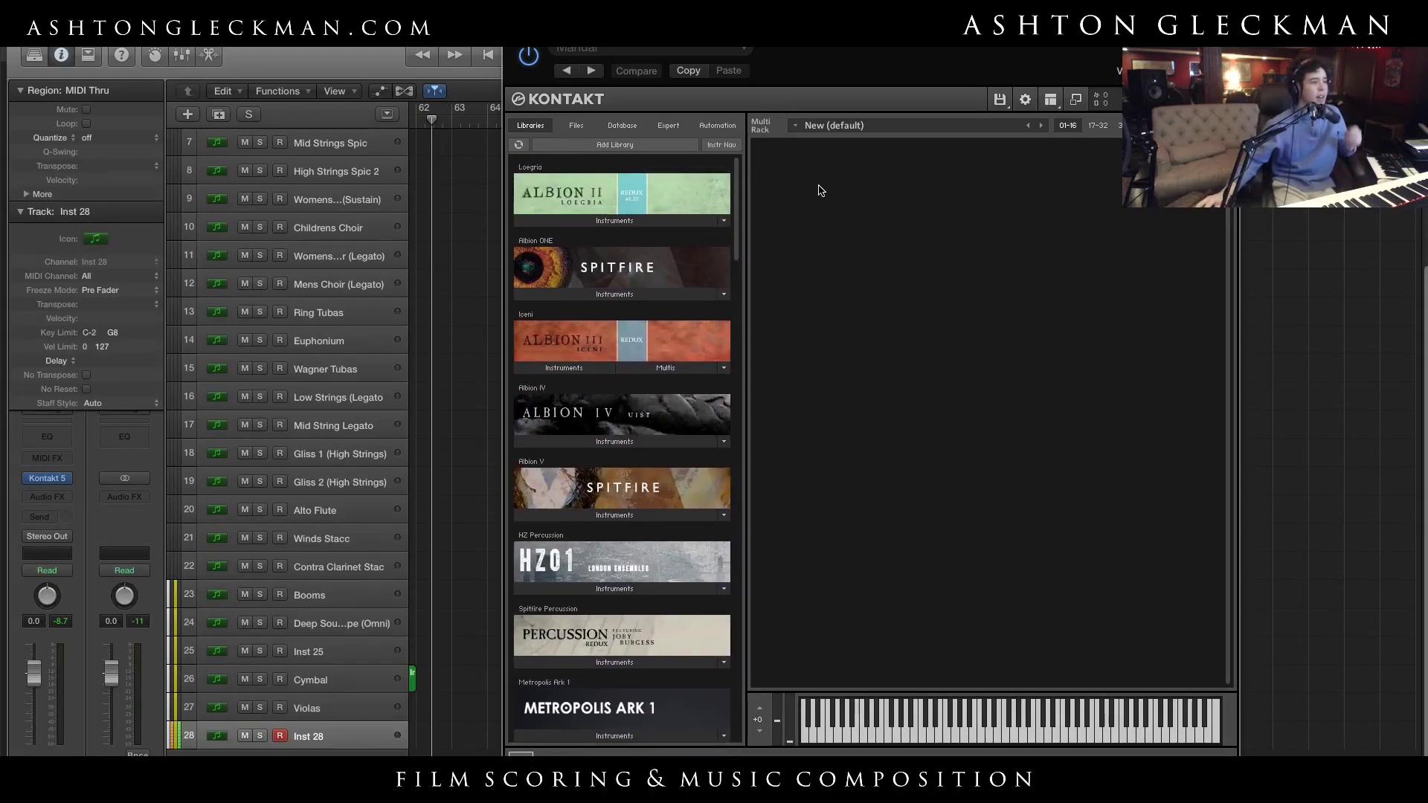
{"action": "left_click_drag", "start_coordinate": [643, 245], "coordinate": [657, 199]}
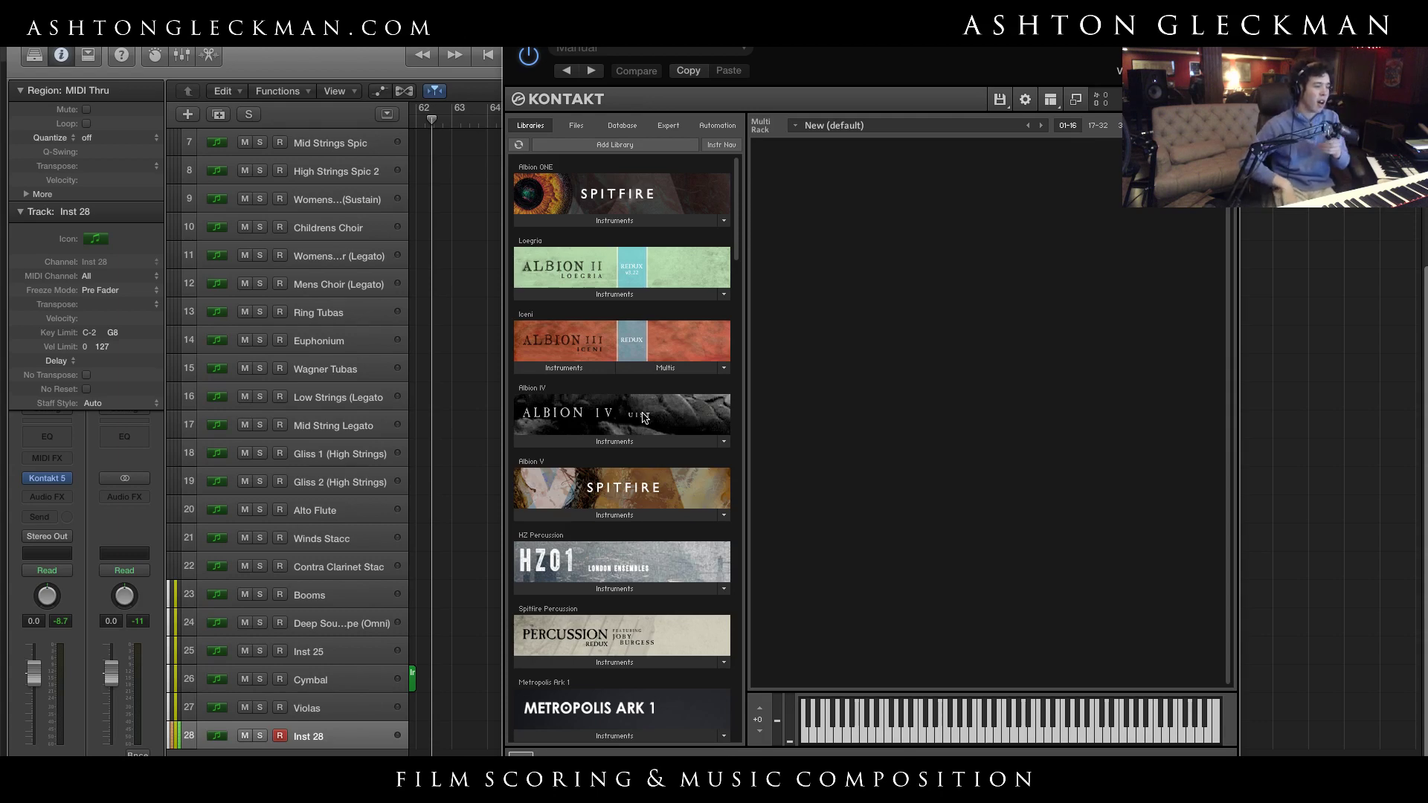
Browse the Albion V instruments from the individual patches up to the main orchestra folder, then collapse the list and close Kontakt
{"action": "left_click", "coordinate": [623, 515]}
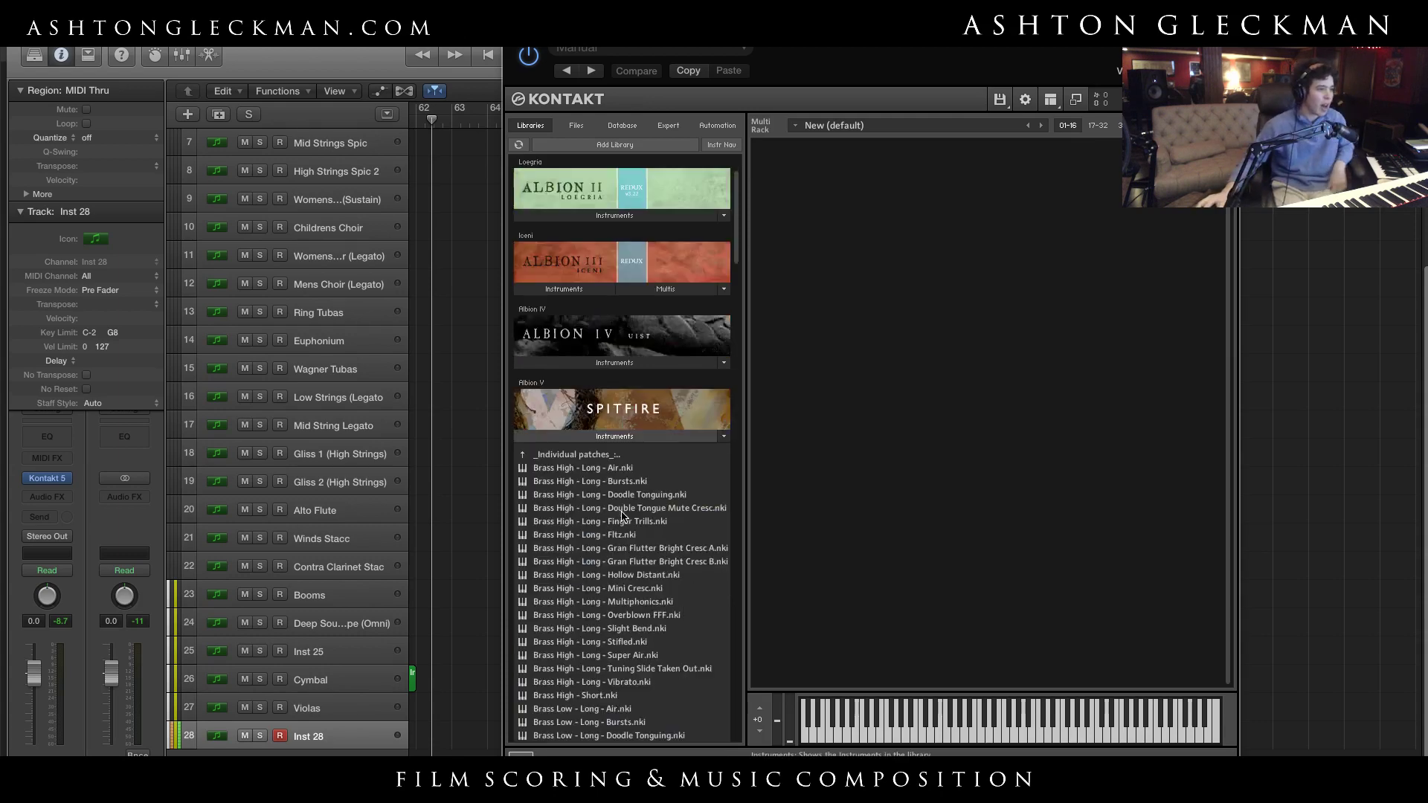
{"action": "left_click", "coordinate": [594, 238]}
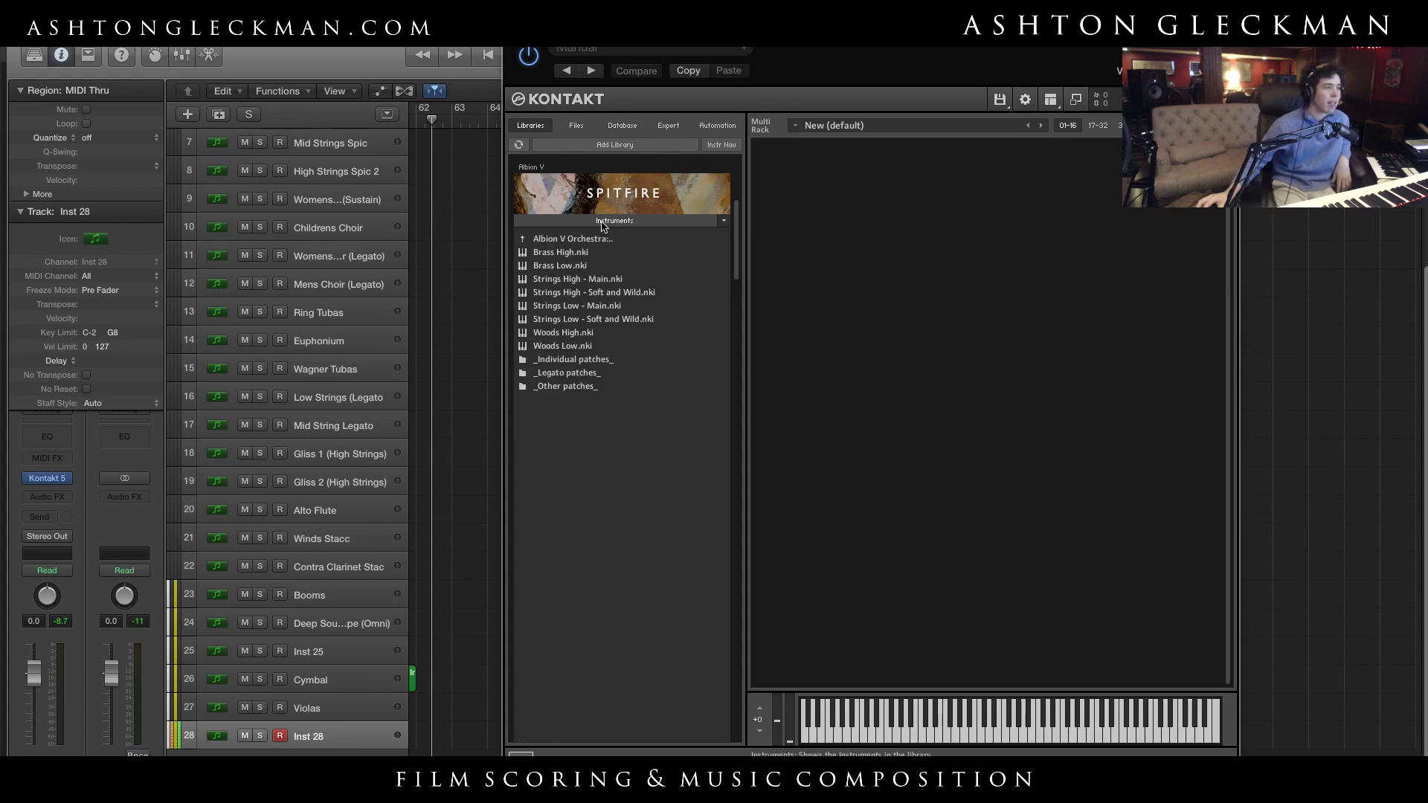
{"action": "left_click", "coordinate": [627, 222]}
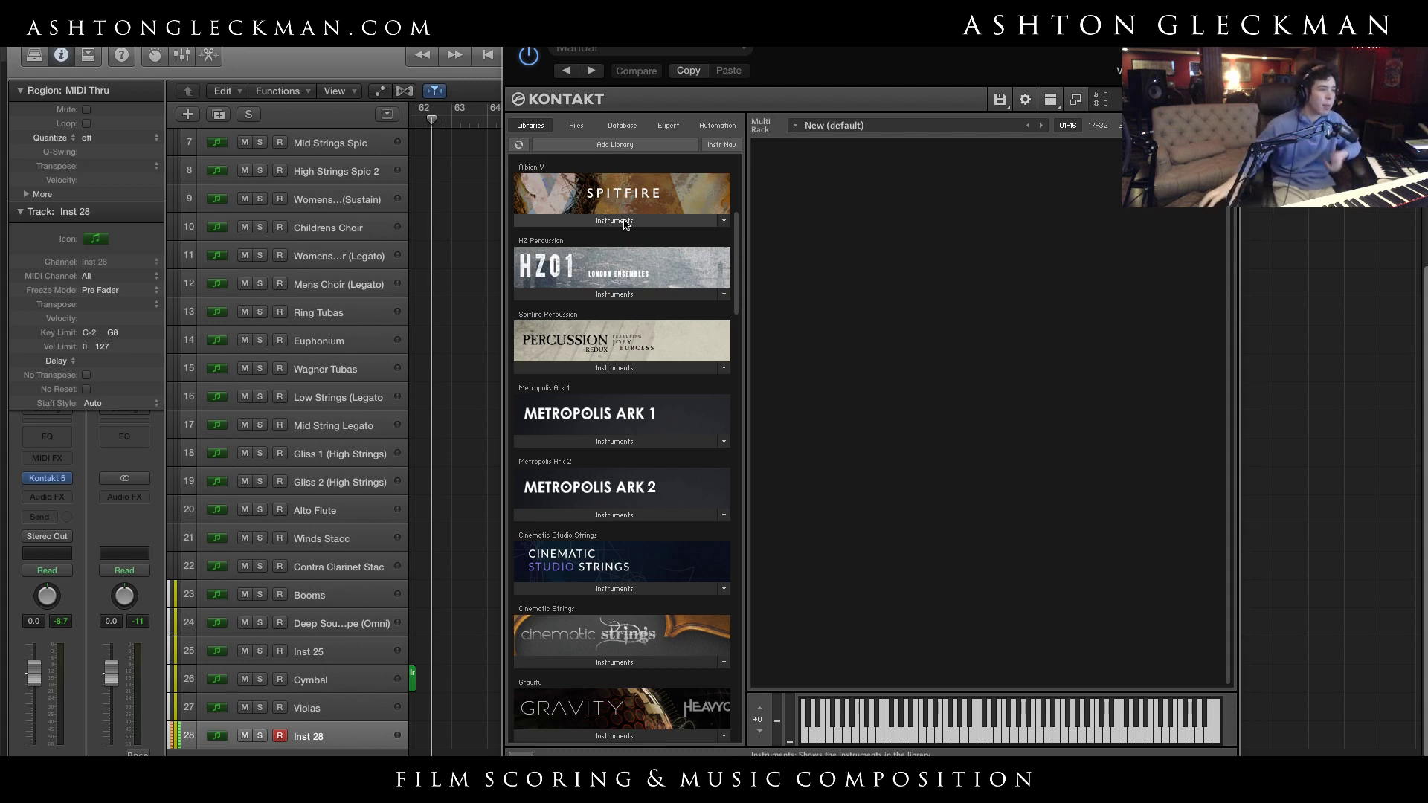
{"action": "left_click_drag", "start_coordinate": [782, 46], "coordinate": [676, 47]}
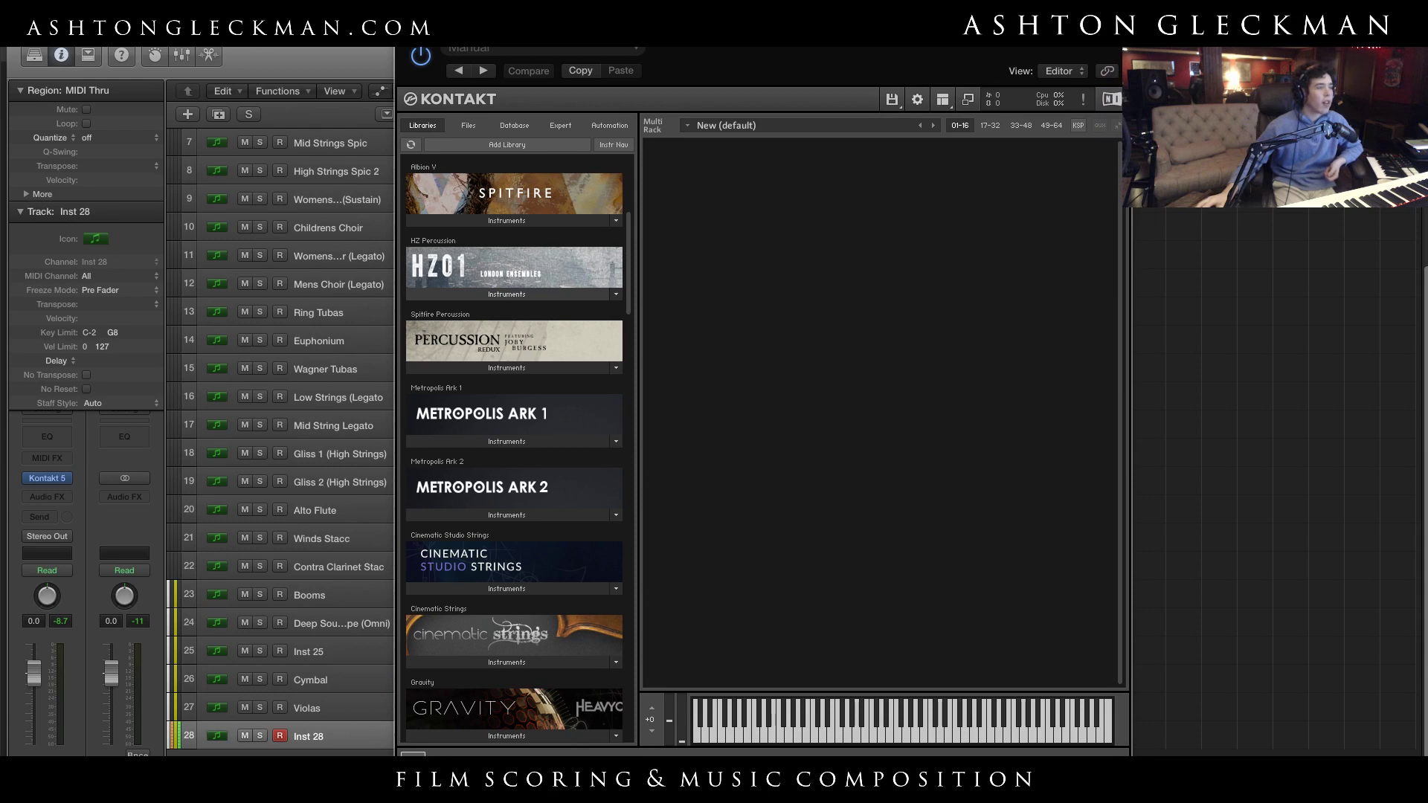
{"action": "key", "text": "super+w"}
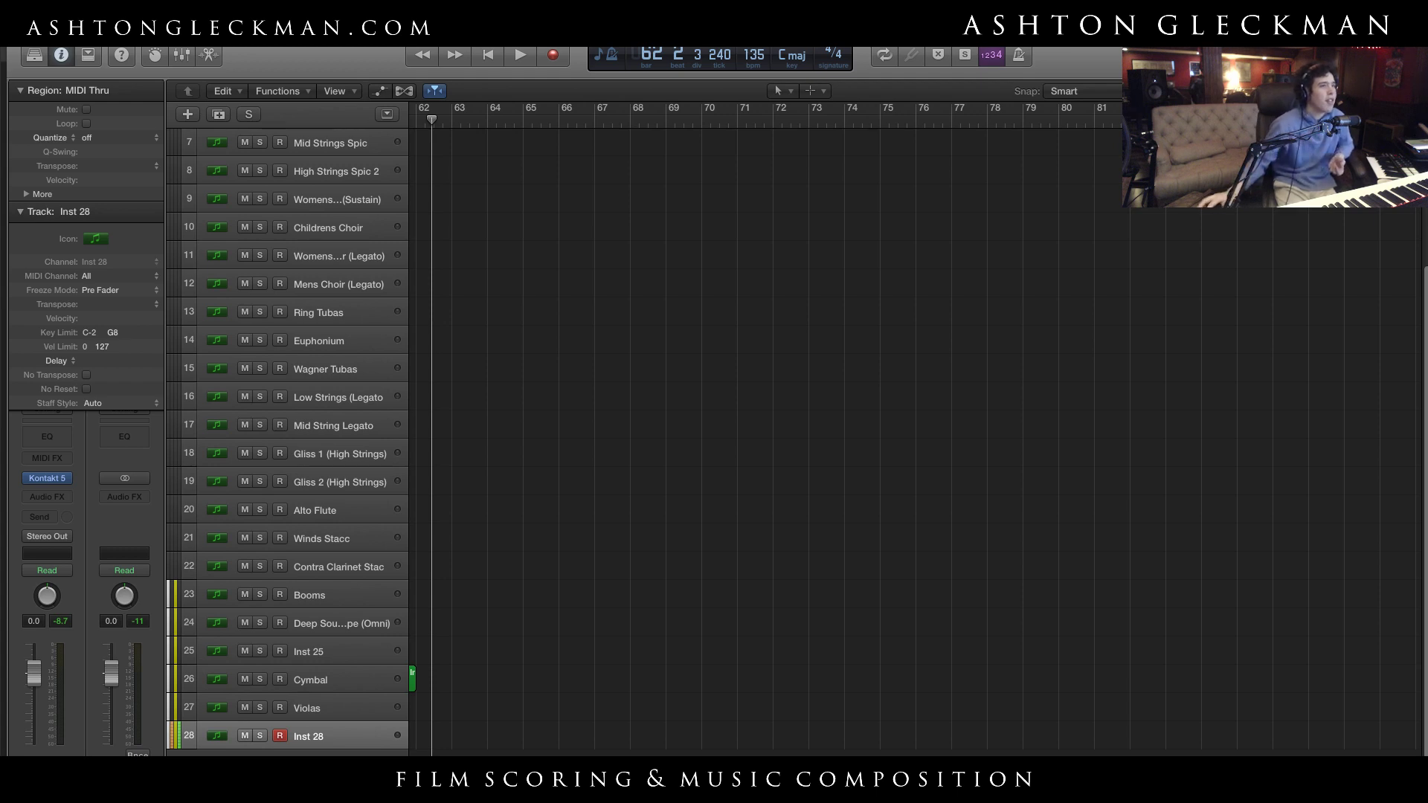
Go through the Childrens Choir, Womens Choir (Legato) and Mens Choir (Legato) tracks, ending with only Mens Choir (Legato) selected
{"action": "left_click", "coordinate": [354, 228]}
{"action": "left_click", "coordinate": [360, 290], "text": "shift"}
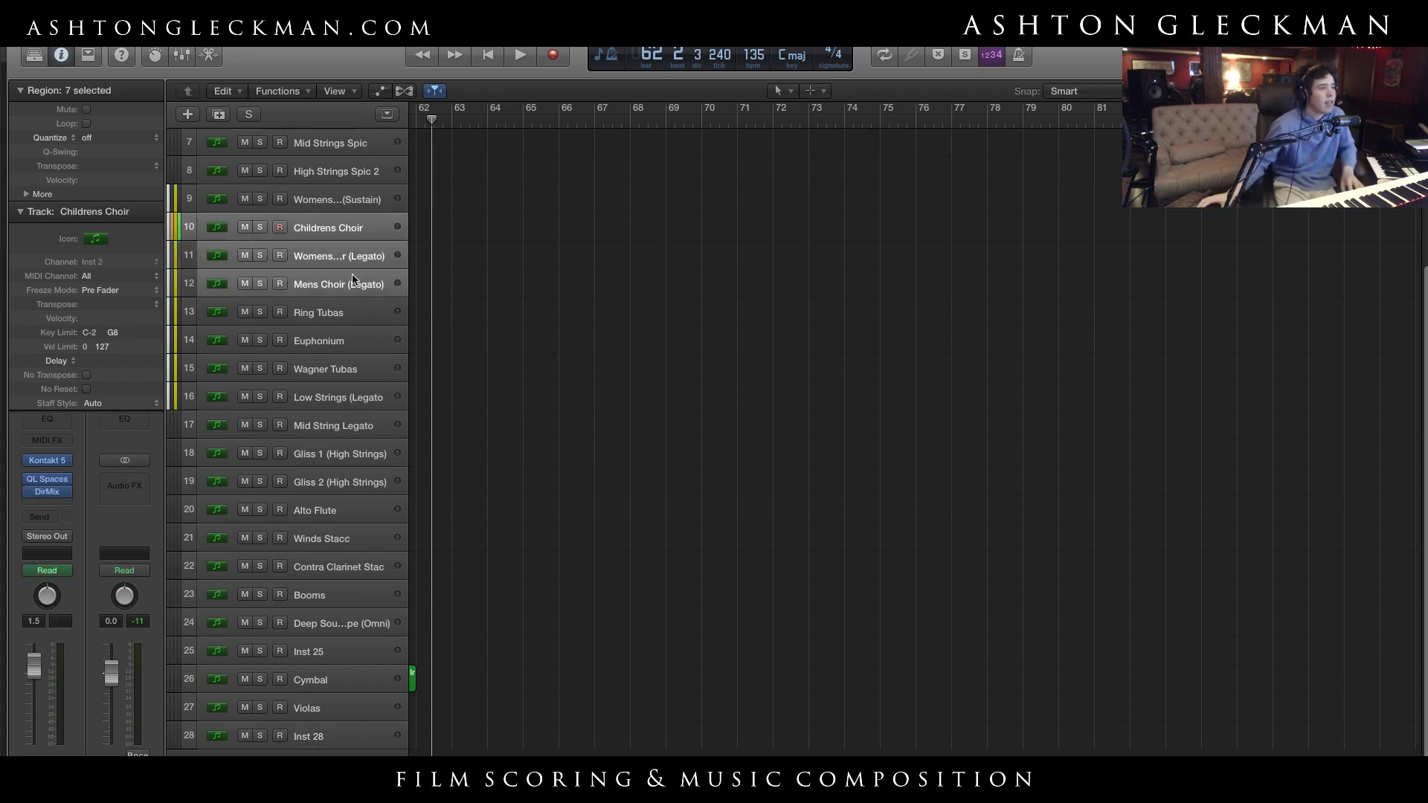
{"action": "left_click", "coordinate": [359, 260]}
{"action": "left_click", "coordinate": [365, 291], "text": "shift"}
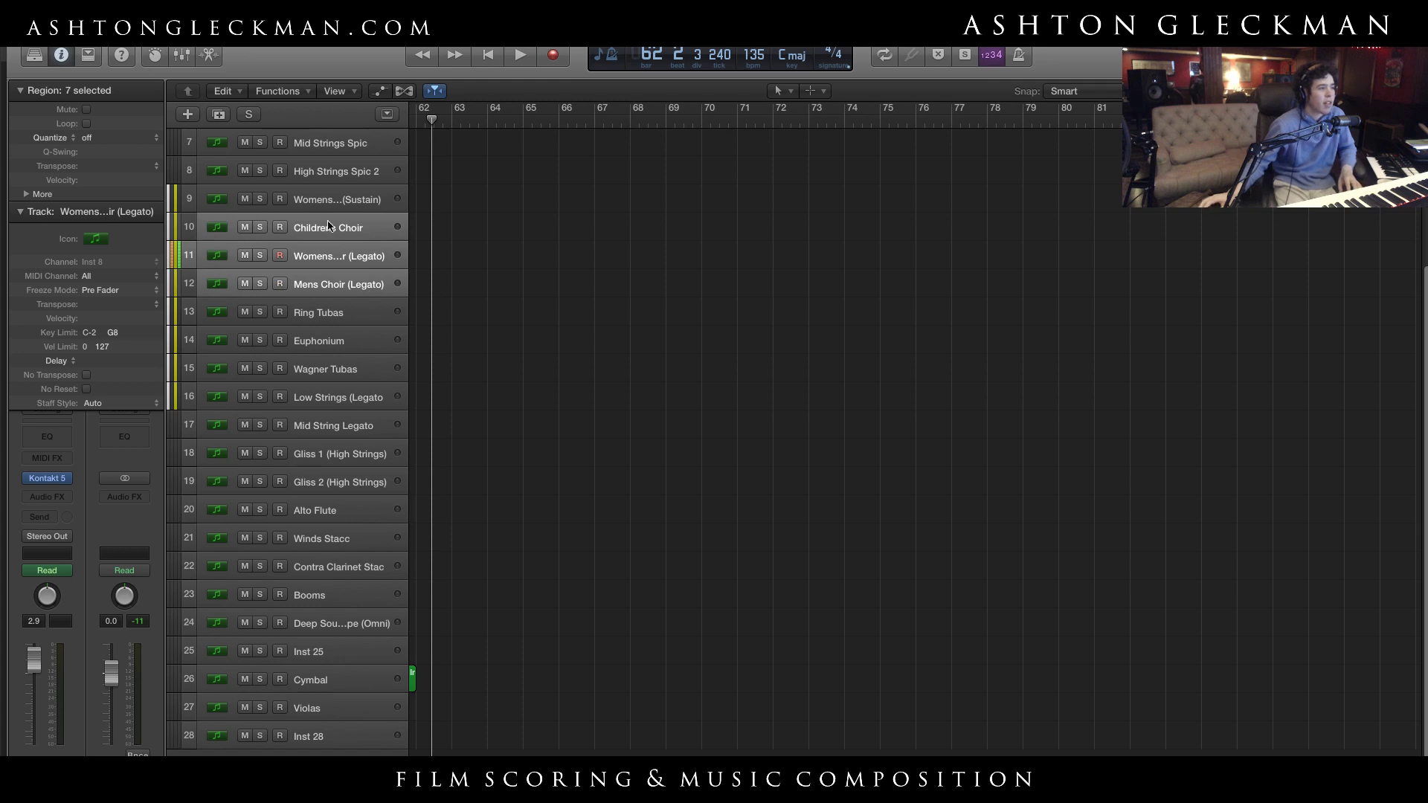
{"action": "left_click", "coordinate": [331, 227]}
{"action": "left_click", "coordinate": [346, 285]}
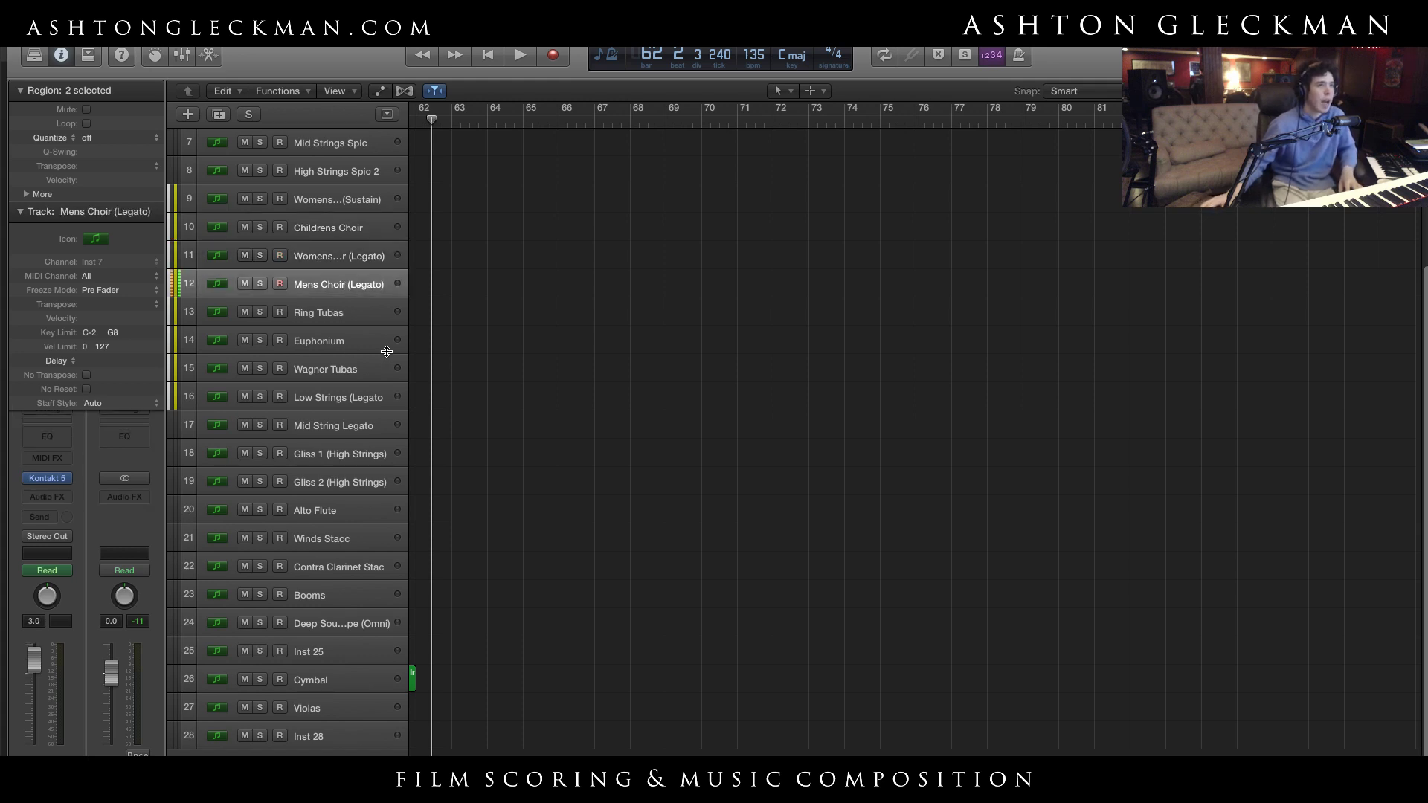
Deselect the Mens Choir regions, set the playhead to bar 1 and play the cue from the beginning
{"action": "scroll", "coordinate": [439, 398], "scroll_direction": "up", "scroll_amount": 3}
{"action": "scroll", "coordinate": [675, 319], "scroll_direction": "left", "scroll_amount": 15}
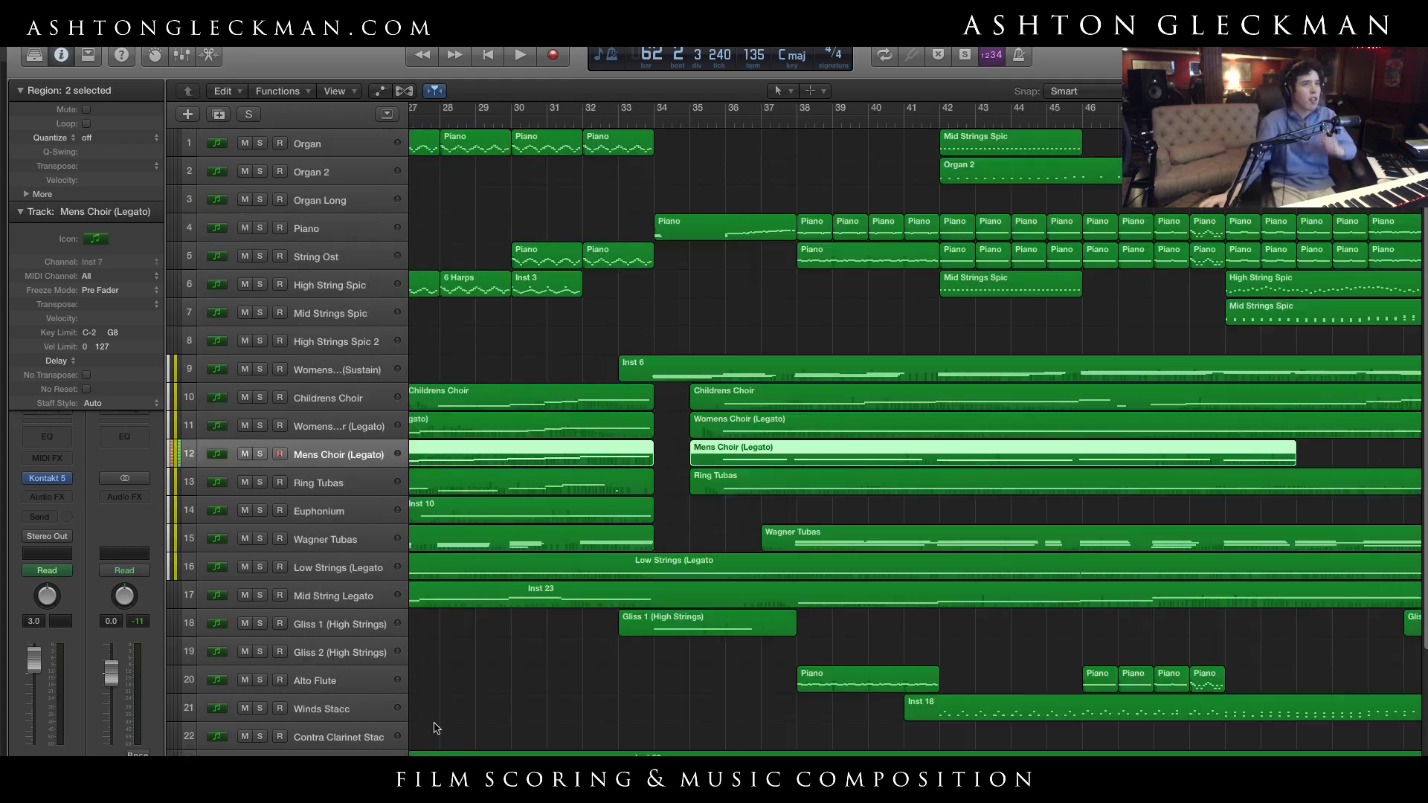
{"action": "left_click", "coordinate": [667, 311]}
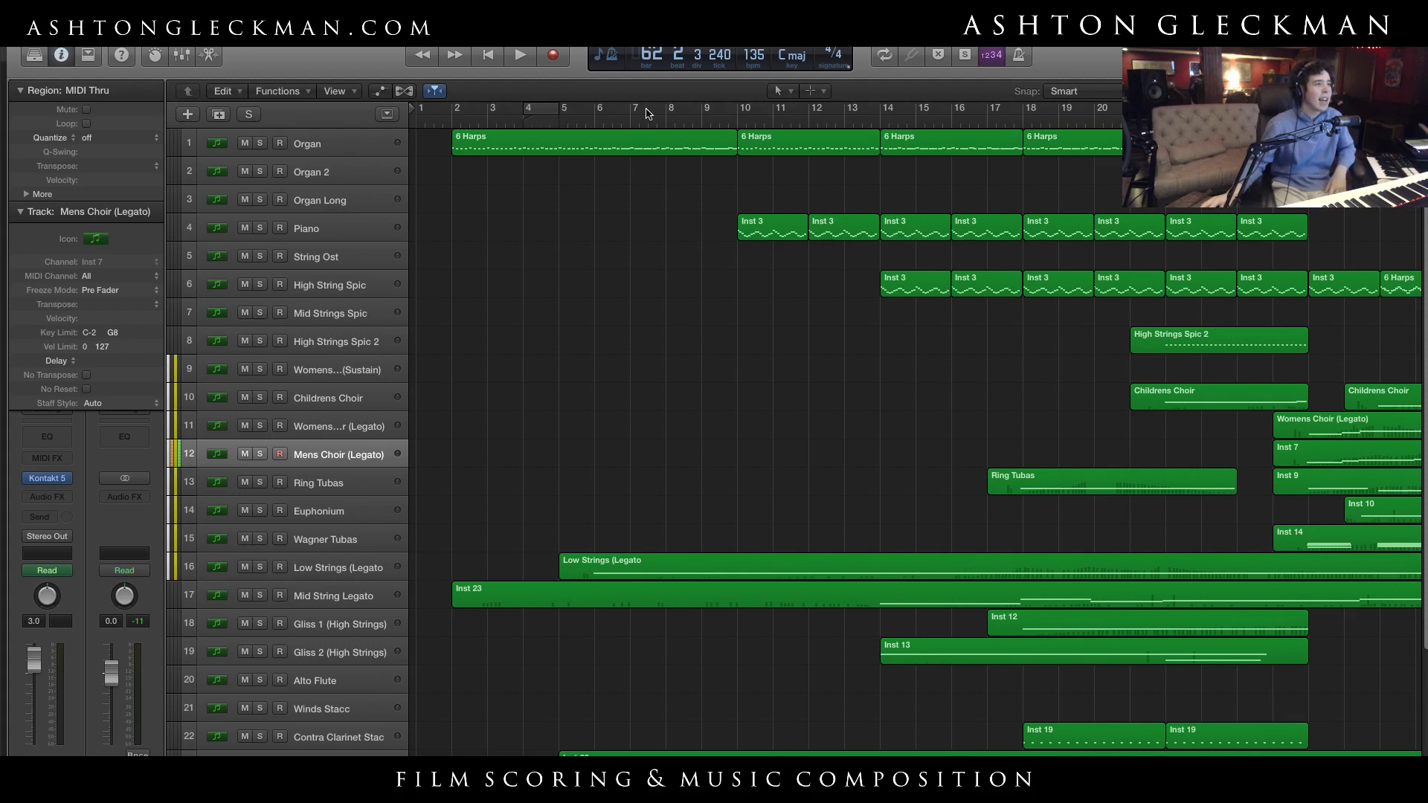
{"action": "left_click_drag", "start_coordinate": [664, 112], "coordinate": [372, 186]}
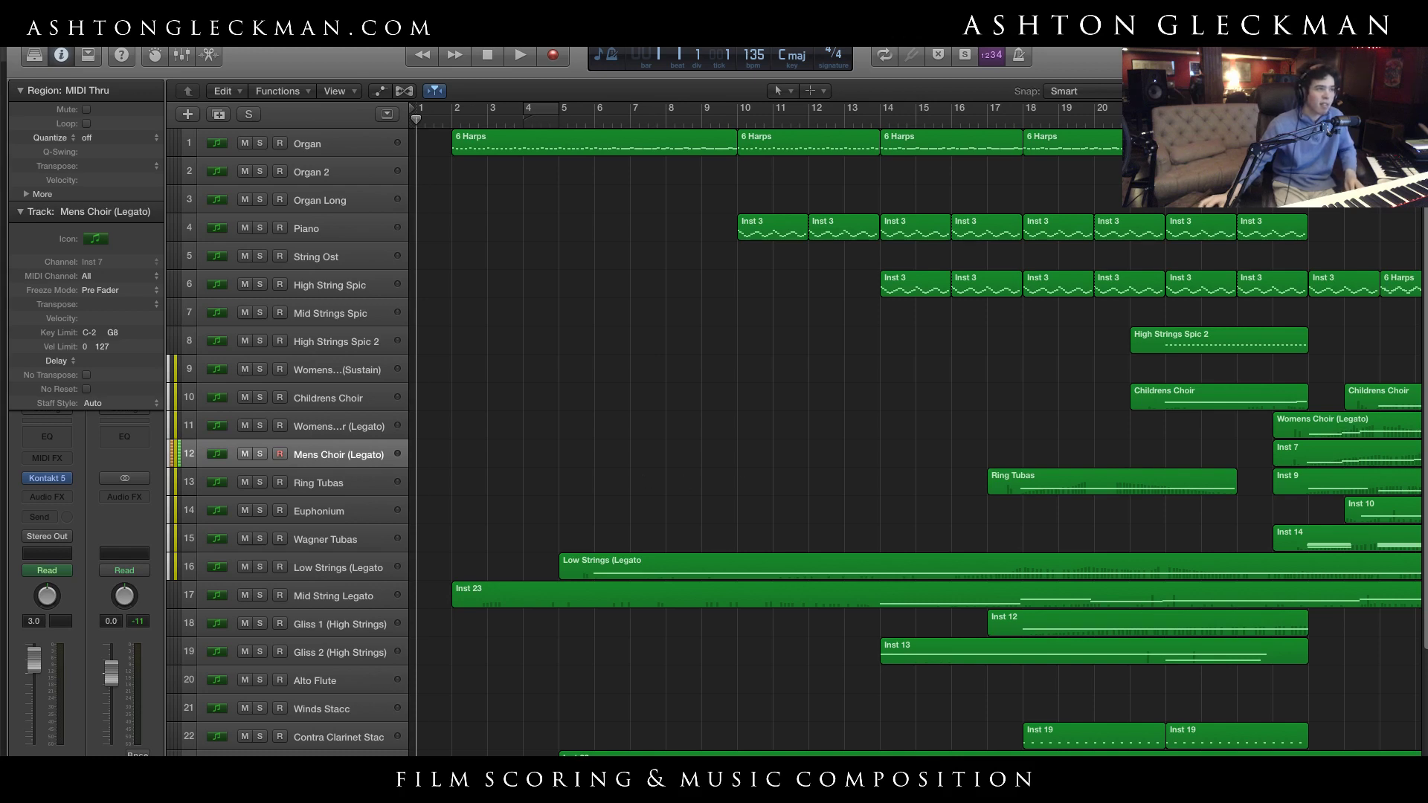
{"action": "key", "text": "space"}
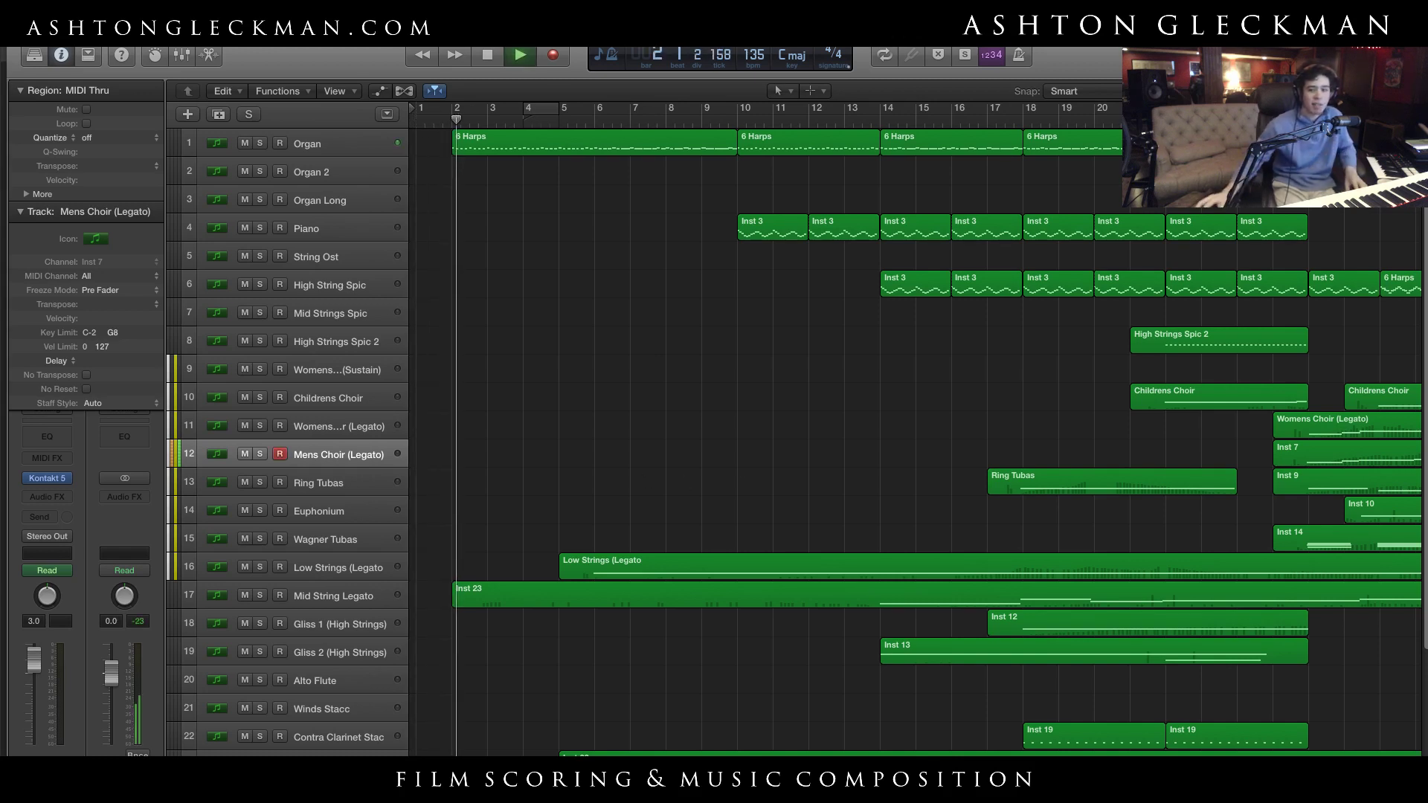